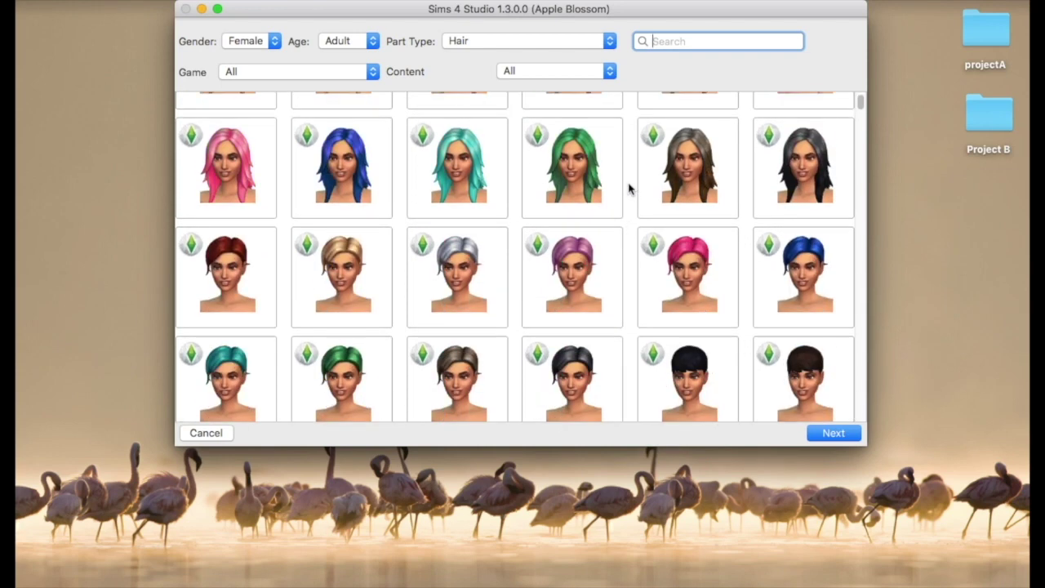
Step: Select the red scarf updo with a green bow from the Cats and Dogs hairs in the hair catalog
{"action": "left_click_drag", "start_coordinate": [860, 101], "coordinate": [863, 430]}
{"action": "scroll", "coordinate": [626, 333], "scroll_direction": "up", "scroll_amount": 10}
{"action": "scroll", "coordinate": [619, 343], "scroll_direction": "up", "scroll_amount": 8}
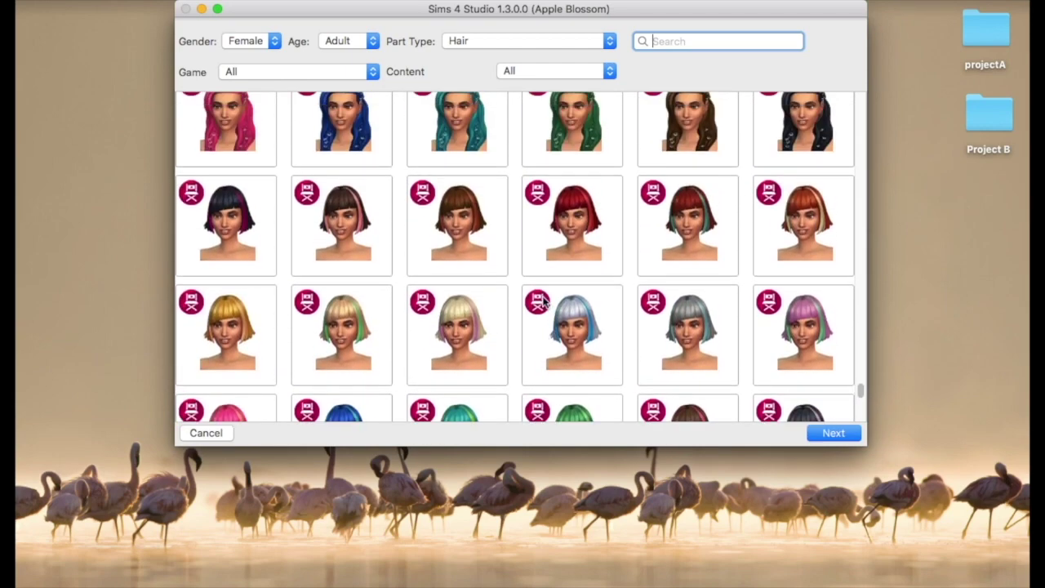
{"action": "scroll", "coordinate": [543, 304], "scroll_direction": "up", "scroll_amount": 8}
{"action": "scroll", "coordinate": [540, 306], "scroll_direction": "up", "scroll_amount": 8}
{"action": "scroll", "coordinate": [541, 304], "scroll_direction": "up", "scroll_amount": 8}
{"action": "scroll", "coordinate": [539, 303], "scroll_direction": "up", "scroll_amount": 6}
{"action": "scroll", "coordinate": [540, 304], "scroll_direction": "up", "scroll_amount": 8}
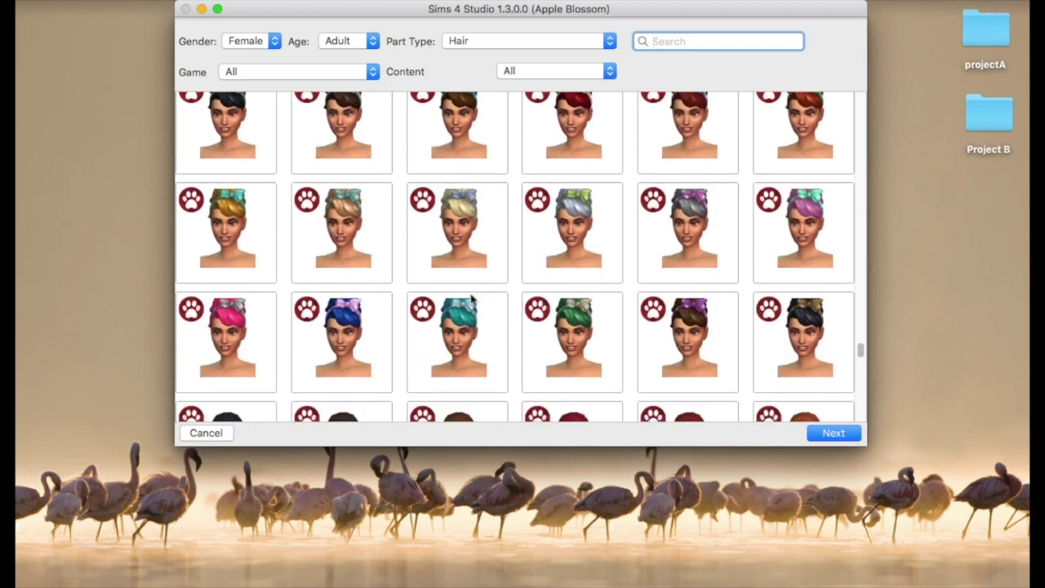
{"action": "scroll", "coordinate": [671, 309], "scroll_direction": "down", "scroll_amount": 3}
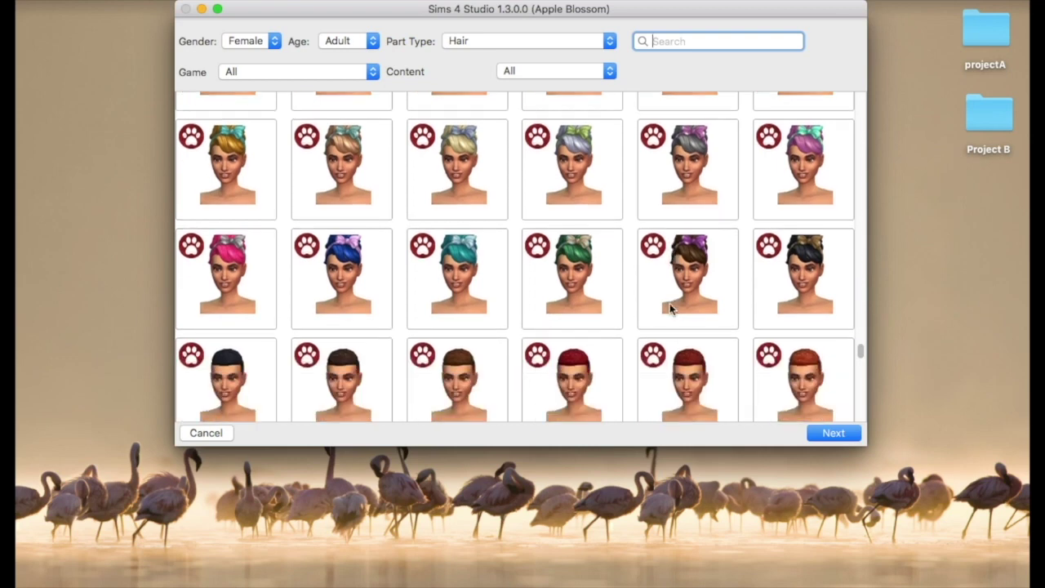
{"action": "scroll", "coordinate": [671, 309], "scroll_direction": "up", "scroll_amount": 2}
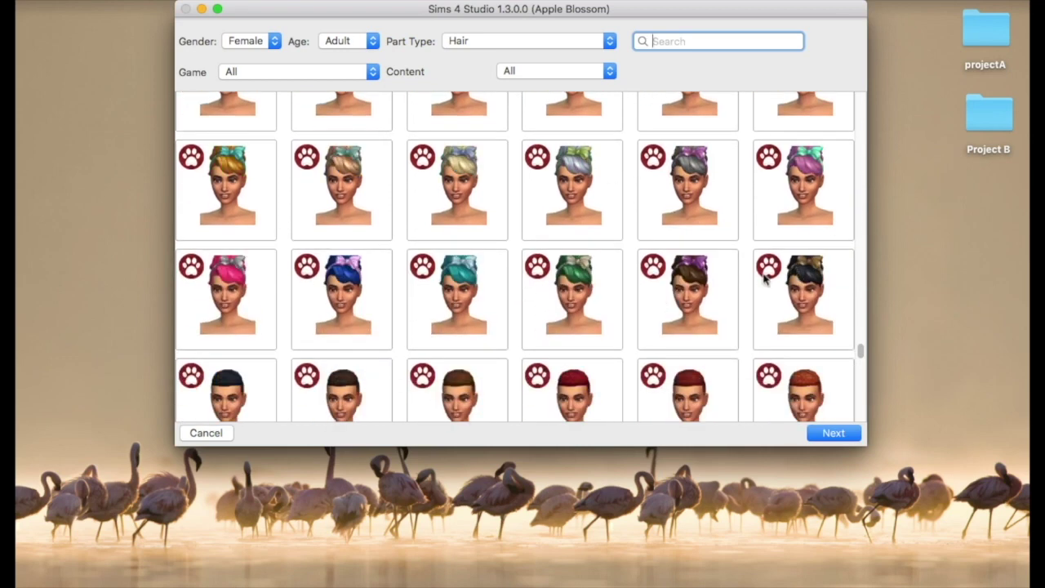
{"action": "scroll", "coordinate": [618, 260], "scroll_direction": "up", "scroll_amount": 2}
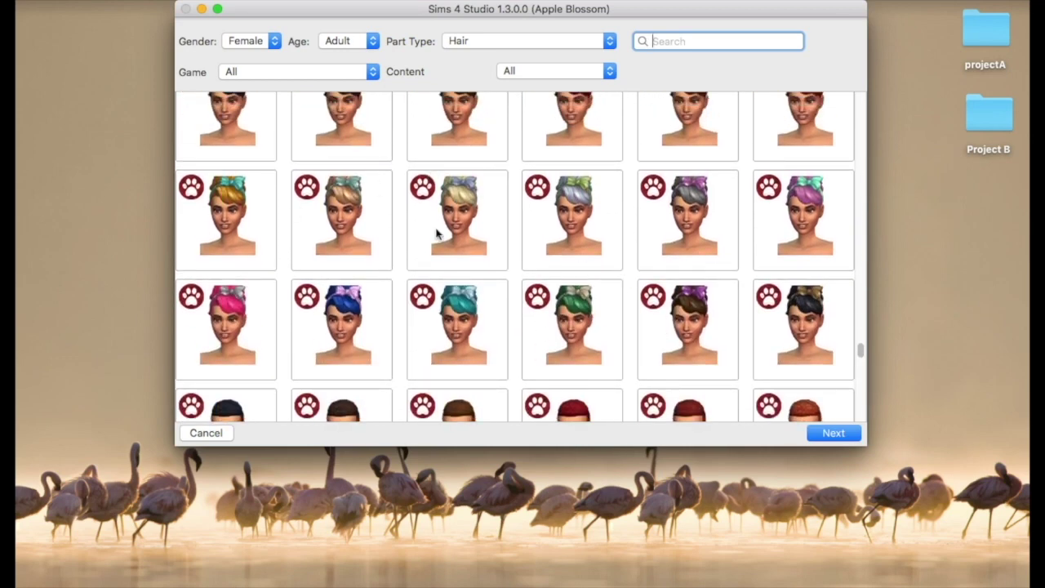
{"action": "scroll", "coordinate": [481, 308], "scroll_direction": "up", "scroll_amount": 5}
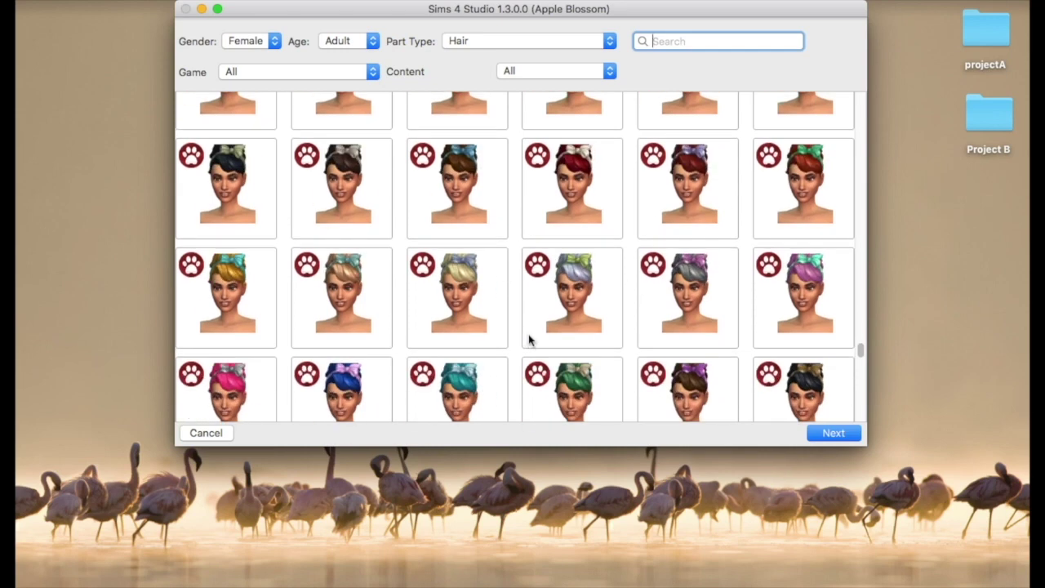
{"action": "left_click", "coordinate": [784, 274]}
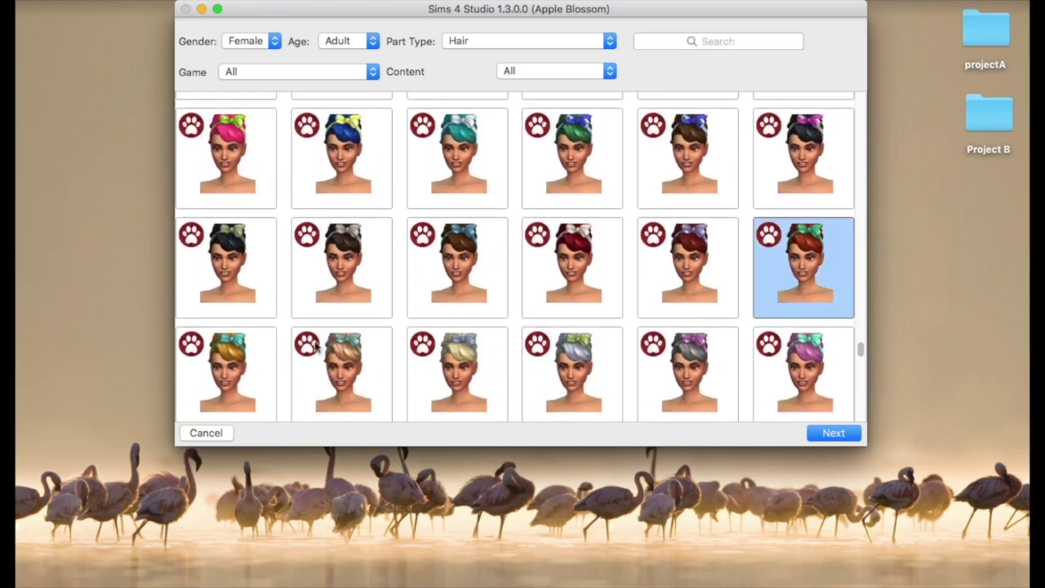
{"action": "scroll", "coordinate": [392, 323], "scroll_direction": "down", "scroll_amount": 3}
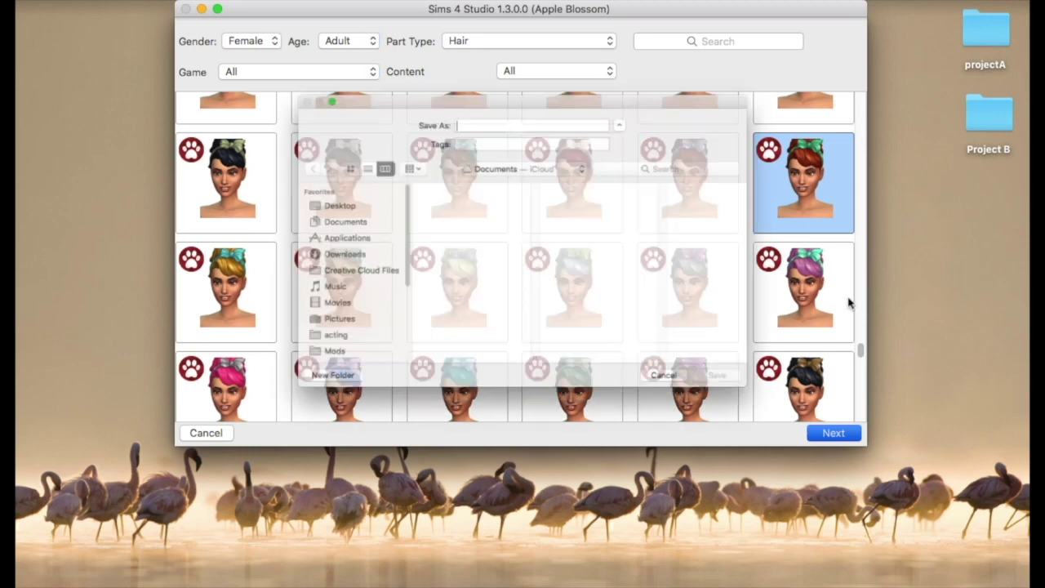
Step: Save the new hair package as Bangs in the Project B folder on the Desktop
{"action": "left_click", "coordinate": [309, 199]}
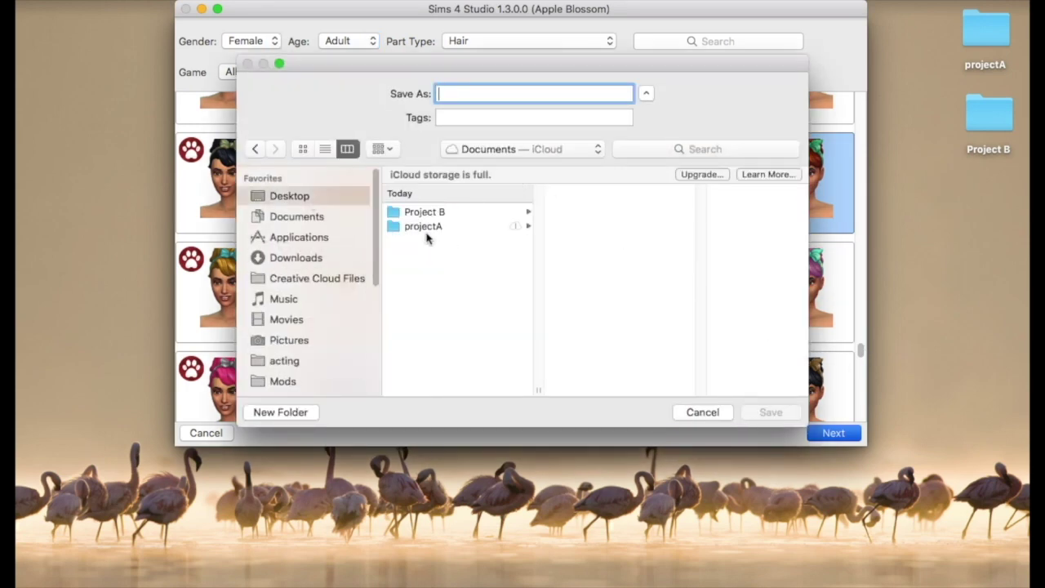
{"action": "left_click", "coordinate": [431, 213]}
{"action": "left_click", "coordinate": [524, 95]}
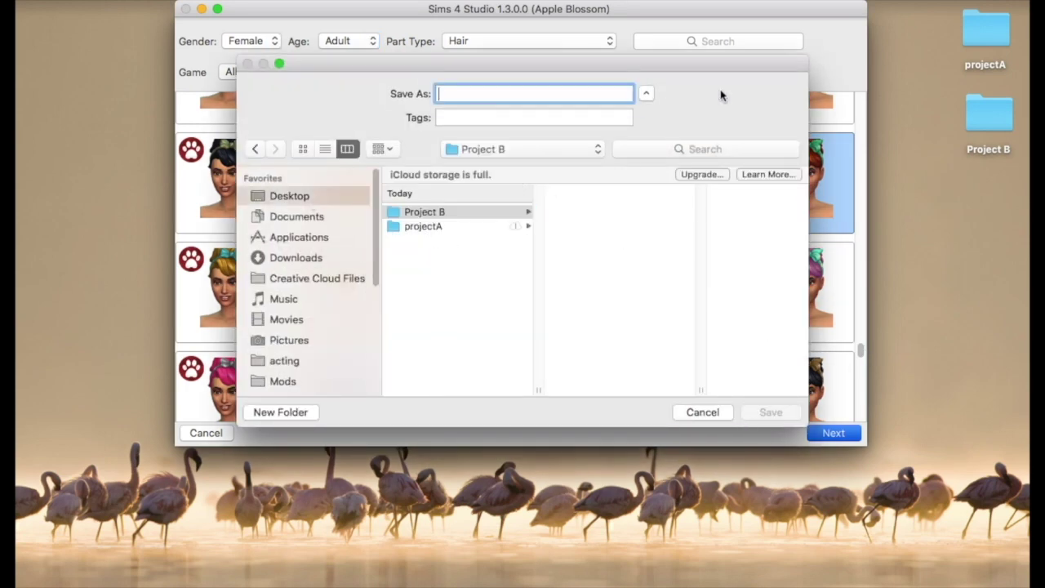
{"action": "type", "text": "Bangs"}
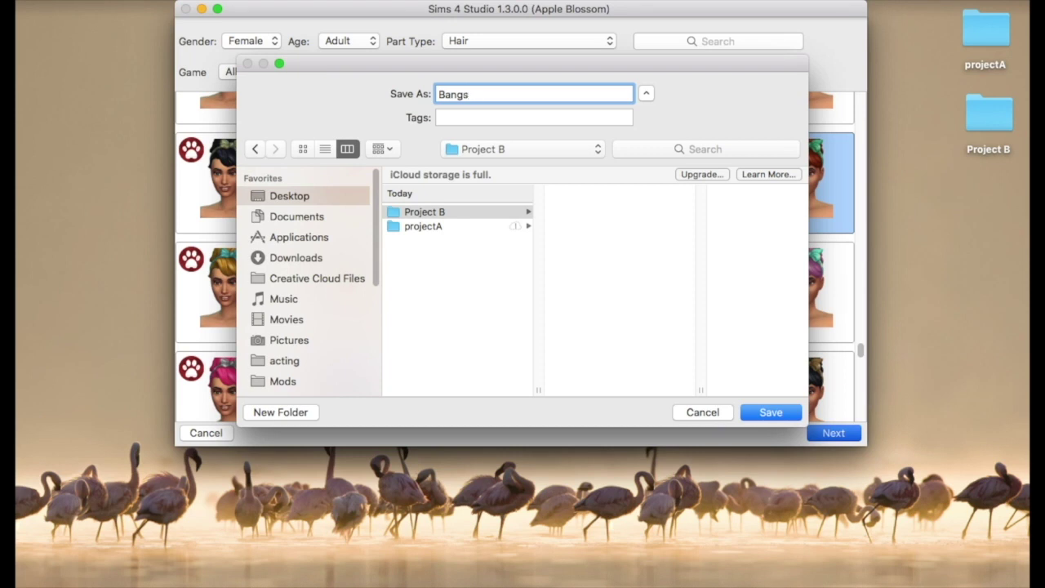
{"action": "left_click", "coordinate": [771, 412]}
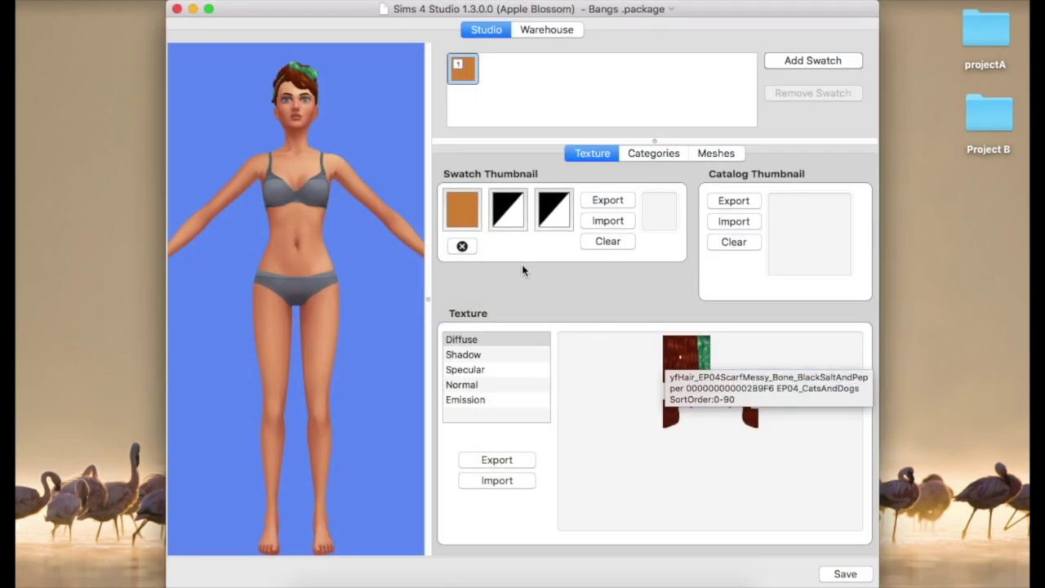
Step: Inspect the scarf hair on the 3D model from behind, from the front and close up around the bangs
{"action": "left_click_drag", "start_coordinate": [306, 191], "coordinate": [1028, 181]}
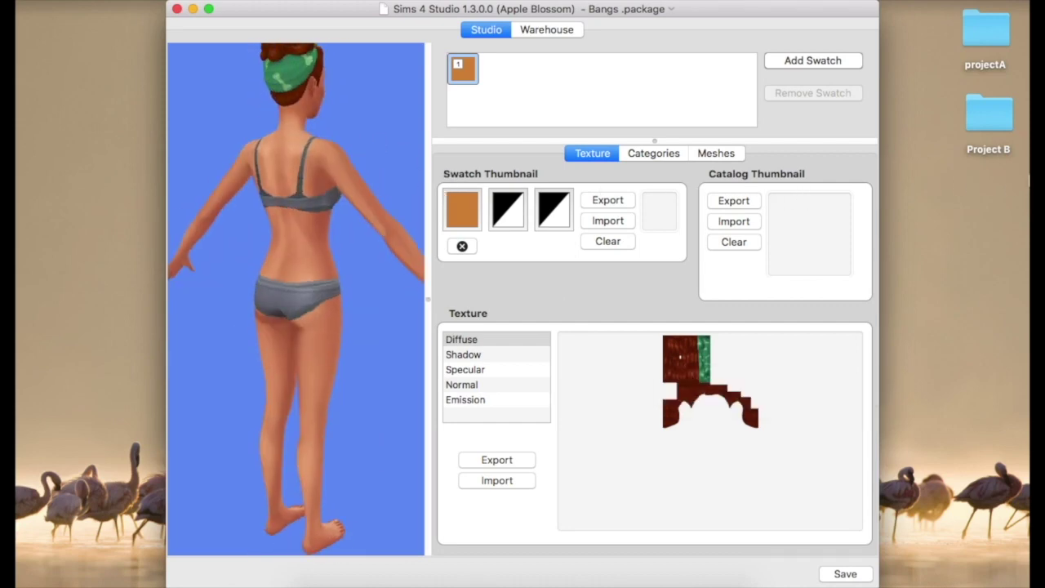
{"action": "left_click_drag", "start_coordinate": [473, 138], "coordinate": [171, 173]}
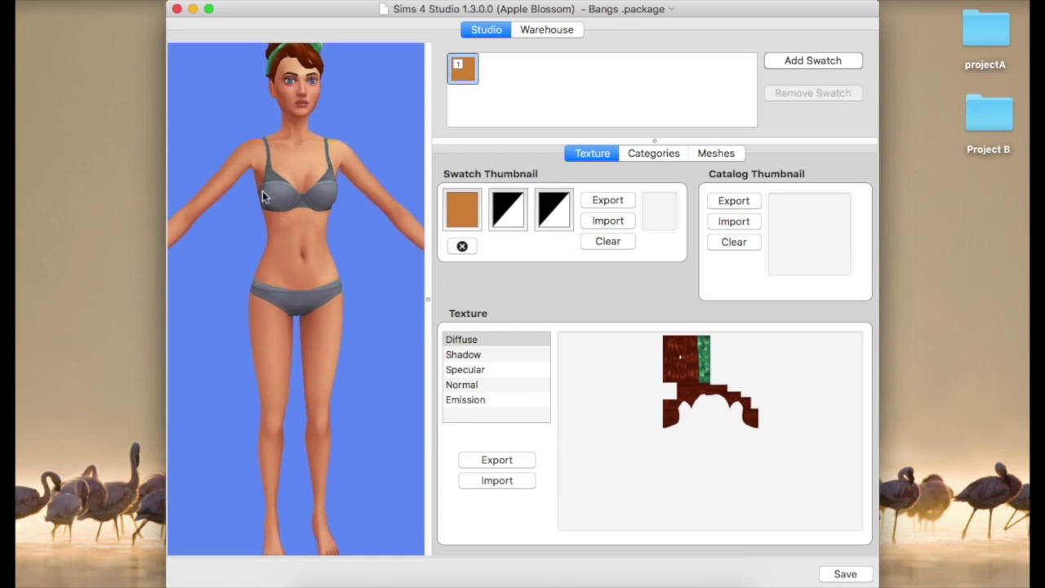
{"action": "left_click_drag", "start_coordinate": [245, 154], "coordinate": [187, 206]}
{"action": "left_click_drag", "start_coordinate": [345, 248], "coordinate": [324, 185]}
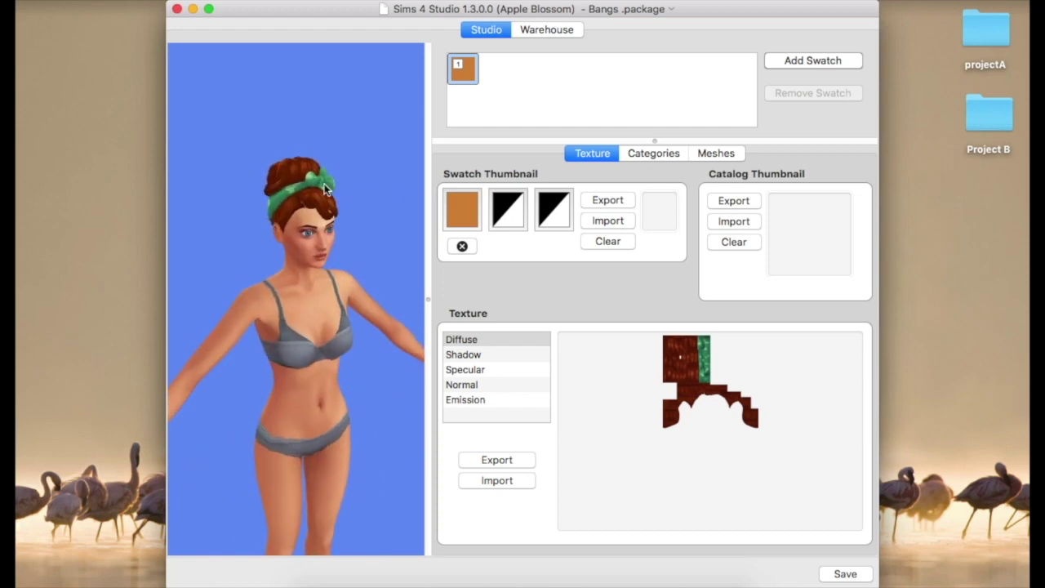
{"action": "left_click_drag", "start_coordinate": [251, 198], "coordinate": [227, 237]}
{"action": "scroll", "coordinate": [302, 232], "scroll_direction": "up", "scroll_amount": 6}
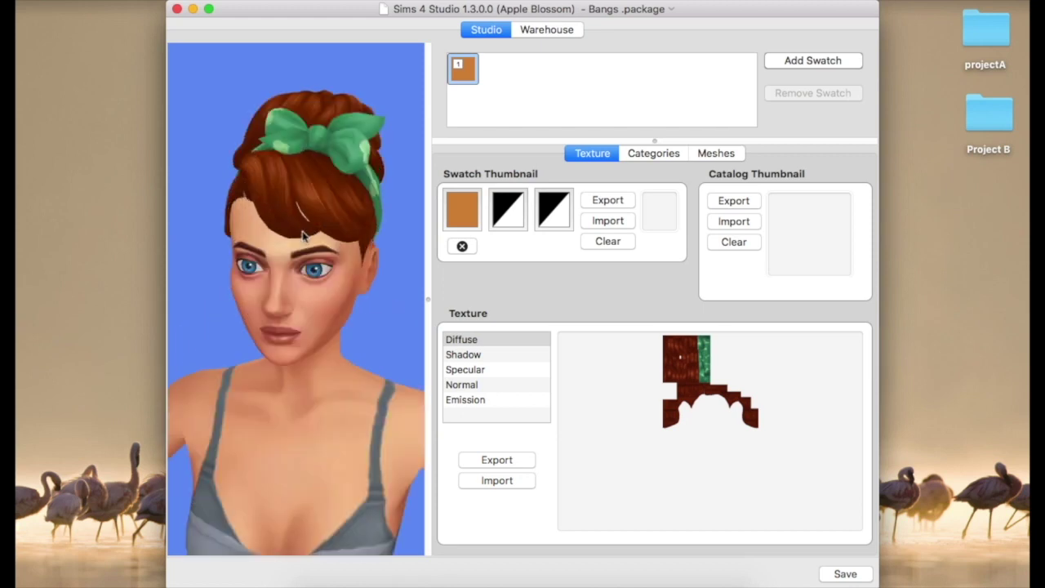
{"action": "scroll", "coordinate": [243, 275], "scroll_direction": "down", "scroll_amount": 4}
{"action": "mouse_move", "coordinate": [242, 275]}
{"action": "left_mouse_down"}
{"action": "mouse_move", "coordinate": [392, 245]}
{"action": "mouse_move", "coordinate": [249, 260]}
{"action": "left_mouse_up"}
{"action": "scroll", "coordinate": [392, 245], "scroll_direction": "up", "scroll_amount": 2}
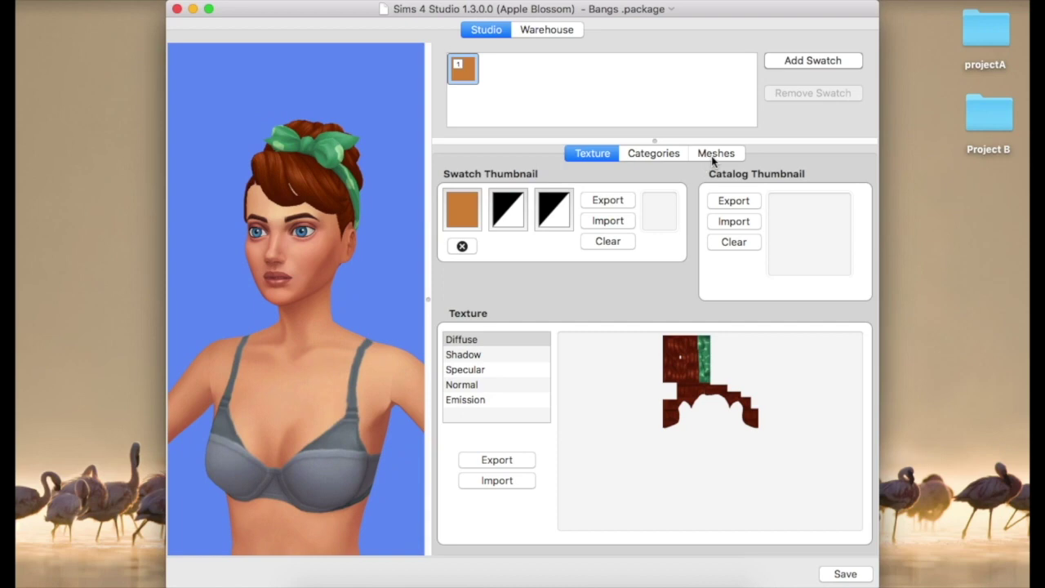
Step: Export the hair's Diffuse texture as Bangs into the Project B folder and close the folder window
{"action": "left_click", "coordinate": [498, 460]}
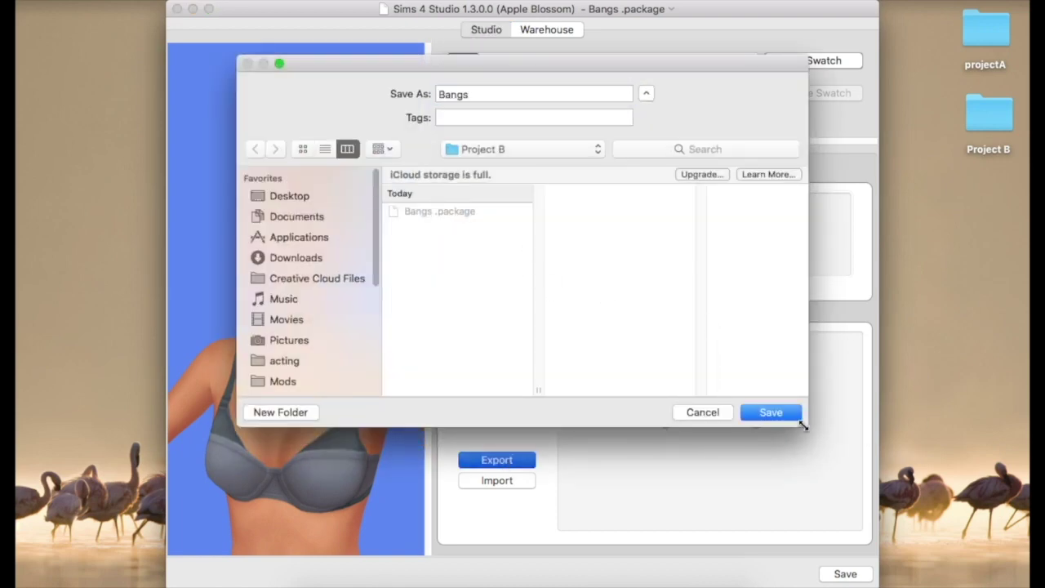
{"action": "left_click", "coordinate": [771, 412]}
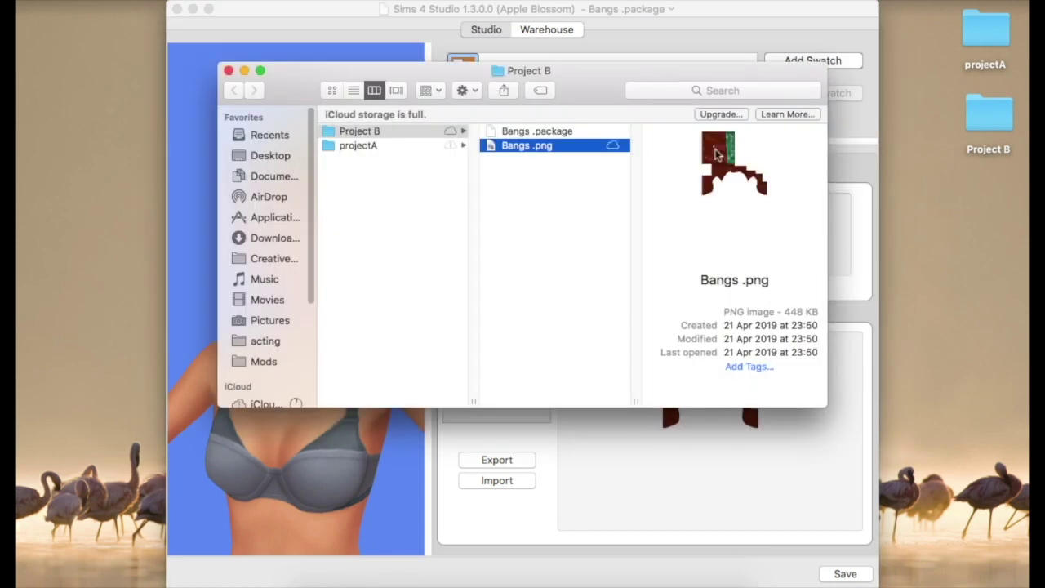
{"action": "left_click", "coordinate": [228, 71]}
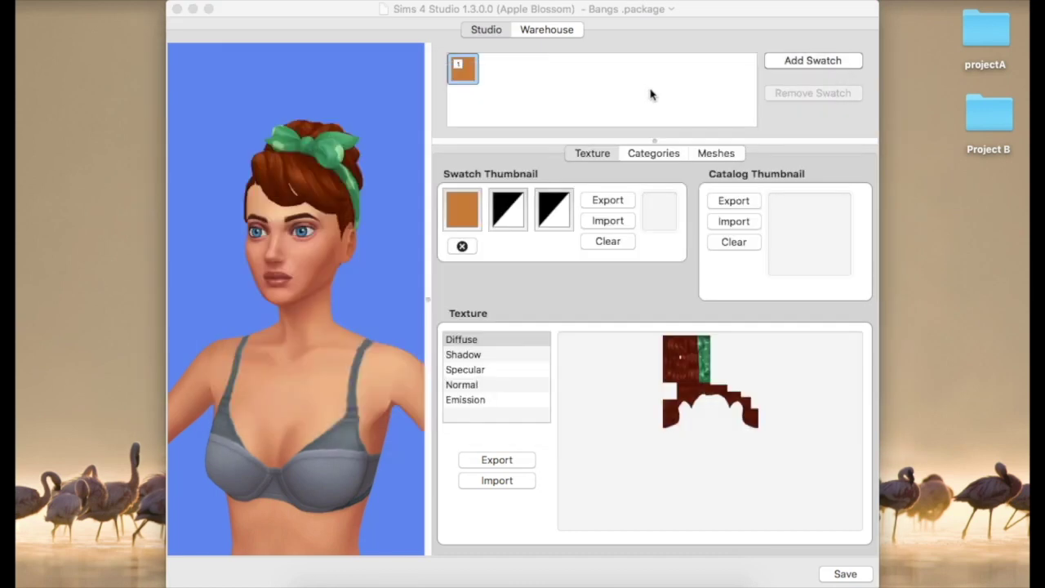
Step: Export the hair's LOD 0 mesh as Bangs into the Project B folder
{"action": "left_click", "coordinate": [718, 153]}
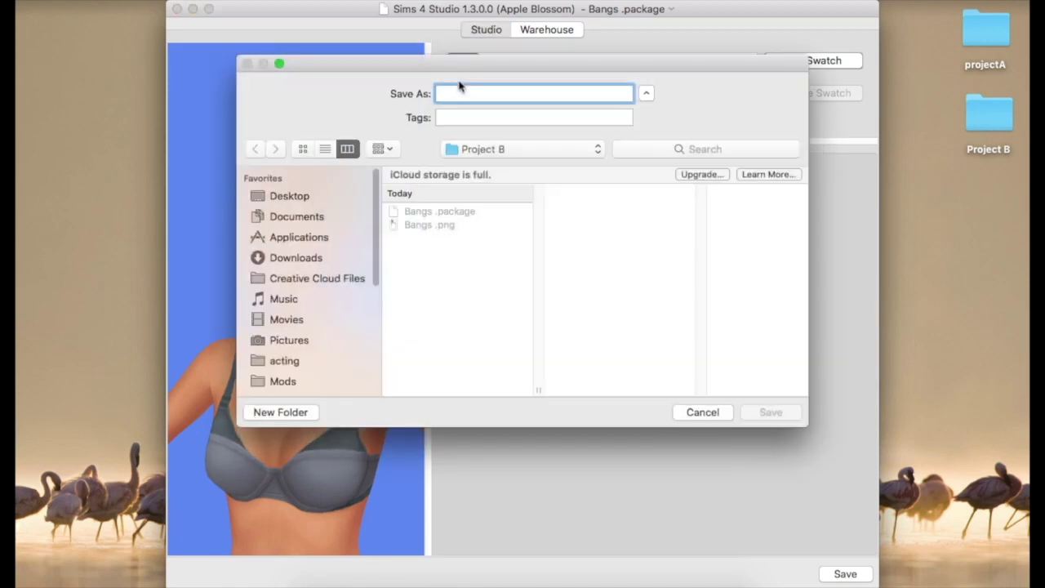
{"action": "left_click_drag", "start_coordinate": [461, 71], "coordinate": [609, 181]}
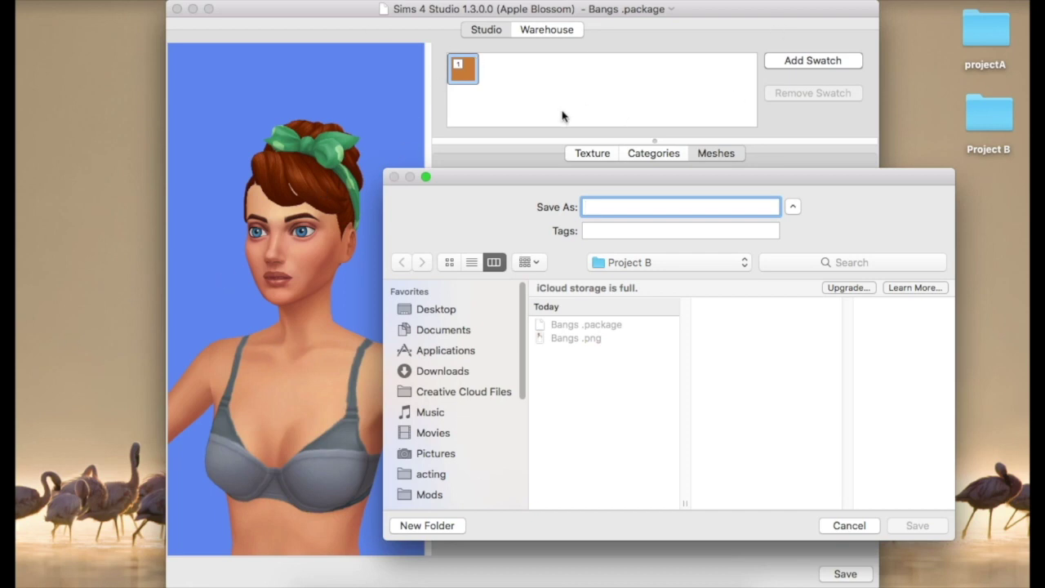
{"action": "left_click", "coordinate": [582, 327]}
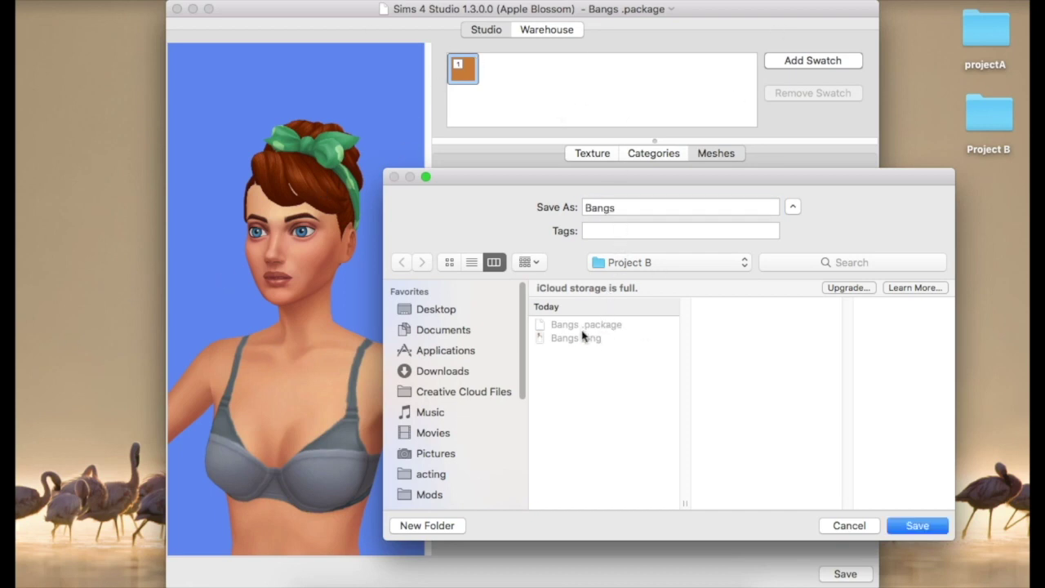
{"action": "left_click", "coordinate": [911, 523]}
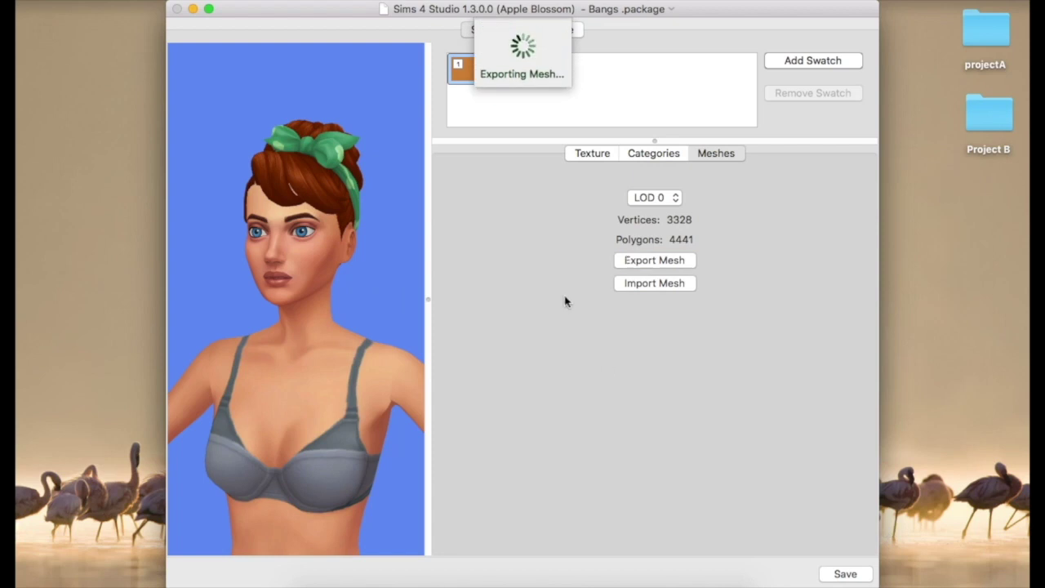
Step: Close the Bangs package and reopen the part catalog, filtered to gender Female and age Adult
{"action": "left_click", "coordinate": [176, 9]}
{"action": "left_click", "coordinate": [261, 187]}
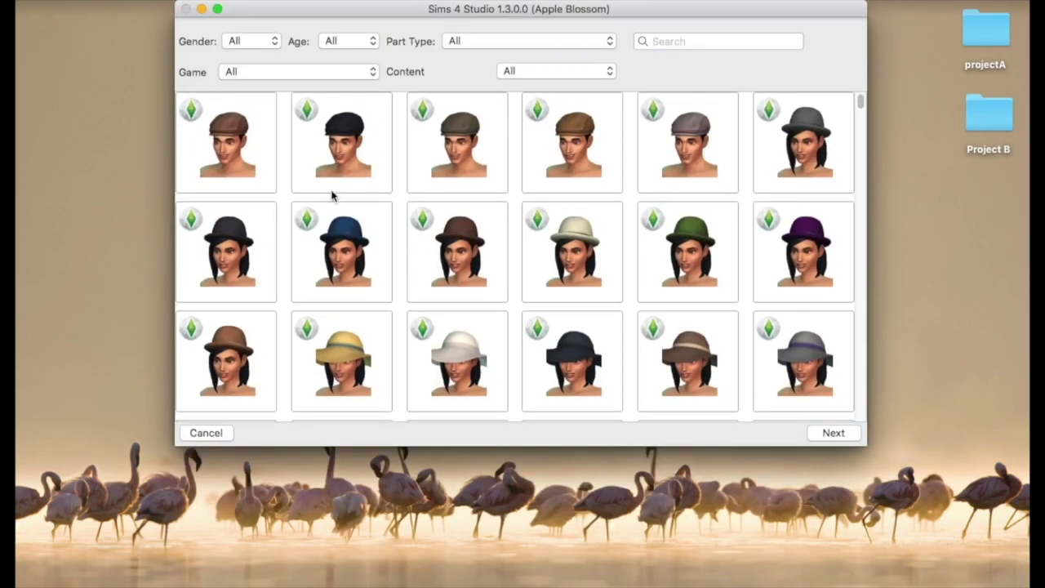
{"action": "left_click", "coordinate": [273, 42]}
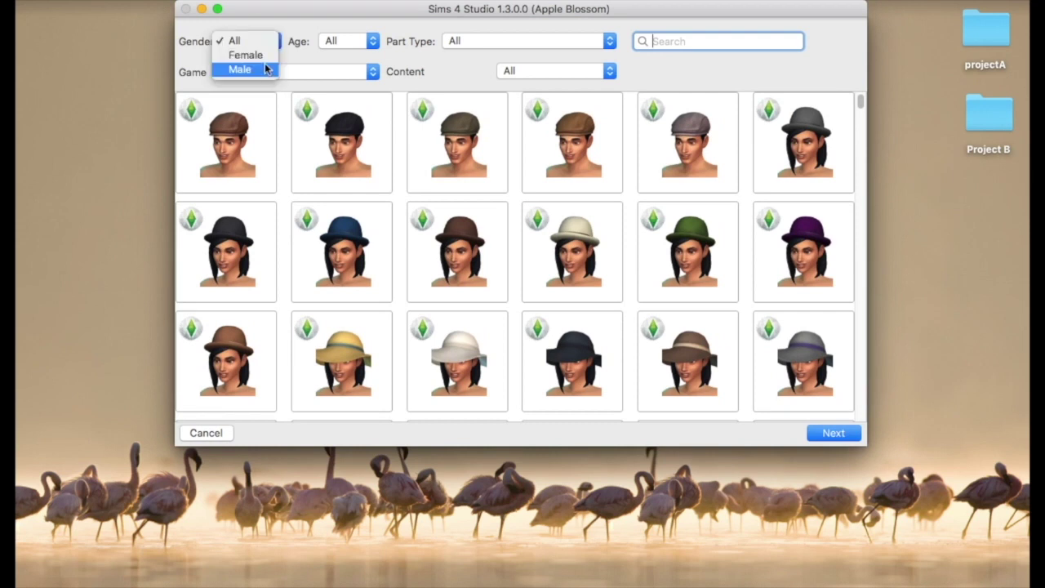
{"action": "left_click", "coordinate": [281, 53]}
{"action": "left_click", "coordinate": [368, 42]}
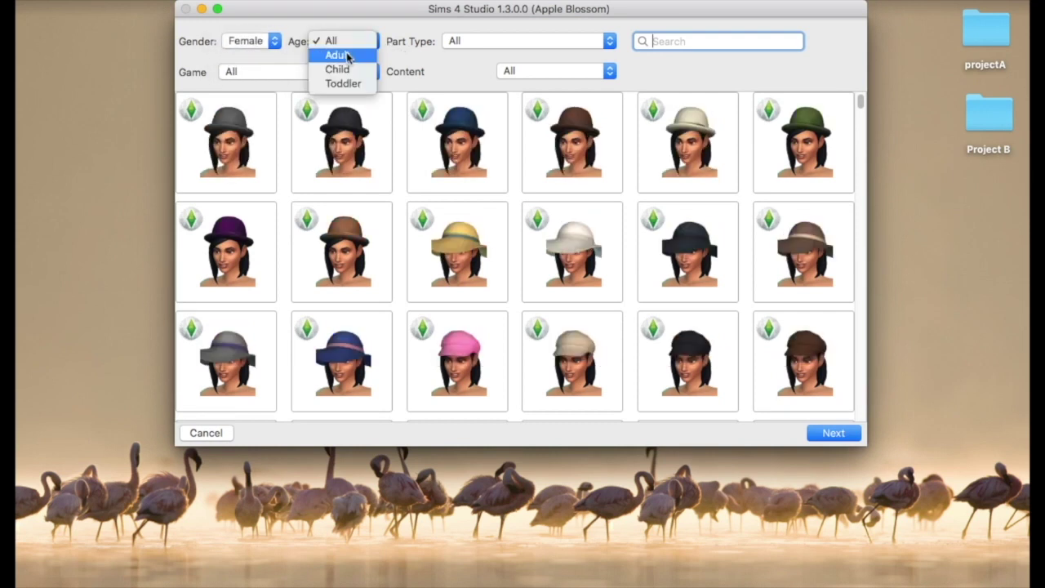
{"action": "left_click", "coordinate": [337, 55]}
Step: Filter the catalog to the Hair part type
{"action": "left_click", "coordinate": [588, 42]}
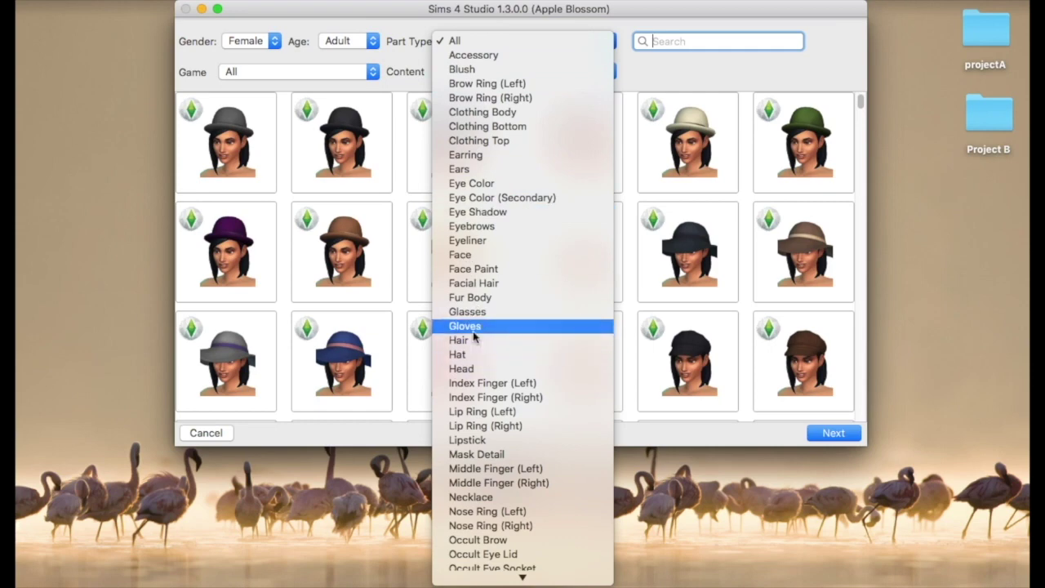
{"action": "scroll", "coordinate": [476, 341], "scroll_direction": "down", "scroll_amount": 3}
{"action": "left_click", "coordinate": [467, 219]}
{"action": "left_click", "coordinate": [490, 42]}
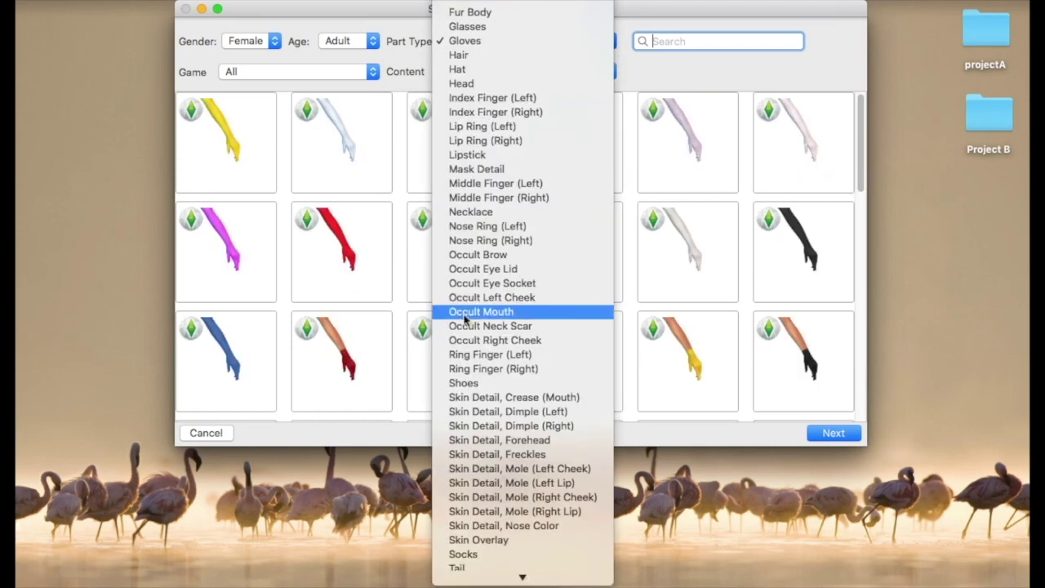
{"action": "left_click", "coordinate": [488, 56]}
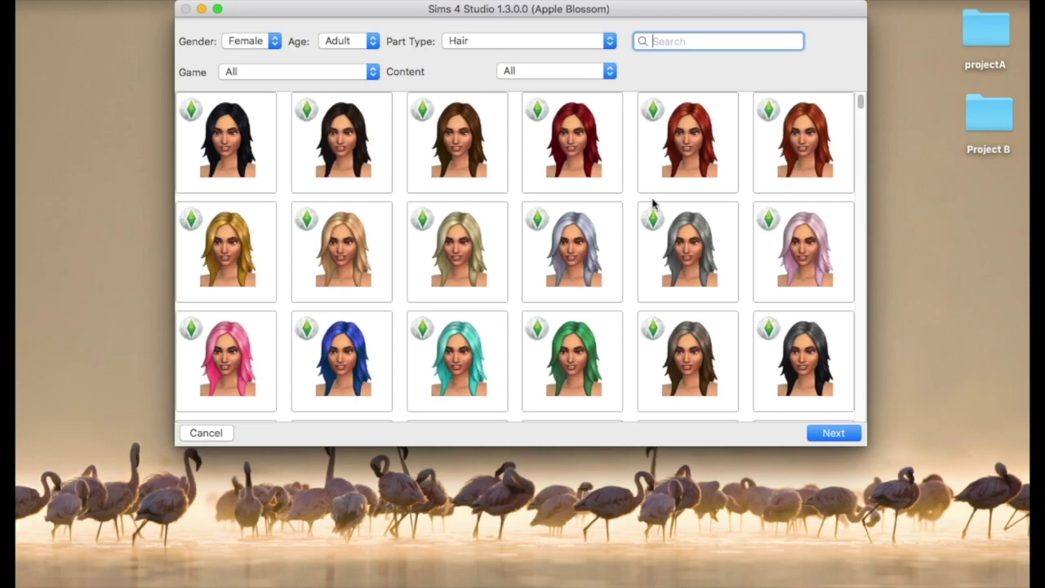
Step: Browse the female adult hair catalog for a long, loose hairstyle
{"action": "scroll", "coordinate": [653, 204], "scroll_direction": "down", "scroll_amount": 10}
{"action": "scroll", "coordinate": [640, 229], "scroll_direction": "down", "scroll_amount": 5}
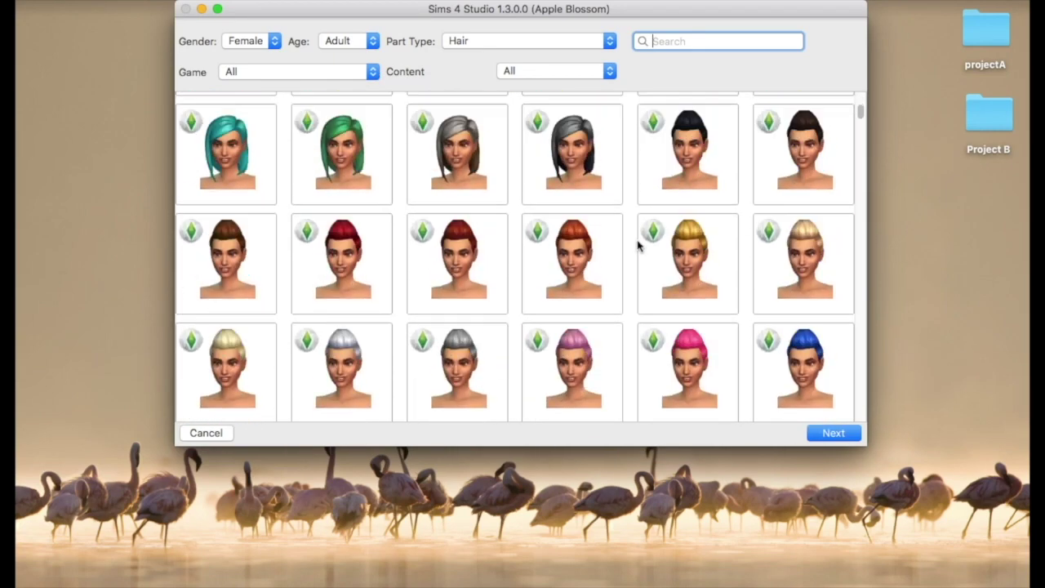
{"action": "scroll", "coordinate": [628, 241], "scroll_direction": "down", "scroll_amount": 15}
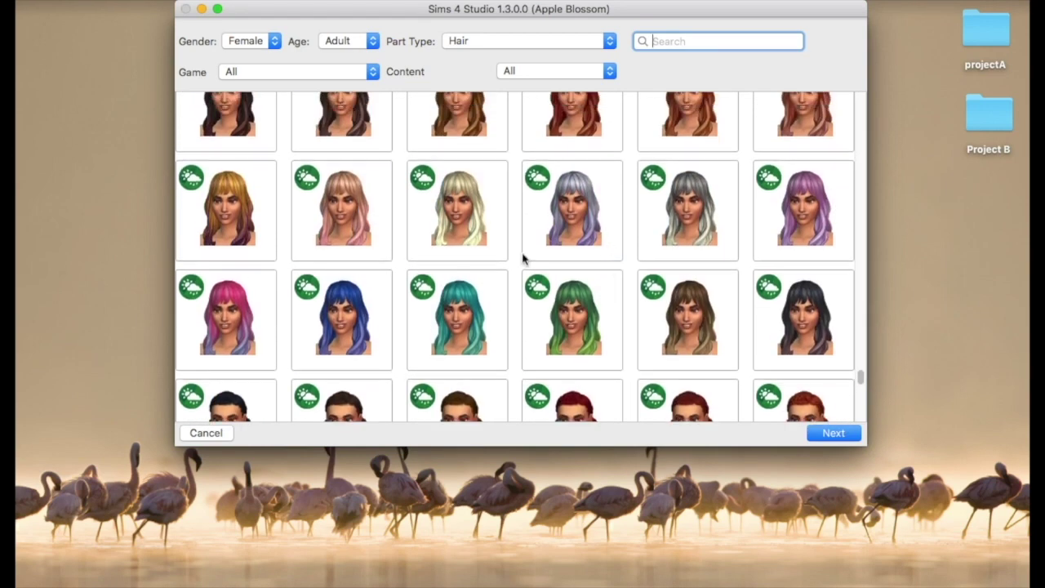
{"action": "scroll", "coordinate": [530, 176], "scroll_direction": "up", "scroll_amount": 3}
{"action": "scroll", "coordinate": [460, 247], "scroll_direction": "up", "scroll_amount": 10}
{"action": "scroll", "coordinate": [460, 245], "scroll_direction": "up", "scroll_amount": 10}
{"action": "scroll", "coordinate": [461, 245], "scroll_direction": "up", "scroll_amount": 10}
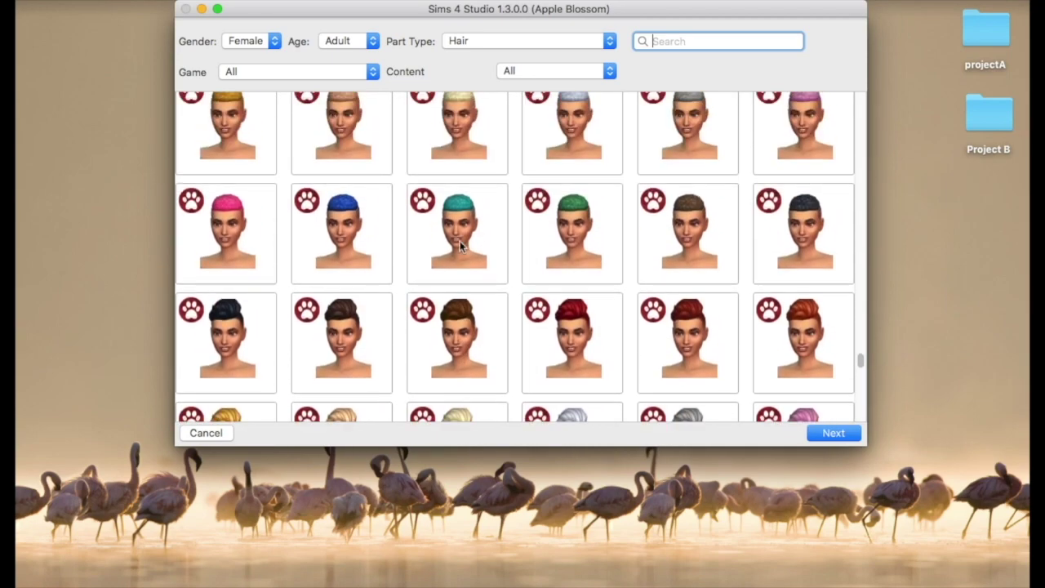
{"action": "scroll", "coordinate": [459, 245], "scroll_direction": "up", "scroll_amount": 3}
{"action": "scroll", "coordinate": [572, 200], "scroll_direction": "up", "scroll_amount": 15}
{"action": "scroll", "coordinate": [572, 200], "scroll_direction": "up", "scroll_amount": 3}
{"action": "scroll", "coordinate": [571, 200], "scroll_direction": "down", "scroll_amount": 18}
{"action": "scroll", "coordinate": [572, 200], "scroll_direction": "down", "scroll_amount": 15}
{"action": "scroll", "coordinate": [573, 200], "scroll_direction": "down", "scroll_amount": 10}
{"action": "scroll", "coordinate": [573, 200], "scroll_direction": "down", "scroll_amount": 8}
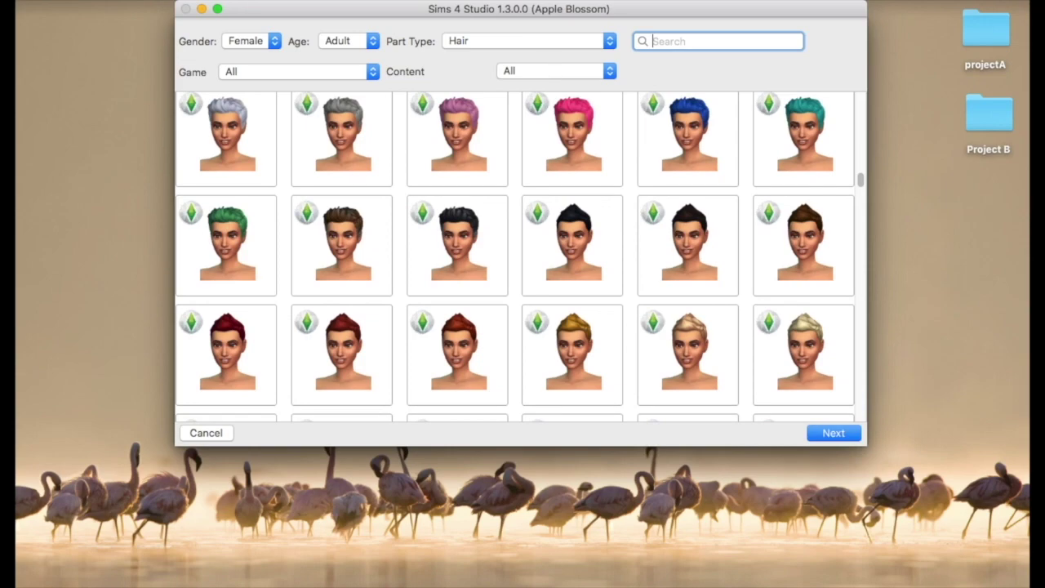
{"action": "scroll", "coordinate": [553, 215], "scroll_direction": "down", "scroll_amount": 12}
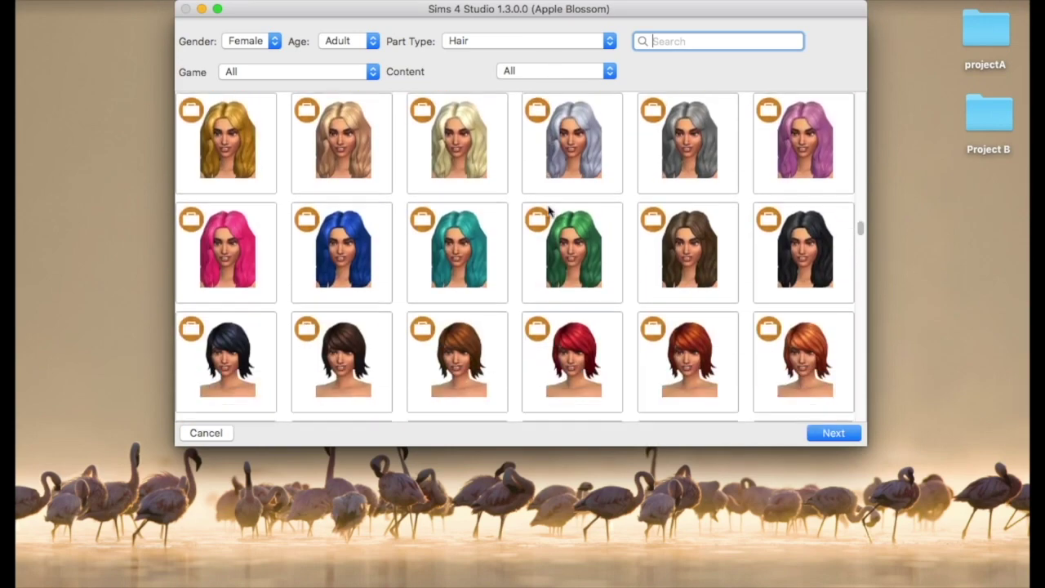
{"action": "scroll", "coordinate": [546, 319], "scroll_direction": "down", "scroll_amount": 12}
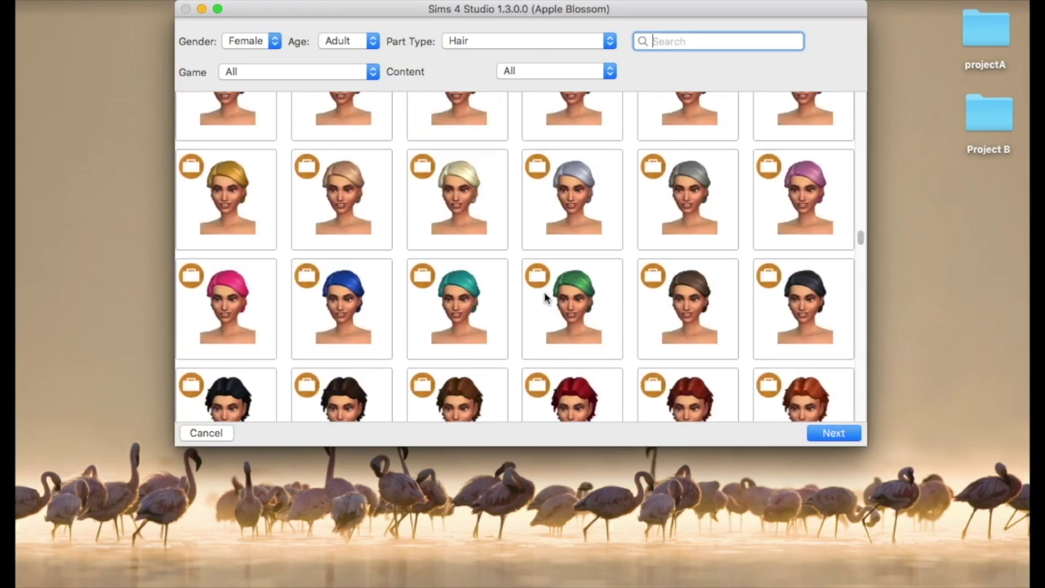
{"action": "scroll", "coordinate": [545, 285], "scroll_direction": "down", "scroll_amount": 12}
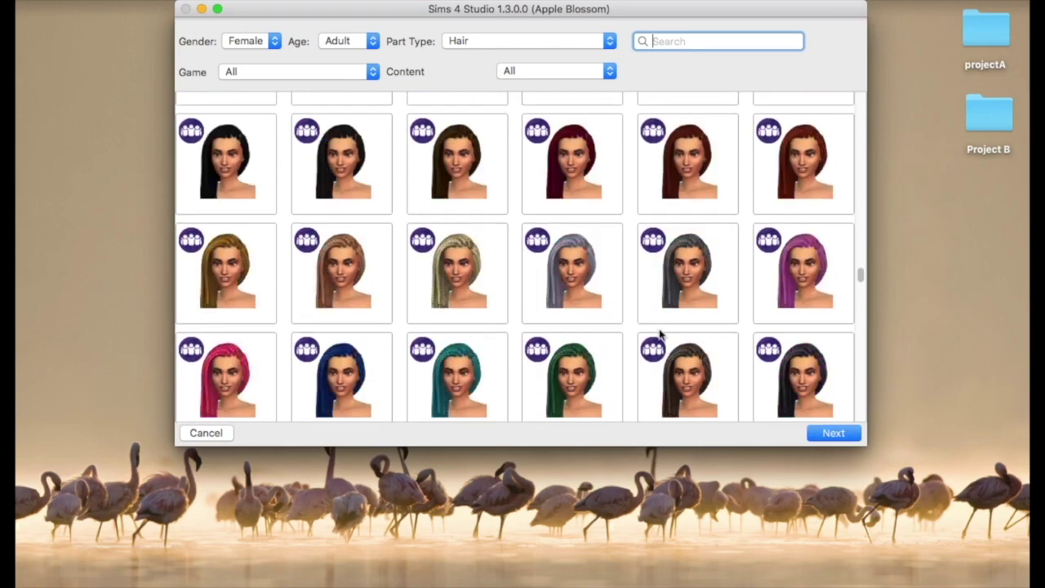
{"action": "scroll", "coordinate": [654, 338], "scroll_direction": "down", "scroll_amount": 10}
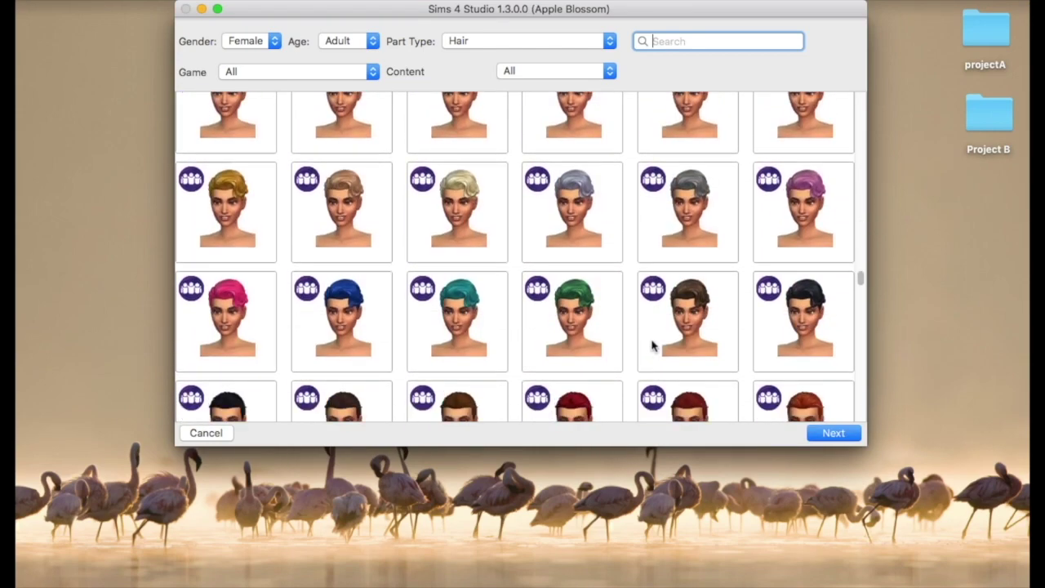
{"action": "scroll", "coordinate": [654, 339], "scroll_direction": "down", "scroll_amount": 10}
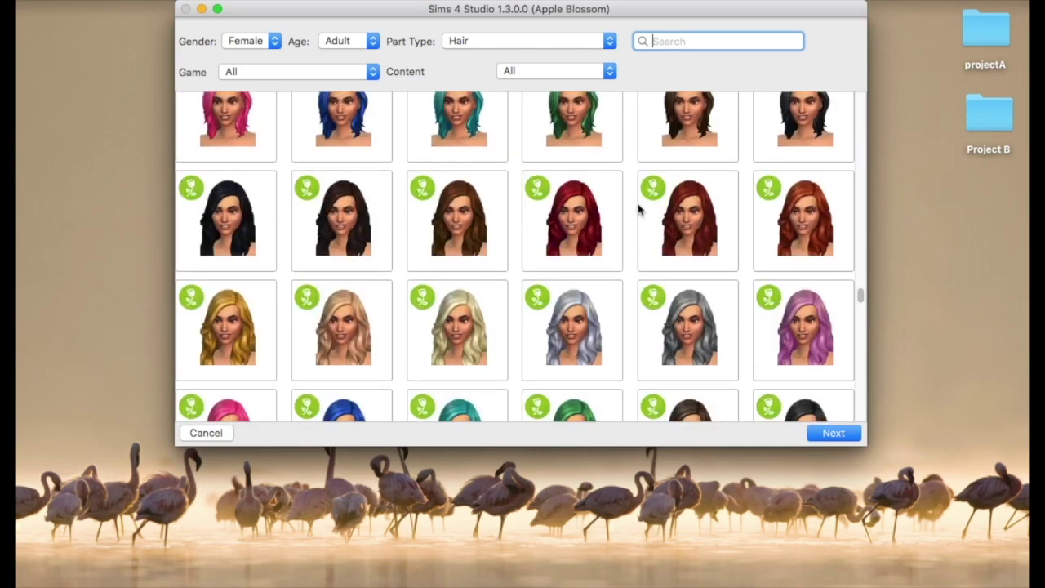
Step: Create a package from the long wavy side-parted hair in orange-red and save it as loose hair in the Project B folder
{"action": "left_click", "coordinate": [341, 191]}
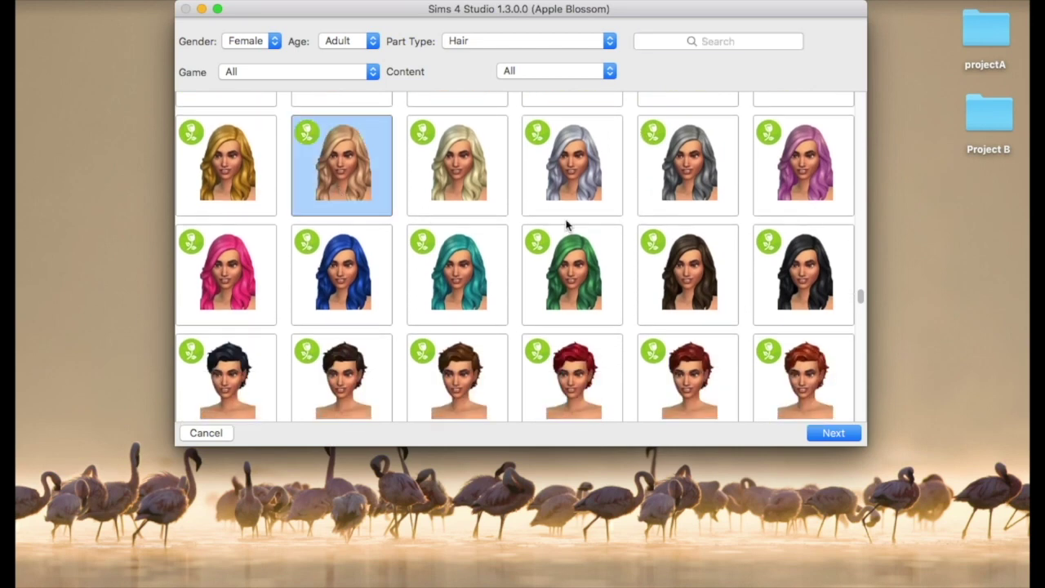
{"action": "left_click", "coordinate": [452, 267]}
{"action": "left_click", "coordinate": [374, 286]}
{"action": "left_click", "coordinate": [288, 286]}
{"action": "left_click", "coordinate": [263, 199]}
{"action": "left_click", "coordinate": [572, 173]}
{"action": "left_click", "coordinate": [694, 168]}
{"action": "left_click", "coordinate": [789, 157]}
{"action": "left_click", "coordinate": [760, 294]}
{"action": "left_click", "coordinate": [687, 291]}
{"action": "left_click", "coordinate": [629, 290]}
{"action": "scroll", "coordinate": [537, 291], "scroll_direction": "up", "scroll_amount": 3}
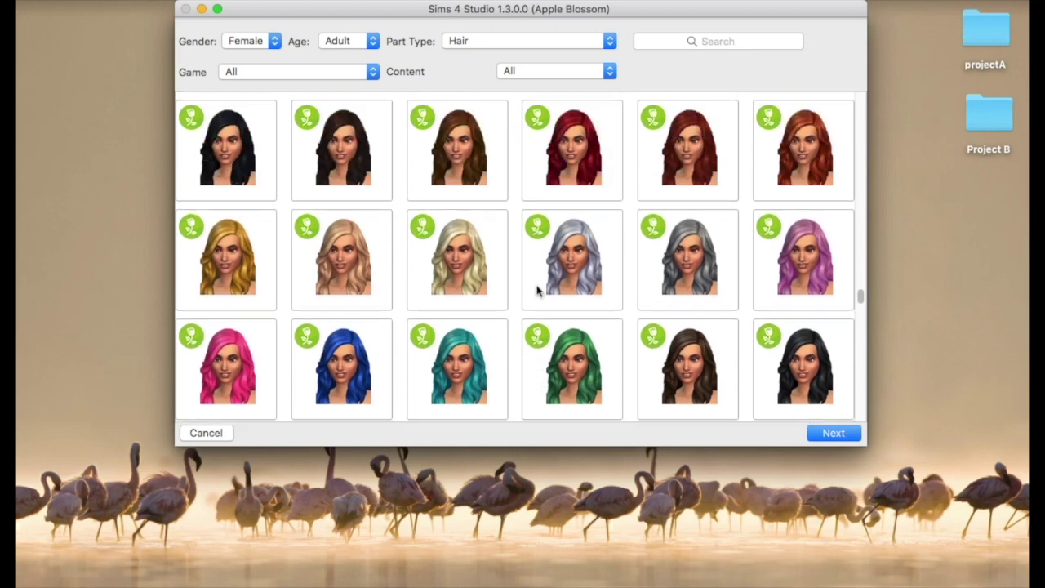
{"action": "left_click", "coordinate": [773, 176]}
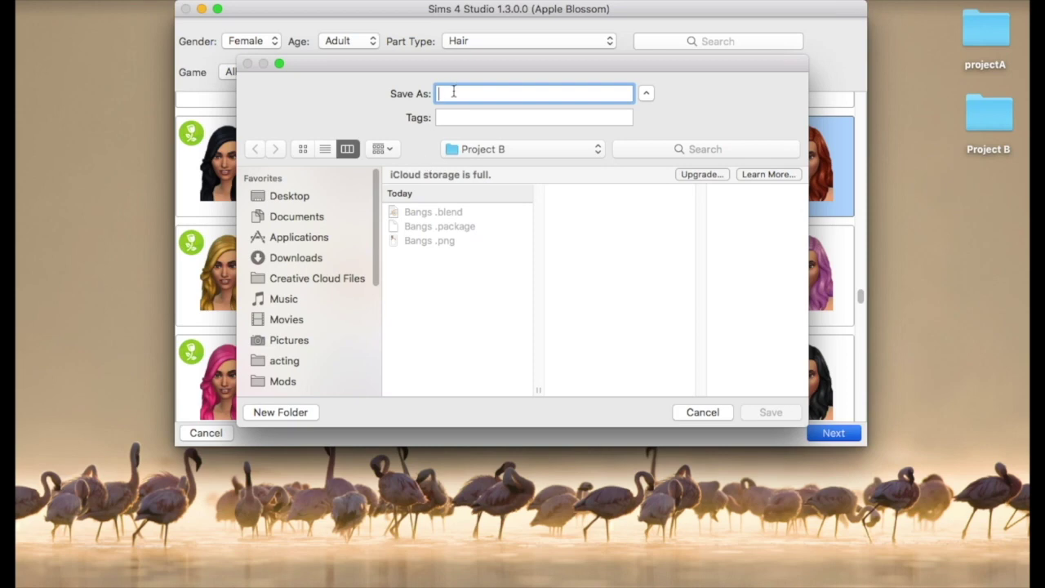
{"action": "type", "text": "loose hair"}
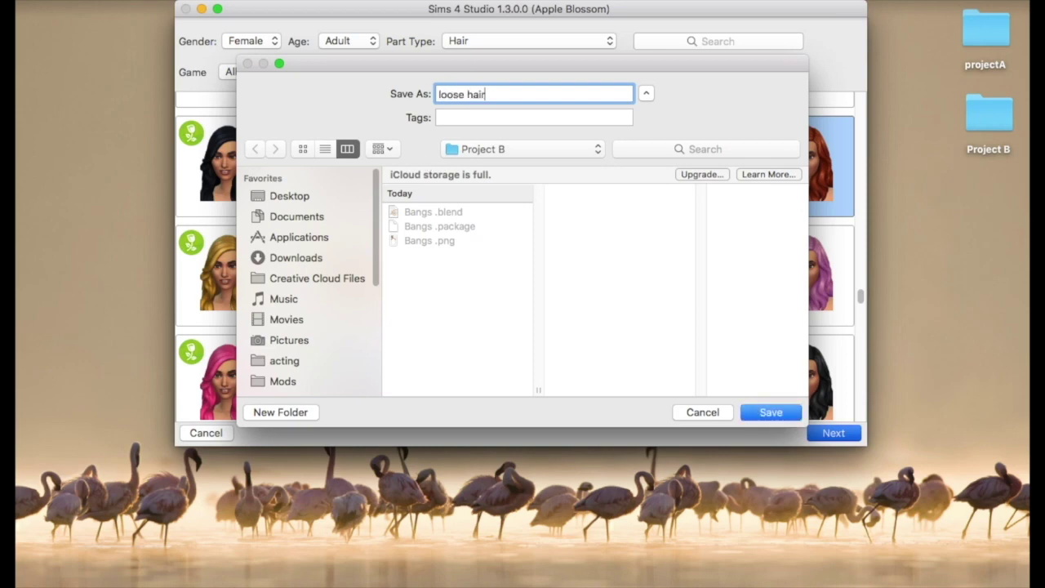
{"action": "left_click", "coordinate": [773, 412]}
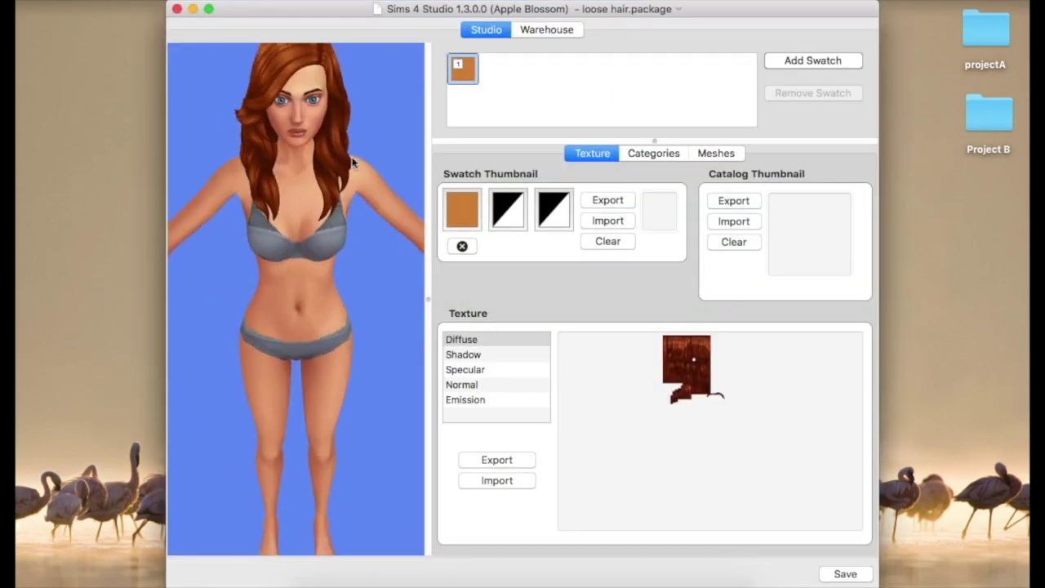
Step: Export the hair's Diffuse texture as loose hair into the Project B folder and close the folder window
{"action": "left_click", "coordinate": [496, 460]}
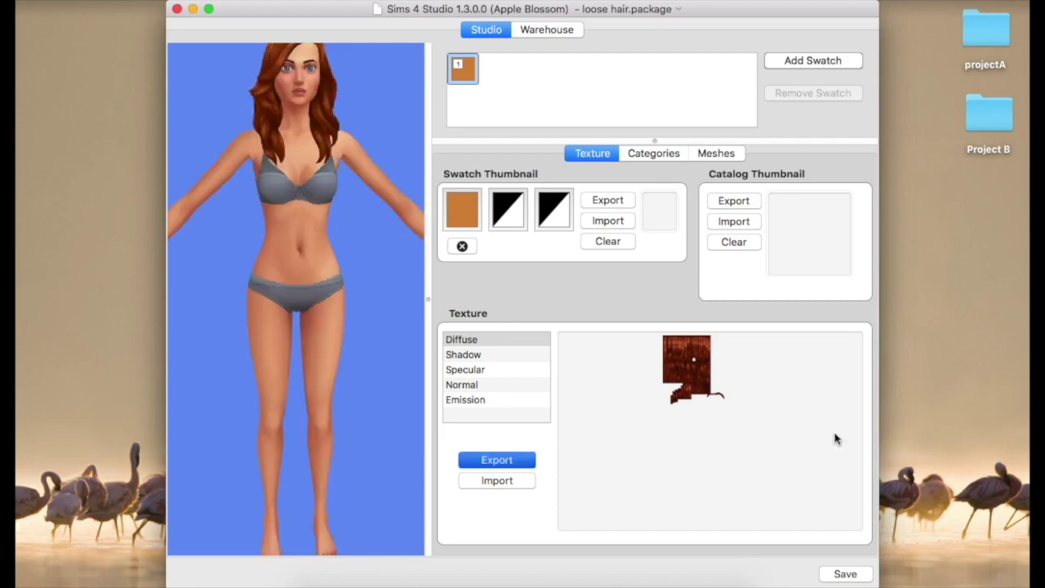
{"action": "left_click", "coordinate": [446, 254]}
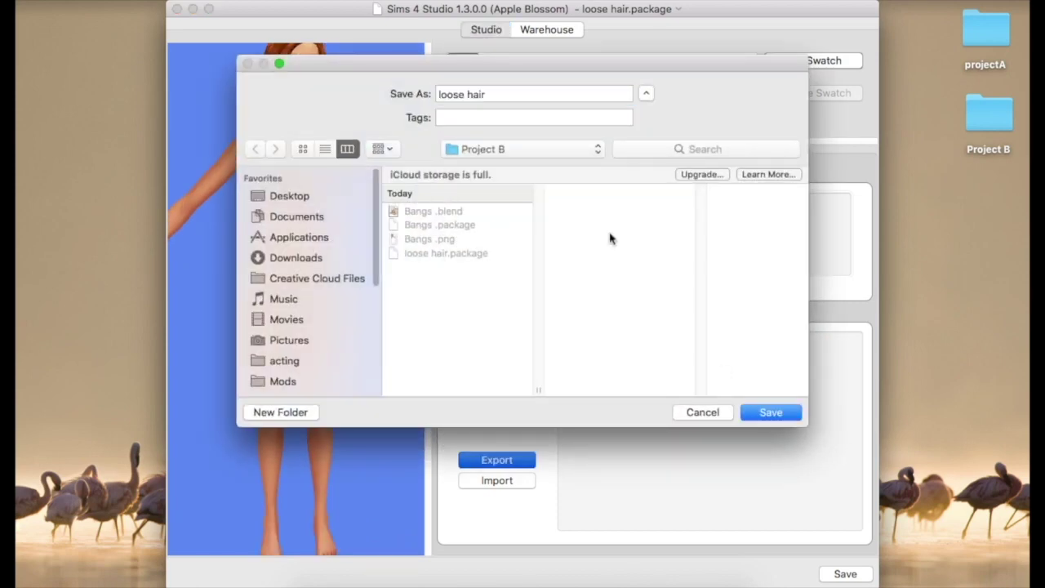
{"action": "left_click", "coordinate": [771, 412]}
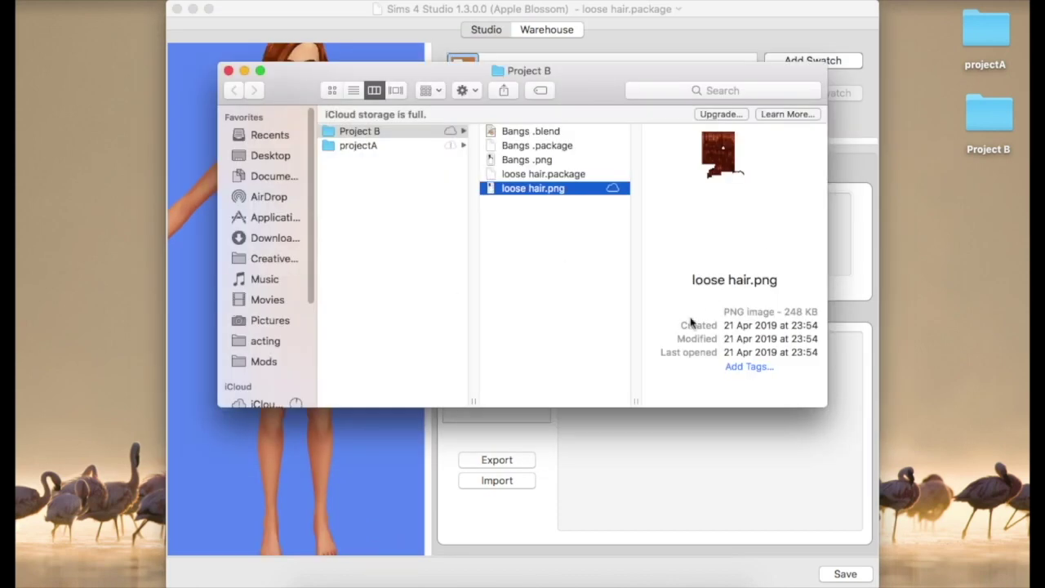
{"action": "left_click", "coordinate": [228, 71]}
{"action": "left_click", "coordinate": [280, 7]}
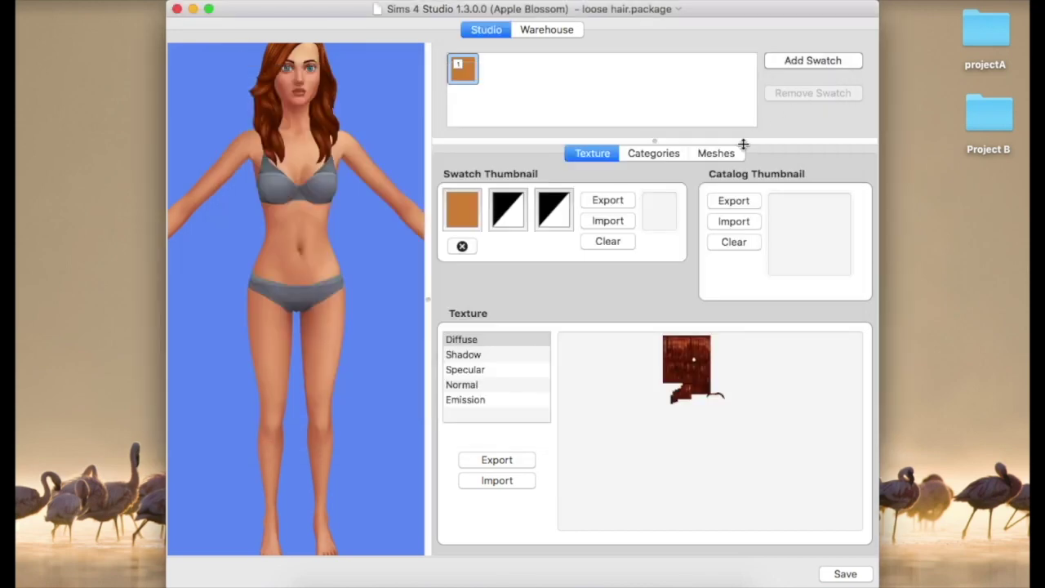
Step: Export the hair's mesh as loose hair into the Project B folder
{"action": "left_click", "coordinate": [718, 155]}
{"action": "left_click", "coordinate": [653, 263]}
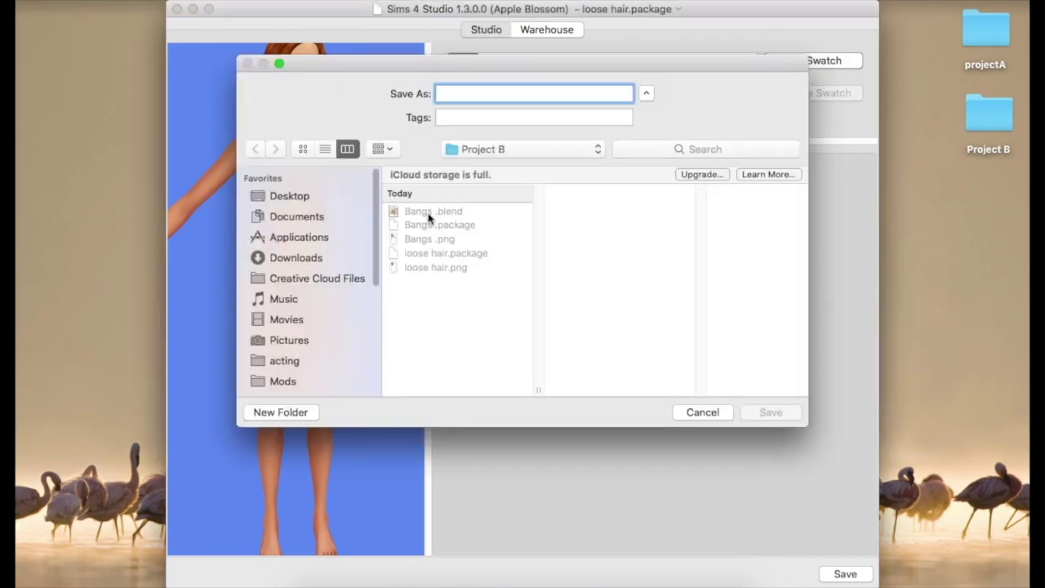
{"action": "left_click", "coordinate": [431, 259]}
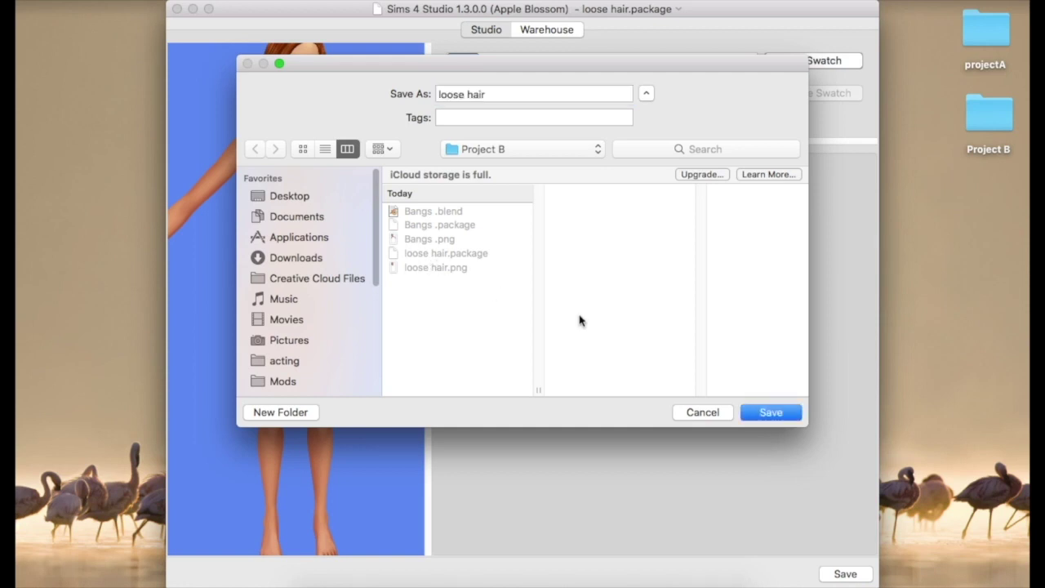
{"action": "left_click", "coordinate": [763, 414]}
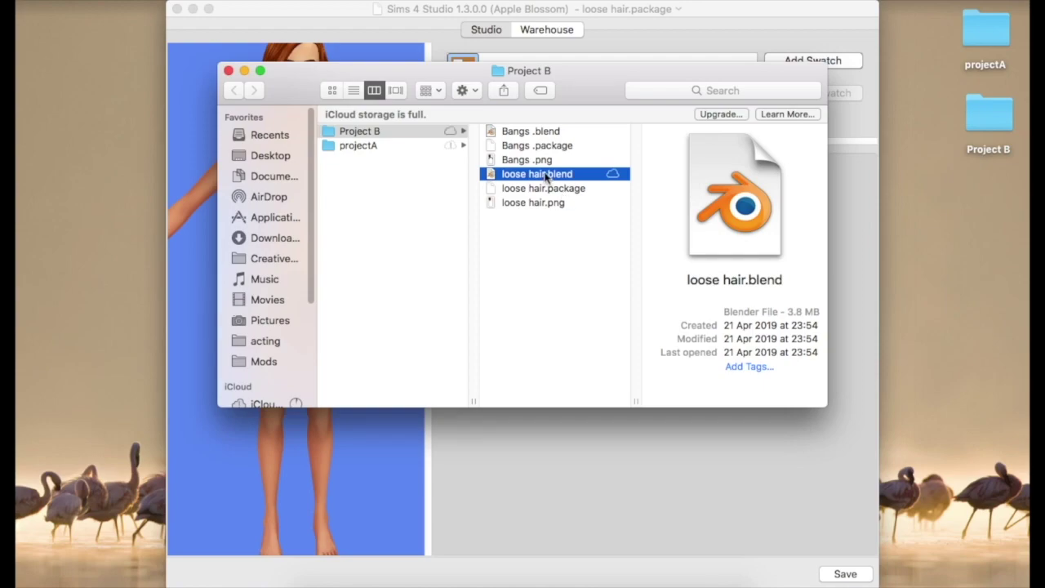
Step: Open loose hair.blend in Blender and enlarge the 3D viewport by removing the image editor area and hiding the tool shelf
{"action": "double_click", "coordinate": [545, 175]}
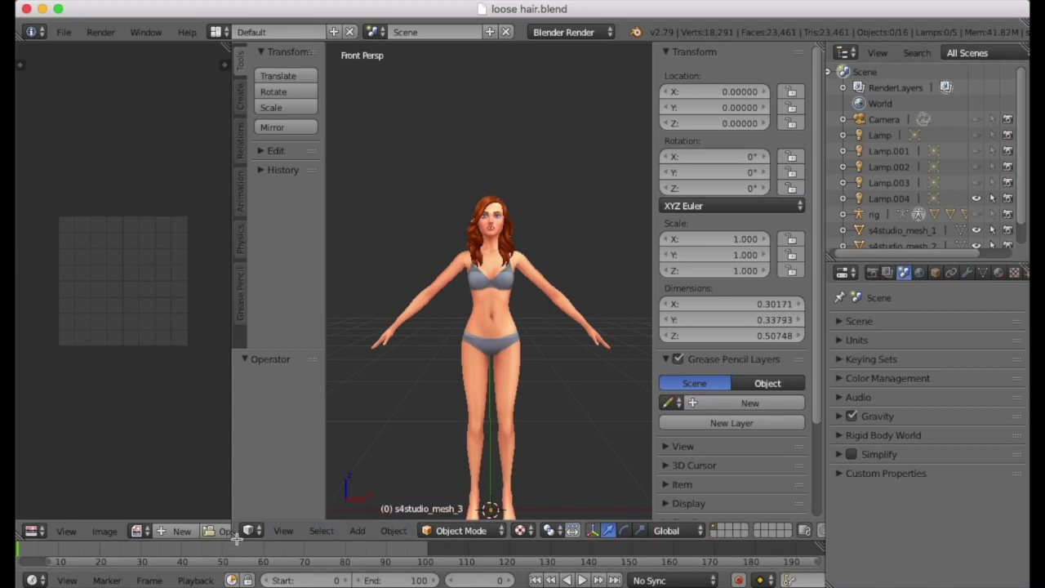
{"action": "left_click_drag", "start_coordinate": [232, 536], "coordinate": [147, 533]}
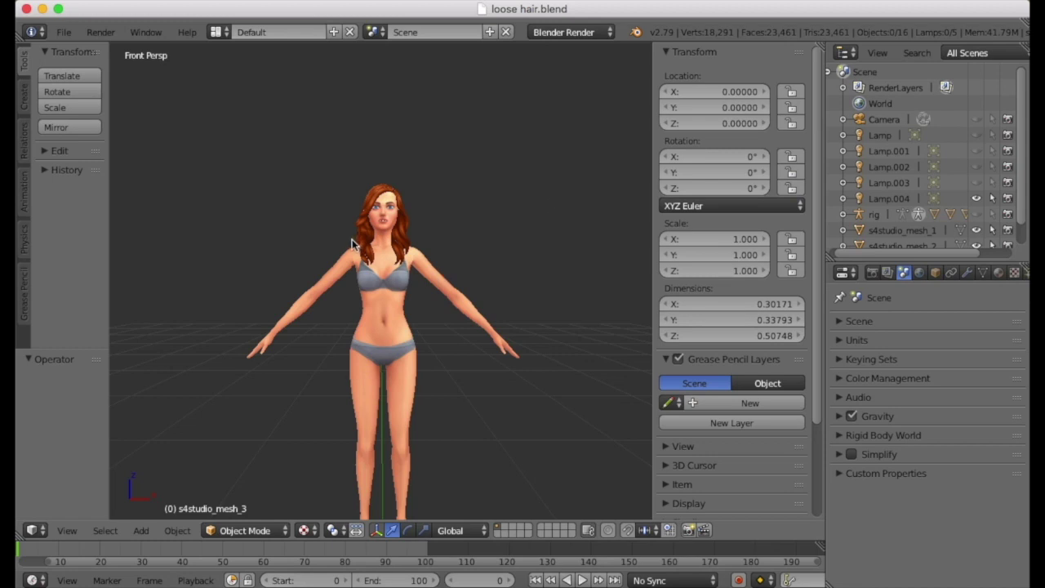
{"action": "key", "text": "t"}
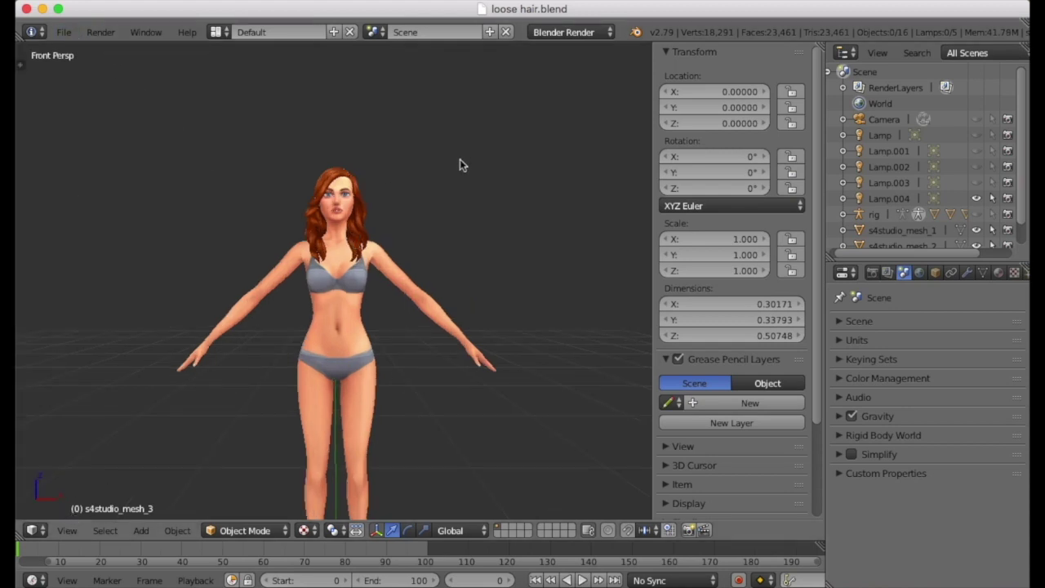
Step: Switch the 3D viewport to orthographic front view and start the Screencast Keys display
{"action": "key", "text": "KP_5"}
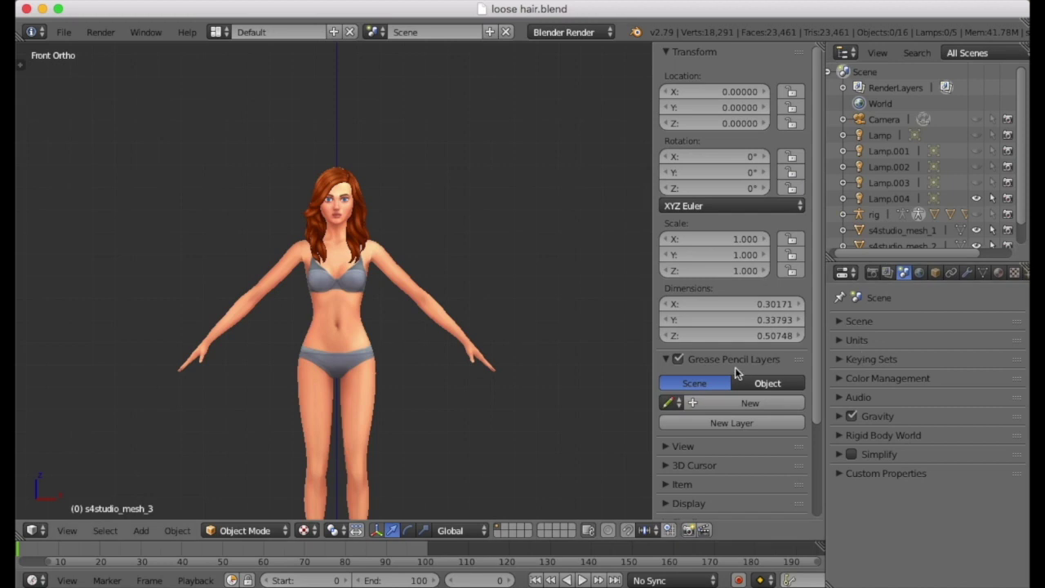
{"action": "scroll", "coordinate": [736, 367], "scroll_direction": "down", "scroll_amount": 4}
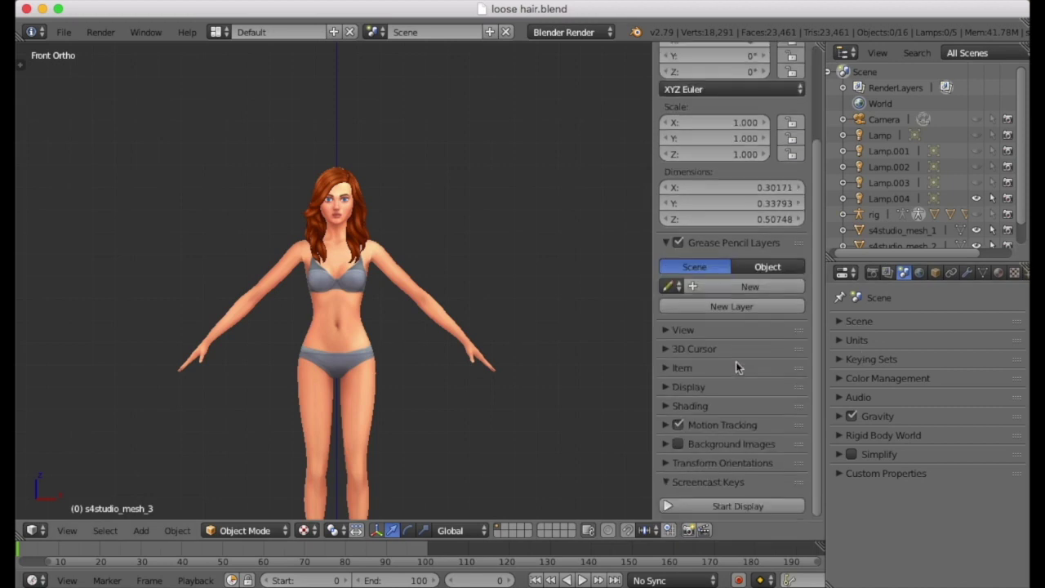
{"action": "left_click", "coordinate": [718, 507]}
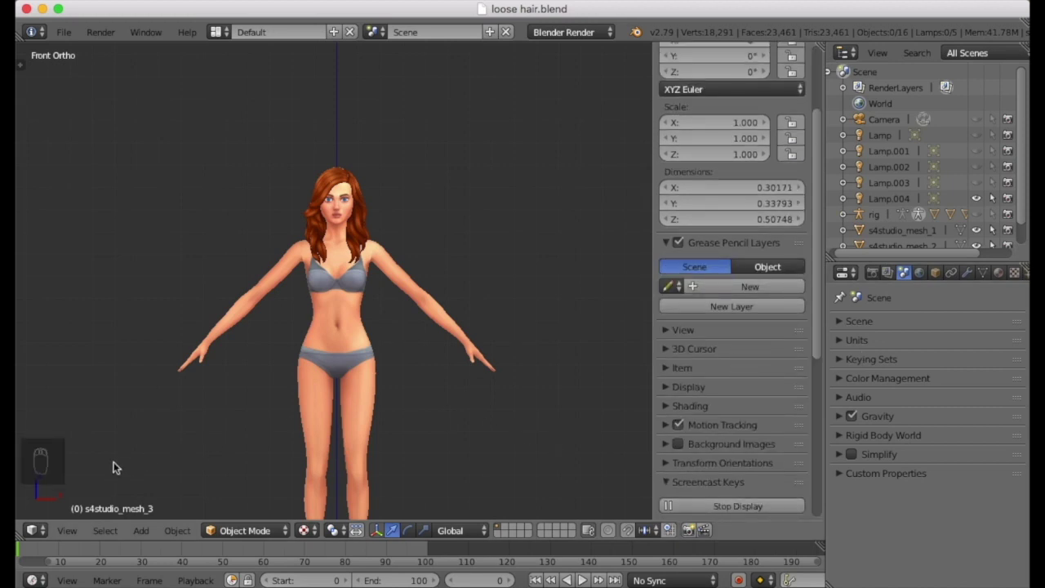
{"action": "middle_click_drag", "start_coordinate": [79, 448], "coordinate": [200, 415]}
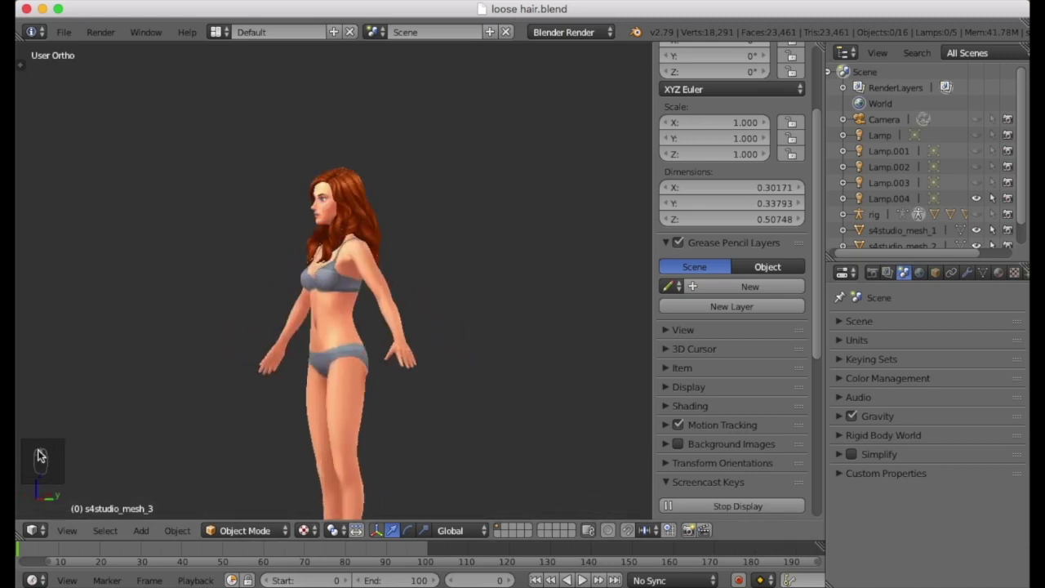
{"action": "middle_click_drag", "start_coordinate": [110, 443], "coordinate": [229, 441]}
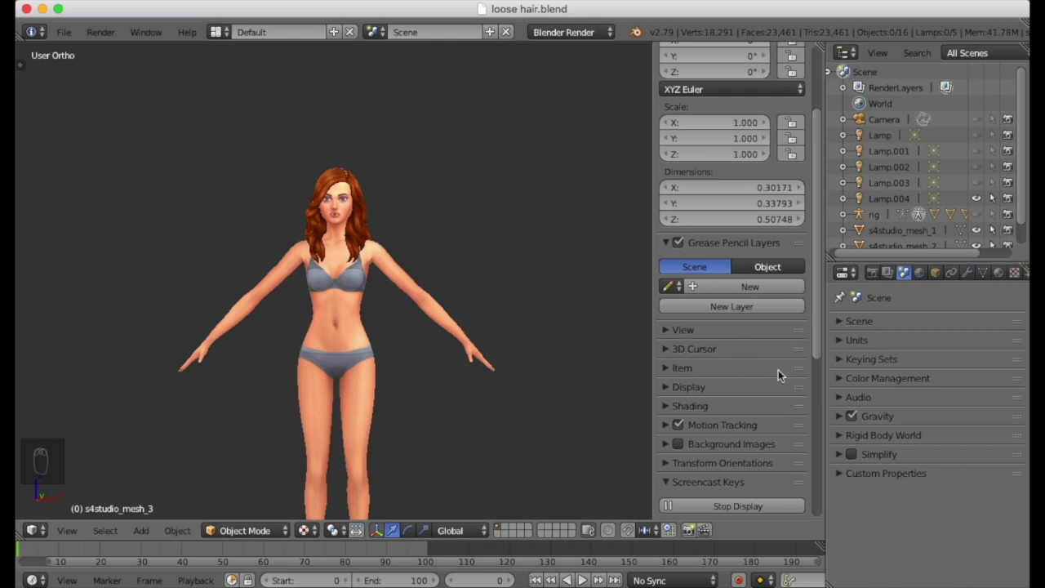
{"action": "key", "text": "KP_1"}
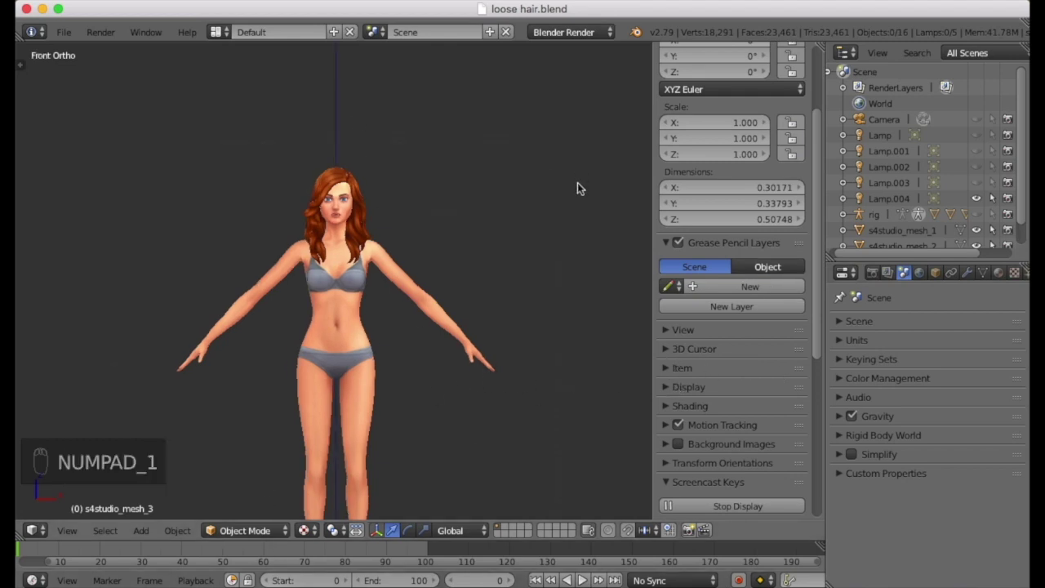
Step: Turn off the Grid Floor in the 3D viewport's display settings
{"action": "left_click", "coordinate": [729, 386]}
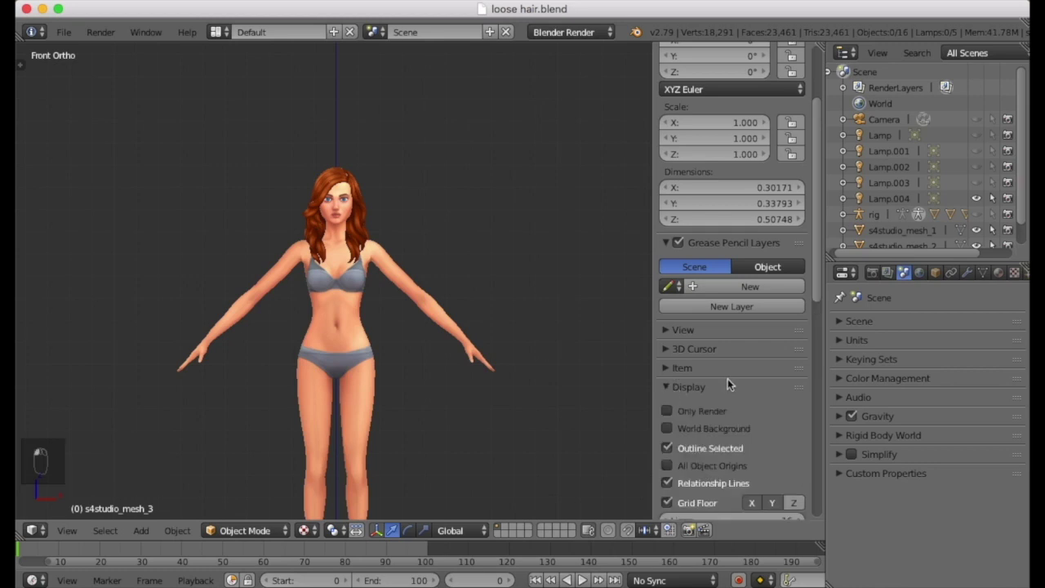
{"action": "scroll", "coordinate": [727, 378], "scroll_direction": "down", "scroll_amount": 2}
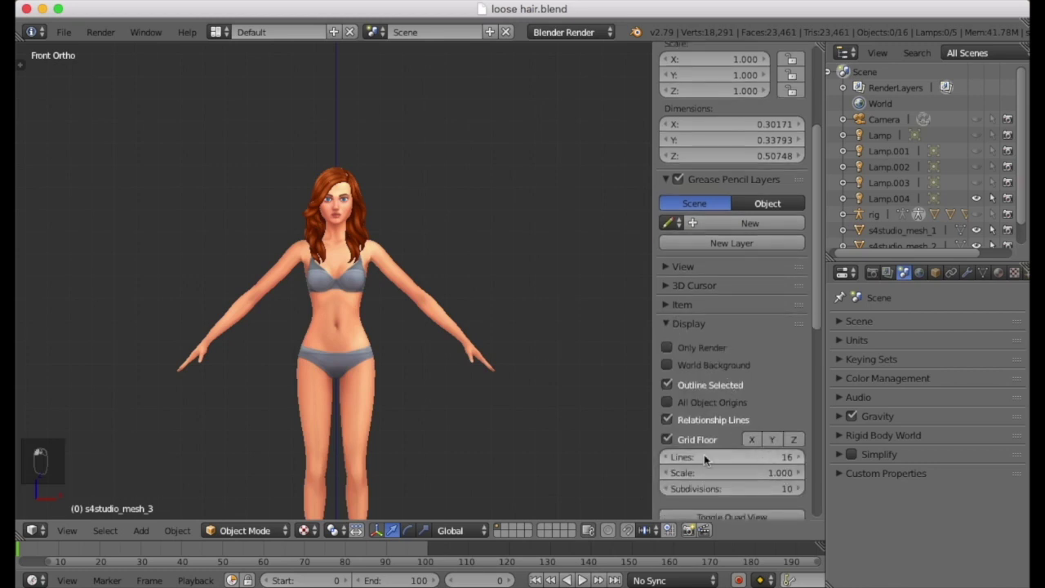
{"action": "left_click", "coordinate": [665, 439]}
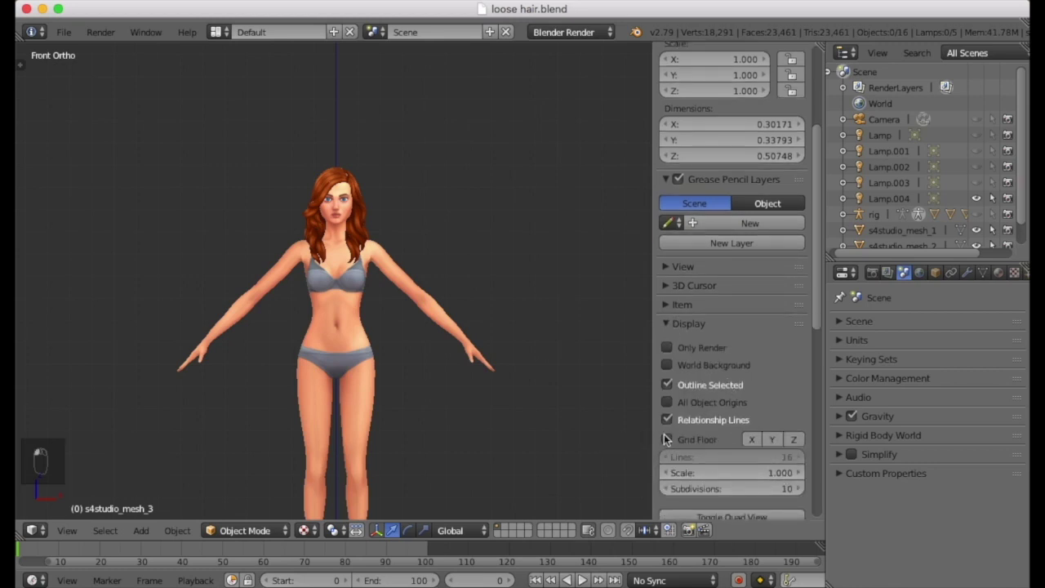
{"action": "left_click", "coordinate": [667, 439]}
{"action": "middle_click_drag", "start_coordinate": [566, 446], "coordinate": [573, 474]}
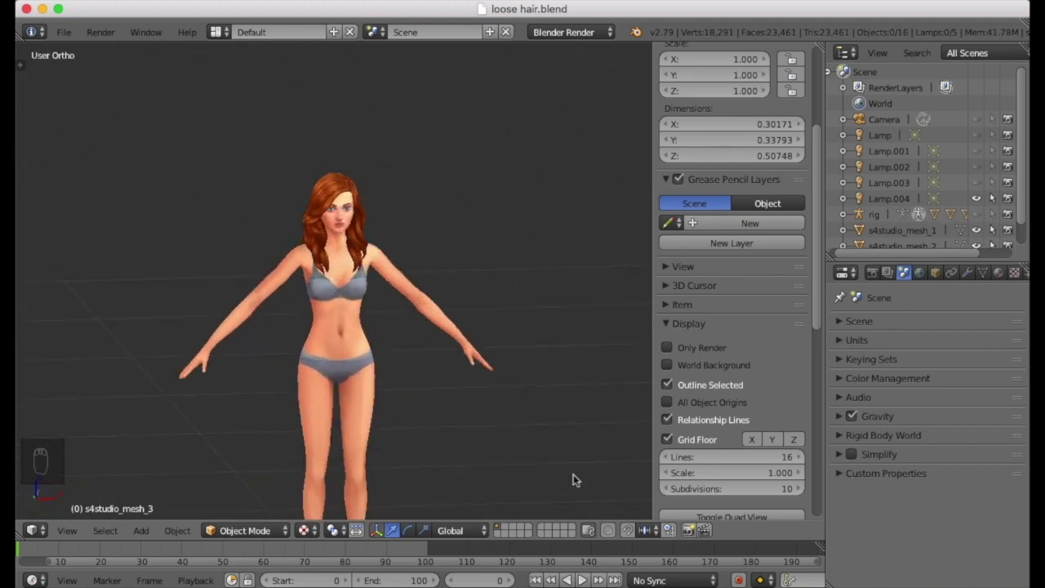
{"action": "left_click", "coordinate": [667, 440]}
{"action": "middle_click_drag", "start_coordinate": [572, 416], "coordinate": [590, 448]}
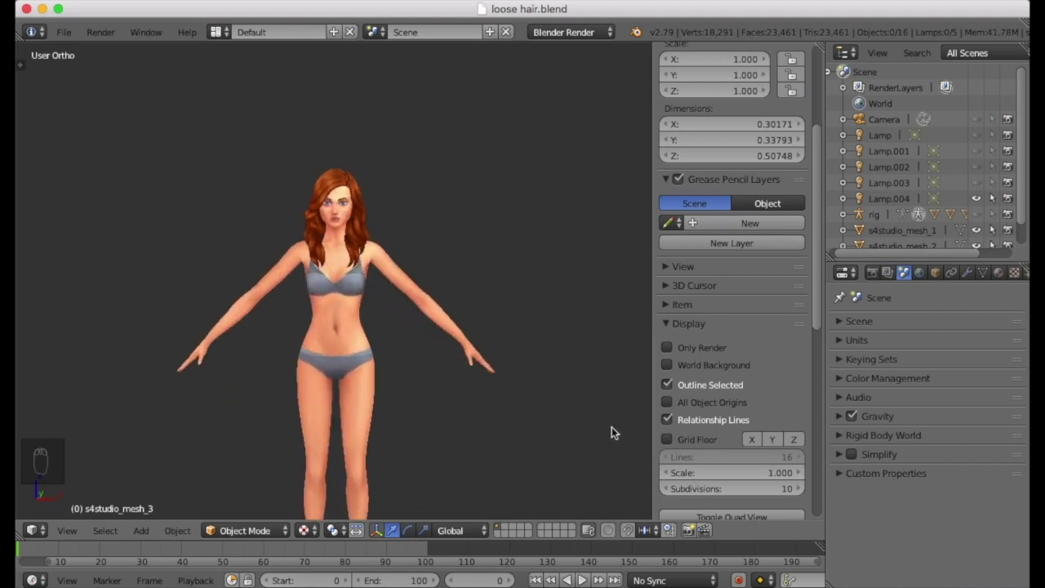
Step: Hide the 3D viewport's properties sidebar and widen the viewport by narrowing the outliner and properties editor column
{"action": "key", "text": "n"}
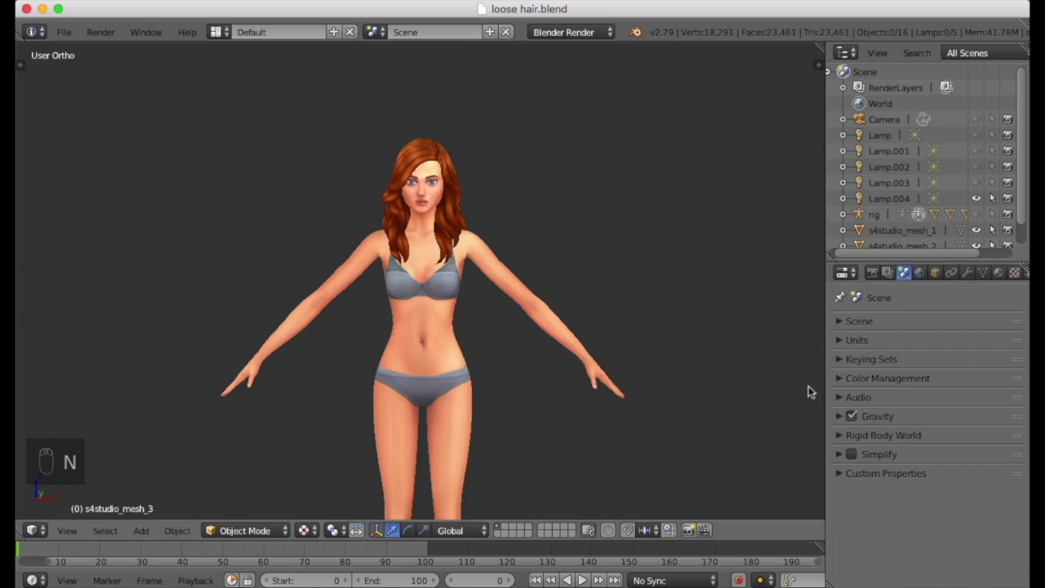
{"action": "left_click_drag", "start_coordinate": [824, 383], "coordinate": [858, 389]}
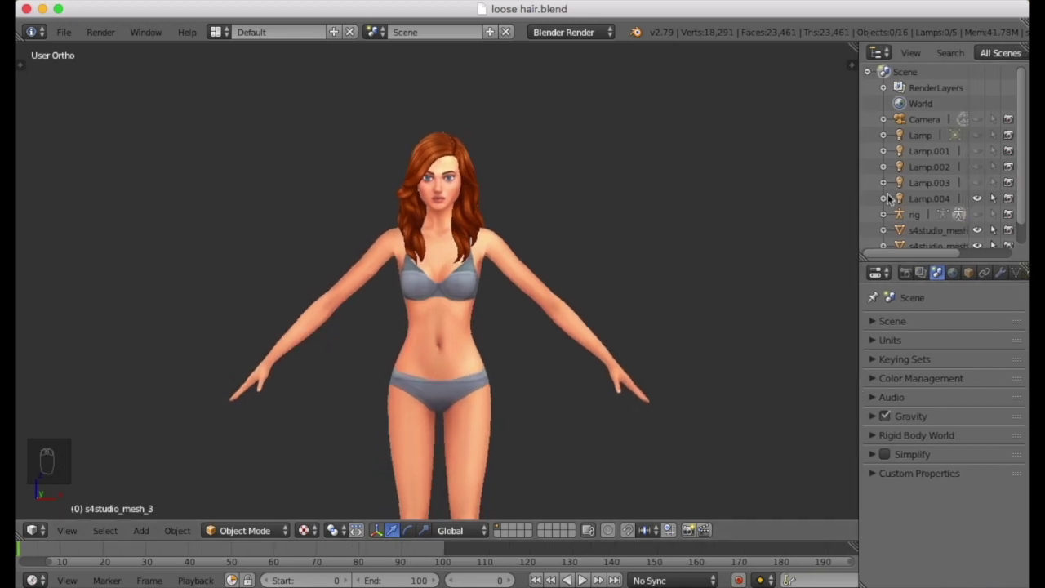
{"action": "scroll", "coordinate": [890, 198], "scroll_direction": "down", "scroll_amount": 1}
{"action": "middle_click_drag", "start_coordinate": [438, 350], "coordinate": [518, 332], "text": "shift"}
{"action": "scroll", "coordinate": [524, 254], "scroll_direction": "up", "scroll_amount": 3}
{"action": "middle_click_drag", "start_coordinate": [523, 257], "coordinate": [403, 324], "text": "shift"}
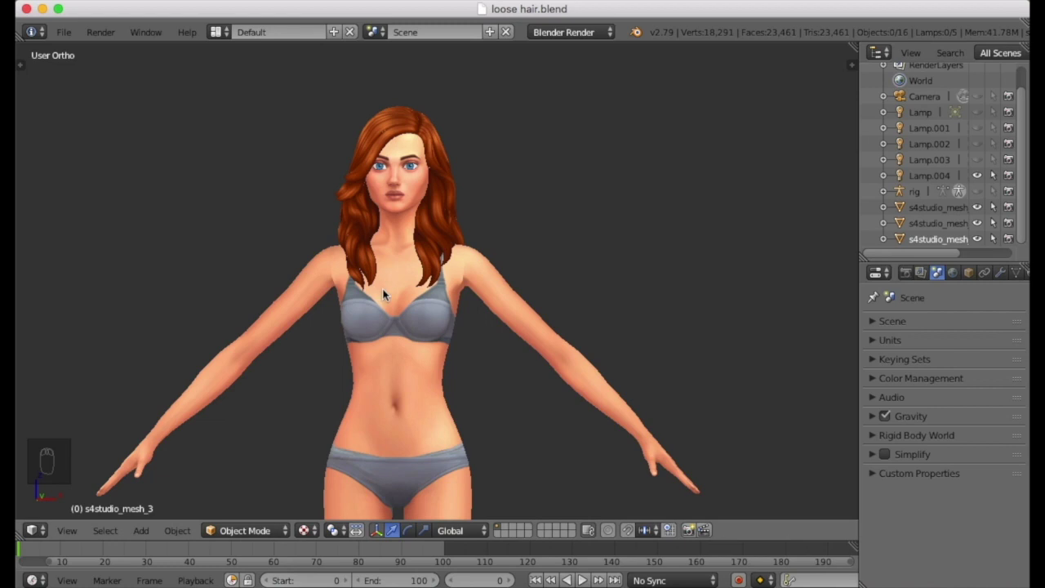
{"action": "mouse_move", "coordinate": [383, 290]}
{"action": "middle_mouse_down", "text": "shift"}
{"action": "mouse_move", "coordinate": [553, 173]}
{"action": "mouse_move", "coordinate": [383, 286]}
{"action": "mouse_move", "coordinate": [379, 272]}
{"action": "middle_mouse_up", "text": "shift"}
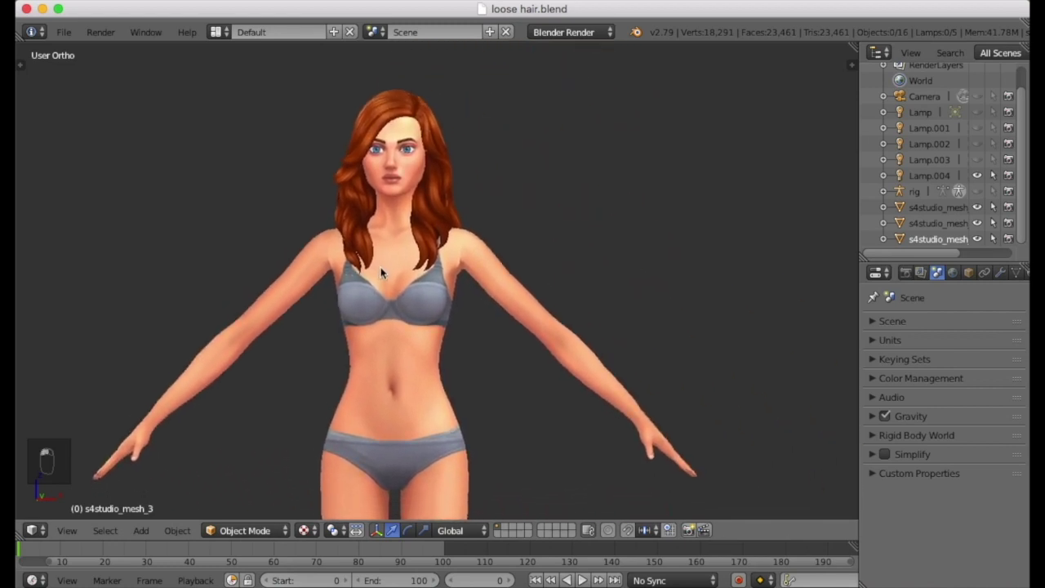
Step: Deselect all objects and switch the 3D viewport to the front orthographic view
{"action": "right_click", "coordinate": [448, 268]}
{"action": "key", "text": "a"}
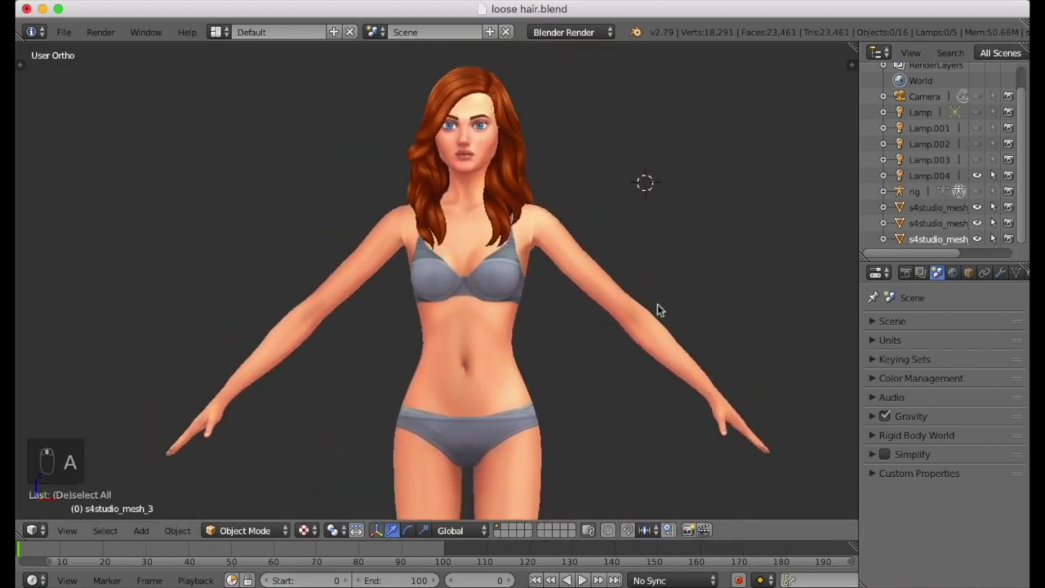
{"action": "key", "text": "KP_1"}
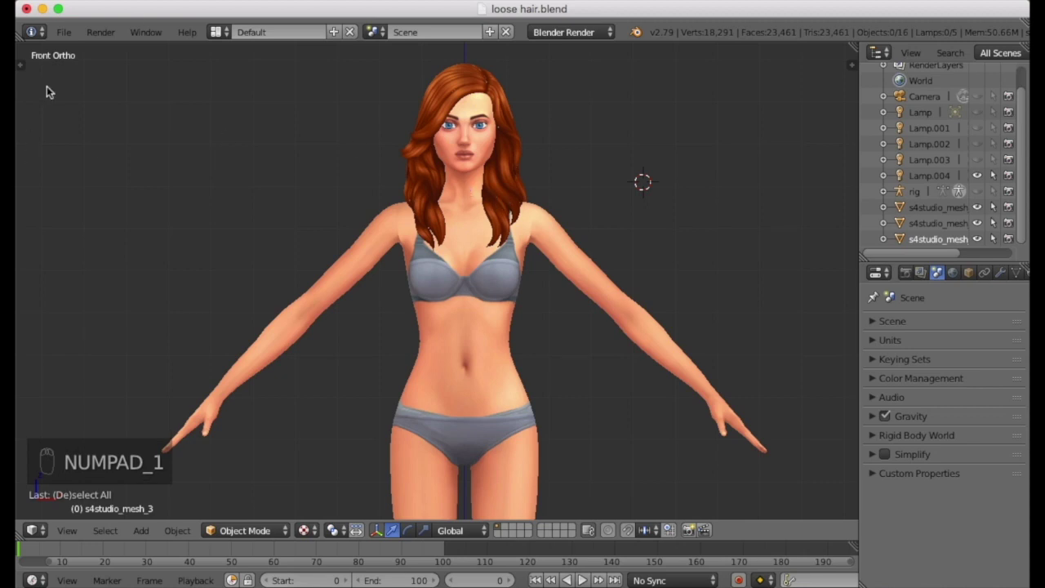
{"action": "left_click", "coordinate": [643, 141]}
{"action": "left_click", "coordinate": [223, 206]}
{"action": "left_click", "coordinate": [566, 122]}
{"action": "left_click", "coordinate": [623, 333]}
{"action": "left_click", "coordinate": [340, 367]}
{"action": "left_click", "coordinate": [266, 98]}
{"action": "left_click", "coordinate": [831, 177]}
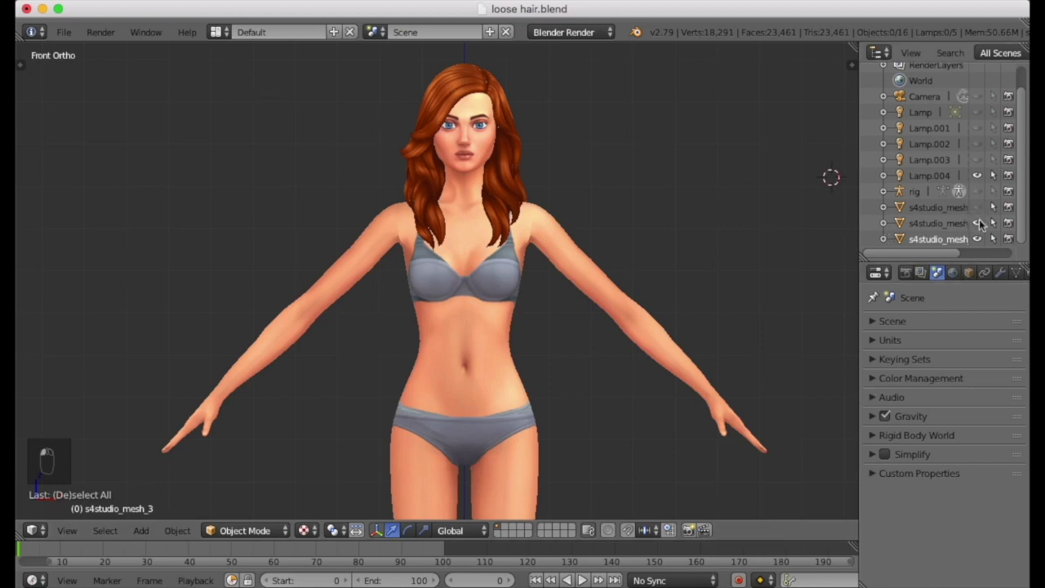
Step: Toggle the visibility of the s4studio meshes to compare the loose hair's detail versions
{"action": "left_click", "coordinate": [978, 238]}
{"action": "left_click", "coordinate": [977, 240]}
{"action": "left_click", "coordinate": [978, 238]}
{"action": "left_click", "coordinate": [977, 223]}
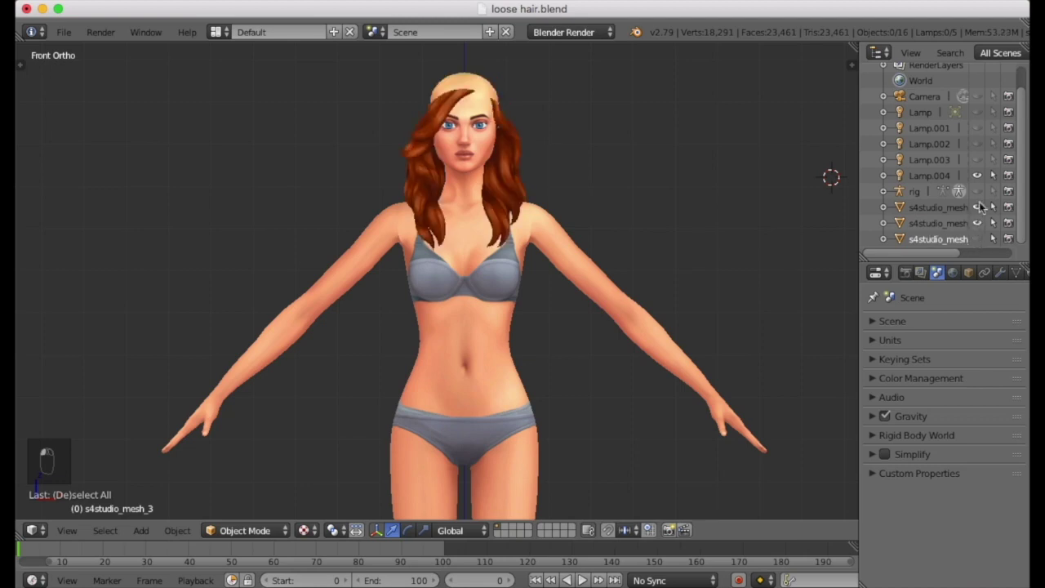
Step: Delete s4studio_mesh_1 and s4studio_mesh_2 from the scene and show s4studio_mesh_3
{"action": "right_click", "coordinate": [948, 233]}
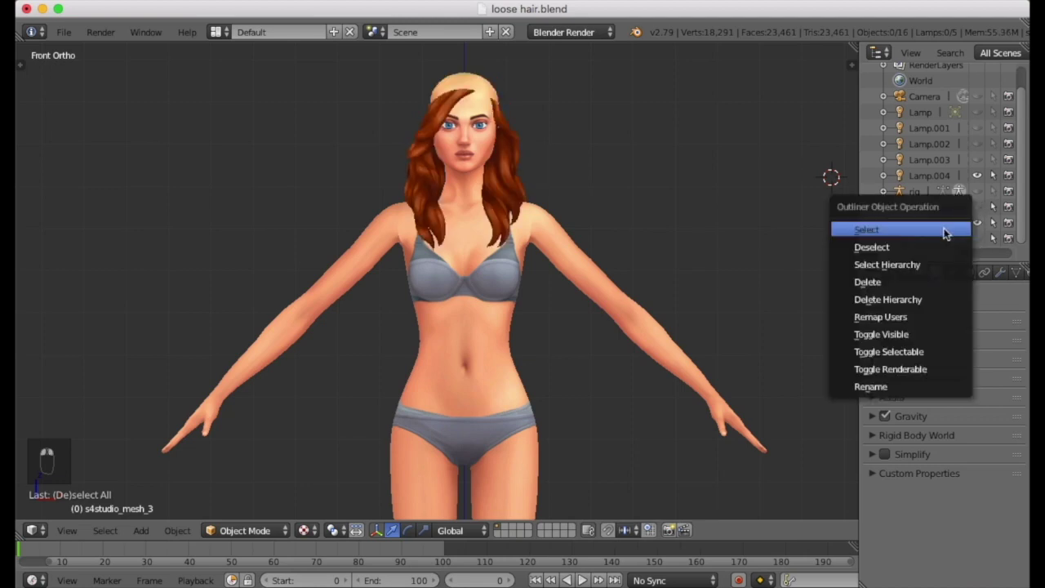
{"action": "left_click", "coordinate": [929, 282]}
{"action": "right_click", "coordinate": [942, 231]}
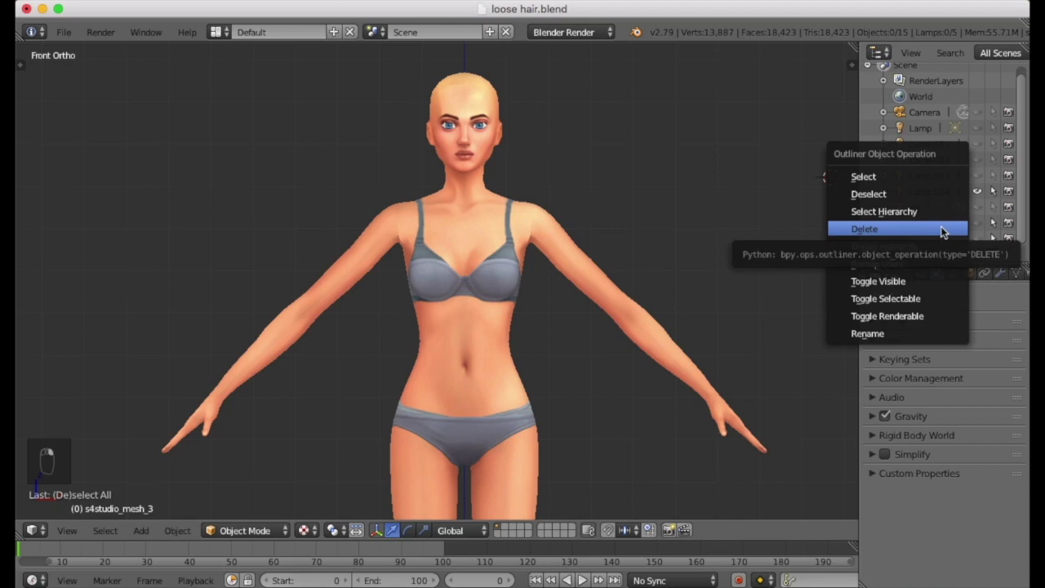
{"action": "left_click", "coordinate": [943, 231]}
{"action": "left_click", "coordinate": [990, 230]}
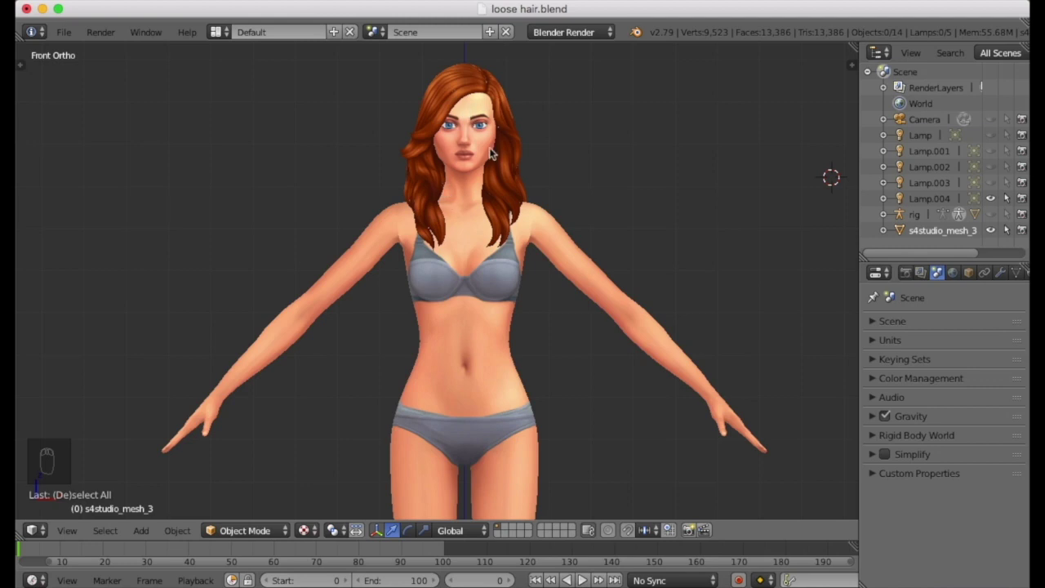
Step: Append s4studio_mesh_1, s4studio_mesh_2 and s4studio_mesh_3 from the Object category of Bangs .blend in Project B
{"action": "scroll", "coordinate": [488, 192], "scroll_direction": "up", "scroll_amount": 3}
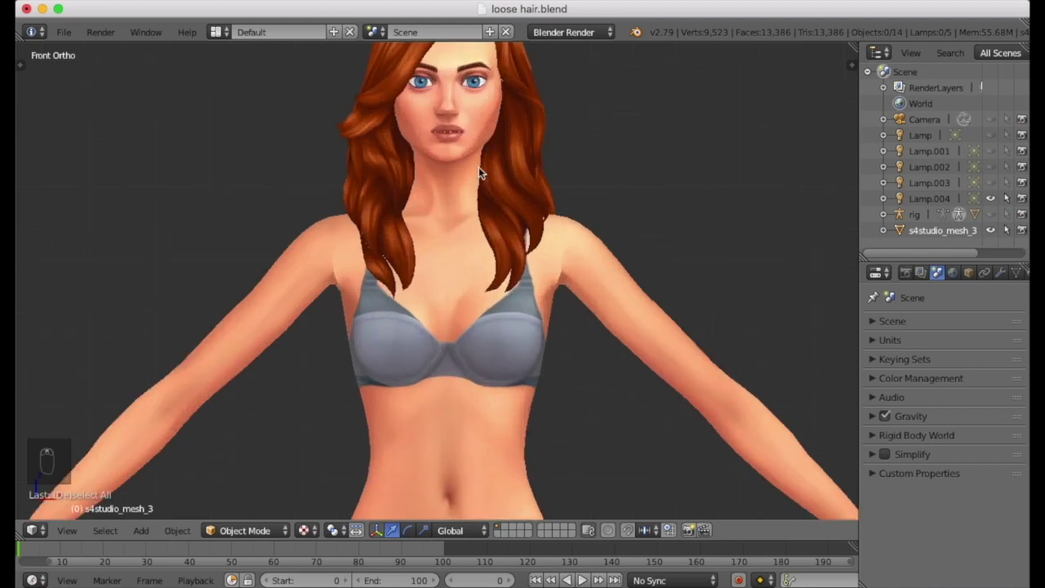
{"action": "scroll", "coordinate": [507, 302], "scroll_direction": "down", "scroll_amount": 3}
{"action": "scroll", "coordinate": [497, 383], "scroll_direction": "down", "scroll_amount": 1}
{"action": "middle_click_drag", "start_coordinate": [551, 292], "coordinate": [764, 254]}
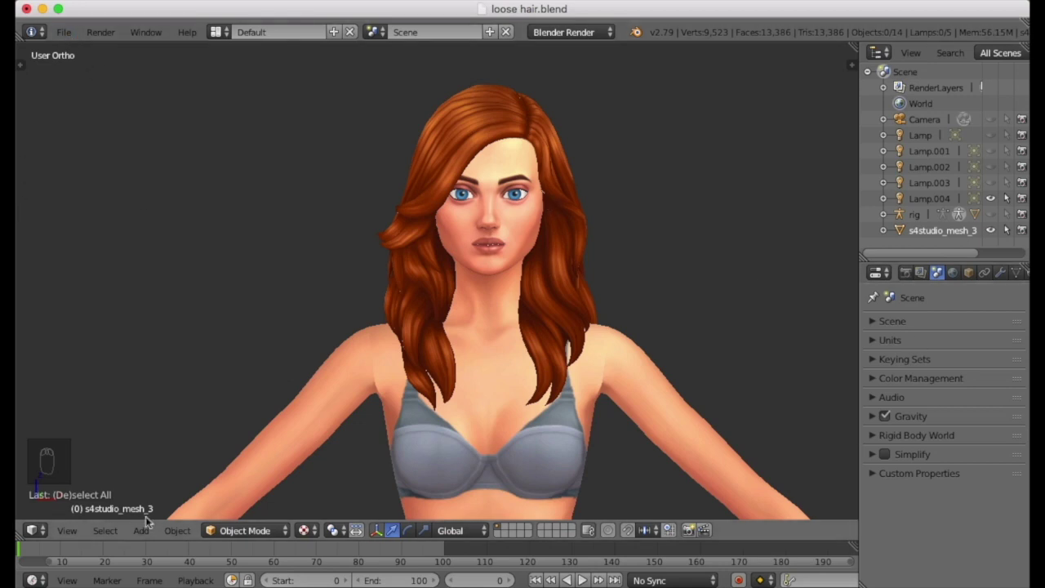
{"action": "left_click", "coordinate": [64, 32]}
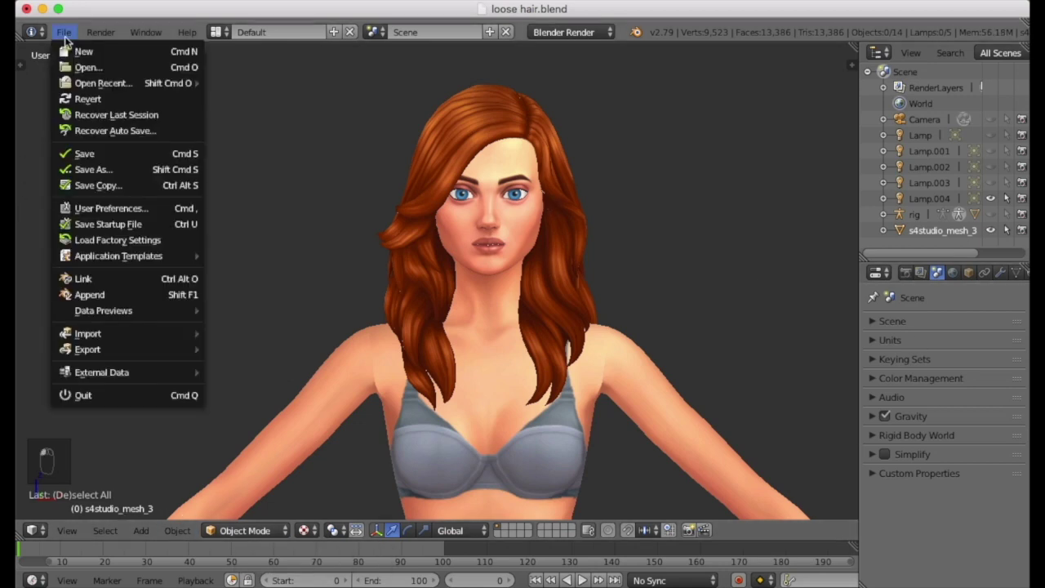
{"action": "left_click", "coordinate": [80, 298]}
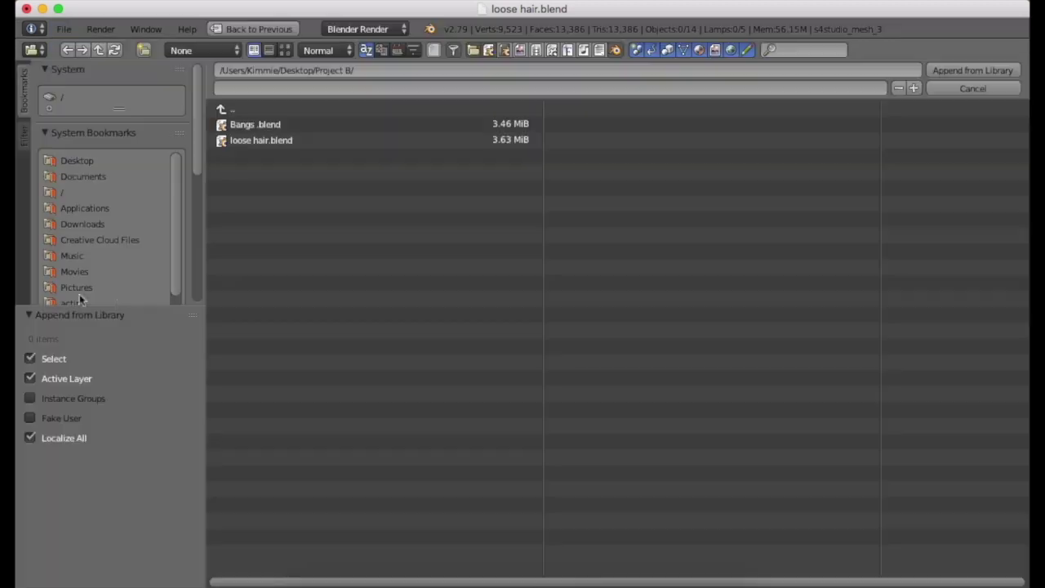
{"action": "left_click", "coordinate": [245, 124]}
{"action": "left_click", "coordinate": [343, 251]}
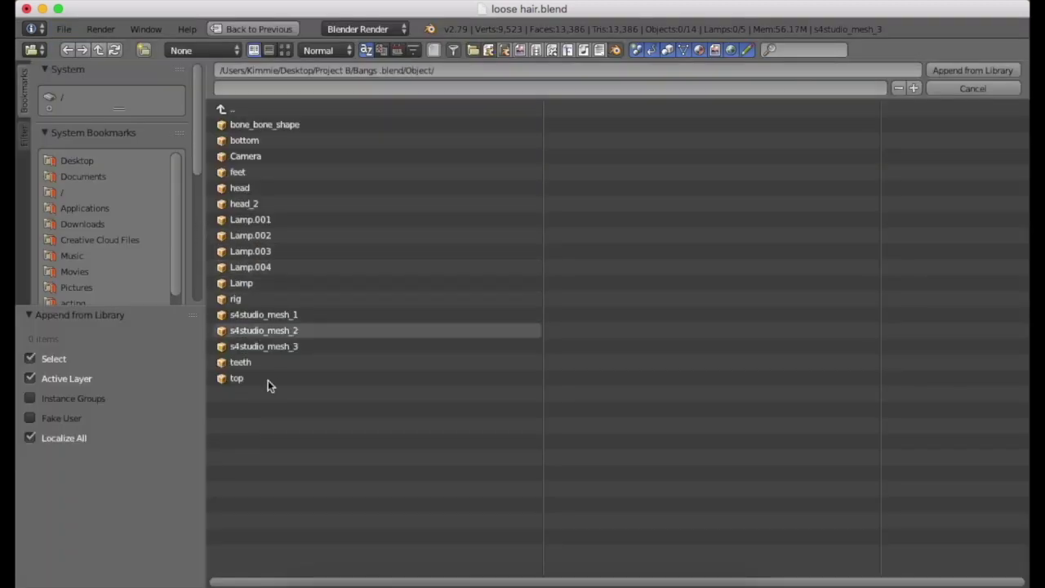
{"action": "left_click", "coordinate": [289, 314]}
{"action": "left_click", "coordinate": [290, 332], "text": "shift"}
{"action": "left_click", "coordinate": [289, 346], "text": "shift"}
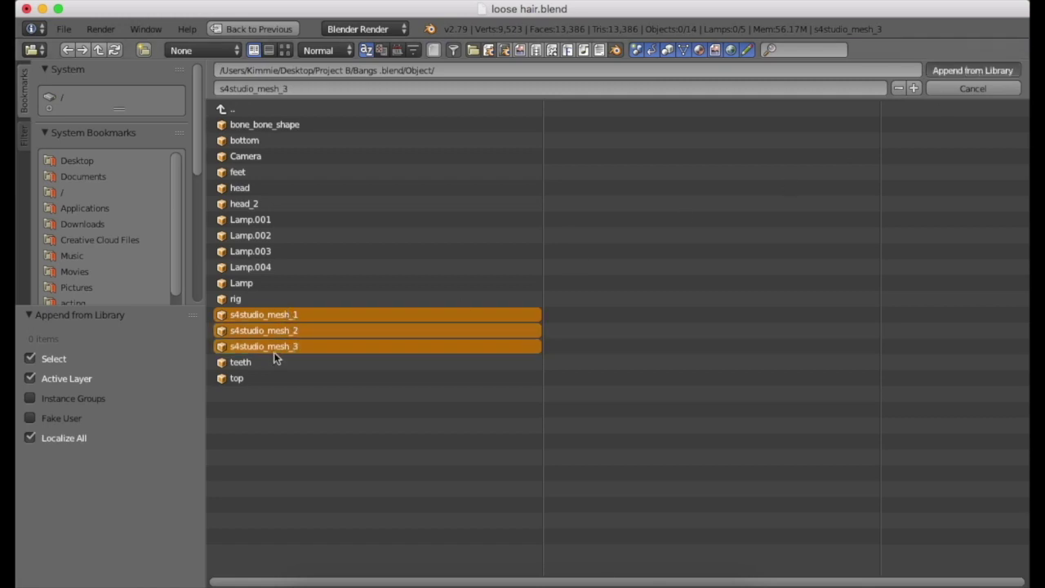
{"action": "key", "text": "Return"}
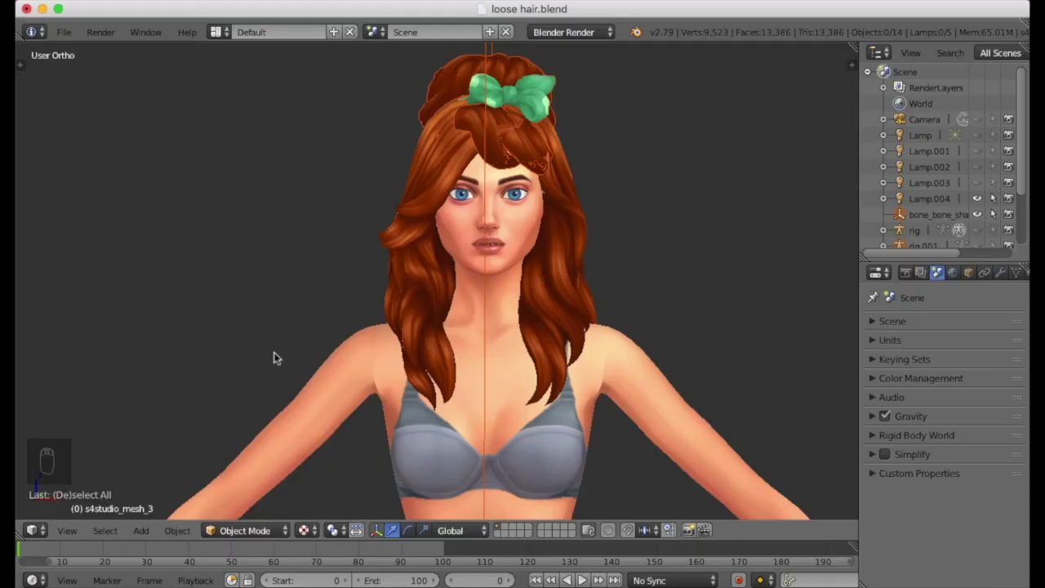
Step: Delete the appended bone_bone_shape and rig.001 objects from the scene
{"action": "right_click", "coordinate": [919, 214]}
{"action": "left_click", "coordinate": [917, 215]}
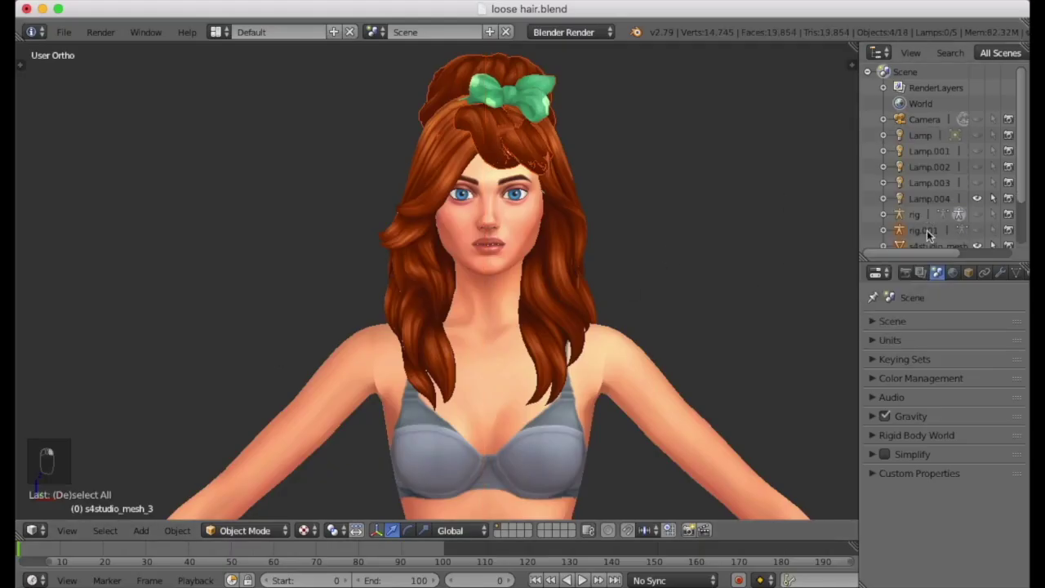
{"action": "right_click", "coordinate": [926, 233]}
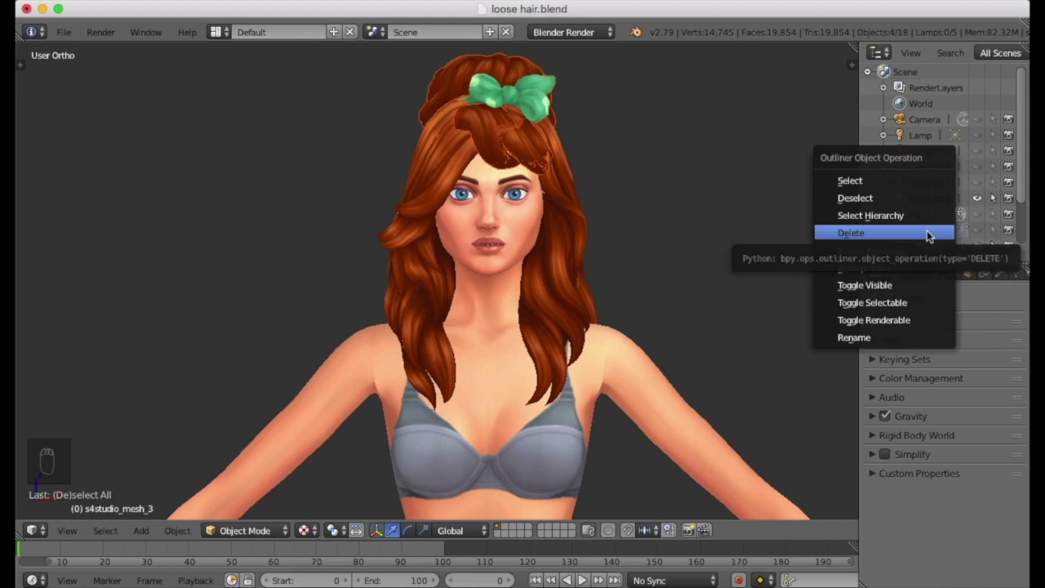
{"action": "left_click", "coordinate": [927, 234]}
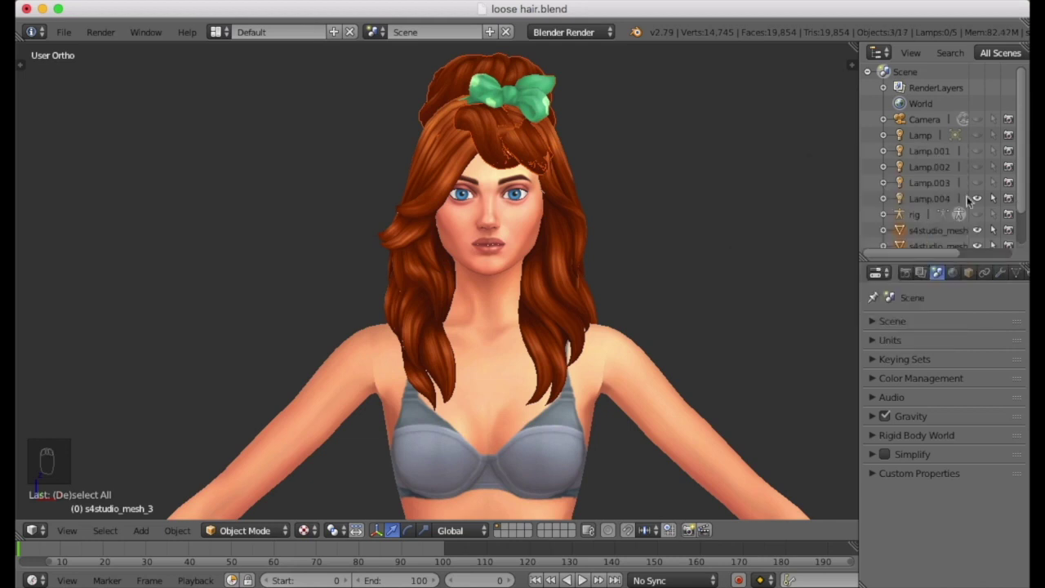
Step: Hide s4studio_mesh_3 and s4studio_mesh_3.001 and deselect all objects
{"action": "scroll", "coordinate": [1024, 186], "scroll_direction": "down", "scroll_amount": 2}
{"action": "left_click_drag", "start_coordinate": [919, 250], "coordinate": [945, 253]}
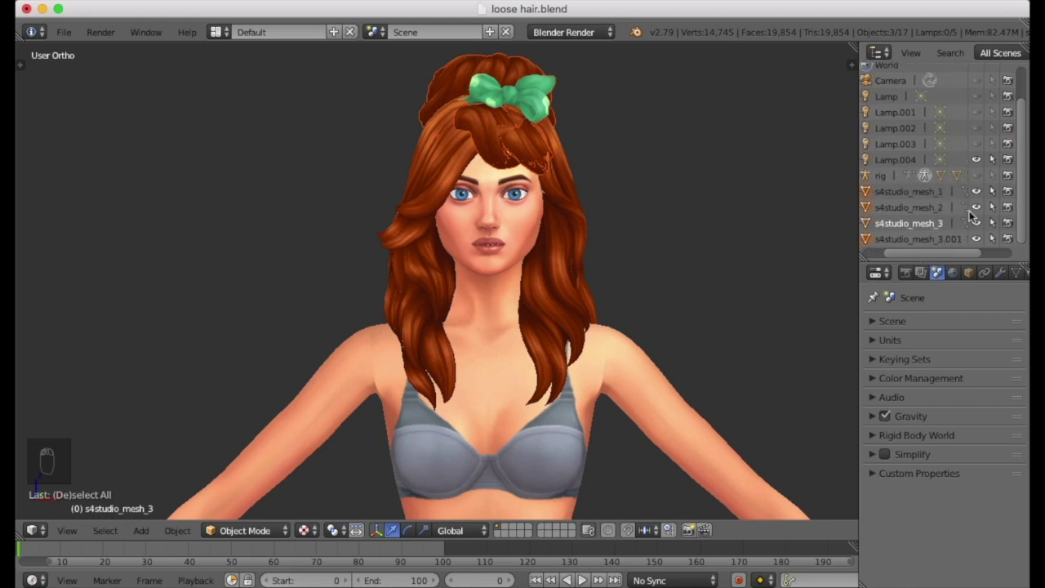
{"action": "left_click", "coordinate": [978, 224]}
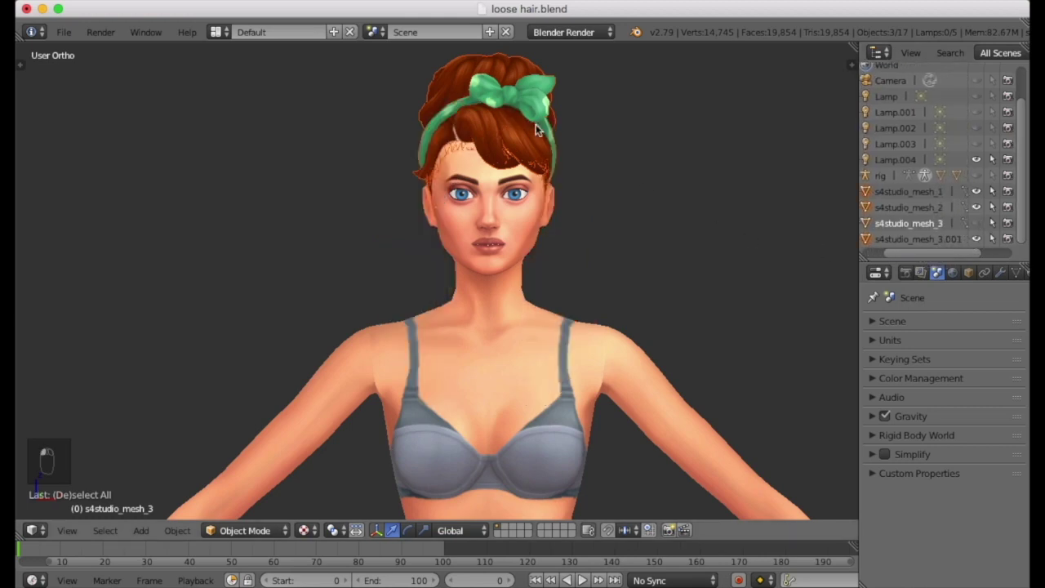
{"action": "left_click", "coordinate": [955, 240]}
{"action": "key", "text": "a"}
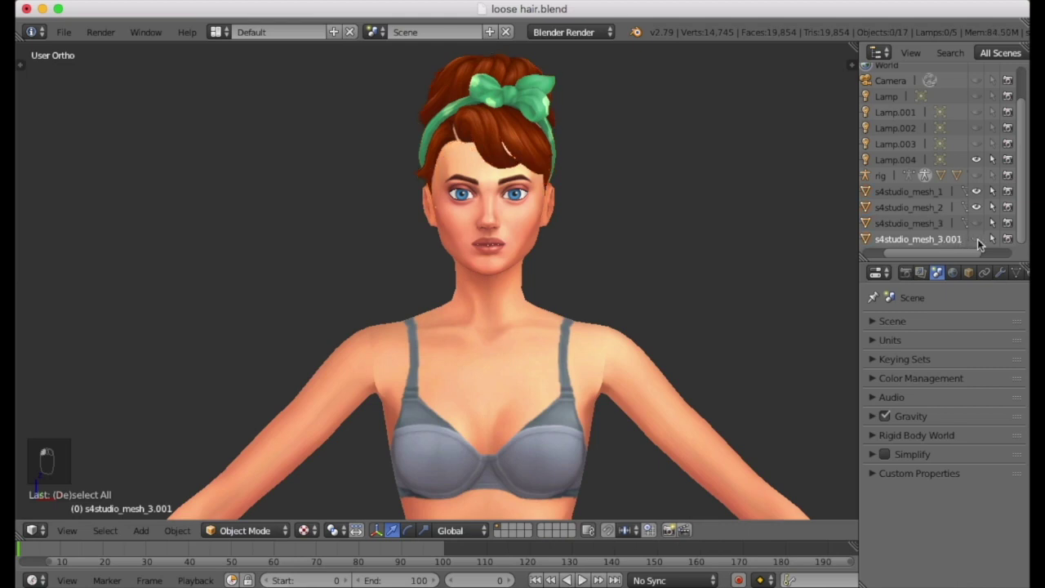
Step: Delete s4studio_mesh_3.001 and s4studio_mesh_1 from the scene, keeping the loose hair s4studio_mesh_3 hidden
{"action": "right_click", "coordinate": [920, 239]}
{"action": "left_click", "coordinate": [920, 242]}
{"action": "left_click", "coordinate": [976, 222]}
{"action": "left_click", "coordinate": [975, 222]}
{"action": "right_click", "coordinate": [940, 209]}
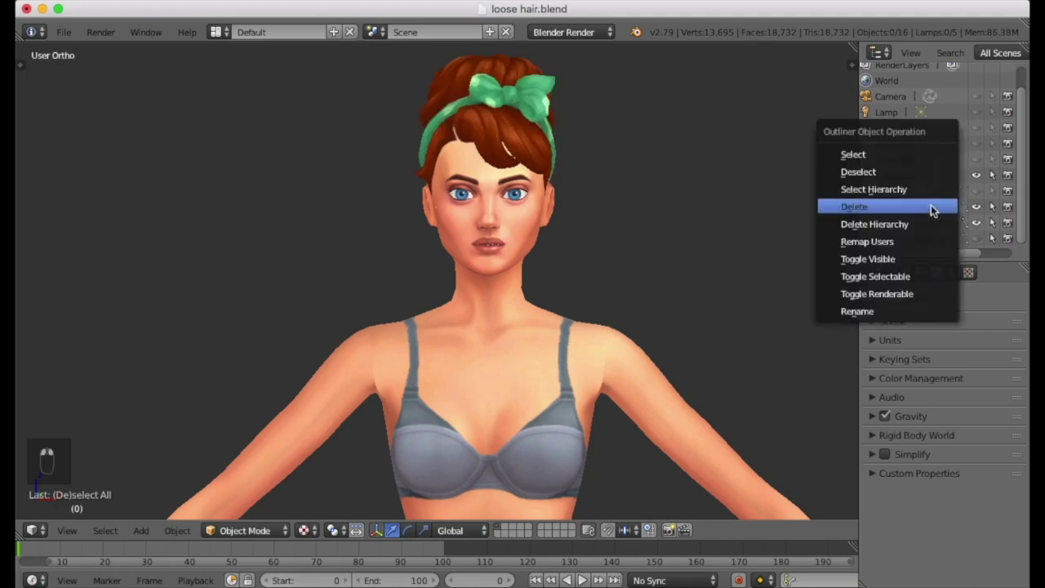
{"action": "left_click", "coordinate": [930, 205]}
{"action": "left_click", "coordinate": [975, 238]}
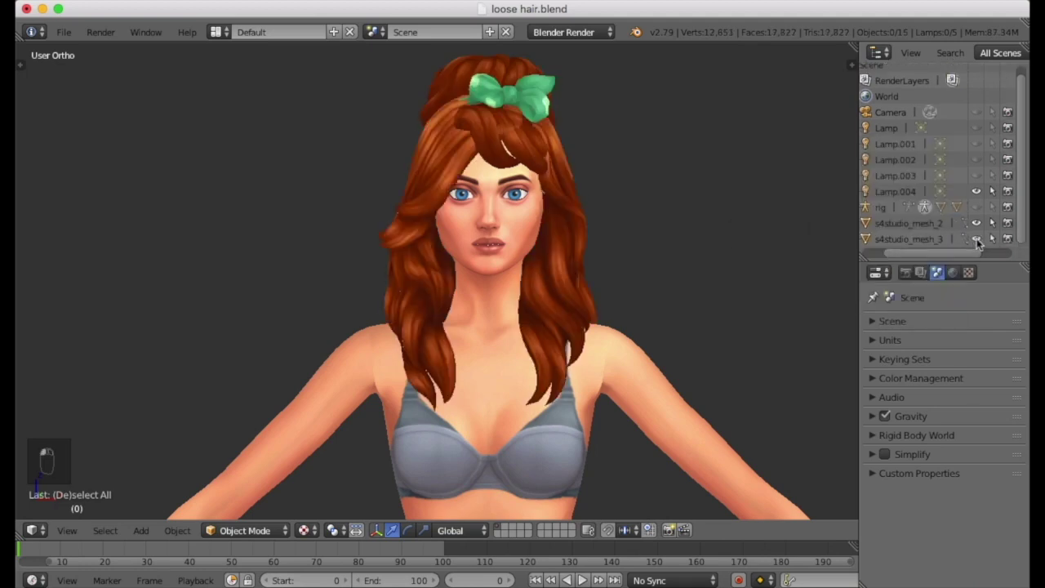
{"action": "left_click", "coordinate": [976, 239]}
Step: Select the bangs hair s4studio_mesh_2 and put it in Edit Mode
{"action": "left_click", "coordinate": [927, 222]}
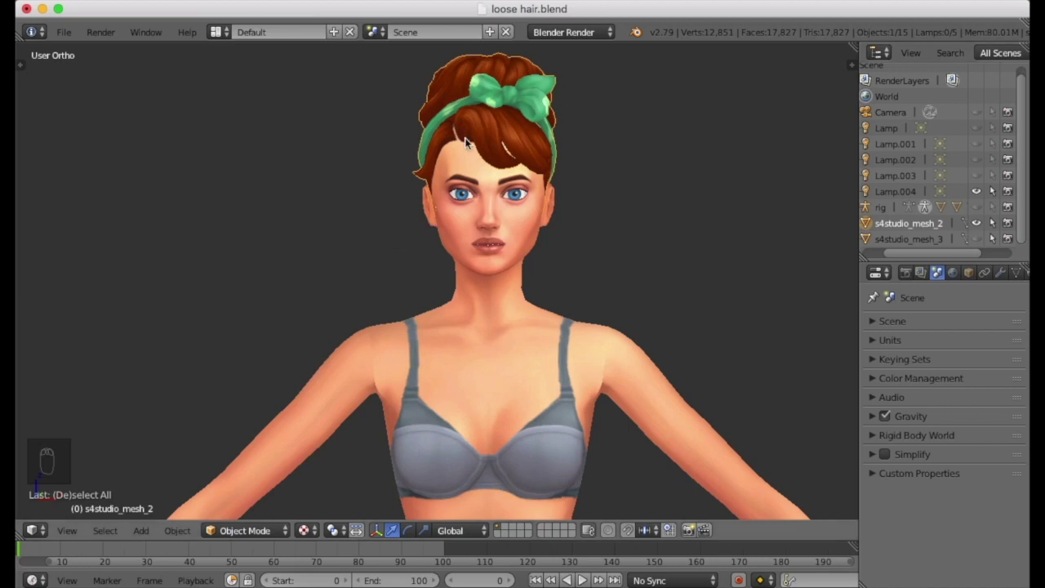
{"action": "key", "text": "Tab"}
{"action": "middle_click_drag", "start_coordinate": [639, 163], "coordinate": [613, 197]}
{"action": "key", "text": "Tab"}
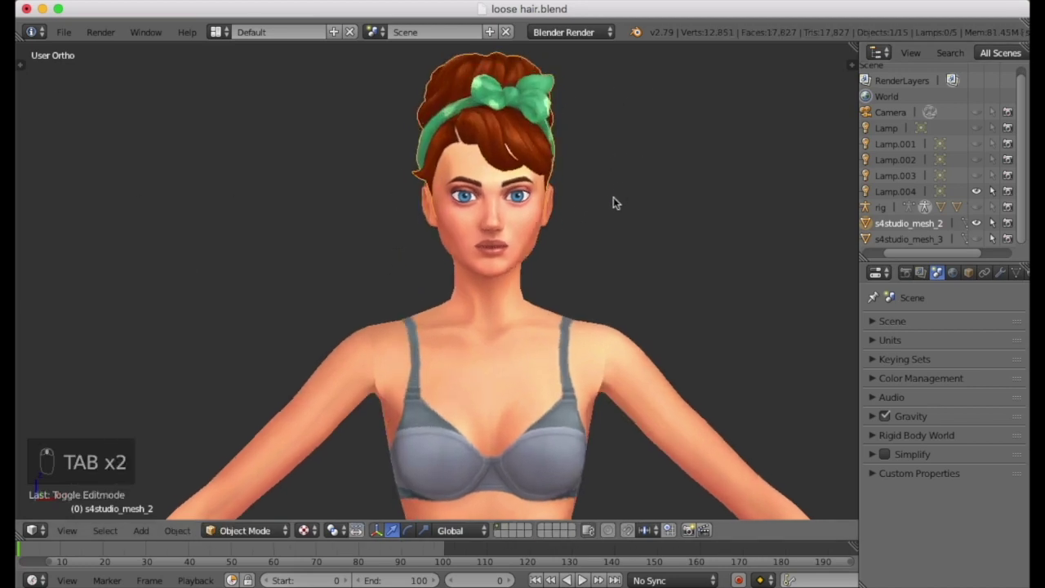
{"action": "left_click", "coordinate": [226, 532]}
{"action": "left_click", "coordinate": [236, 492]}
{"action": "key", "text": "Tab"}
{"action": "key", "text": "Tab"}
{"action": "key", "text": "Tab"}
{"action": "key", "text": "Tab"}
{"action": "key", "text": "Tab"}
{"action": "key", "text": "Tab"}
{"action": "key", "text": "Tab"}
{"action": "key", "text": "Tab"}
{"action": "key", "text": "Tab"}
{"action": "key", "text": "Tab"}
{"action": "key", "text": "Tab"}
{"action": "key", "text": "Tab"}
{"action": "key", "text": "Tab"}
{"action": "key", "text": "Tab"}
{"action": "key", "text": "Tab"}
{"action": "key", "text": "Tab"}
{"action": "key", "text": "Tab"}
{"action": "key", "text": "Tab"}
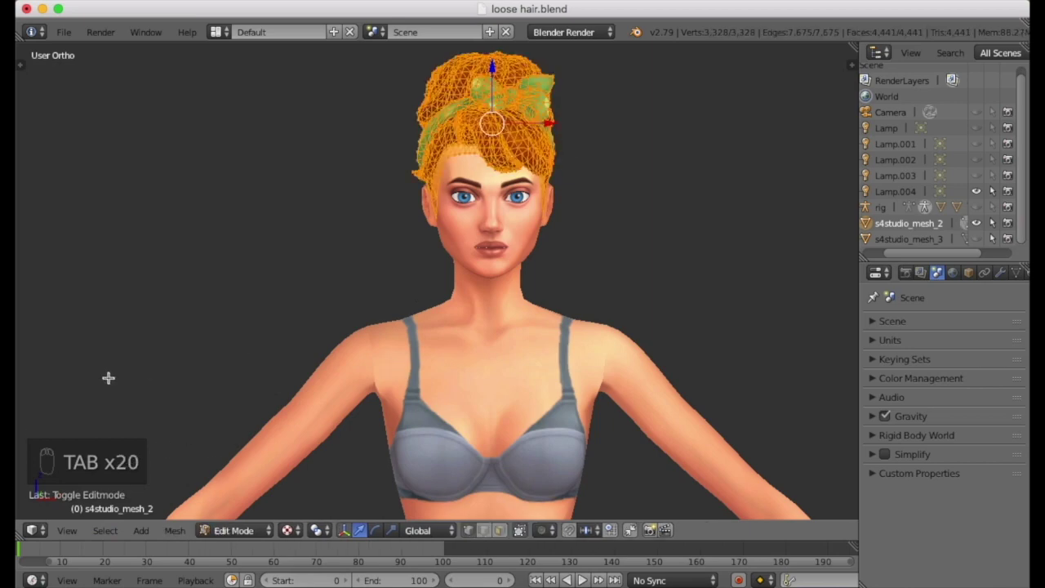
Step: Examine the bangs hair mesh up close from the right side and the front
{"action": "scroll", "coordinate": [512, 125], "scroll_direction": "up", "scroll_amount": 5}
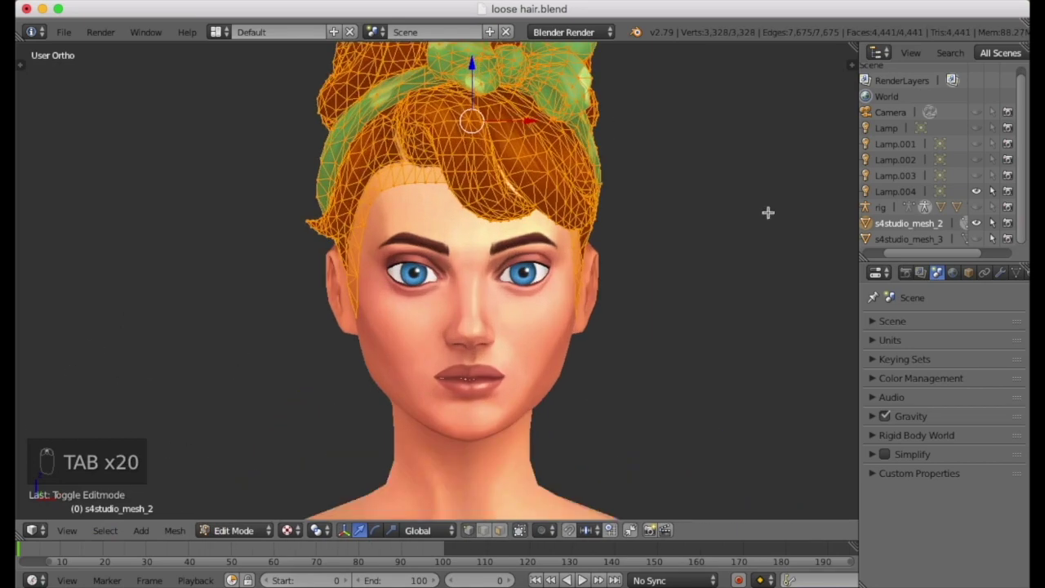
{"action": "key", "text": "KP_3"}
{"action": "scroll", "coordinate": [578, 264], "scroll_direction": "down", "scroll_amount": 2}
{"action": "middle_click_drag", "start_coordinate": [578, 203], "coordinate": [578, 263], "text": "shift"}
{"action": "scroll", "coordinate": [578, 263], "scroll_direction": "up", "scroll_amount": 2}
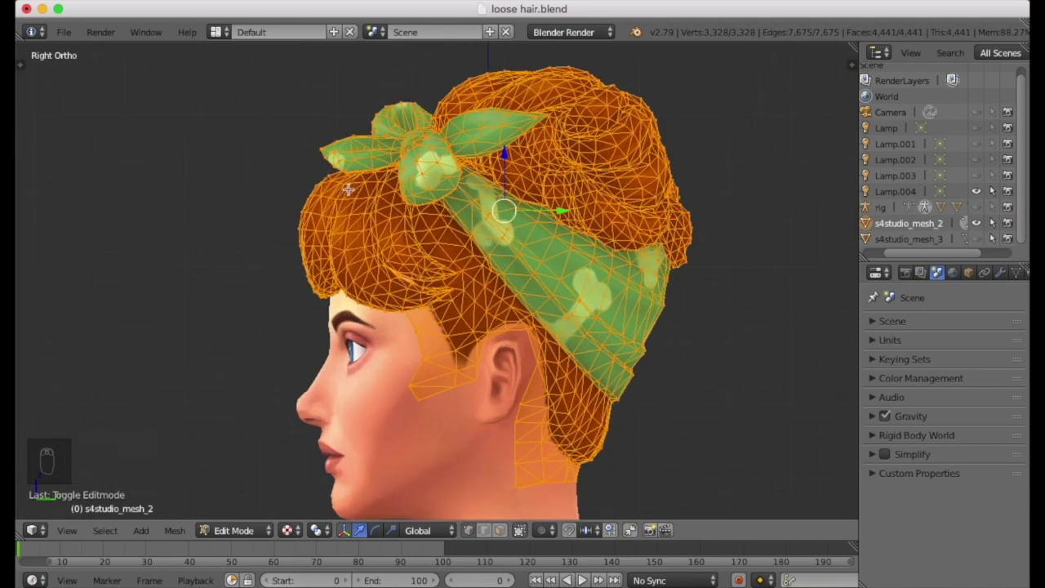
{"action": "middle_click_drag", "start_coordinate": [421, 328], "coordinate": [588, 335]}
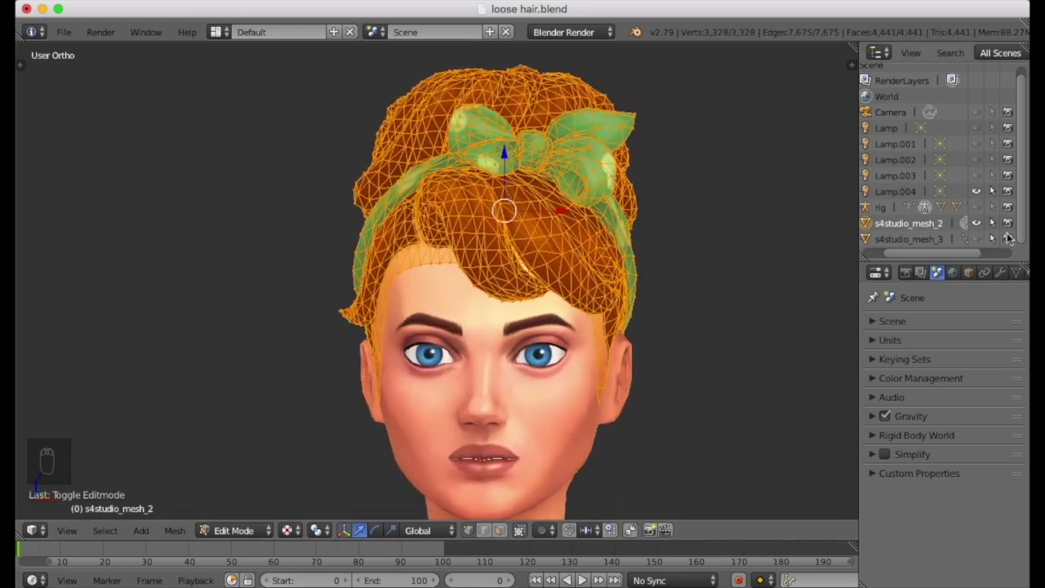
Step: Leave Edit Mode and alternate the visibility of s4studio_mesh_3 and s4studio_mesh_2 to compare both hairs, ending with only s4studio_mesh_2 shown
{"action": "left_click", "coordinate": [969, 239]}
{"action": "left_click", "coordinate": [976, 238]}
{"action": "left_click", "coordinate": [978, 223]}
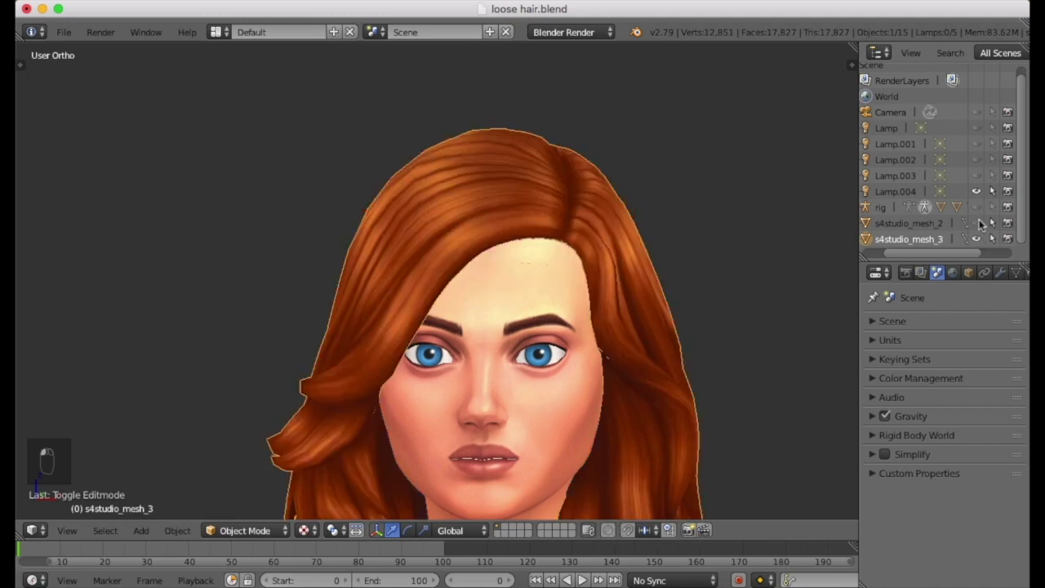
{"action": "left_click", "coordinate": [977, 223]}
{"action": "left_click", "coordinate": [976, 238]}
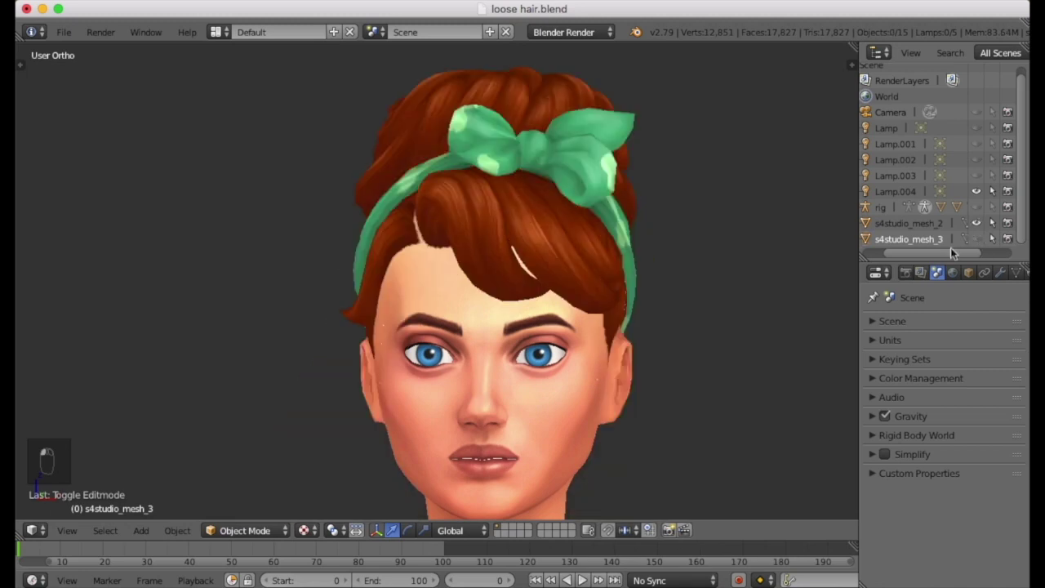
{"action": "middle_click_drag", "start_coordinate": [508, 315], "coordinate": [537, 274]}
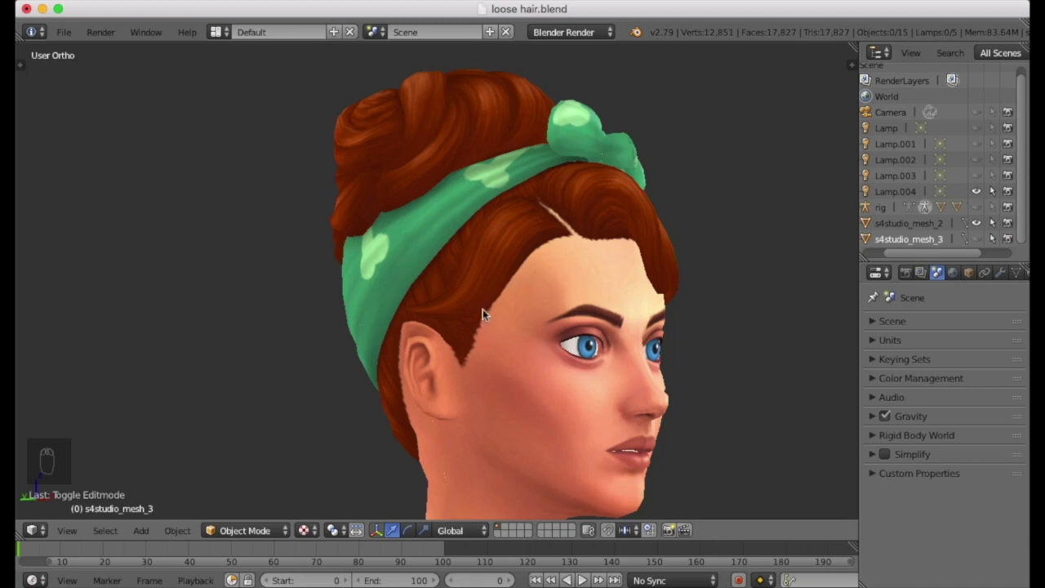
Step: Select s4studio_mesh_2, put it in Edit Mode in the right orthographic view and deselect its entire mesh
{"action": "middle_click_drag", "start_coordinate": [482, 313], "coordinate": [550, 314]}
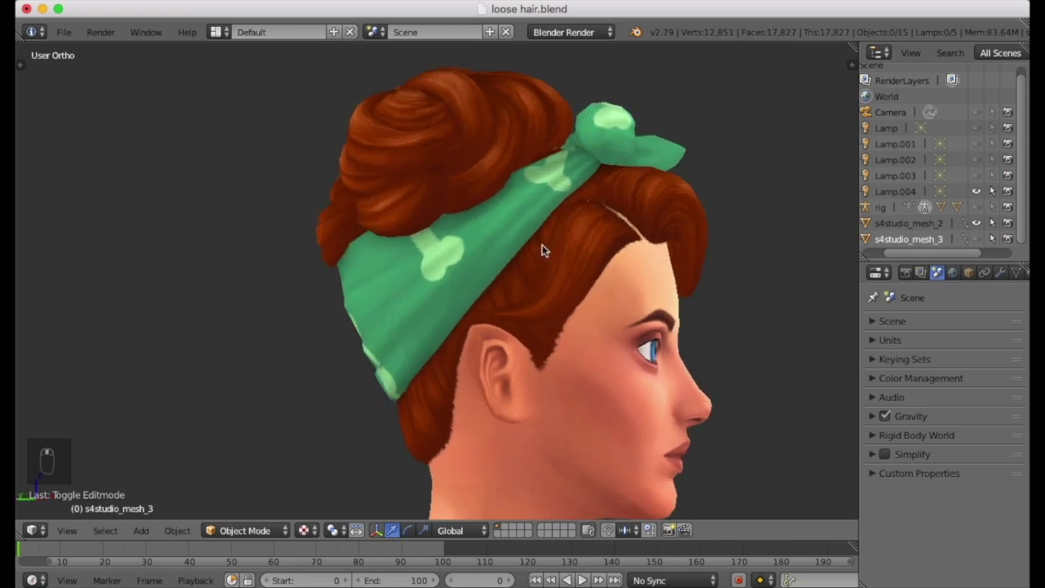
{"action": "middle_click_drag", "start_coordinate": [658, 237], "coordinate": [481, 398]}
{"action": "key", "text": "Tab"}
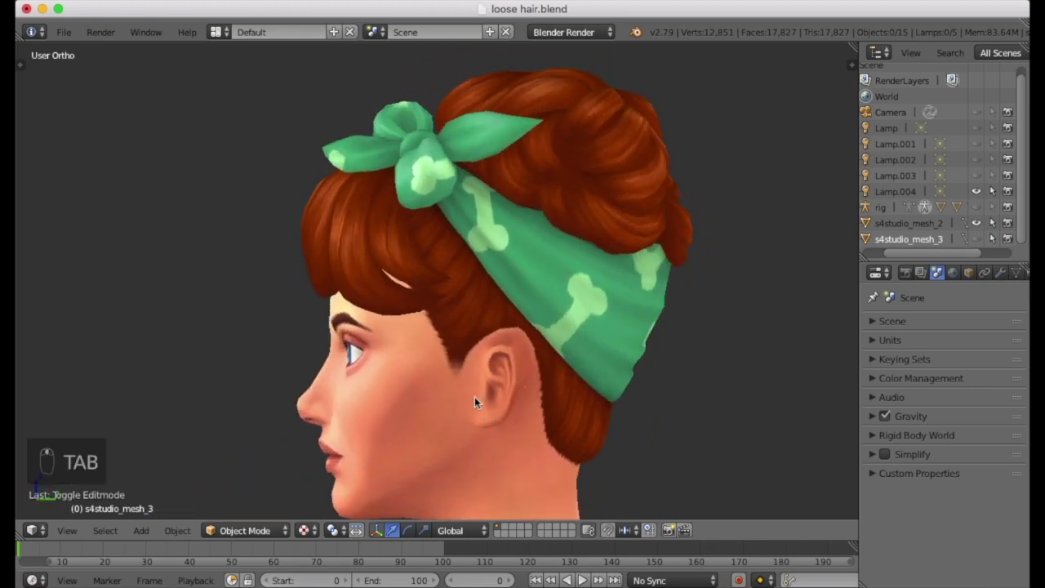
{"action": "left_click", "coordinate": [917, 225]}
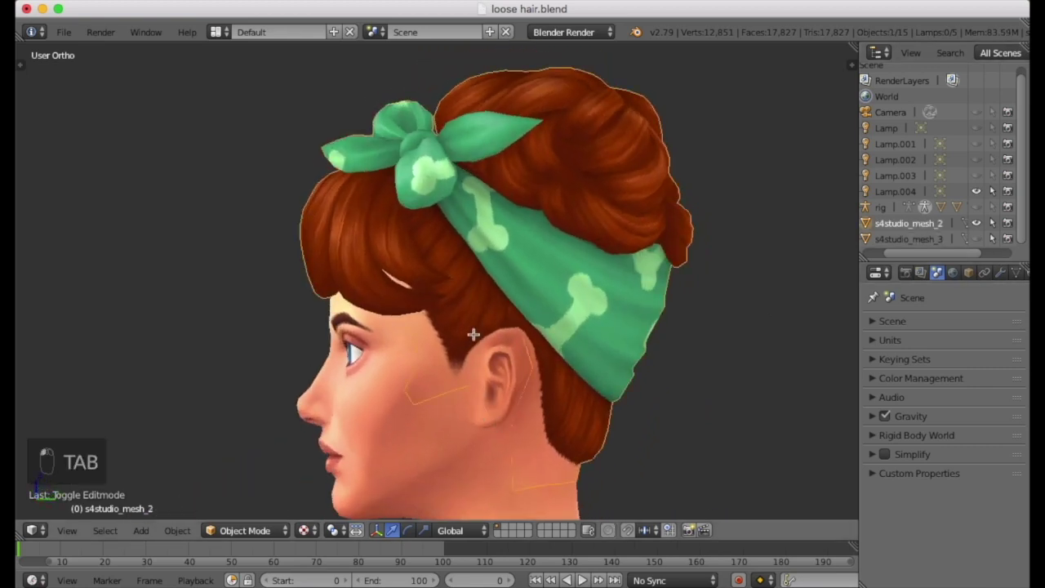
{"action": "key", "text": "Tab"}
{"action": "scroll", "coordinate": [535, 347], "scroll_direction": "up", "scroll_amount": 3}
{"action": "key", "text": "KP_3"}
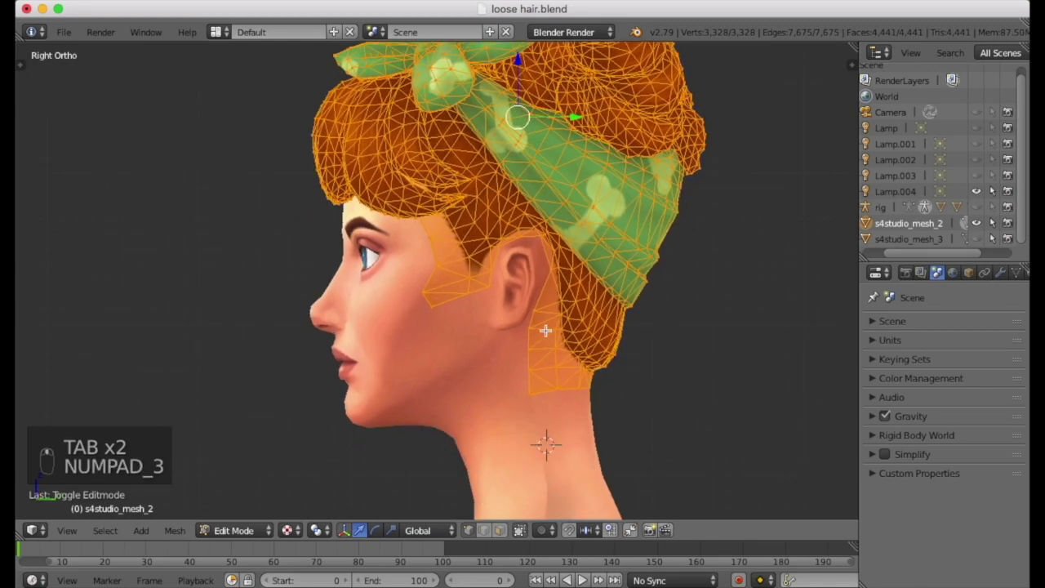
{"action": "key", "text": "a"}
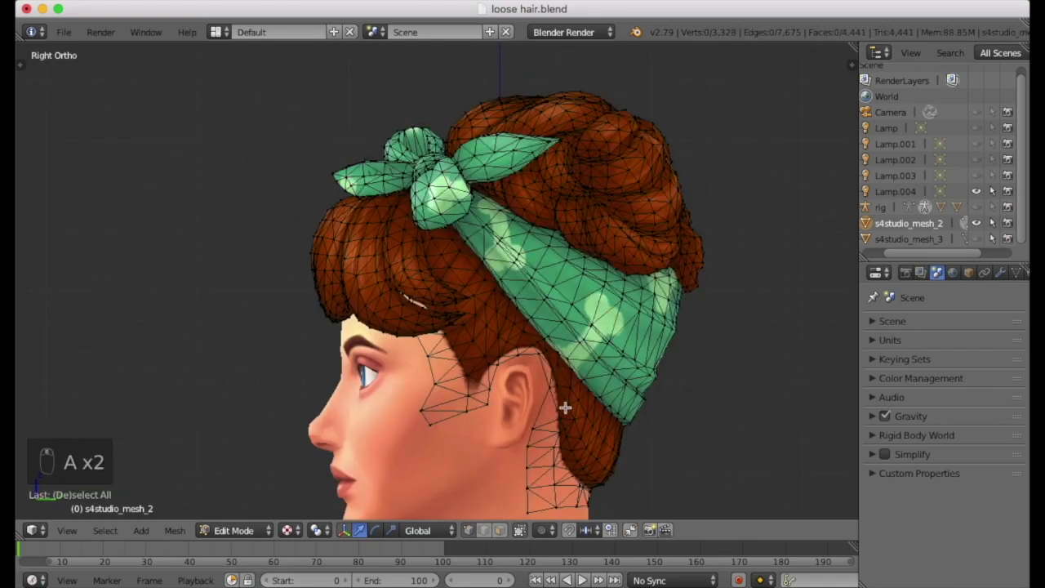
Step: Select the linked strands on the character's left side of the bangs in s4studio_mesh_2
{"action": "key", "text": "l"}
{"action": "key", "text": "l"}
{"action": "key", "text": "l"}
{"action": "key", "text": "l"}
{"action": "key", "text": "l"}
{"action": "key", "text": "l"}
{"action": "key", "text": "l"}
{"action": "key", "text": "l"}
{"action": "key", "text": "l"}
{"action": "key", "text": "l"}
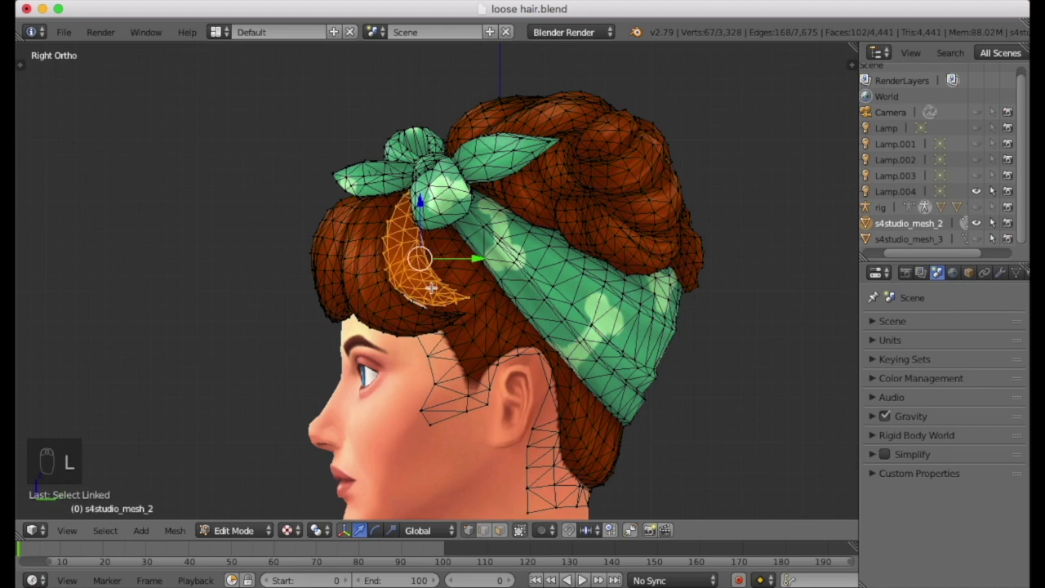
{"action": "key", "text": "l"}
{"action": "key", "text": "l"}
{"action": "key", "text": "l"}
Step: Extend the selection with the linked strands at the front and on the character's right side of the bangs
{"action": "middle_click_drag", "start_coordinate": [327, 281], "coordinate": [578, 273]}
{"action": "key", "text": "l"}
{"action": "key", "text": "l"}
{"action": "key", "text": "l"}
{"action": "key", "text": "l"}
{"action": "key", "text": "l"}
{"action": "key", "text": "l"}
{"action": "key", "text": "l"}
{"action": "key", "text": "l"}
{"action": "key", "text": "l"}
{"action": "key", "text": "l"}
{"action": "key", "text": "l"}
{"action": "key", "text": "l"}
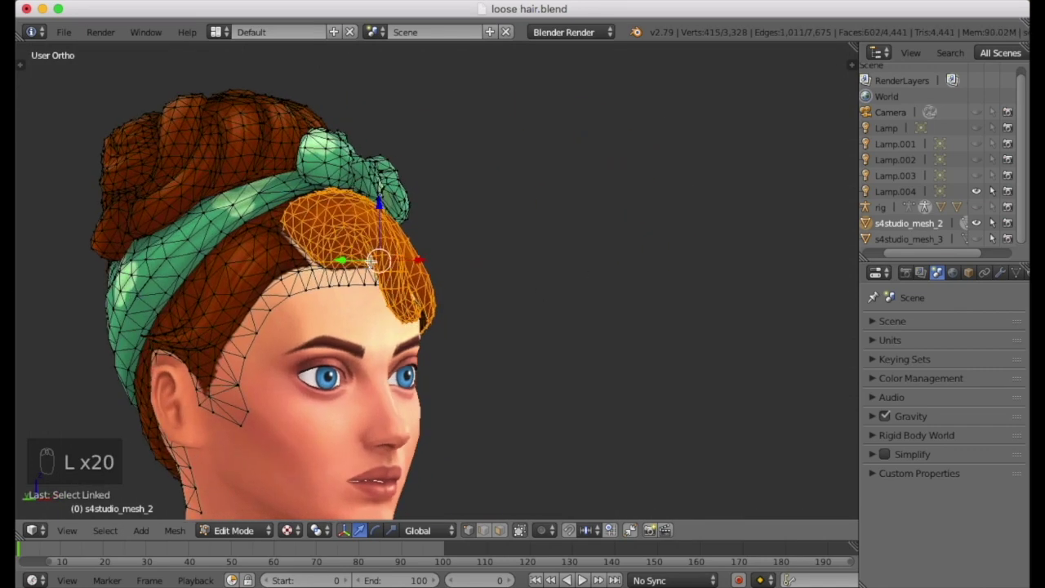
{"action": "key", "text": "l"}
{"action": "key", "text": "l"}
{"action": "key", "text": "l"}
{"action": "key", "text": "l"}
{"action": "key", "text": "l"}
{"action": "key", "text": "l"}
{"action": "key", "text": "l"}
{"action": "key", "text": "l"}
{"action": "key", "text": "l"}
Step: Complete the selection of the linked front bangs strands and hairline pieces from the character's left side
{"action": "middle_click_drag", "start_coordinate": [503, 310], "coordinate": [302, 298]}
{"action": "key", "text": "l"}
{"action": "key", "text": "l"}
{"action": "key", "text": "l"}
{"action": "key", "text": "l"}
{"action": "key", "text": "l"}
{"action": "key", "text": "l"}
{"action": "key", "text": "l"}
{"action": "key", "text": "l"}
{"action": "key", "text": "l"}
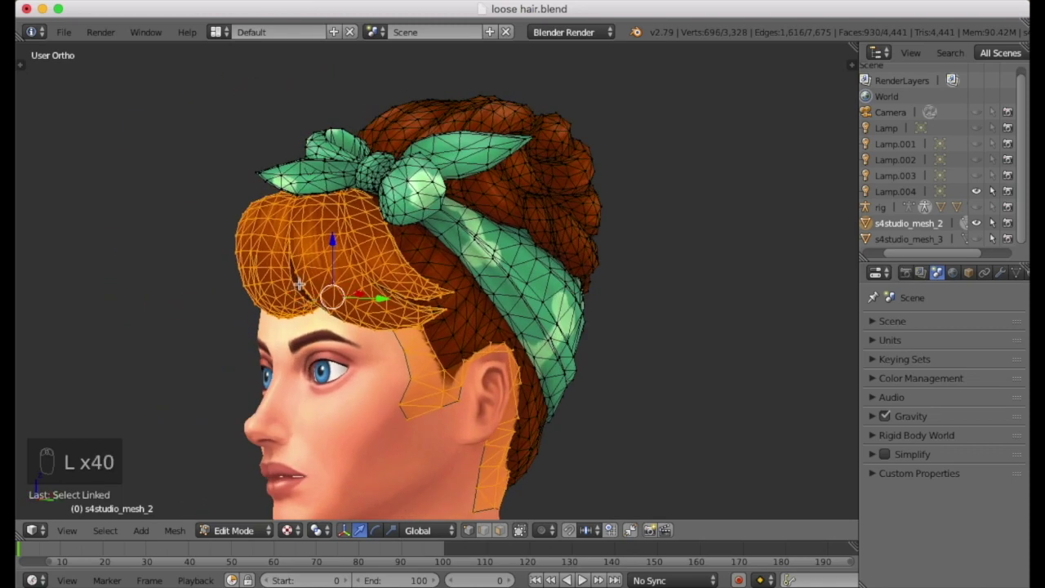
Step: Turn off limiting selection to visible geometry and add the hidden linked pieces beneath the bangs to the selection
{"action": "left_click", "coordinate": [521, 530]}
{"action": "middle_click_drag", "start_coordinate": [527, 489], "coordinate": [522, 414]}
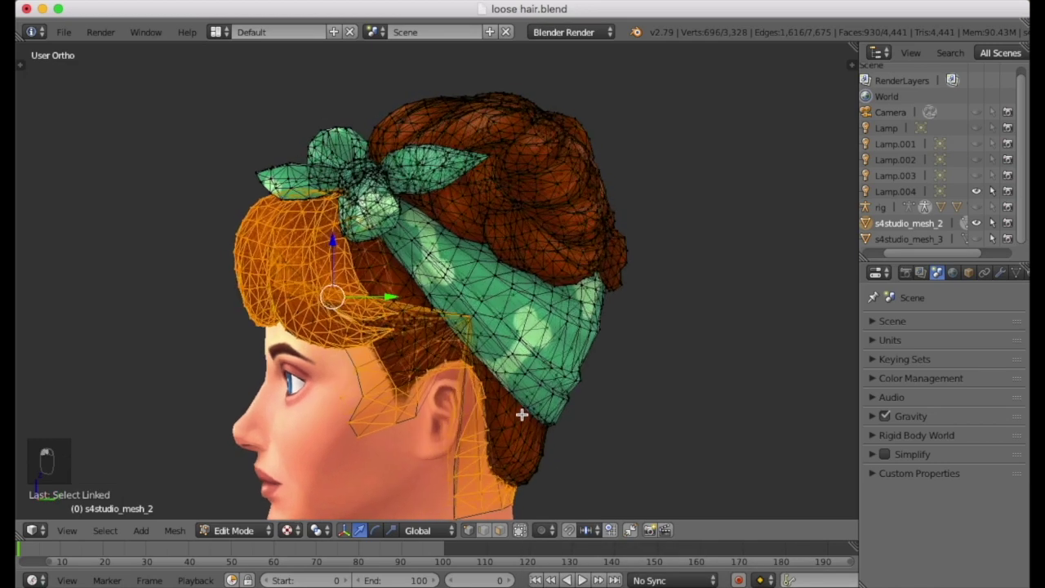
{"action": "key", "text": "l"}
{"action": "key", "text": "l"}
{"action": "key", "text": "l"}
{"action": "key", "text": "l"}
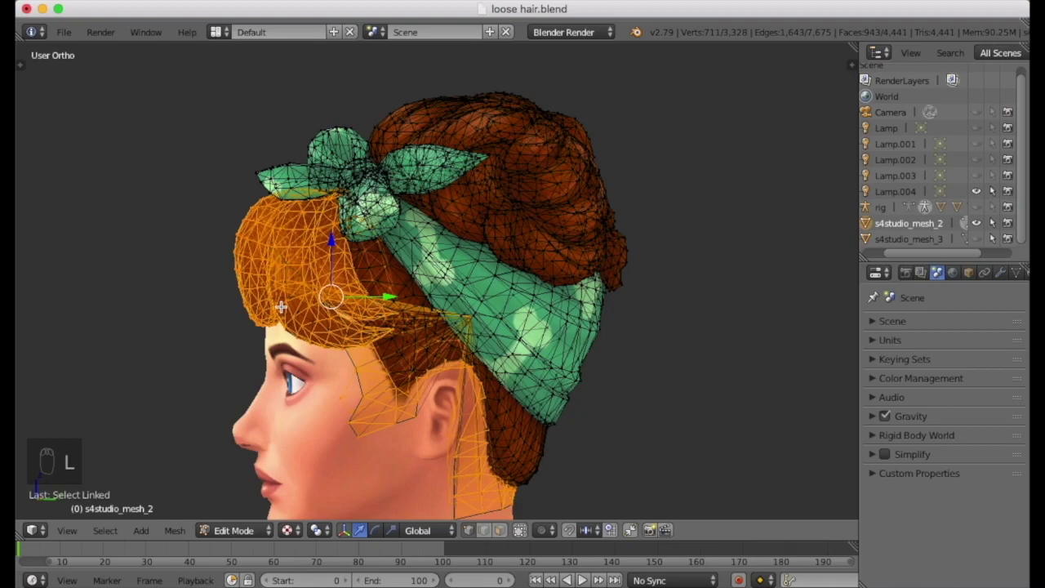
Step: Add the leftover linked piece on the inside of the bangs and the hairline piece at the left temple to the selection
{"action": "middle_click_drag", "start_coordinate": [309, 320], "coordinate": [592, 279]}
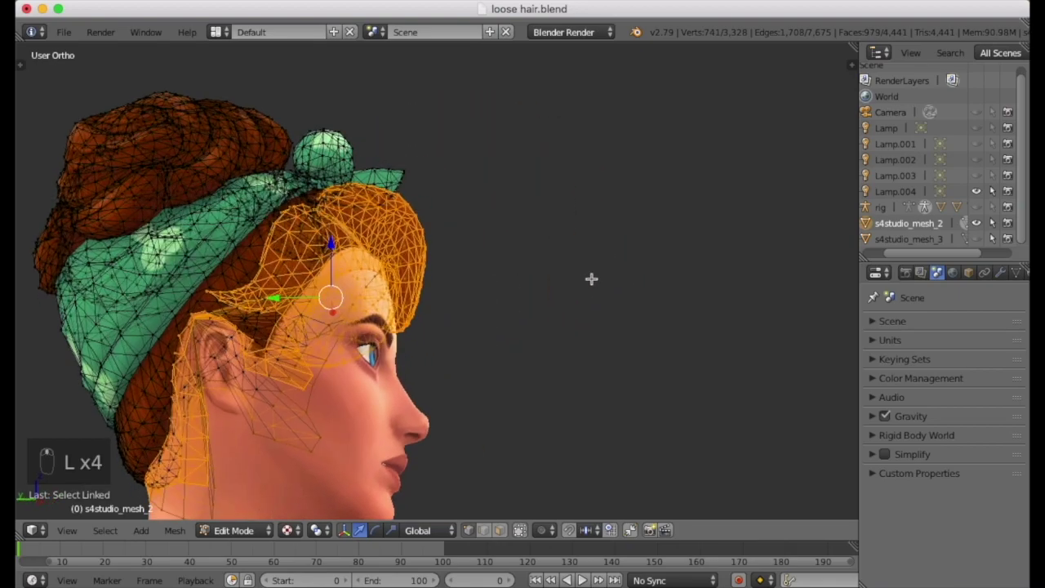
{"action": "scroll", "coordinate": [395, 257], "scroll_direction": "up", "scroll_amount": 5}
{"action": "middle_click_drag", "start_coordinate": [395, 252], "coordinate": [455, 315]}
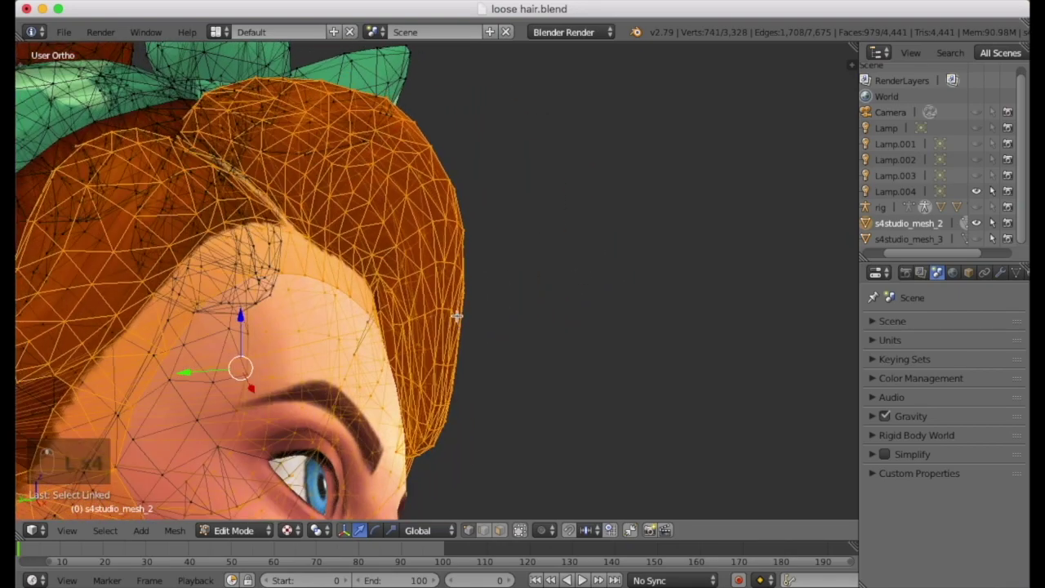
{"action": "key", "text": "l"}
{"action": "middle_click_drag", "start_coordinate": [371, 320], "coordinate": [220, 353]}
{"action": "scroll", "coordinate": [220, 352], "scroll_direction": "down", "scroll_amount": 6}
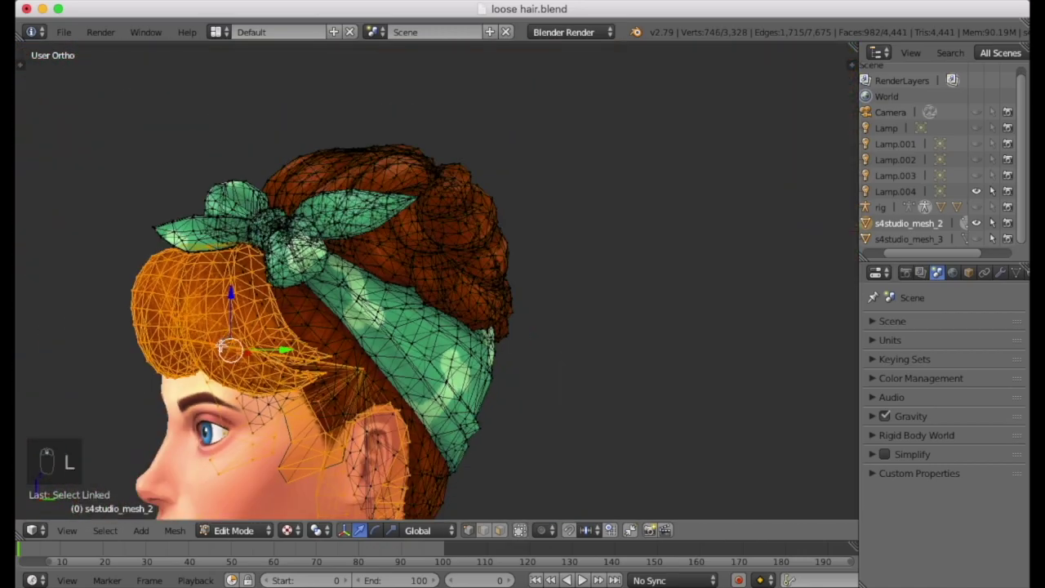
{"action": "middle_click_drag", "start_coordinate": [317, 414], "coordinate": [382, 278], "text": "shift"}
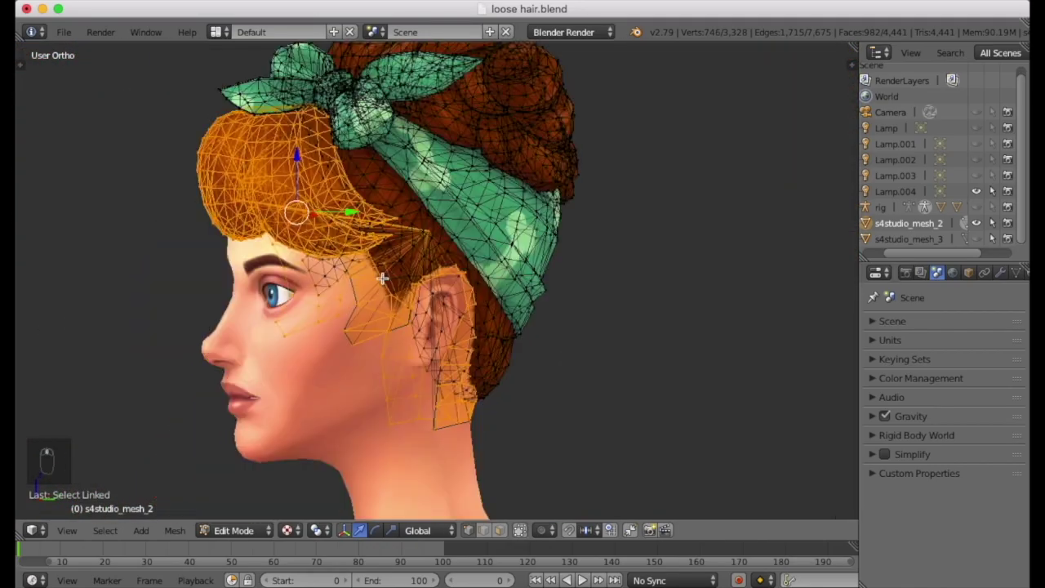
{"action": "mouse_move", "coordinate": [328, 349]}
{"action": "middle_mouse_down"}
{"action": "mouse_move", "coordinate": [372, 343]}
{"action": "mouse_move", "coordinate": [348, 342]}
{"action": "middle_mouse_up"}
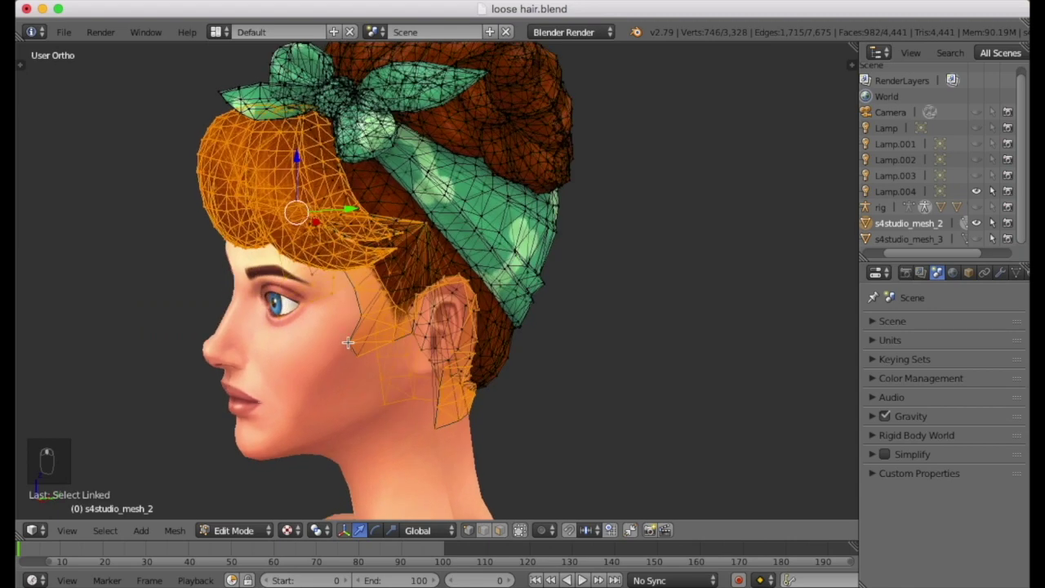
{"action": "key", "text": "l"}
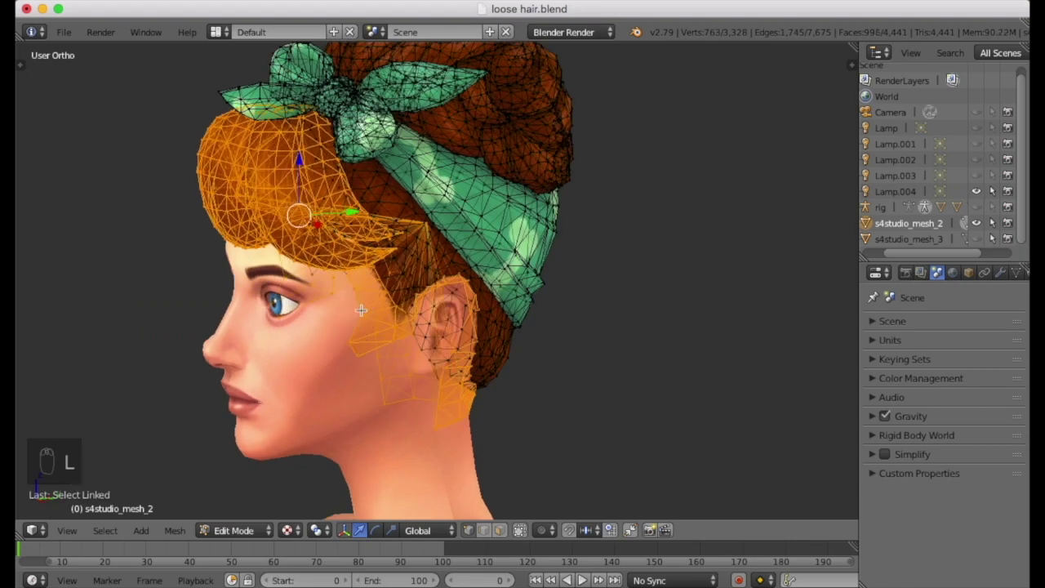
Step: Limit selection to visible geometry again and add the linked strands at the left temple beside the bangs
{"action": "middle_click_drag", "start_coordinate": [361, 309], "coordinate": [337, 230]}
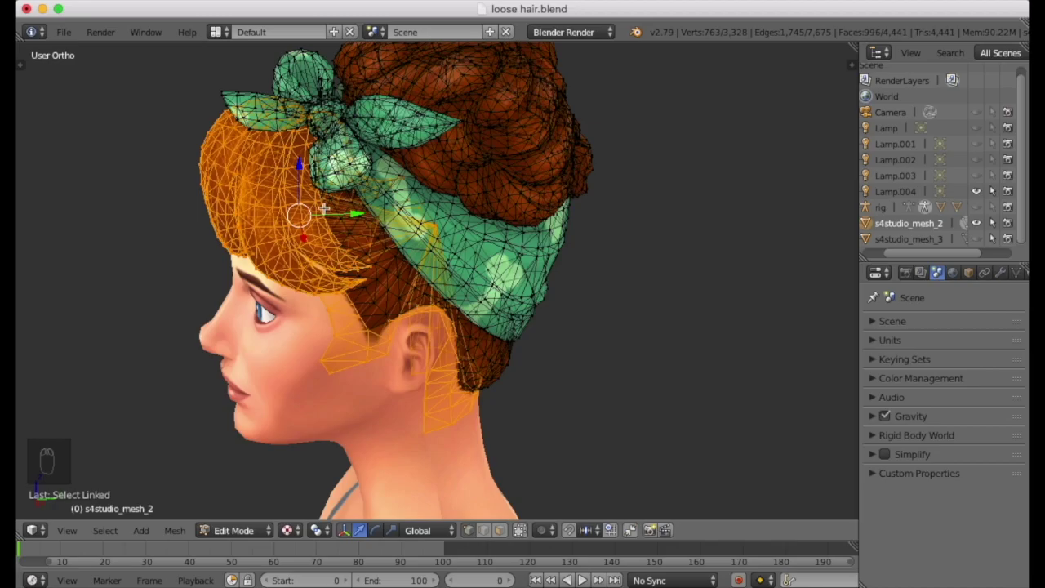
{"action": "middle_click_drag", "start_coordinate": [395, 443], "coordinate": [261, 320]}
{"action": "middle_click_drag", "start_coordinate": [616, 311], "coordinate": [562, 319]}
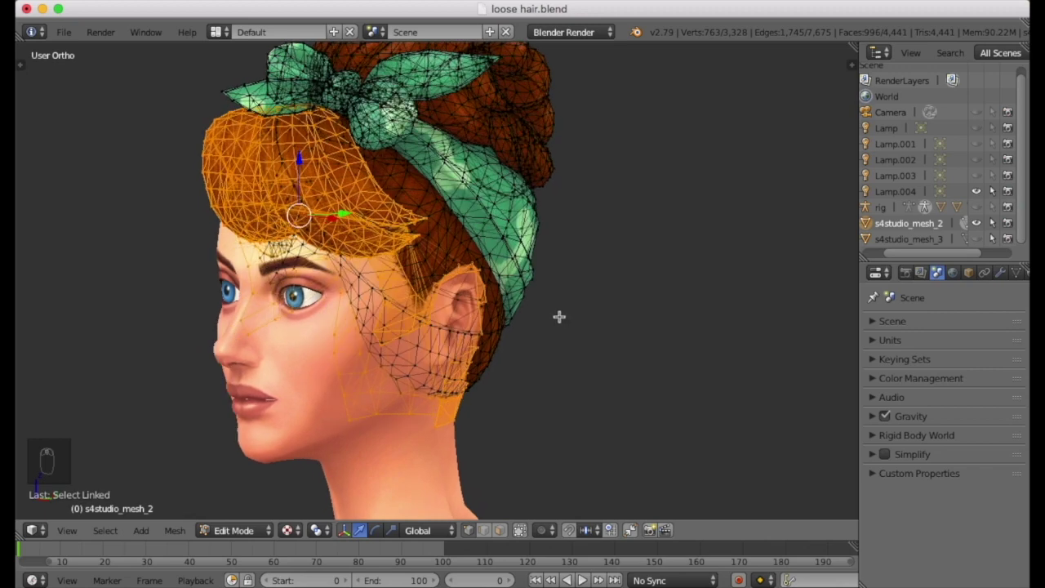
{"action": "left_click", "coordinate": [525, 536]}
{"action": "middle_click_drag", "start_coordinate": [612, 399], "coordinate": [593, 399]}
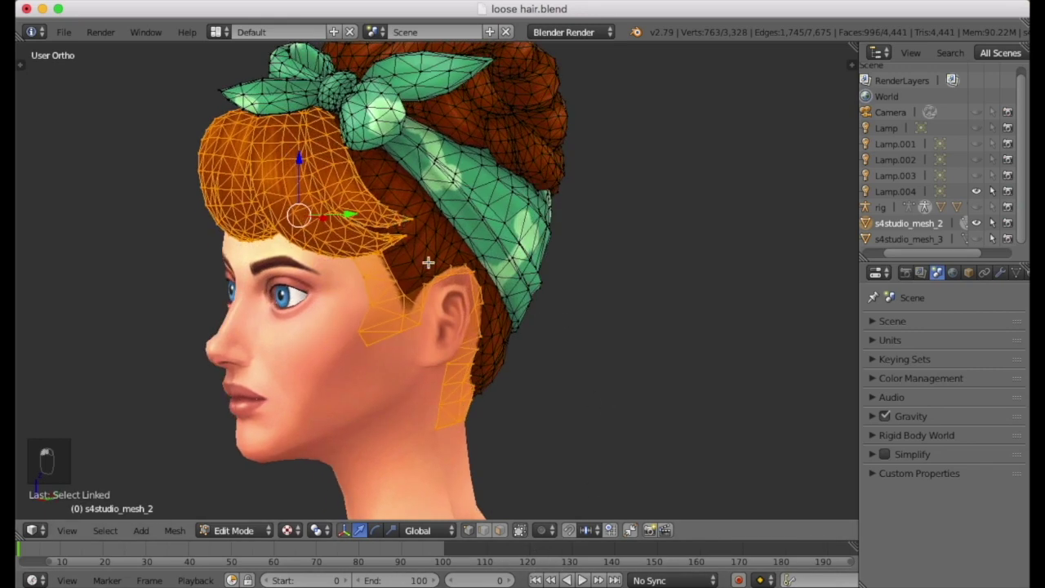
{"action": "key", "text": "l"}
{"action": "key", "text": "l"}
Step: Add the remaining small linked strands between the bangs, headscarf and left ear to the selection
{"action": "middle_click_drag", "start_coordinate": [406, 217], "coordinate": [185, 261]}
{"action": "scroll", "coordinate": [188, 255], "scroll_direction": "up", "scroll_amount": 8}
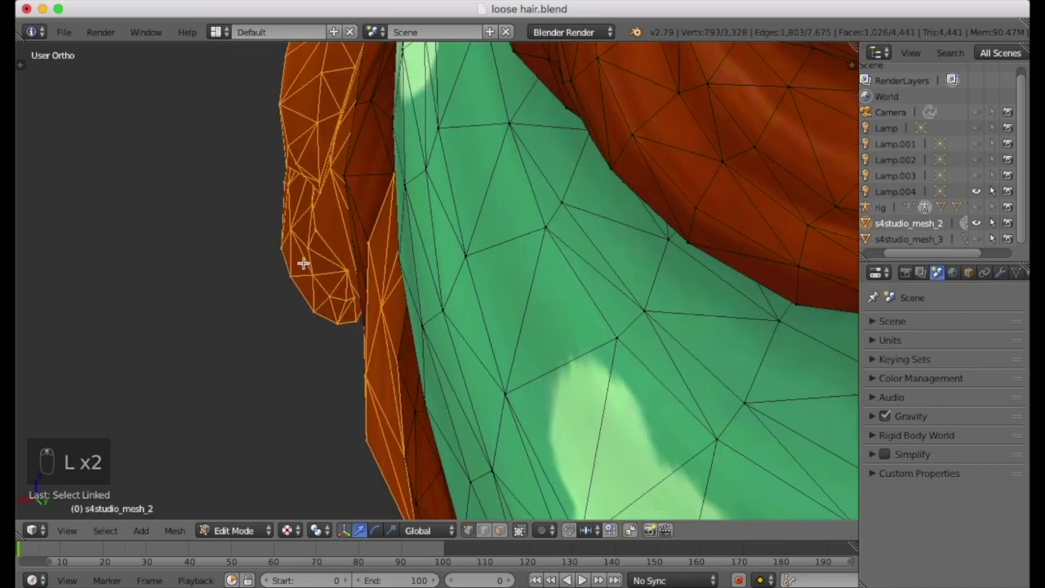
{"action": "key", "text": "l"}
{"action": "key", "text": "l"}
{"action": "key", "text": "l"}
{"action": "key", "text": "l"}
{"action": "middle_click_drag", "start_coordinate": [366, 294], "coordinate": [563, 227]}
{"action": "scroll", "coordinate": [470, 233], "scroll_direction": "down", "scroll_amount": 4}
{"action": "key", "text": "l"}
{"action": "key", "text": "l"}
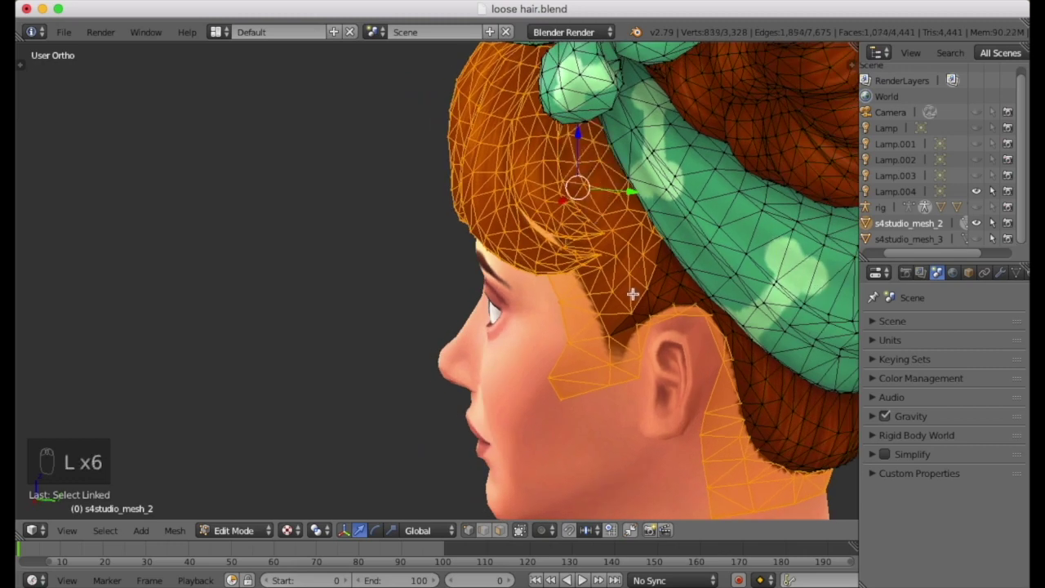
{"action": "key", "text": "l"}
Step: Add the linked hair strands between the headscarf and the right temple to the selection
{"action": "scroll", "coordinate": [453, 357], "scroll_direction": "down", "scroll_amount": 3}
{"action": "middle_click_drag", "start_coordinate": [455, 359], "coordinate": [521, 323]}
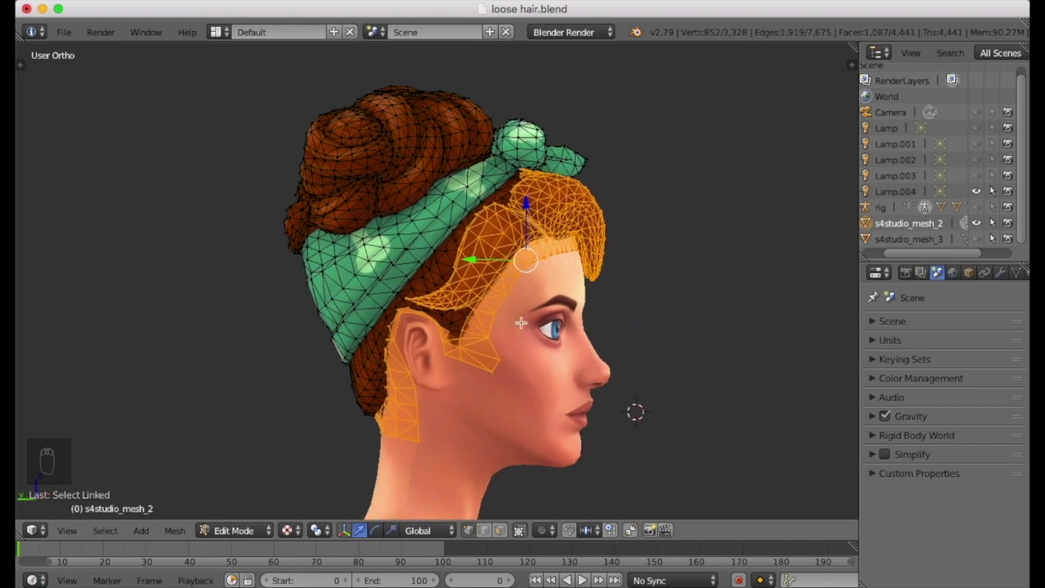
{"action": "key", "text": "l"}
{"action": "key", "text": "l"}
{"action": "key", "text": "l"}
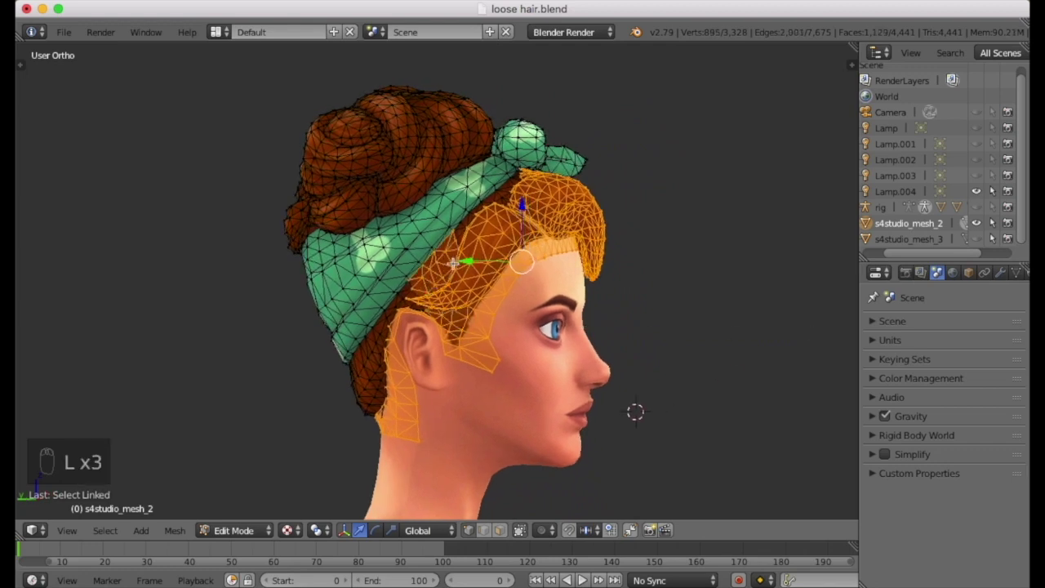
{"action": "middle_click_drag", "start_coordinate": [454, 263], "coordinate": [536, 363]}
{"action": "key", "text": "l"}
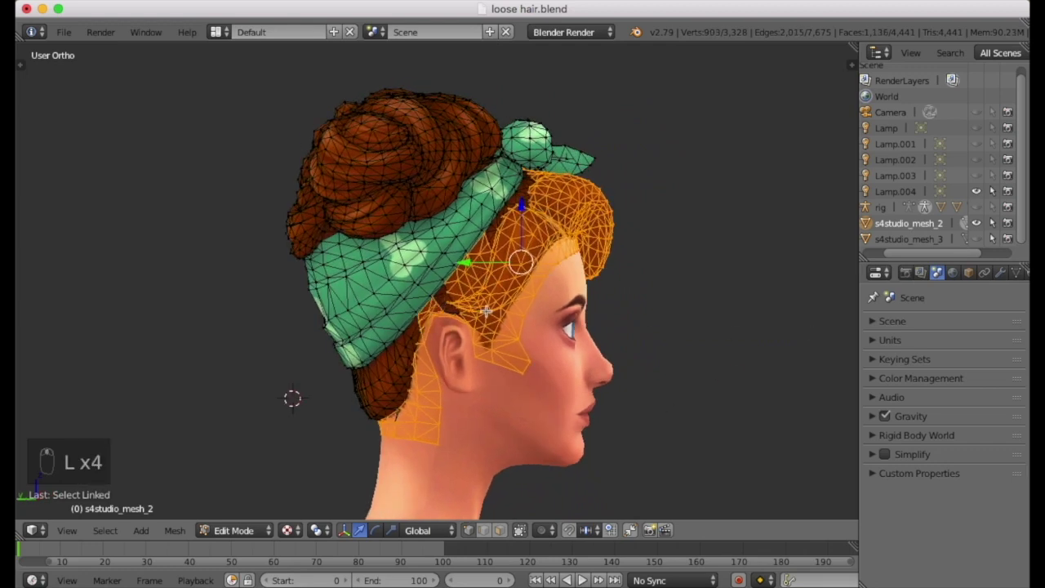
Step: Undo the last linked selection near the right ear and add the neighbouring strands just above the ear instead
{"action": "key", "text": "super+z"}
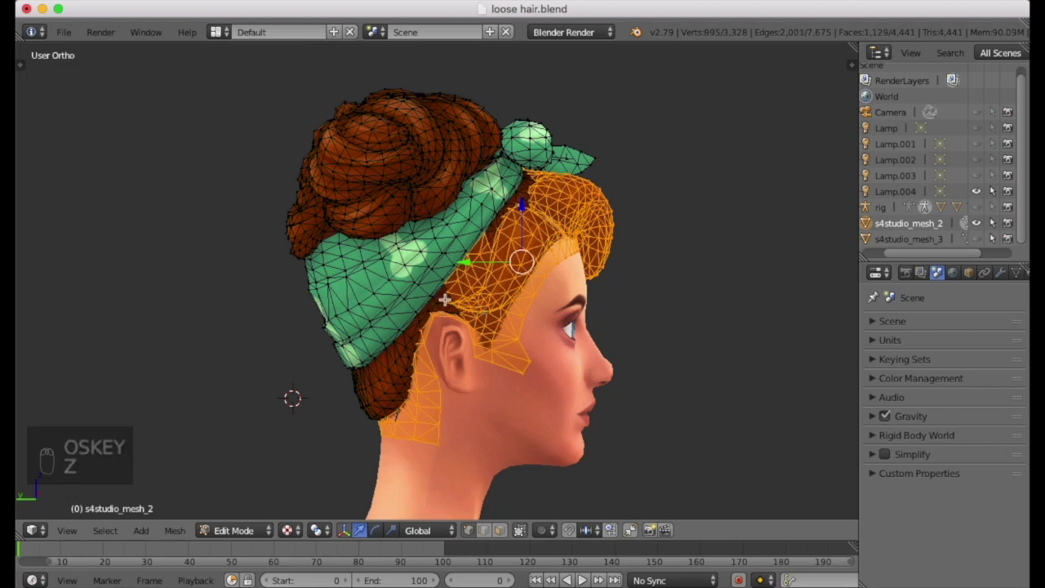
{"action": "key", "text": "l"}
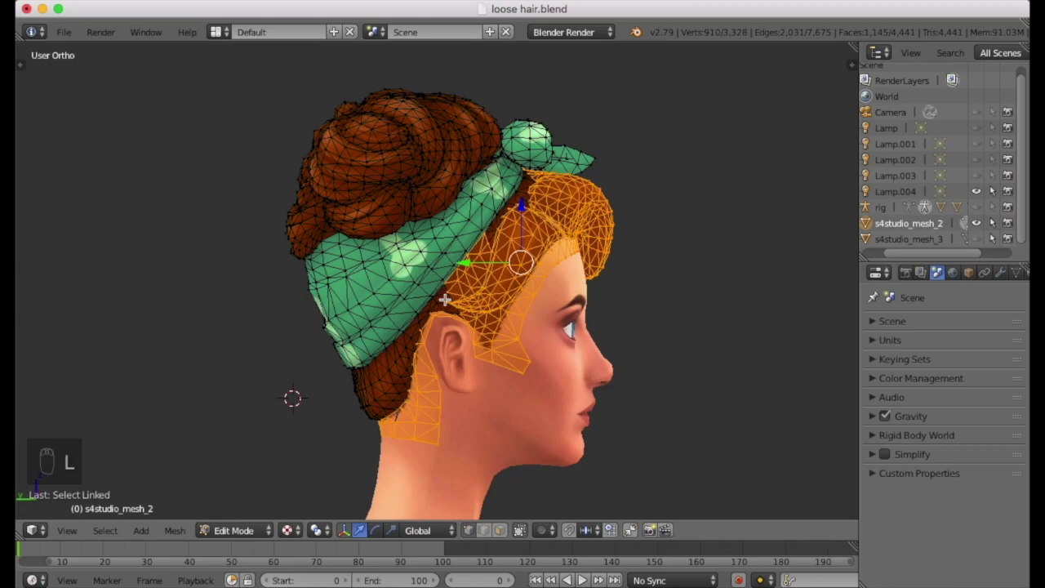
{"action": "mouse_move", "coordinate": [458, 314]}
{"action": "middle_mouse_down"}
{"action": "mouse_move", "coordinate": [643, 297]}
{"action": "mouse_move", "coordinate": [453, 296]}
{"action": "middle_mouse_up"}
{"action": "scroll", "coordinate": [642, 298], "scroll_direction": "up", "scroll_amount": 3}
{"action": "key", "text": "l"}
Step: Deselect the hairline pieces behind both ears with Circle Select, keeping the bangs selected
{"action": "middle_click_drag", "start_coordinate": [209, 288], "coordinate": [646, 310]}
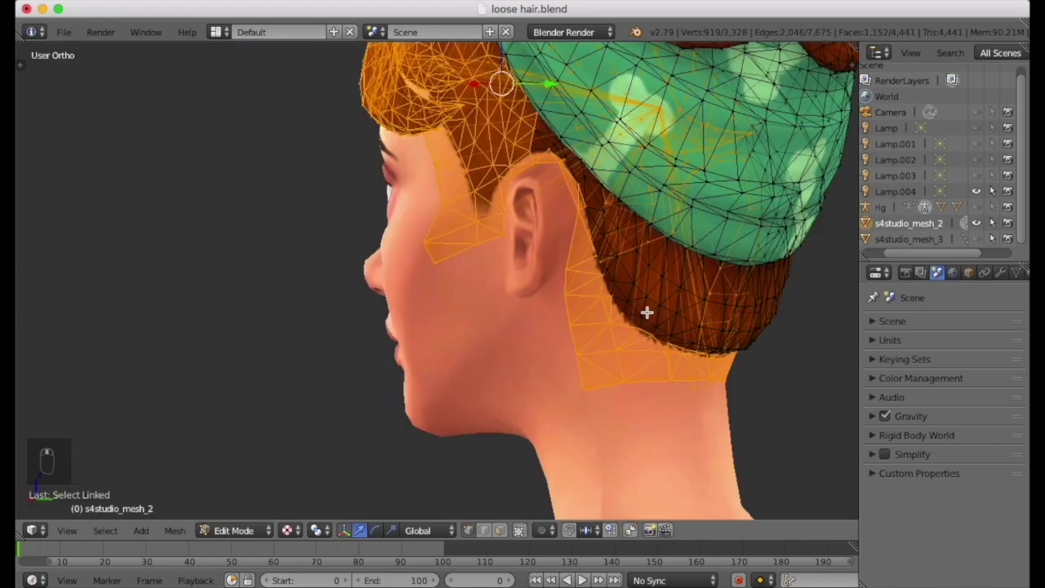
{"action": "middle_click_drag", "start_coordinate": [588, 229], "coordinate": [678, 234]}
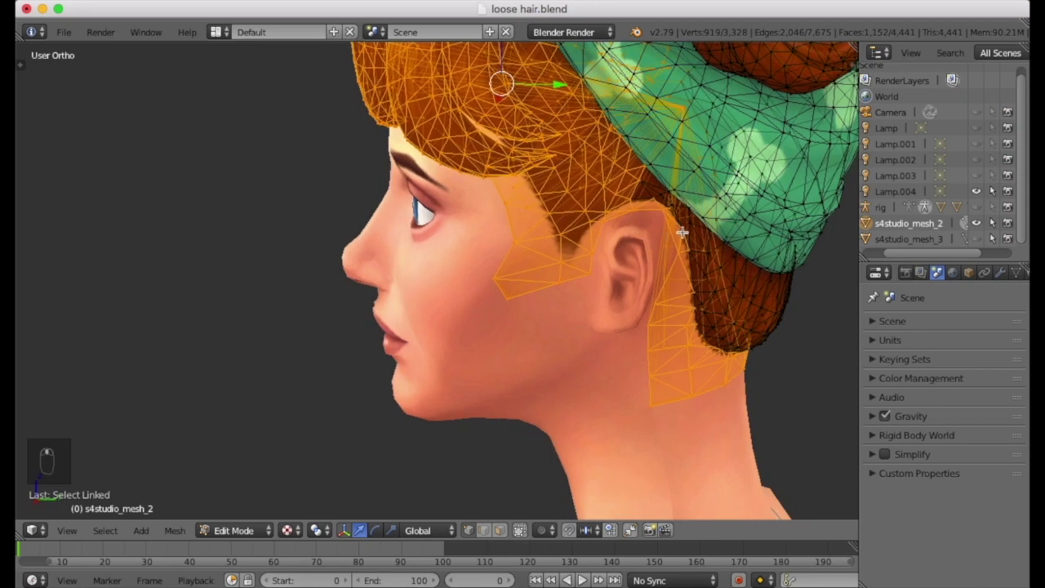
{"action": "key", "text": "c"}
{"action": "scroll", "coordinate": [686, 236], "scroll_direction": "down", "scroll_amount": 3}
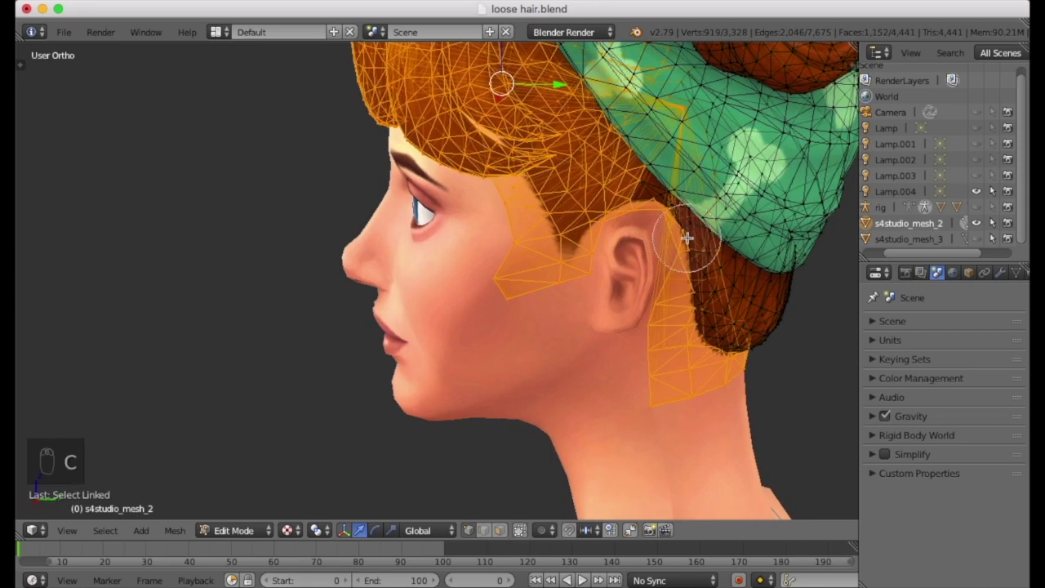
{"action": "mouse_move", "coordinate": [685, 219]}
{"action": "middle_mouse_down"}
{"action": "mouse_move", "coordinate": [690, 416]}
{"action": "mouse_move", "coordinate": [730, 273]}
{"action": "mouse_move", "coordinate": [360, 207]}
{"action": "mouse_move", "coordinate": [519, 317]}
{"action": "middle_mouse_up"}
{"action": "right_click", "coordinate": [734, 270]}
{"action": "key", "text": "d"}
{"action": "key", "text": "c"}
{"action": "mouse_move", "coordinate": [367, 268]}
{"action": "middle_mouse_down"}
{"action": "mouse_move", "coordinate": [369, 284]}
{"action": "mouse_move", "coordinate": [474, 311]}
{"action": "mouse_move", "coordinate": [396, 329]}
{"action": "mouse_move", "coordinate": [253, 319]}
{"action": "middle_mouse_up"}
{"action": "right_click", "coordinate": [369, 285]}
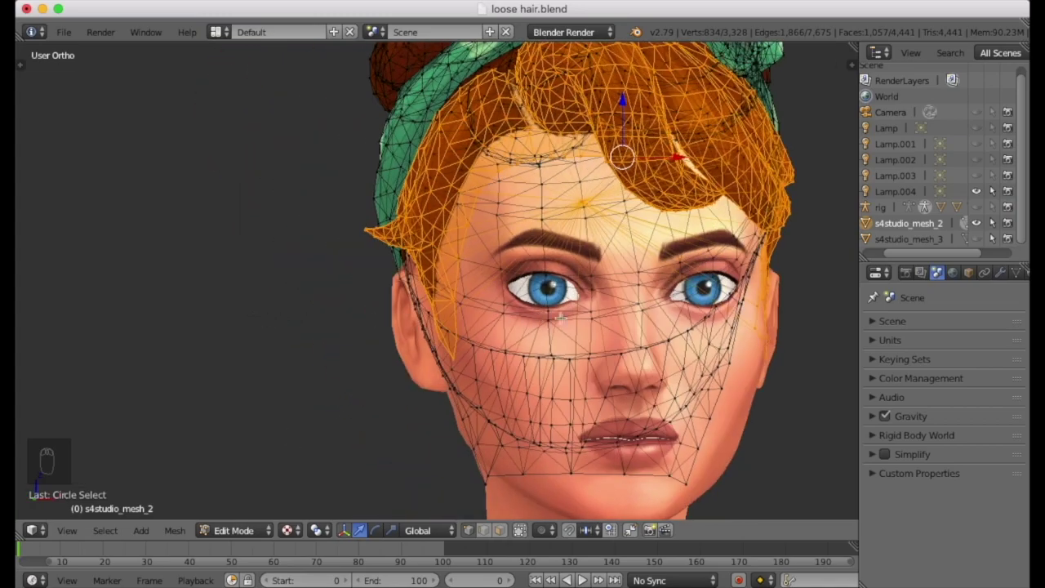
Step: Invert the selection and delete the vertices of the bun, headscarf and back hair, leaving only the bangs
{"action": "middle_click_drag", "start_coordinate": [542, 320], "coordinate": [615, 323]}
{"action": "key", "text": "KP_1"}
{"action": "key", "text": "KP_1"}
{"action": "left_click", "coordinate": [104, 531]}
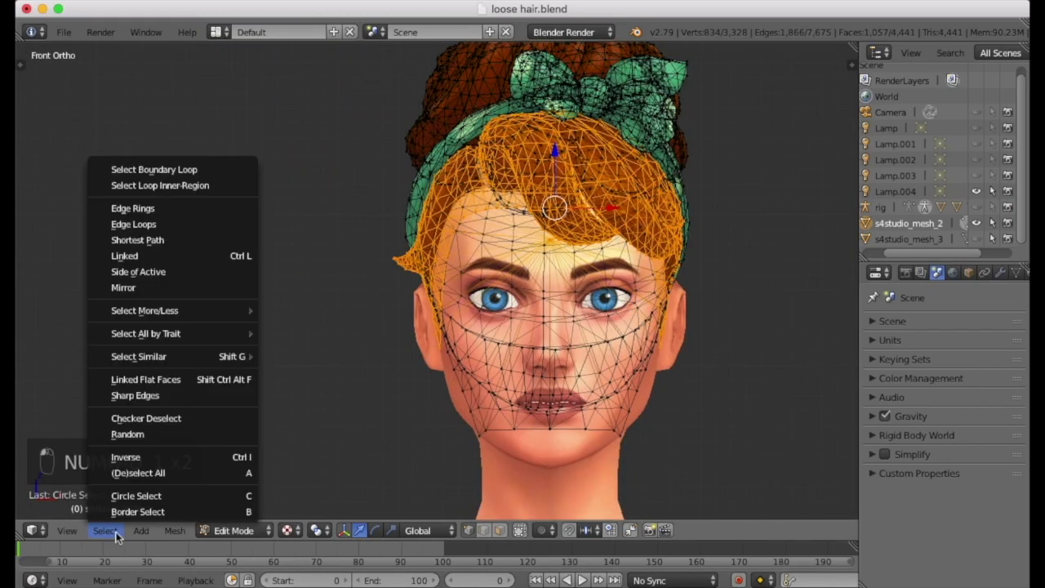
{"action": "left_click", "coordinate": [139, 459]}
{"action": "middle_click_drag", "start_coordinate": [830, 168], "coordinate": [488, 221]}
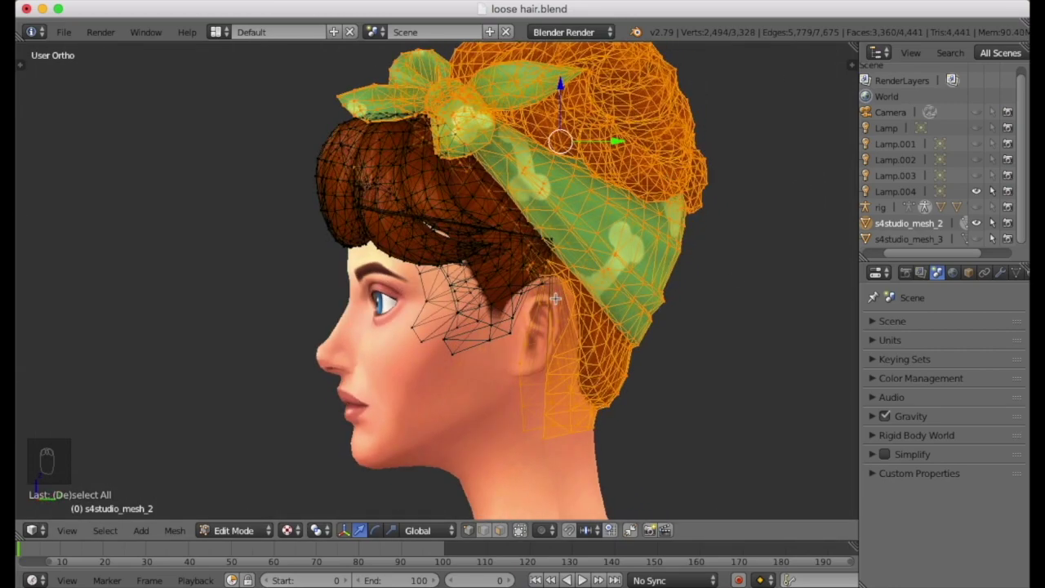
{"action": "key", "text": "x"}
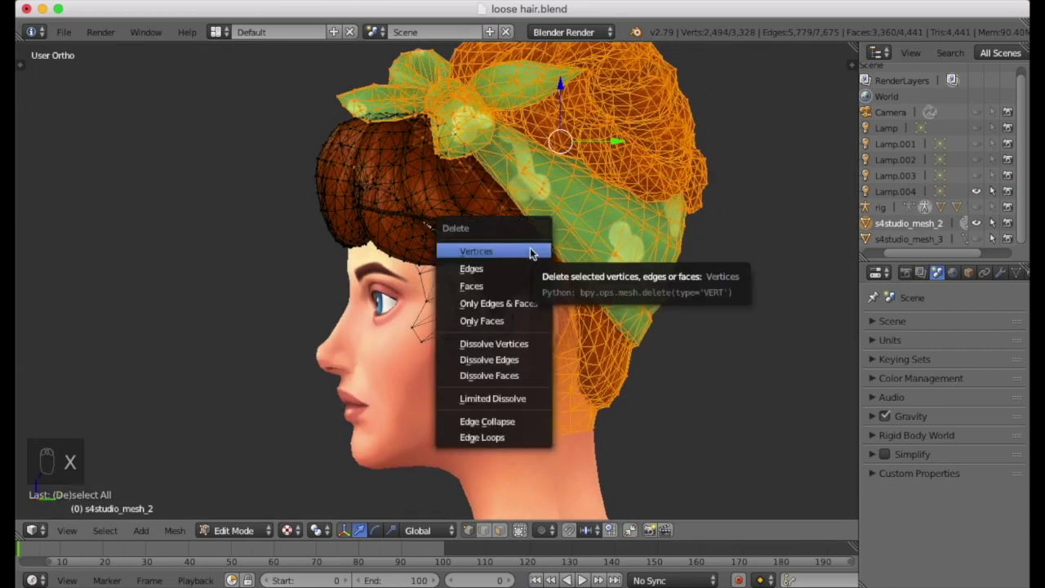
{"action": "left_click", "coordinate": [531, 254]}
{"action": "middle_click_drag", "start_coordinate": [529, 283], "coordinate": [570, 353]}
{"action": "middle_click_drag", "start_coordinate": [600, 161], "coordinate": [565, 236]}
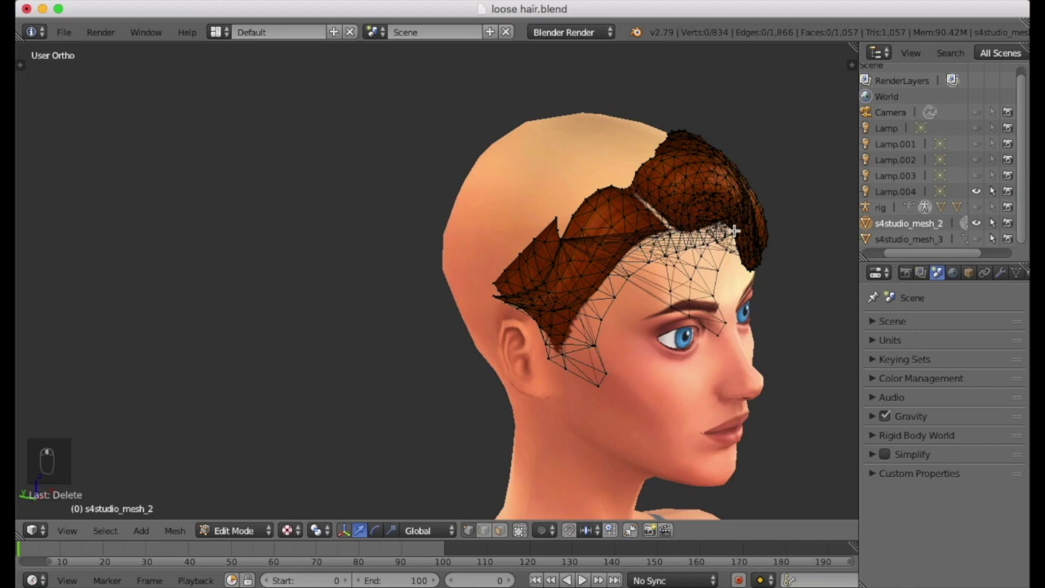
{"action": "middle_click_drag", "start_coordinate": [735, 231], "coordinate": [477, 160]}
{"action": "middle_click_drag", "start_coordinate": [372, 335], "coordinate": [596, 300]}
{"action": "middle_click_drag", "start_coordinate": [520, 347], "coordinate": [536, 279], "text": "shift"}
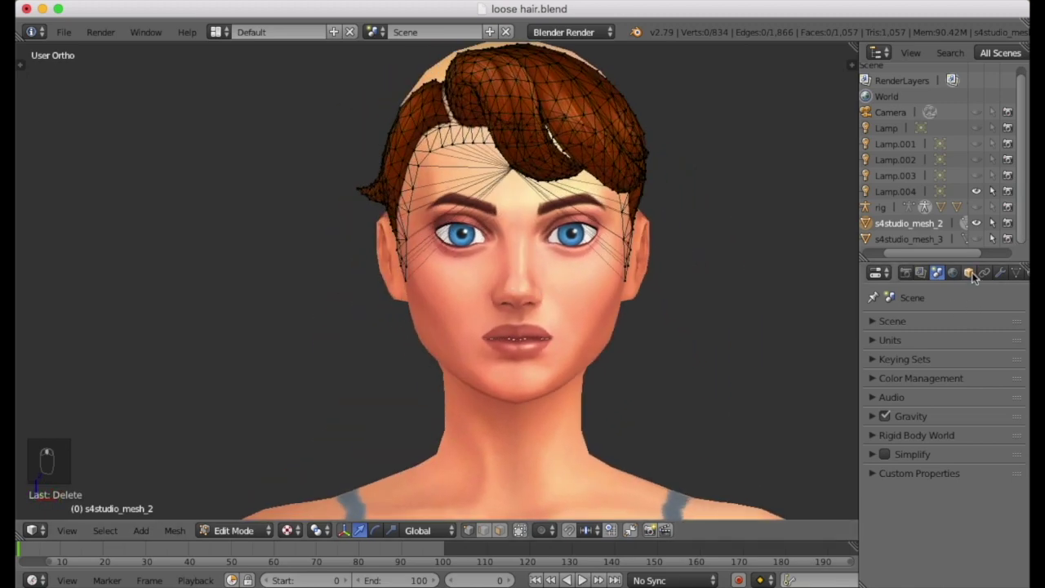
Step: Show the loose hair mesh s4studio_mesh_3 again and return the bangs to Object Mode to compare both hairs
{"action": "left_click", "coordinate": [976, 239]}
{"action": "key", "text": "Tab"}
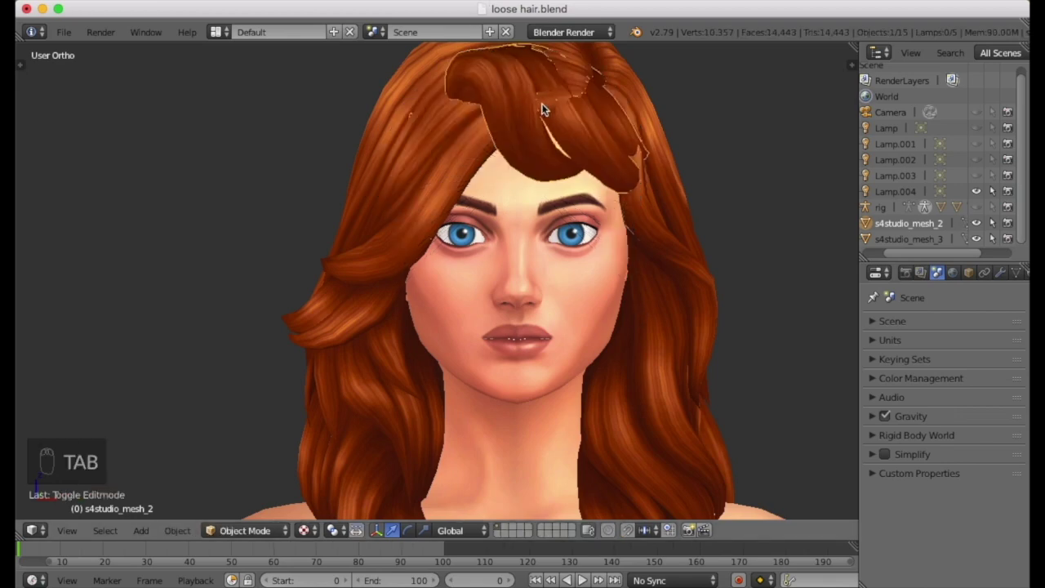
{"action": "middle_click_drag", "start_coordinate": [641, 174], "coordinate": [548, 147]}
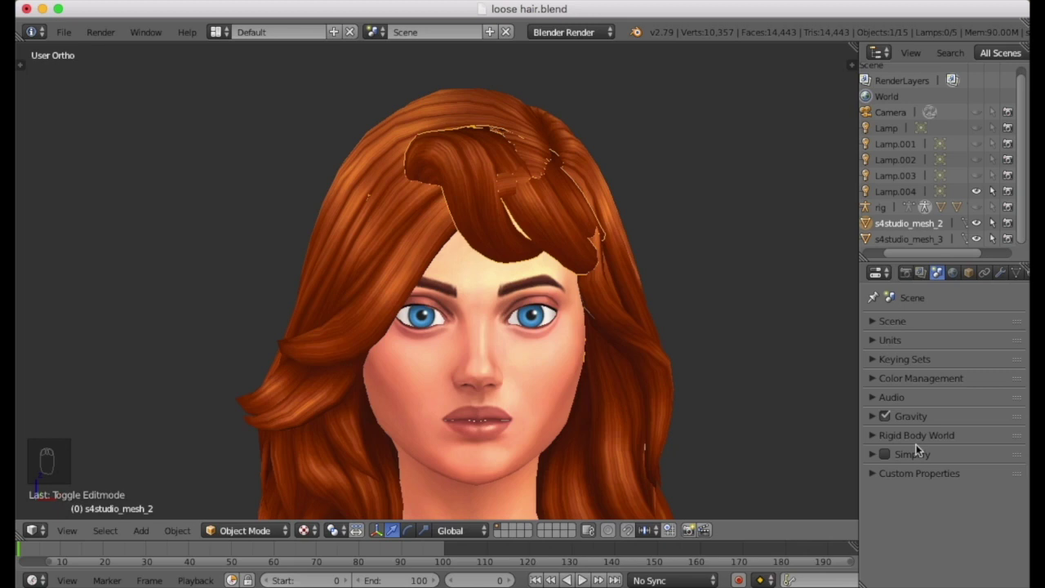
{"action": "middle_click_drag", "start_coordinate": [768, 429], "coordinate": [618, 372]}
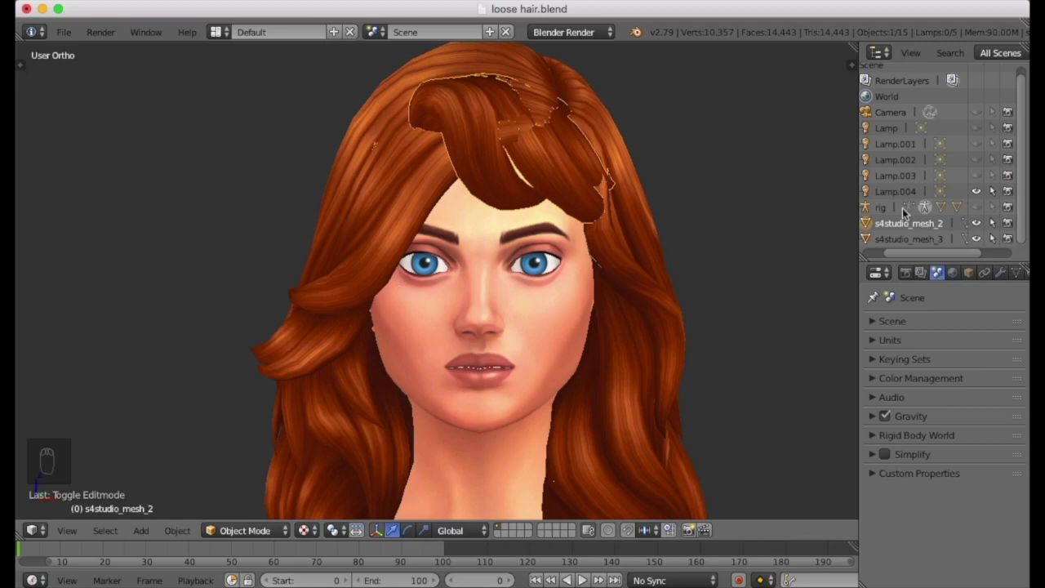
Step: Mirror the whole loose hair mesh s4studio_mesh_3 in front view by scaling it by -1 along the global X axis
{"action": "left_click", "coordinate": [907, 238]}
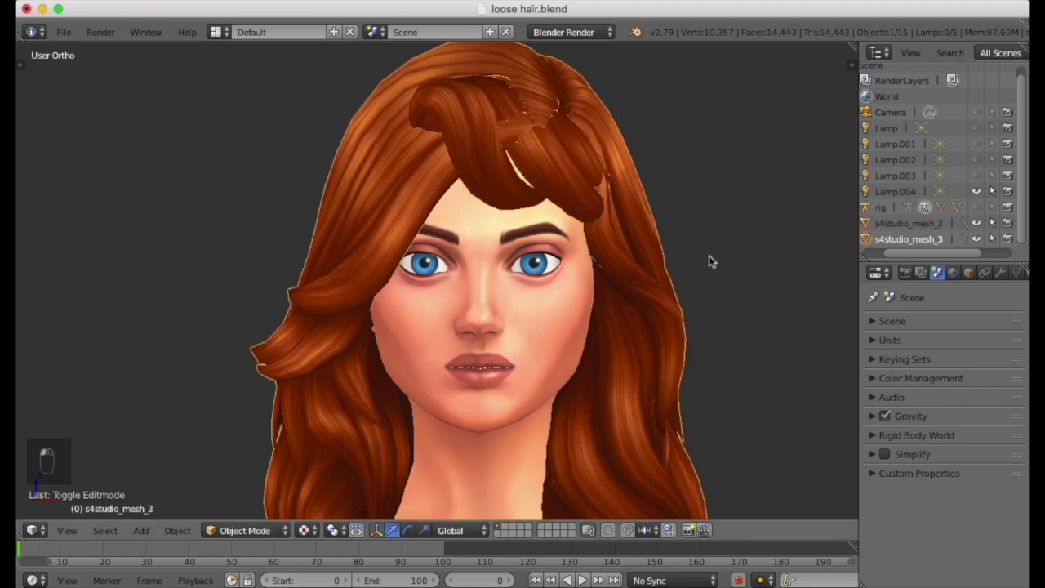
{"action": "key", "text": "Tab"}
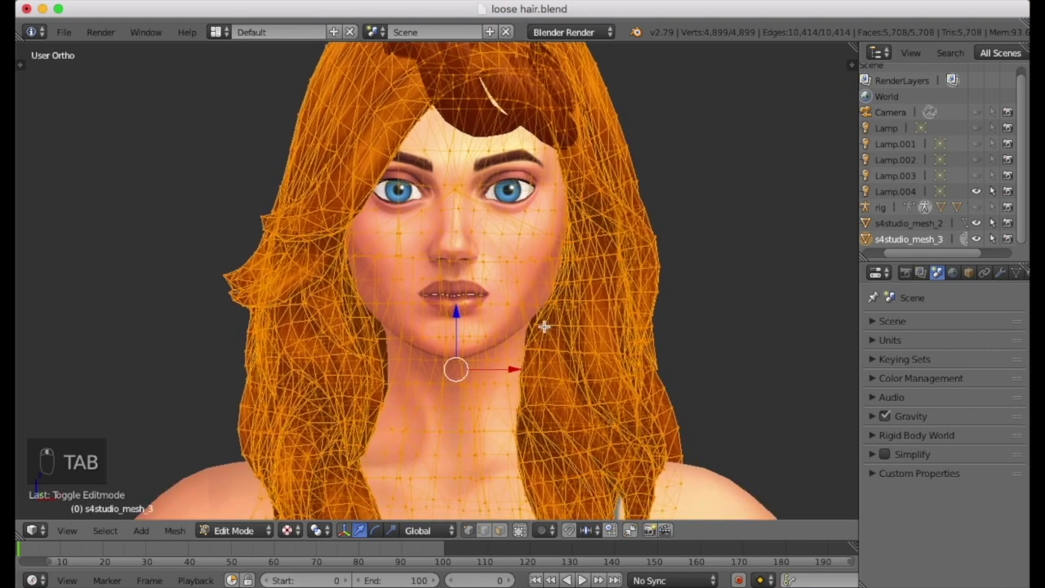
{"action": "key", "text": "KP_1"}
{"action": "scroll", "coordinate": [523, 322], "scroll_direction": "down", "scroll_amount": 2}
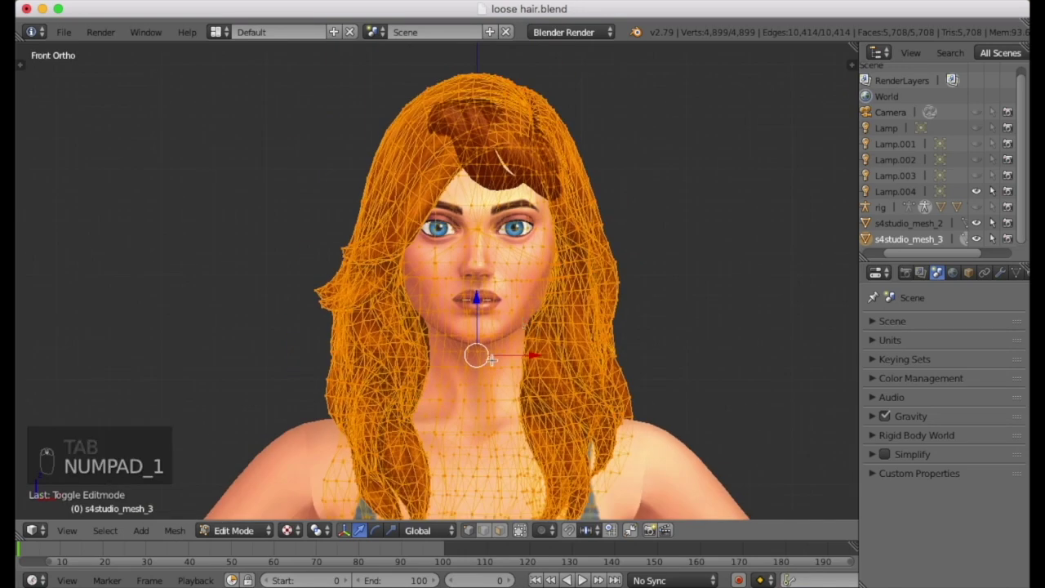
{"action": "key", "text": "super+z"}
{"action": "key", "text": "s"}
{"action": "key", "text": "x"}
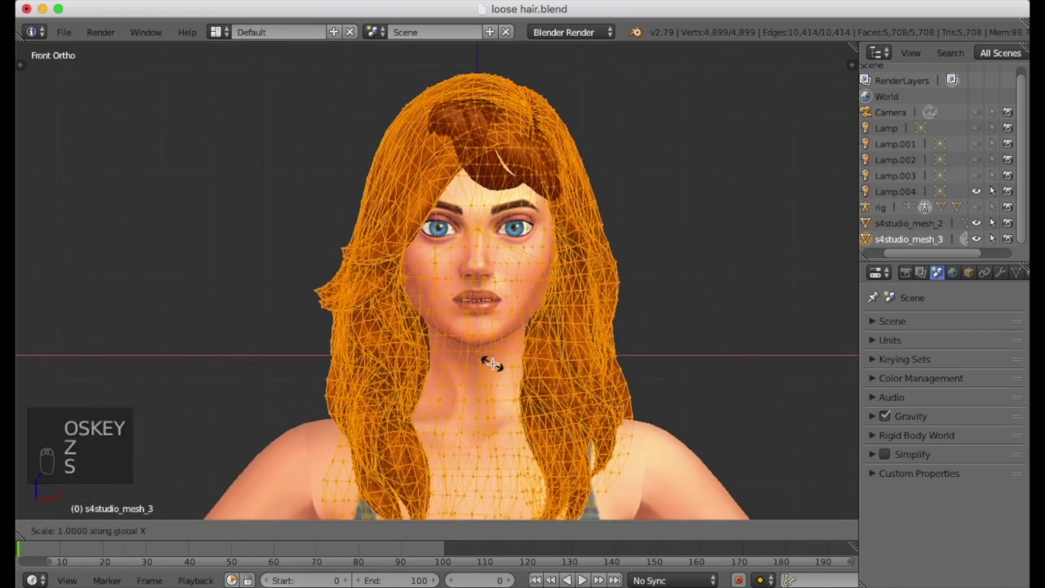
{"action": "type", "text": "-1"}
{"action": "left_click", "coordinate": [491, 362]}
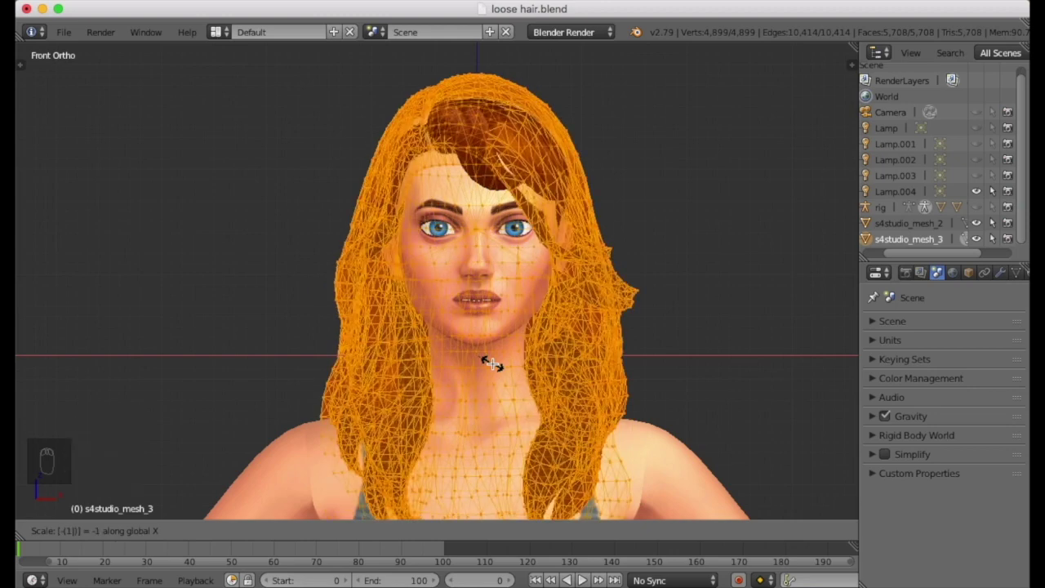
Step: Return to Object Mode and inspect the mirrored loose hair from the back, side and front
{"action": "key", "text": "Tab"}
{"action": "middle_click_drag", "start_coordinate": [426, 350], "coordinate": [558, 338]}
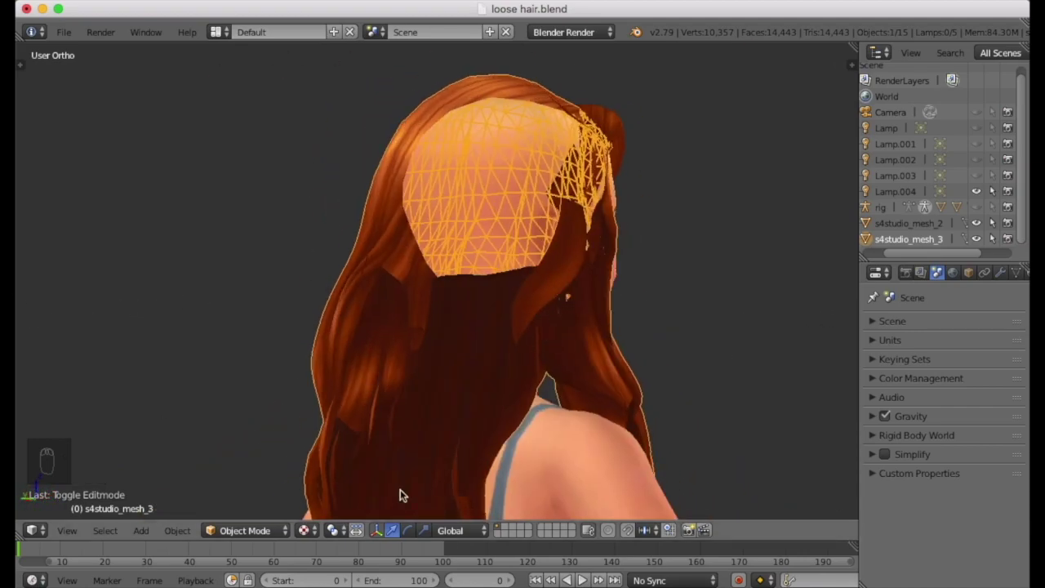
{"action": "middle_click_drag", "start_coordinate": [513, 490], "coordinate": [515, 437]}
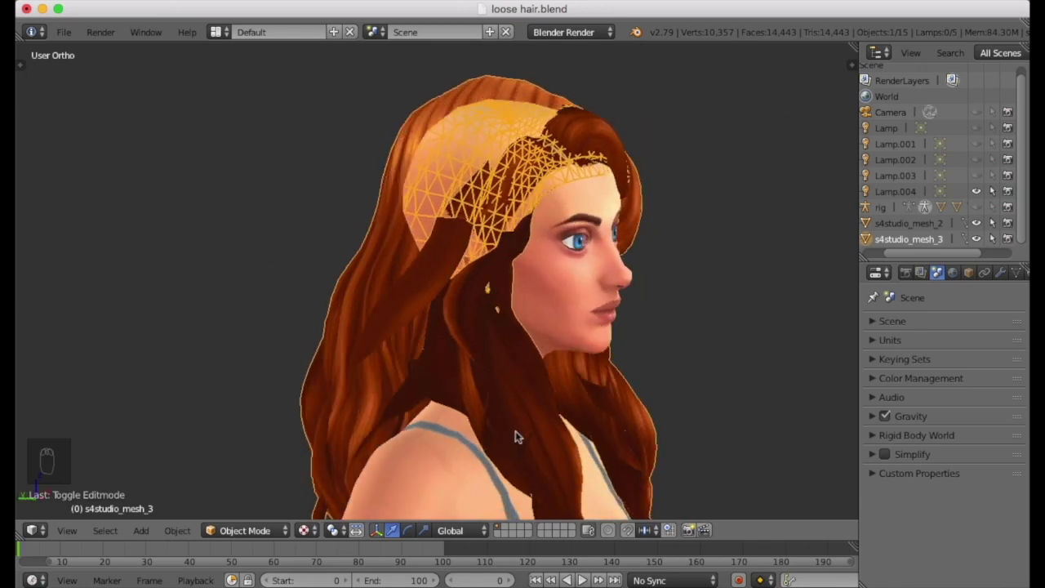
{"action": "middle_click_drag", "start_coordinate": [771, 260], "coordinate": [652, 237]}
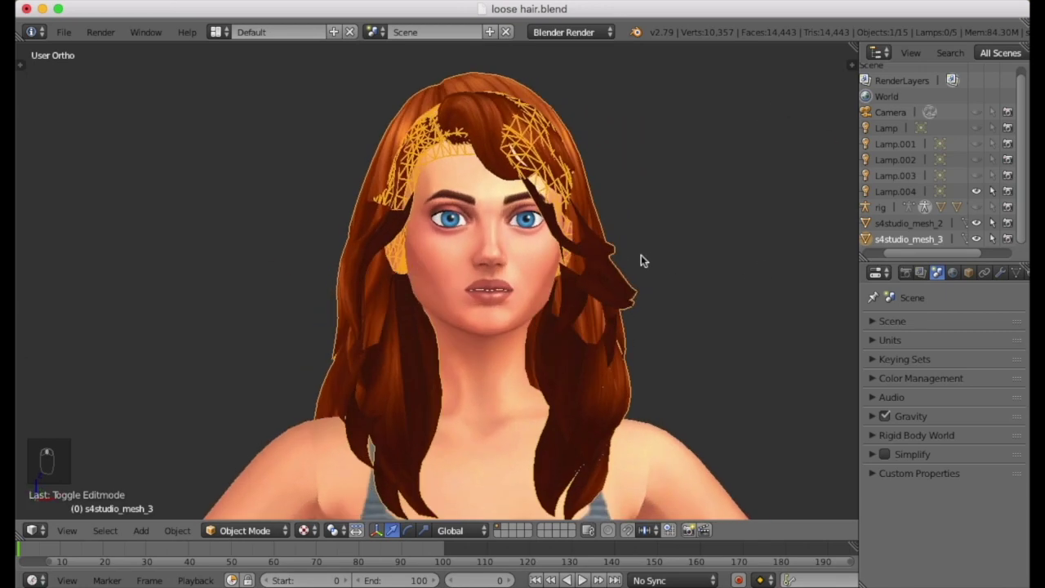
Step: Flip the direction of all normals on the mirrored loose hair and return to Object Mode
{"action": "key", "text": "KP_1"}
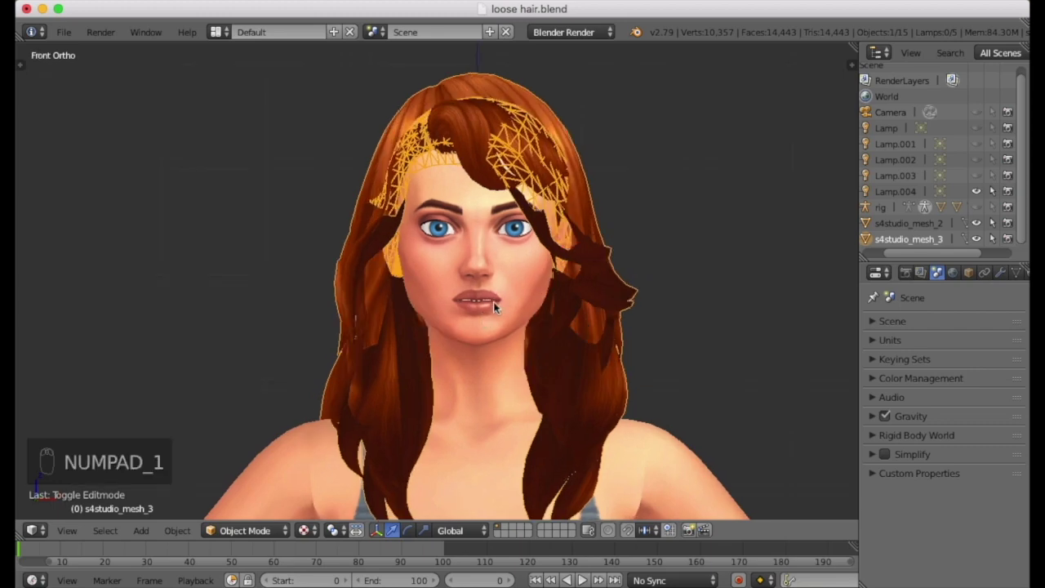
{"action": "key", "text": "Tab"}
{"action": "key", "text": "Tab"}
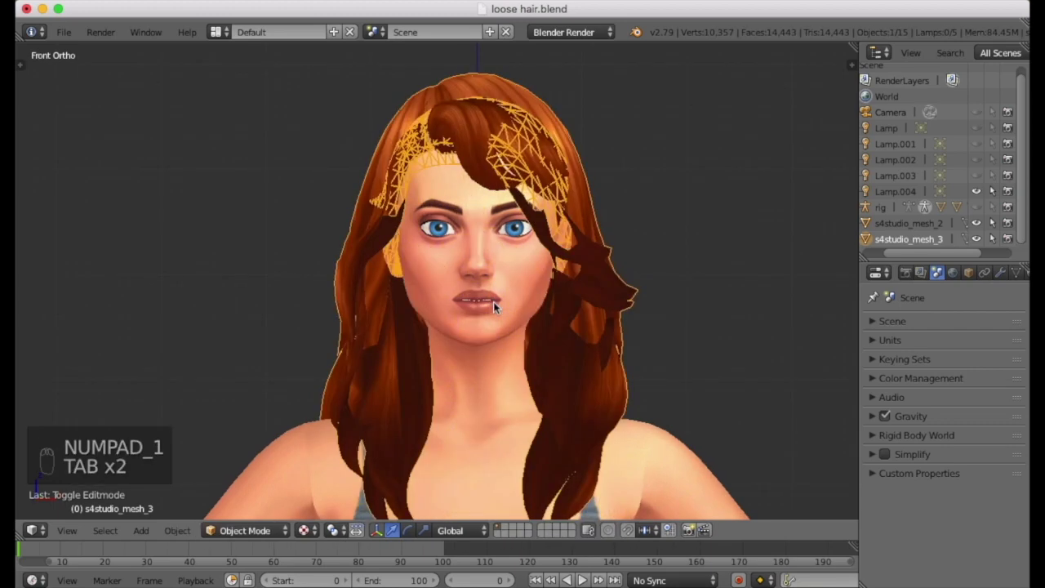
{"action": "key", "text": "t"}
{"action": "key", "text": "t"}
{"action": "key", "text": "t"}
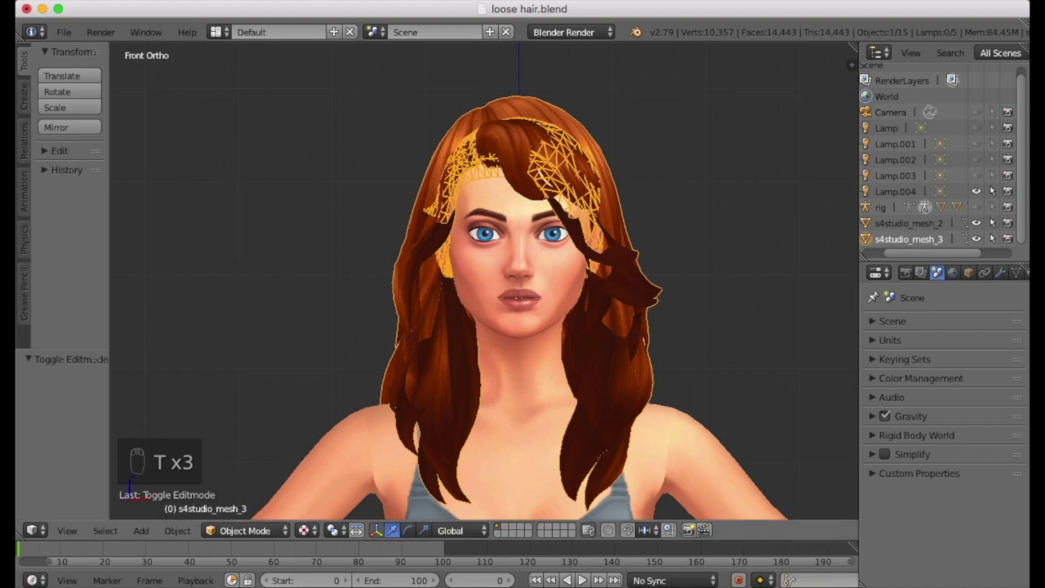
{"action": "key", "text": "Tab"}
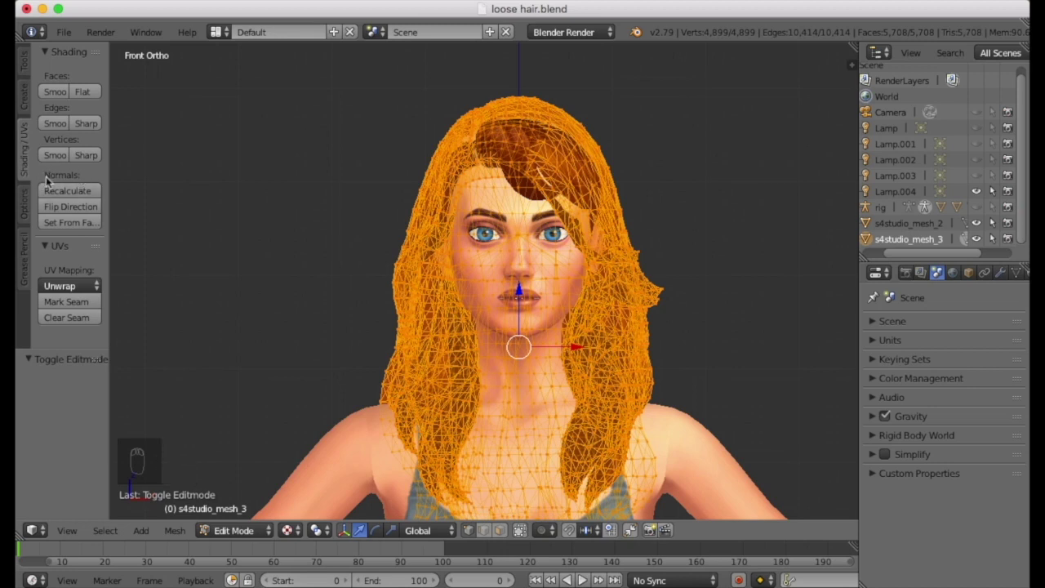
{"action": "left_click", "coordinate": [83, 204]}
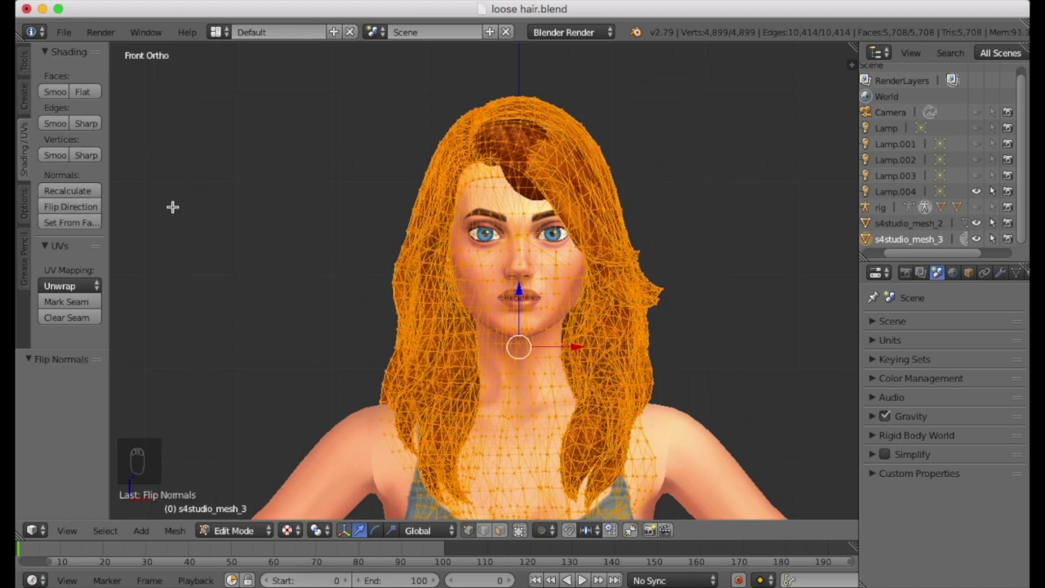
{"action": "key", "text": "t"}
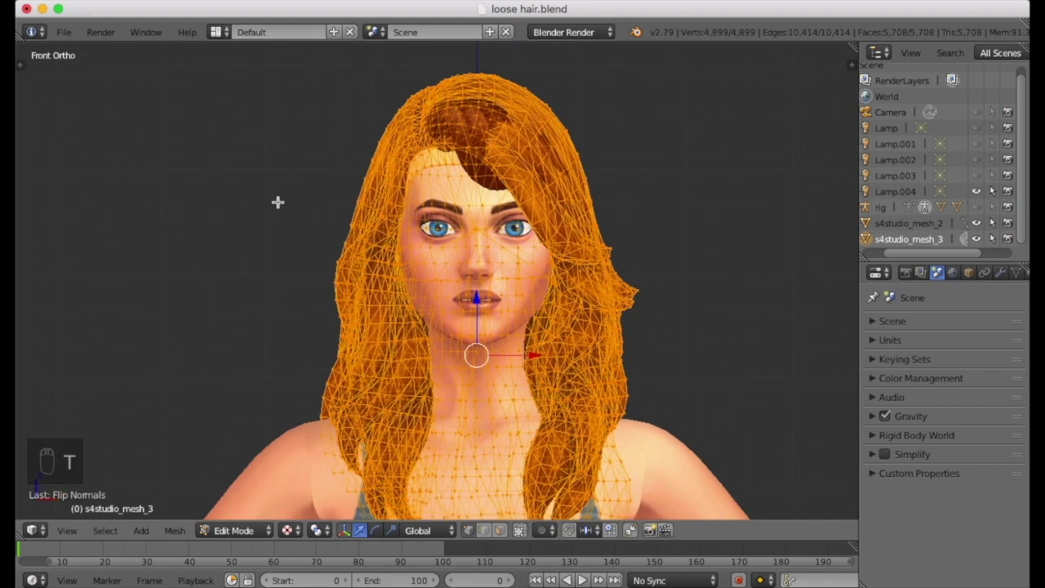
{"action": "key", "text": "Tab"}
{"action": "middle_click_drag", "start_coordinate": [257, 215], "coordinate": [118, 225]}
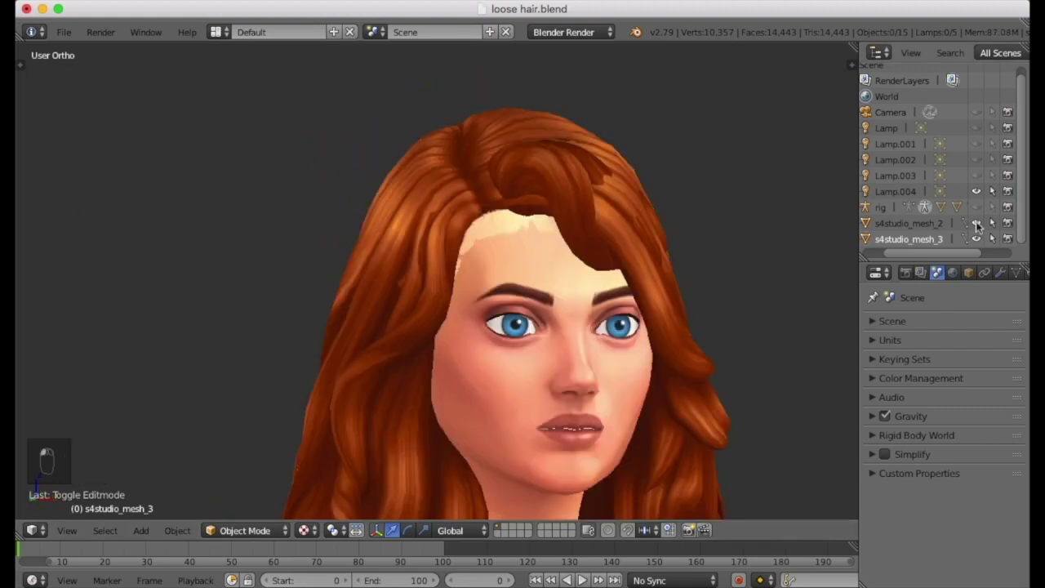
Step: Hide the bangs mesh s4studio_mesh_2 and open the loose hair mesh in Edit Mode
{"action": "left_click", "coordinate": [976, 222]}
{"action": "middle_click_drag", "start_coordinate": [546, 281], "coordinate": [463, 216]}
{"action": "mouse_move", "coordinate": [541, 271]}
{"action": "middle_mouse_down"}
{"action": "mouse_move", "coordinate": [534, 289]}
{"action": "mouse_move", "coordinate": [534, 266]}
{"action": "middle_mouse_up"}
{"action": "key", "text": "Tab"}
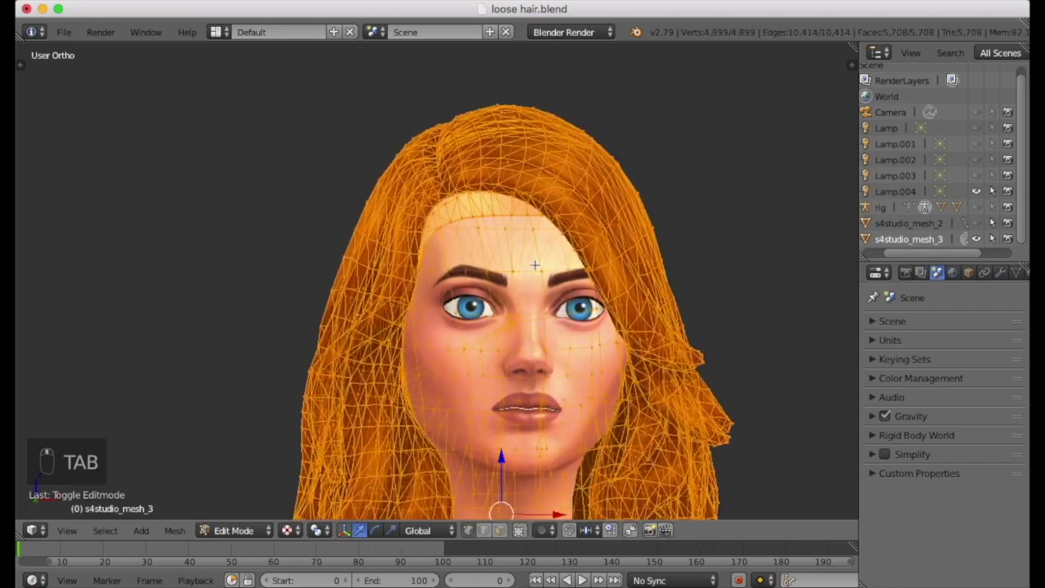
Step: Select only the linked hairline patch on the forehead of the loose hair and delete its vertices
{"action": "middle_click_drag", "start_coordinate": [519, 219], "coordinate": [566, 249]}
{"action": "middle_click_drag", "start_coordinate": [568, 382], "coordinate": [590, 363]}
{"action": "scroll", "coordinate": [501, 221], "scroll_direction": "up", "scroll_amount": 6}
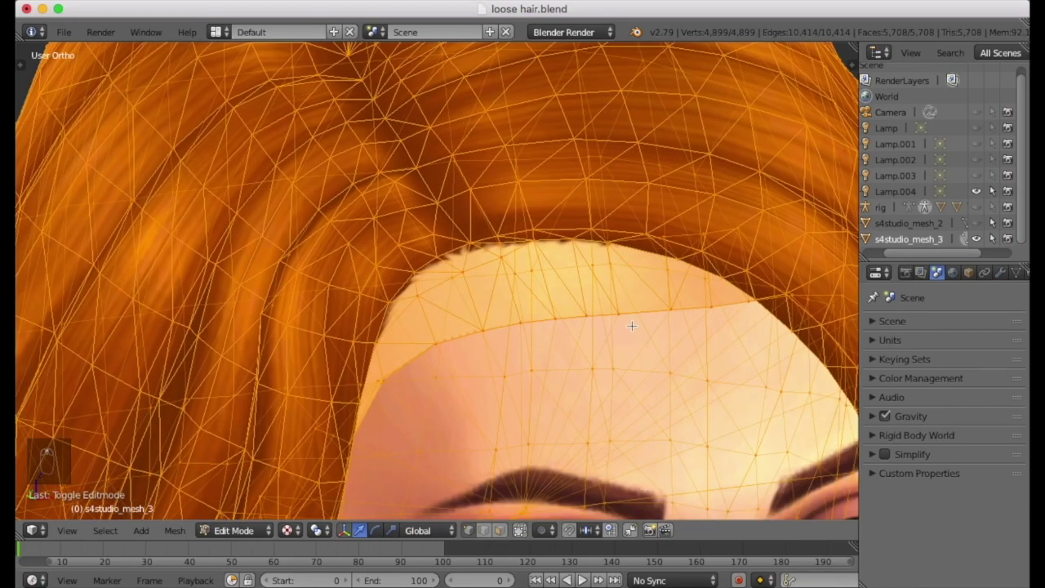
{"action": "key", "text": "a"}
{"action": "key", "text": "l"}
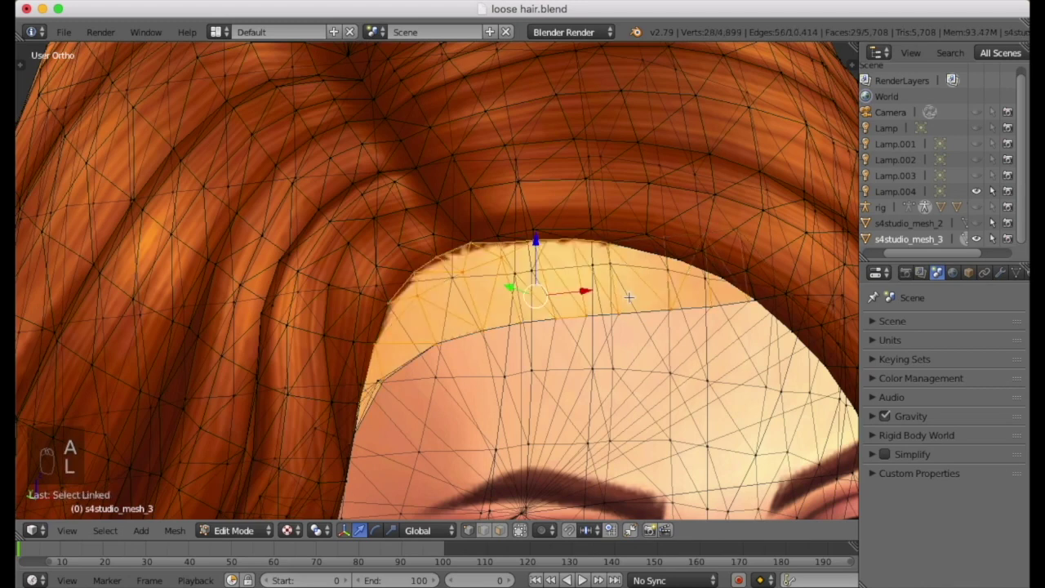
{"action": "middle_click_drag", "start_coordinate": [622, 367], "coordinate": [569, 150], "text": "shift"}
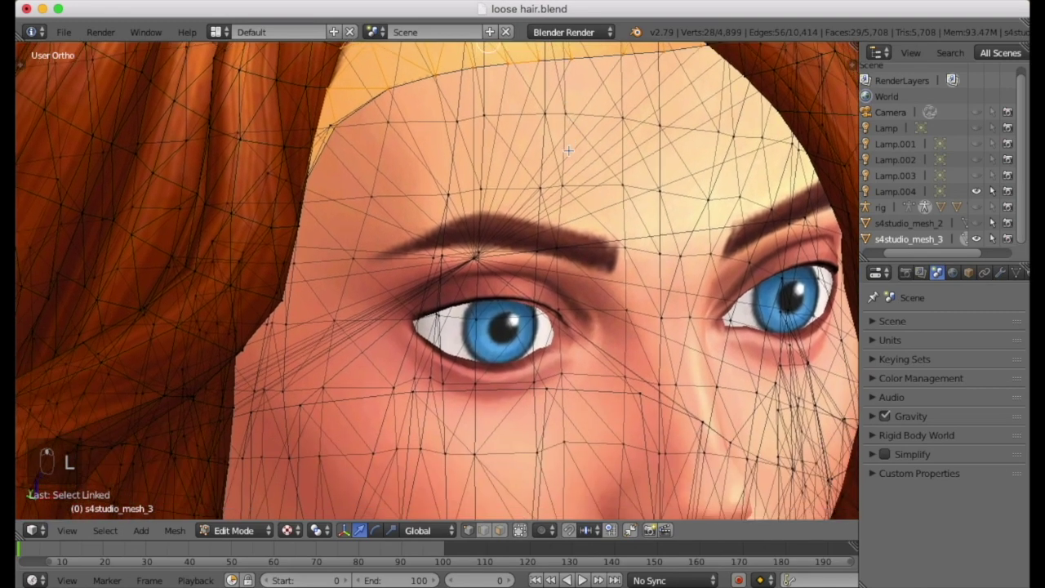
{"action": "key", "text": "x"}
{"action": "left_click", "coordinate": [550, 154]}
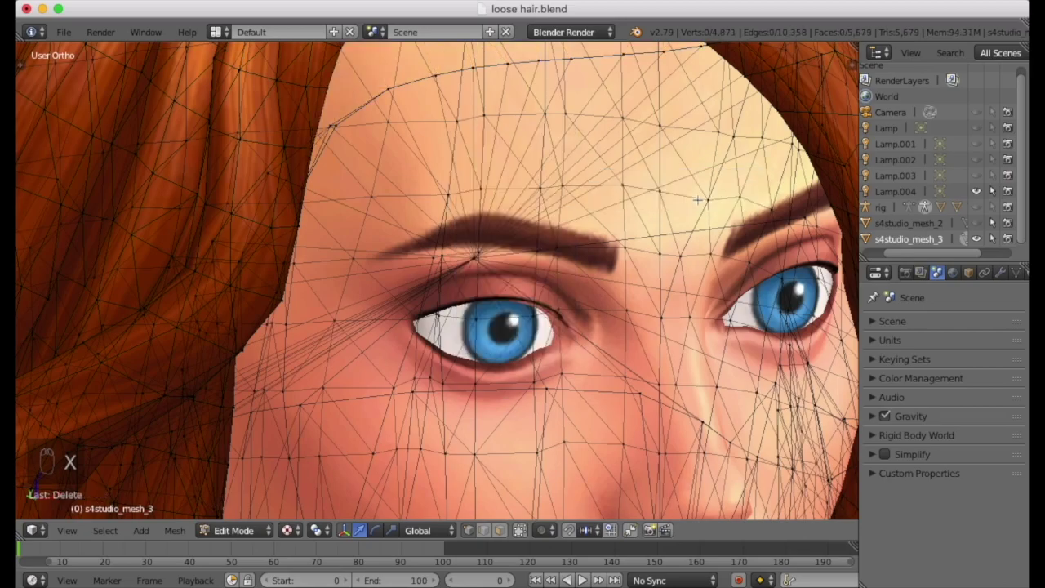
{"action": "middle_click_drag", "start_coordinate": [571, 163], "coordinate": [633, 194]}
{"action": "key", "text": "l"}
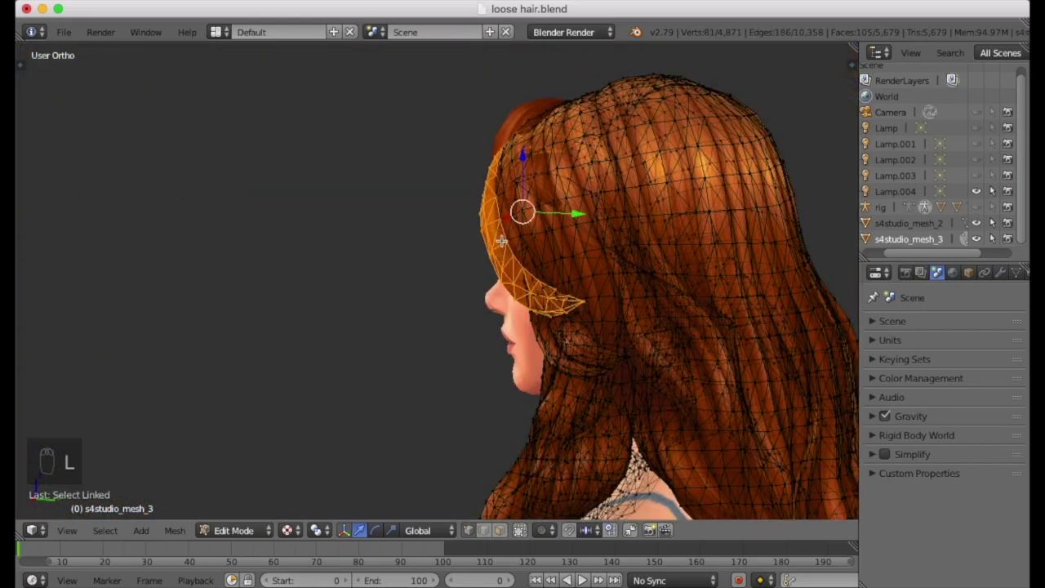
{"action": "middle_click_drag", "start_coordinate": [501, 240], "coordinate": [730, 255]}
{"action": "middle_click_drag", "start_coordinate": [590, 291], "coordinate": [593, 266]}
{"action": "key", "text": "a"}
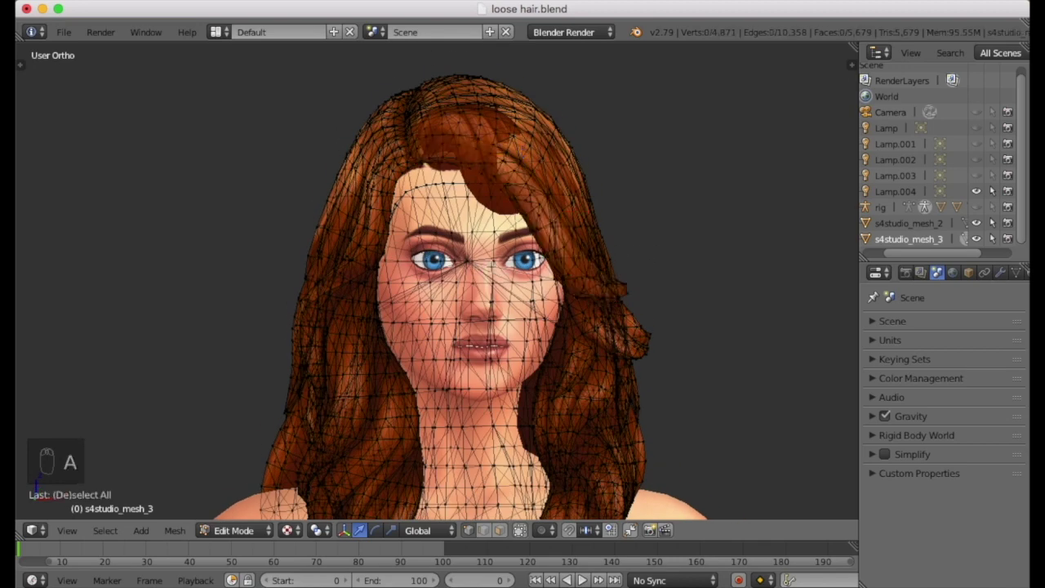
{"action": "key", "text": "a"}
{"action": "key", "text": "a"}
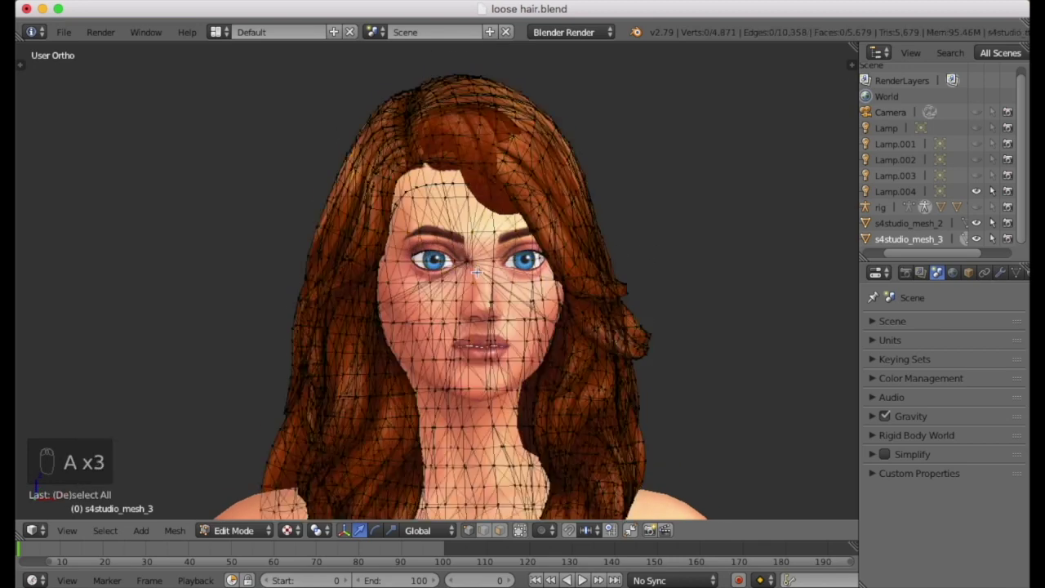
Step: Select the two small linked mesh pieces whose edges cross the face between the eyes and hide them
{"action": "key", "text": "l"}
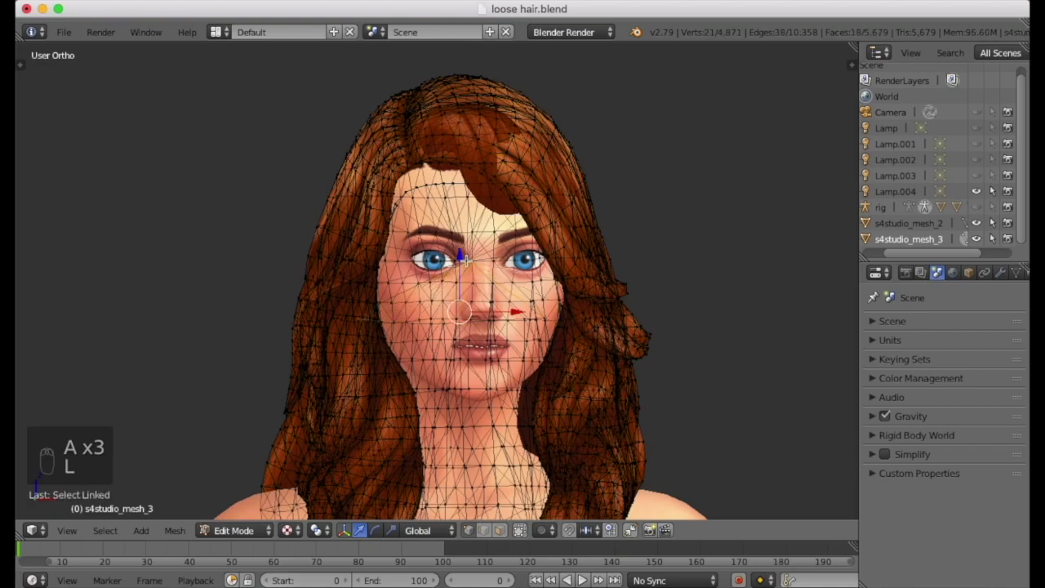
{"action": "key", "text": "l"}
{"action": "middle_click_drag", "start_coordinate": [457, 261], "coordinate": [590, 237]}
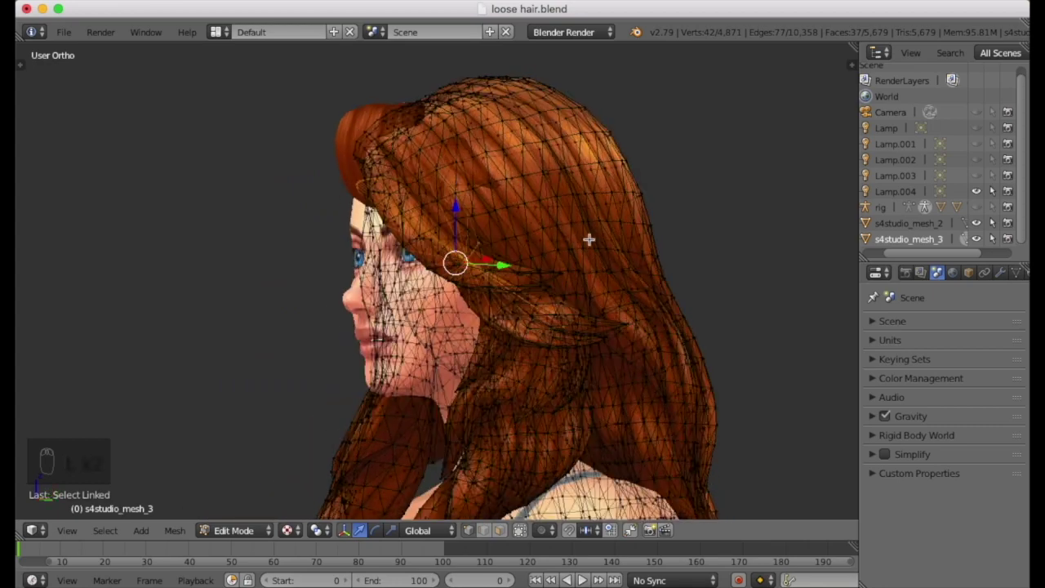
{"action": "middle_click_drag", "start_coordinate": [449, 255], "coordinate": [583, 240]}
{"action": "key", "text": "h"}
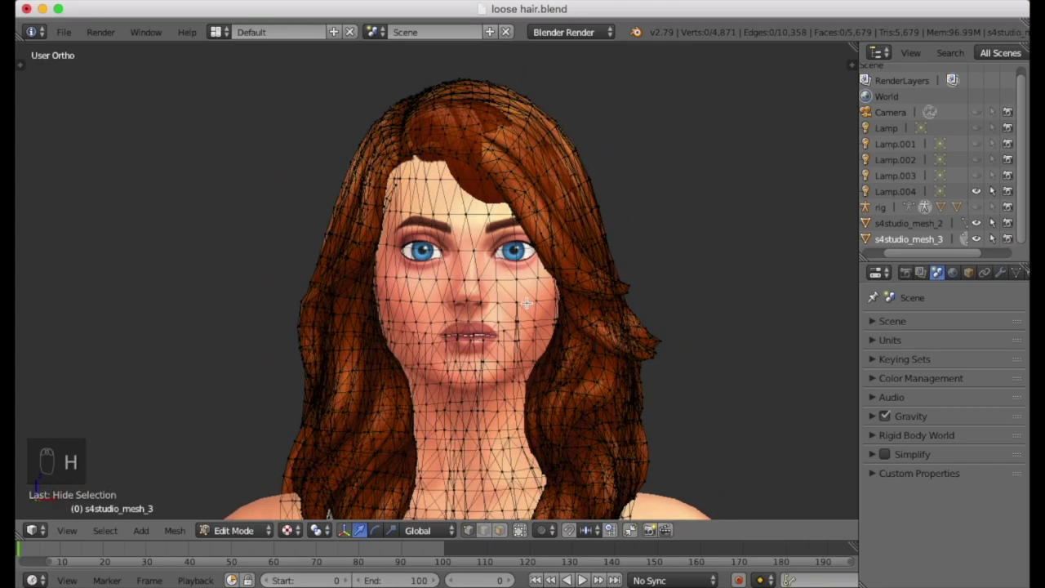
Step: Limit selection to visible geometry and select the linked strands of the front swoop that crosses the forehead beside the bangs
{"action": "middle_click_drag", "start_coordinate": [503, 283], "coordinate": [533, 247]}
{"action": "left_click", "coordinate": [521, 530]}
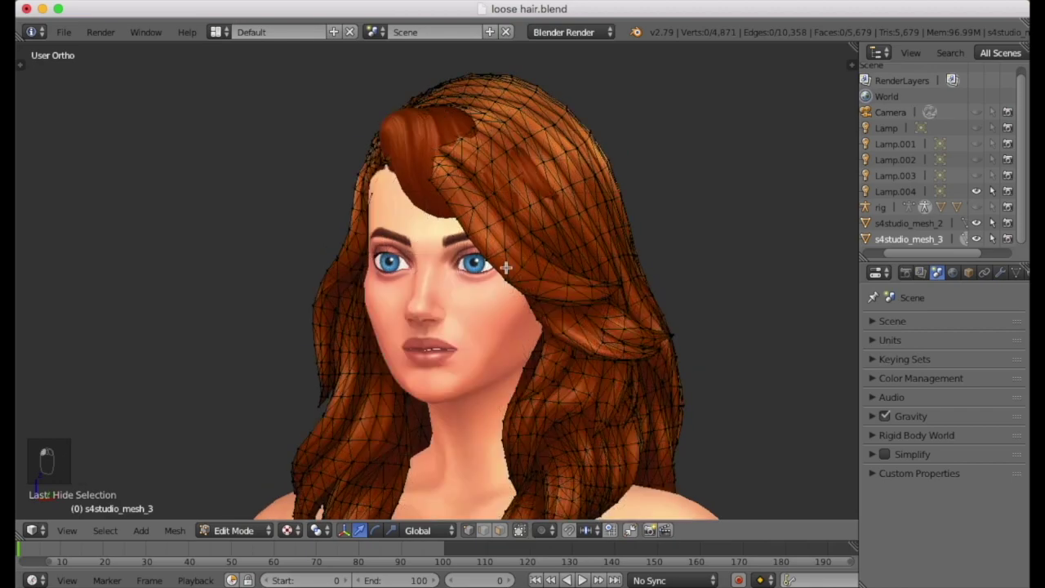
{"action": "key", "text": "l"}
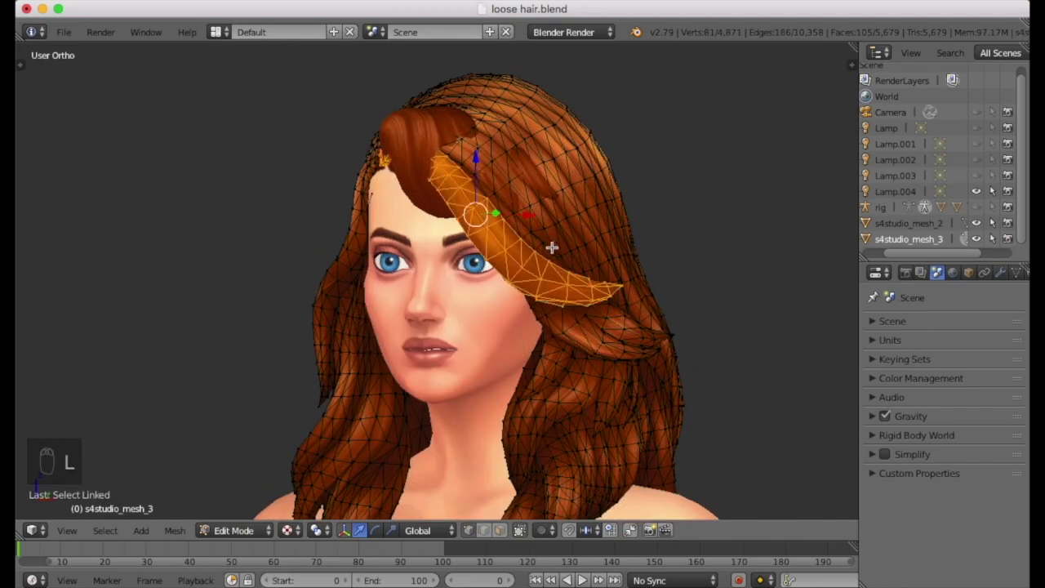
{"action": "key", "text": "l"}
{"action": "key", "text": "l"}
{"action": "key", "text": "l"}
{"action": "key", "text": "l"}
{"action": "key", "text": "l"}
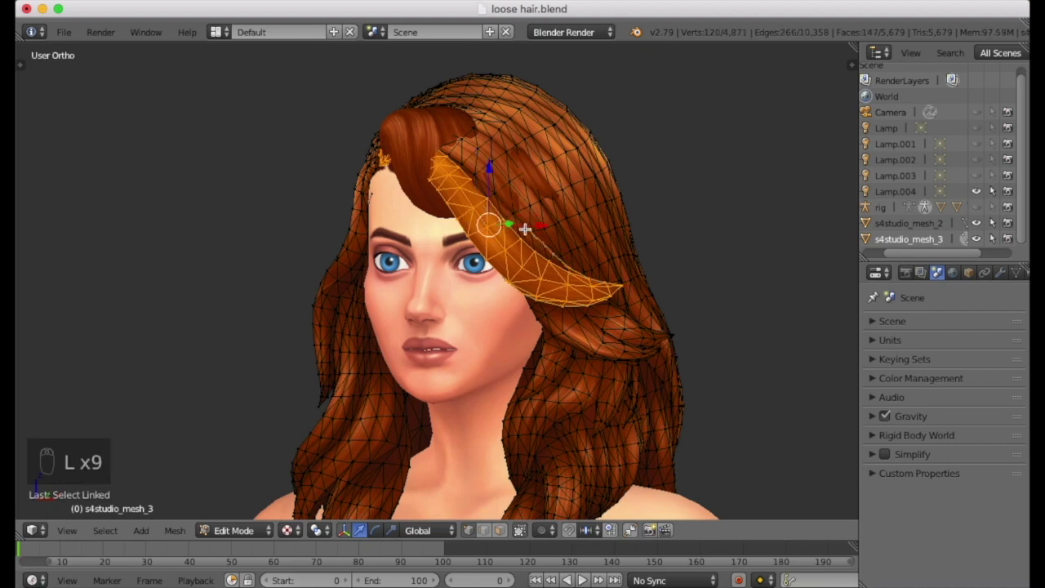
{"action": "middle_click_drag", "start_coordinate": [548, 231], "coordinate": [431, 246]}
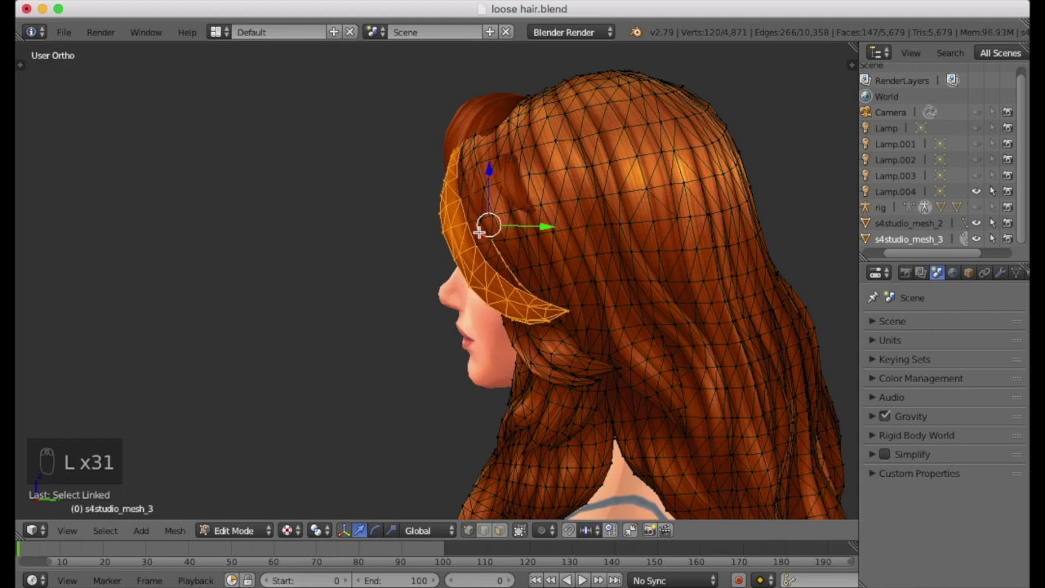
Step: Allow selecting through the mesh again and add another linked piece beneath the front swoop to the selection
{"action": "left_click", "coordinate": [522, 527]}
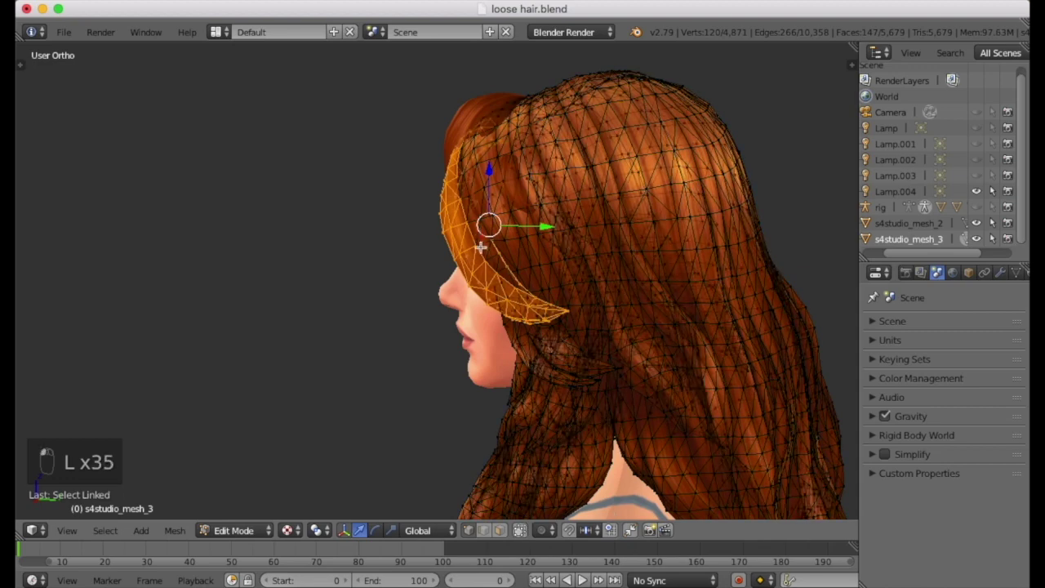
{"action": "key", "text": "l"}
{"action": "middle_click_drag", "start_coordinate": [326, 221], "coordinate": [512, 195]}
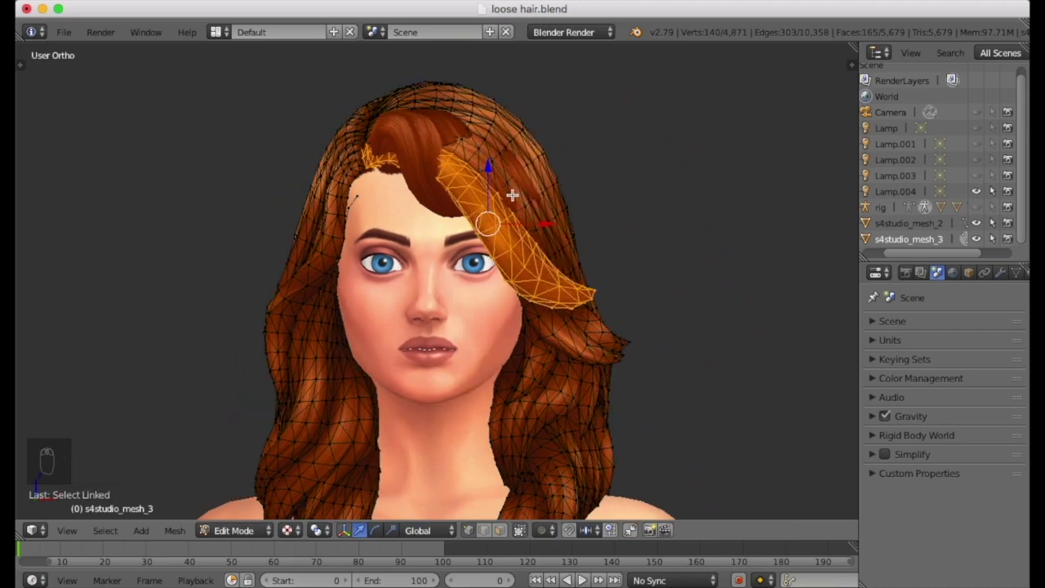
Step: Delete the selected front swoop pieces, along with the remaining linked strands that sweep from the forehead past the ear
{"action": "key", "text": "x"}
{"action": "left_click", "coordinate": [513, 198]}
{"action": "middle_click_drag", "start_coordinate": [517, 147], "coordinate": [413, 142]}
{"action": "key", "text": "l"}
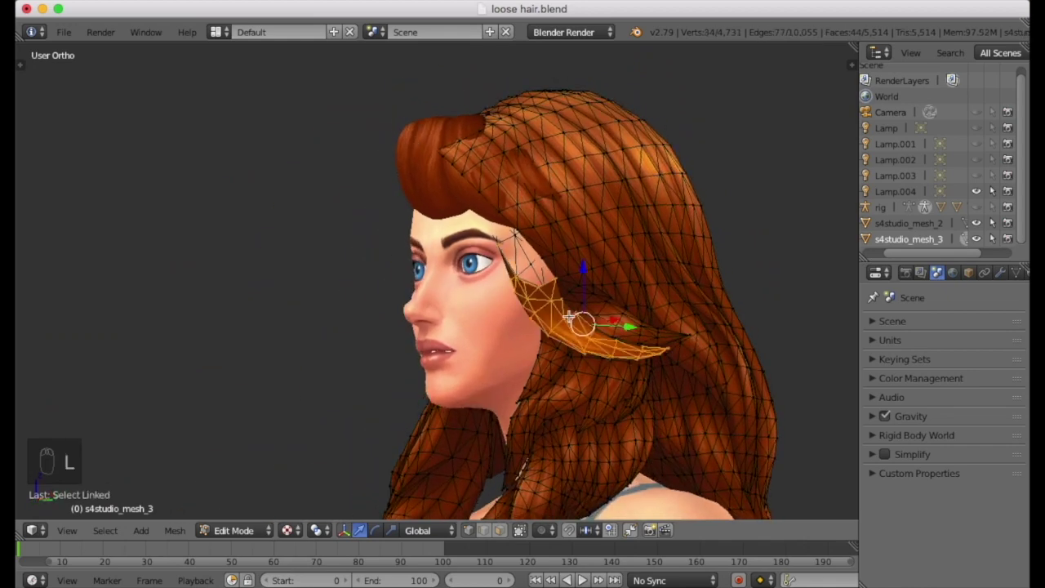
{"action": "key", "text": "l"}
{"action": "middle_click_drag", "start_coordinate": [679, 309], "coordinate": [552, 295]}
{"action": "key", "text": "l"}
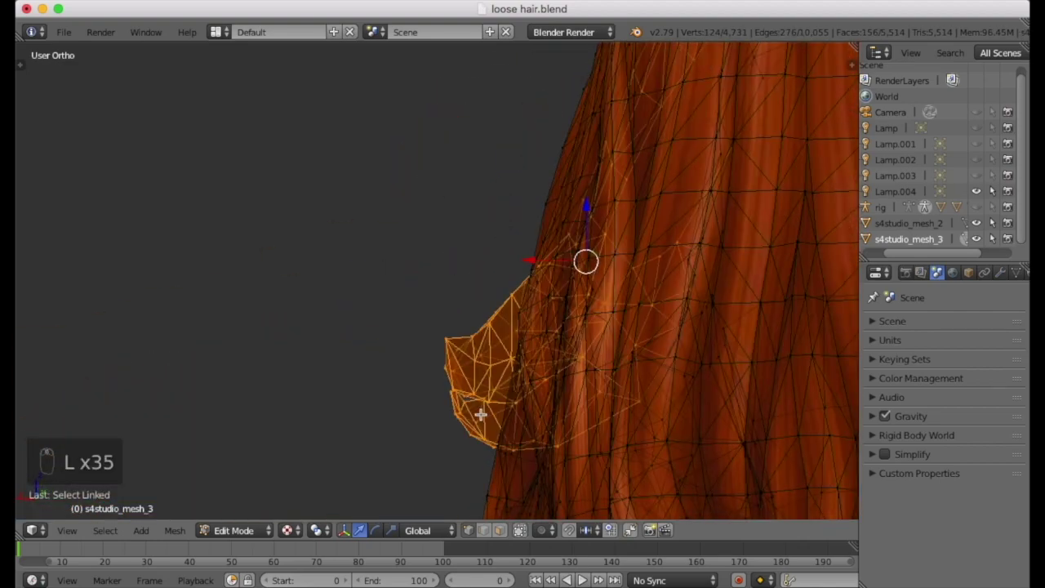
{"action": "middle_click_drag", "start_coordinate": [462, 362], "coordinate": [559, 373]}
{"action": "scroll", "coordinate": [559, 373], "scroll_direction": "down", "scroll_amount": 4}
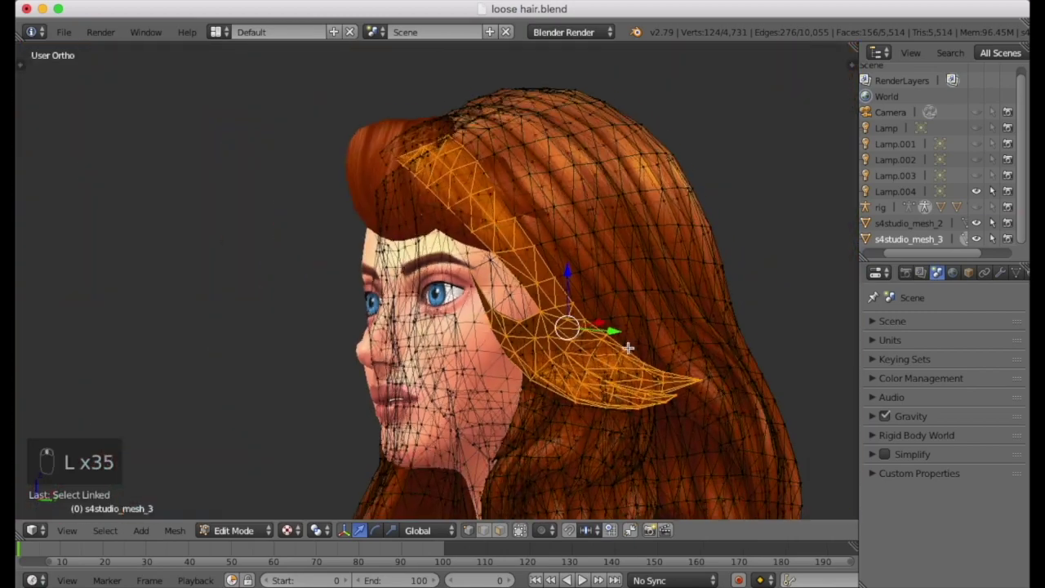
{"action": "key", "text": "x"}
{"action": "left_click", "coordinate": [571, 360]}
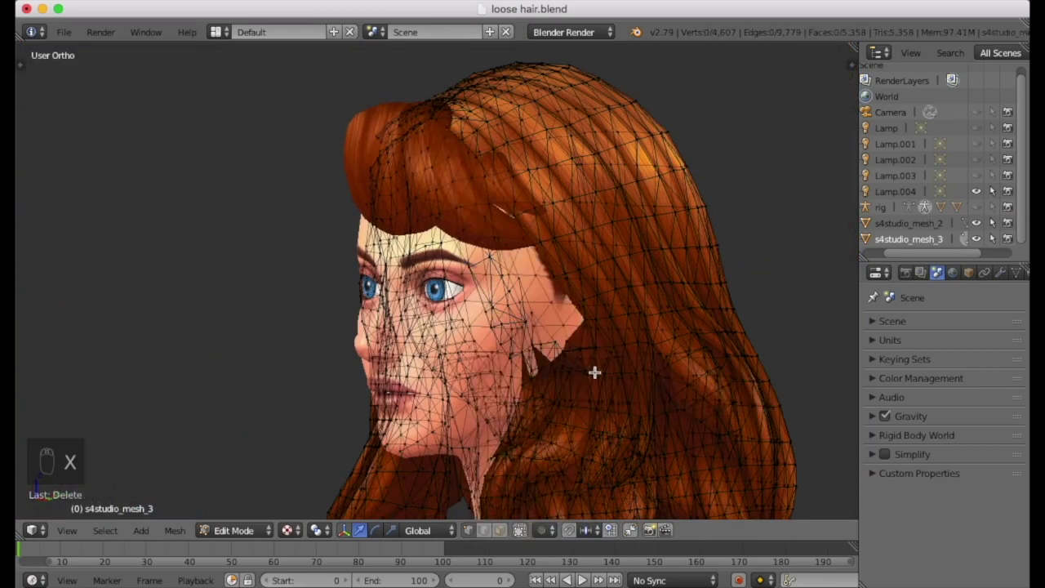
Step: Select the whole visible loose hair mesh, remove its duplicate vertices, and clear the selection
{"action": "middle_click_drag", "start_coordinate": [574, 362], "coordinate": [486, 342]}
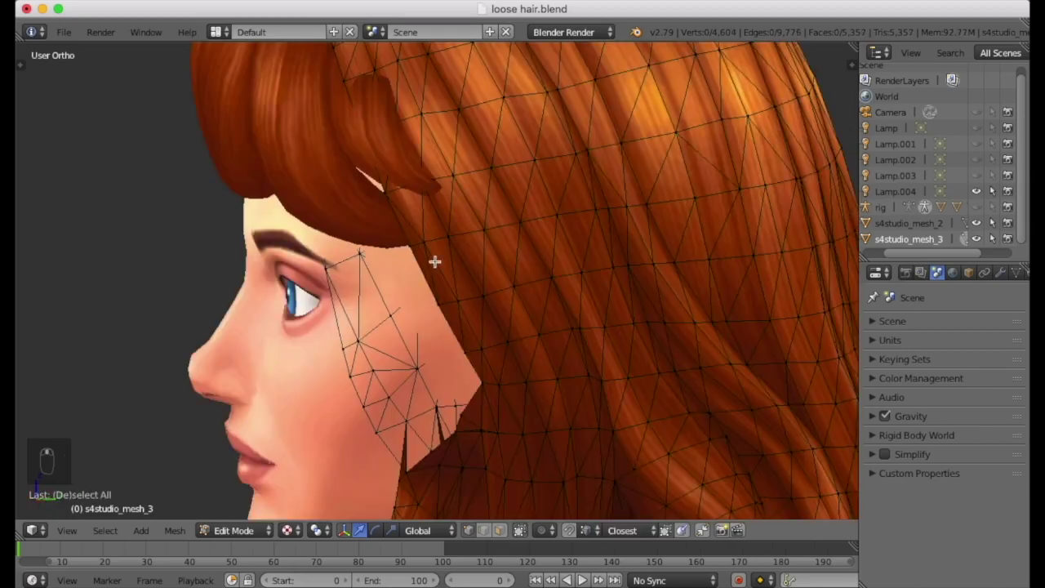
{"action": "mouse_move", "coordinate": [434, 261]}
{"action": "middle_mouse_down"}
{"action": "mouse_move", "coordinate": [482, 275]}
{"action": "mouse_move", "coordinate": [427, 271]}
{"action": "middle_mouse_up"}
{"action": "middle_click_drag", "start_coordinate": [322, 184], "coordinate": [311, 317]}
{"action": "middle_click_drag", "start_coordinate": [306, 199], "coordinate": [552, 269]}
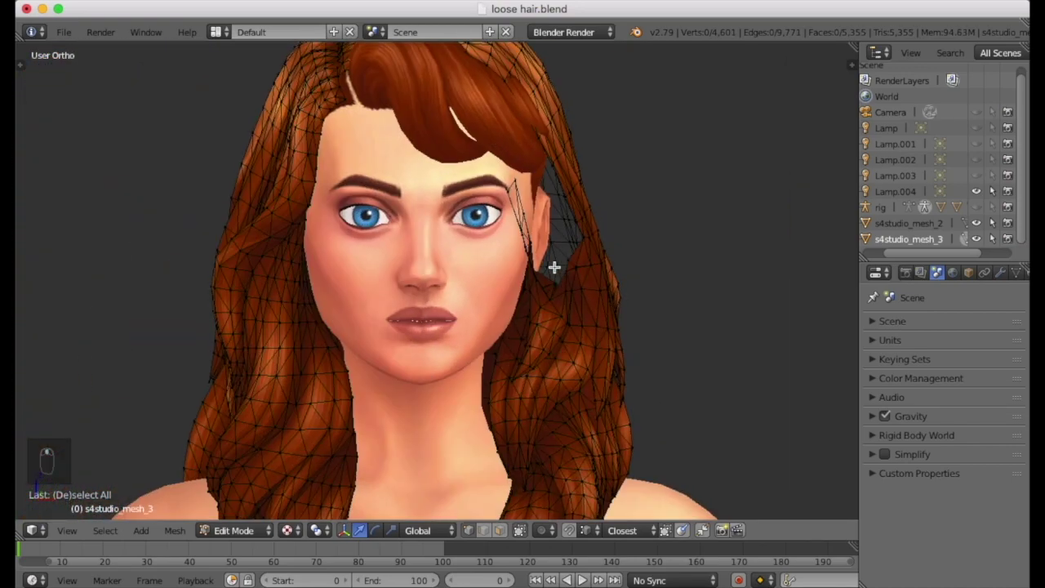
{"action": "key", "text": "a"}
{"action": "key", "text": "w"}
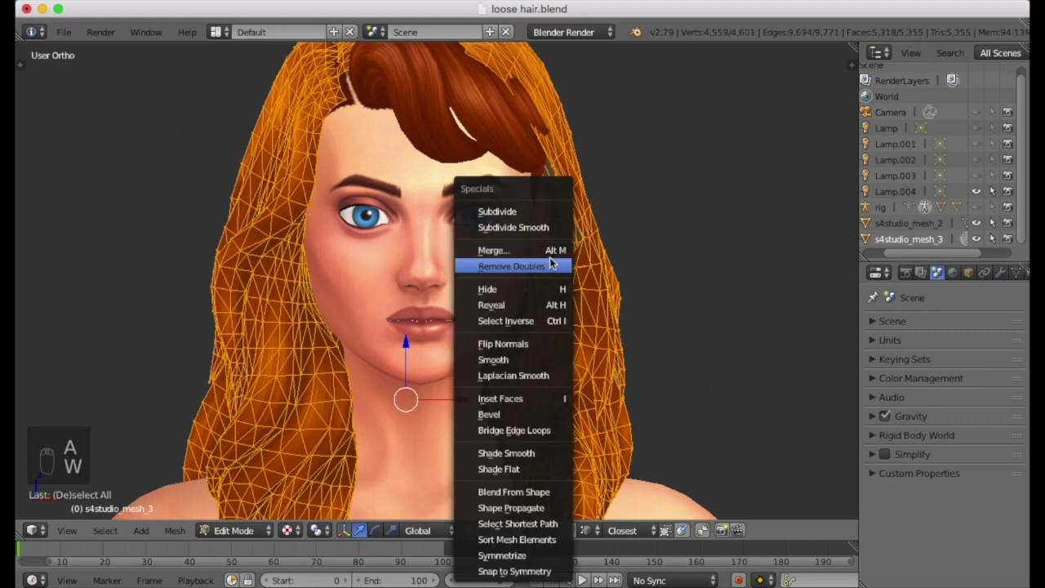
{"action": "left_click", "coordinate": [551, 264]}
{"action": "key", "text": "a"}
Step: Check which parts of the loose hair are connected by selecting its linked geometry, and clear the selection
{"action": "middle_click_drag", "start_coordinate": [590, 264], "coordinate": [455, 276]}
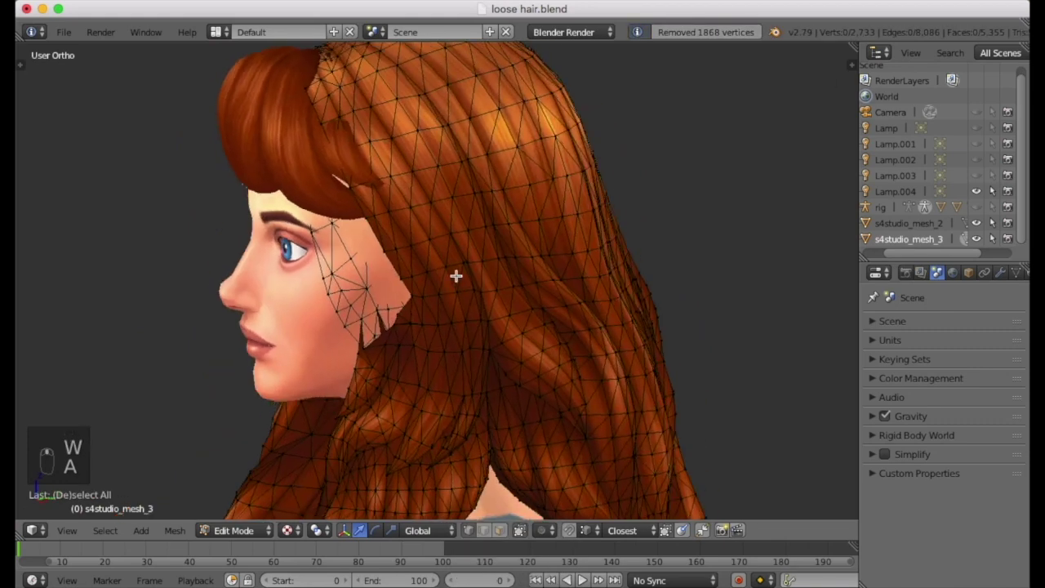
{"action": "middle_click_drag", "start_coordinate": [506, 329], "coordinate": [490, 304]}
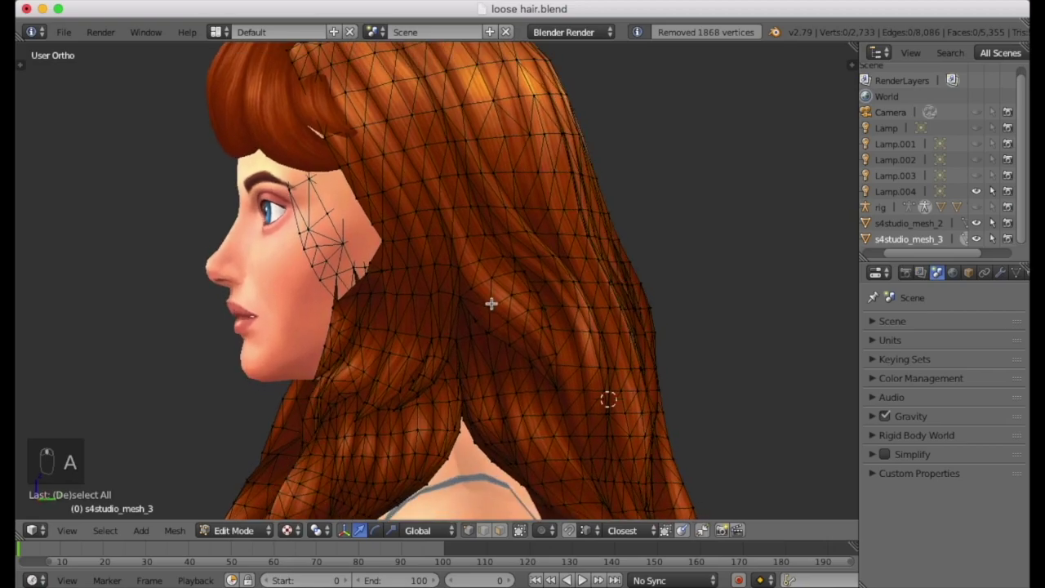
{"action": "key", "text": "l"}
{"action": "middle_click_drag", "start_coordinate": [606, 287], "coordinate": [46, 292]}
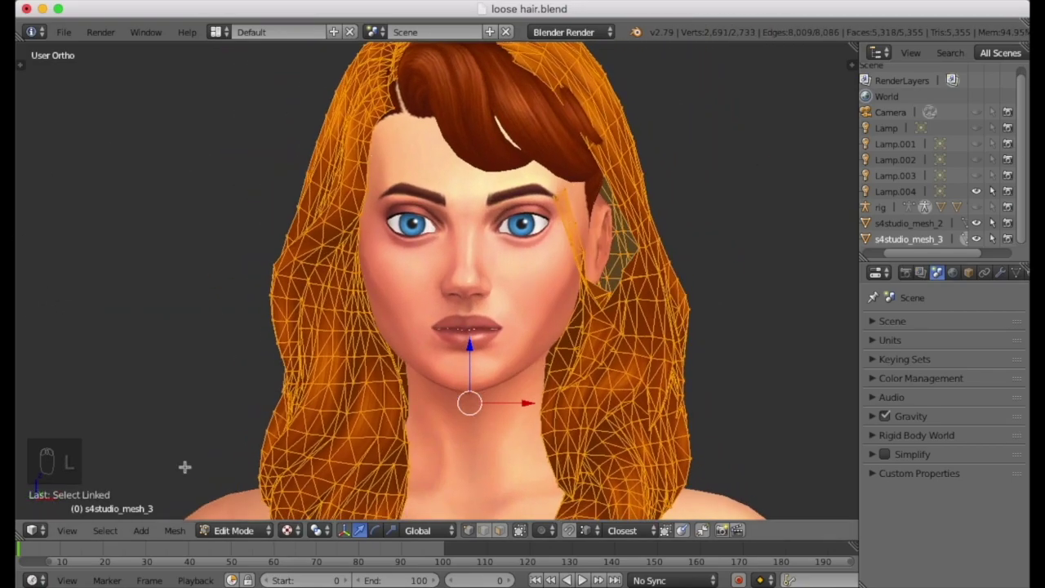
{"action": "middle_click_drag", "start_coordinate": [625, 95], "coordinate": [347, 235]}
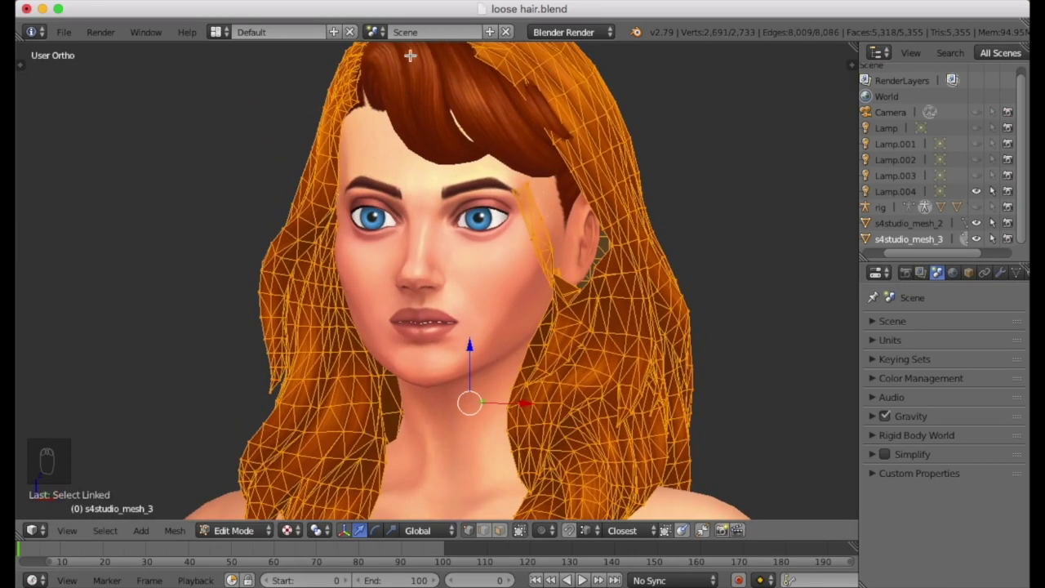
{"action": "mouse_move", "coordinate": [446, 266]}
{"action": "middle_mouse_down"}
{"action": "mouse_move", "coordinate": [399, 272]}
{"action": "mouse_move", "coordinate": [457, 259]}
{"action": "middle_mouse_up"}
{"action": "key", "text": "a"}
Step: Select a single edge of the loose hair at the character's right temple and enable proportional editing
{"action": "middle_click_drag", "start_coordinate": [374, 242], "coordinate": [474, 182]}
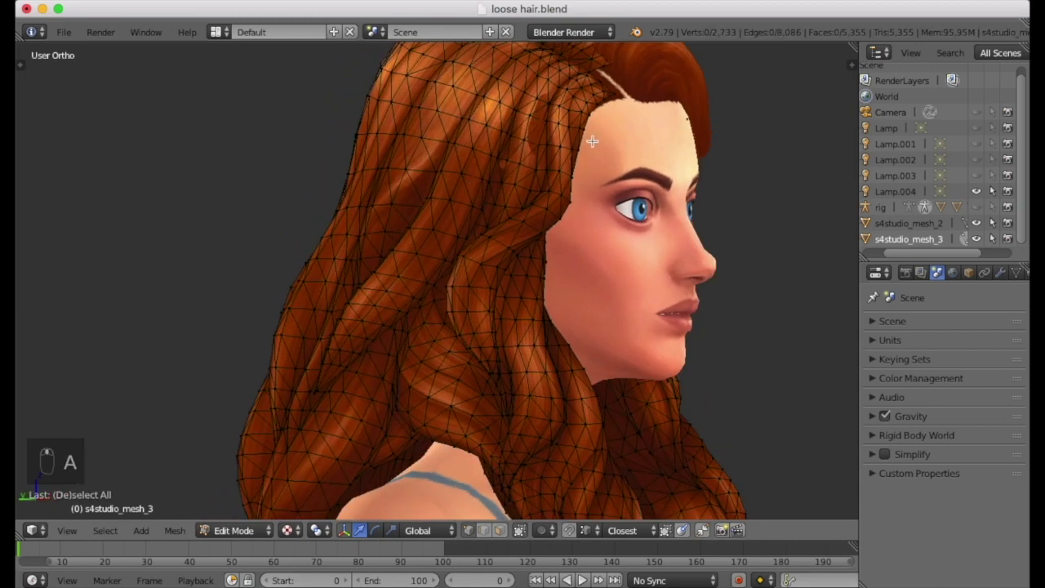
{"action": "middle_click_drag", "start_coordinate": [591, 140], "coordinate": [568, 167]}
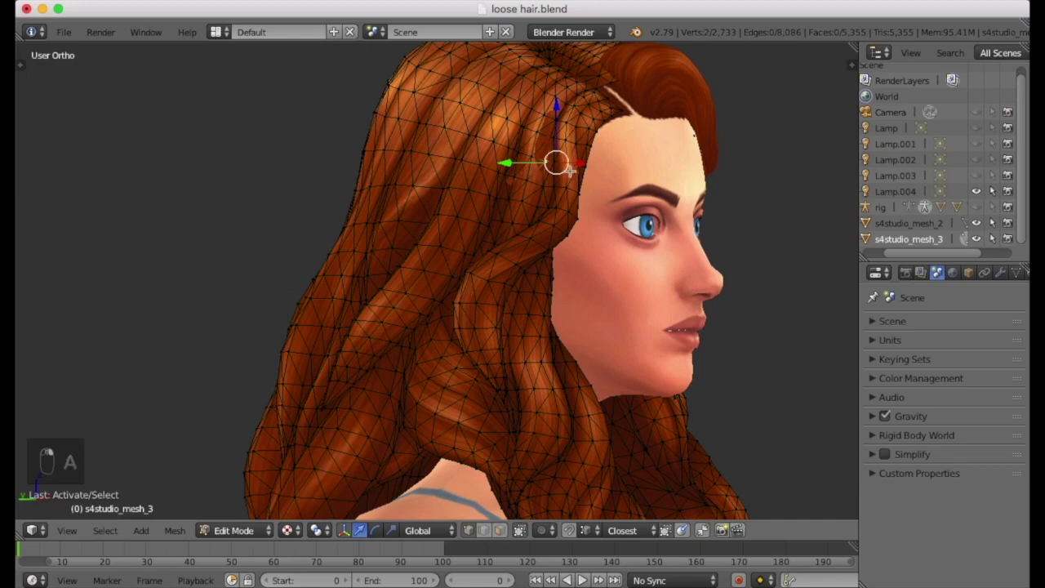
{"action": "key", "text": "a"}
{"action": "scroll", "coordinate": [553, 210], "scroll_direction": "up", "scroll_amount": 3}
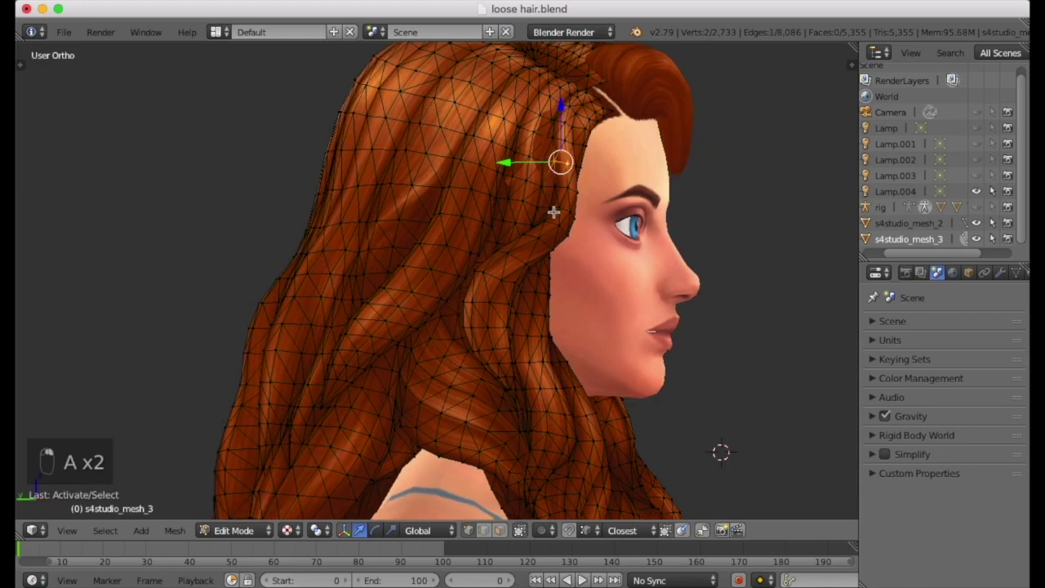
{"action": "left_click", "coordinate": [569, 530]}
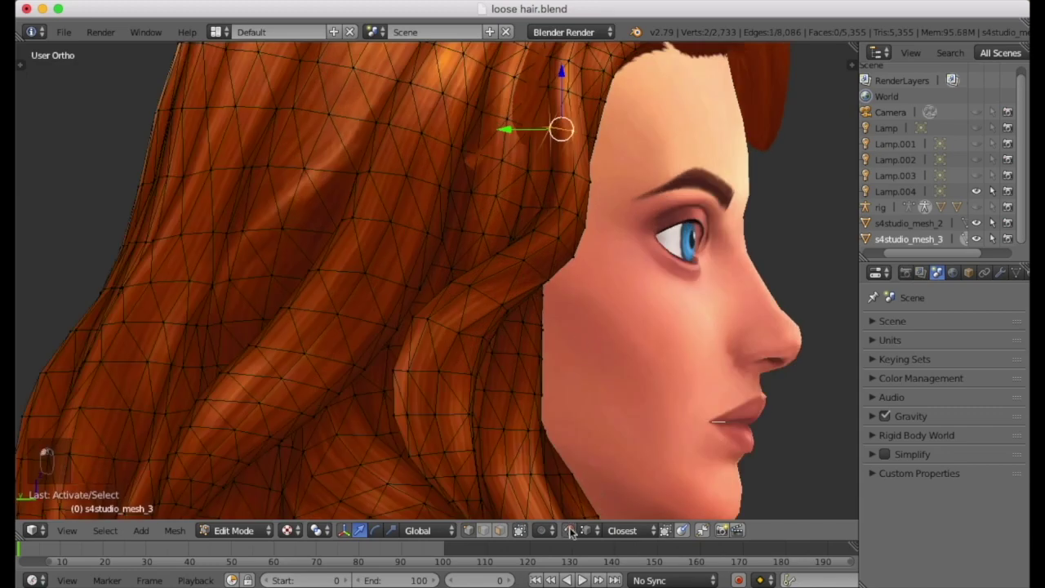
{"action": "left_click", "coordinate": [543, 533]}
{"action": "left_click", "coordinate": [563, 498]}
{"action": "left_click", "coordinate": [542, 530]}
{"action": "left_click", "coordinate": [569, 466]}
{"action": "scroll", "coordinate": [532, 237], "scroll_direction": "down", "scroll_amount": 2}
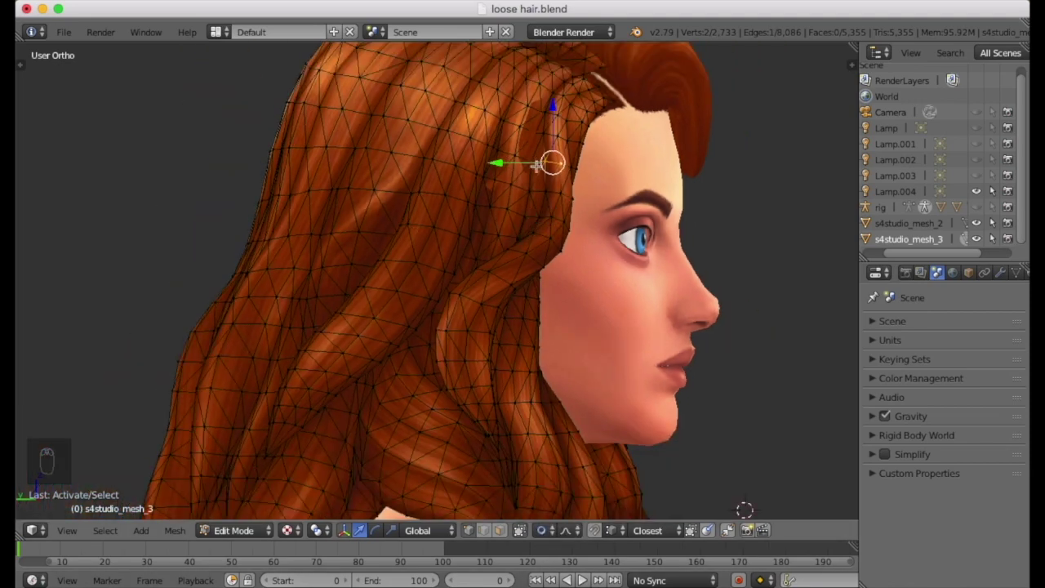
Step: Pull the selected temple edge backward and upward off the bangs' hairline, using a smooth proportional size of about 0.18
{"action": "key", "text": "g"}
{"action": "scroll", "coordinate": [541, 181], "scroll_direction": "up", "scroll_amount": 20}
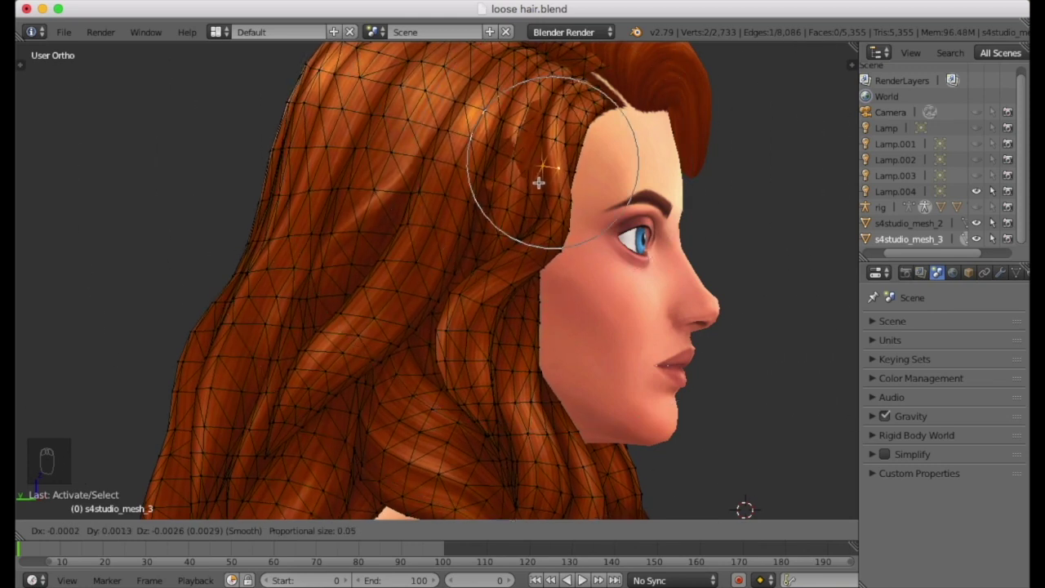
{"action": "scroll", "coordinate": [517, 178], "scroll_direction": "down", "scroll_amount": 9}
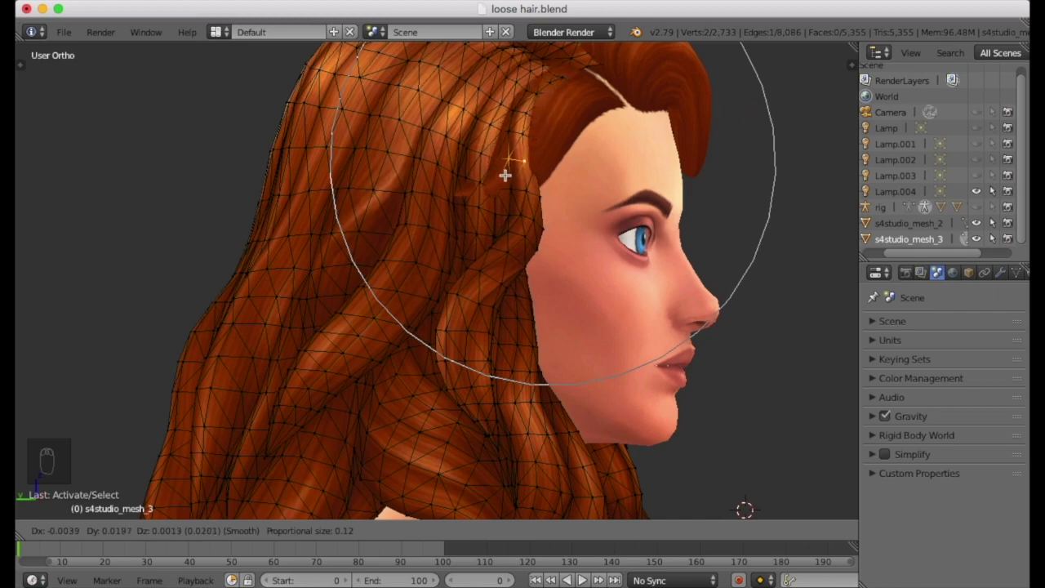
{"action": "scroll", "coordinate": [493, 175], "scroll_direction": "down", "scroll_amount": 4}
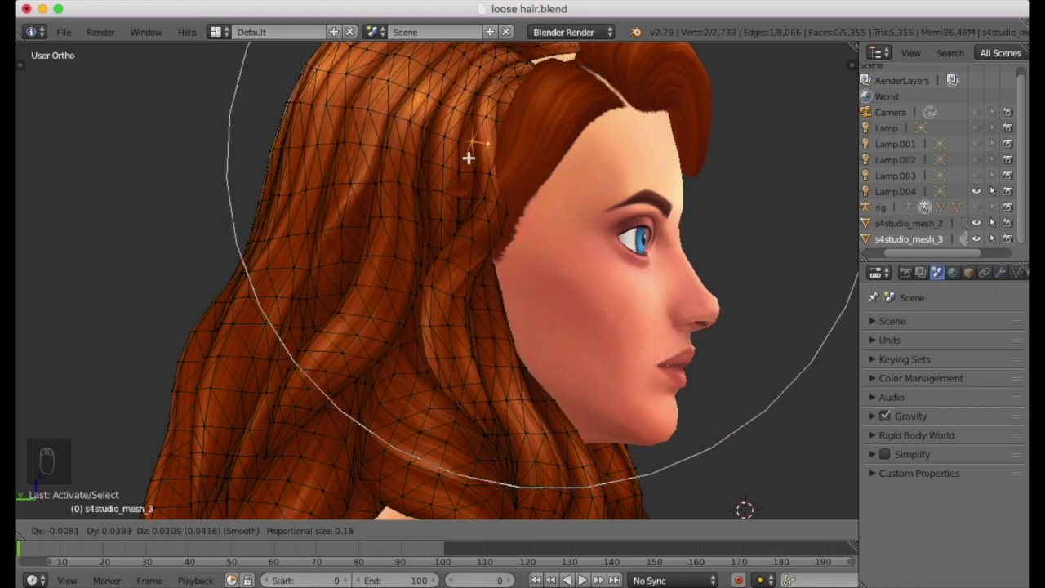
{"action": "left_click", "coordinate": [468, 157]}
{"action": "middle_click_drag", "start_coordinate": [460, 143], "coordinate": [517, 182]}
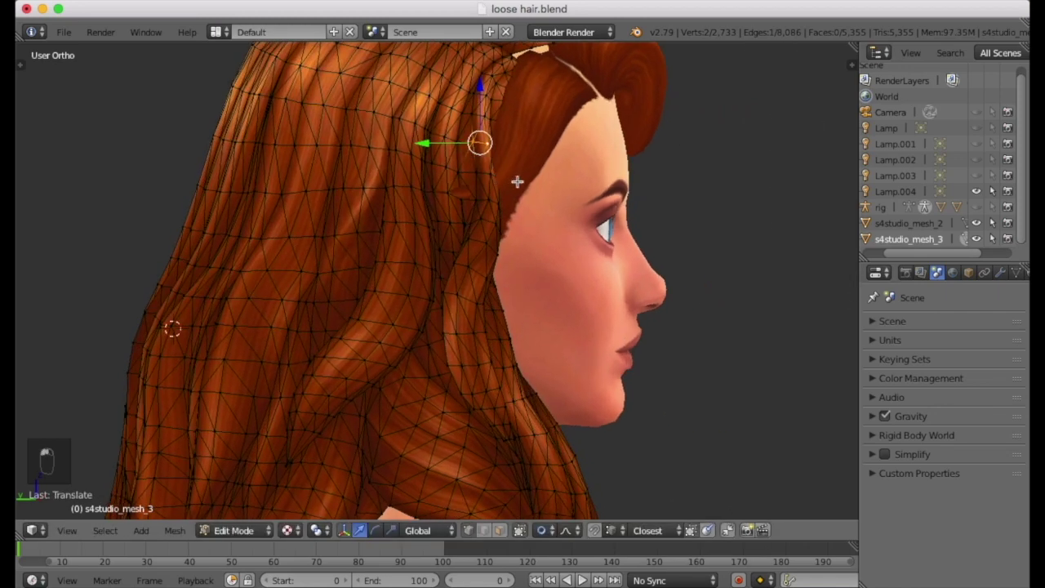
{"action": "key", "text": "g"}
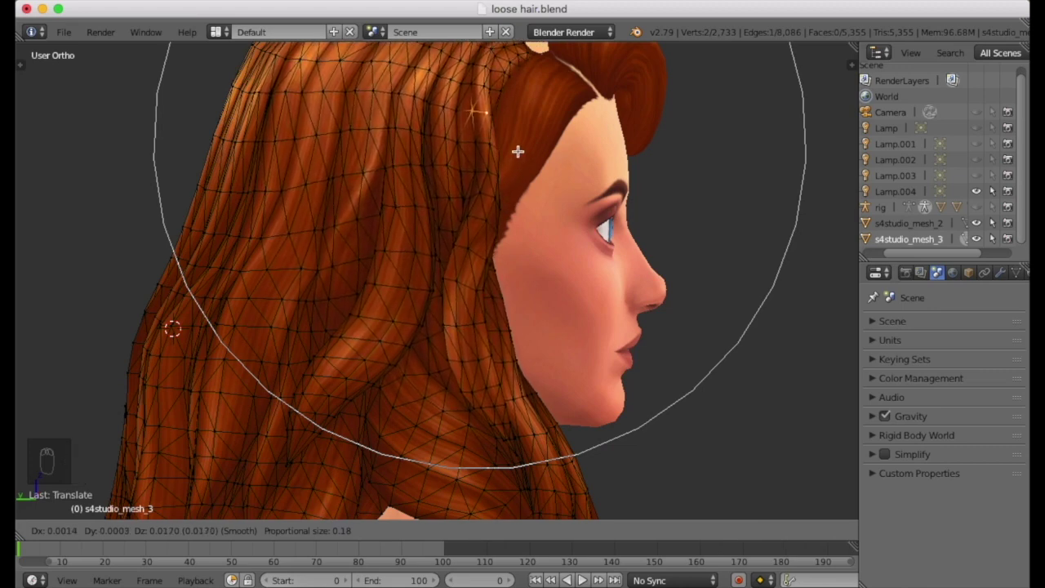
{"action": "left_click", "coordinate": [517, 152]}
Step: Select two vertices at the hair parting and move them about 0.0074 along X with a proportional size of 0.08
{"action": "middle_click_drag", "start_coordinate": [515, 154], "coordinate": [539, 219]}
{"action": "scroll", "coordinate": [359, 151], "scroll_direction": "down", "scroll_amount": 3}
{"action": "scroll", "coordinate": [538, 219], "scroll_direction": "up", "scroll_amount": 6}
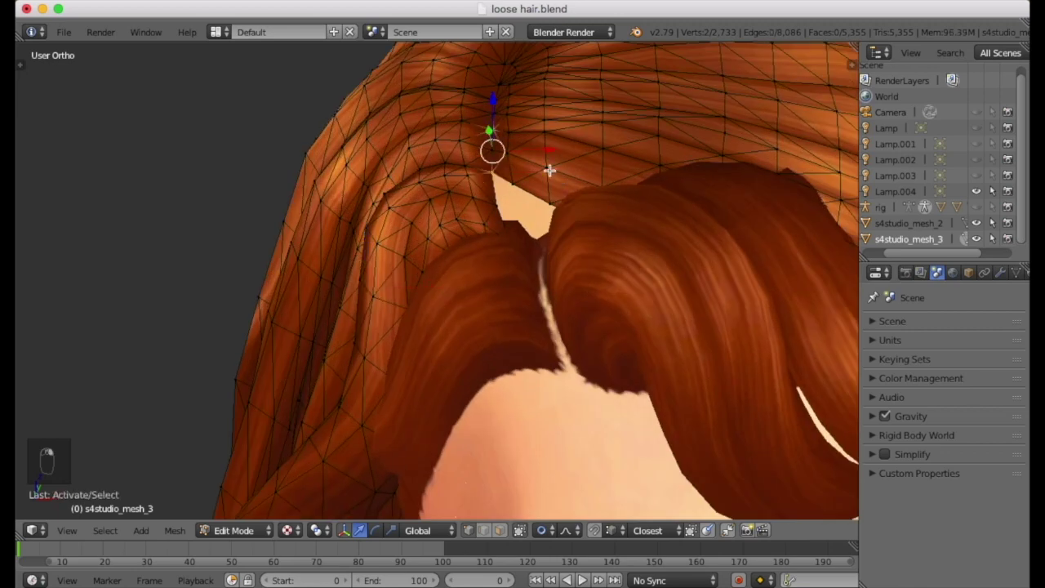
{"action": "key", "text": "g"}
{"action": "key", "text": "x"}
{"action": "scroll", "coordinate": [546, 150], "scroll_direction": "down", "scroll_amount": 5}
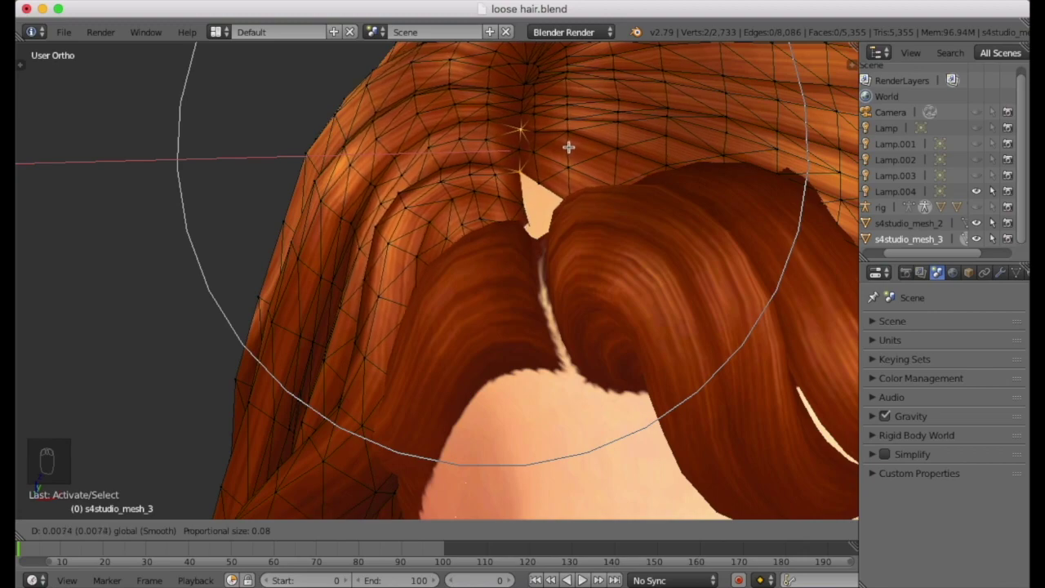
{"action": "left_click", "coordinate": [569, 147]}
Step: Select the row of loose hair vertices bordering the bangs above the right temple and delete it
{"action": "middle_click_drag", "start_coordinate": [567, 147], "coordinate": [631, 272]}
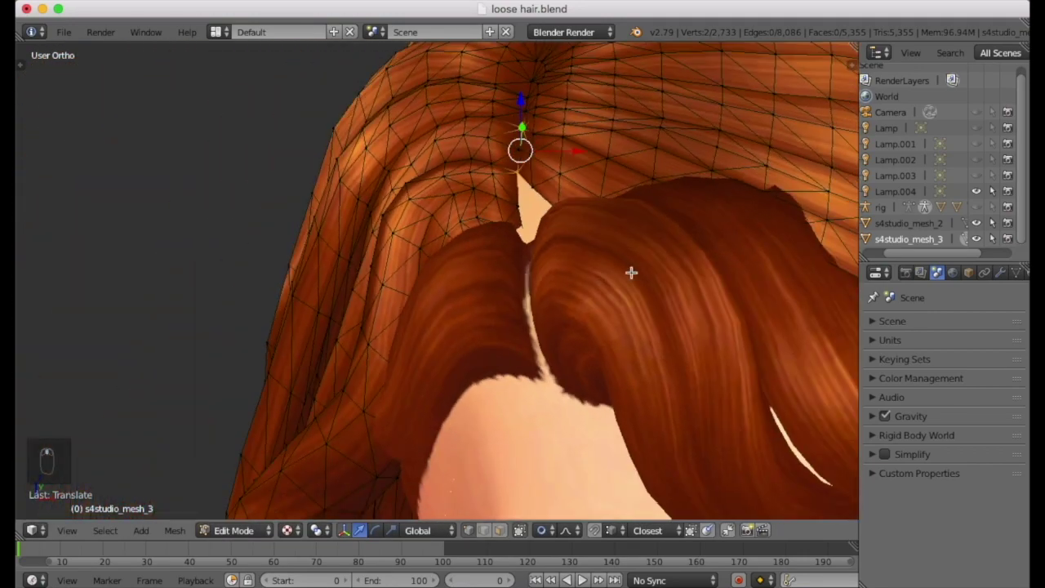
{"action": "middle_click_drag", "start_coordinate": [544, 218], "coordinate": [611, 238]}
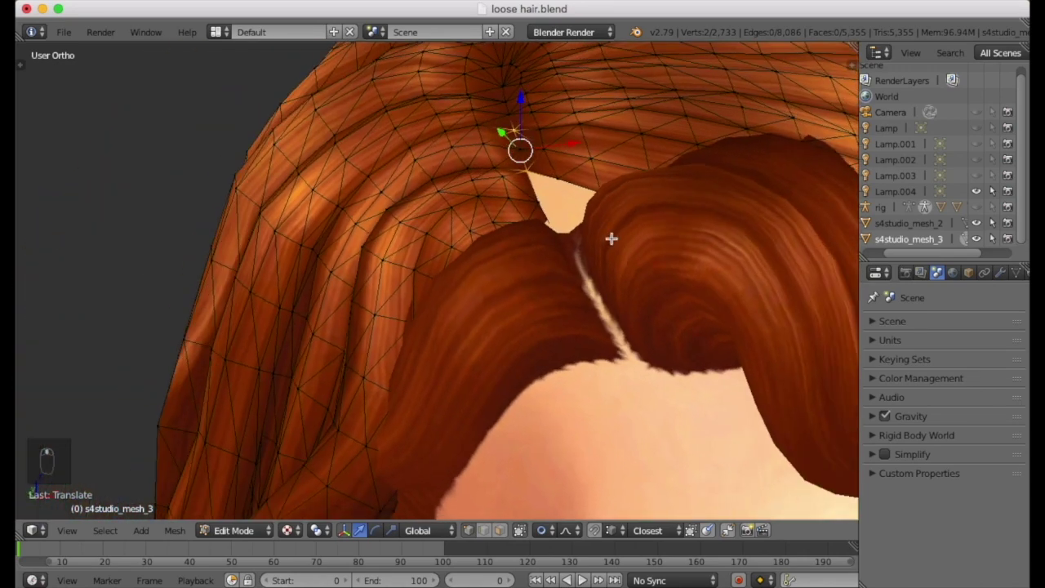
{"action": "mouse_move", "coordinate": [664, 217]}
{"action": "middle_mouse_down"}
{"action": "mouse_move", "coordinate": [648, 201]}
{"action": "mouse_move", "coordinate": [693, 203]}
{"action": "mouse_move", "coordinate": [671, 215]}
{"action": "middle_mouse_up"}
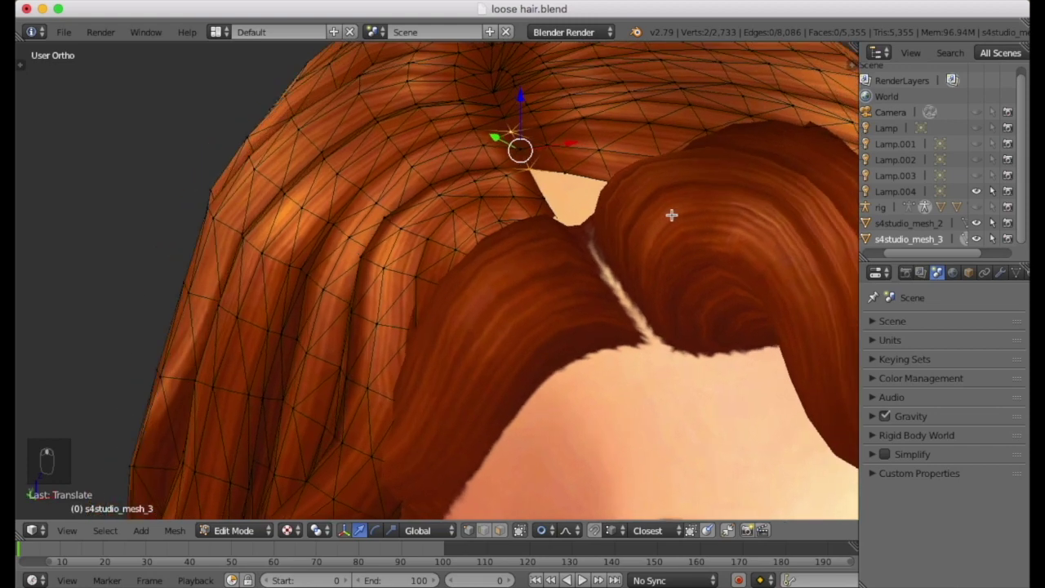
{"action": "middle_click_drag", "start_coordinate": [518, 262], "coordinate": [561, 299]}
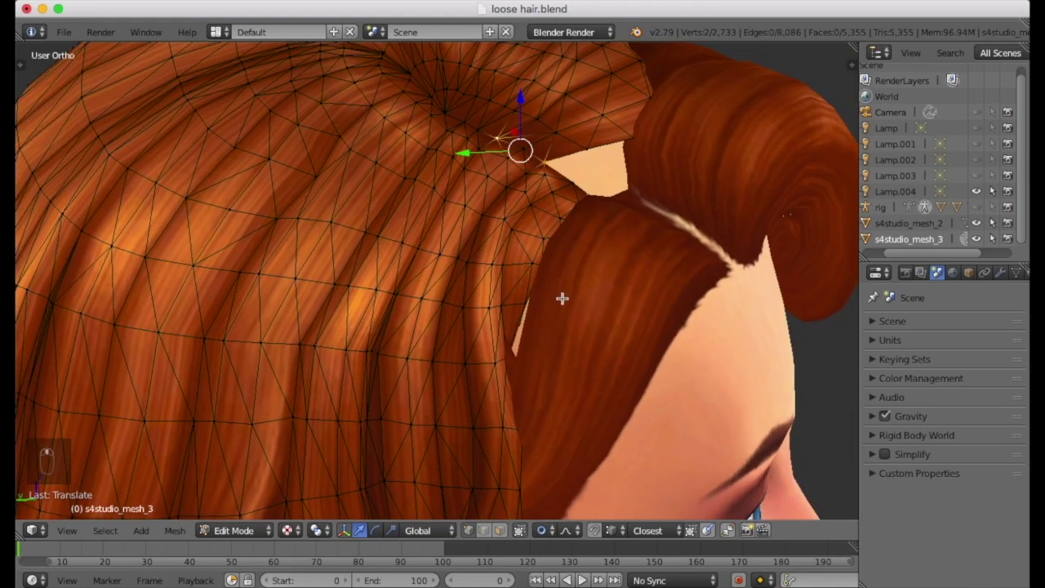
{"action": "mouse_move", "coordinate": [561, 299]}
{"action": "left_mouse_down"}
{"action": "mouse_move", "coordinate": [530, 315]}
{"action": "mouse_move", "coordinate": [543, 236]}
{"action": "mouse_move", "coordinate": [590, 198]}
{"action": "left_mouse_up"}
{"action": "right_click", "coordinate": [590, 198]}
{"action": "middle_click_drag", "start_coordinate": [571, 422], "coordinate": [497, 317]}
{"action": "key", "text": "x"}
{"action": "left_click", "coordinate": [549, 349]}
{"action": "key", "text": "a"}
{"action": "key", "text": "a"}
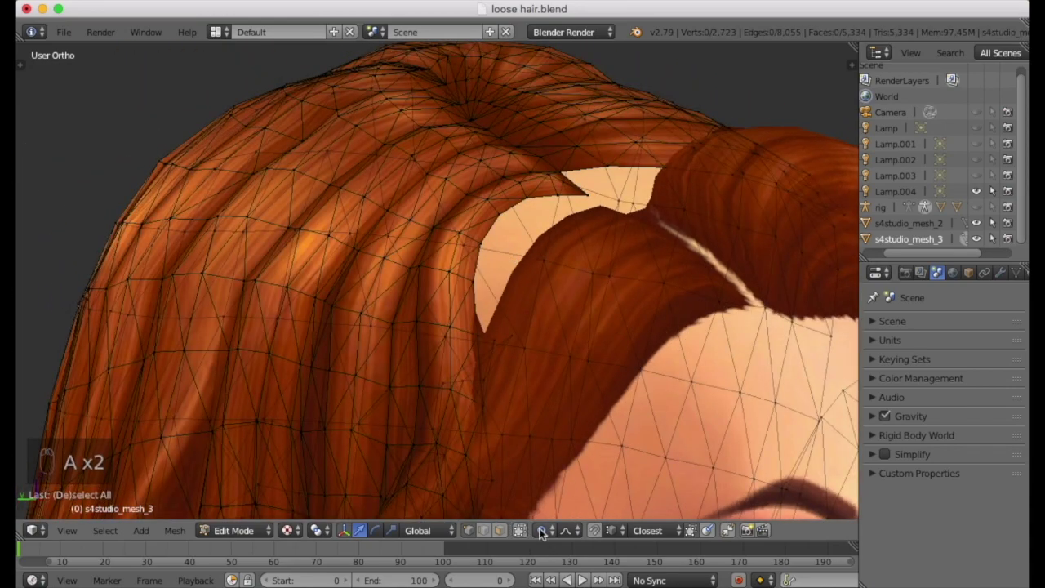
Step: Move an edge on the loose hair's new front border toward the bangs in two proportional adjustments to narrow the scalp gap
{"action": "middle_click_drag", "start_coordinate": [574, 265], "coordinate": [546, 289]}
{"action": "key", "text": "g"}
{"action": "scroll", "coordinate": [523, 268], "scroll_direction": "up", "scroll_amount": 6}
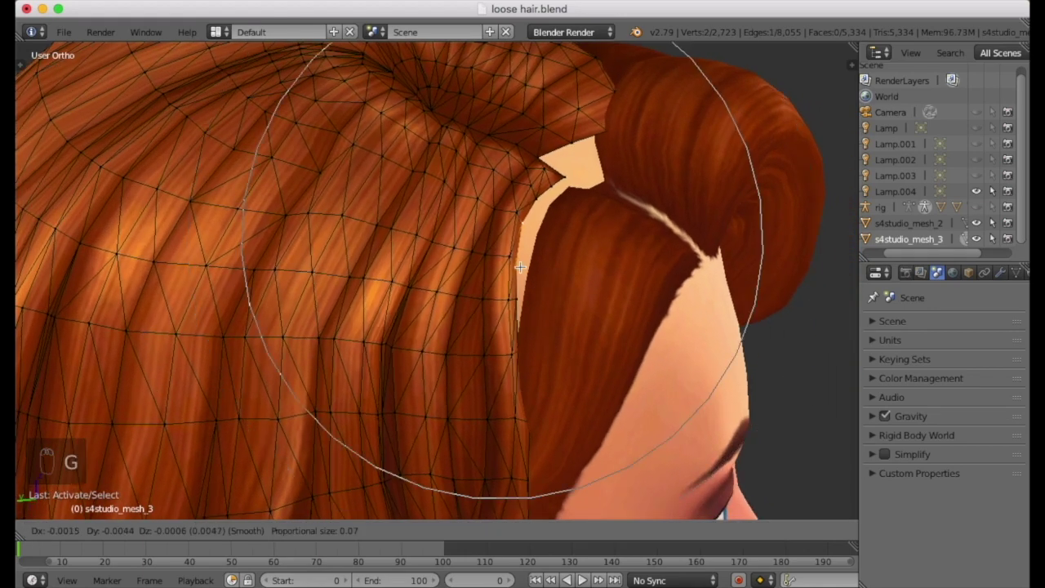
{"action": "left_click", "coordinate": [539, 275]}
{"action": "middle_click_drag", "start_coordinate": [539, 275], "coordinate": [560, 269]}
{"action": "key", "text": "g"}
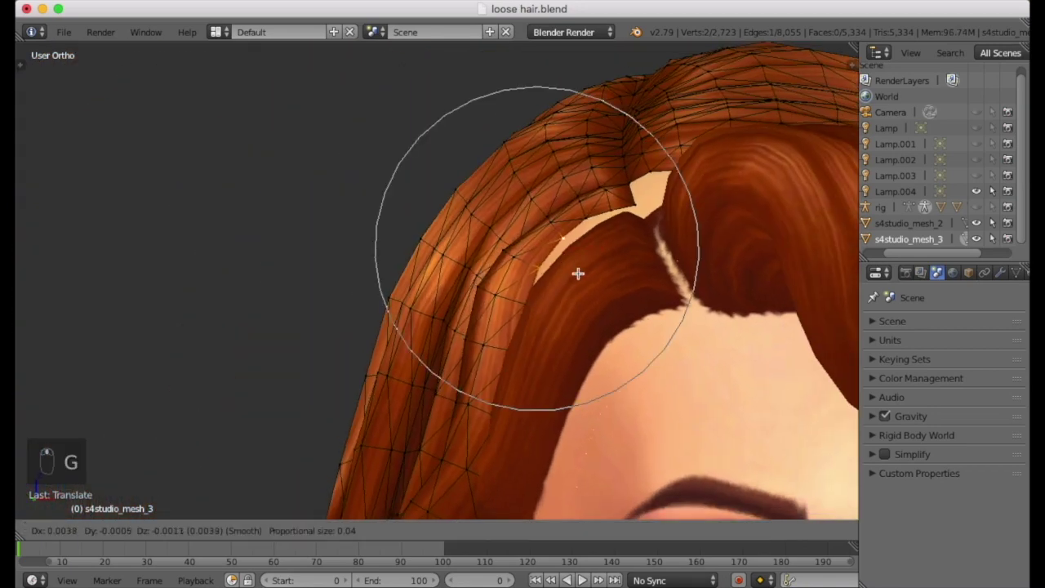
{"action": "left_click", "coordinate": [585, 282]}
Step: Select the border vertex beside the parting gap and move it slightly toward the bangs
{"action": "middle_click_drag", "start_coordinate": [642, 209], "coordinate": [567, 302]}
{"action": "right_click", "coordinate": [644, 221]}
{"action": "key", "text": "g"}
{"action": "left_click", "coordinate": [645, 228]}
Step: Select the border edge low on the right temple and move it slightly with a proportional size of about 0.05
{"action": "scroll", "coordinate": [564, 303], "scroll_direction": "down", "scroll_amount": 6}
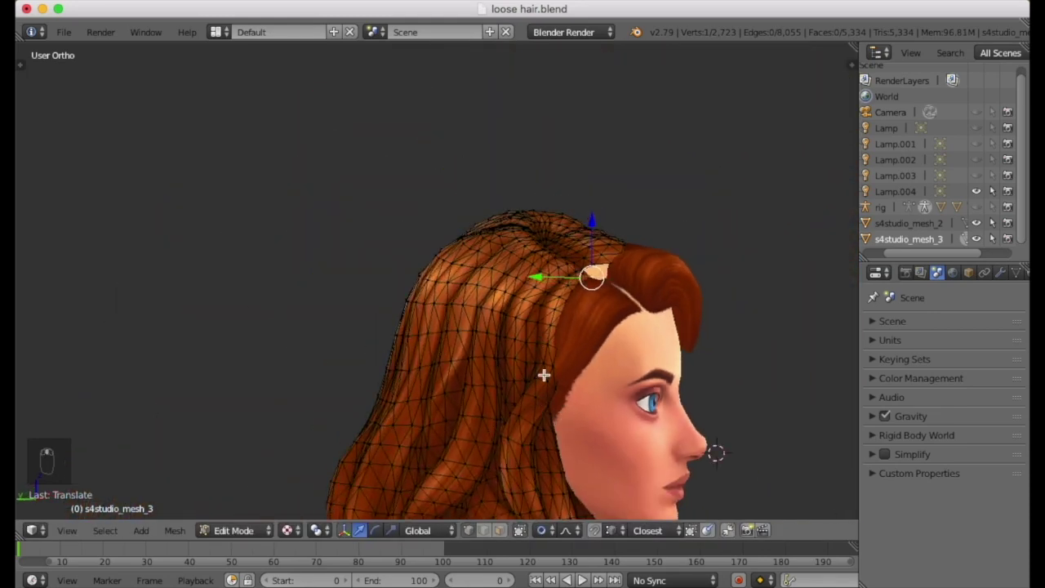
{"action": "scroll", "coordinate": [544, 367], "scroll_direction": "up", "scroll_amount": 4}
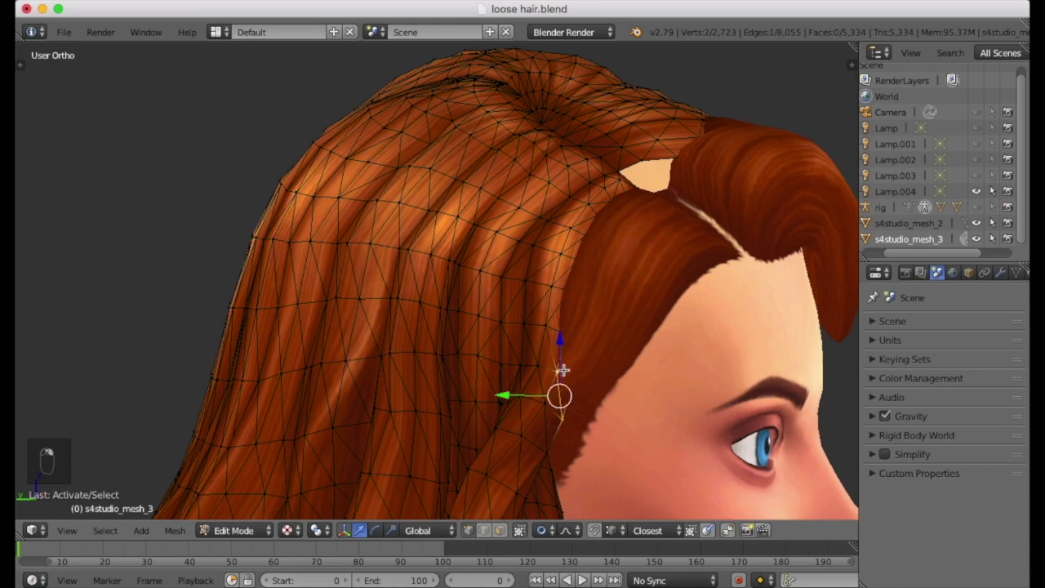
{"action": "key", "text": "g"}
{"action": "scroll", "coordinate": [588, 403], "scroll_direction": "down", "scroll_amount": 5}
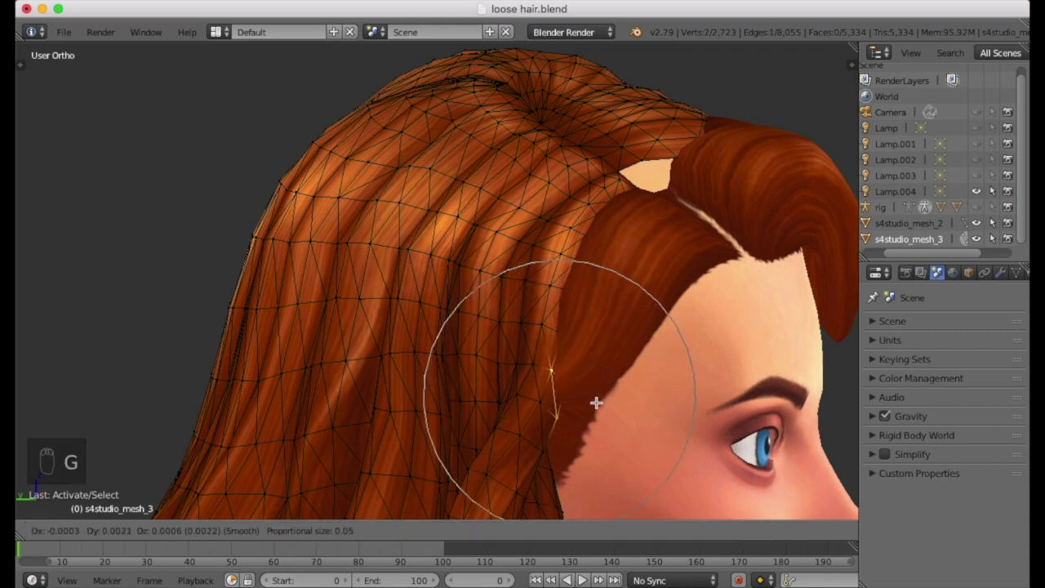
{"action": "left_click", "coordinate": [581, 399]}
Step: Select the border vertex higher above the right temple and reposition it against the bangs with proportional editing
{"action": "right_click", "coordinate": [556, 289]}
{"action": "key", "text": "g"}
{"action": "scroll", "coordinate": [571, 306], "scroll_direction": "up", "scroll_amount": 3}
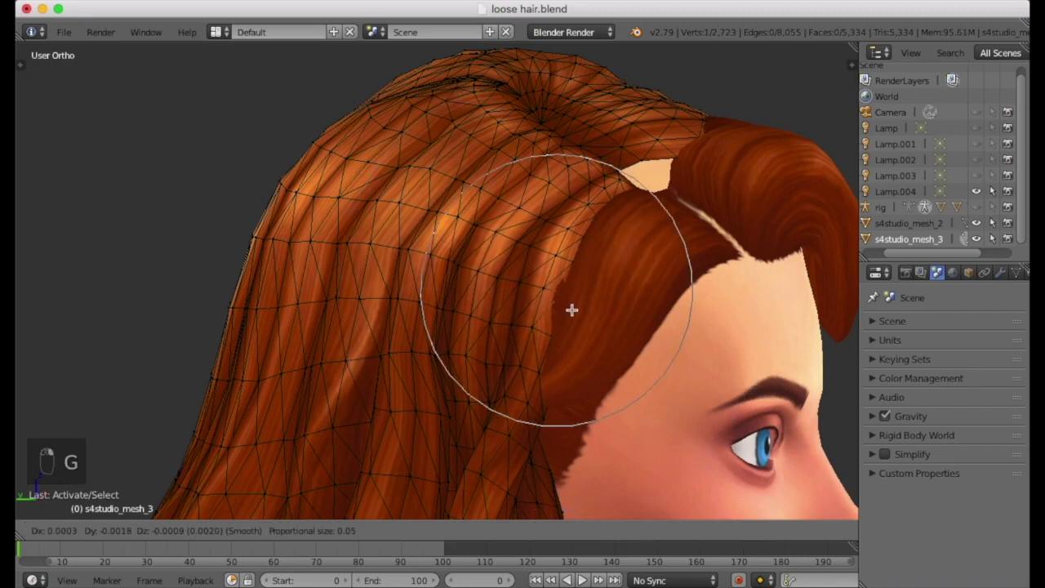
{"action": "left_click", "coordinate": [571, 306]}
{"action": "middle_click_drag", "start_coordinate": [649, 294], "coordinate": [737, 237]}
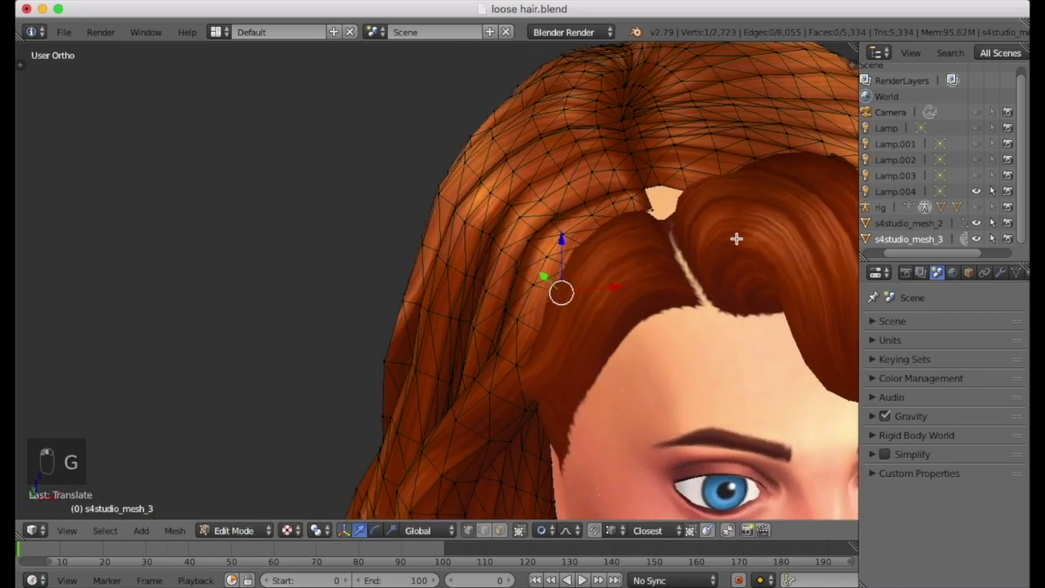
Step: Disable proportional editing and move the selected border vertex at the parting down over the exposed scalp, to the gap's lower corner
{"action": "left_click", "coordinate": [543, 531]}
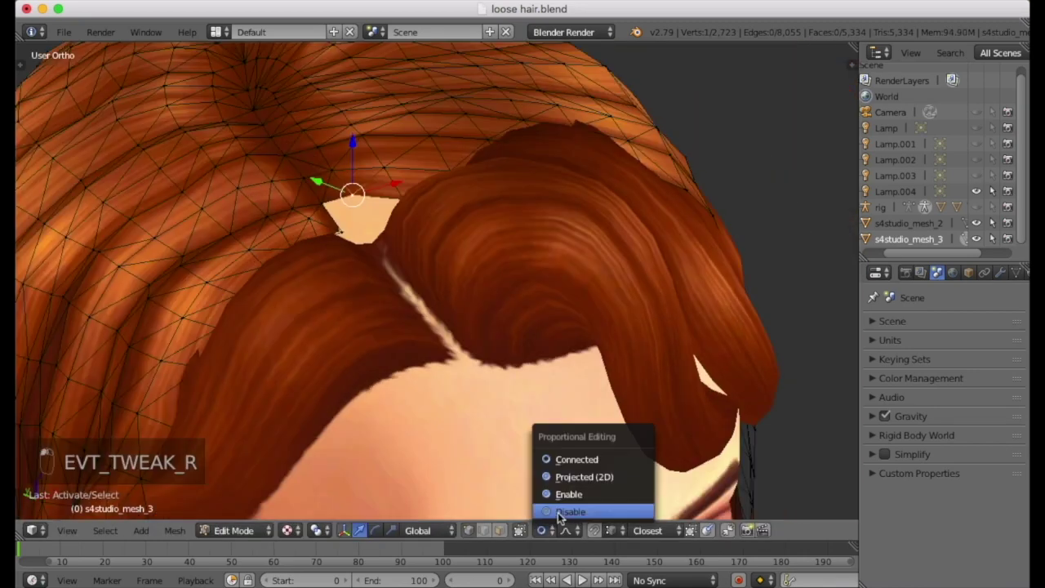
{"action": "left_click", "coordinate": [559, 511]}
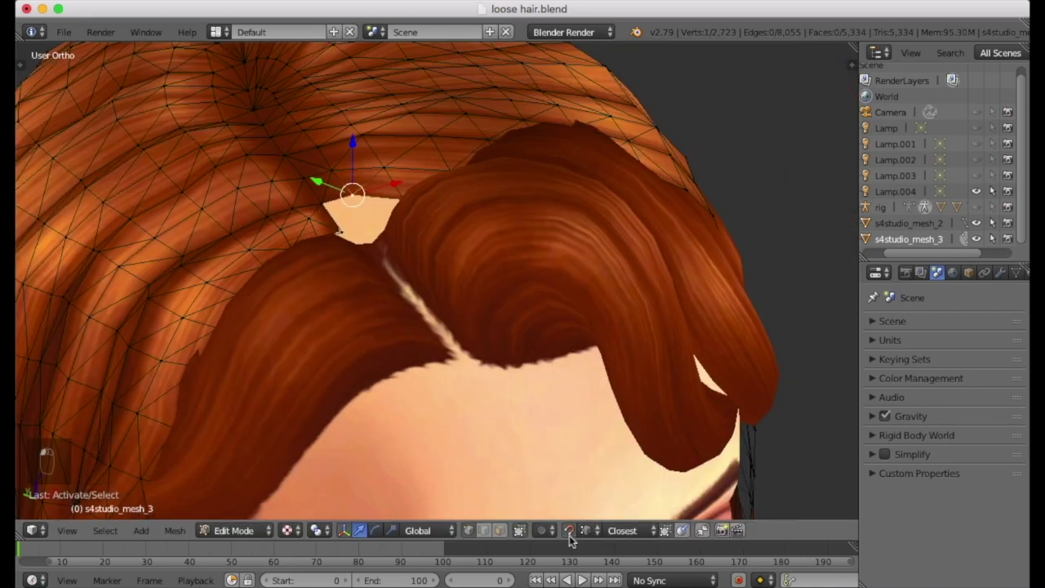
{"action": "scroll", "coordinate": [329, 211], "scroll_direction": "up", "scroll_amount": 5}
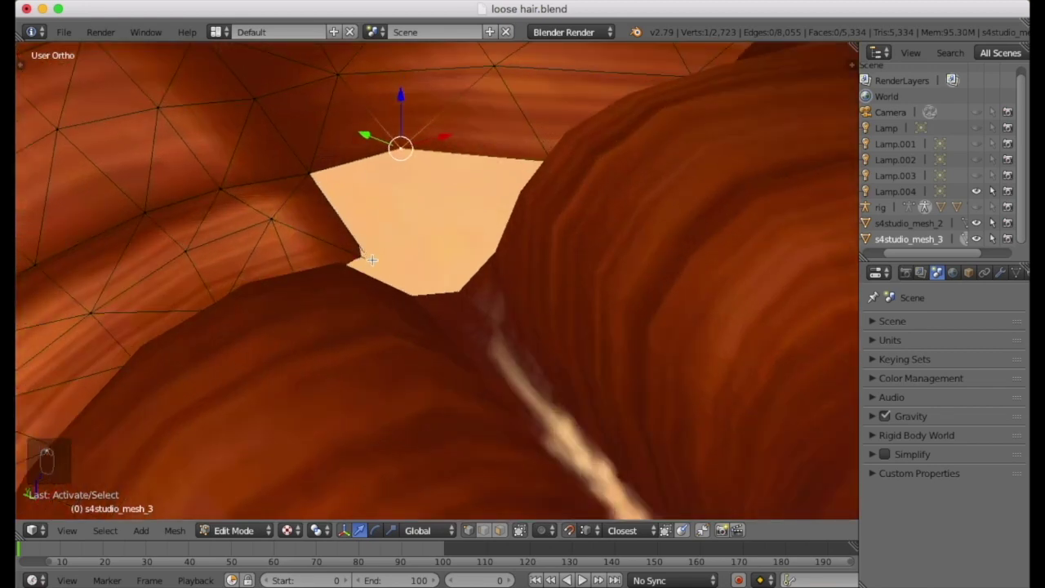
{"action": "key", "text": "g"}
{"action": "left_click", "coordinate": [372, 259]}
{"action": "scroll", "coordinate": [383, 254], "scroll_direction": "down", "scroll_amount": 5}
{"action": "middle_click_drag", "start_coordinate": [391, 253], "coordinate": [426, 228]}
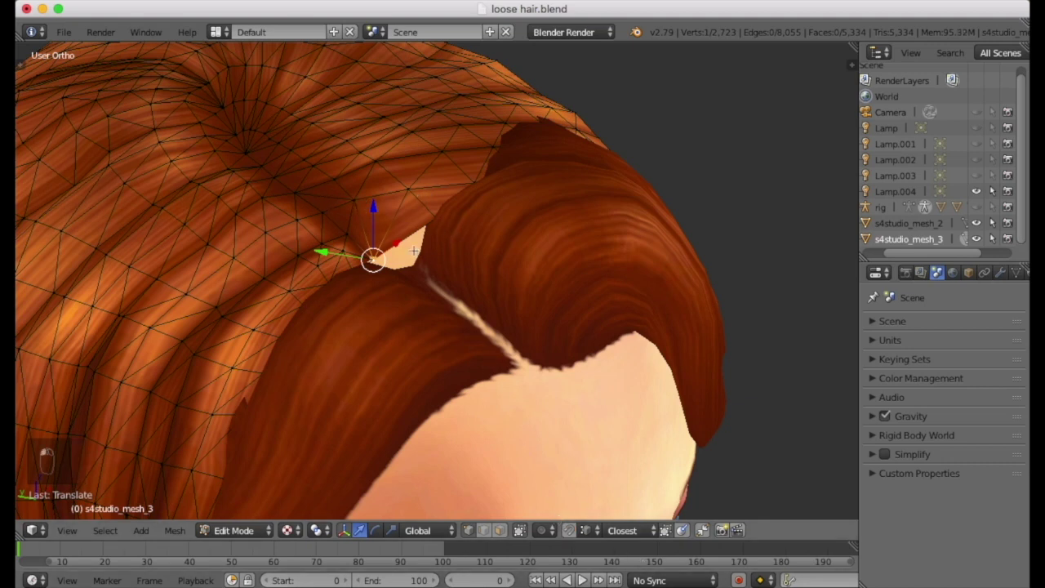
Step: Shift the two loose hair vertices just above the parting gap slightly down toward the gap
{"action": "right_click", "coordinate": [351, 206]}
{"action": "key", "text": "g"}
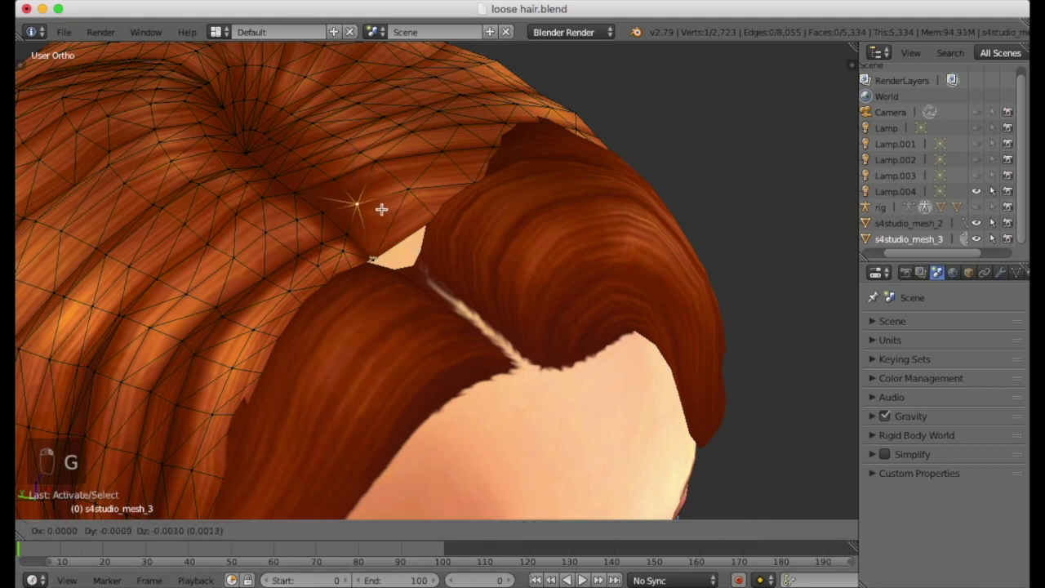
{"action": "left_click", "coordinate": [385, 216]}
{"action": "right_click", "coordinate": [410, 195]}
{"action": "key", "text": "g"}
{"action": "left_click", "coordinate": [419, 218]}
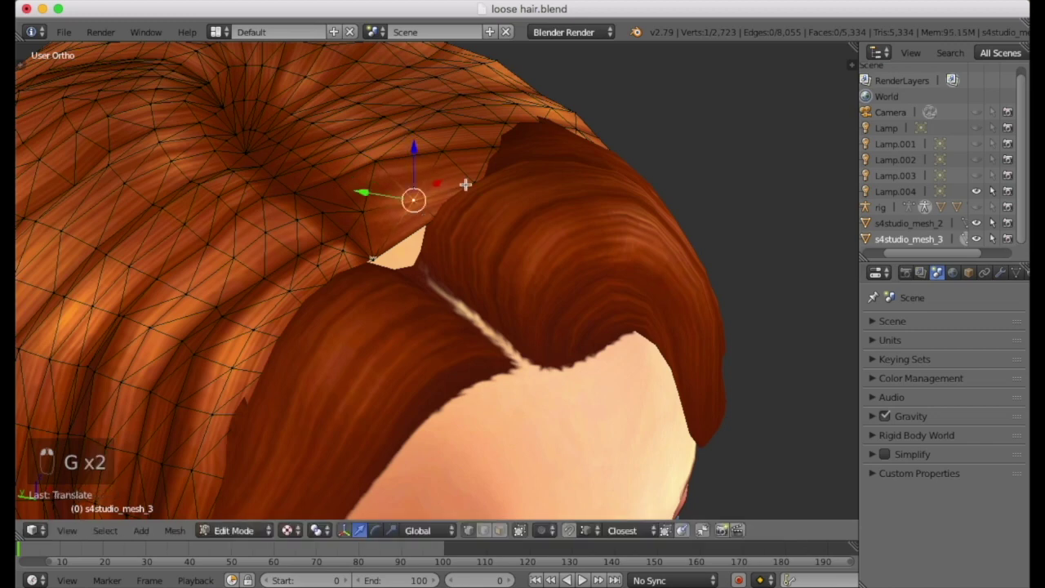
Step: Nudge one more loose hair vertex farther behind the parting gap and clear the selection
{"action": "middle_click_drag", "start_coordinate": [455, 196], "coordinate": [417, 229]}
{"action": "right_click", "coordinate": [388, 164]}
{"action": "key", "text": "g"}
{"action": "left_click", "coordinate": [390, 155]}
{"action": "key", "text": "a"}
{"action": "middle_click_drag", "start_coordinate": [420, 217], "coordinate": [316, 200]}
{"action": "middle_click_drag", "start_coordinate": [479, 188], "coordinate": [336, 187]}
{"action": "middle_click_drag", "start_coordinate": [508, 371], "coordinate": [322, 160]}
{"action": "right_click", "coordinate": [321, 161]}
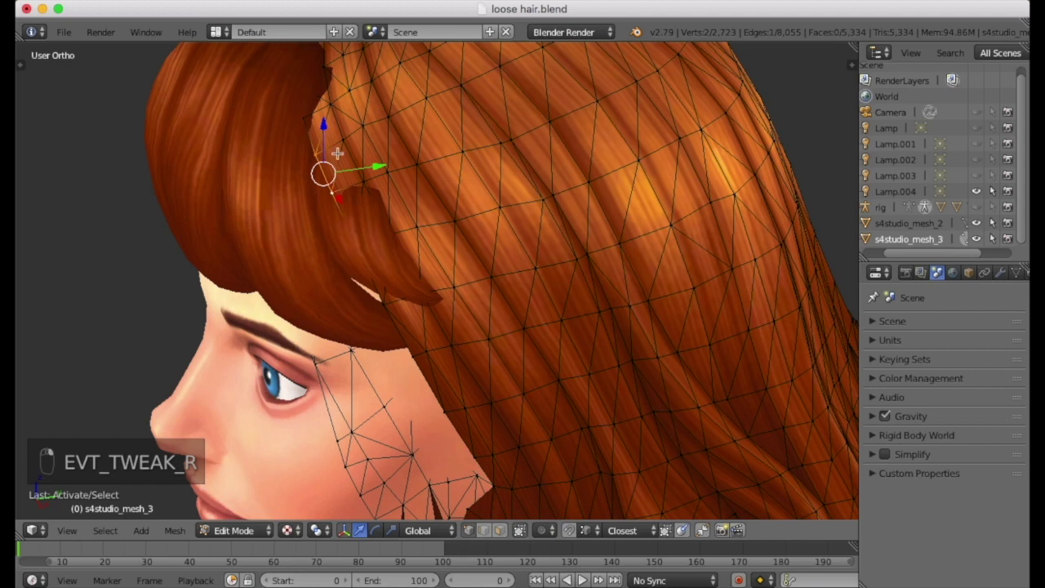
{"action": "right_click", "coordinate": [362, 150]}
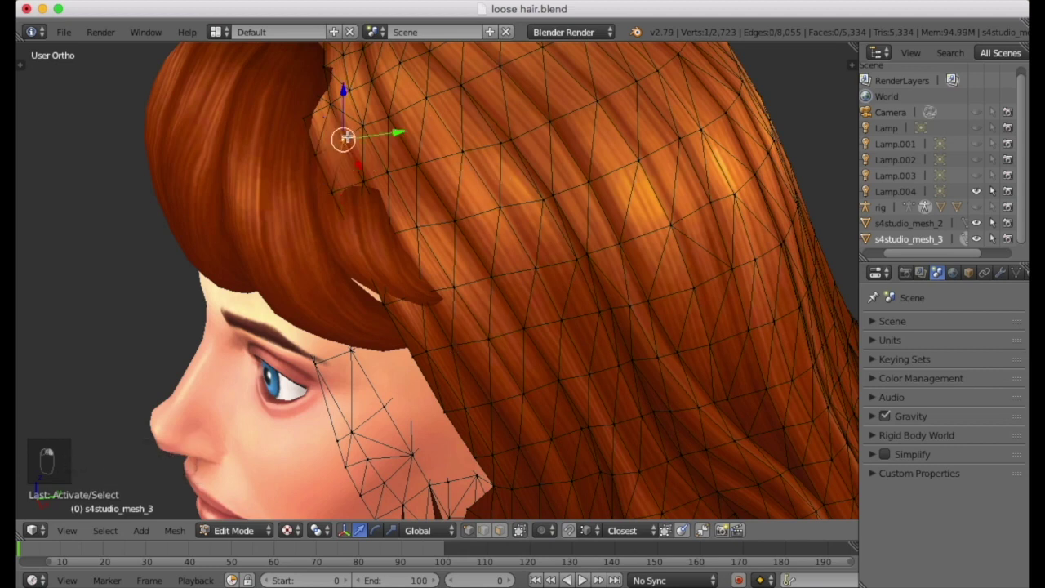
{"action": "right_click", "coordinate": [481, 108]}
{"action": "right_click_drag", "start_coordinate": [529, 124], "coordinate": [450, 231]}
{"action": "right_click", "coordinate": [445, 224]}
{"action": "left_click", "coordinate": [415, 179]}
{"action": "right_click", "coordinate": [398, 130]}
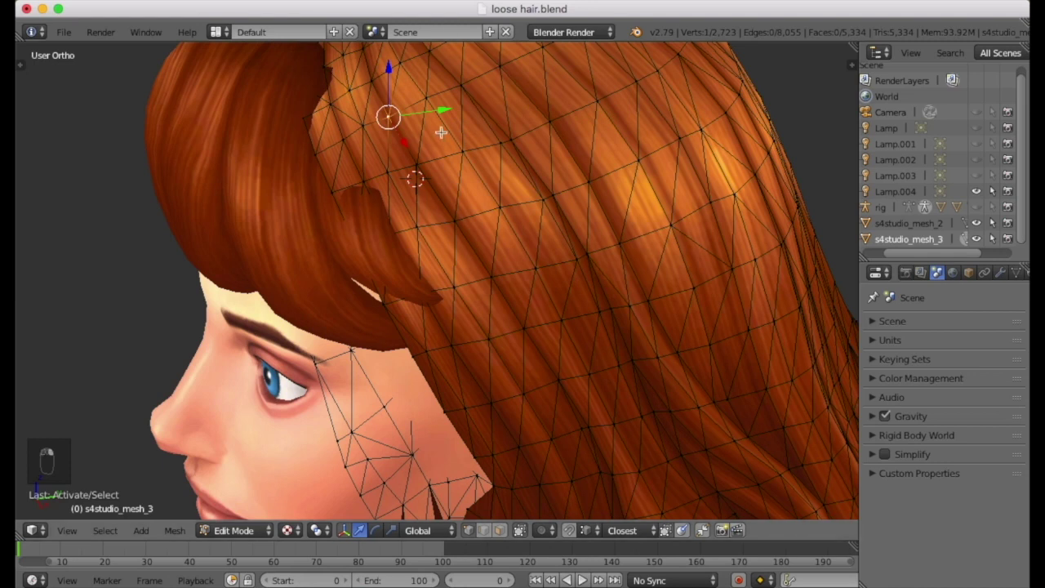
{"action": "key", "text": "g"}
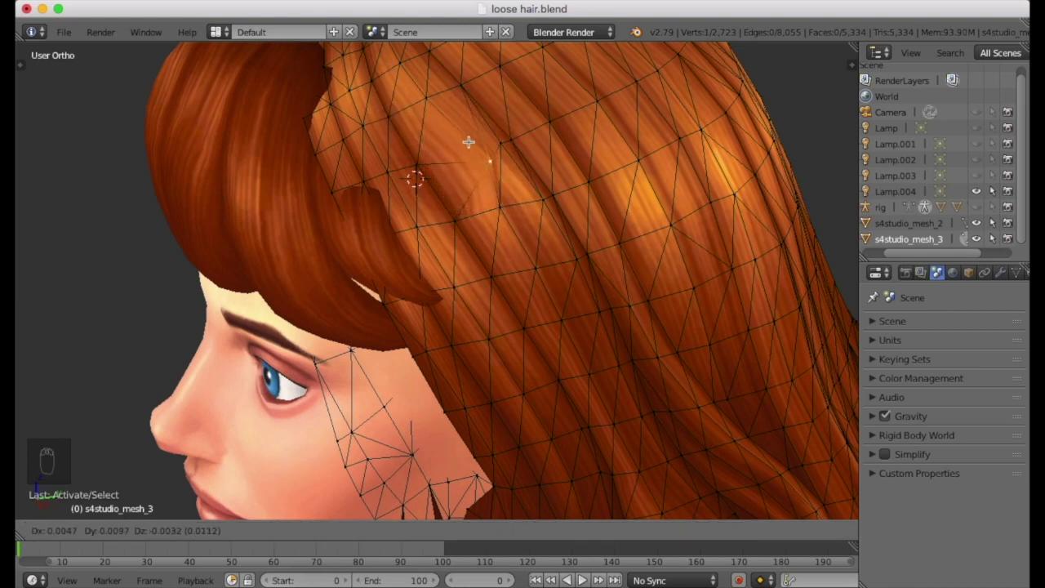
{"action": "left_click", "coordinate": [467, 142]}
{"action": "key", "text": "super+z"}
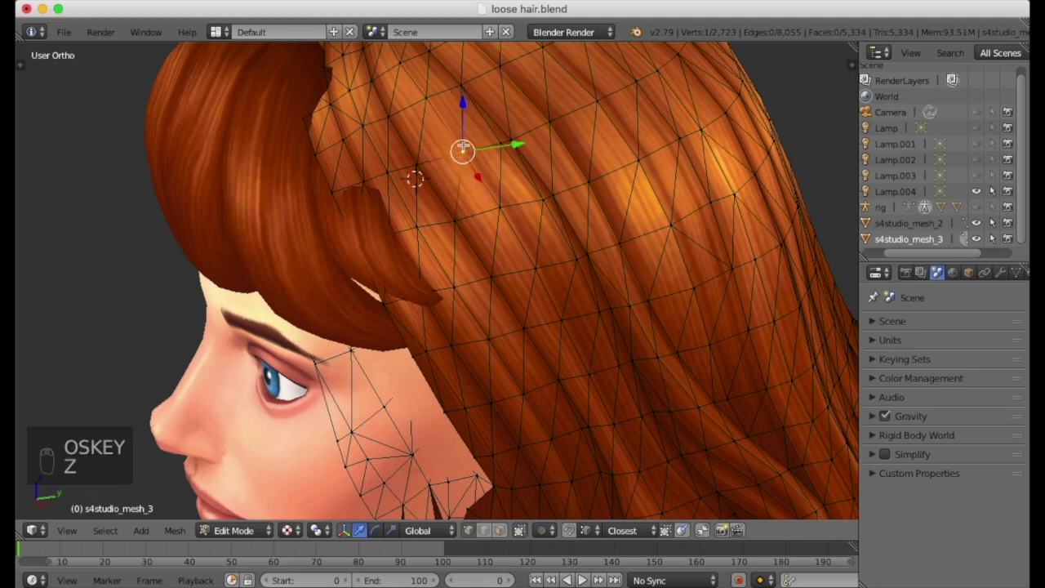
{"action": "key", "text": "a"}
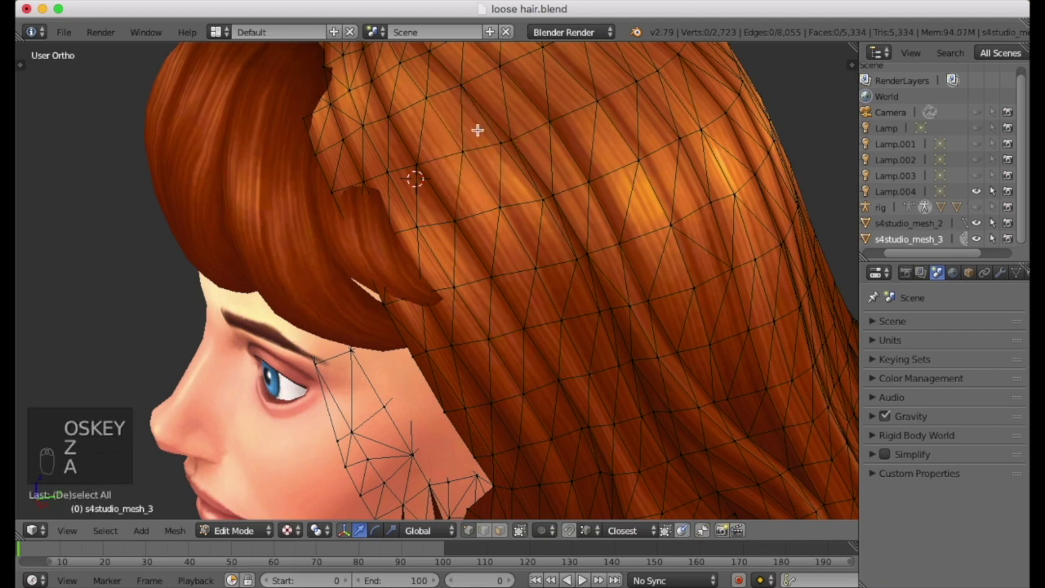
Step: Select the border edge beside the bangs above the left temple, enable connected proportional editing, and move the edge slightly back along Y
{"action": "right_click", "coordinate": [332, 182]}
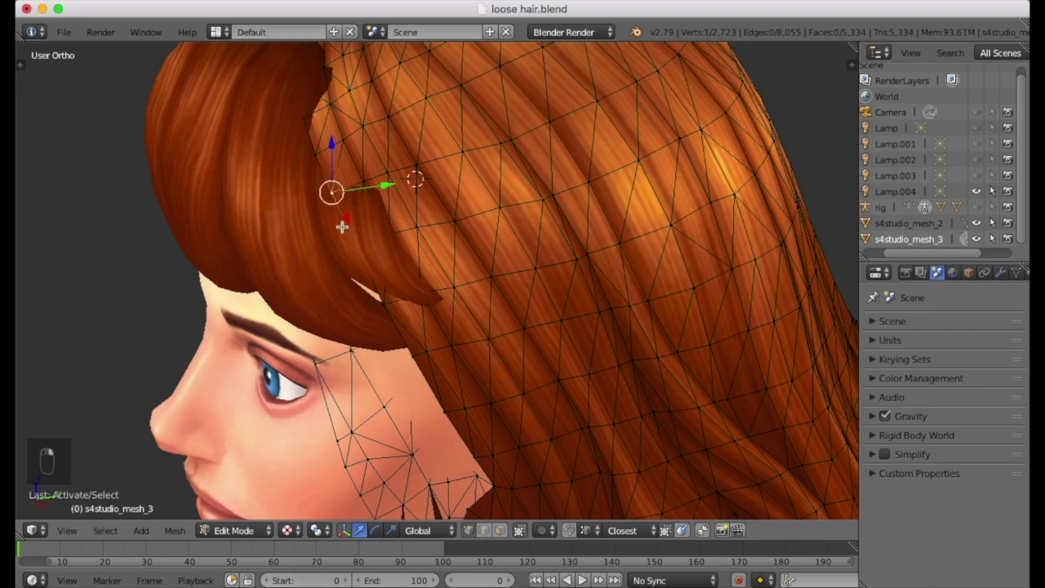
{"action": "right_click", "coordinate": [318, 156], "text": "shift"}
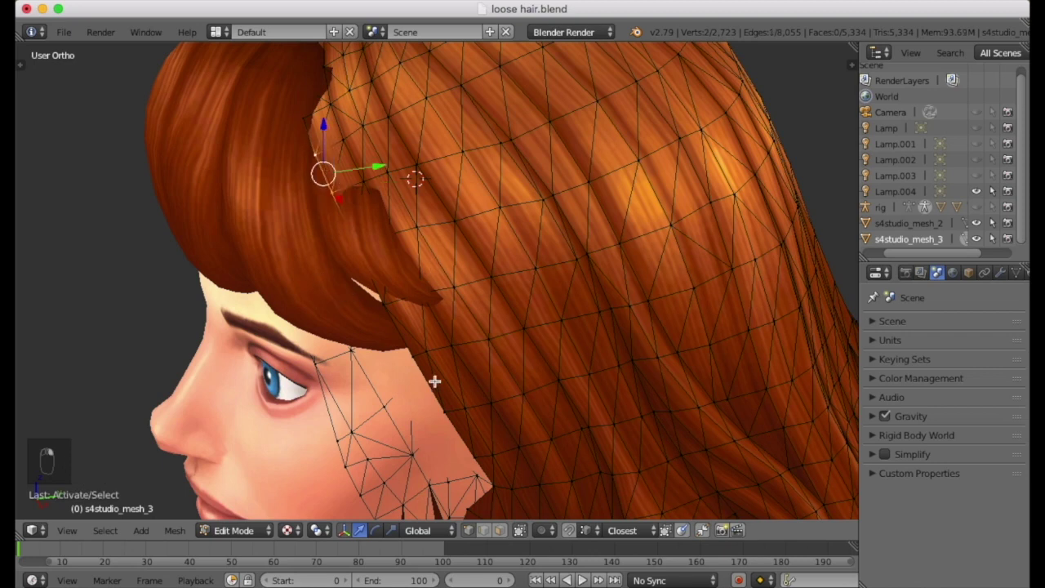
{"action": "left_click", "coordinate": [543, 530]}
{"action": "left_click", "coordinate": [604, 460]}
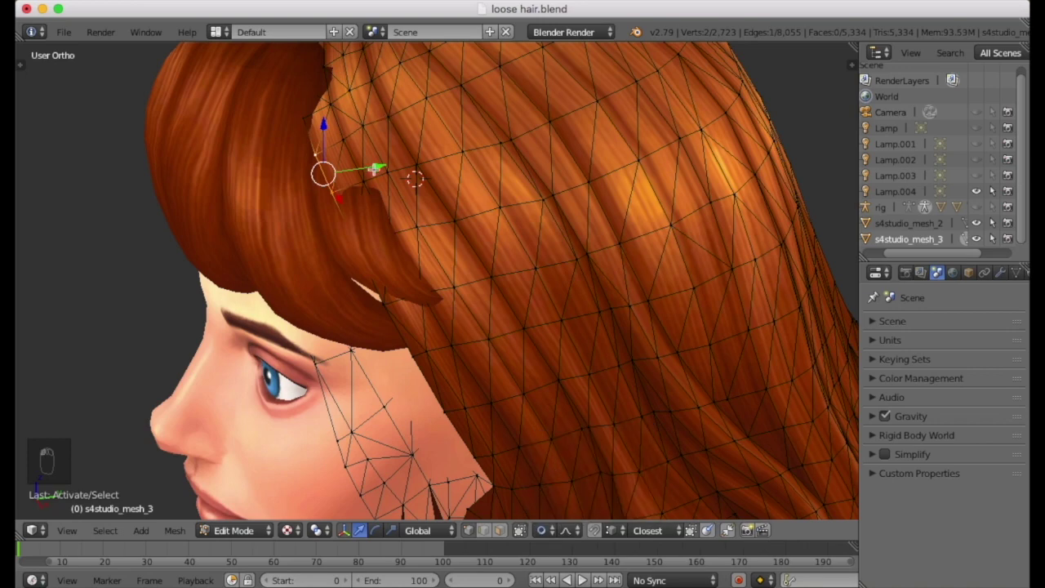
{"action": "middle_click_drag", "start_coordinate": [373, 169], "coordinate": [413, 192]}
{"action": "left_click_drag", "start_coordinate": [433, 246], "coordinate": [438, 245]}
{"action": "key", "text": "super+z"}
{"action": "key", "text": "KP_3"}
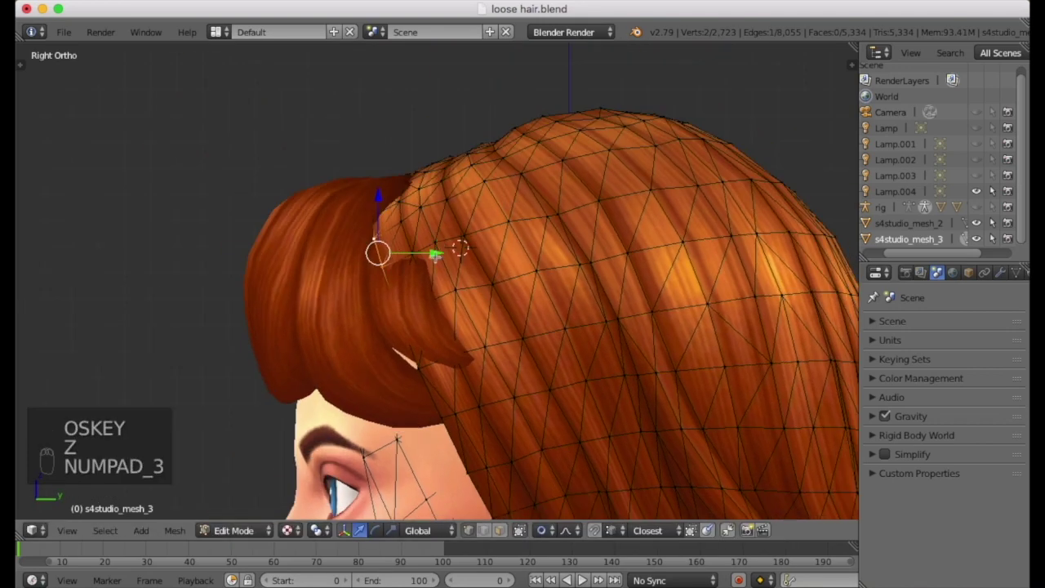
{"action": "mouse_move", "coordinate": [428, 254]}
{"action": "left_mouse_down"}
{"action": "mouse_move", "coordinate": [433, 248]}
{"action": "mouse_move", "coordinate": [422, 258]}
{"action": "left_mouse_up"}
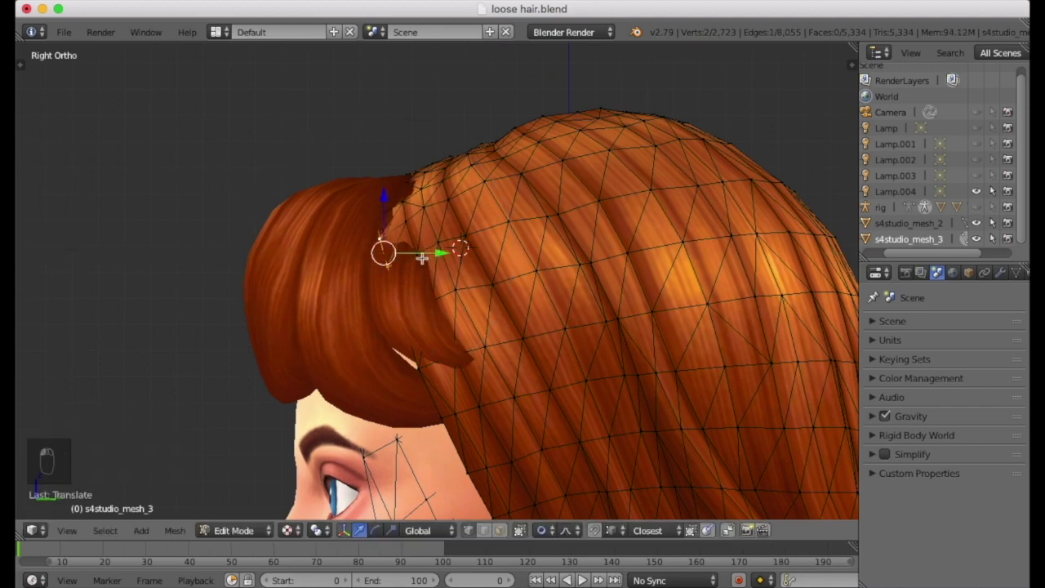
Step: Check the left border from the front and side, and pull the selected edge farther back along Y
{"action": "mouse_move", "coordinate": [428, 261]}
{"action": "middle_mouse_down"}
{"action": "mouse_move", "coordinate": [343, 247]}
{"action": "mouse_move", "coordinate": [452, 340]}
{"action": "mouse_move", "coordinate": [208, 126]}
{"action": "mouse_move", "coordinate": [478, 232]}
{"action": "mouse_move", "coordinate": [413, 258]}
{"action": "middle_mouse_up"}
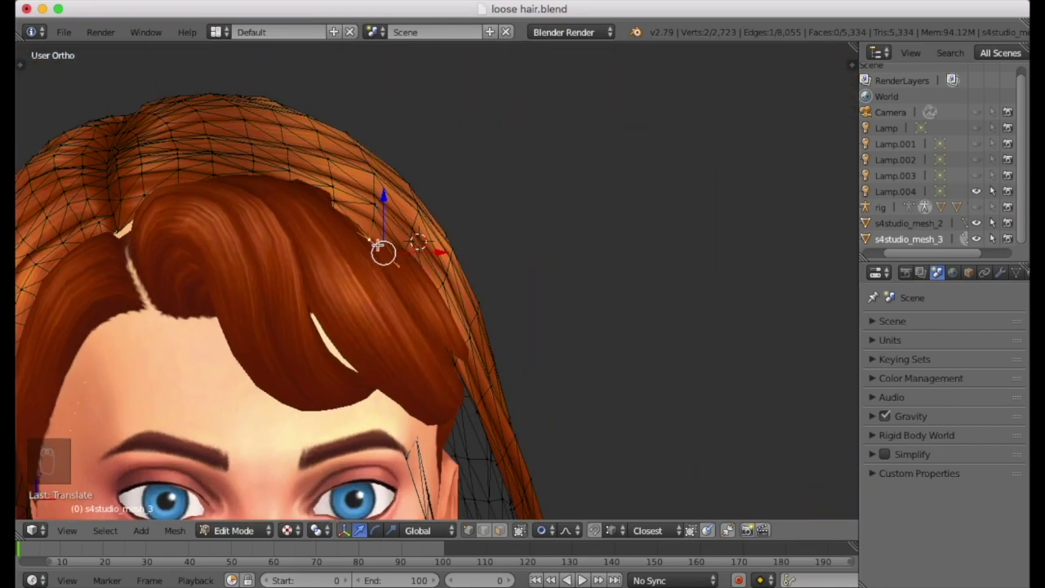
{"action": "middle_click_drag", "start_coordinate": [541, 194], "coordinate": [550, 275]}
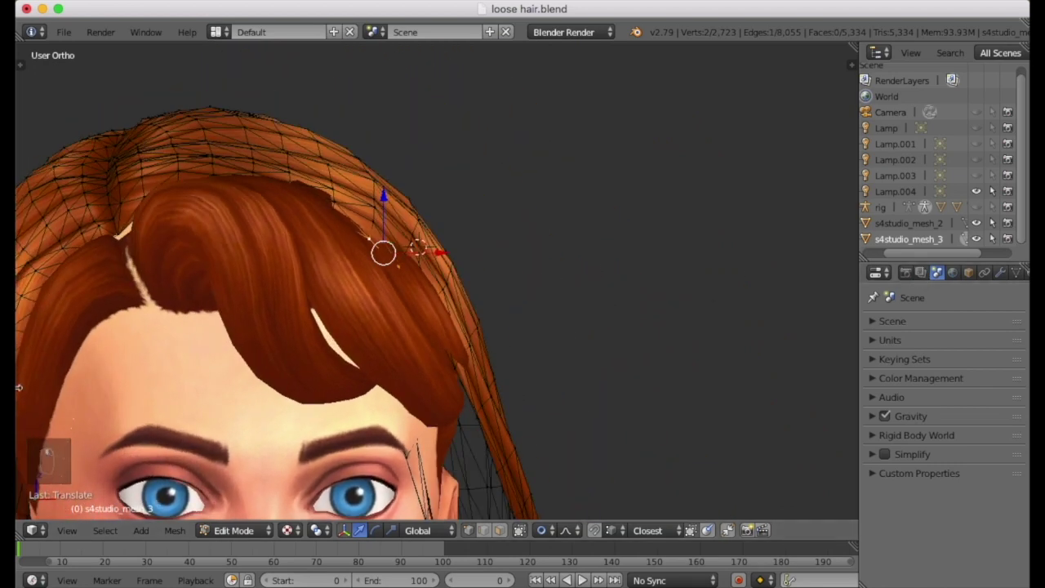
{"action": "middle_click_drag", "start_coordinate": [230, 233], "coordinate": [432, 263]}
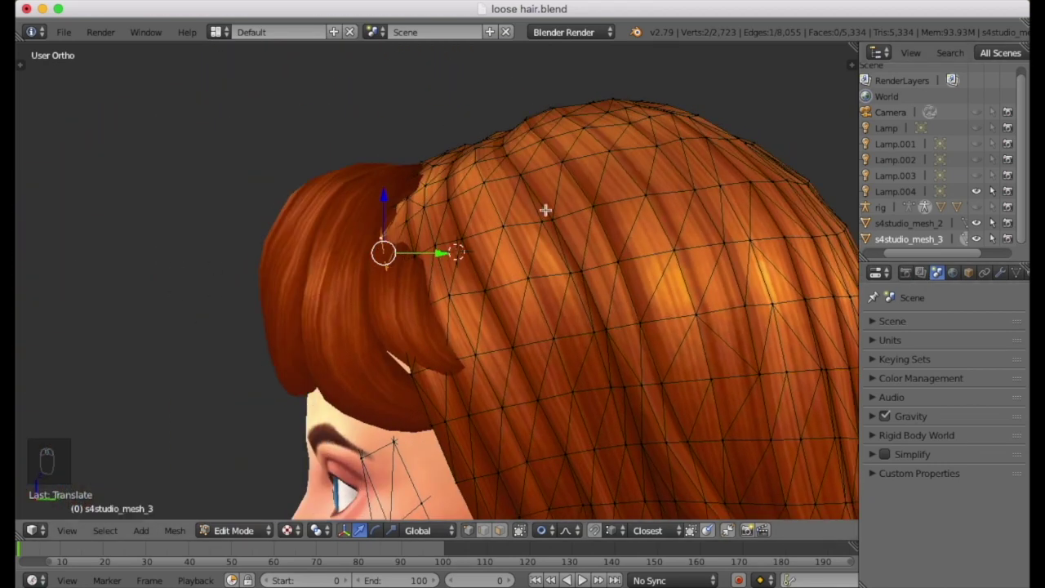
{"action": "mouse_move", "coordinate": [78, 289]}
{"action": "middle_mouse_down"}
{"action": "mouse_move", "coordinate": [818, 291]}
{"action": "mouse_move", "coordinate": [86, 284]}
{"action": "middle_mouse_up"}
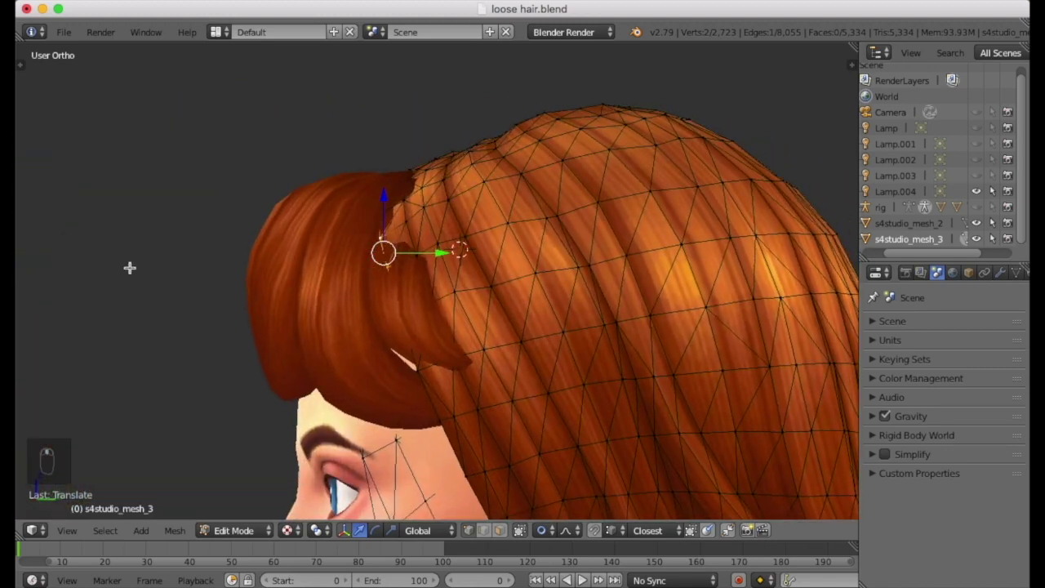
{"action": "key", "text": "KP_3"}
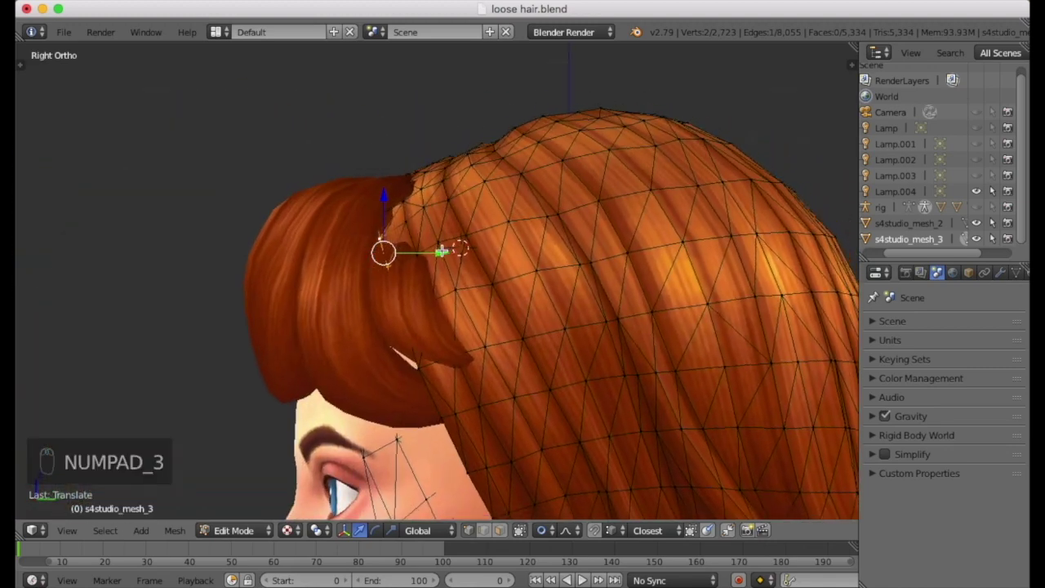
{"action": "left_click_drag", "start_coordinate": [441, 252], "coordinate": [471, 249]}
{"action": "scroll", "coordinate": [455, 245], "scroll_direction": "up", "scroll_amount": 6}
{"action": "mouse_move", "coordinate": [472, 248]}
{"action": "middle_mouse_down"}
{"action": "mouse_move", "coordinate": [562, 248]}
{"action": "mouse_move", "coordinate": [472, 250]}
{"action": "middle_mouse_up"}
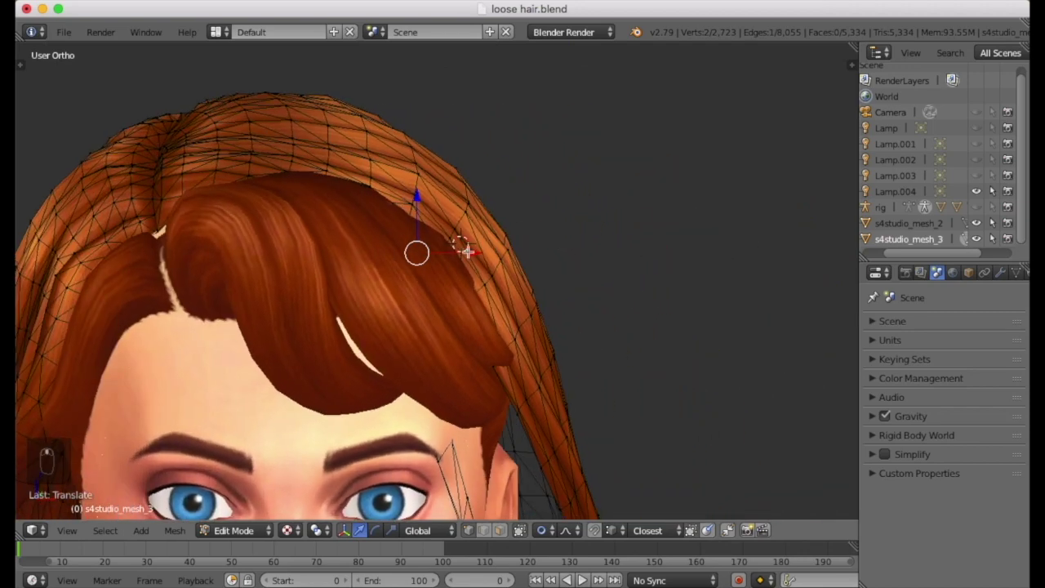
Step: Raise the selected left border edge along Z and nudge it so it sits against the bangs
{"action": "left_click_drag", "start_coordinate": [423, 211], "coordinate": [420, 187]}
{"action": "middle_click_drag", "start_coordinate": [420, 187], "coordinate": [481, 225]}
{"action": "left_click_drag", "start_coordinate": [482, 224], "coordinate": [490, 231]}
{"action": "middle_click_drag", "start_coordinate": [490, 231], "coordinate": [367, 190]}
Step: Select the border vertex nearer the top of the bangs and adjust its position slightly
{"action": "right_click", "coordinate": [316, 202]}
{"action": "left_click_drag", "start_coordinate": [368, 190], "coordinate": [363, 193]}
{"action": "middle_click_drag", "start_coordinate": [362, 193], "coordinate": [390, 212]}
Step: Select the border vertex above the left temple and fit it to the bangs in proportional moves with a size of about 0.09
{"action": "right_click", "coordinate": [397, 246]}
{"action": "left_click", "coordinate": [520, 531]}
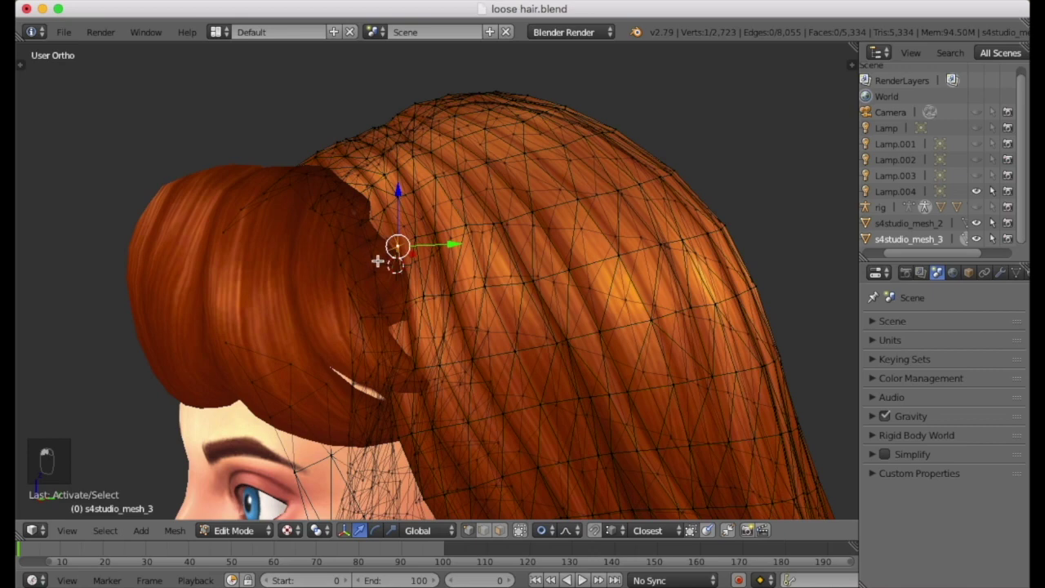
{"action": "left_click", "coordinate": [520, 530]}
{"action": "key", "text": "g"}
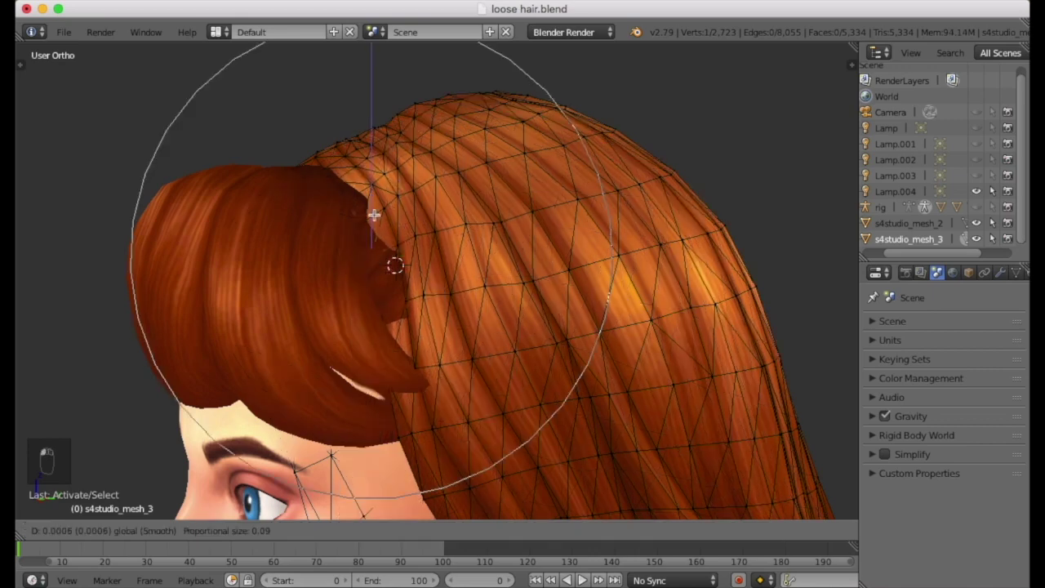
{"action": "left_click", "coordinate": [371, 210]}
{"action": "middle_click_drag", "start_coordinate": [371, 210], "coordinate": [427, 246]}
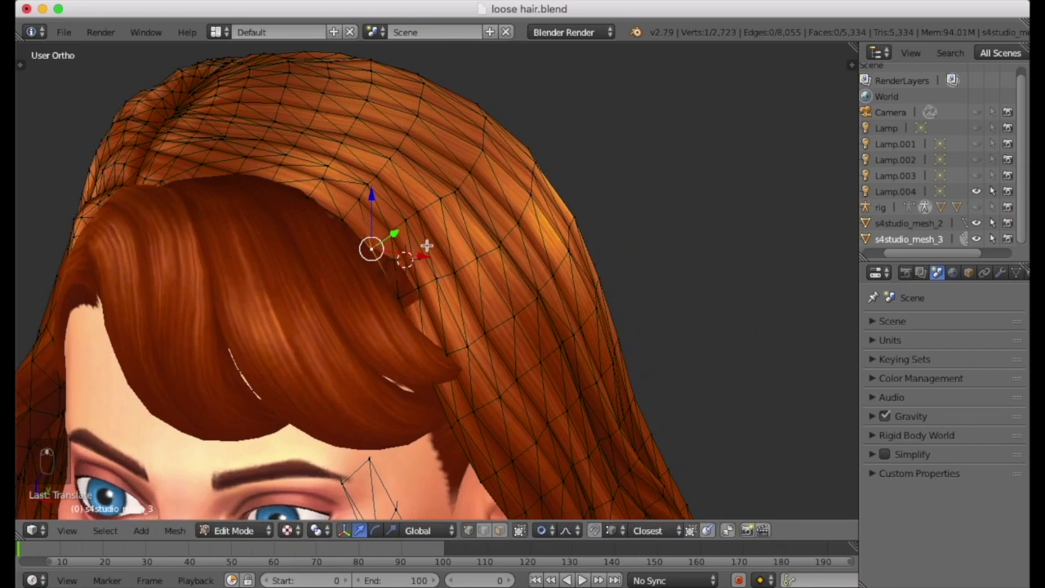
{"action": "key", "text": "g"}
{"action": "left_click", "coordinate": [371, 276]}
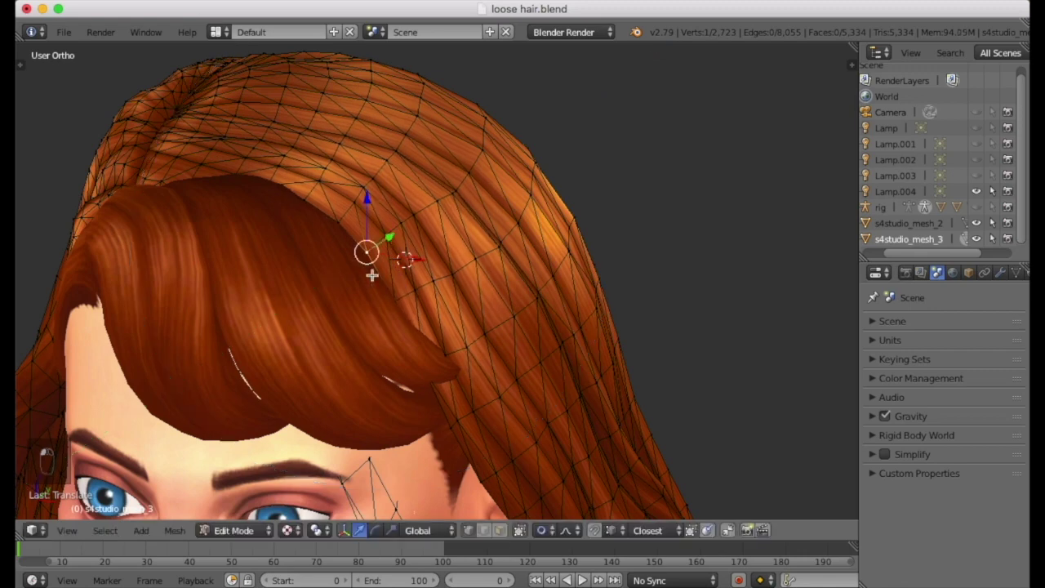
Step: Select the border vertex beside the left cheek and pull the side hair back along Y with a broad proportional radius to uncover the ear
{"action": "middle_click_drag", "start_coordinate": [476, 356], "coordinate": [315, 110]}
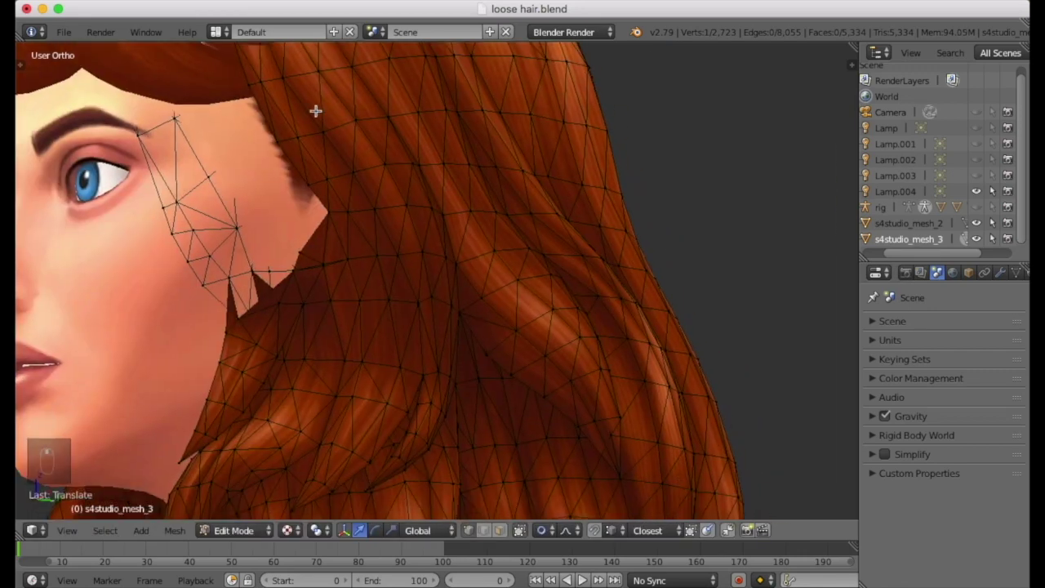
{"action": "middle_click_drag", "start_coordinate": [320, 163], "coordinate": [270, 189]}
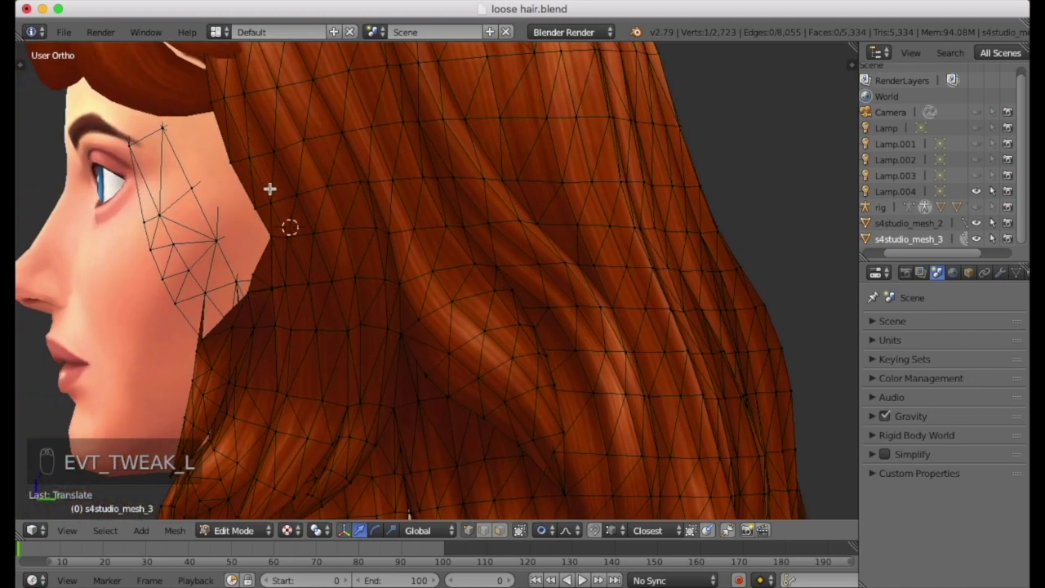
{"action": "left_click", "coordinate": [227, 164]}
{"action": "scroll", "coordinate": [245, 188], "scroll_direction": "down", "scroll_amount": 7}
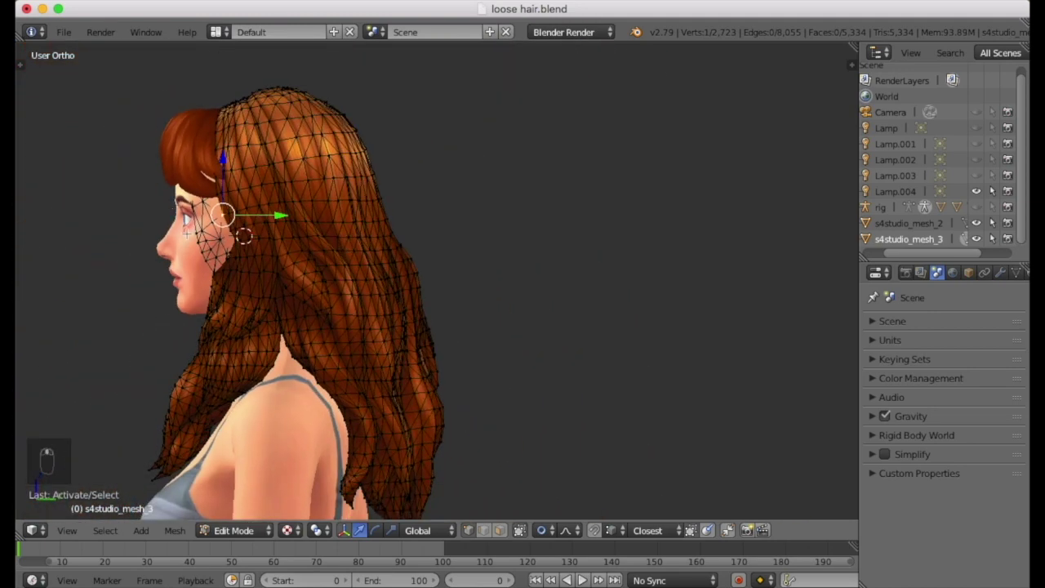
{"action": "scroll", "coordinate": [184, 218], "scroll_direction": "up", "scroll_amount": 3}
{"action": "left_click_drag", "start_coordinate": [331, 197], "coordinate": [436, 195]}
{"action": "scroll", "coordinate": [433, 181], "scroll_direction": "down", "scroll_amount": 5}
{"action": "middle_click_drag", "start_coordinate": [436, 196], "coordinate": [298, 117]}
Step: Select the border vertex behind the left bangs and move it forward about 0.023 along Y with a proportional size of 0.11
{"action": "scroll", "coordinate": [298, 116], "scroll_direction": "up", "scroll_amount": 4}
{"action": "right_click", "coordinate": [341, 164]}
{"action": "key", "text": "g"}
{"action": "key", "text": "y"}
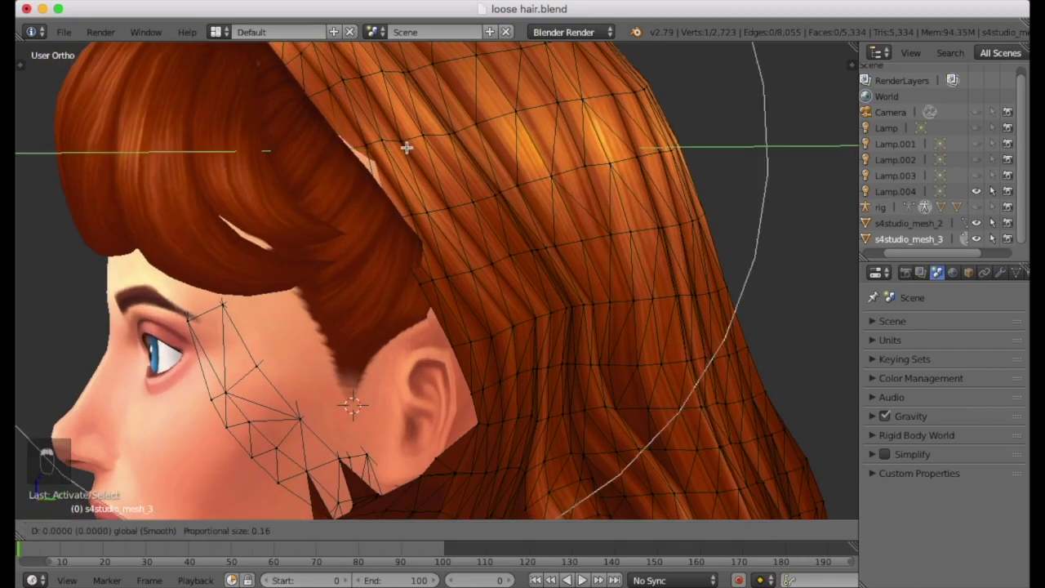
{"action": "scroll", "coordinate": [403, 147], "scroll_direction": "up", "scroll_amount": 7}
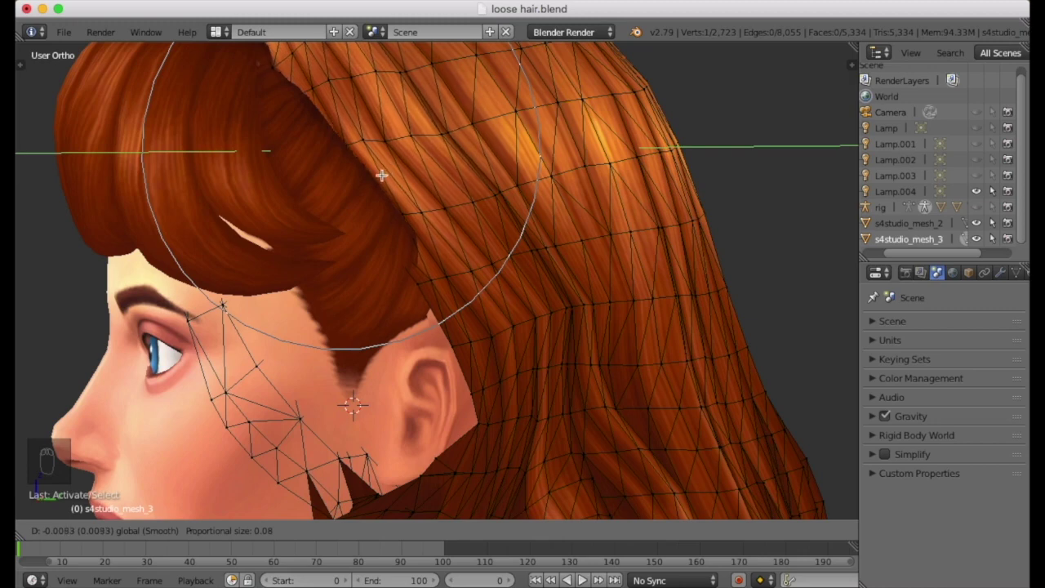
{"action": "scroll", "coordinate": [348, 196], "scroll_direction": "down", "scroll_amount": 3}
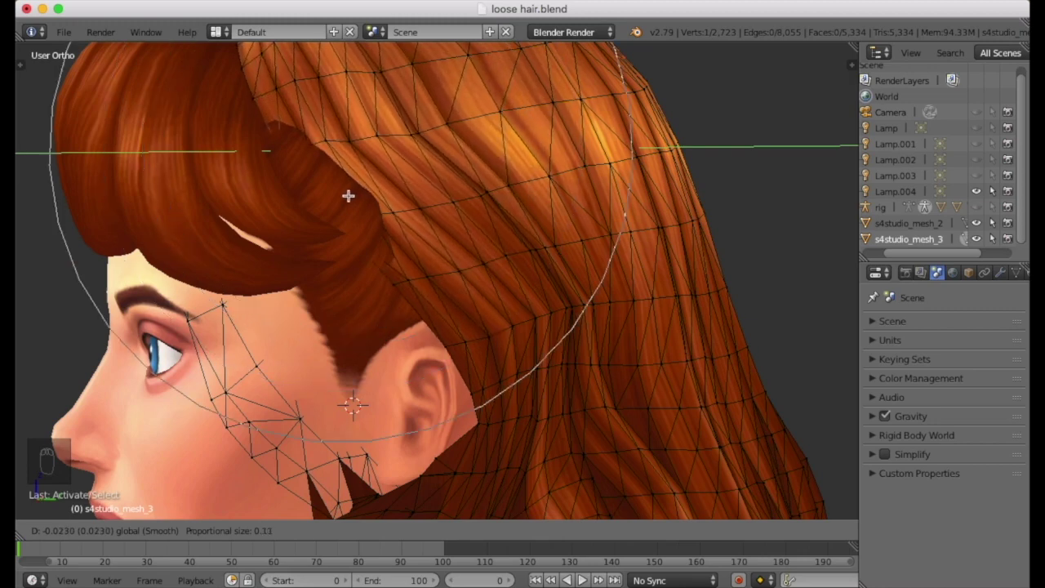
{"action": "left_click", "coordinate": [349, 196]}
Step: Adjust the same left border vertex along X, then shift it slightly forward along Y to hug the bangs
{"action": "middle_click_drag", "start_coordinate": [348, 196], "coordinate": [436, 180]}
{"action": "key", "text": "g"}
{"action": "key", "text": "x"}
{"action": "left_click_drag", "start_coordinate": [356, 161], "coordinate": [352, 160]}
{"action": "middle_click_drag", "start_coordinate": [352, 161], "coordinate": [392, 168]}
{"action": "left_click_drag", "start_coordinate": [451, 185], "coordinate": [422, 197]}
Step: Allow selection through the mesh, then select the left border vertex partly hidden by the bangs and nudge it slightly
{"action": "middle_click_drag", "start_coordinate": [498, 200], "coordinate": [373, 245]}
{"action": "left_click", "coordinate": [519, 530]}
{"action": "right_click", "coordinate": [445, 225]}
{"action": "left_click_drag", "start_coordinate": [373, 245], "coordinate": [383, 242]}
{"action": "middle_click_drag", "start_coordinate": [384, 242], "coordinate": [349, 164]}
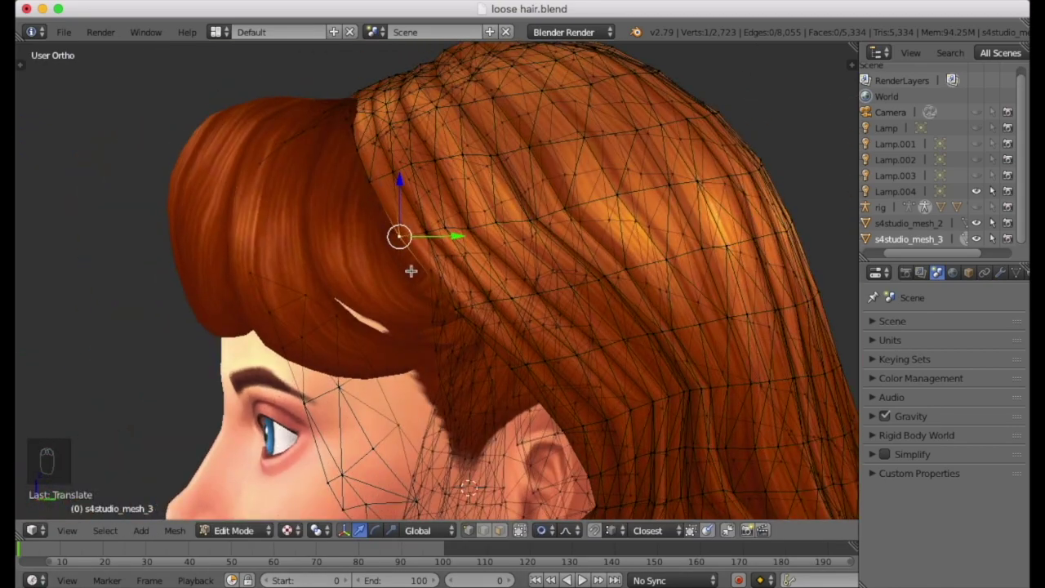
{"action": "middle_click_drag", "start_coordinate": [470, 276], "coordinate": [462, 212]}
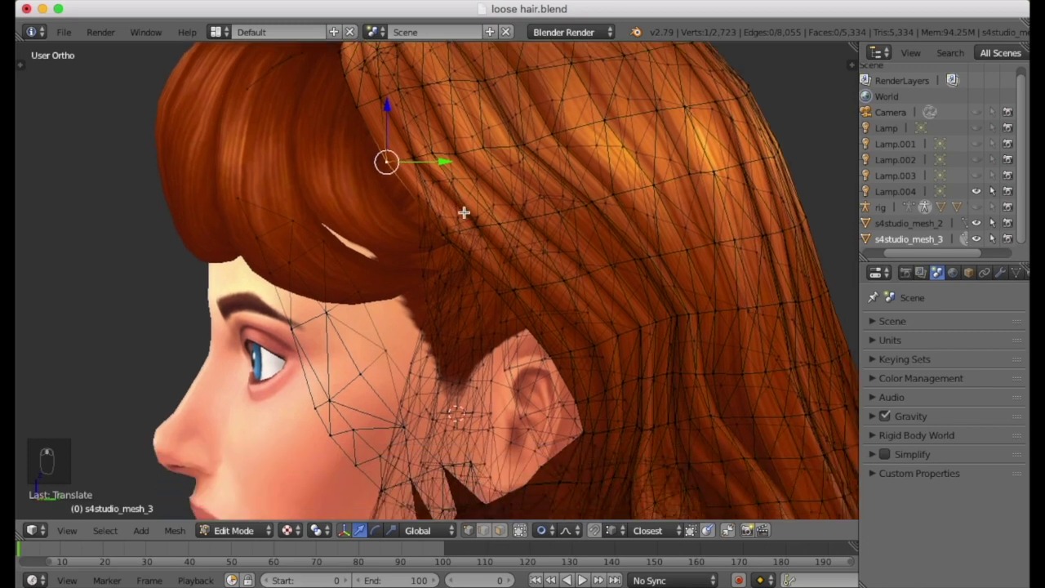
Step: Restrict selection to visible geometry, then move the hair border vertex beside the left ear along X with a proportional size of 0.08
{"action": "left_click", "coordinate": [521, 531]}
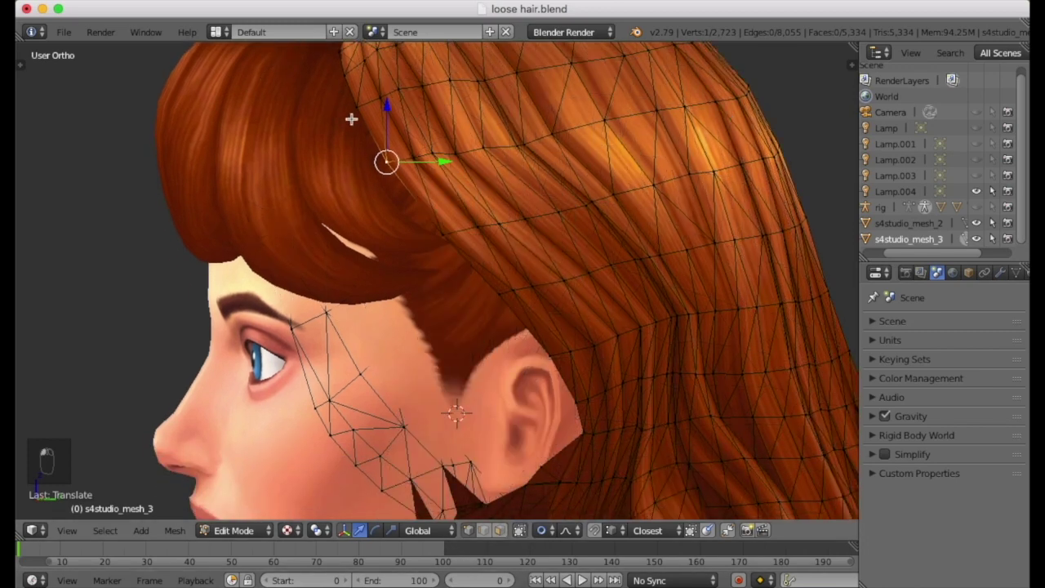
{"action": "mouse_move", "coordinate": [463, 271]}
{"action": "middle_mouse_down"}
{"action": "mouse_move", "coordinate": [490, 256]}
{"action": "mouse_move", "coordinate": [455, 259]}
{"action": "middle_mouse_up"}
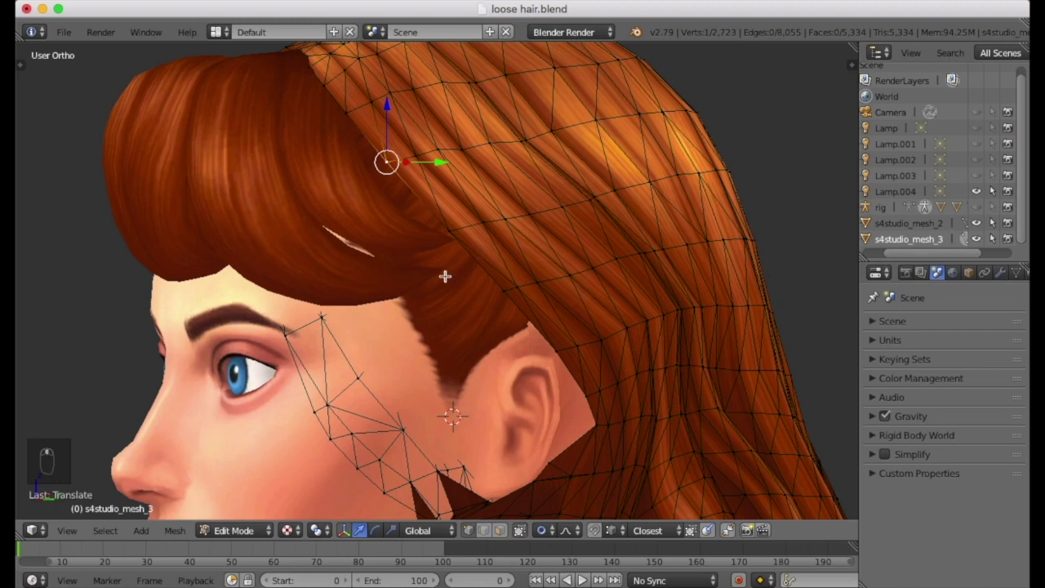
{"action": "middle_click_drag", "start_coordinate": [582, 329], "coordinate": [778, 338]}
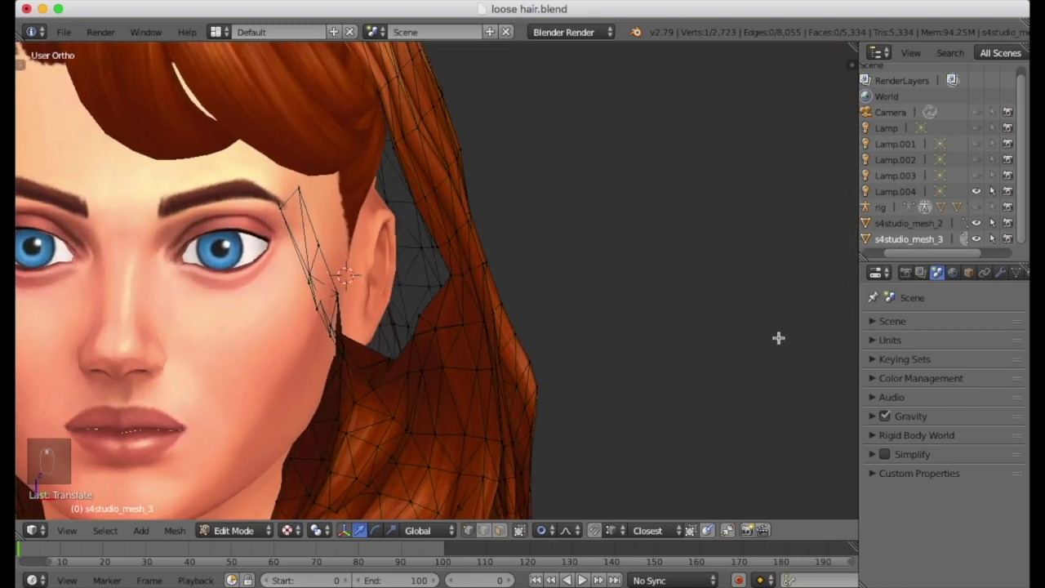
{"action": "right_click", "coordinate": [450, 289]}
{"action": "middle_click_drag", "start_coordinate": [449, 289], "coordinate": [343, 375]}
{"action": "scroll", "coordinate": [530, 267], "scroll_direction": "down", "scroll_amount": 2}
{"action": "key", "text": "g"}
{"action": "key", "text": "x"}
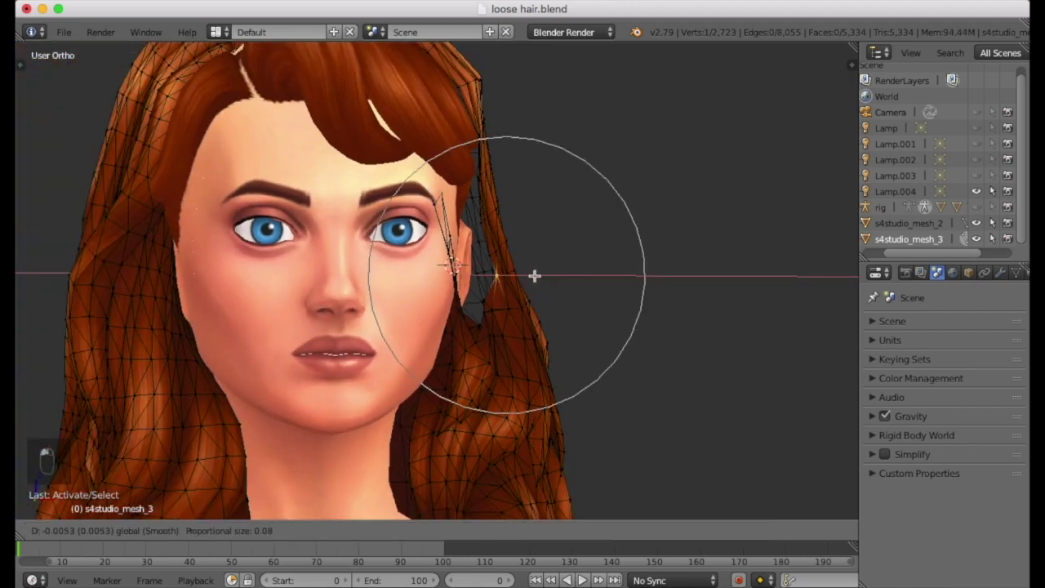
{"action": "left_click", "coordinate": [495, 280]}
Step: Select another hair border vertex below the left ear and shift it along X with proportional editing
{"action": "middle_click_drag", "start_coordinate": [495, 280], "coordinate": [545, 203]}
{"action": "middle_click_drag", "start_coordinate": [516, 366], "coordinate": [432, 293]}
{"action": "right_click", "coordinate": [422, 331]}
{"action": "key", "text": "g"}
{"action": "key", "text": "x"}
{"action": "left_click", "coordinate": [477, 313]}
Step: Circle-select the leftover hair vertices across the left cheek and delete them, toggling selection through the mesh as needed
{"action": "scroll", "coordinate": [351, 327], "scroll_direction": "up", "scroll_amount": 5}
{"action": "right_click", "coordinate": [333, 275]}
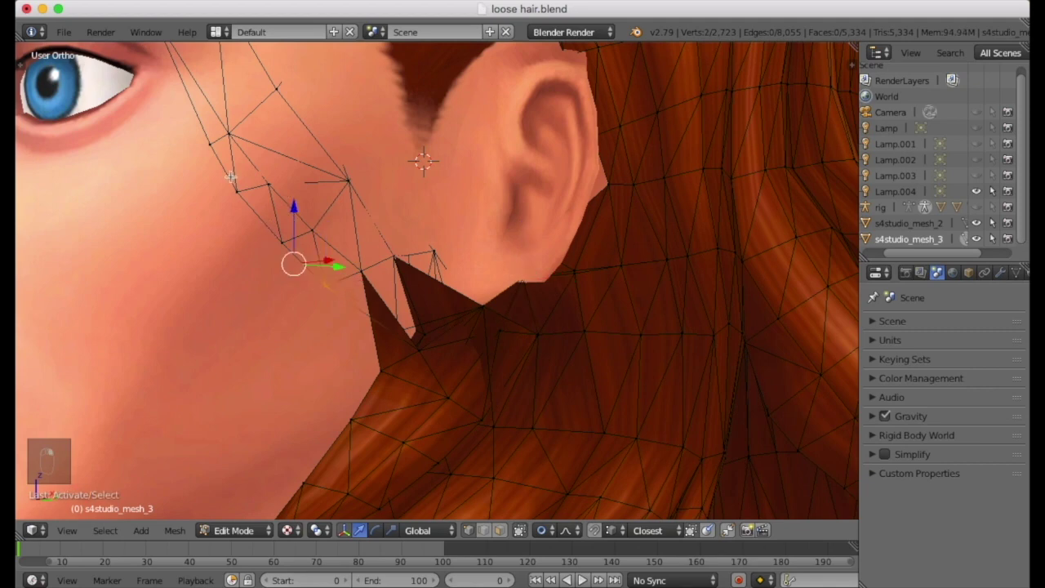
{"action": "scroll", "coordinate": [231, 177], "scroll_direction": "down", "scroll_amount": 5}
{"action": "key", "text": "c"}
{"action": "left_click_drag", "start_coordinate": [282, 160], "coordinate": [300, 211]}
{"action": "right_click", "coordinate": [301, 210]}
{"action": "mouse_move", "coordinate": [300, 211]}
{"action": "middle_mouse_down"}
{"action": "mouse_move", "coordinate": [512, 176]}
{"action": "mouse_move", "coordinate": [415, 223]}
{"action": "mouse_move", "coordinate": [440, 402]}
{"action": "middle_mouse_up"}
{"action": "middle_click_drag", "start_coordinate": [525, 520], "coordinate": [374, 330]}
{"action": "key", "text": "c"}
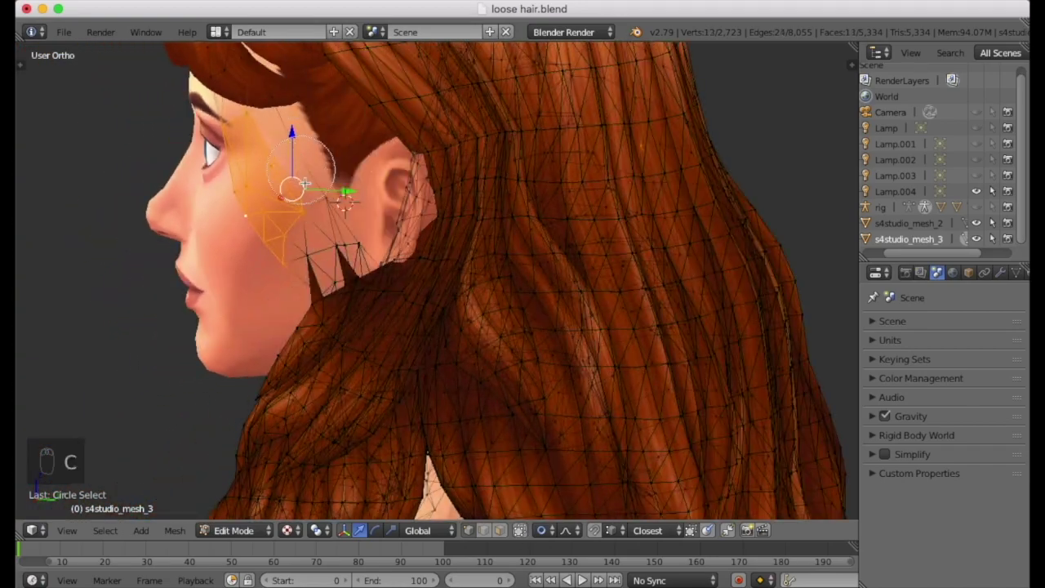
{"action": "mouse_move", "coordinate": [287, 200]}
{"action": "middle_mouse_down"}
{"action": "mouse_move", "coordinate": [368, 177]}
{"action": "mouse_move", "coordinate": [286, 189]}
{"action": "middle_mouse_up"}
{"action": "middle_click_drag", "start_coordinate": [246, 84], "coordinate": [316, 205], "text": "shift"}
{"action": "key", "text": "c"}
{"action": "left_click", "coordinate": [317, 219]}
{"action": "right_click", "coordinate": [326, 225]}
{"action": "middle_click_drag", "start_coordinate": [400, 270], "coordinate": [563, 272]}
{"action": "mouse_move", "coordinate": [437, 387]}
{"action": "middle_mouse_down", "text": "shift"}
{"action": "mouse_move", "coordinate": [400, 345]}
{"action": "mouse_move", "coordinate": [400, 303]}
{"action": "middle_mouse_up", "text": "shift"}
{"action": "mouse_move", "coordinate": [400, 302]}
{"action": "middle_mouse_down"}
{"action": "mouse_move", "coordinate": [498, 315]}
{"action": "mouse_move", "coordinate": [501, 303]}
{"action": "middle_mouse_up"}
{"action": "key", "text": "x"}
{"action": "left_click", "coordinate": [501, 306]}
{"action": "left_click", "coordinate": [518, 529]}
Step: Disable proportional editing and snap the front border vertex beside the jaw onto the hair vertex under the left earlobe
{"action": "middle_click_drag", "start_coordinate": [593, 326], "coordinate": [476, 322]}
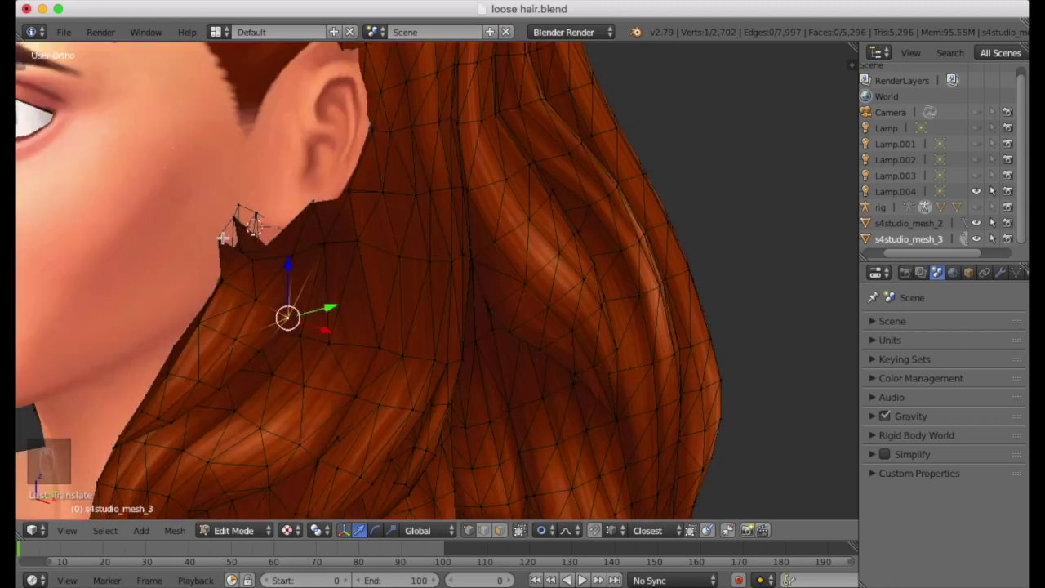
{"action": "right_click", "coordinate": [223, 239]}
{"action": "middle_click_drag", "start_coordinate": [257, 226], "coordinate": [369, 269], "text": "shift"}
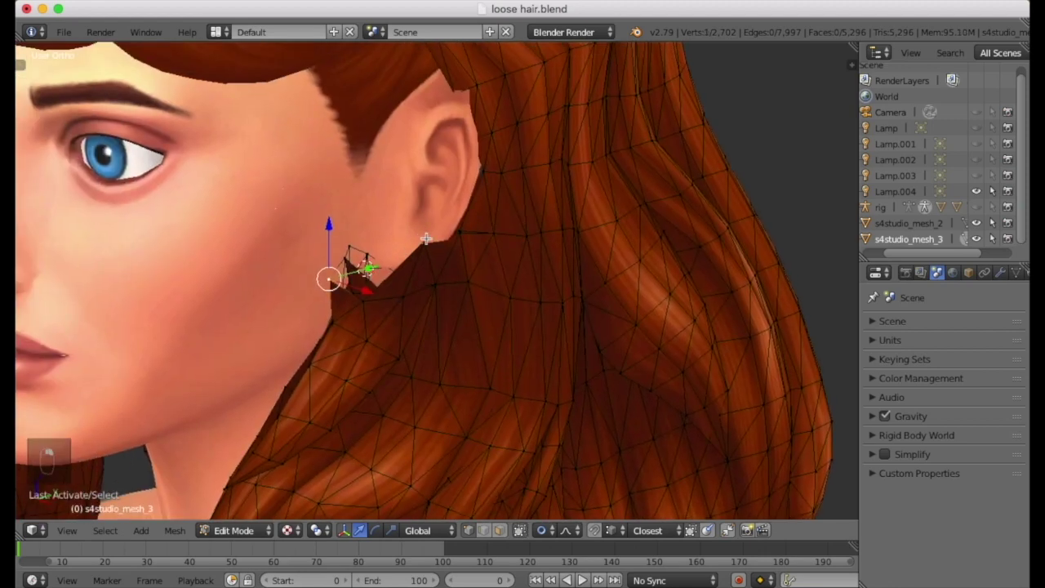
{"action": "left_click", "coordinate": [547, 530]}
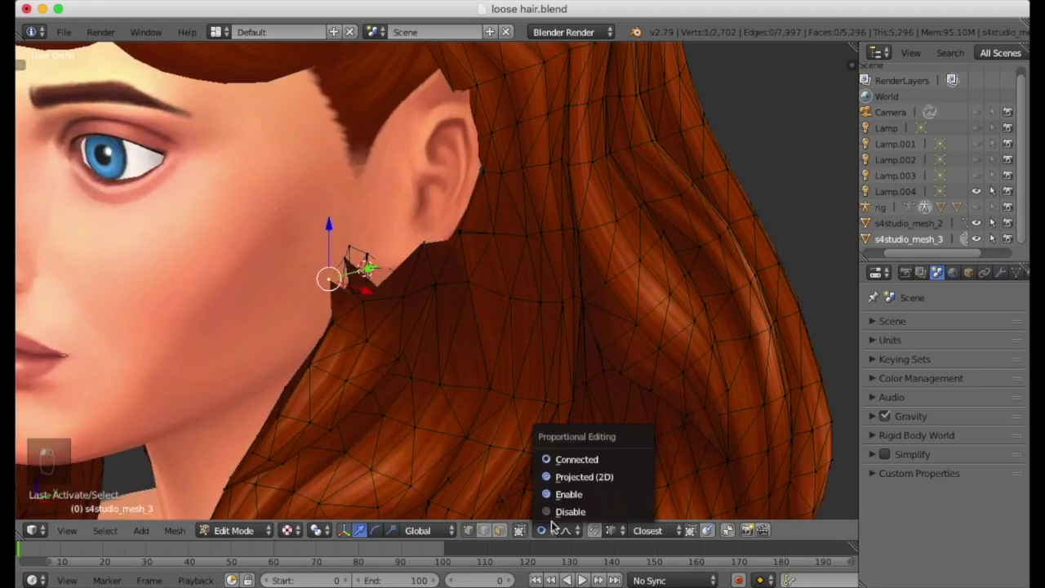
{"action": "left_click", "coordinate": [563, 510]}
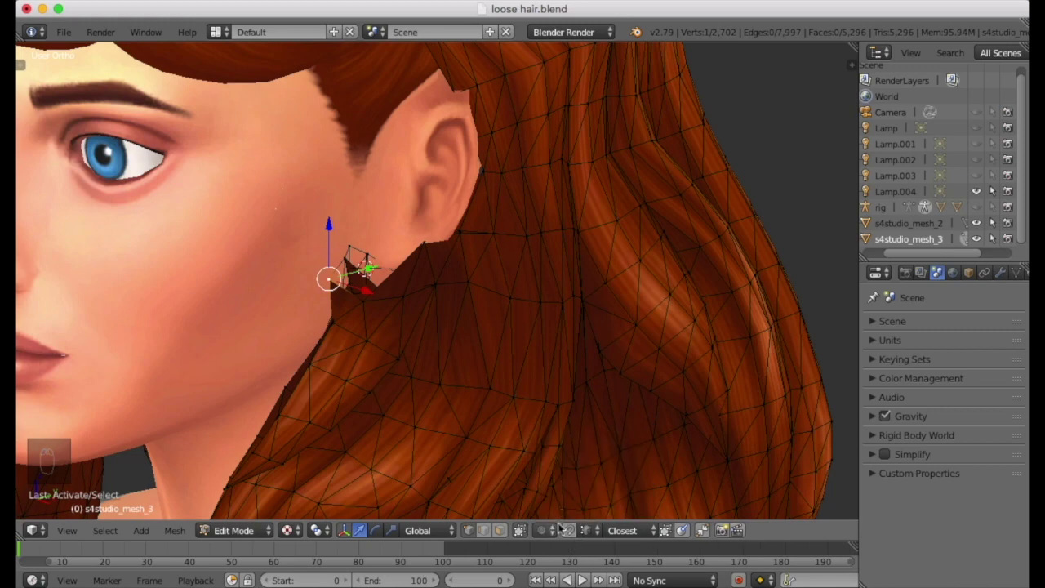
{"action": "scroll", "coordinate": [384, 272], "scroll_direction": "up", "scroll_amount": 5}
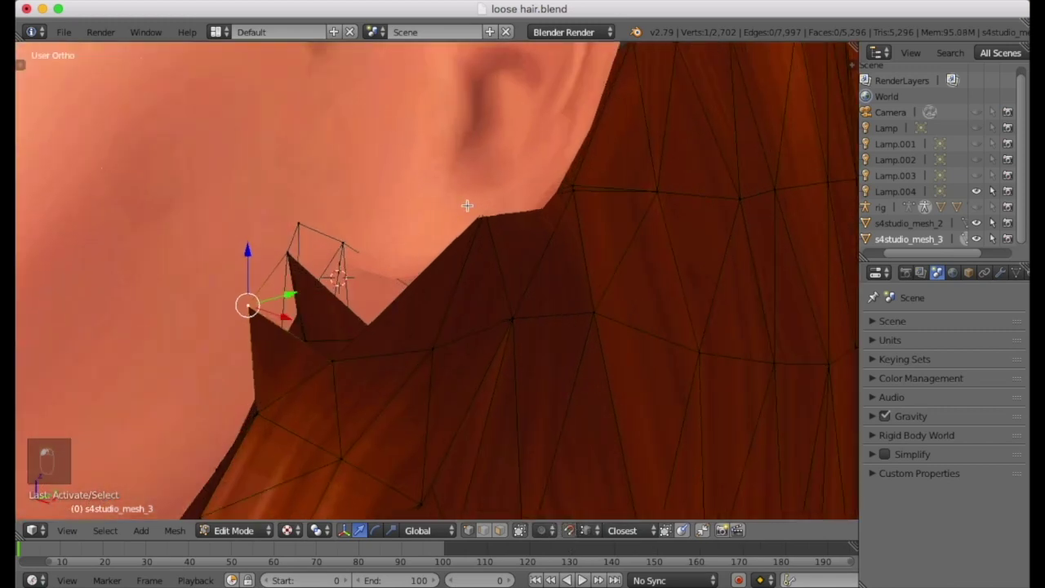
{"action": "key", "text": "g"}
{"action": "left_click", "coordinate": [484, 211]}
Step: Try snapping the border vertex below the ear onto its neighbouring hair vertex, then undo the move
{"action": "middle_click_drag", "start_coordinate": [468, 257], "coordinate": [555, 261]}
{"action": "mouse_move", "coordinate": [452, 337]}
{"action": "middle_mouse_down"}
{"action": "mouse_move", "coordinate": [485, 313]}
{"action": "mouse_move", "coordinate": [466, 282]}
{"action": "mouse_move", "coordinate": [436, 315]}
{"action": "mouse_move", "coordinate": [445, 326]}
{"action": "middle_mouse_up"}
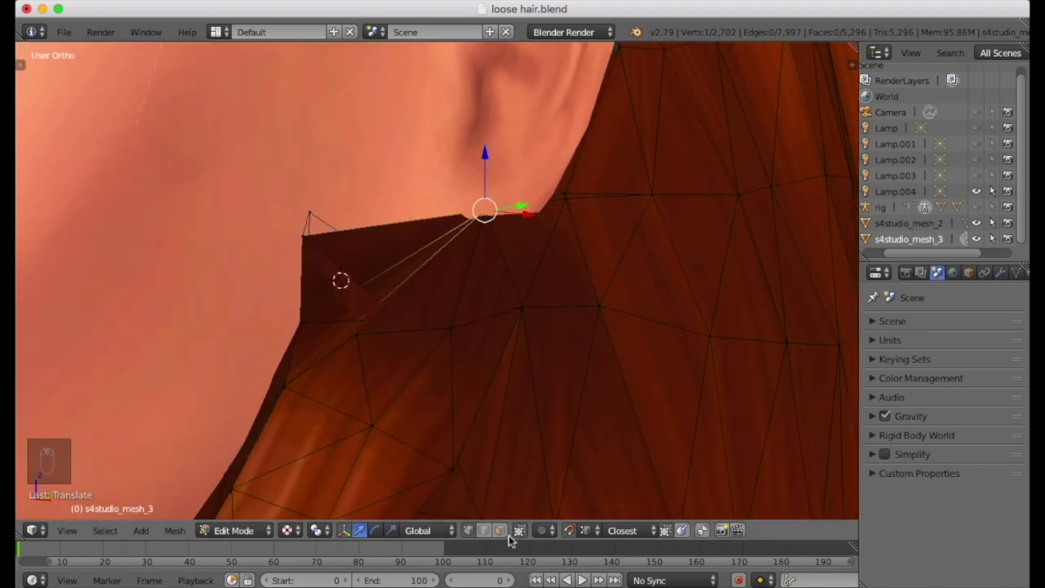
{"action": "left_click", "coordinate": [503, 531]}
{"action": "right_click", "coordinate": [363, 301]}
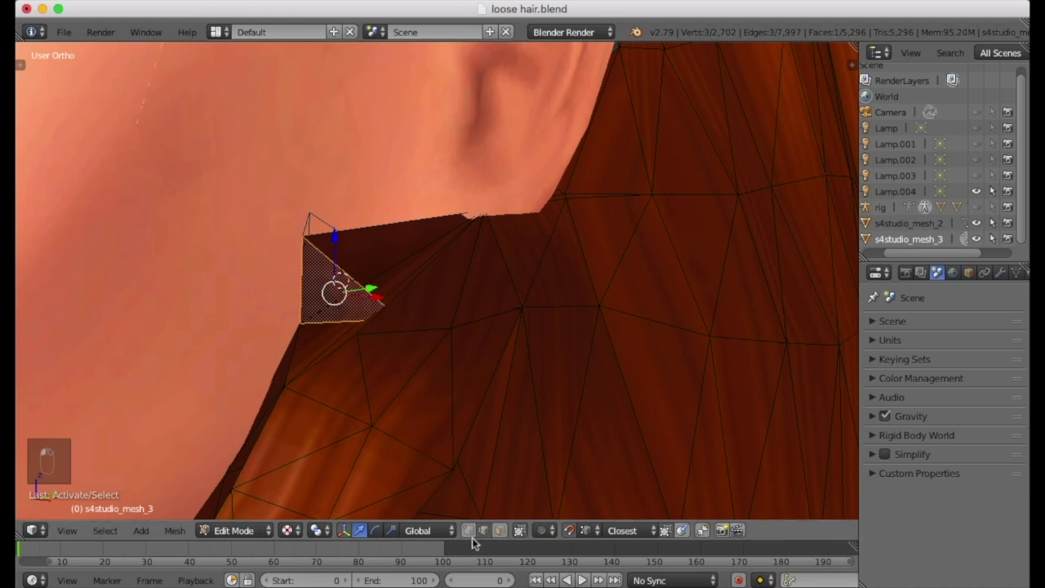
{"action": "right_click", "coordinate": [492, 454]}
{"action": "right_click", "coordinate": [465, 313]}
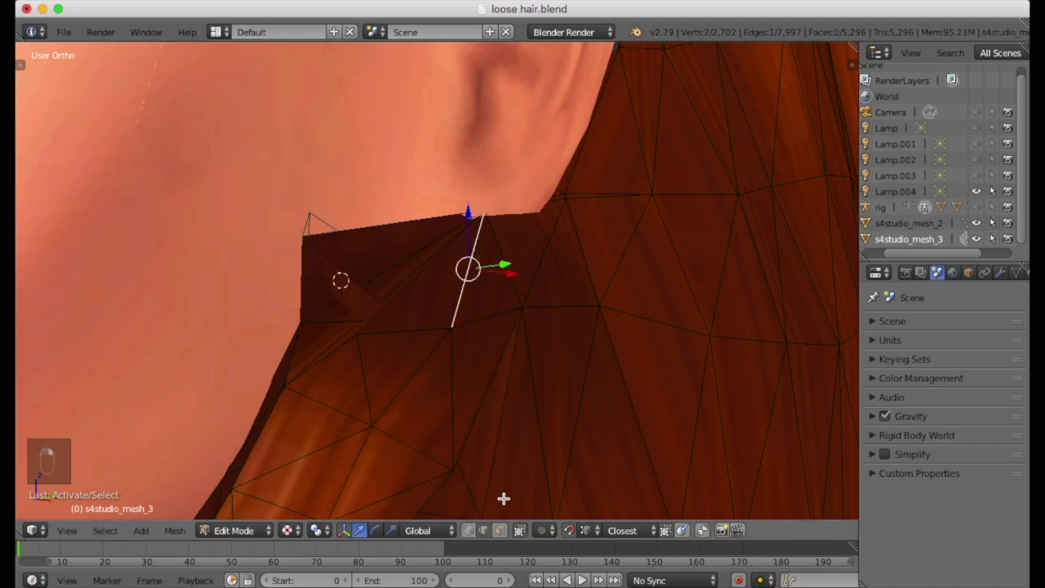
{"action": "left_click", "coordinate": [474, 532]}
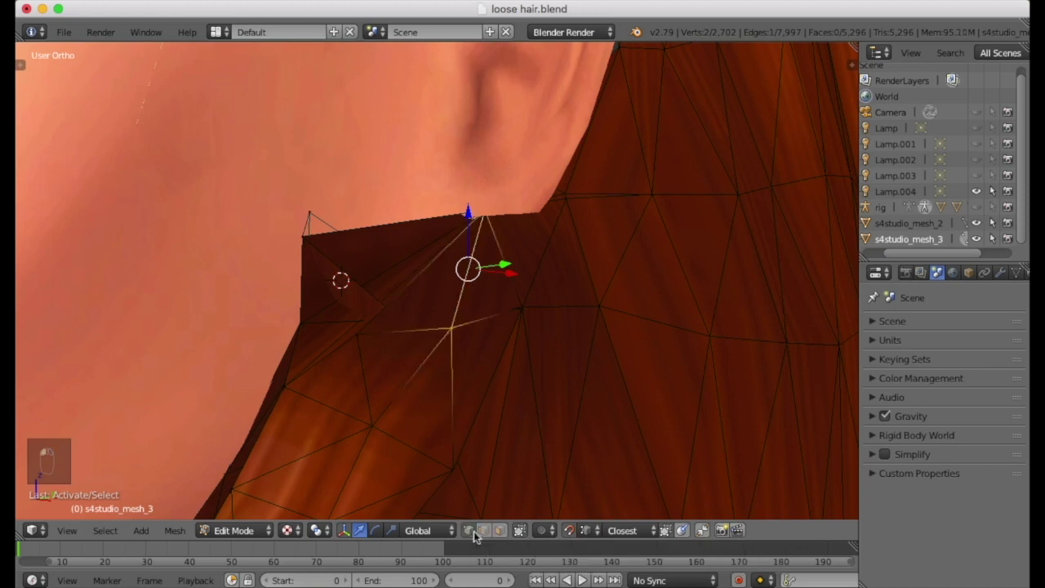
{"action": "right_click", "coordinate": [390, 328]}
{"action": "key", "text": "g"}
{"action": "left_click", "coordinate": [443, 326]}
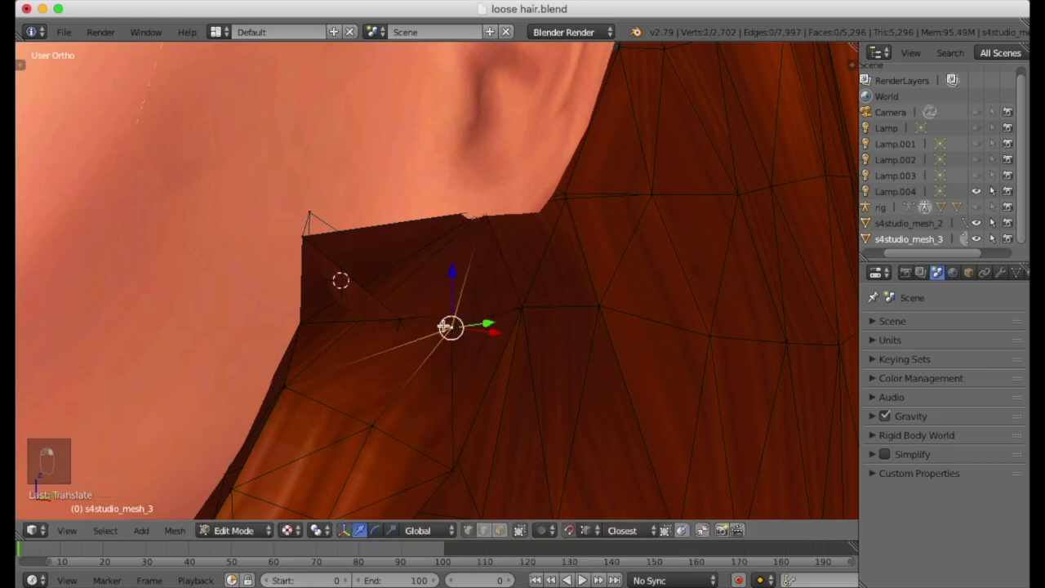
{"action": "key", "text": "super+z"}
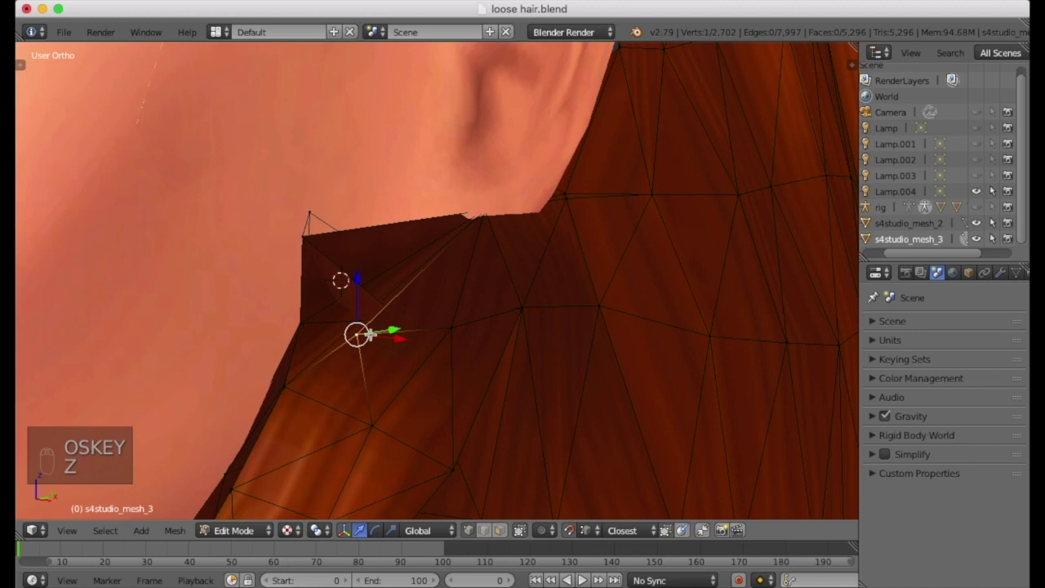
Step: Try deleting two stray triangular faces from the hair border in front of the left earlobe
{"action": "left_click", "coordinate": [500, 531]}
{"action": "middle_click_drag", "start_coordinate": [380, 253], "coordinate": [432, 299]}
{"action": "right_click", "coordinate": [451, 298]}
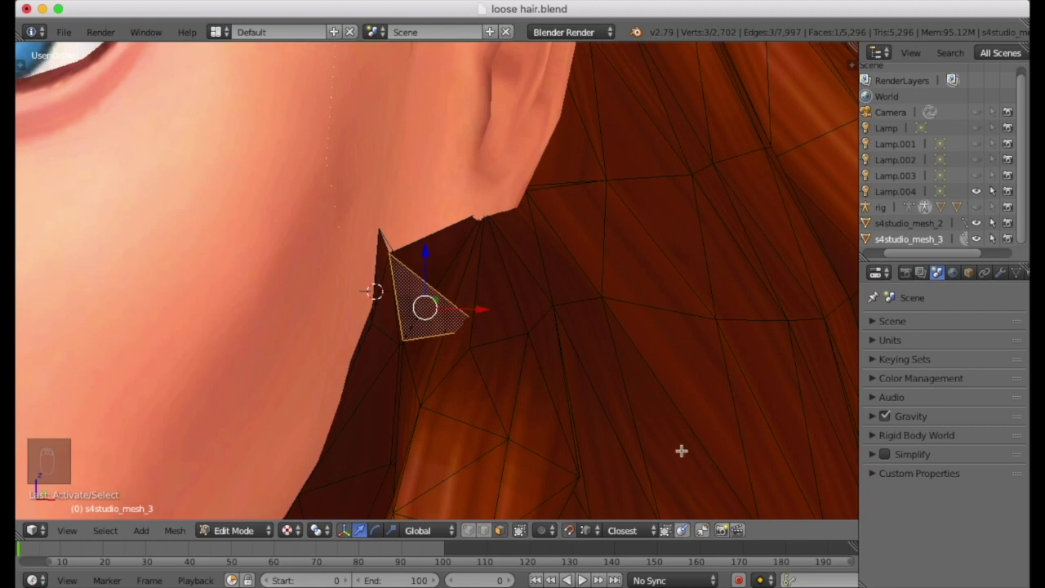
{"action": "key", "text": "x"}
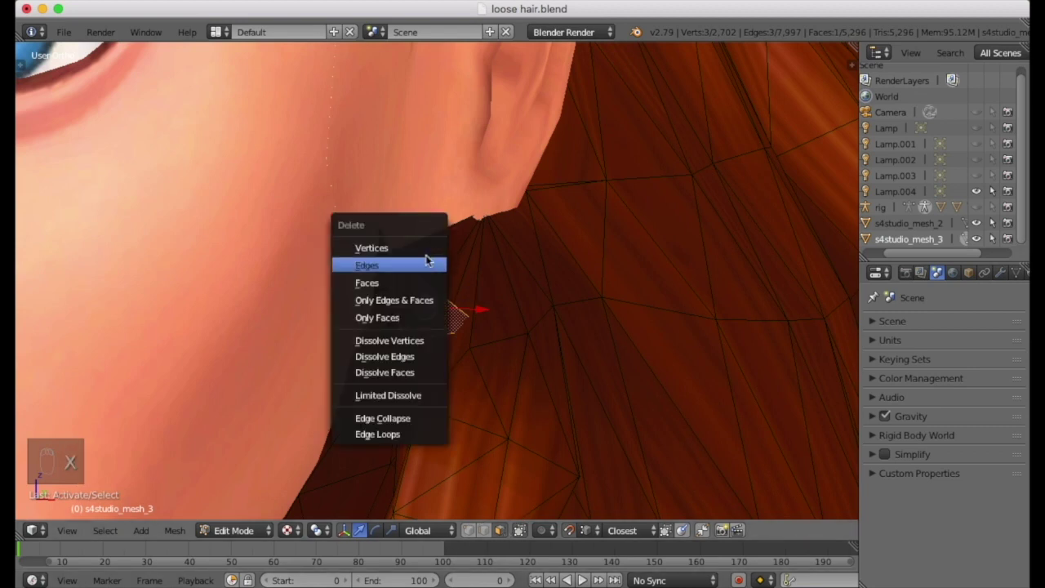
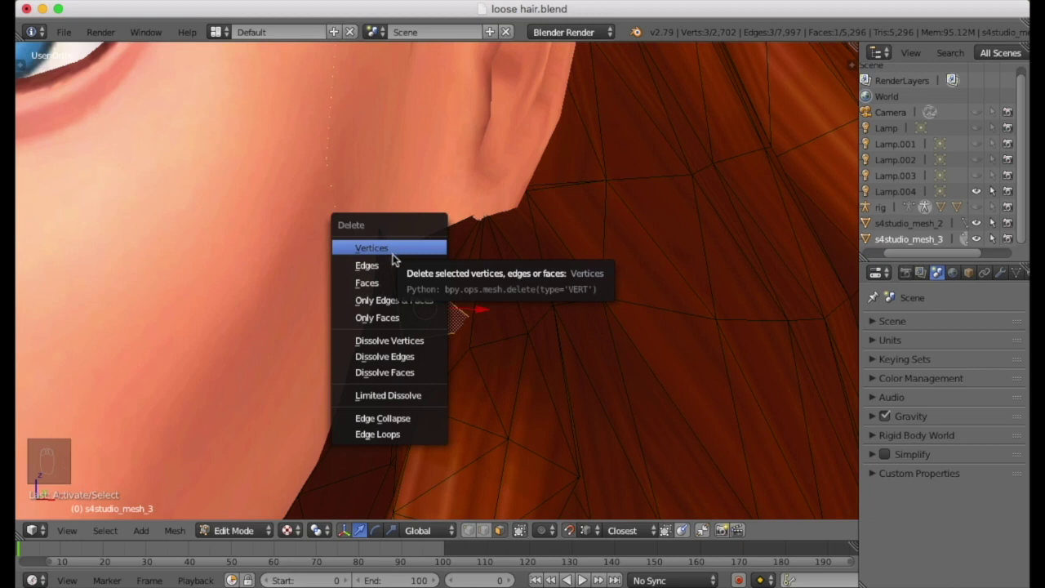
{"action": "left_click", "coordinate": [397, 282]}
{"action": "scroll", "coordinate": [527, 378], "scroll_direction": "up", "scroll_amount": 2}
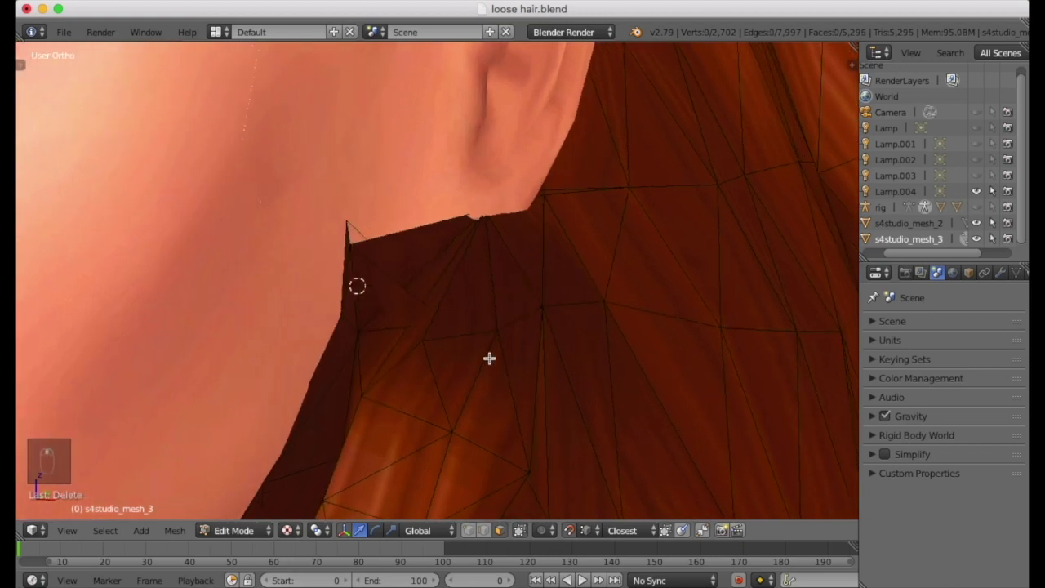
{"action": "key", "text": "x"}
{"action": "left_click", "coordinate": [401, 299]}
{"action": "middle_click_drag", "start_coordinate": [389, 308], "coordinate": [462, 302]}
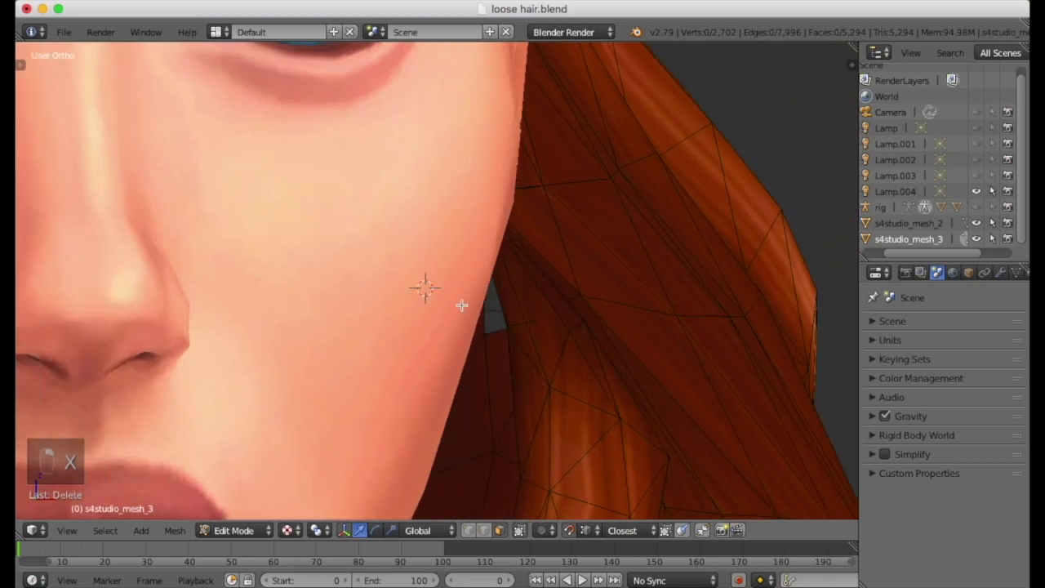
Step: Undo the deletions of the stray triangular faces in front of the left earlobe
{"action": "middle_click_drag", "start_coordinate": [559, 304], "coordinate": [557, 266]}
{"action": "key", "text": "super+z"}
{"action": "key", "text": "super+z"}
{"action": "key", "text": "super+z"}
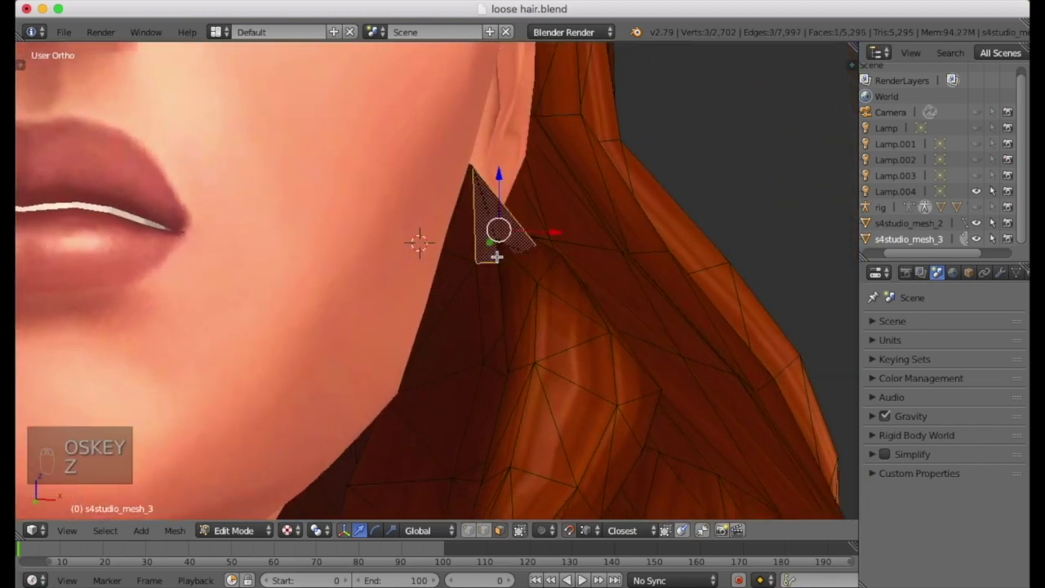
{"action": "middle_click_drag", "start_coordinate": [603, 245], "coordinate": [466, 247]}
{"action": "key", "text": "super+z"}
{"action": "key", "text": "super+z"}
Step: Select the stray triangular face below the left ear, set proportional editing to Connected, and shift the face slightly toward the cheek along X
{"action": "right_click", "coordinate": [444, 234]}
{"action": "right_click", "coordinate": [443, 235]}
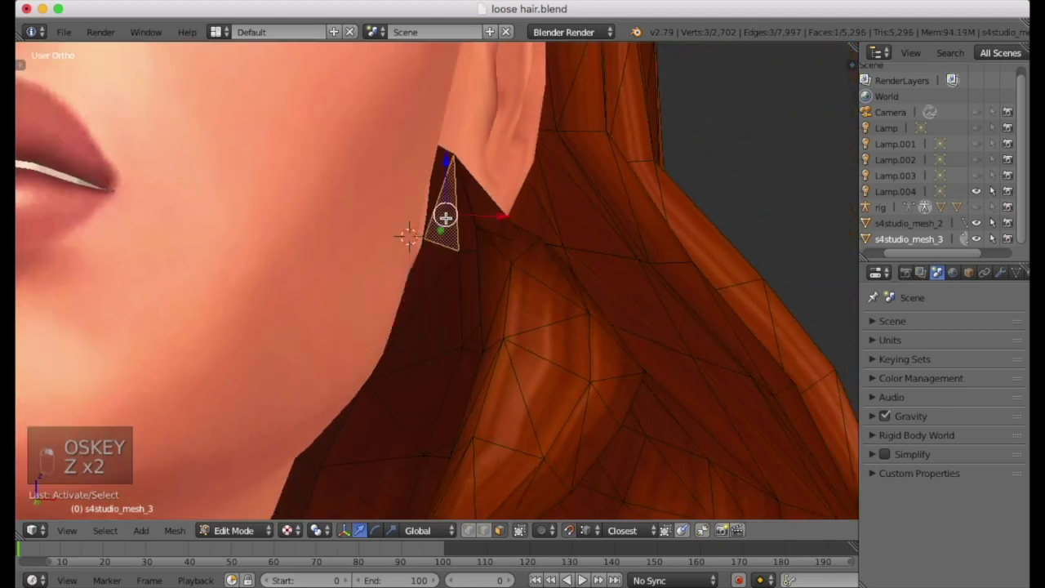
{"action": "left_click", "coordinate": [539, 533]}
{"action": "left_click", "coordinate": [555, 457]}
{"action": "left_click_drag", "start_coordinate": [504, 217], "coordinate": [495, 216]}
{"action": "left_click", "coordinate": [540, 531]}
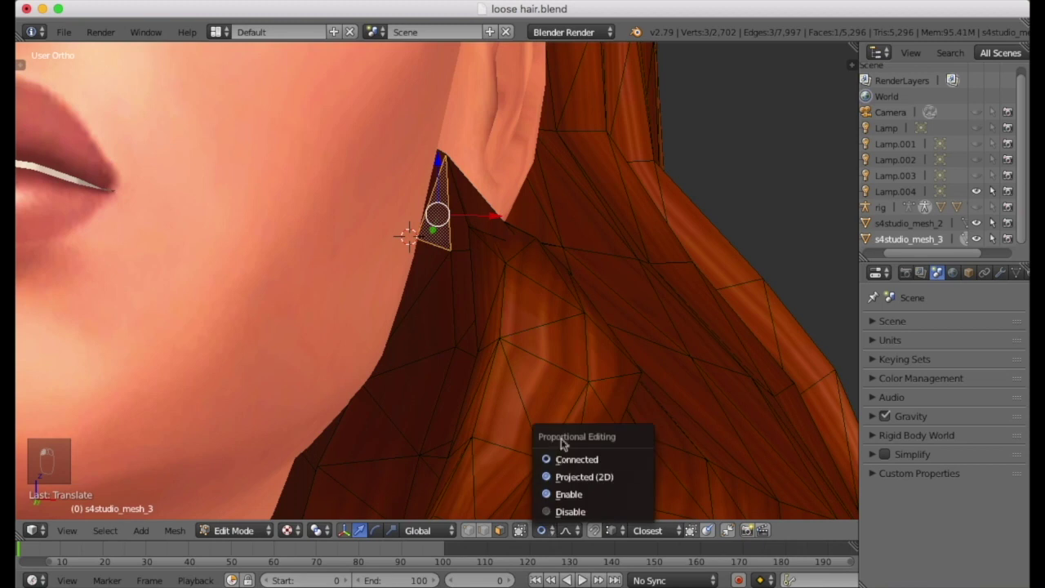
{"action": "left_click", "coordinate": [566, 462]}
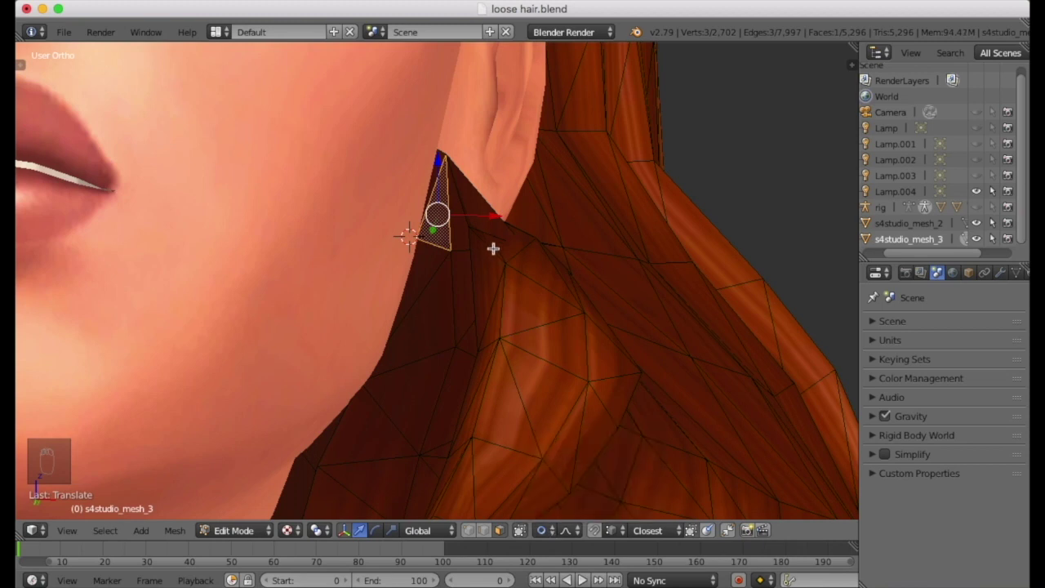
Step: Move the selected triangular face about 0.0034 further into the cheek along X with a proportional size of 0.01
{"action": "key", "text": "g"}
{"action": "scroll", "coordinate": [480, 215], "scroll_direction": "up", "scroll_amount": 10}
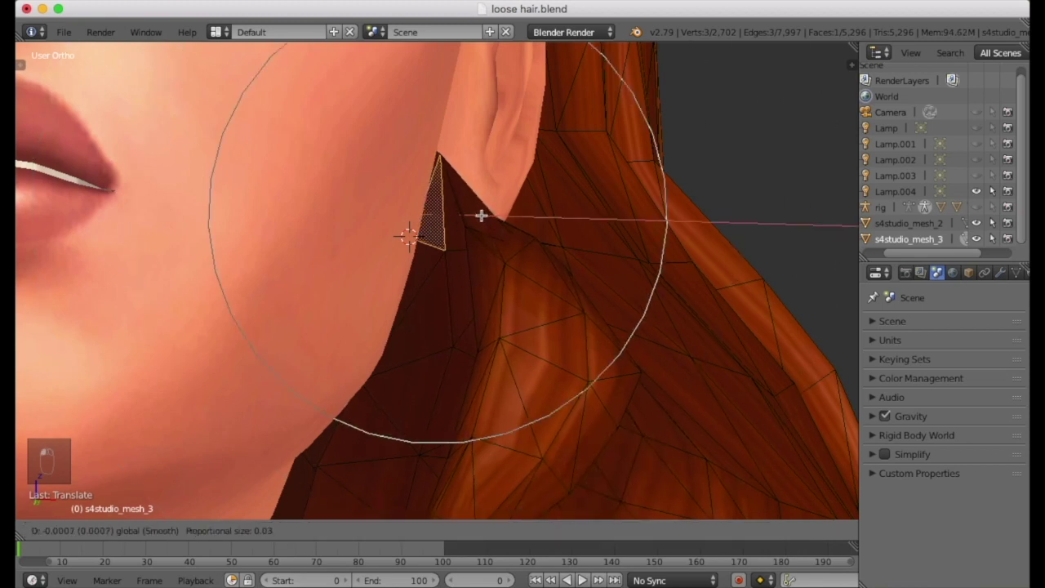
{"action": "scroll", "coordinate": [480, 216], "scroll_direction": "up", "scroll_amount": 5}
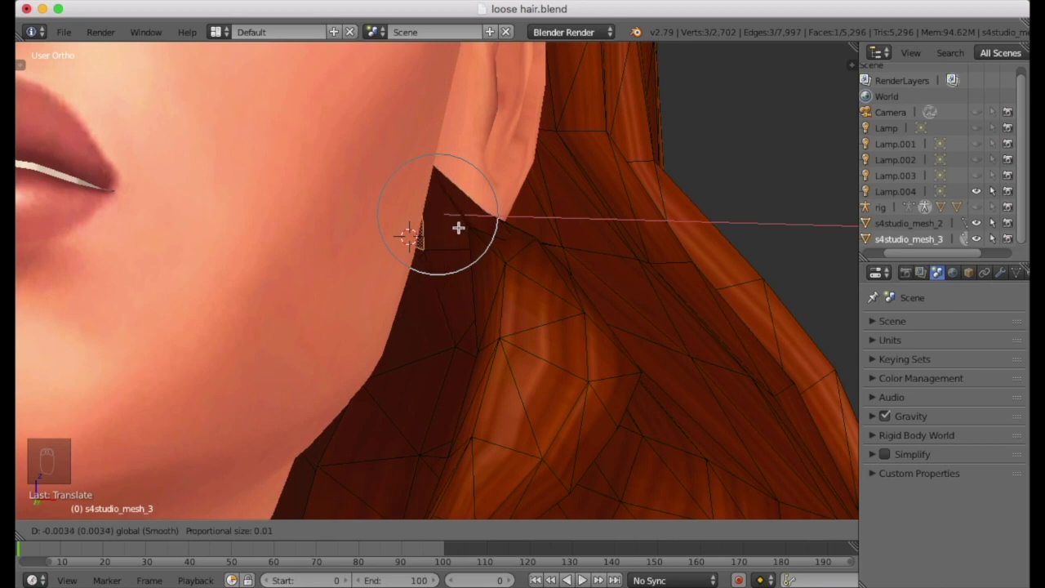
{"action": "left_click", "coordinate": [458, 227]}
Step: Move the selected hair border geometry in front of the left earlobe backward along Y
{"action": "scroll", "coordinate": [434, 226], "scroll_direction": "up", "scroll_amount": 5}
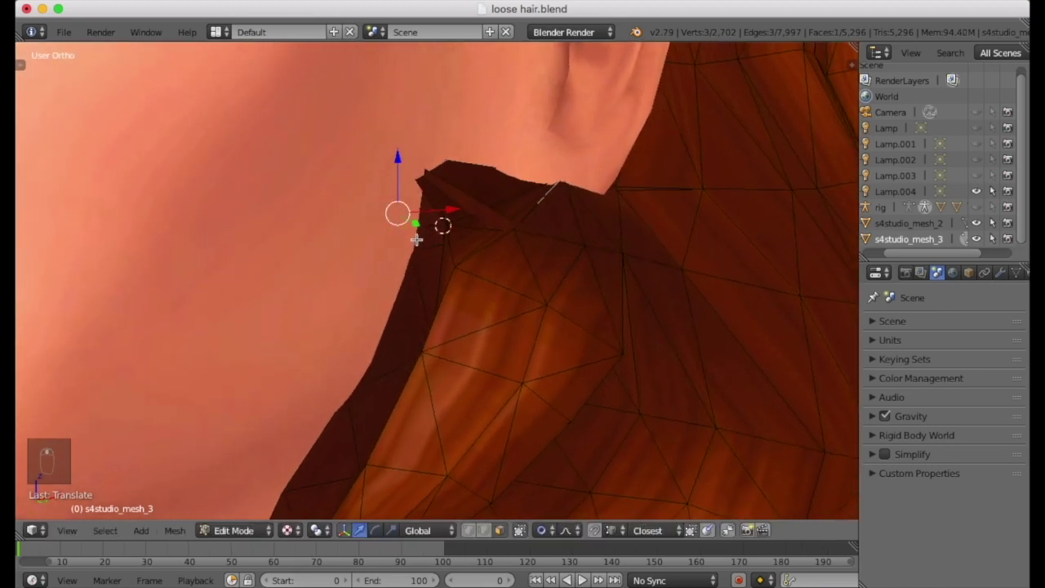
{"action": "scroll", "coordinate": [377, 270], "scroll_direction": "up", "scroll_amount": 2}
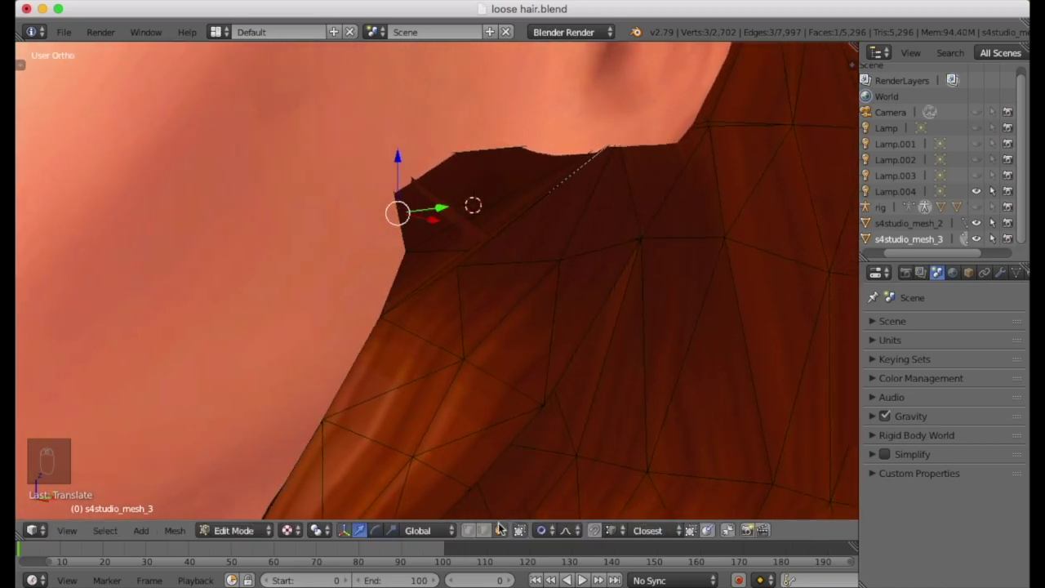
{"action": "left_click_drag", "start_coordinate": [439, 199], "coordinate": [541, 177]}
{"action": "middle_click_drag", "start_coordinate": [498, 209], "coordinate": [535, 224]}
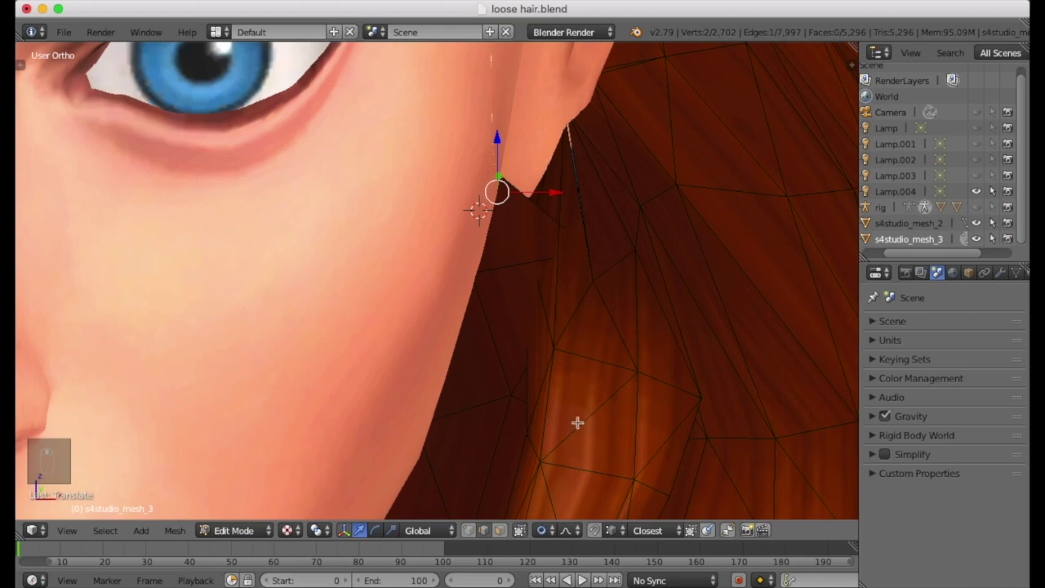
Step: Select the partly hidden hair vertex below the left earlobe and shift it about -0.001 along X with a proportional size of 0.01
{"action": "middle_click_drag", "start_coordinate": [613, 251], "coordinate": [605, 269]}
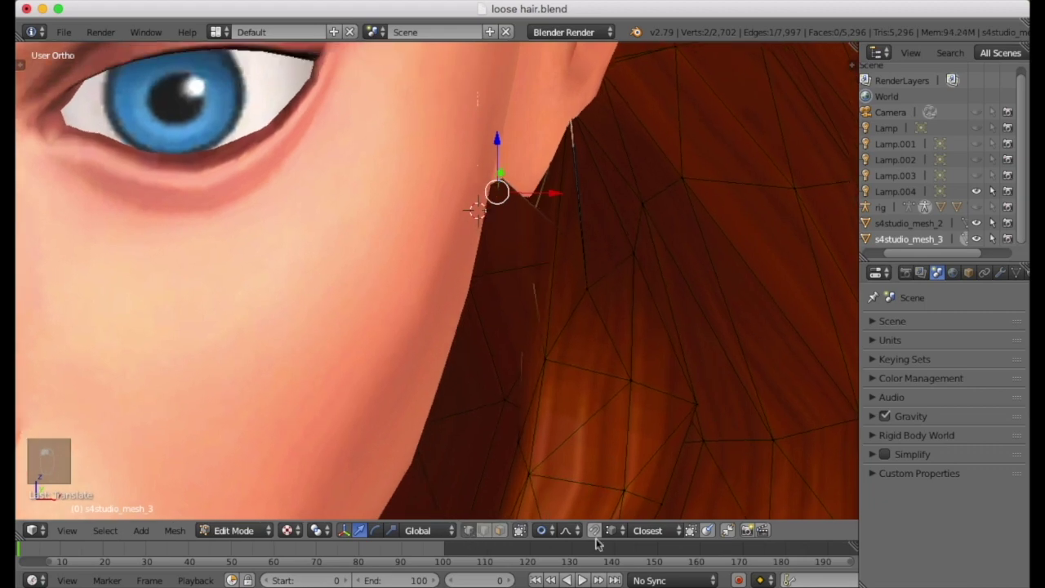
{"action": "left_click", "coordinate": [520, 531]}
{"action": "right_click", "coordinate": [591, 254]}
{"action": "mouse_move", "coordinate": [613, 297]}
{"action": "middle_mouse_down"}
{"action": "mouse_move", "coordinate": [590, 310]}
{"action": "mouse_move", "coordinate": [615, 307]}
{"action": "middle_mouse_up"}
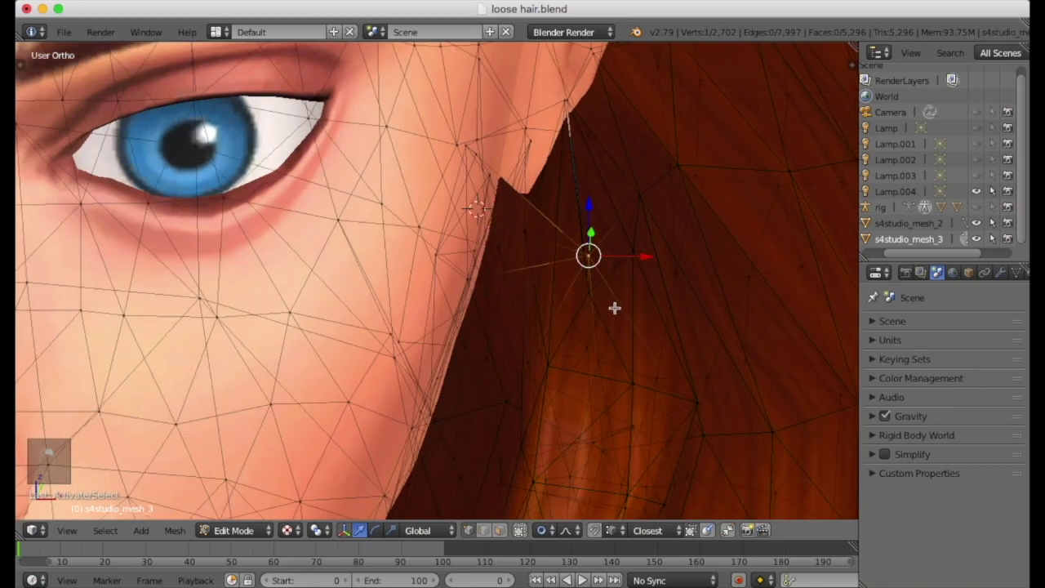
{"action": "left_click", "coordinate": [521, 530]}
{"action": "left_click_drag", "start_coordinate": [635, 252], "coordinate": [622, 250]}
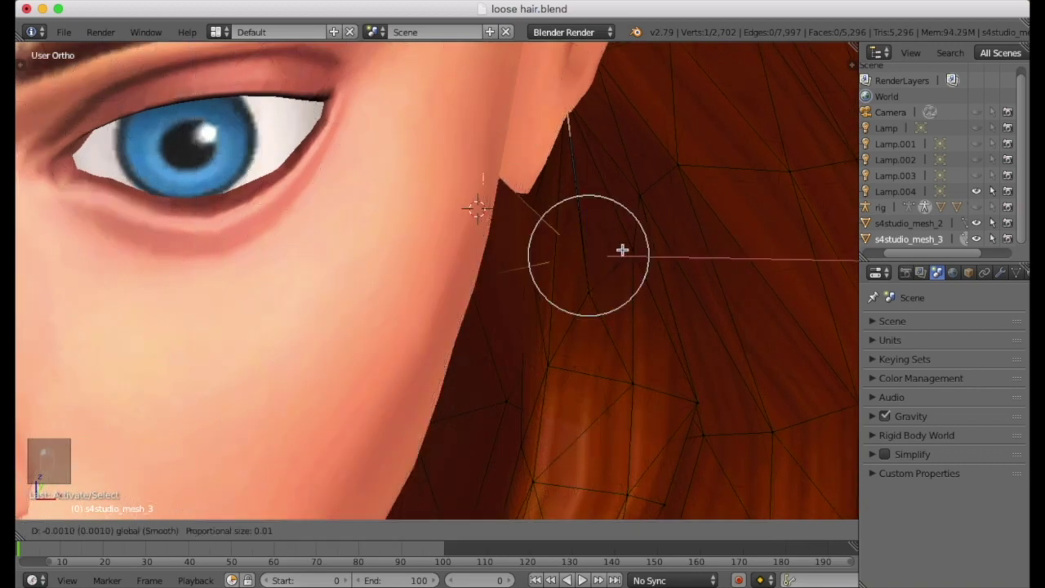
{"action": "left_click_drag", "start_coordinate": [554, 247], "coordinate": [569, 252]}
Step: Move the selected hair vertex in front of the earlobe backward about 0.0017 along Y with a proportional size of 0.01
{"action": "middle_click_drag", "start_coordinate": [569, 252], "coordinate": [401, 264]}
{"action": "left_click_drag", "start_coordinate": [567, 275], "coordinate": [563, 271]}
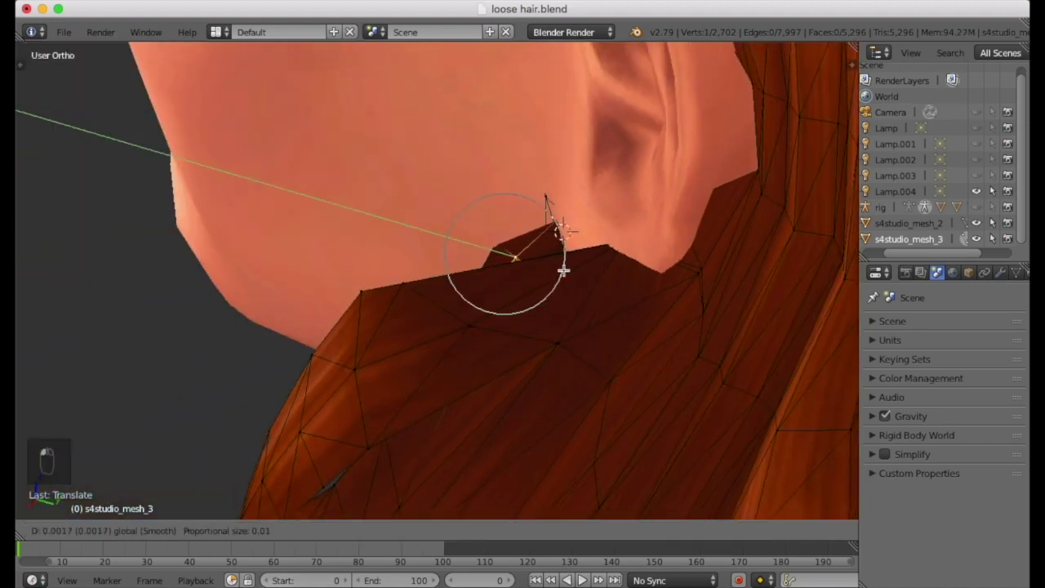
{"action": "left_click_drag", "start_coordinate": [656, 282], "coordinate": [665, 275]}
{"action": "middle_click_drag", "start_coordinate": [665, 276], "coordinate": [687, 263]}
Step: Select the two hair border vertices in front of the left earlobe and move them backward along Y with a proportional size of 0.02
{"action": "middle_click_drag", "start_coordinate": [542, 355], "coordinate": [537, 501]}
{"action": "left_click", "coordinate": [541, 531]}
{"action": "left_click", "coordinate": [520, 533]}
{"action": "middle_click_drag", "start_coordinate": [588, 346], "coordinate": [590, 301]}
{"action": "middle_click_drag", "start_coordinate": [585, 200], "coordinate": [551, 208]}
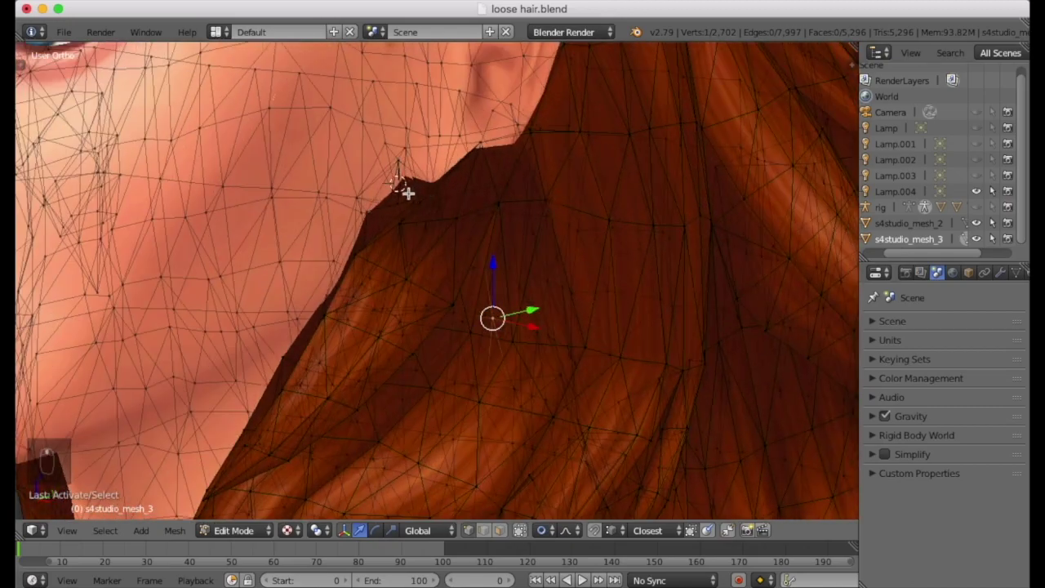
{"action": "middle_click_drag", "start_coordinate": [379, 209], "coordinate": [323, 207]}
{"action": "left_click_drag", "start_coordinate": [415, 198], "coordinate": [427, 198]}
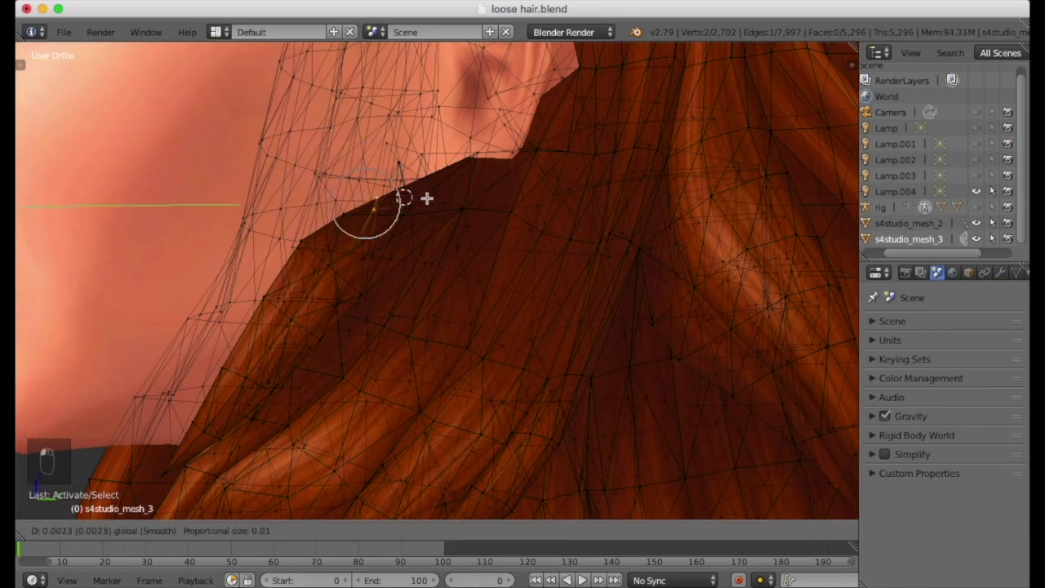
{"action": "scroll", "coordinate": [430, 198], "scroll_direction": "down", "scroll_amount": 10}
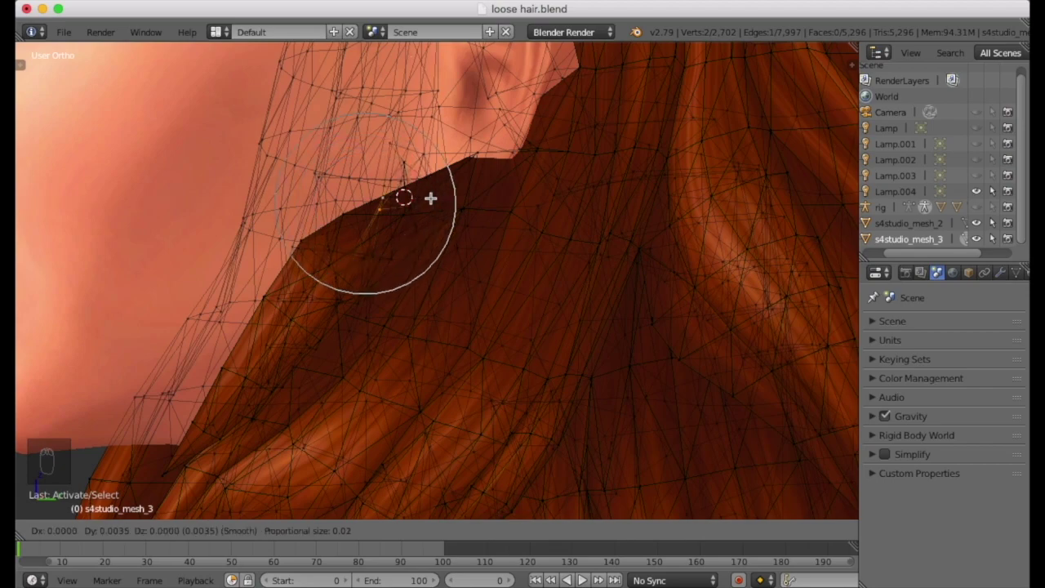
{"action": "left_click", "coordinate": [442, 194]}
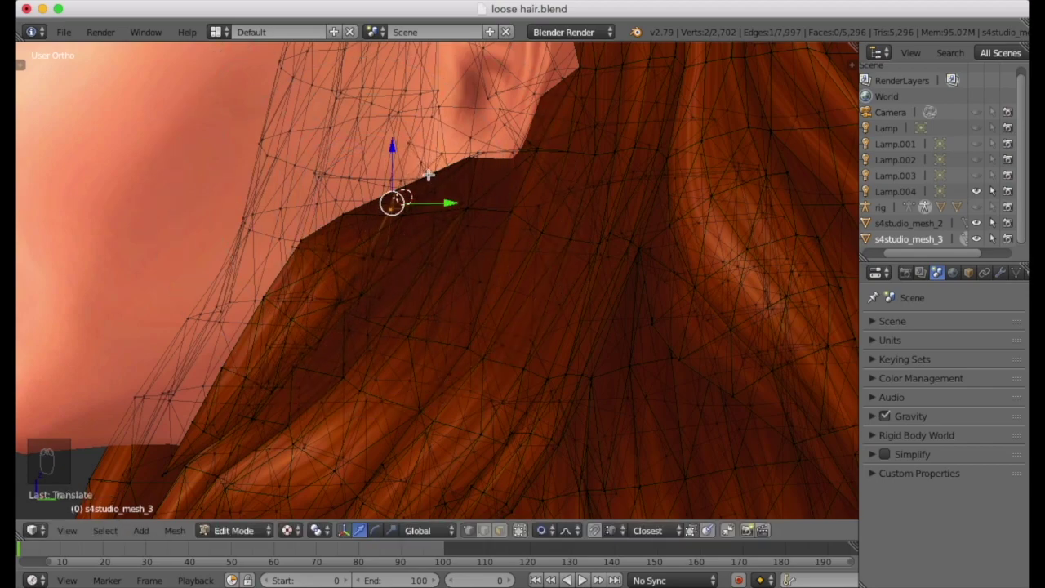
{"action": "middle_click_drag", "start_coordinate": [837, 146], "coordinate": [388, 145]}
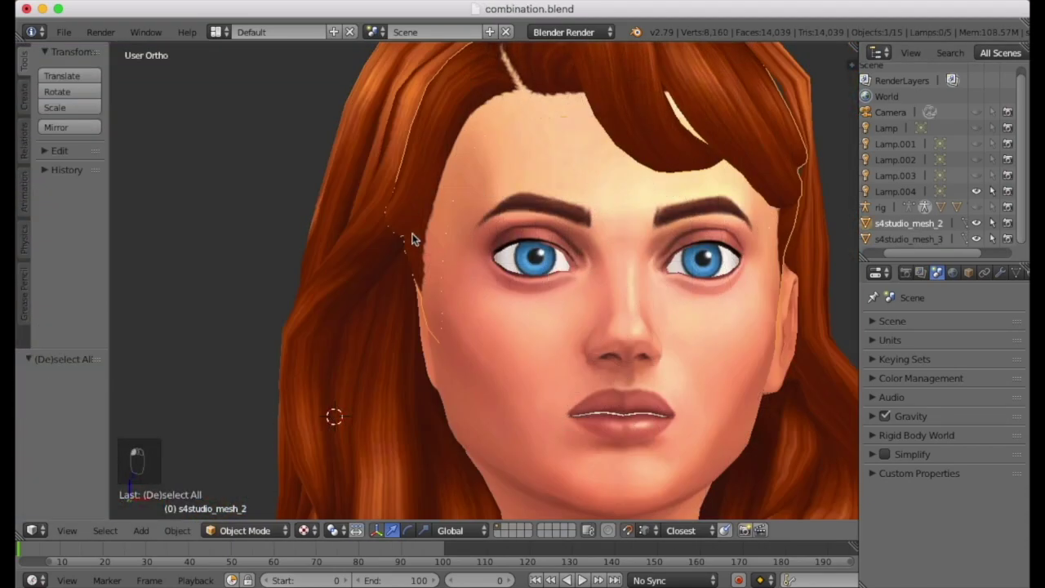
Step: In combination.blend, open the bangs mesh s4studio_mesh_2 for editing, select all of it and remove the double vertices
{"action": "key", "text": "Tab"}
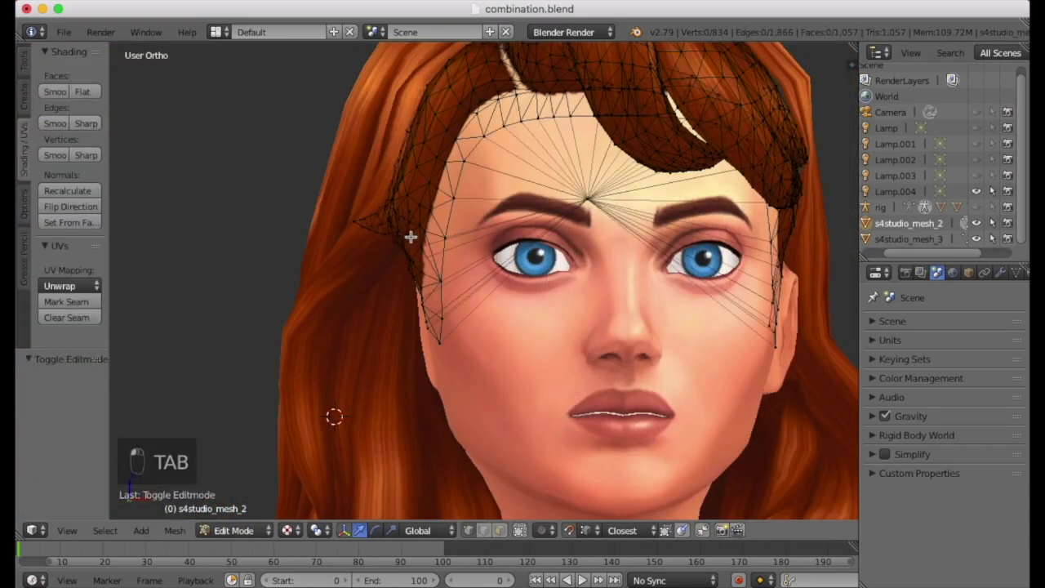
{"action": "scroll", "coordinate": [376, 230], "scroll_direction": "up", "scroll_amount": 8}
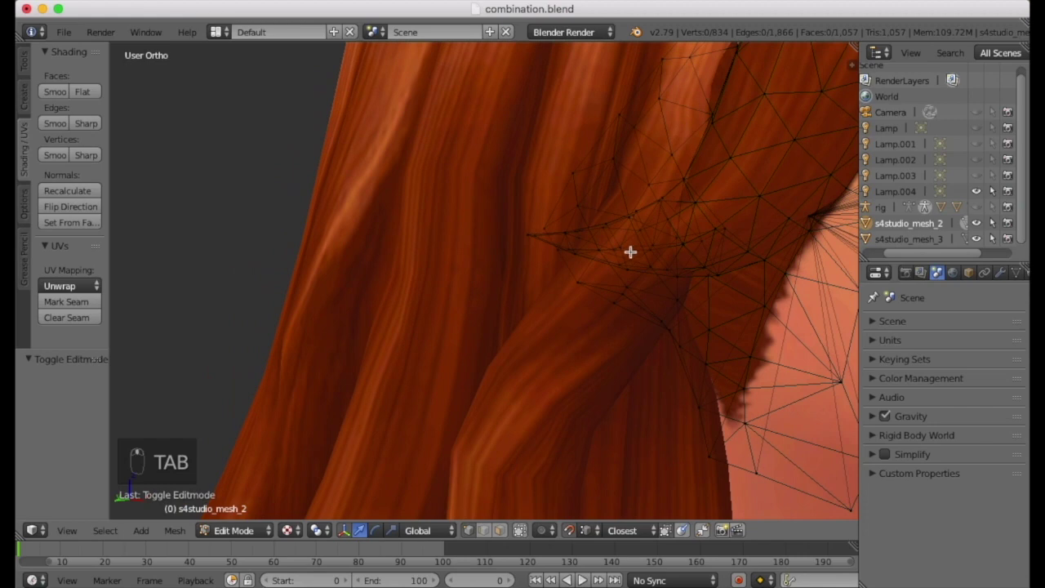
{"action": "scroll", "coordinate": [628, 249], "scroll_direction": "down", "scroll_amount": 8}
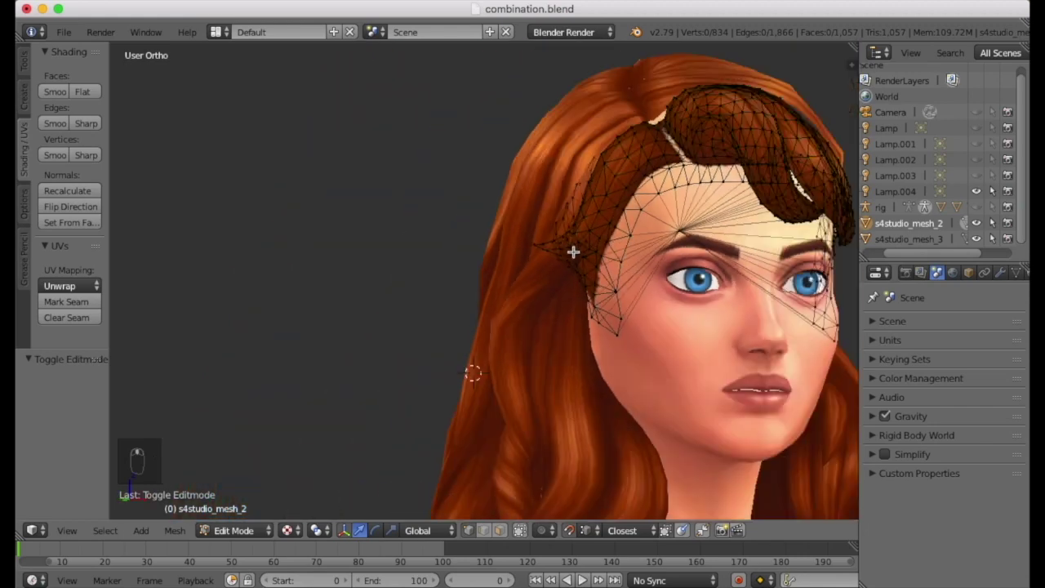
{"action": "scroll", "coordinate": [573, 252], "scroll_direction": "down", "scroll_amount": 4}
{"action": "middle_click_drag", "start_coordinate": [729, 240], "coordinate": [623, 269]}
{"action": "key", "text": "a"}
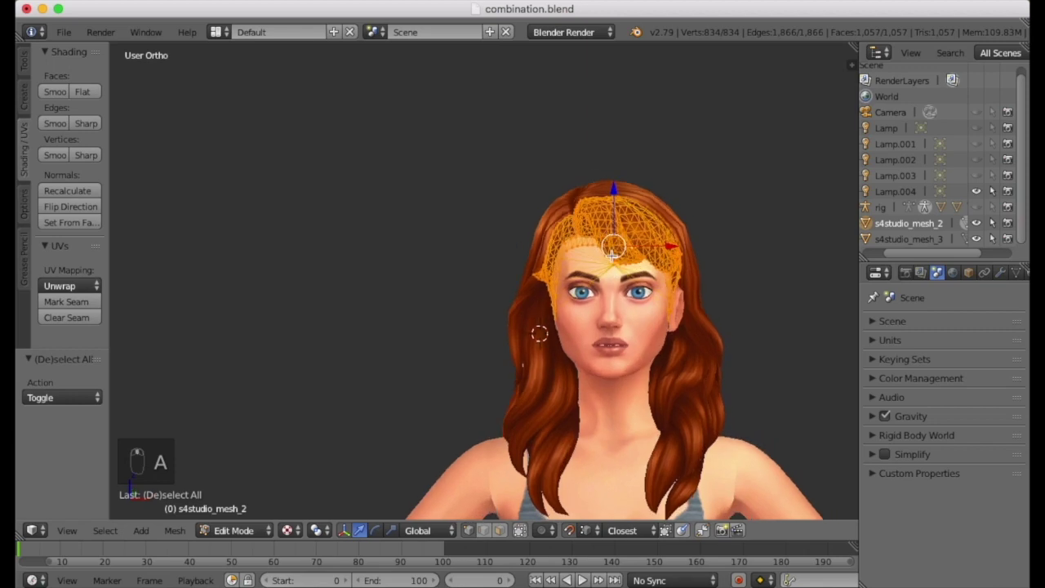
{"action": "key", "text": "w"}
{"action": "left_click", "coordinate": [608, 258]}
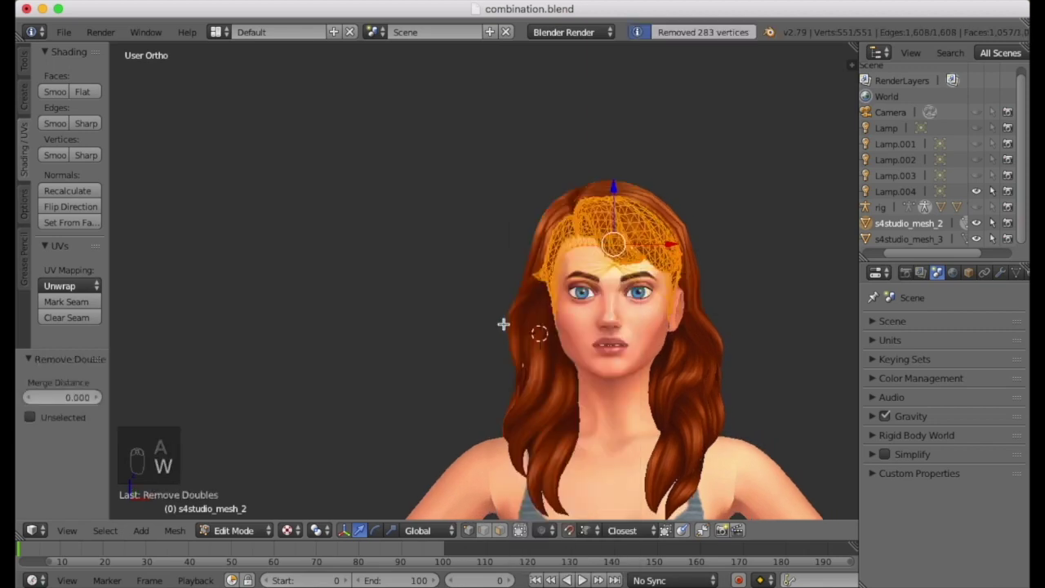
Step: Circle-select the inner-edge vertices of the transparent hairline strip from the character's right temple up to the forehead
{"action": "middle_click_drag", "start_coordinate": [506, 333], "coordinate": [614, 322]}
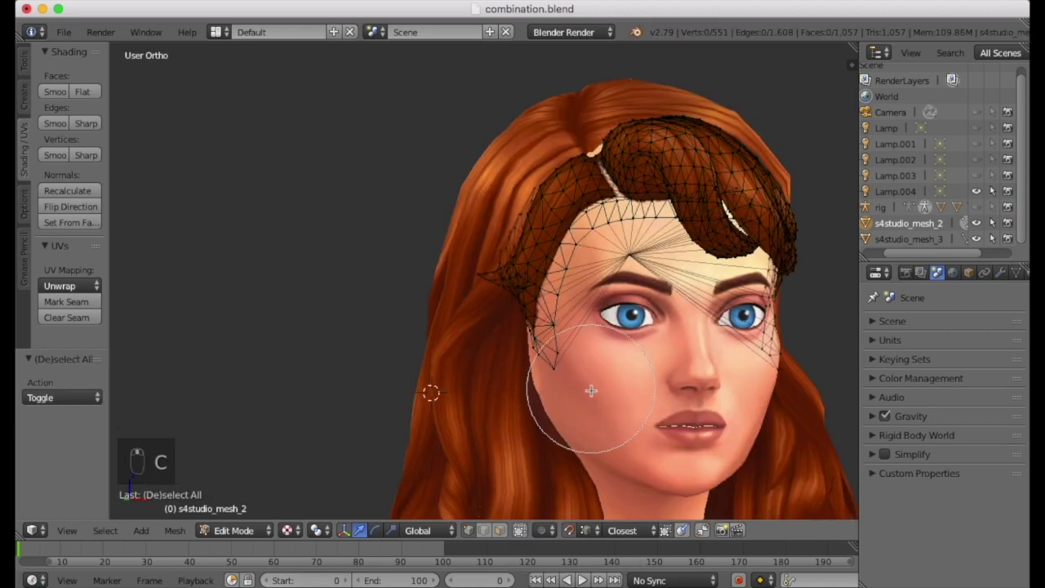
{"action": "left_click_drag", "start_coordinate": [592, 384], "coordinate": [617, 315]}
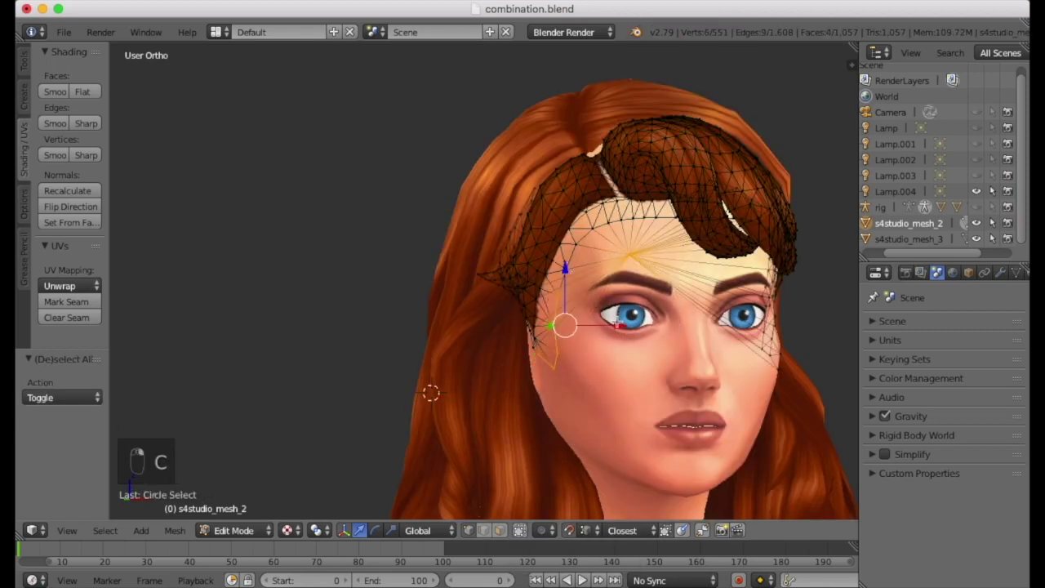
{"action": "scroll", "coordinate": [617, 319], "scroll_direction": "up", "scroll_amount": 3}
{"action": "key", "text": "c"}
{"action": "mouse_move", "coordinate": [581, 245]}
{"action": "left_mouse_down"}
{"action": "mouse_move", "coordinate": [563, 254]}
{"action": "mouse_move", "coordinate": [631, 176]}
{"action": "left_mouse_up"}
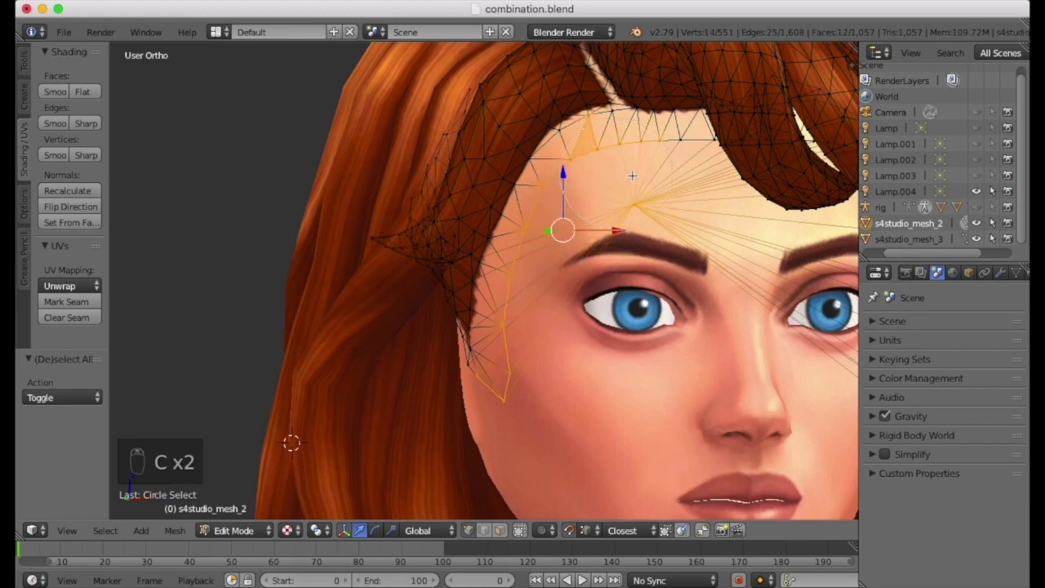
{"action": "left_click_drag", "start_coordinate": [667, 267], "coordinate": [594, 270], "text": "shift"}
{"action": "key", "text": "c"}
{"action": "middle_click", "coordinate": [516, 82]}
{"action": "right_click", "coordinate": [515, 81]}
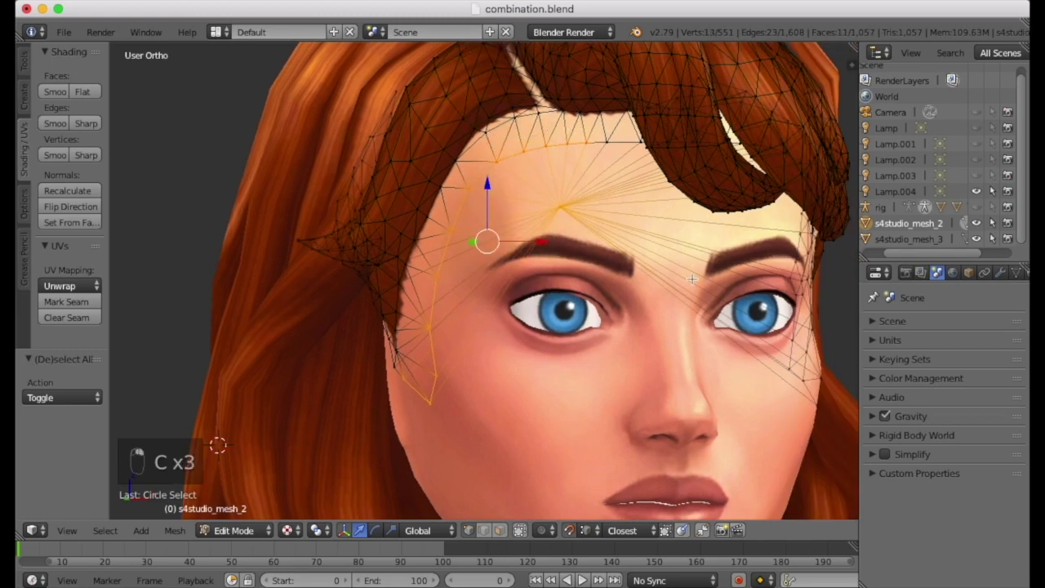
{"action": "middle_click_drag", "start_coordinate": [691, 280], "coordinate": [635, 284], "text": "shift"}
Step: Add the outer-edge vertices of the hairline strip along the right temple to the selection
{"action": "middle_click_drag", "start_coordinate": [433, 244], "coordinate": [410, 315]}
{"action": "key", "text": "c"}
{"action": "mouse_move", "coordinate": [410, 316]}
{"action": "left_mouse_down"}
{"action": "mouse_move", "coordinate": [363, 348]}
{"action": "mouse_move", "coordinate": [391, 271]}
{"action": "left_mouse_up"}
{"action": "right_click", "coordinate": [392, 266]}
{"action": "middle_click_drag", "start_coordinate": [427, 227], "coordinate": [362, 238]}
{"action": "key", "text": "c"}
{"action": "middle_click", "coordinate": [274, 213]}
{"action": "right_click", "coordinate": [273, 213]}
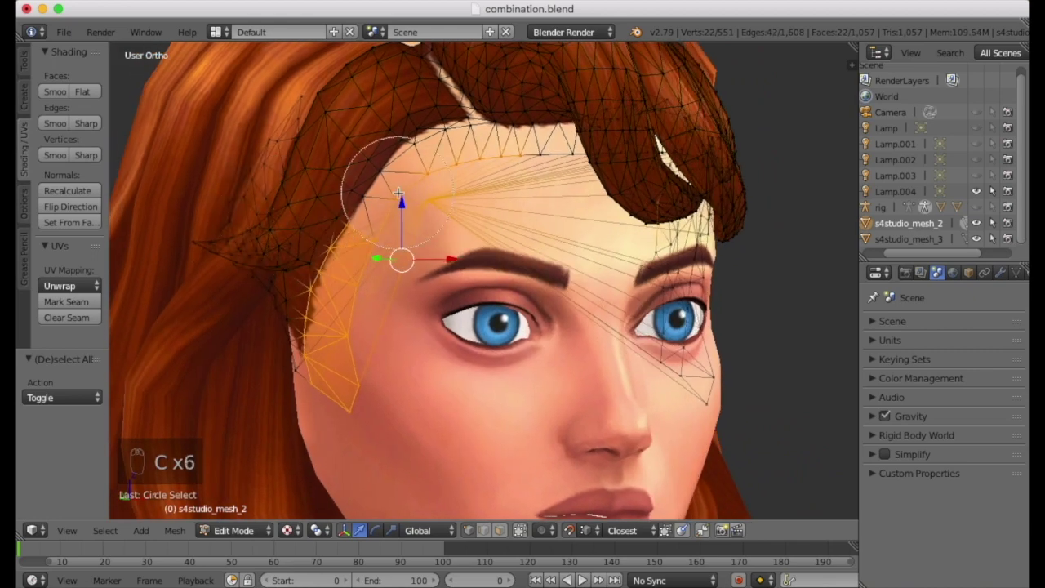
Step: Extend the selection along the hairline strip across the upper forehead, leaving out vertices of the bangs above it
{"action": "mouse_move", "coordinate": [412, 199]}
{"action": "left_mouse_down"}
{"action": "mouse_move", "coordinate": [394, 192]}
{"action": "mouse_move", "coordinate": [457, 164]}
{"action": "mouse_move", "coordinate": [492, 168]}
{"action": "left_mouse_up"}
{"action": "left_click", "coordinate": [469, 151]}
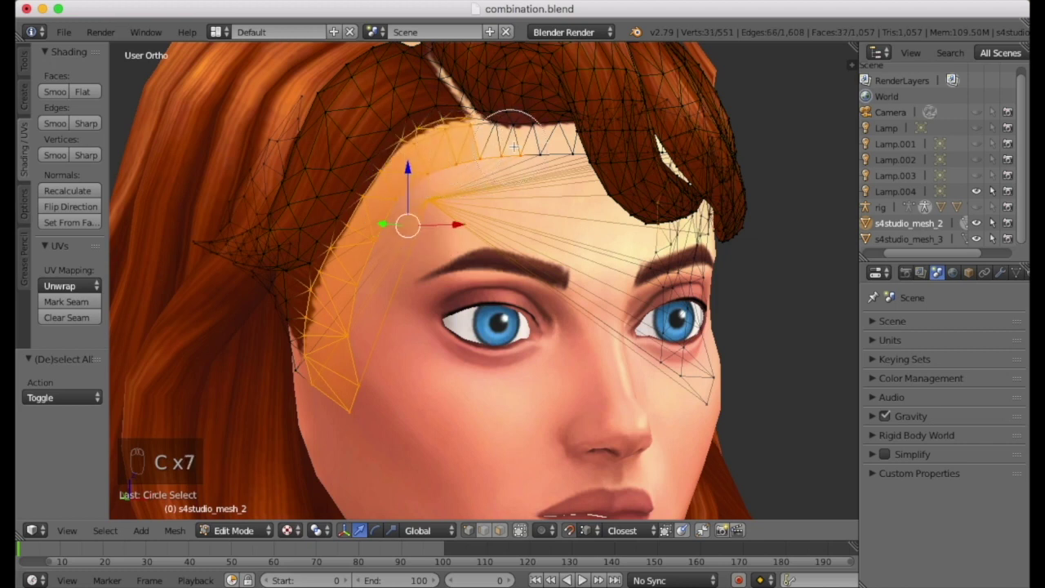
{"action": "left_click", "coordinate": [507, 146]}
{"action": "right_click", "coordinate": [516, 147]}
{"action": "key", "text": "c"}
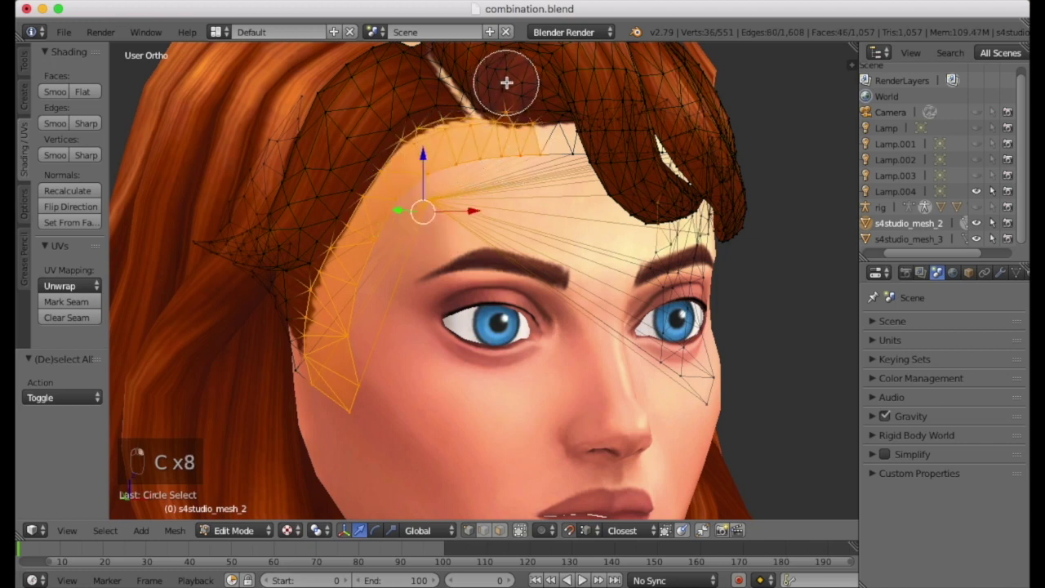
{"action": "right_click", "coordinate": [553, 120]}
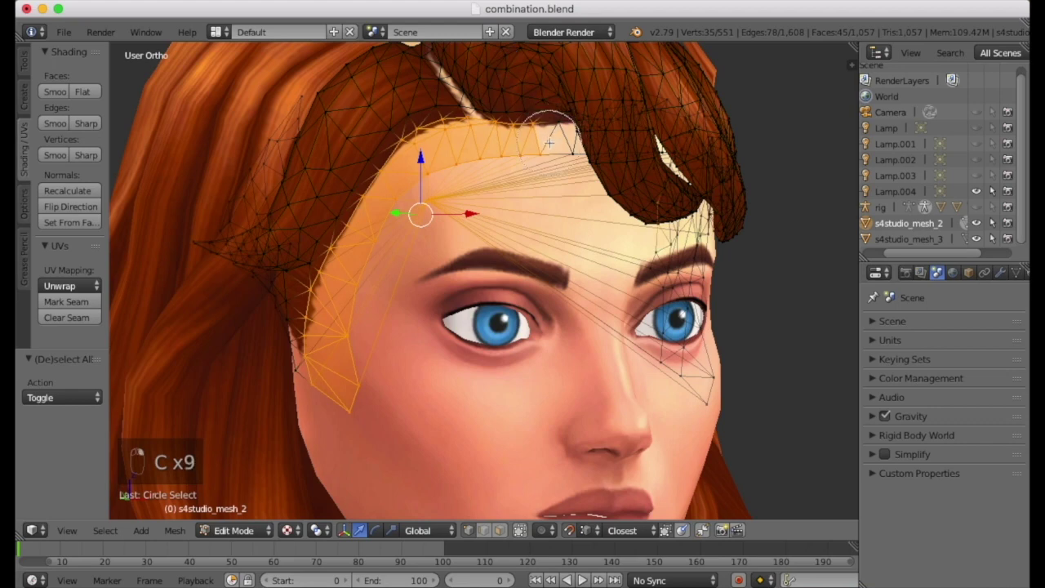
{"action": "left_click", "coordinate": [550, 143]}
Step: Add the remaining strip vertices beside the right temple and hide the selected hairline strip
{"action": "middle_click_drag", "start_coordinate": [414, 315], "coordinate": [392, 348]}
{"action": "key", "text": "c"}
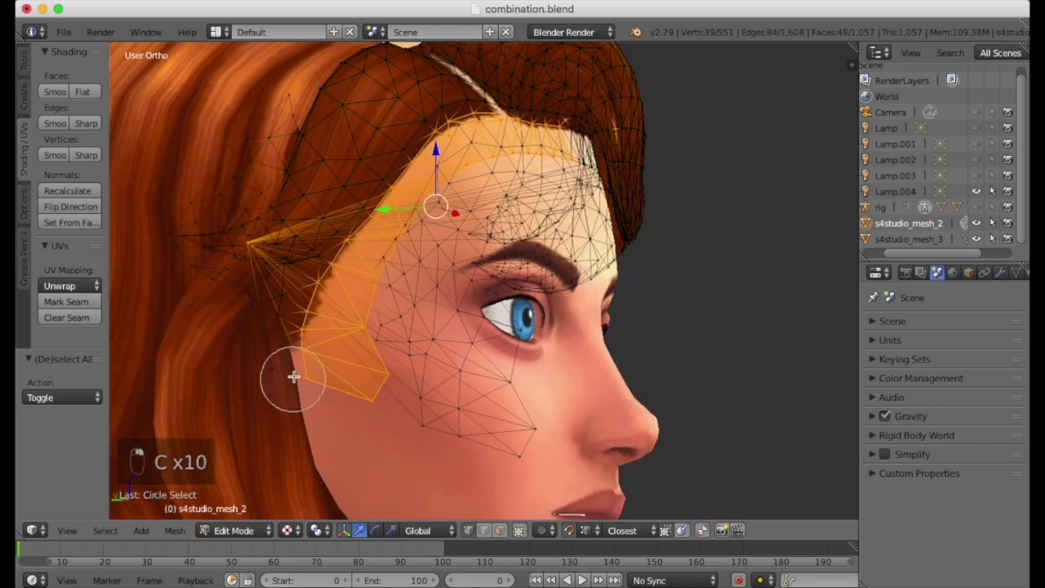
{"action": "left_click", "coordinate": [277, 343]}
{"action": "right_click", "coordinate": [286, 344]}
{"action": "middle_click_drag", "start_coordinate": [314, 348], "coordinate": [260, 352]}
{"action": "mouse_move", "coordinate": [436, 335]}
{"action": "middle_mouse_down", "text": "shift"}
{"action": "mouse_move", "coordinate": [317, 343]}
{"action": "mouse_move", "coordinate": [421, 353]}
{"action": "middle_mouse_up", "text": "shift"}
{"action": "key", "text": "h"}
Step: Select the pointed tip vertex of the bangs at the right temple, turn on proportional editing and move it -0.022 along X
{"action": "middle_click_drag", "start_coordinate": [251, 222], "coordinate": [195, 297]}
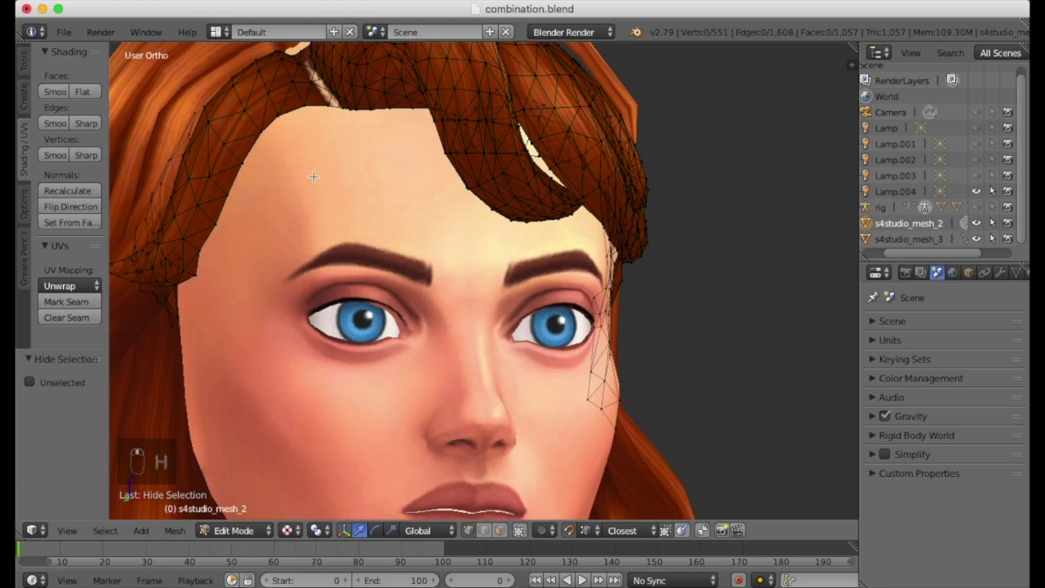
{"action": "middle_click_drag", "start_coordinate": [282, 290], "coordinate": [781, 345]}
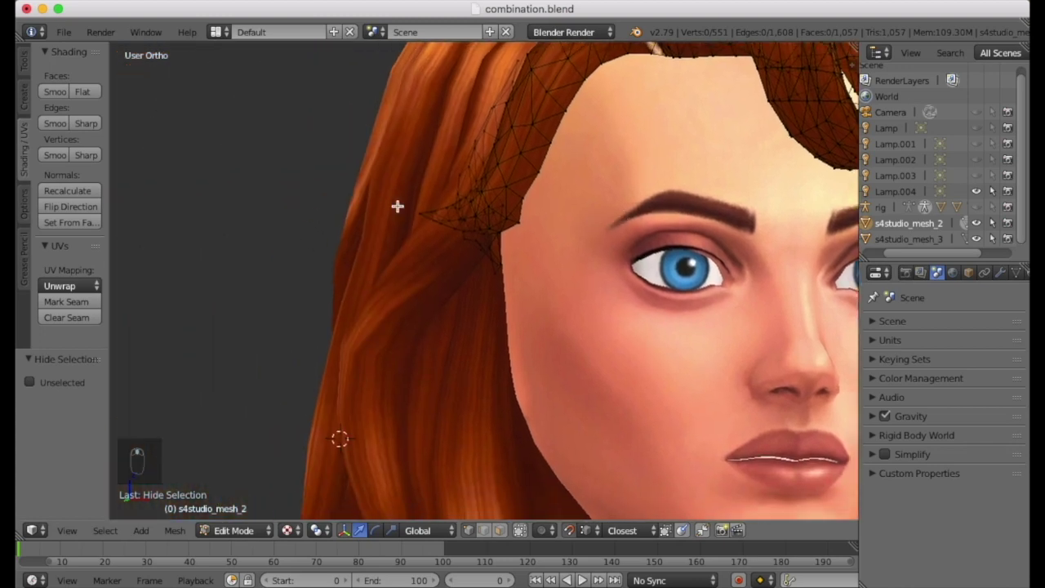
{"action": "middle_click_drag", "start_coordinate": [742, 263], "coordinate": [713, 261]}
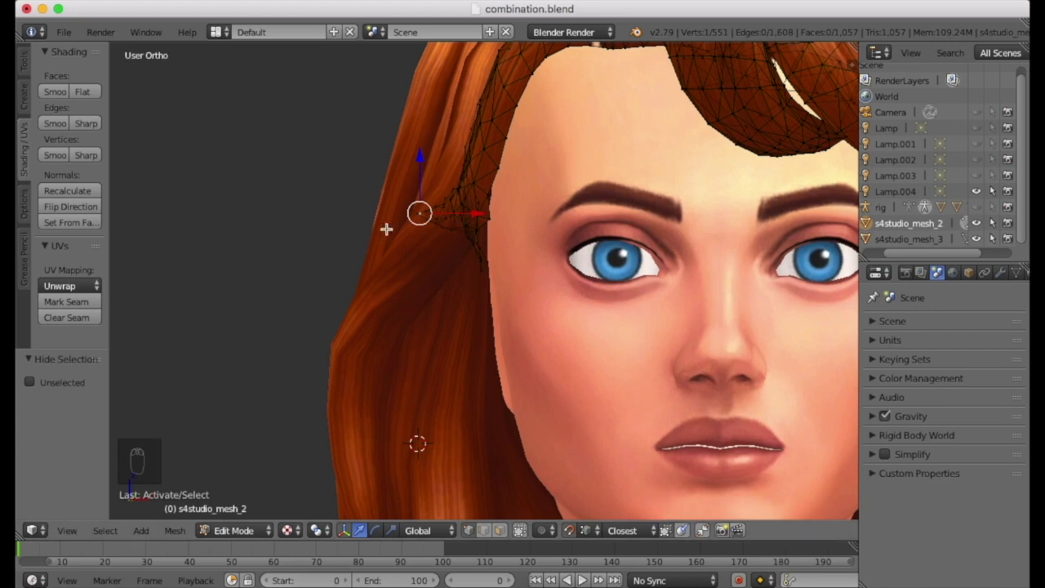
{"action": "left_click", "coordinate": [543, 531]}
{"action": "left_click", "coordinate": [575, 459]}
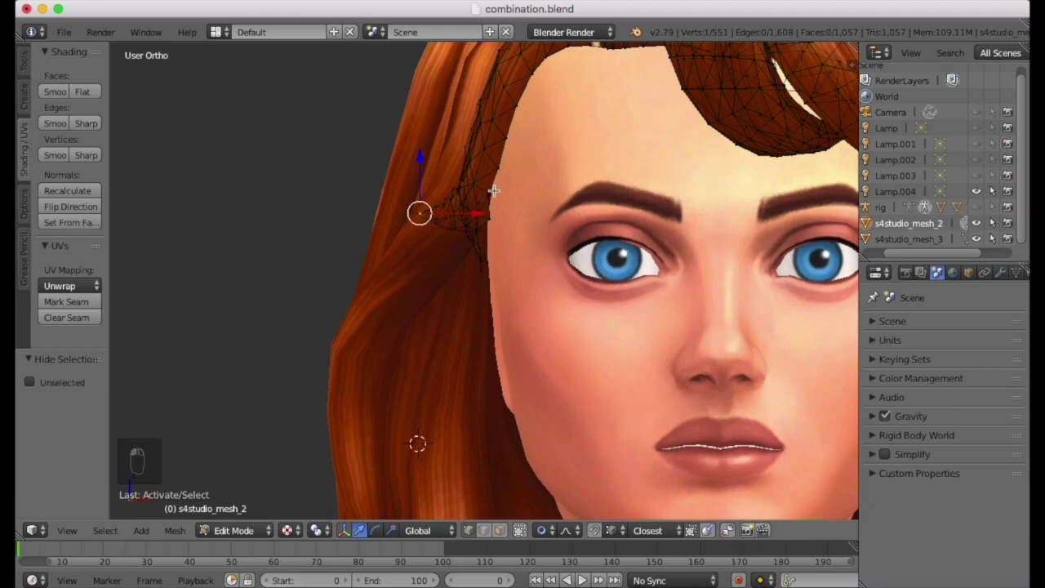
{"action": "left_click_drag", "start_coordinate": [471, 223], "coordinate": [411, 203]}
{"action": "scroll", "coordinate": [449, 210], "scroll_direction": "down", "scroll_amount": 5}
{"action": "middle_click_drag", "start_coordinate": [416, 204], "coordinate": [533, 240]}
{"action": "middle_click_drag", "start_coordinate": [611, 182], "coordinate": [544, 206], "text": "shift"}
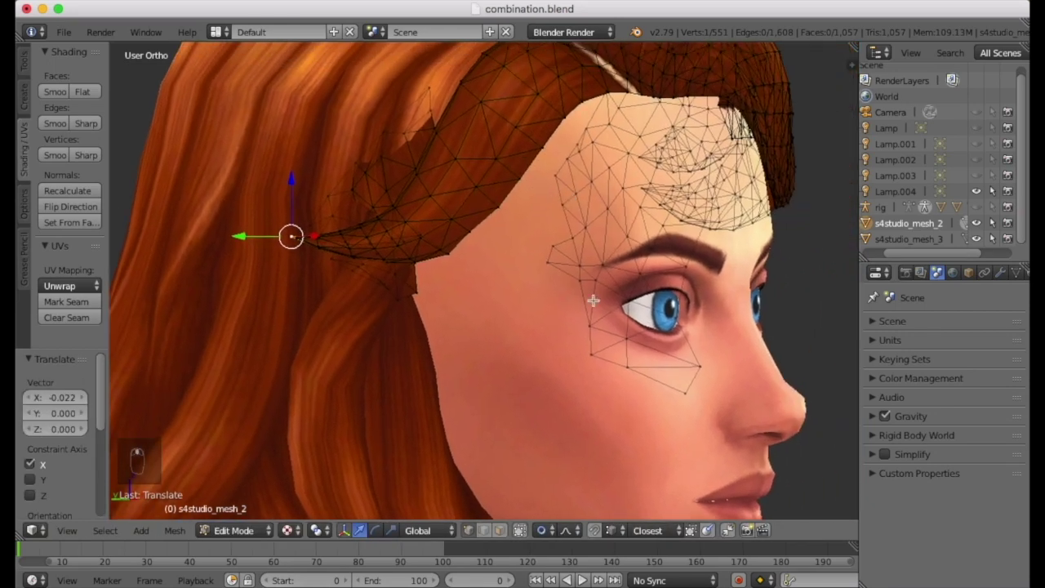
Step: Reveal the hidden hairline strip, deselect everything and return to Object Mode to check the bangs from the side
{"action": "middle_click_drag", "start_coordinate": [593, 298], "coordinate": [586, 291]}
{"action": "key", "text": "alt+h"}
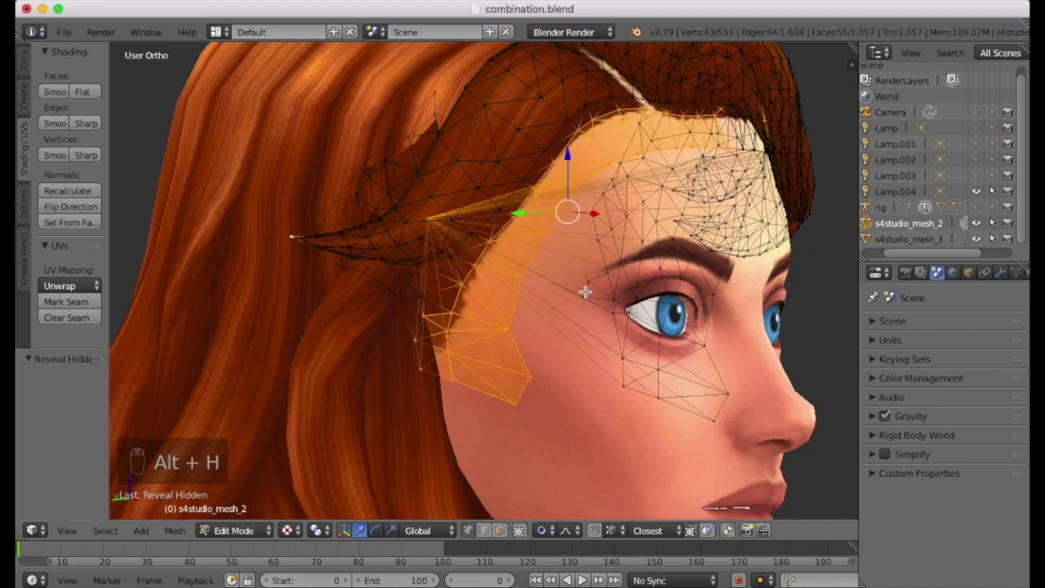
{"action": "key", "text": "a"}
{"action": "middle_click_drag", "start_coordinate": [583, 293], "coordinate": [663, 291]}
{"action": "key", "text": "Tab"}
{"action": "scroll", "coordinate": [532, 267], "scroll_direction": "down", "scroll_amount": 5}
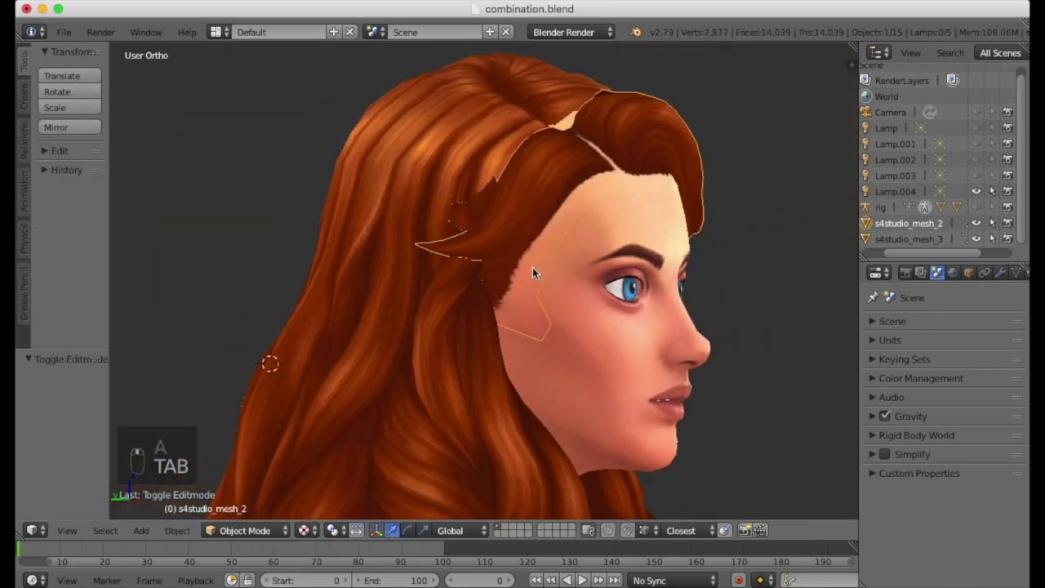
{"action": "middle_click_drag", "start_coordinate": [569, 253], "coordinate": [564, 267]}
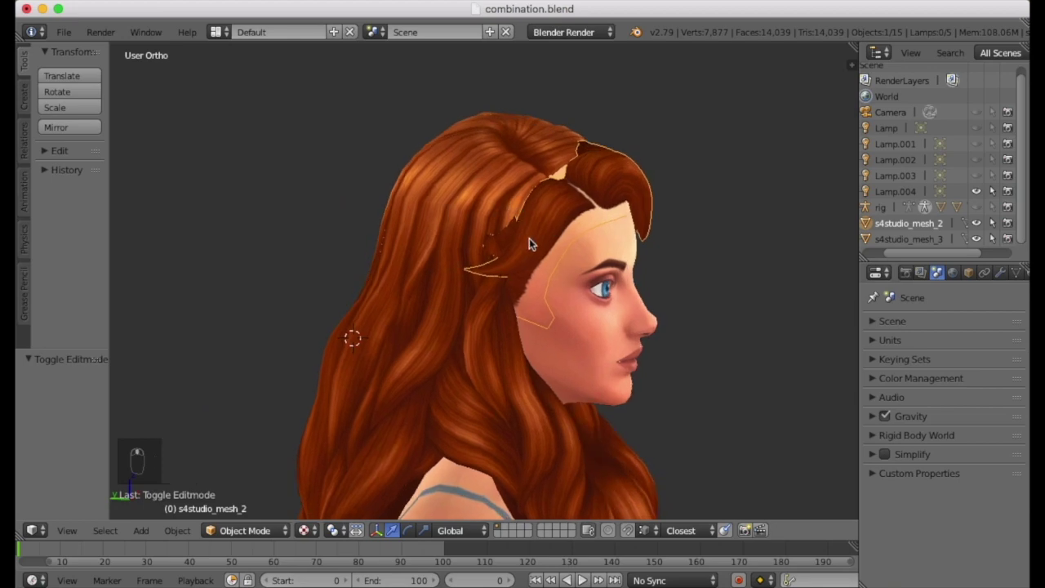
Step: Reopen the bangs mesh for editing and circle-select the vertices along the upper back border on the right side
{"action": "key", "text": "Tab"}
{"action": "scroll", "coordinate": [494, 218], "scroll_direction": "up", "scroll_amount": 5}
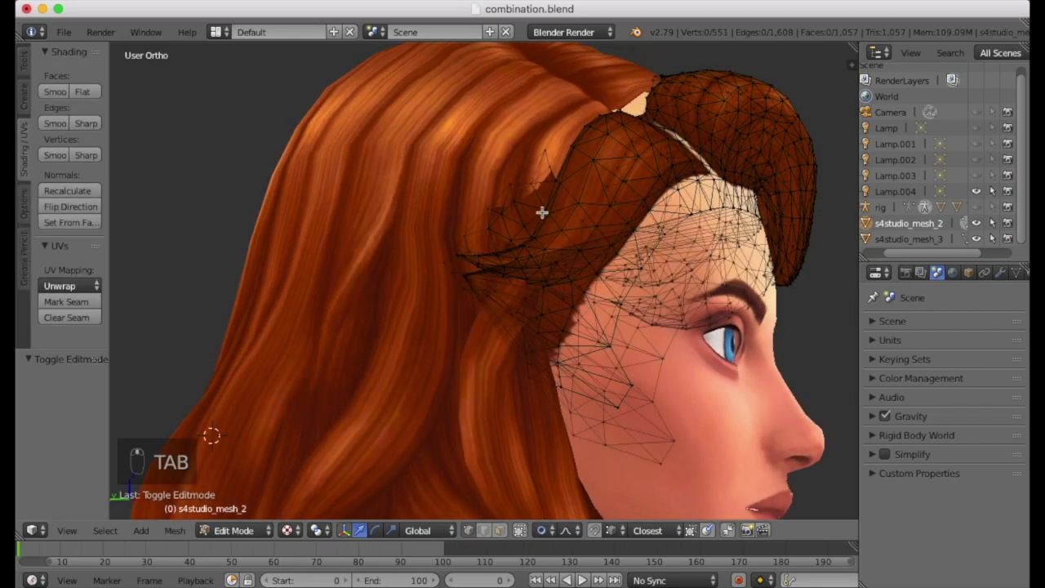
{"action": "key", "text": "c"}
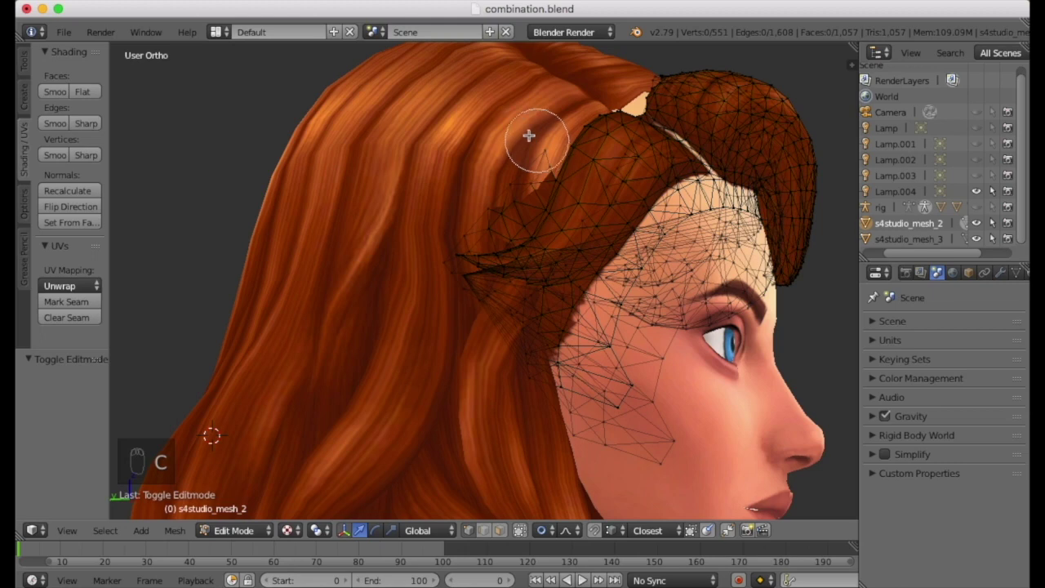
{"action": "mouse_move", "coordinate": [529, 146]}
{"action": "left_mouse_down"}
{"action": "mouse_move", "coordinate": [526, 180]}
{"action": "mouse_move", "coordinate": [469, 224]}
{"action": "left_mouse_up"}
{"action": "middle_click_drag", "start_coordinate": [525, 248], "coordinate": [487, 214]}
{"action": "scroll", "coordinate": [458, 231], "scroll_direction": "up", "scroll_amount": 2}
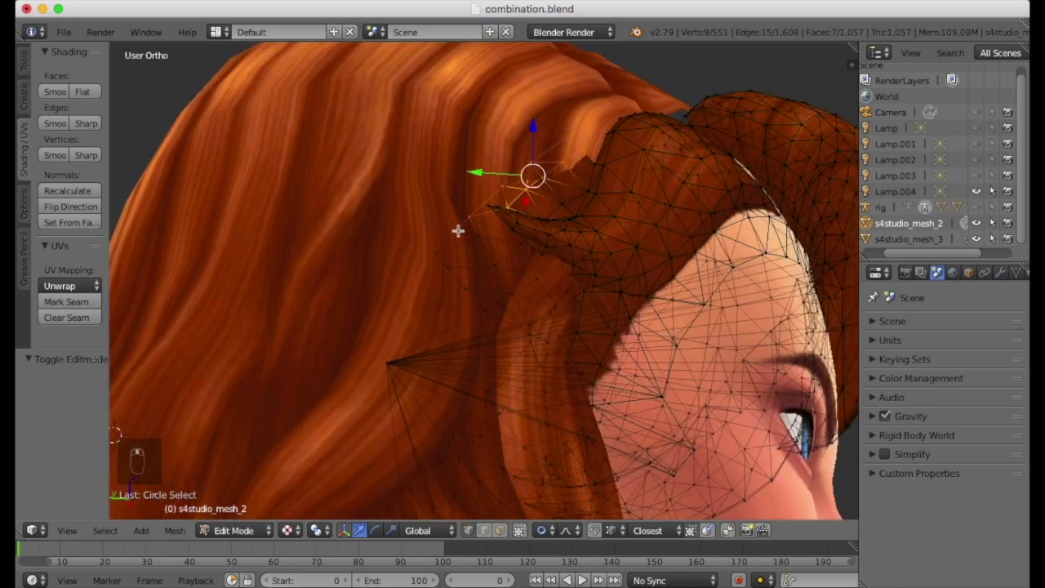
Step: Add the remaining back border strip vertices beside the right temple to the selection and delete all the selected vertices
{"action": "scroll", "coordinate": [458, 231], "scroll_direction": "up", "scroll_amount": 2}
{"action": "key", "text": "c"}
{"action": "mouse_move", "coordinate": [476, 238]}
{"action": "left_mouse_down"}
{"action": "mouse_move", "coordinate": [450, 258]}
{"action": "mouse_move", "coordinate": [476, 292]}
{"action": "mouse_move", "coordinate": [444, 256]}
{"action": "left_mouse_up"}
{"action": "right_click", "coordinate": [443, 256]}
{"action": "mouse_move", "coordinate": [442, 256]}
{"action": "middle_mouse_down"}
{"action": "mouse_move", "coordinate": [455, 262]}
{"action": "mouse_move", "coordinate": [449, 271]}
{"action": "middle_mouse_up"}
{"action": "key", "text": "c"}
{"action": "left_click", "coordinate": [498, 277]}
{"action": "right_click", "coordinate": [500, 275]}
{"action": "middle_click_drag", "start_coordinate": [564, 233], "coordinate": [530, 246]}
{"action": "left_click_drag", "start_coordinate": [562, 203], "coordinate": [605, 151]}
{"action": "key", "text": "z"}
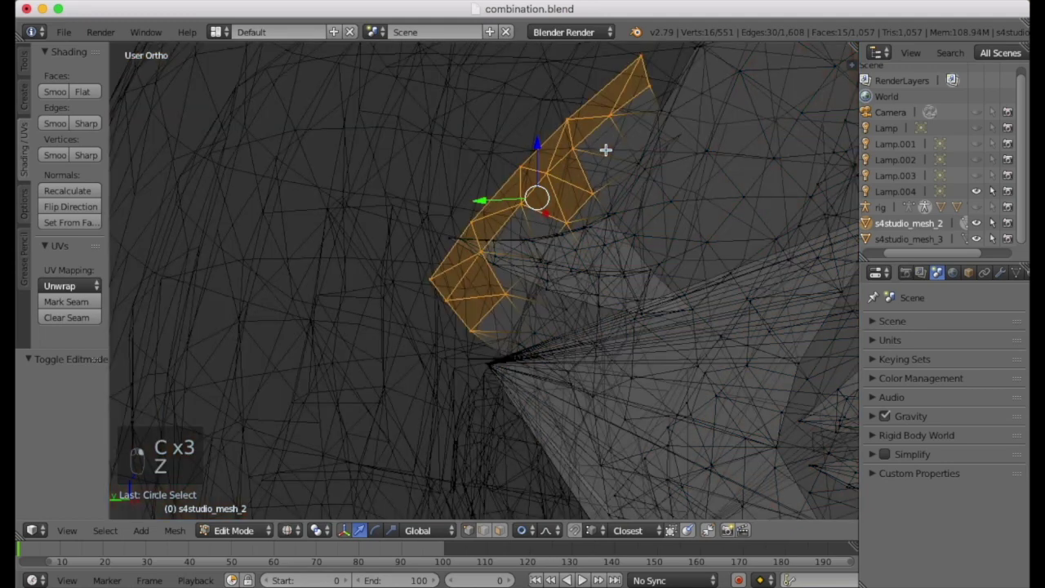
{"action": "left_click", "coordinate": [297, 531]}
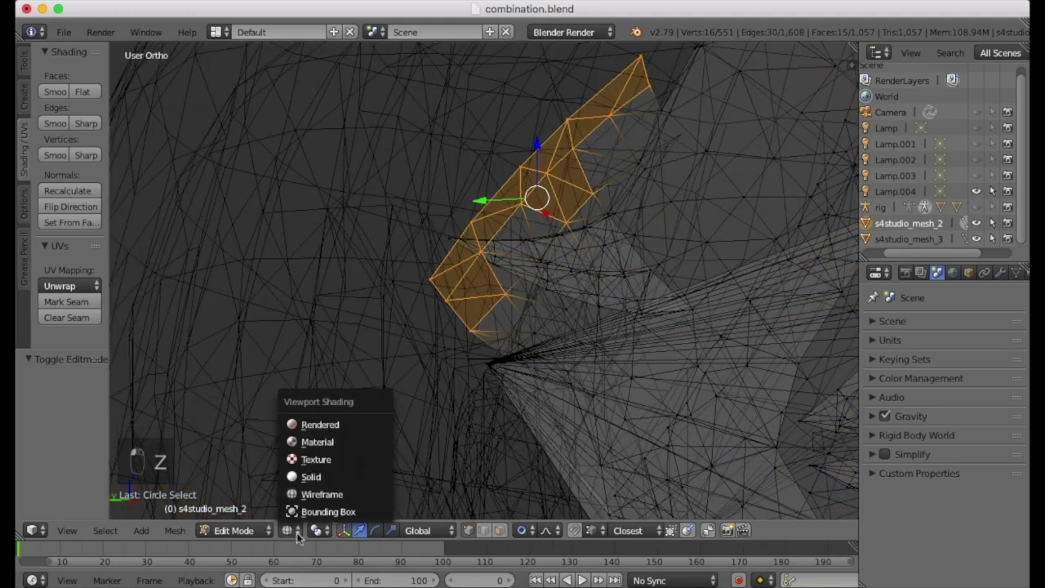
{"action": "left_click", "coordinate": [320, 460]}
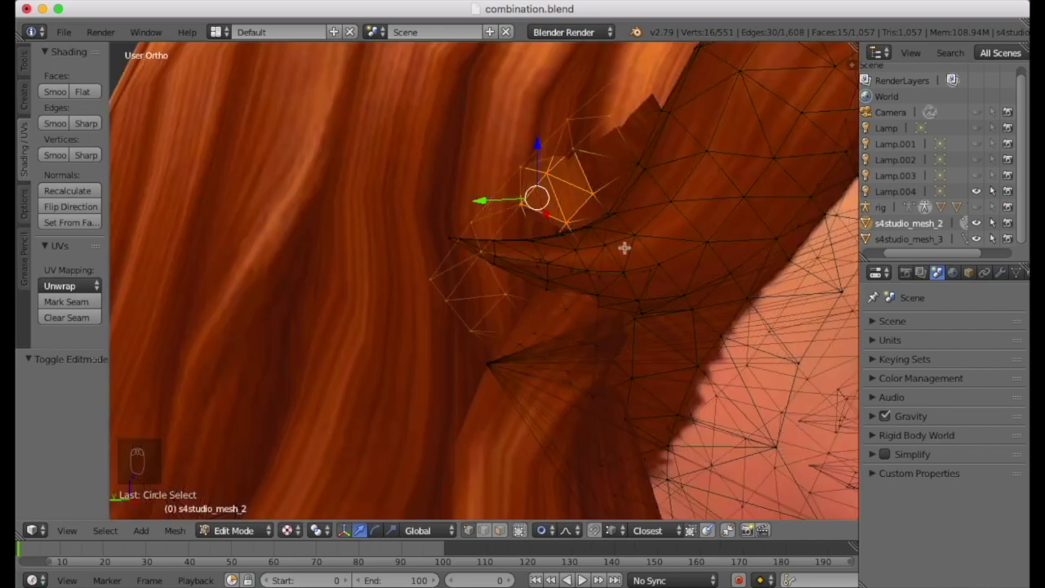
{"action": "key", "text": "x"}
{"action": "left_click", "coordinate": [478, 243]}
Step: From the front view, box-select the right half of the bangs mesh up to just right of its centre and hide it
{"action": "scroll", "coordinate": [537, 289], "scroll_direction": "down", "scroll_amount": 2}
{"action": "middle_click_drag", "start_coordinate": [537, 289], "coordinate": [445, 327]}
{"action": "middle_click_drag", "start_coordinate": [777, 216], "coordinate": [654, 148], "text": "shift"}
{"action": "scroll", "coordinate": [654, 149], "scroll_direction": "down", "scroll_amount": 3}
{"action": "middle_click_drag", "start_coordinate": [694, 249], "coordinate": [667, 268]}
{"action": "key", "text": "KP_1"}
{"action": "middle_click_drag", "start_coordinate": [288, 86], "coordinate": [495, 241], "text": "shift"}
{"action": "key", "text": "b"}
{"action": "left_click_drag", "start_coordinate": [450, 48], "coordinate": [251, 417]}
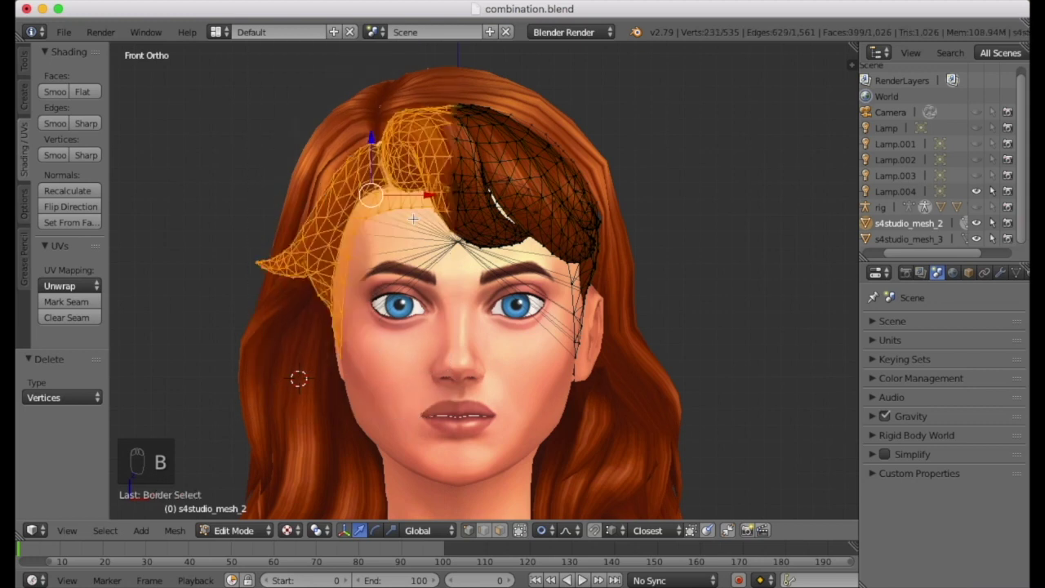
{"action": "key", "text": "a"}
{"action": "key", "text": "b"}
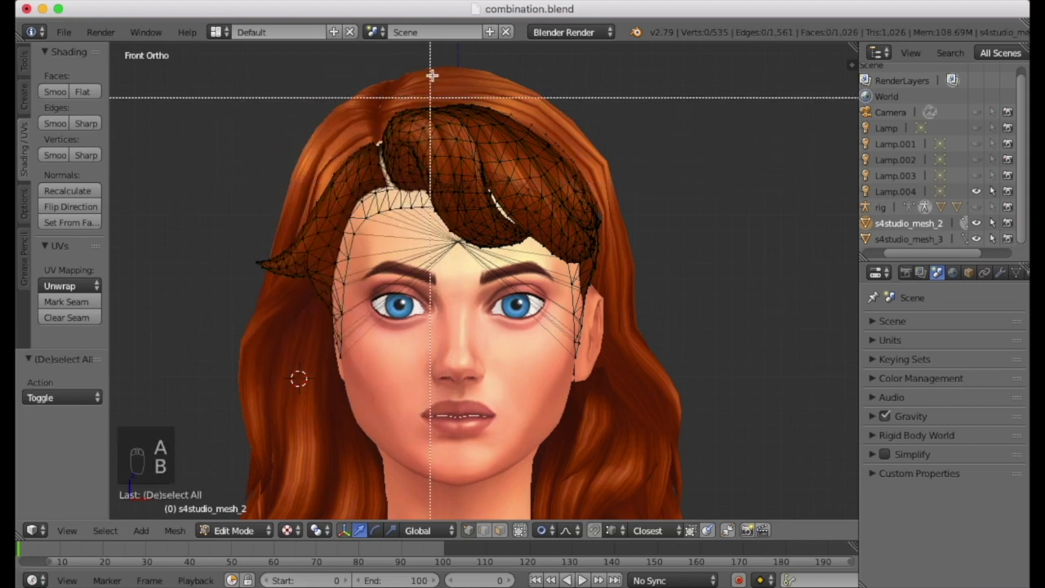
{"action": "left_click_drag", "start_coordinate": [436, 52], "coordinate": [175, 441]}
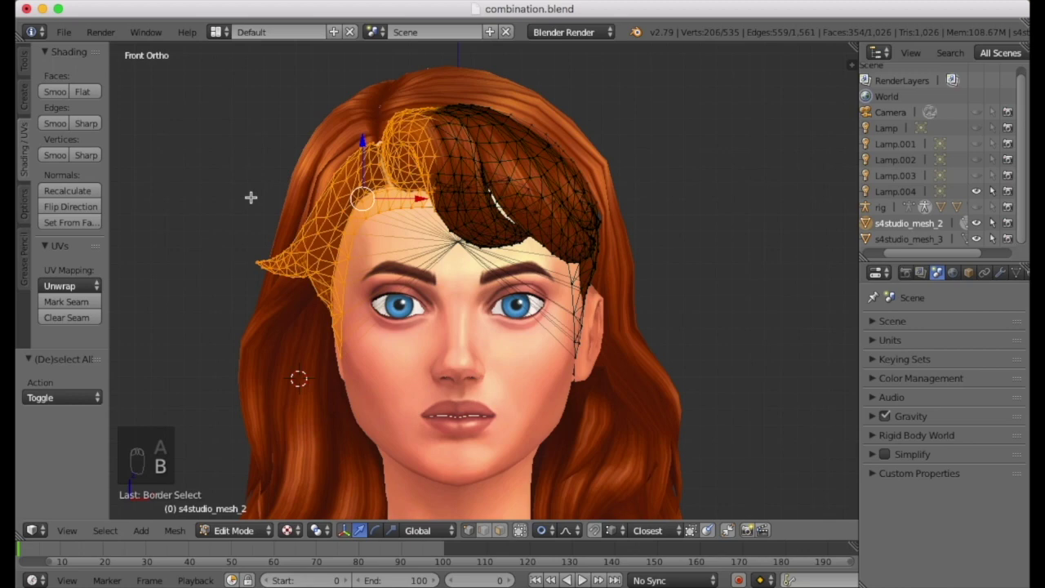
{"action": "key", "text": "h"}
Step: Select the central forehead vertex where the hairline edges fan together and hide it
{"action": "middle_click_drag", "start_coordinate": [742, 364], "coordinate": [375, 253]}
{"action": "right_click", "coordinate": [483, 234]}
{"action": "key", "text": "h"}
Step: Circle-select the upper part of the border strip behind the bangs on the left side and delete its vertices
{"action": "middle_click_drag", "start_coordinate": [457, 263], "coordinate": [385, 339]}
{"action": "scroll", "coordinate": [372, 257], "scroll_direction": "up", "scroll_amount": 6}
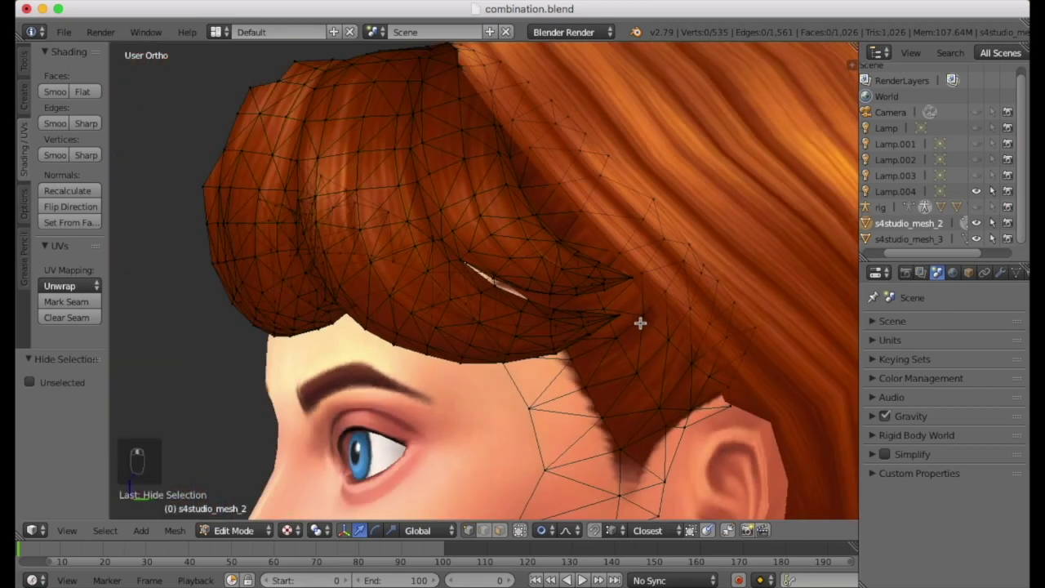
{"action": "middle_click_drag", "start_coordinate": [640, 323], "coordinate": [561, 255], "text": "shift"}
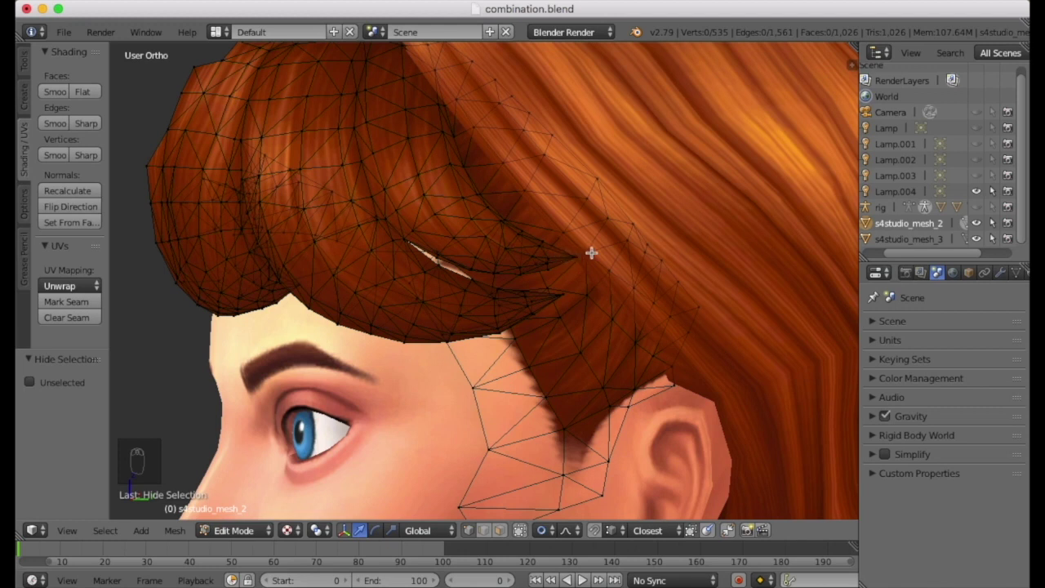
{"action": "mouse_move", "coordinate": [720, 307]}
{"action": "left_mouse_down"}
{"action": "mouse_move", "coordinate": [541, 159]}
{"action": "mouse_move", "coordinate": [505, 98]}
{"action": "mouse_move", "coordinate": [517, 156]}
{"action": "left_mouse_up"}
{"action": "right_click", "coordinate": [565, 158]}
{"action": "middle_click_drag", "start_coordinate": [566, 161], "coordinate": [595, 383], "text": "shift"}
{"action": "key", "text": "c"}
{"action": "left_click_drag", "start_coordinate": [497, 253], "coordinate": [498, 246]}
{"action": "key", "text": "x"}
{"action": "left_click", "coordinate": [498, 247]}
Step: Circle-select the lower remainder of the border strip above the left ear and delete its vertices
{"action": "middle_click_drag", "start_coordinate": [617, 429], "coordinate": [523, 214], "text": "shift"}
{"action": "key", "text": "c"}
{"action": "left_click", "coordinate": [492, 204]}
{"action": "key", "text": "x"}
{"action": "middle_click_drag", "start_coordinate": [552, 275], "coordinate": [582, 364]}
{"action": "key", "text": "x"}
{"action": "left_click", "coordinate": [569, 329]}
Step: Select the back edge vertex of the bangs at the left temple, disable proportional editing and move it about -0.002, 0.003, 0.001
{"action": "middle_click_drag", "start_coordinate": [569, 329], "coordinate": [552, 412]}
{"action": "right_click", "coordinate": [554, 374]}
{"action": "middle_click_drag", "start_coordinate": [556, 372], "coordinate": [575, 365]}
{"action": "left_click", "coordinate": [545, 530]}
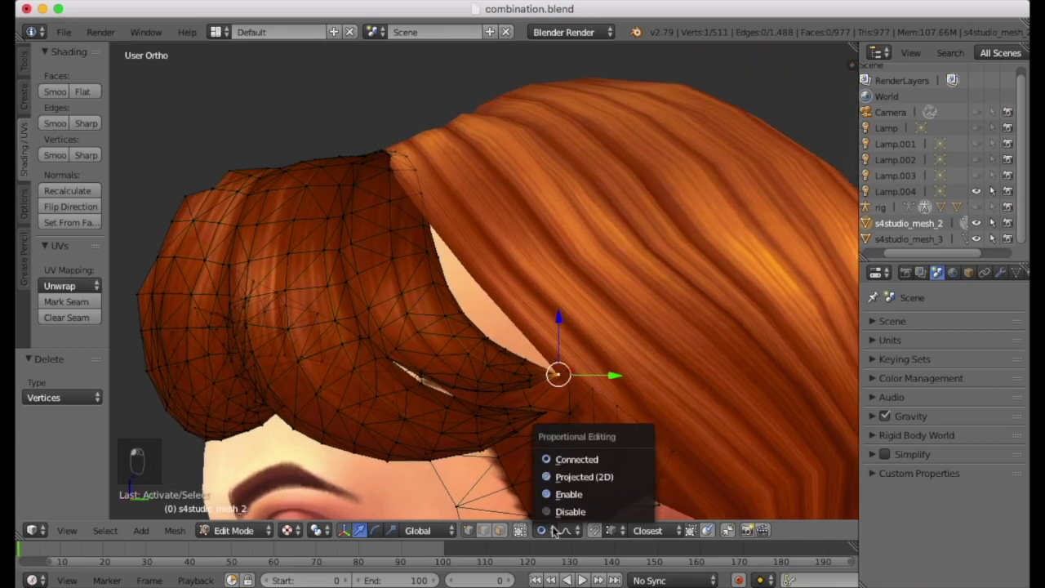
{"action": "left_click", "coordinate": [601, 513]}
{"action": "middle_click_drag", "start_coordinate": [613, 445], "coordinate": [562, 402]}
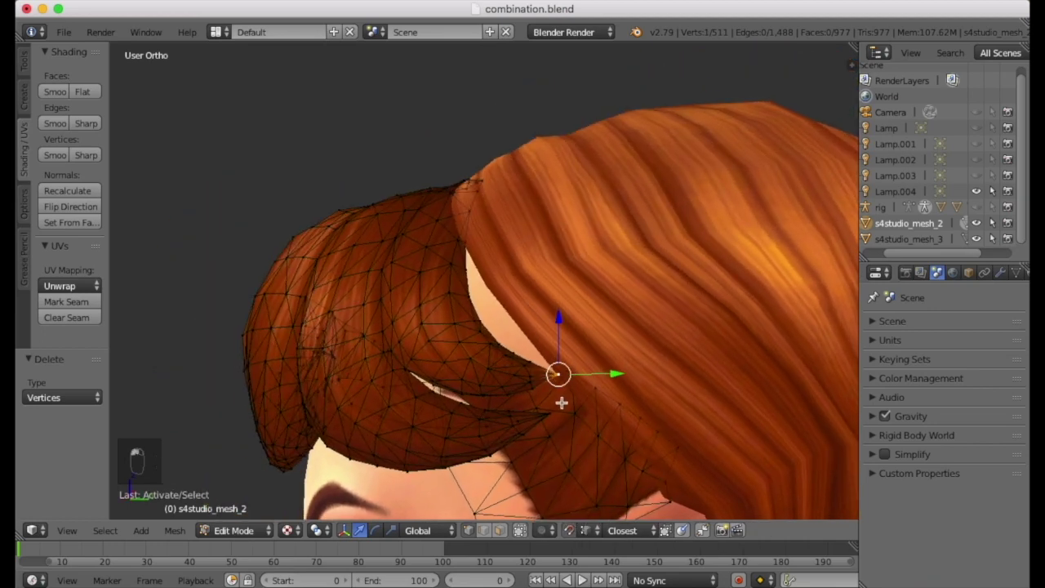
{"action": "key", "text": "g"}
{"action": "left_click", "coordinate": [572, 367]}
{"action": "middle_click_drag", "start_coordinate": [571, 366], "coordinate": [535, 366]}
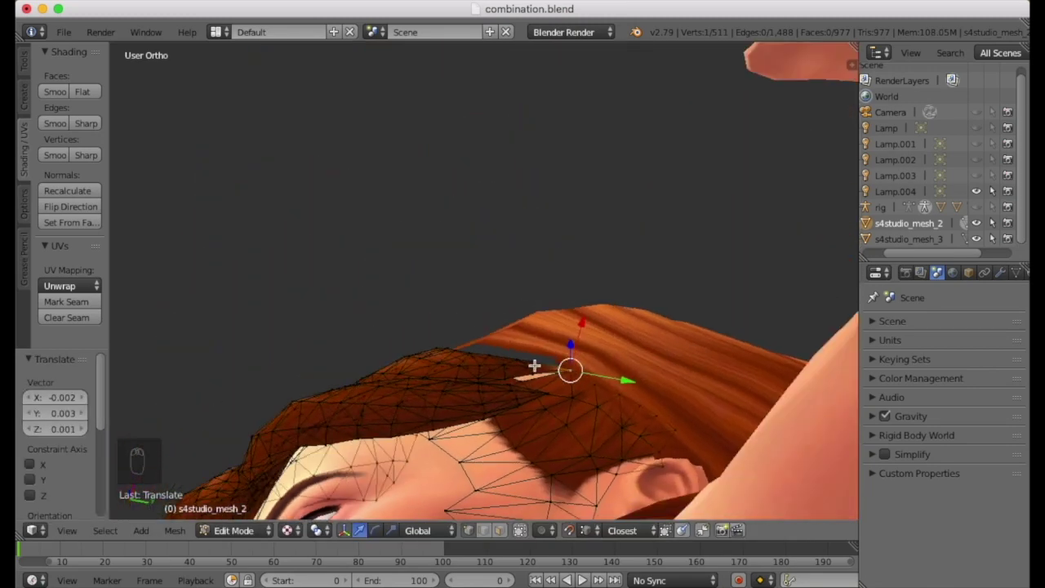
Step: Undo the last move of the edge vertex at the left temple
{"action": "middle_click_drag", "start_coordinate": [549, 311], "coordinate": [511, 424]}
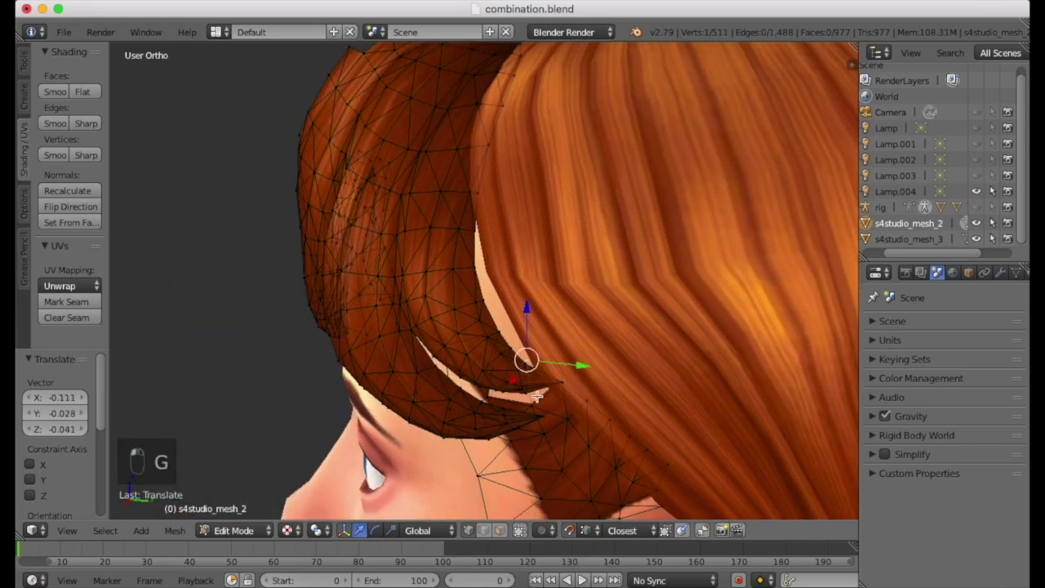
{"action": "mouse_move", "coordinate": [539, 407]}
{"action": "middle_mouse_down"}
{"action": "mouse_move", "coordinate": [555, 360]}
{"action": "mouse_move", "coordinate": [548, 396]}
{"action": "middle_mouse_up"}
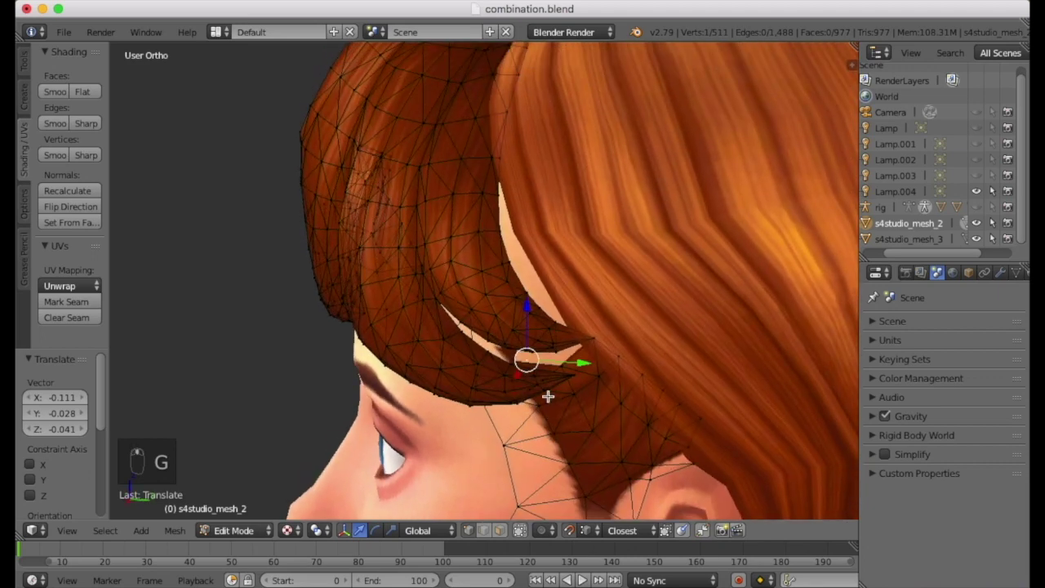
{"action": "key", "text": "super+z"}
Step: Move the left temple edge vertex about 0.001 in X, 0.002 in Y and 0.007 in Z
{"action": "middle_click_drag", "start_coordinate": [551, 340], "coordinate": [548, 337]}
{"action": "scroll", "coordinate": [548, 337], "scroll_direction": "up", "scroll_amount": 6}
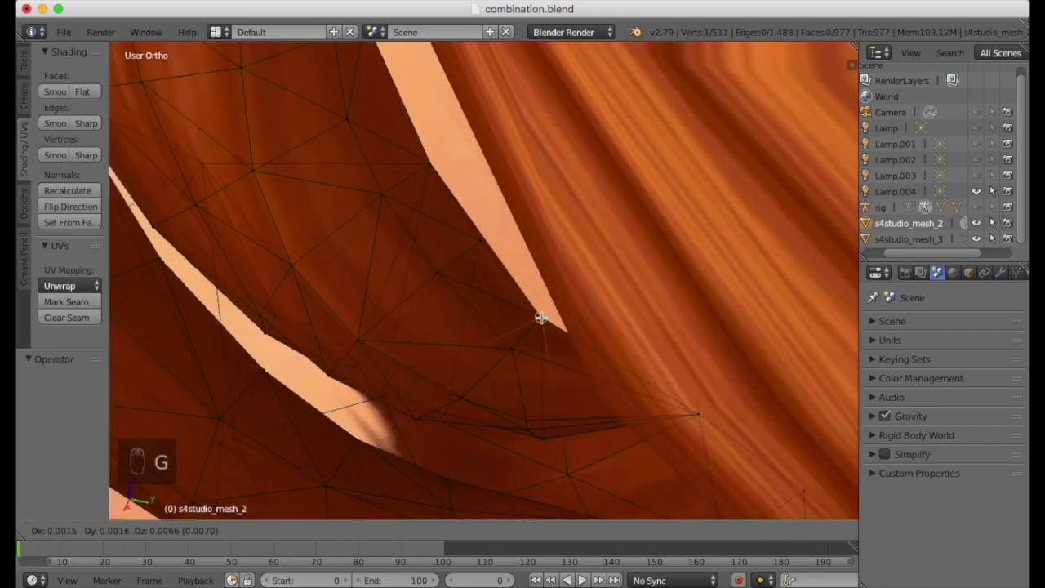
{"action": "left_click", "coordinate": [541, 318]}
{"action": "key", "text": "g"}
{"action": "left_click", "coordinate": [540, 318]}
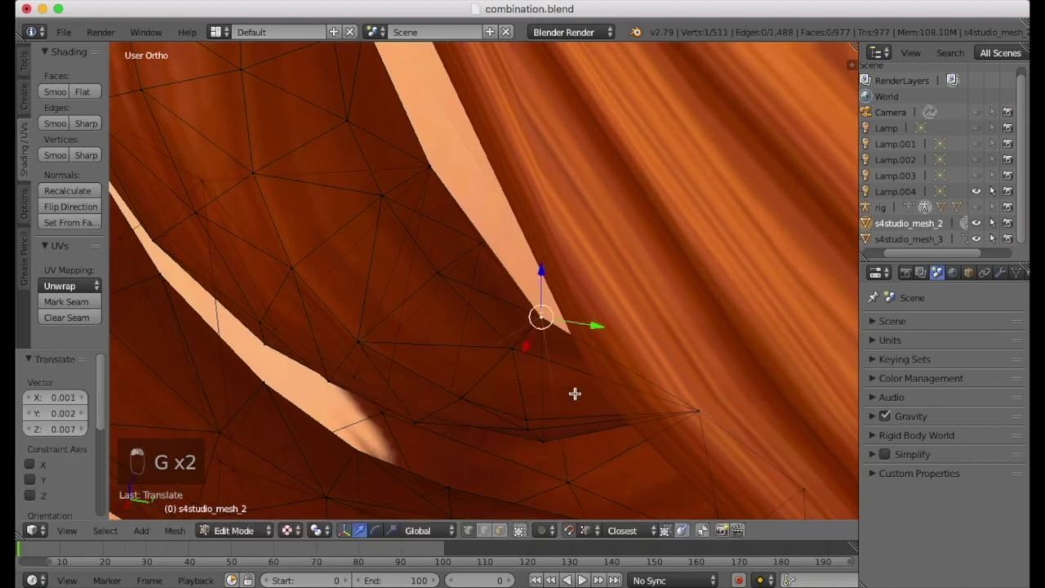
{"action": "scroll", "coordinate": [571, 392], "scroll_direction": "down", "scroll_amount": 5}
{"action": "middle_click_drag", "start_coordinate": [558, 368], "coordinate": [622, 382]}
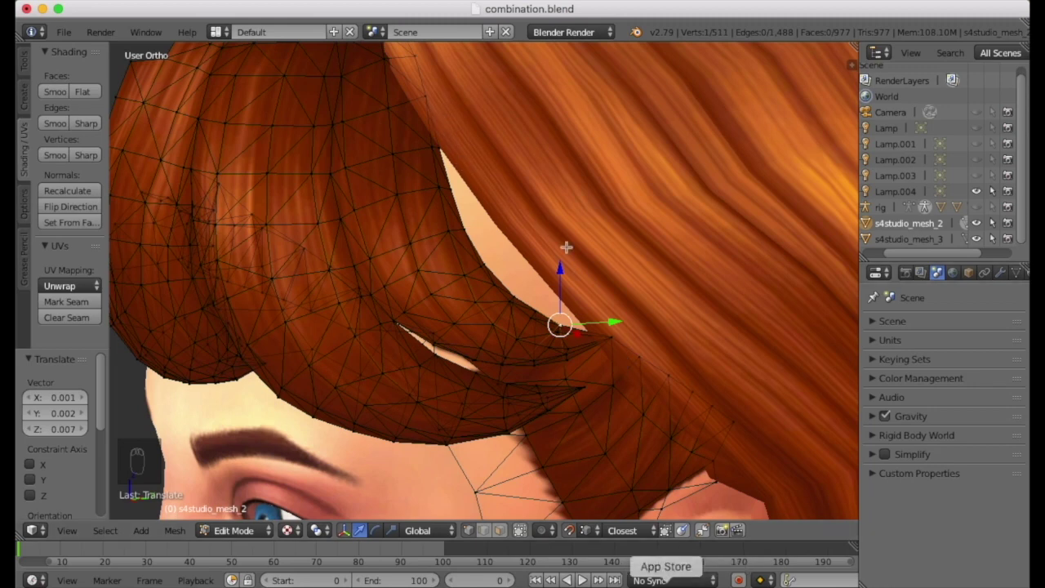
Step: Reveal the hidden geometry, return to Object Mode with everything deselected and check the bangs from the front and right side
{"action": "scroll", "coordinate": [411, 216], "scroll_direction": "down", "scroll_amount": 5}
{"action": "middle_click_drag", "start_coordinate": [411, 217], "coordinate": [538, 207]}
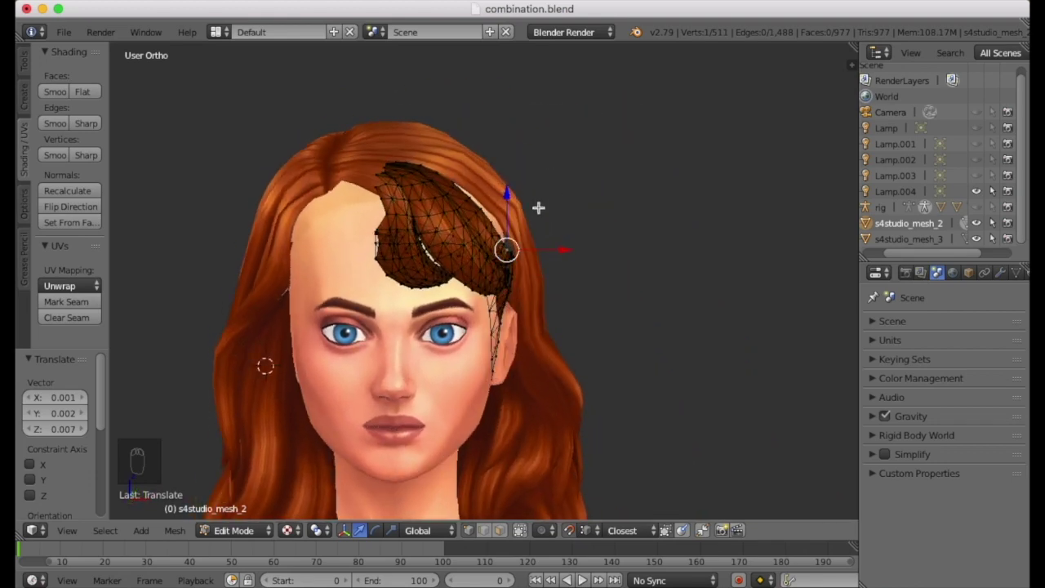
{"action": "key", "text": "alt+h"}
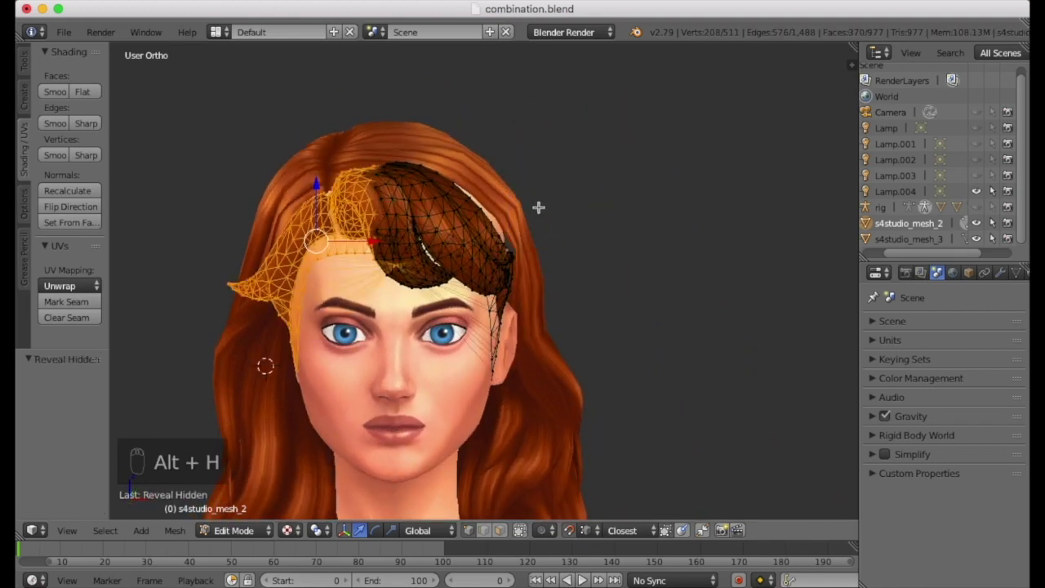
{"action": "key", "text": "a"}
{"action": "key", "text": "Tab"}
{"action": "middle_click_drag", "start_coordinate": [471, 289], "coordinate": [413, 346]}
{"action": "middle_click_drag", "start_coordinate": [424, 418], "coordinate": [493, 359], "text": "shift"}
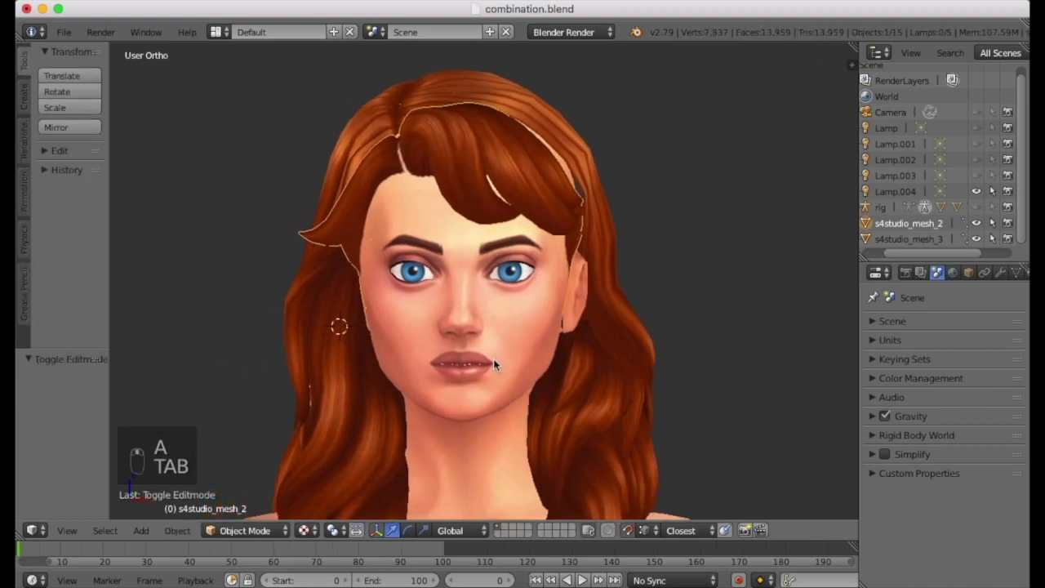
{"action": "middle_click_drag", "start_coordinate": [288, 273], "coordinate": [348, 280]}
{"action": "scroll", "coordinate": [345, 231], "scroll_direction": "up", "scroll_amount": 8}
{"action": "scroll", "coordinate": [333, 268], "scroll_direction": "down", "scroll_amount": 5}
{"action": "key", "text": "a"}
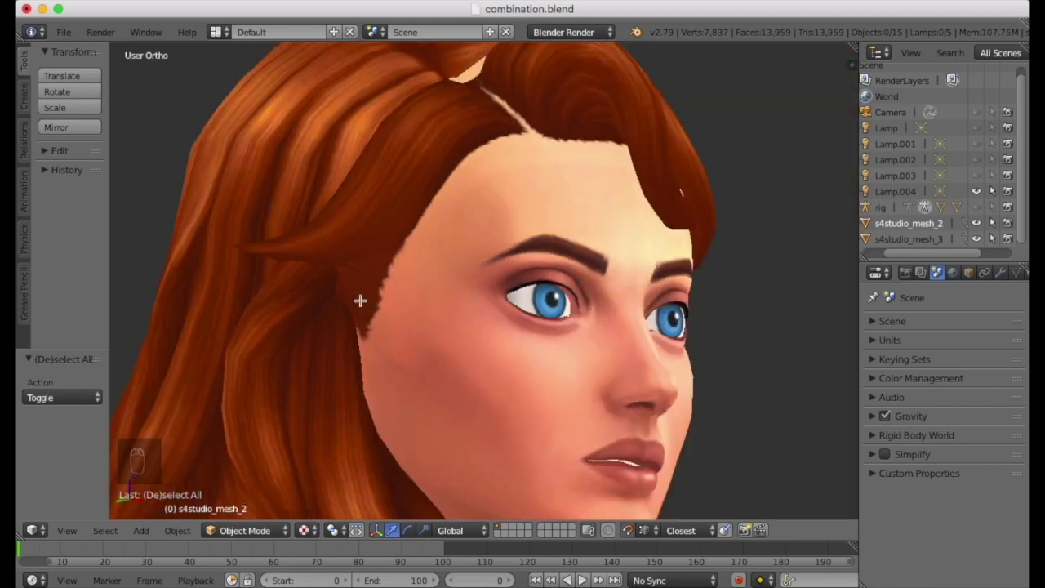
Step: Reopen the bangs mesh for editing and clear the vertex selection at the right temple
{"action": "key", "text": "Tab"}
{"action": "scroll", "coordinate": [338, 270], "scroll_direction": "up", "scroll_amount": 5}
{"action": "right_click", "coordinate": [347, 345], "text": "shift"}
{"action": "scroll", "coordinate": [404, 310], "scroll_direction": "down", "scroll_amount": 4}
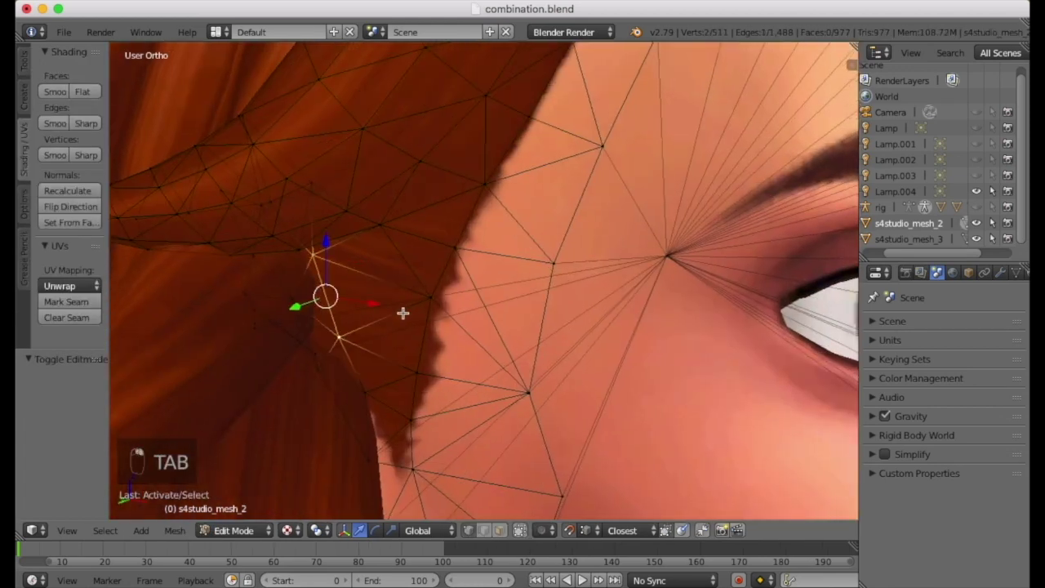
{"action": "scroll", "coordinate": [432, 330], "scroll_direction": "down", "scroll_amount": 1}
{"action": "scroll", "coordinate": [433, 330], "scroll_direction": "down", "scroll_amount": 3}
{"action": "key", "text": "a"}
Step: Circle-select the hairline strip vertices beside the right temple and hide them
{"action": "middle_click_drag", "start_coordinate": [436, 330], "coordinate": [523, 336]}
{"action": "key", "text": "c"}
{"action": "middle_click_drag", "start_coordinate": [556, 289], "coordinate": [501, 302]}
{"action": "key", "text": "c"}
{"action": "left_click_drag", "start_coordinate": [478, 280], "coordinate": [474, 314]}
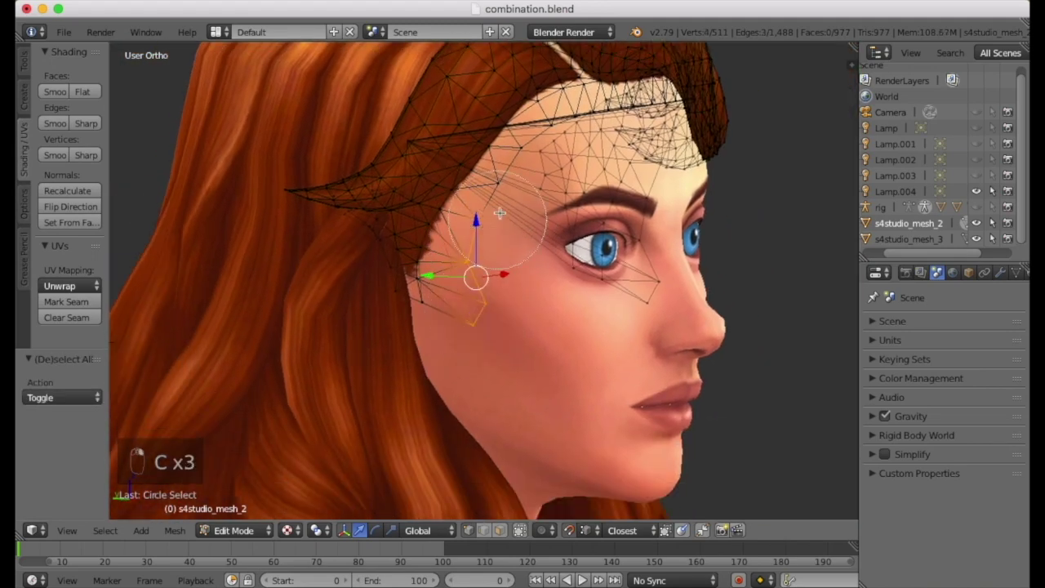
{"action": "mouse_move", "coordinate": [507, 189]}
{"action": "left_mouse_down"}
{"action": "mouse_move", "coordinate": [473, 214]}
{"action": "mouse_move", "coordinate": [432, 310]}
{"action": "mouse_move", "coordinate": [418, 316]}
{"action": "left_mouse_up"}
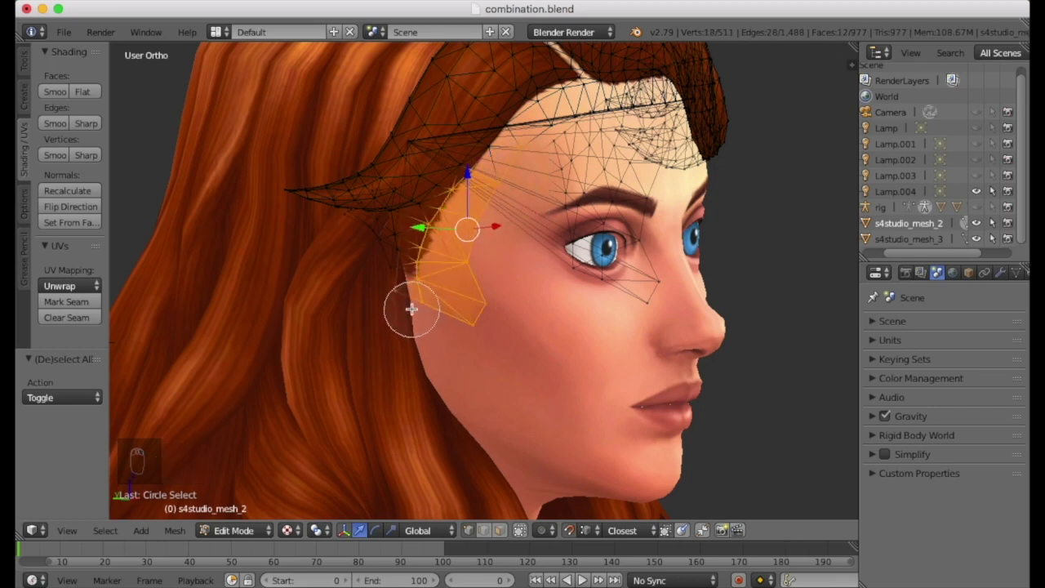
{"action": "key", "text": "h"}
Step: Select the three vertices of the small face just below the bangs' pointed end at the right temple
{"action": "scroll", "coordinate": [508, 250], "scroll_direction": "up", "scroll_amount": 8}
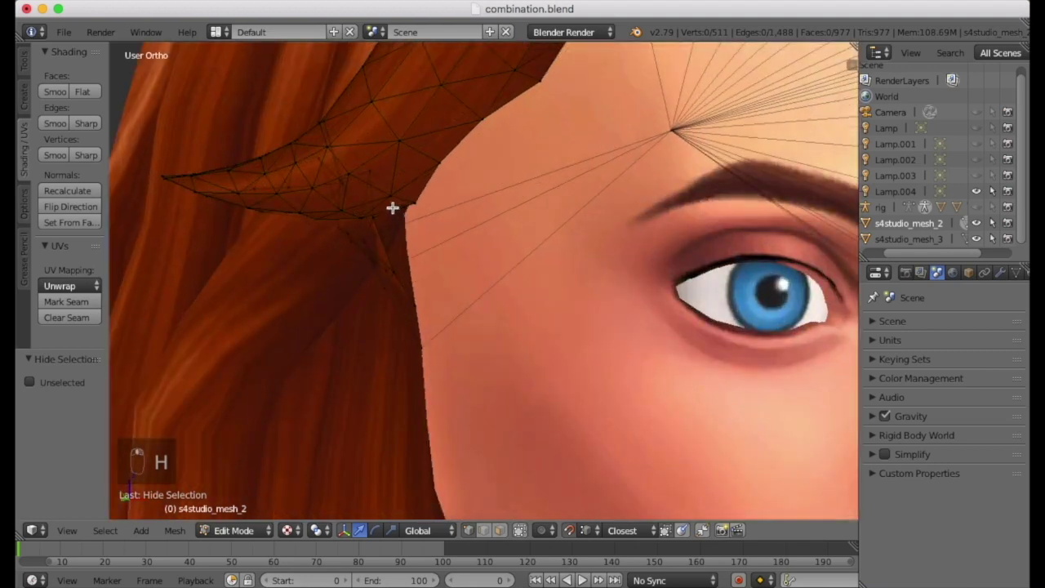
{"action": "middle_click_drag", "start_coordinate": [414, 237], "coordinate": [409, 274]}
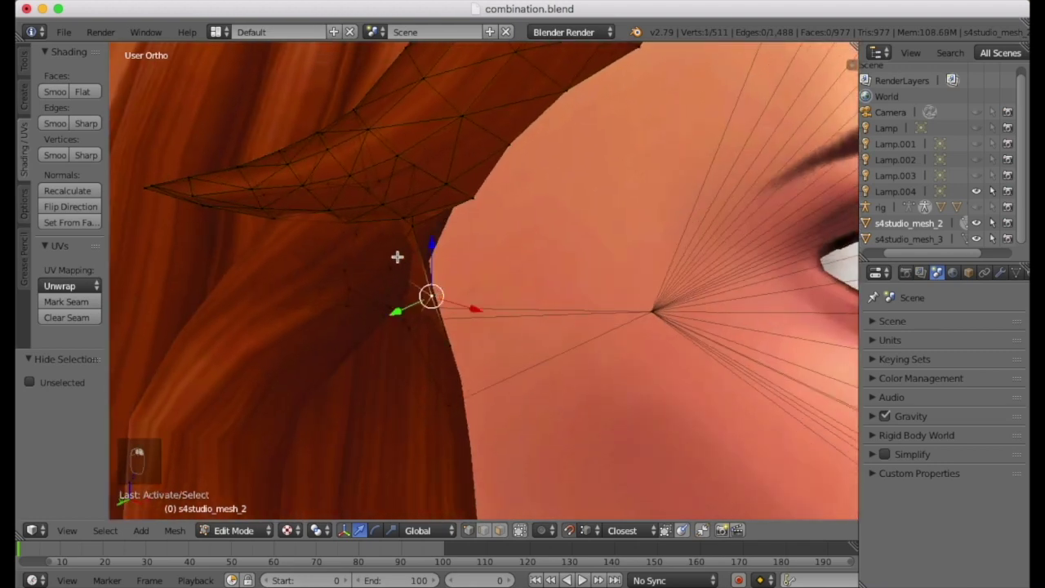
{"action": "right_click", "coordinate": [405, 233], "text": "shift"}
{"action": "middle_click_drag", "start_coordinate": [407, 235], "coordinate": [381, 284]}
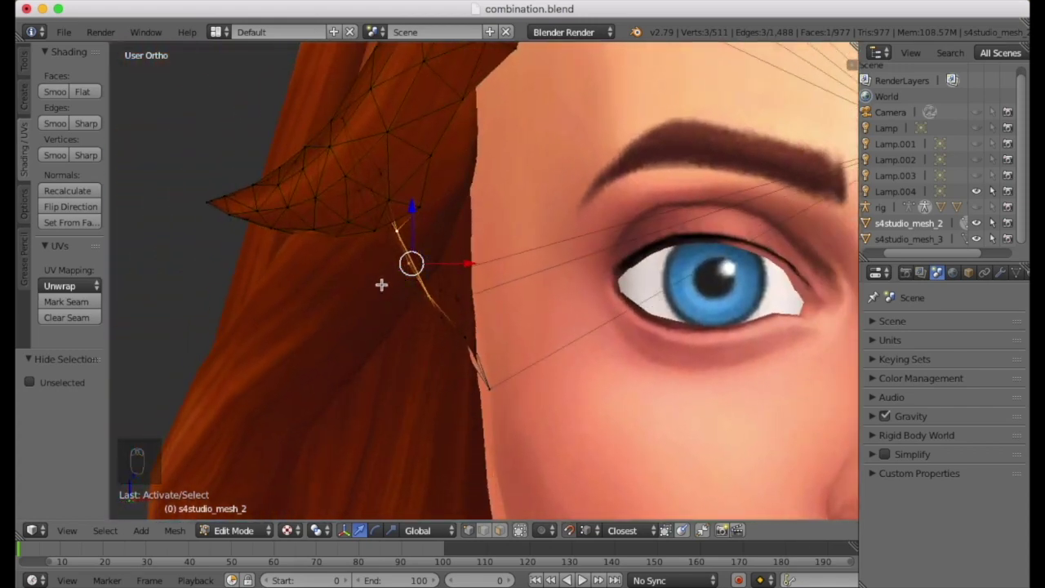
Step: Try to move the three selected vertices 0.006 along X without proportional editing, and undo the move
{"action": "key", "text": "g"}
{"action": "key", "text": "x"}
{"action": "left_click", "coordinate": [443, 258]}
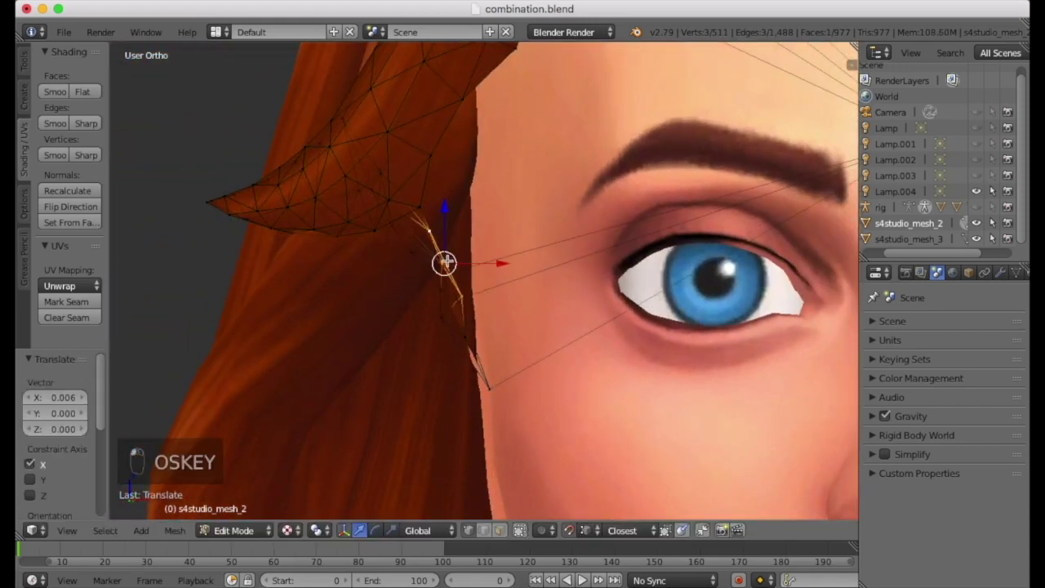
{"action": "key", "text": "super+z"}
Step: Turn on proportional editing and move the three selected vertices 0.017 along X with an adjusted influence radius
{"action": "left_click", "coordinate": [541, 530]}
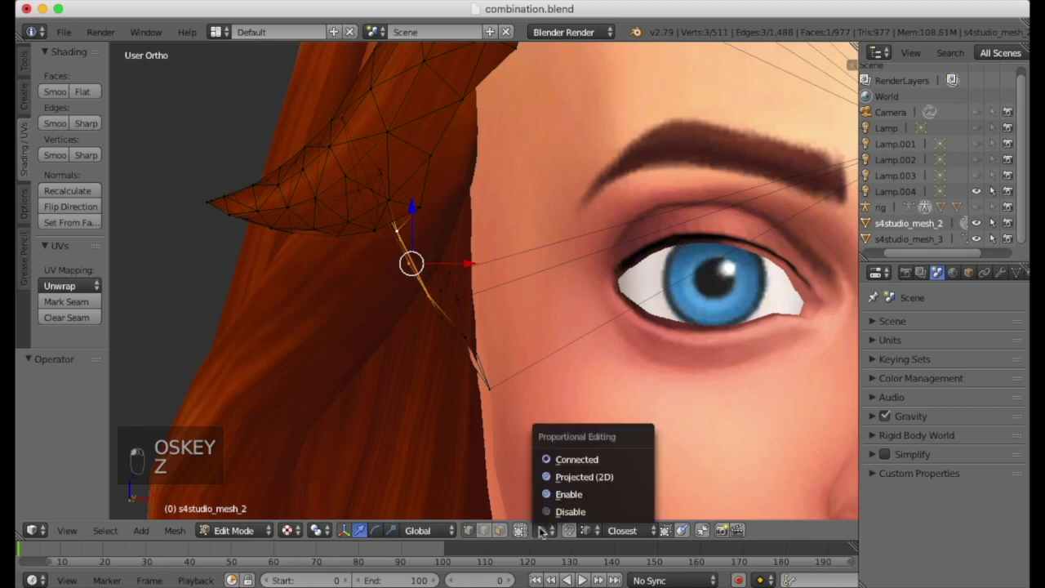
{"action": "left_click", "coordinate": [571, 473]}
{"action": "middle_click_drag", "start_coordinate": [614, 268], "coordinate": [573, 263]}
{"action": "left_click_drag", "start_coordinate": [467, 264], "coordinate": [478, 256]}
{"action": "left_click_drag", "start_coordinate": [572, 270], "coordinate": [645, 275]}
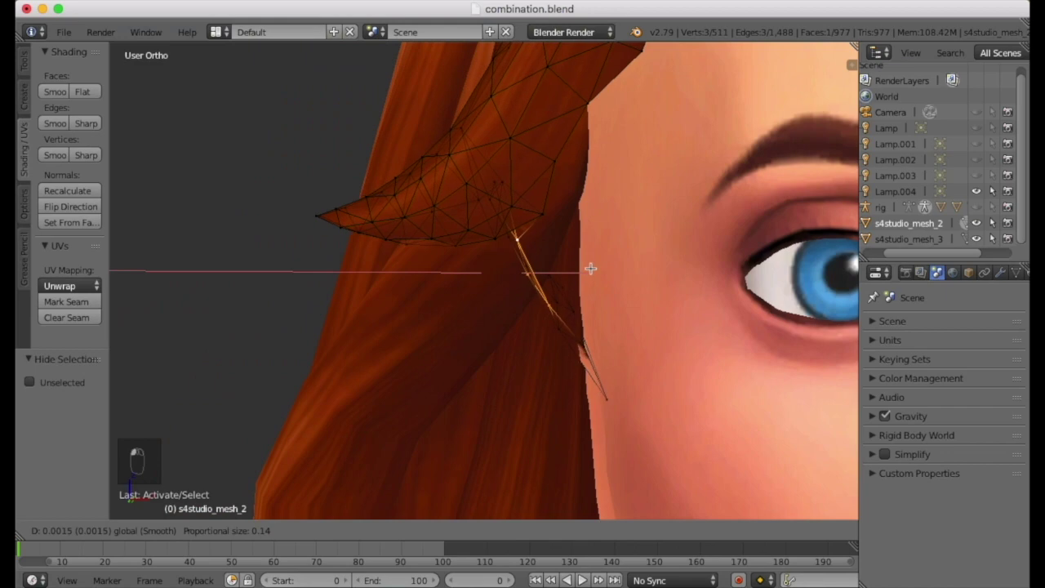
{"action": "scroll", "coordinate": [605, 274], "scroll_direction": "up", "scroll_amount": 18}
{"action": "left_click_drag", "start_coordinate": [645, 275], "coordinate": [672, 278]}
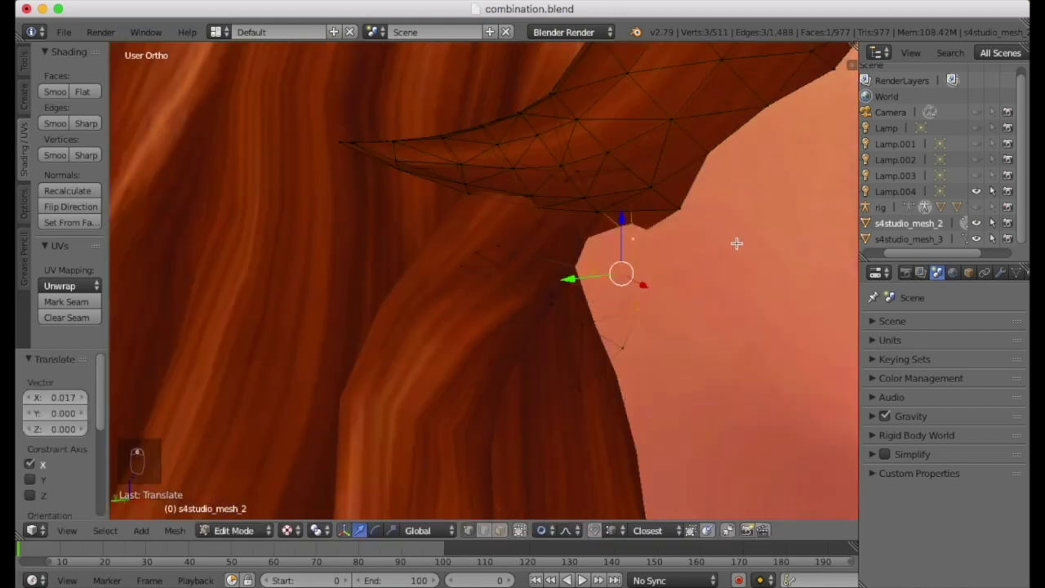
Step: Raise the geometry below the bangs' right tip 0.005 along Z and shift a nearby vertex along X with proportional editing
{"action": "middle_click_drag", "start_coordinate": [737, 243], "coordinate": [764, 232]}
{"action": "left_click_drag", "start_coordinate": [672, 189], "coordinate": [673, 147]}
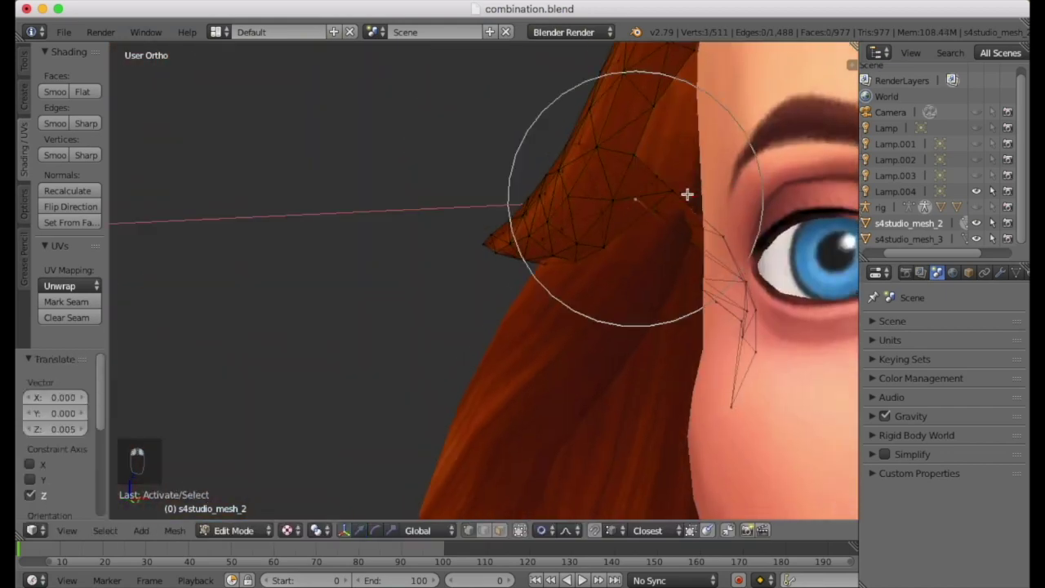
{"action": "left_click_drag", "start_coordinate": [688, 194], "coordinate": [737, 199]}
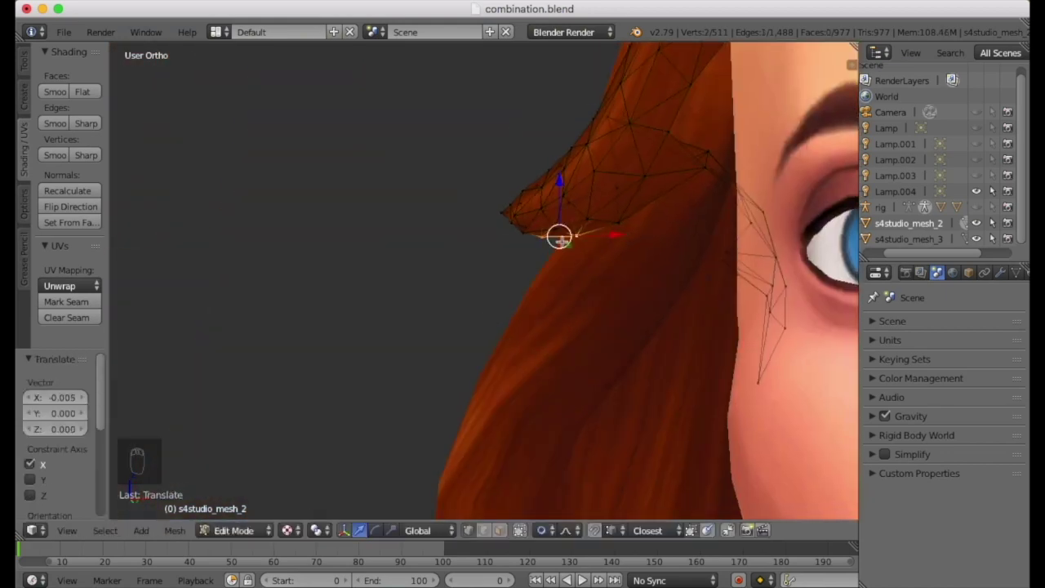
Step: Select several neighbouring vertices near the bangs' right tip and move them with proportional editing toward the loose hair
{"action": "mouse_move", "coordinate": [561, 241]}
{"action": "middle_mouse_down"}
{"action": "mouse_move", "coordinate": [593, 168]}
{"action": "mouse_move", "coordinate": [621, 180]}
{"action": "mouse_move", "coordinate": [560, 140]}
{"action": "mouse_move", "coordinate": [529, 152]}
{"action": "mouse_move", "coordinate": [621, 187]}
{"action": "mouse_move", "coordinate": [541, 139]}
{"action": "mouse_move", "coordinate": [522, 235]}
{"action": "mouse_move", "coordinate": [629, 268]}
{"action": "mouse_move", "coordinate": [521, 234]}
{"action": "mouse_move", "coordinate": [573, 235]}
{"action": "middle_mouse_up"}
{"action": "right_click", "coordinate": [560, 140]}
{"action": "scroll", "coordinate": [552, 181], "scroll_direction": "up", "scroll_amount": 5}
{"action": "right_click", "coordinate": [595, 177], "text": "shift"}
{"action": "right_click", "coordinate": [581, 133], "text": "shift"}
{"action": "key", "text": "g"}
{"action": "left_click", "coordinate": [518, 163]}
Step: Reveal all hidden bangs geometry, deselect everything and return to Object Mode to check the hair from the front
{"action": "key", "text": "a"}
{"action": "scroll", "coordinate": [522, 236], "scroll_direction": "down", "scroll_amount": 9}
{"action": "middle_click_drag", "start_coordinate": [578, 284], "coordinate": [635, 280]}
{"action": "key", "text": "KP_1"}
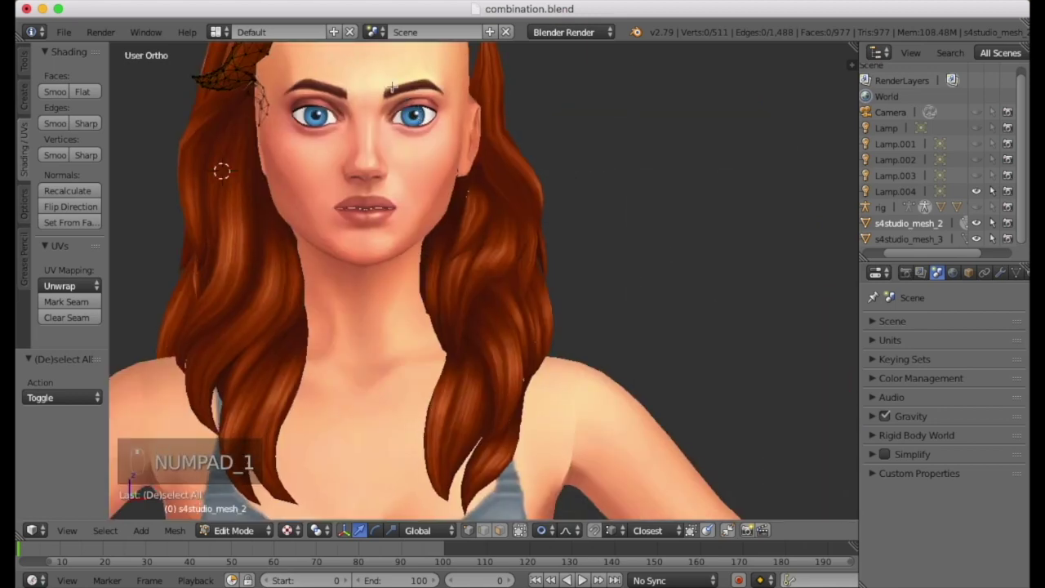
{"action": "key", "text": "KP_1"}
{"action": "key", "text": "alt+h"}
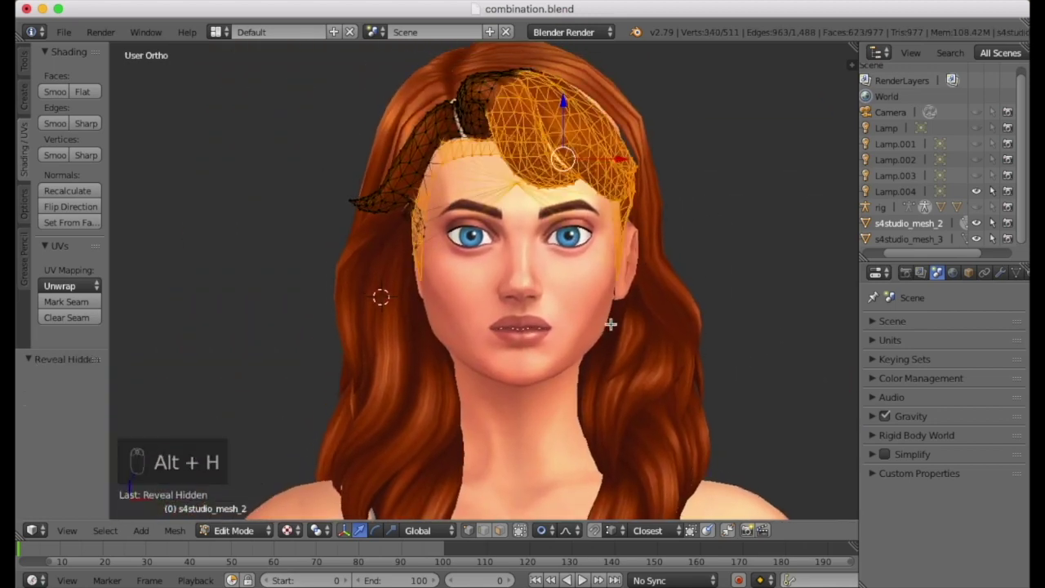
{"action": "key", "text": "a"}
{"action": "middle_click_drag", "start_coordinate": [681, 313], "coordinate": [660, 161]}
{"action": "key", "text": "Tab"}
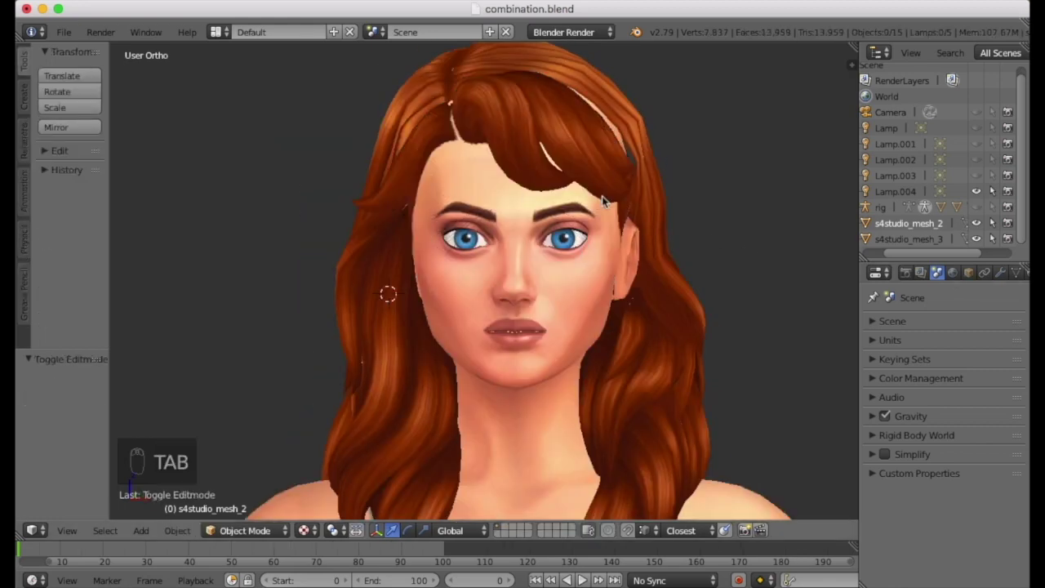
Step: In the loose hair mesh, scale the two selected side vertices to 0.901 along X with a proportional size of 0.16
{"action": "scroll", "coordinate": [577, 102], "scroll_direction": "down", "scroll_amount": 1}
{"action": "right_click", "coordinate": [577, 101]}
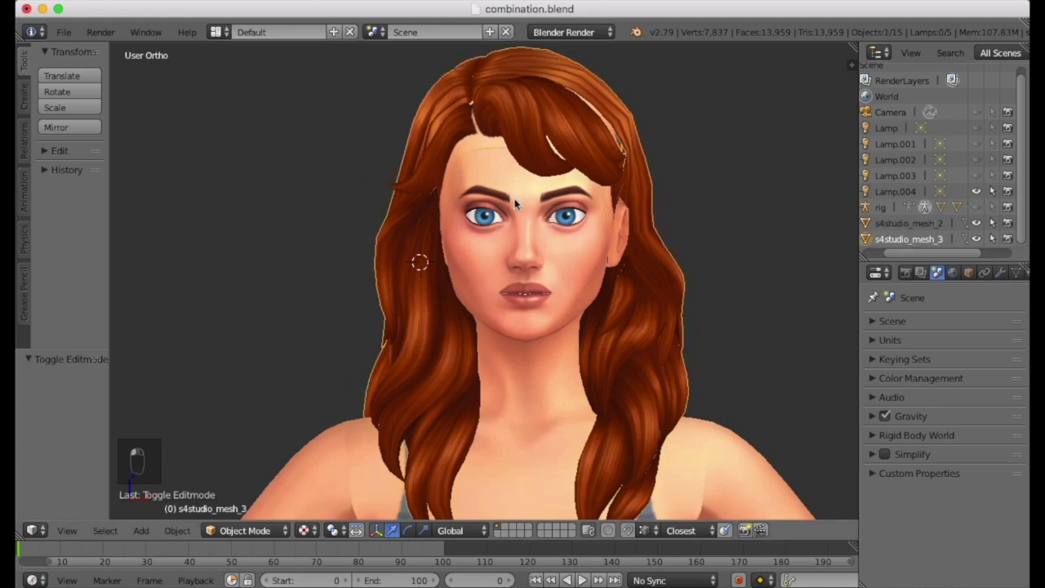
{"action": "key", "text": "Tab"}
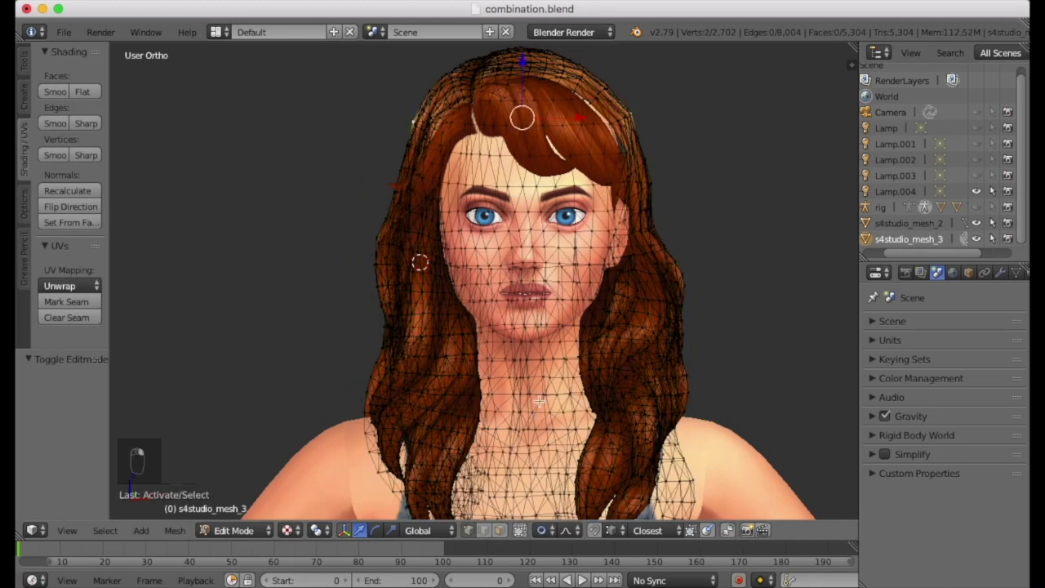
{"action": "key", "text": "s"}
{"action": "key", "text": "x"}
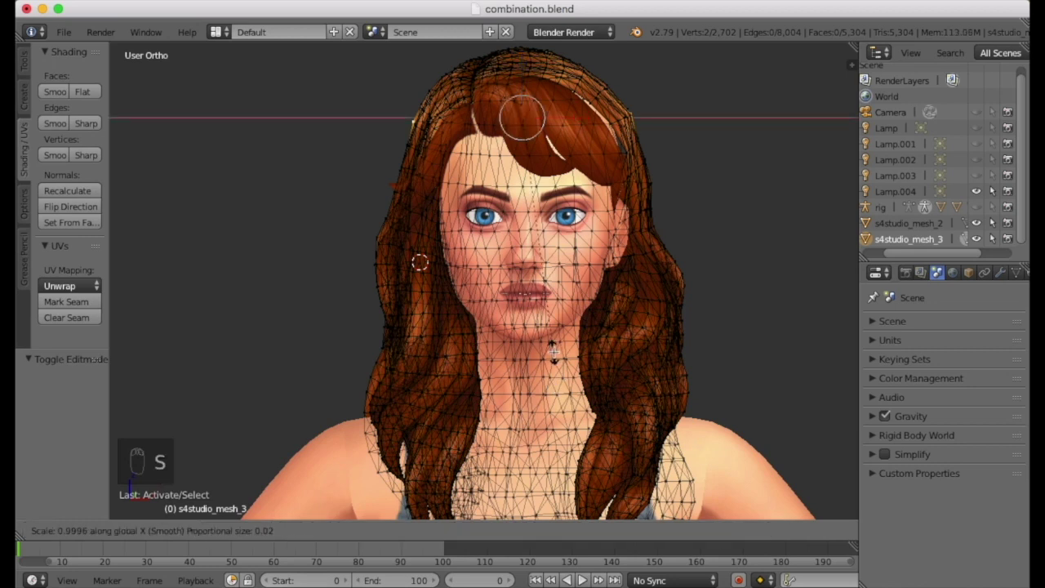
{"action": "scroll", "coordinate": [552, 350], "scroll_direction": "down", "scroll_amount": 7}
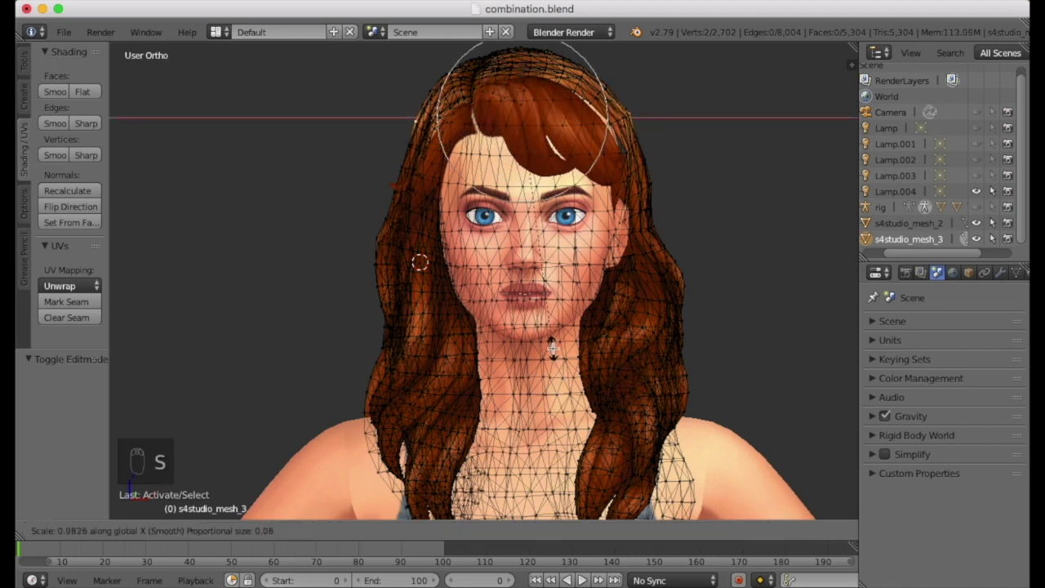
{"action": "scroll", "coordinate": [549, 344], "scroll_direction": "down", "scroll_amount": 12}
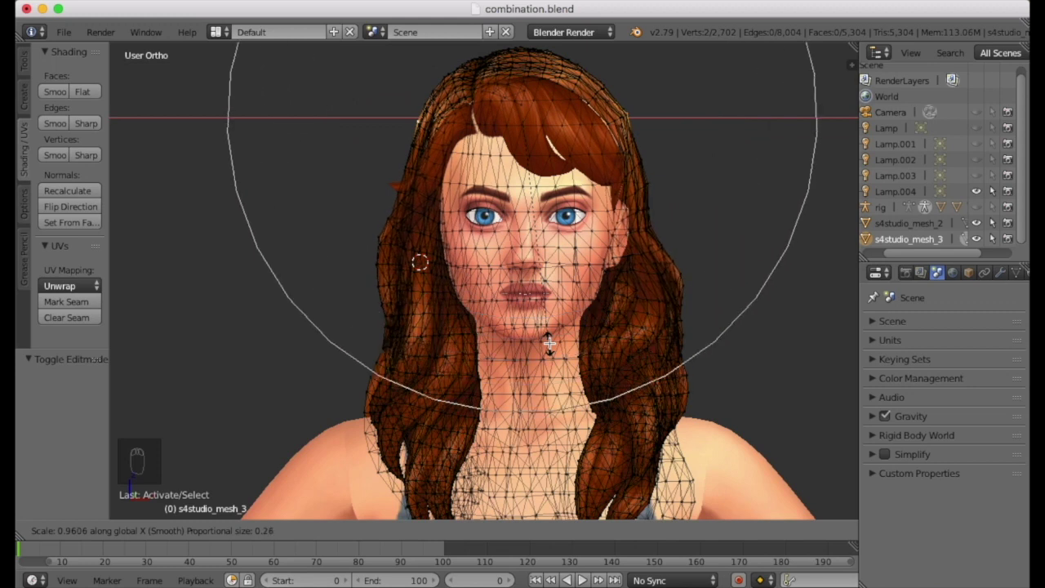
{"action": "scroll", "coordinate": [544, 334], "scroll_direction": "up", "scroll_amount": 2}
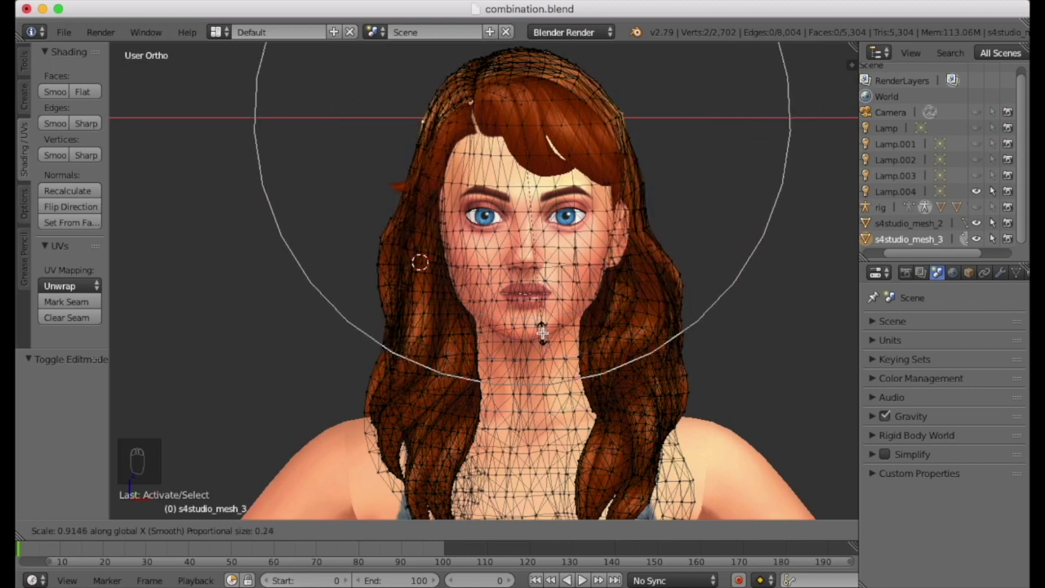
{"action": "scroll", "coordinate": [541, 331], "scroll_direction": "up", "scroll_amount": 3}
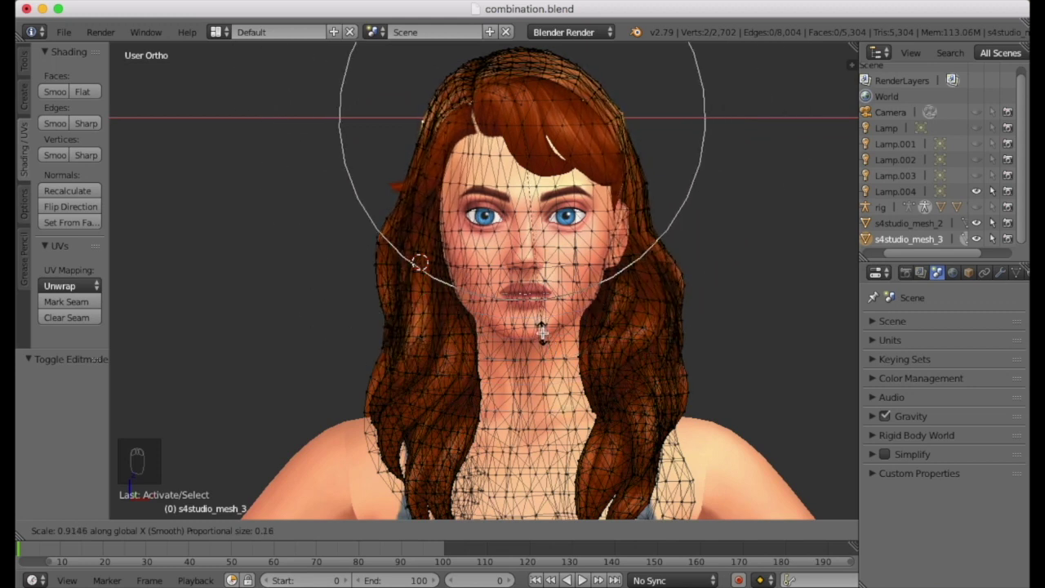
{"action": "left_click", "coordinate": [541, 326]}
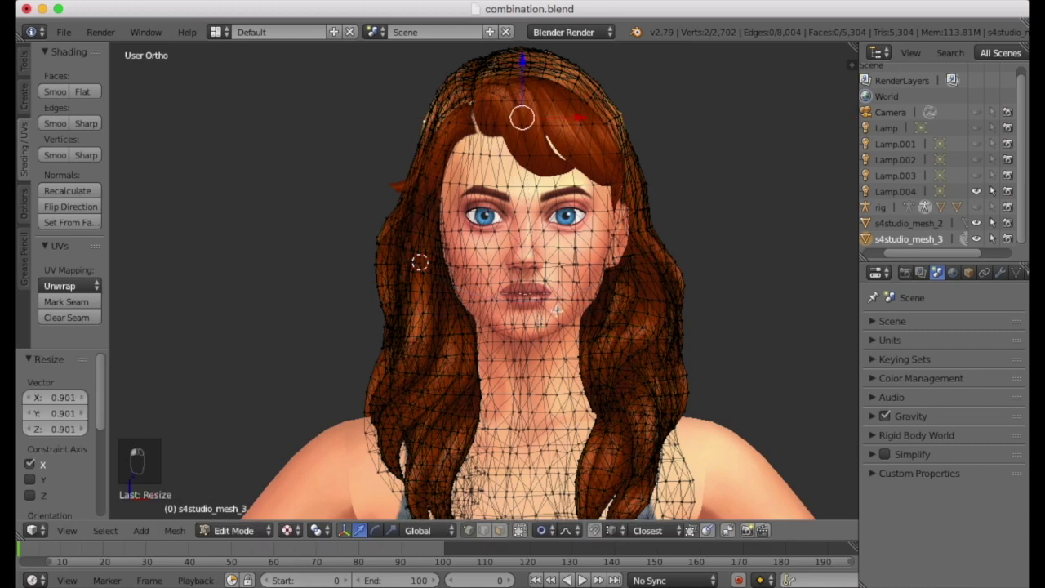
Step: Scale the same two vertices back out to about 1.03 along X and check the hair from the side in Object Mode
{"action": "key", "text": "s"}
{"action": "key", "text": "x"}
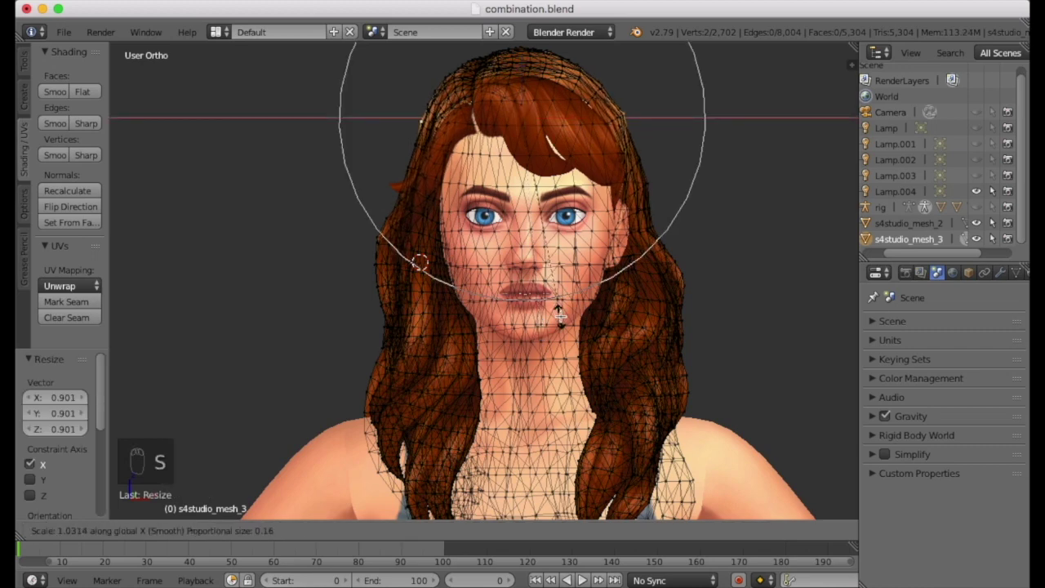
{"action": "left_click", "coordinate": [560, 315]}
{"action": "key", "text": "Tab"}
{"action": "middle_click_drag", "start_coordinate": [576, 319], "coordinate": [552, 300]}
{"action": "middle_click_drag", "start_coordinate": [650, 280], "coordinate": [490, 281]}
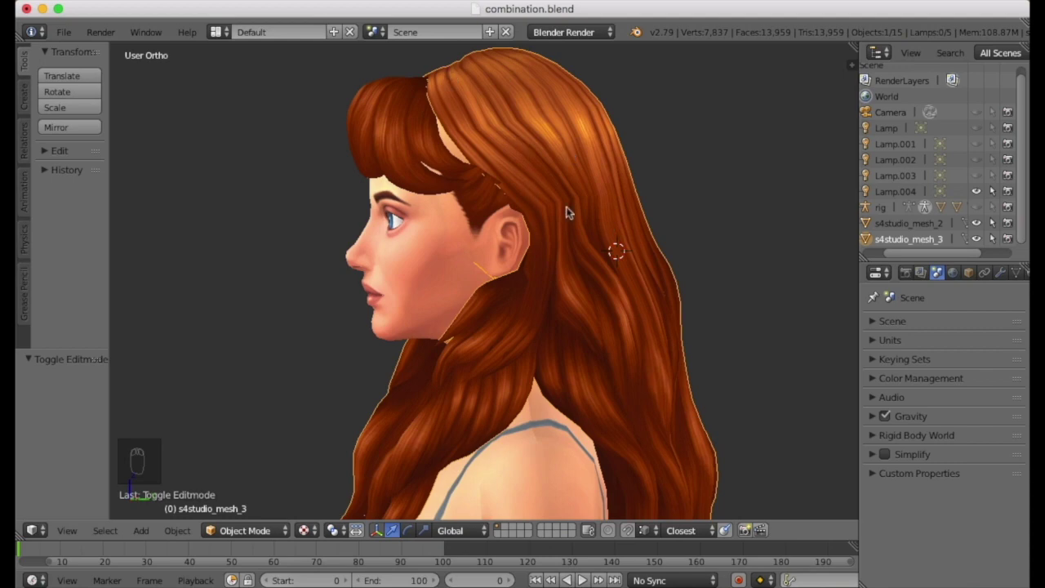
Step: From the back view, box-select the loose hair on the character's right half and hide it
{"action": "key", "text": "Tab"}
{"action": "middle_click_drag", "start_coordinate": [547, 131], "coordinate": [511, 275]}
{"action": "key", "text": "a"}
{"action": "key", "text": "a"}
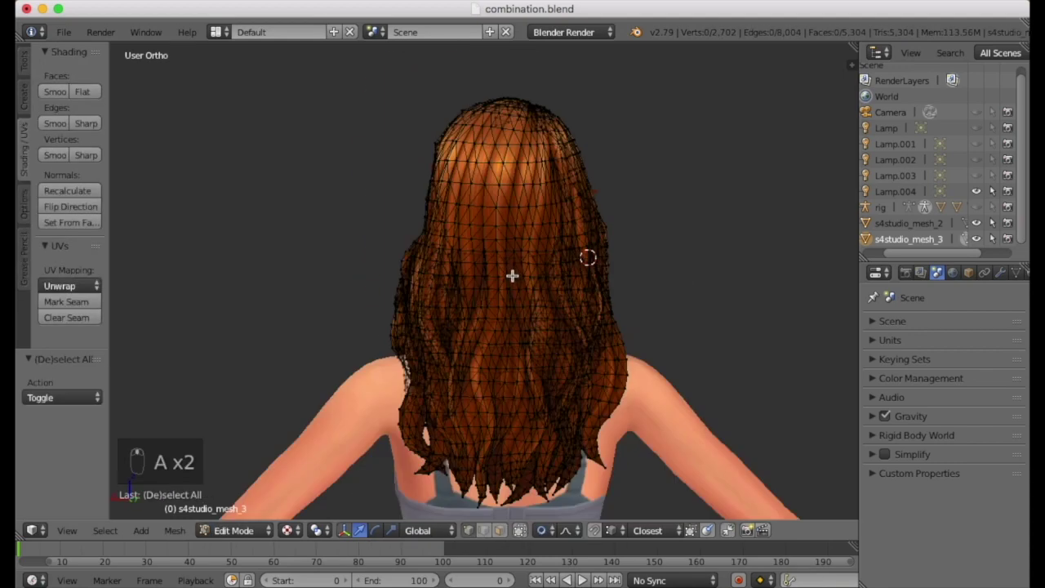
{"action": "key", "text": "b"}
{"action": "left_click_drag", "start_coordinate": [508, 70], "coordinate": [683, 506]}
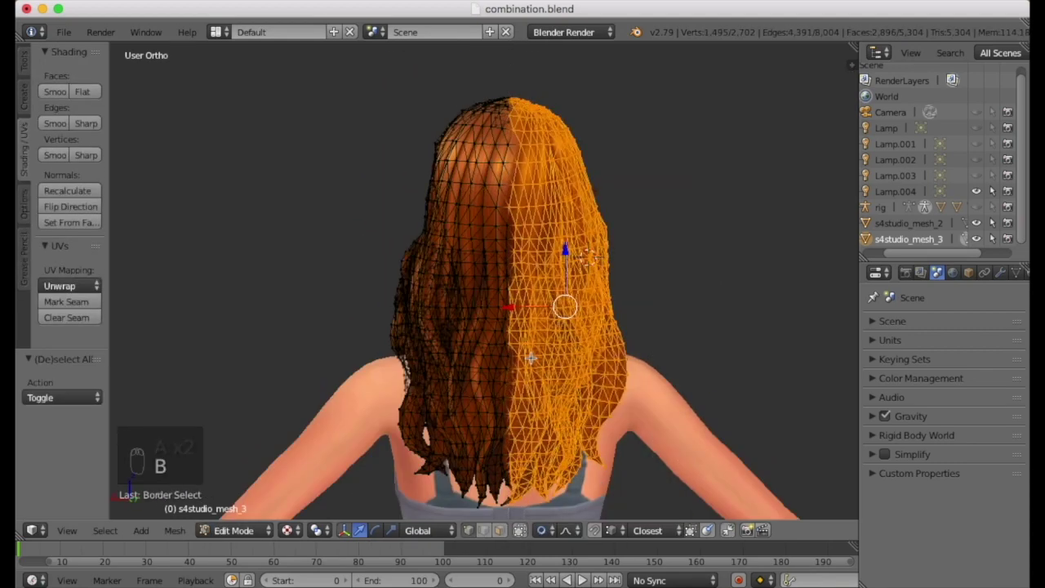
{"action": "key", "text": "h"}
Step: Circle-select the loose hair patch running from beside the bangs to behind the character's left ear, leaving out stray vertices
{"action": "middle_click_drag", "start_coordinate": [449, 321], "coordinate": [590, 261]}
{"action": "scroll", "coordinate": [541, 158], "scroll_direction": "up", "scroll_amount": 3}
{"action": "key", "text": "c"}
{"action": "scroll", "coordinate": [581, 260], "scroll_direction": "up", "scroll_amount": 4}
{"action": "mouse_move", "coordinate": [571, 256]}
{"action": "left_mouse_down"}
{"action": "mouse_move", "coordinate": [531, 167]}
{"action": "mouse_move", "coordinate": [538, 142]}
{"action": "mouse_move", "coordinate": [599, 237]}
{"action": "mouse_move", "coordinate": [581, 261]}
{"action": "left_mouse_up"}
{"action": "right_click", "coordinate": [580, 261]}
{"action": "mouse_move", "coordinate": [798, 201]}
{"action": "middle_mouse_down"}
{"action": "mouse_move", "coordinate": [639, 201]}
{"action": "mouse_move", "coordinate": [625, 262]}
{"action": "mouse_move", "coordinate": [672, 210]}
{"action": "middle_mouse_up"}
{"action": "key", "text": "c"}
{"action": "right_click", "coordinate": [670, 216]}
{"action": "middle_click_drag", "start_coordinate": [509, 238], "coordinate": [633, 236]}
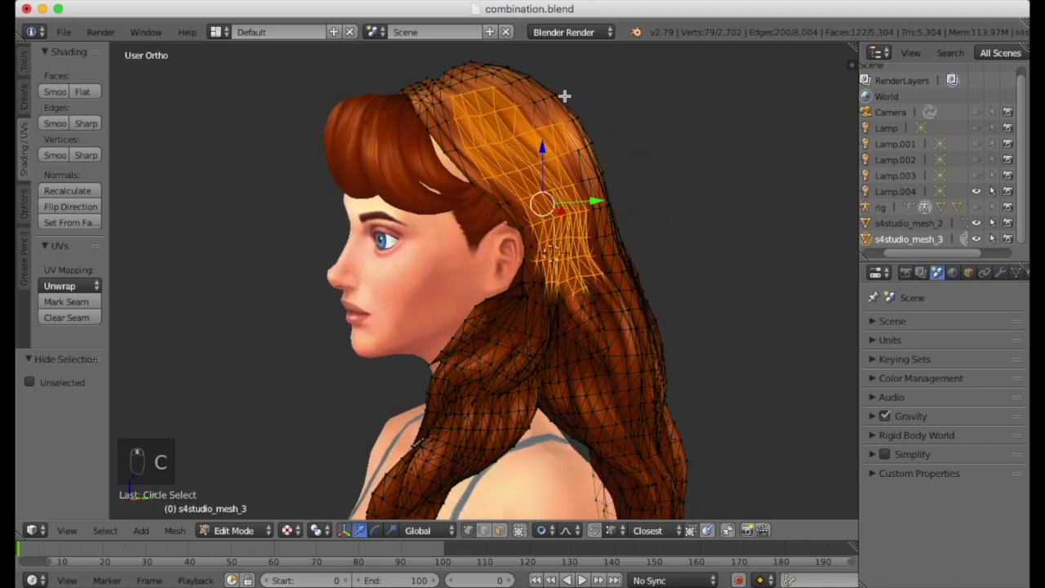
{"action": "key", "text": "c"}
{"action": "middle_click_drag", "start_coordinate": [567, 108], "coordinate": [565, 137]}
{"action": "right_click", "coordinate": [565, 137]}
{"action": "scroll", "coordinate": [566, 335], "scroll_direction": "up", "scroll_amount": 3}
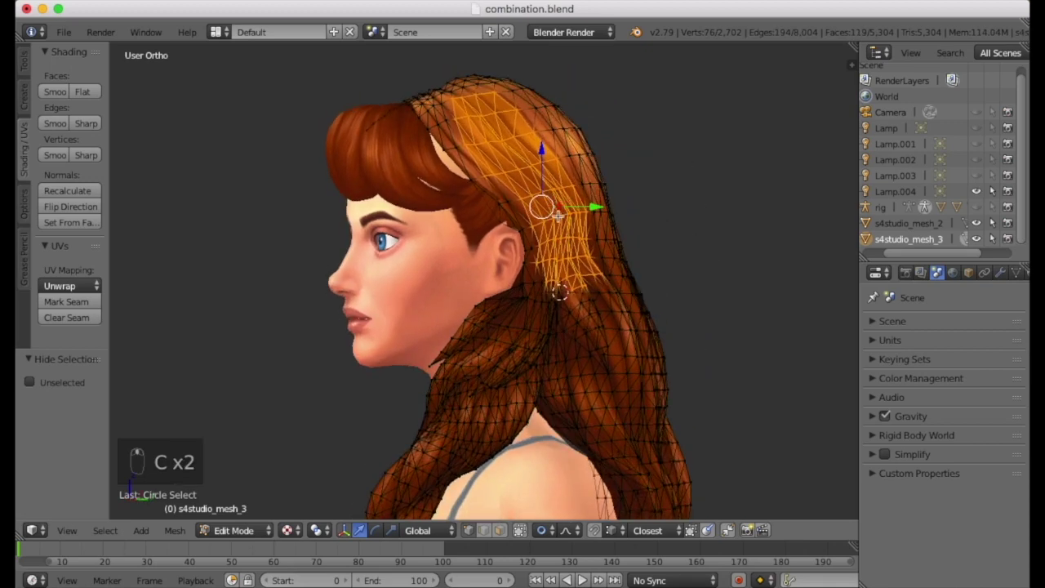
Step: Smooth the selected hair patch's vertices four times
{"action": "middle_click_drag", "start_coordinate": [555, 256], "coordinate": [438, 166]}
{"action": "key", "text": "w"}
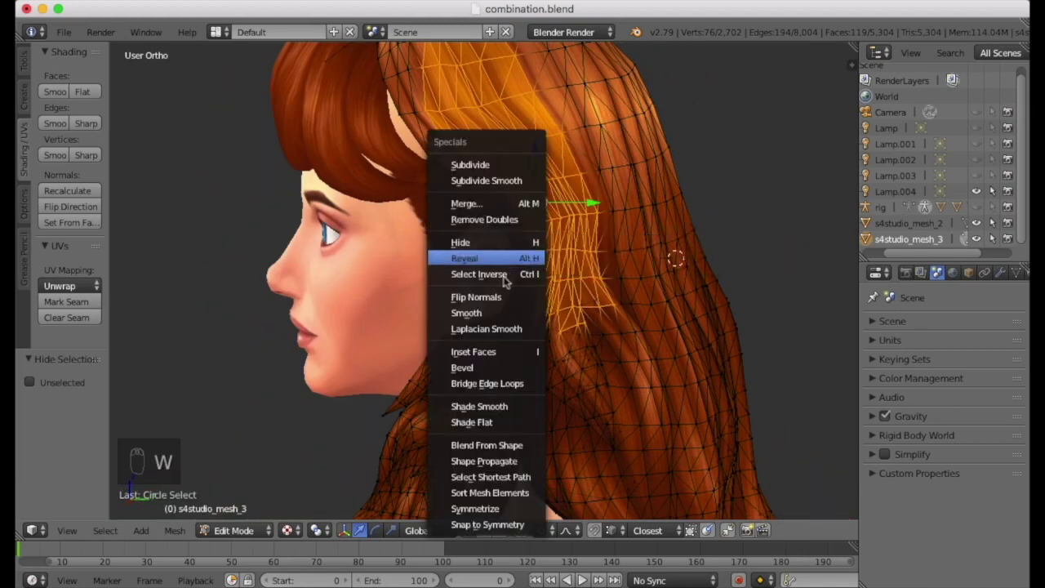
{"action": "left_click", "coordinate": [477, 315]}
{"action": "scroll", "coordinate": [476, 315], "scroll_direction": "down", "scroll_amount": 3}
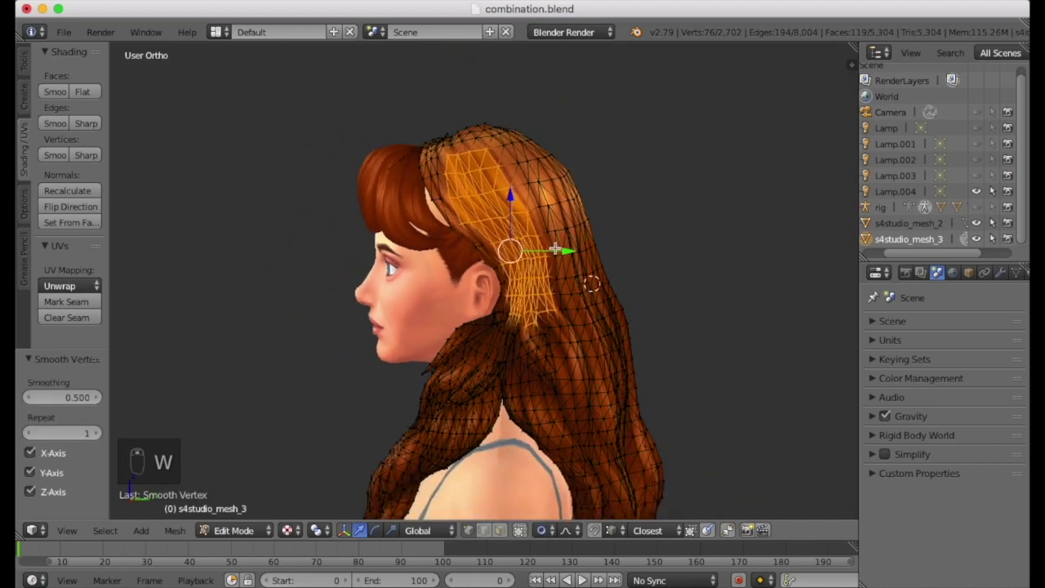
{"action": "scroll", "coordinate": [521, 267], "scroll_direction": "up", "scroll_amount": 5}
{"action": "scroll", "coordinate": [517, 280], "scroll_direction": "down", "scroll_amount": 2}
{"action": "key", "text": "w"}
{"action": "left_click", "coordinate": [516, 280]}
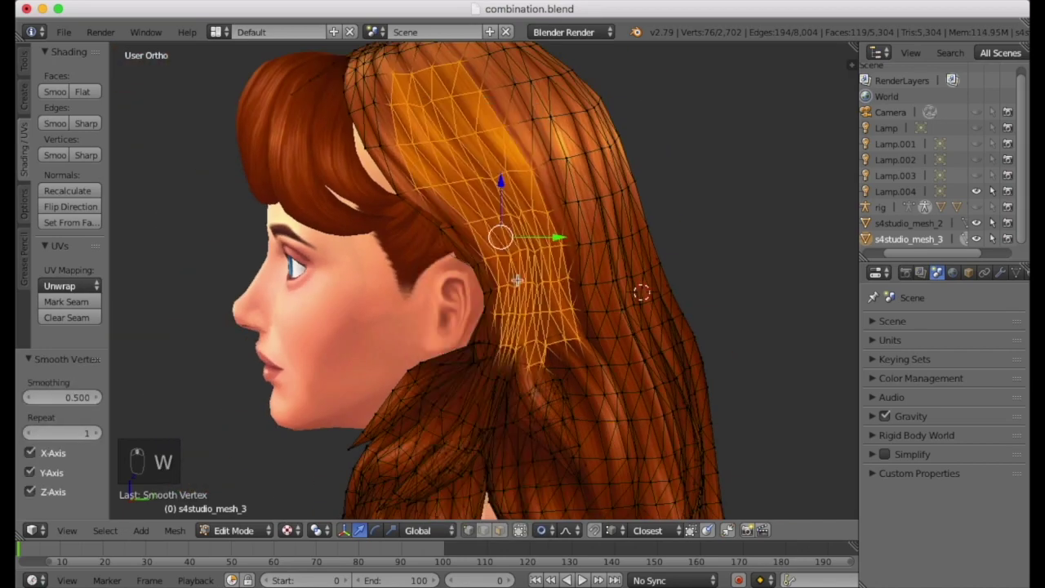
{"action": "key", "text": "w"}
{"action": "left_click", "coordinate": [516, 280]}
{"action": "key", "text": "w"}
{"action": "left_click", "coordinate": [516, 280]}
Step: Check the smoothed side from the front, reveal all hidden loose hair geometry and return to Object Mode
{"action": "middle_click_drag", "start_coordinate": [517, 280], "coordinate": [645, 285]}
{"action": "key", "text": "Tab"}
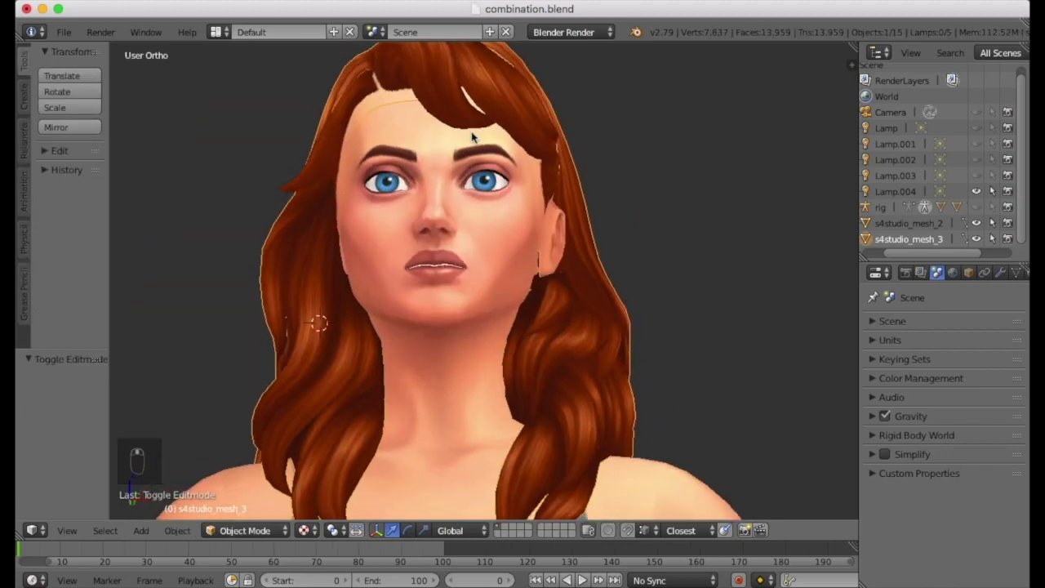
{"action": "middle_click_drag", "start_coordinate": [469, 124], "coordinate": [473, 145]}
{"action": "key", "text": "Tab"}
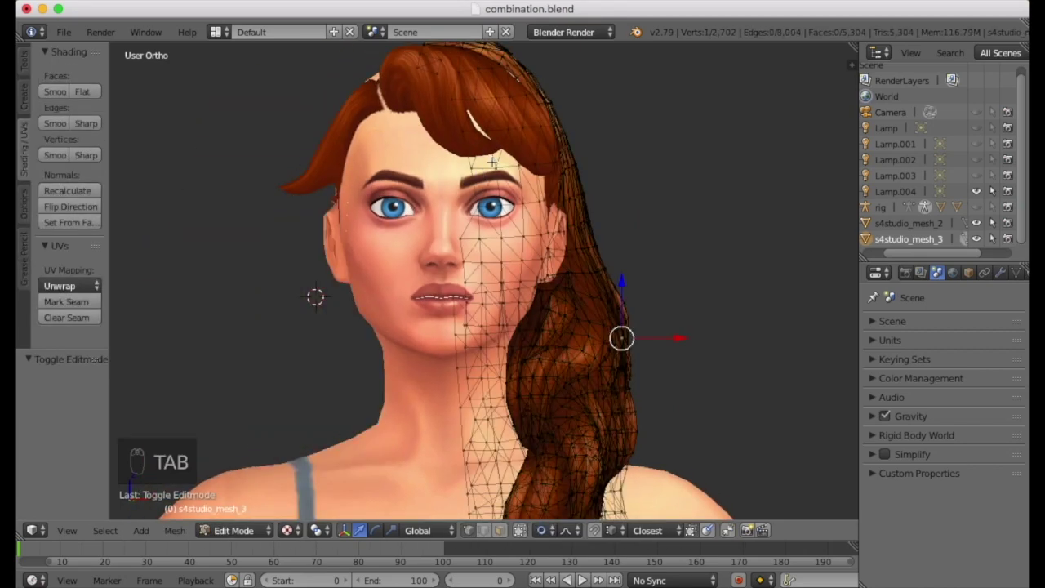
{"action": "key", "text": "alt+h"}
{"action": "key", "text": "Tab"}
{"action": "mouse_move", "coordinate": [514, 225]}
{"action": "middle_mouse_down"}
{"action": "mouse_move", "coordinate": [515, 192]}
{"action": "mouse_move", "coordinate": [516, 224]}
{"action": "middle_mouse_up"}
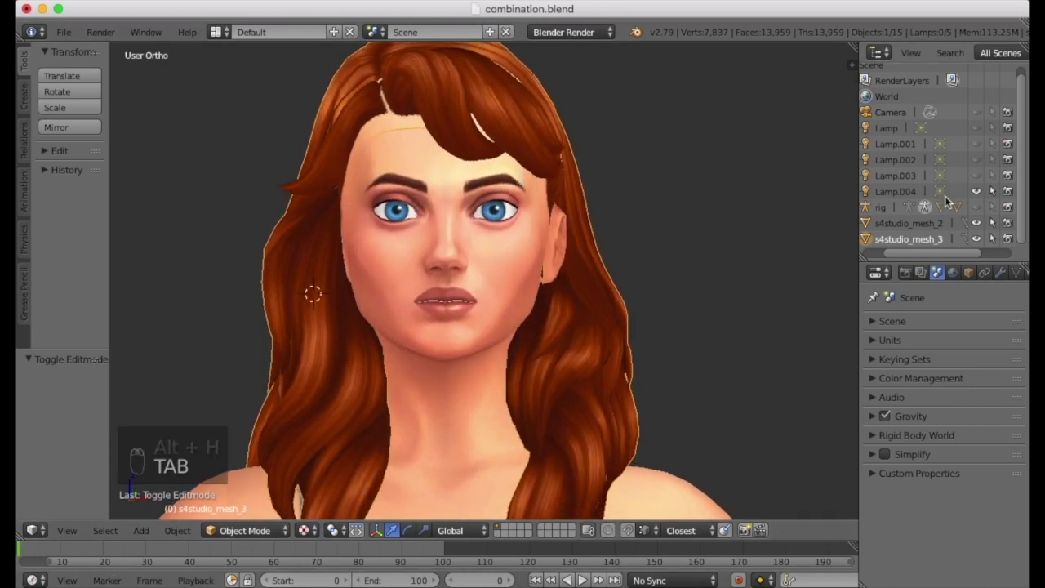
Step: Join the loose hair into s4studio_mesh_2 and open the combined mesh in Edit Mode, viewed from the character's left side
{"action": "left_click", "coordinate": [921, 225]}
{"action": "right_click", "coordinate": [920, 226]}
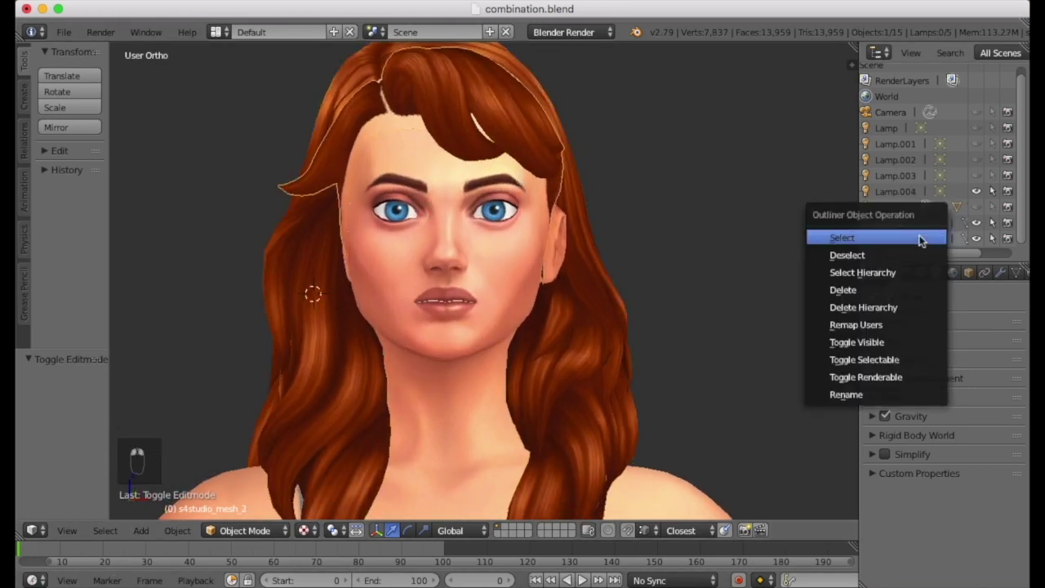
{"action": "left_click", "coordinate": [921, 238]}
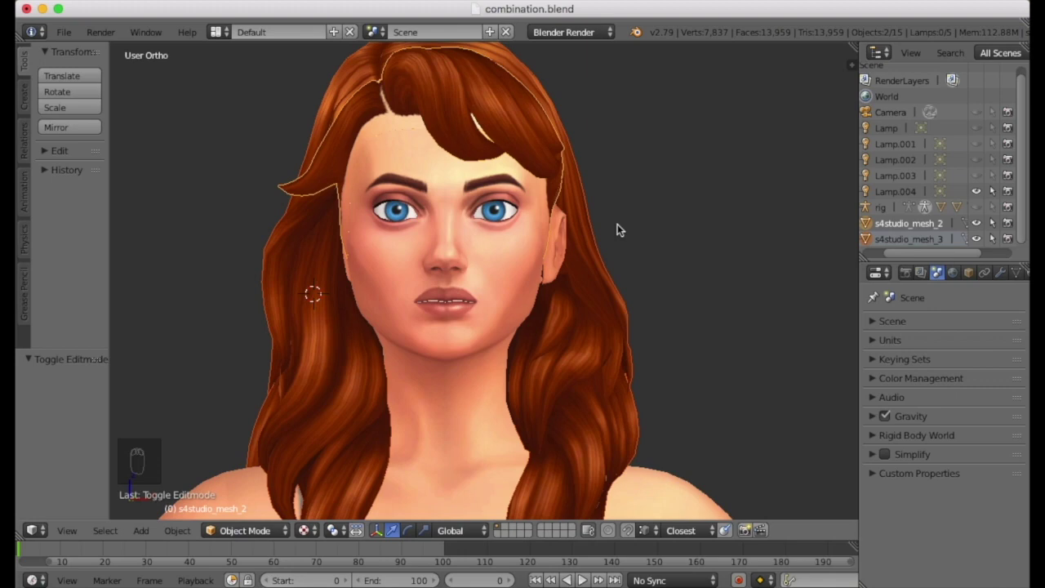
{"action": "key", "text": "ctrl+j"}
{"action": "middle_click_drag", "start_coordinate": [587, 270], "coordinate": [515, 271]}
{"action": "key", "text": "Tab"}
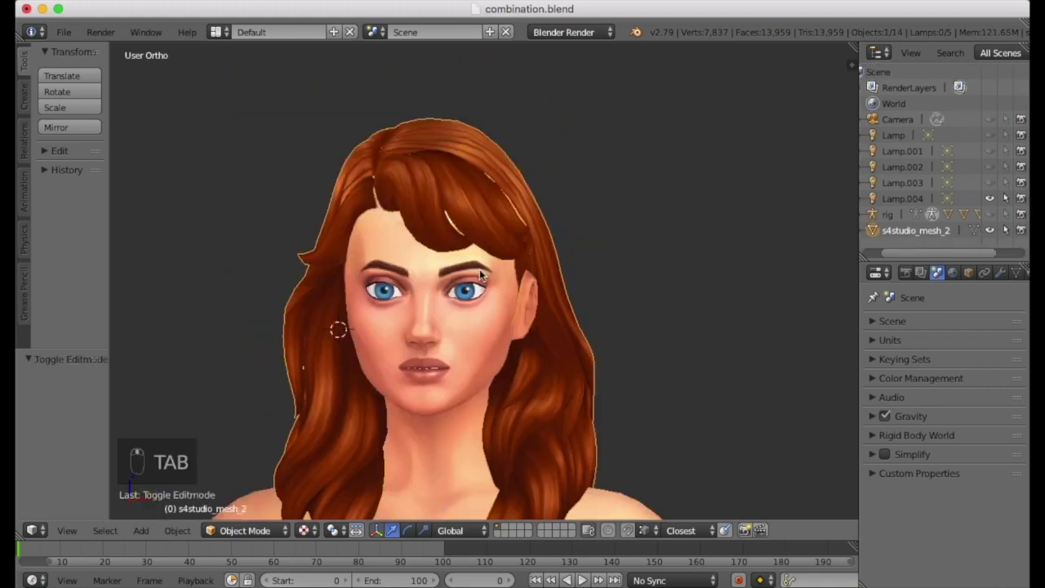
{"action": "mouse_move", "coordinate": [479, 268]}
{"action": "middle_mouse_down"}
{"action": "mouse_move", "coordinate": [452, 326]}
{"action": "mouse_move", "coordinate": [351, 180]}
{"action": "mouse_move", "coordinate": [361, 168]}
{"action": "mouse_move", "coordinate": [361, 184]}
{"action": "middle_mouse_up"}
{"action": "key", "text": "Tab"}
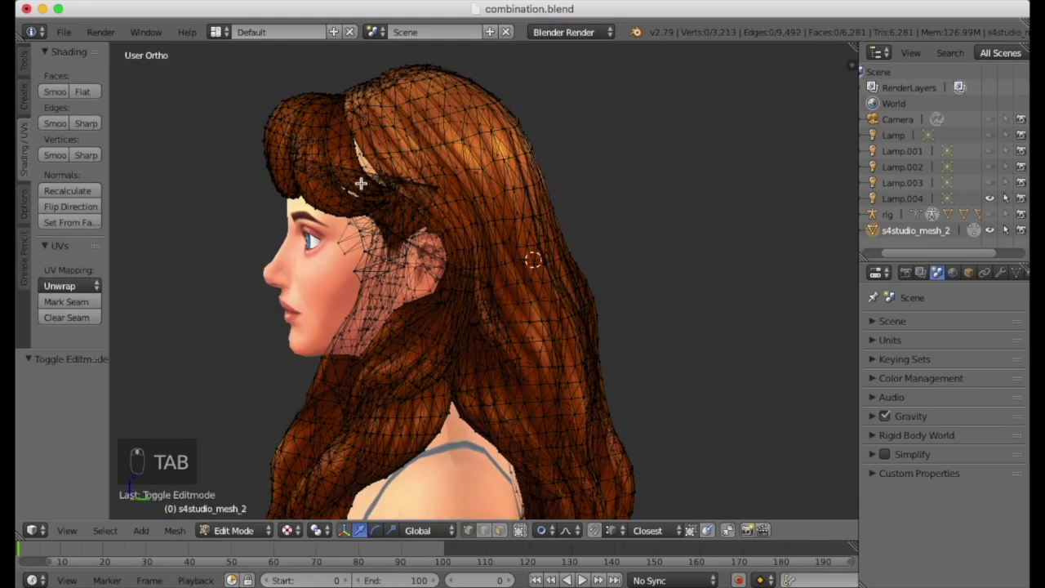
Step: Limit selection to visible geometry and snap the long hair's edge vertex beside the bangs onto the bangs' rear tip
{"action": "left_click", "coordinate": [520, 530]}
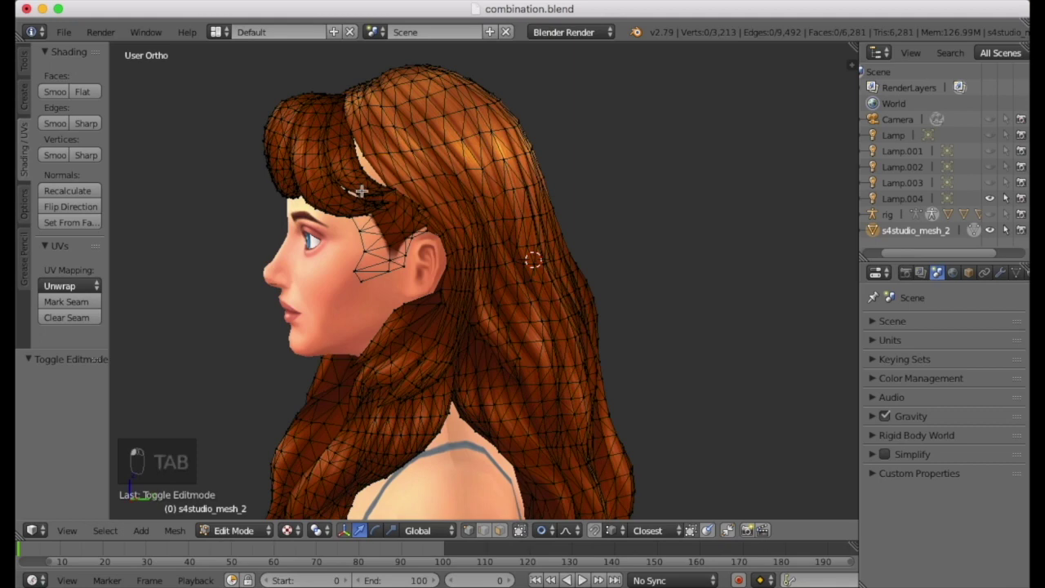
{"action": "scroll", "coordinate": [361, 187], "scroll_direction": "up", "scroll_amount": 8}
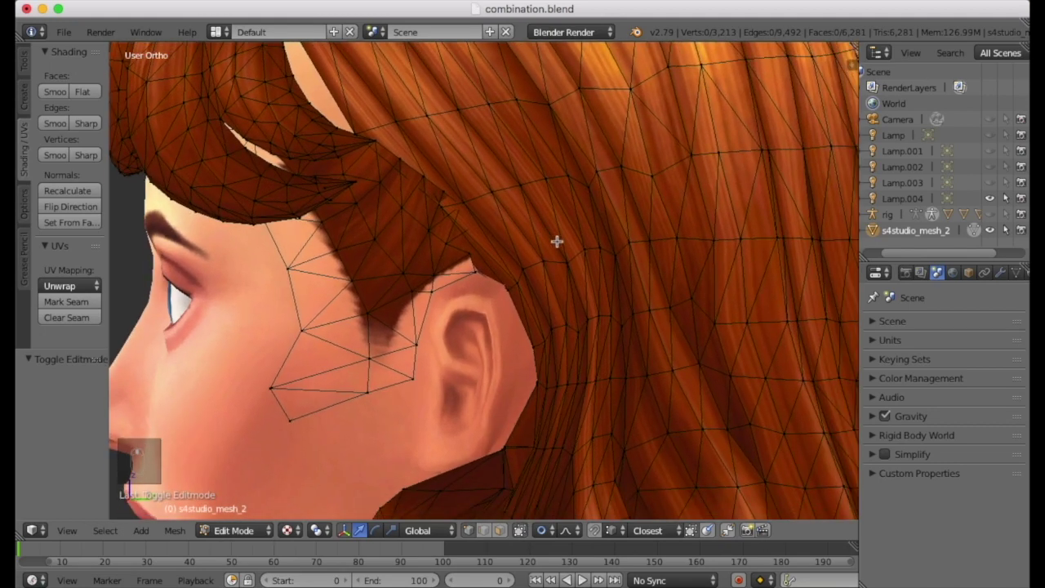
{"action": "middle_click_drag", "start_coordinate": [556, 241], "coordinate": [559, 239]}
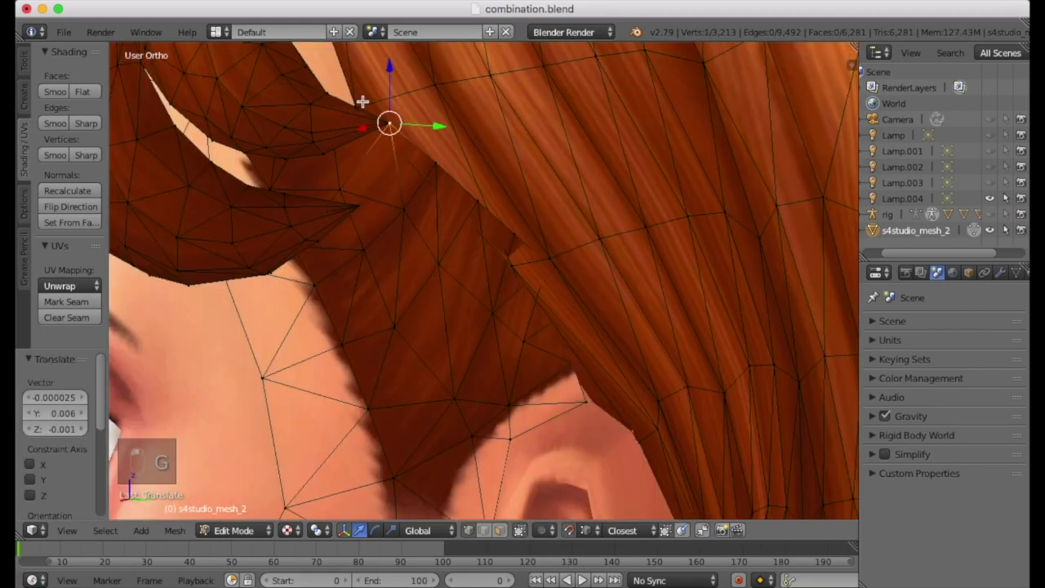
{"action": "right_click", "coordinate": [357, 104]}
{"action": "mouse_move", "coordinate": [424, 127]}
{"action": "middle_mouse_down"}
{"action": "mouse_move", "coordinate": [385, 122]}
{"action": "mouse_move", "coordinate": [476, 109]}
{"action": "mouse_move", "coordinate": [514, 234]}
{"action": "mouse_move", "coordinate": [433, 264]}
{"action": "mouse_move", "coordinate": [531, 224]}
{"action": "mouse_move", "coordinate": [422, 135]}
{"action": "middle_mouse_up"}
{"action": "key", "text": "g"}
{"action": "left_click", "coordinate": [394, 120]}
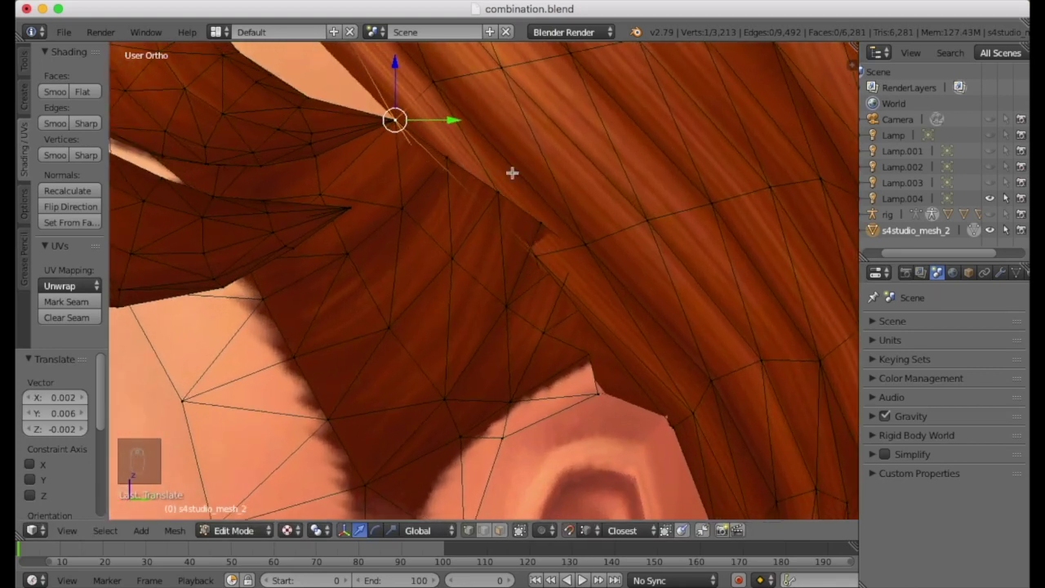
{"action": "middle_click_drag", "start_coordinate": [547, 265], "coordinate": [609, 285]}
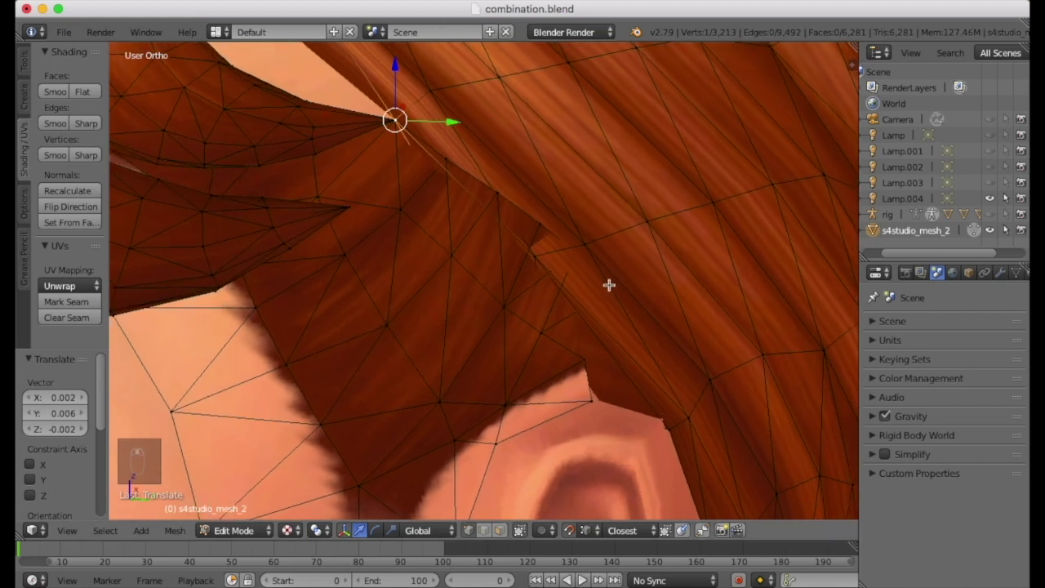
Step: Select the five vertices along the sideburn patch's upper edge, including the hidden ones, and move them down from the long hair
{"action": "key", "text": "a"}
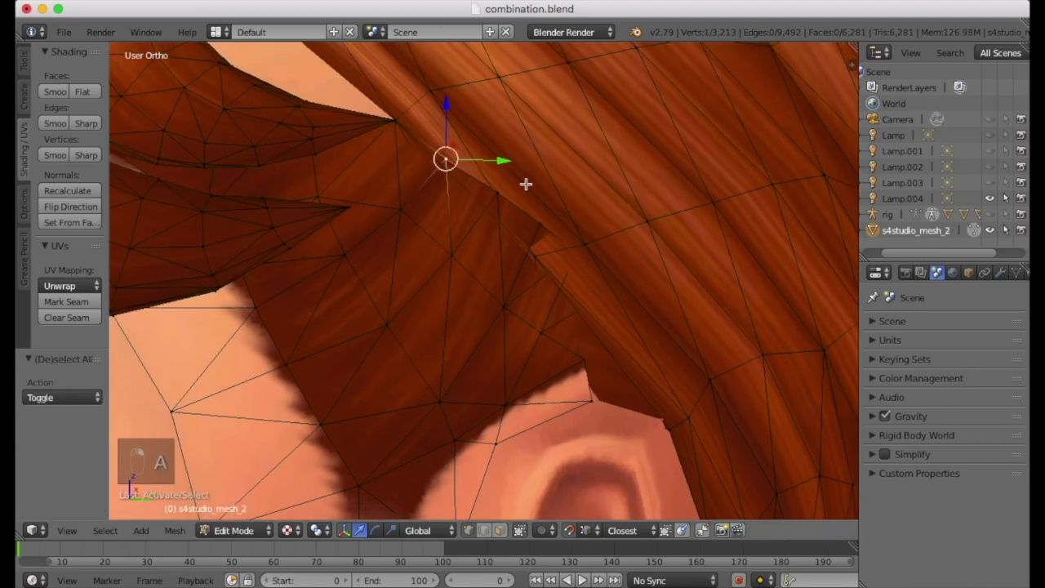
{"action": "right_click", "coordinate": [519, 197], "text": "shift"}
{"action": "right_click", "coordinate": [542, 225], "text": "shift"}
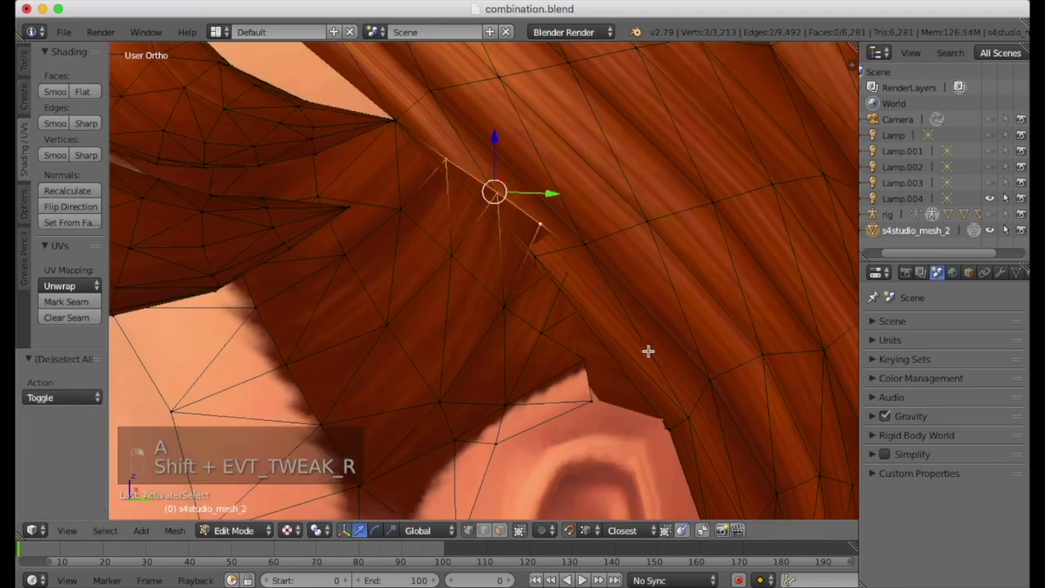
{"action": "left_click", "coordinate": [535, 531]}
{"action": "right_click", "coordinate": [569, 258], "text": "shift"}
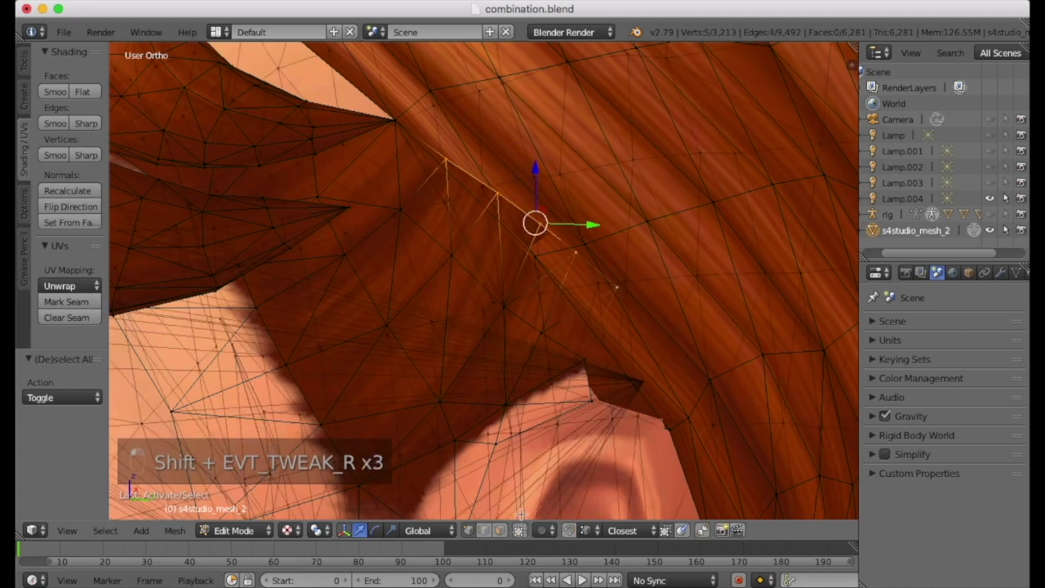
{"action": "left_click", "coordinate": [536, 530]}
{"action": "key", "text": "g"}
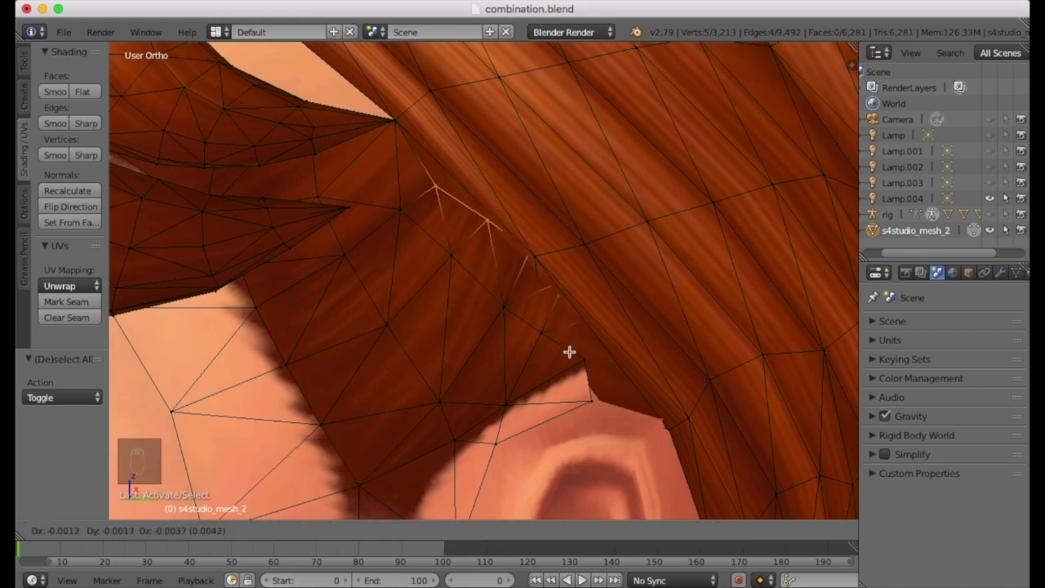
{"action": "left_click", "coordinate": [569, 350]}
Step: Reposition the remaining upper-edge vertices of the sideburn patch stepwise toward the ear, dropping the already placed ones from the selection
{"action": "right_click", "coordinate": [435, 193], "text": "shift"}
{"action": "key", "text": "g"}
{"action": "left_click", "coordinate": [575, 319]}
{"action": "middle_click_drag", "start_coordinate": [575, 318], "coordinate": [552, 306]}
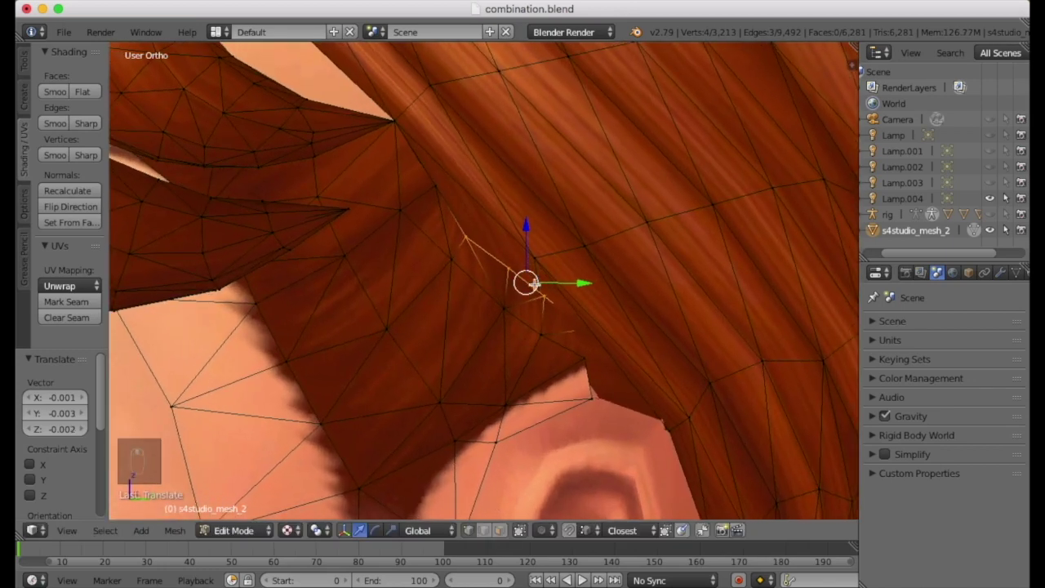
{"action": "key", "text": "g"}
{"action": "left_click", "coordinate": [547, 276]}
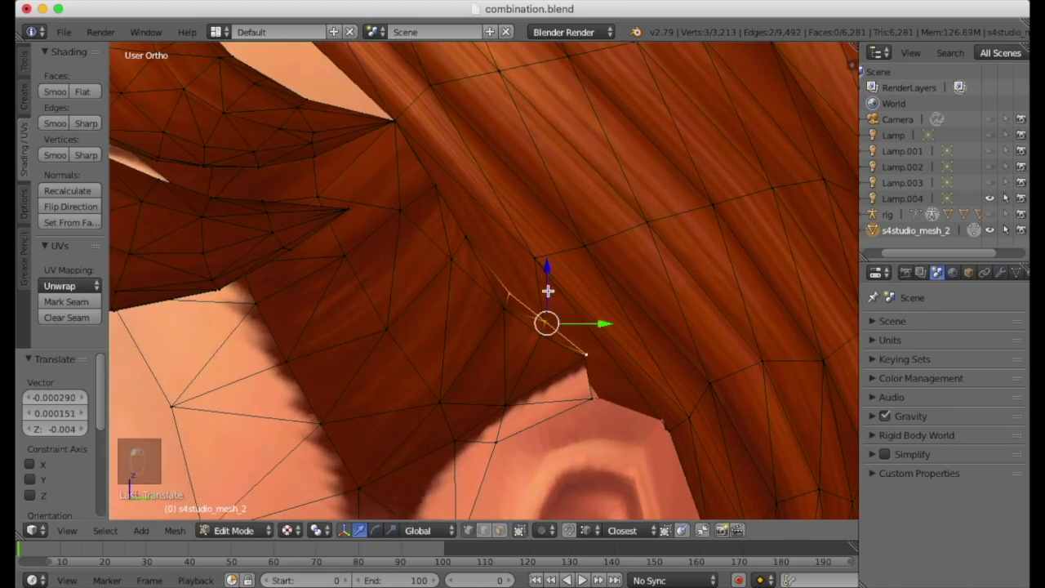
Step: Delete the three leftover vertices at the ear end of the sideburn patch's upper edge
{"action": "key", "text": "x"}
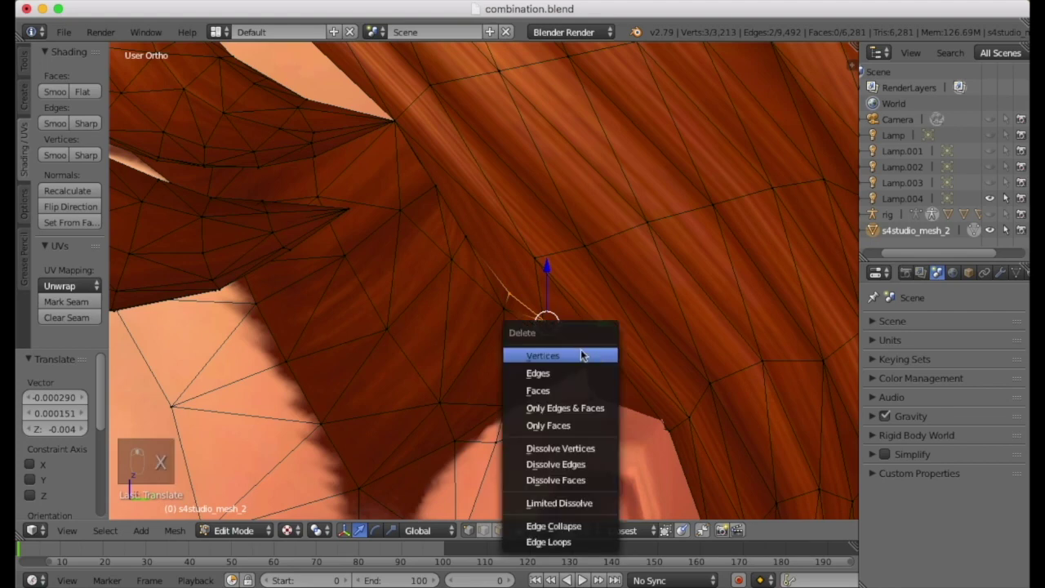
{"action": "left_click", "coordinate": [583, 352]}
{"action": "middle_click_drag", "start_coordinate": [550, 381], "coordinate": [448, 245]}
Step: Select the hidden long-hair edge vertex above the ear and move it up beside the sideburn's upper edge
{"action": "mouse_move", "coordinate": [557, 343]}
{"action": "middle_mouse_down"}
{"action": "mouse_move", "coordinate": [599, 373]}
{"action": "mouse_move", "coordinate": [596, 399]}
{"action": "mouse_move", "coordinate": [562, 341]}
{"action": "middle_mouse_up"}
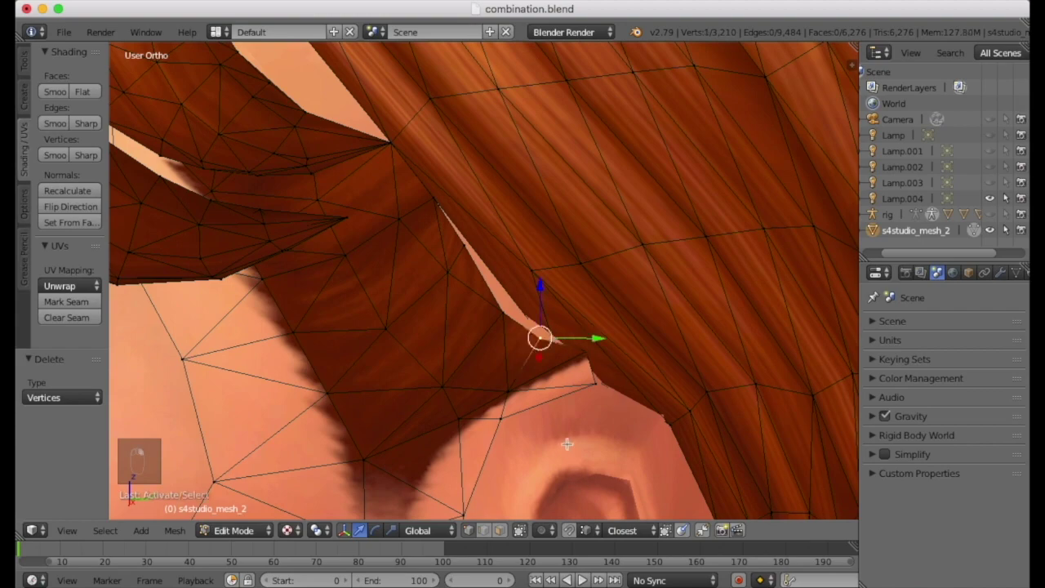
{"action": "left_click", "coordinate": [520, 530]}
{"action": "middle_click_drag", "start_coordinate": [518, 368], "coordinate": [604, 289]}
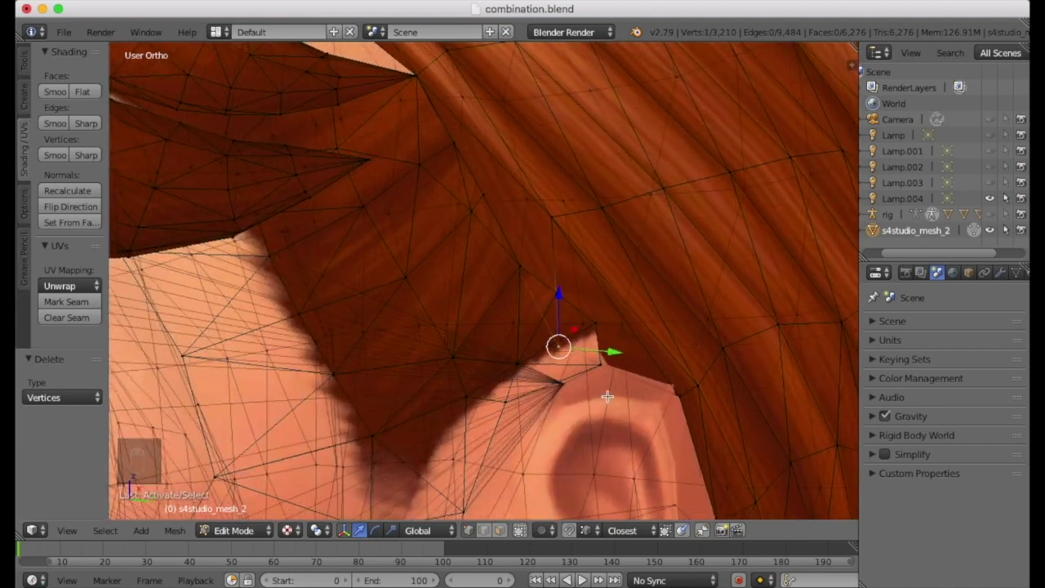
{"action": "key", "text": "a"}
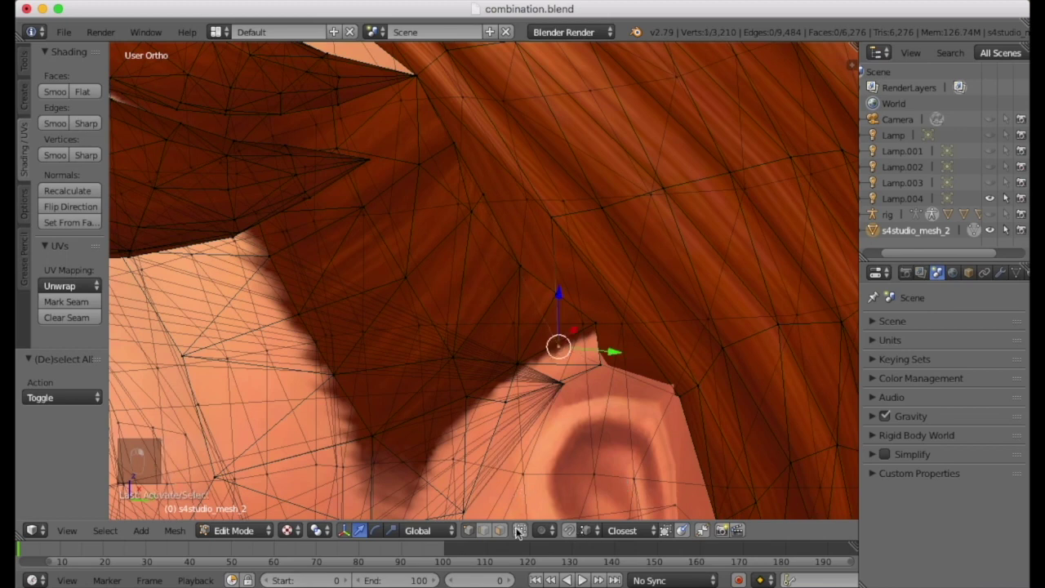
{"action": "left_click", "coordinate": [518, 530]}
{"action": "key", "text": "g"}
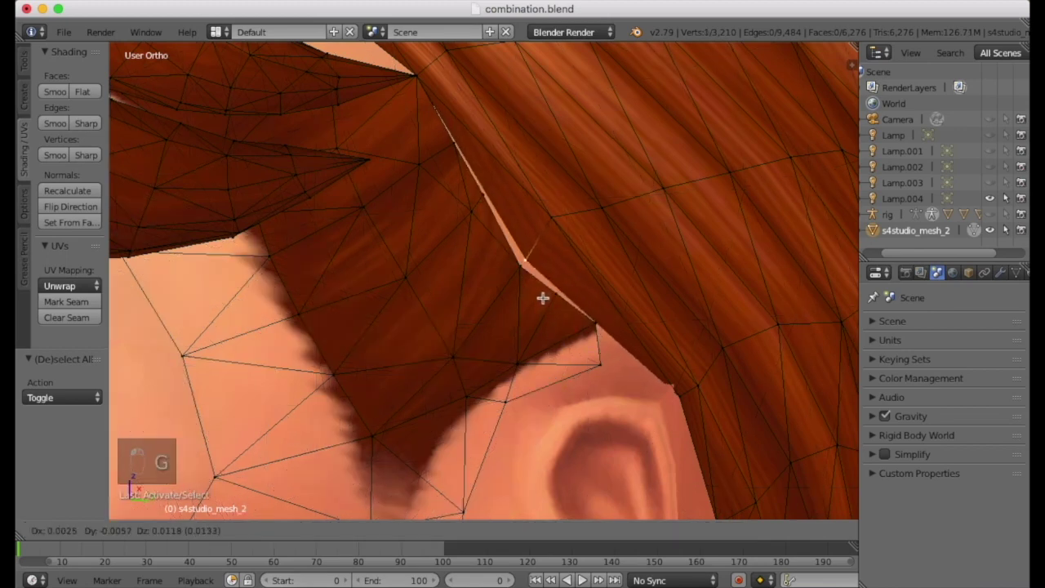
{"action": "left_click", "coordinate": [543, 298]}
{"action": "middle_click_drag", "start_coordinate": [583, 215], "coordinate": [500, 153]}
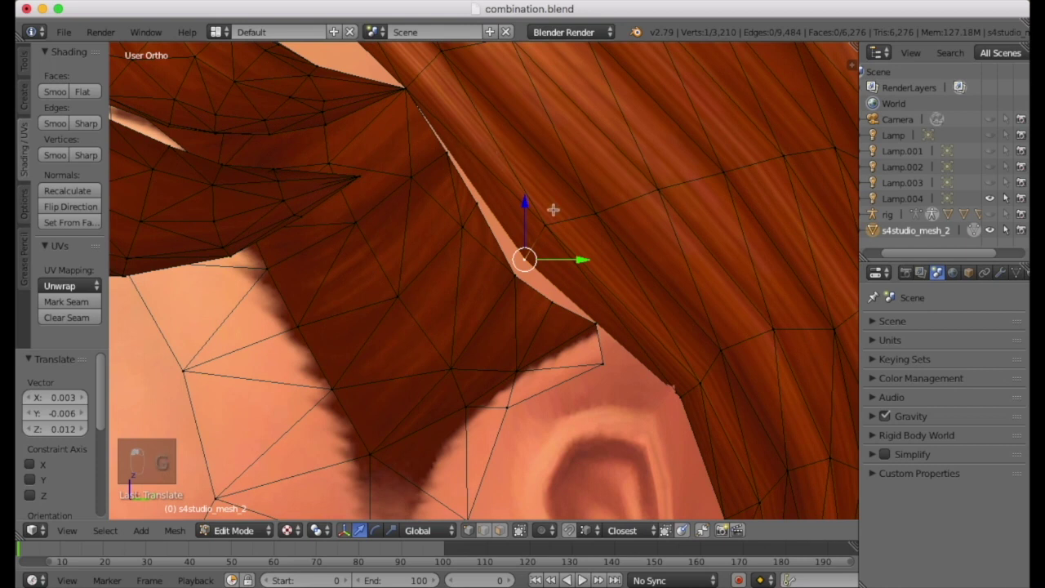
Step: Knife two cuts from the nearest inner hair vertex to the long hair's open edge along the sideburn gap
{"action": "key", "text": "a"}
{"action": "key", "text": "k"}
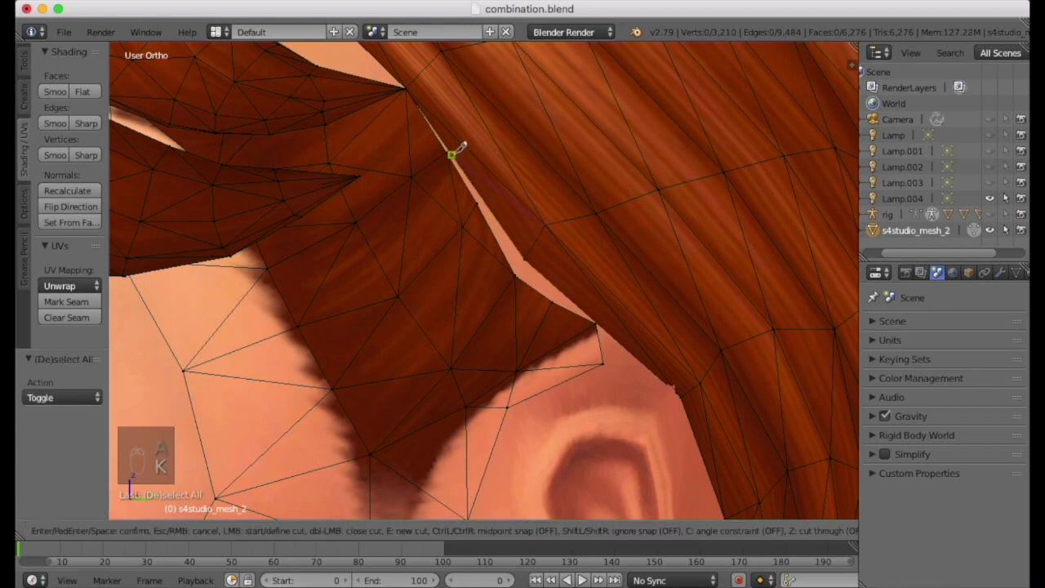
{"action": "key", "text": "Return"}
{"action": "key", "text": "a"}
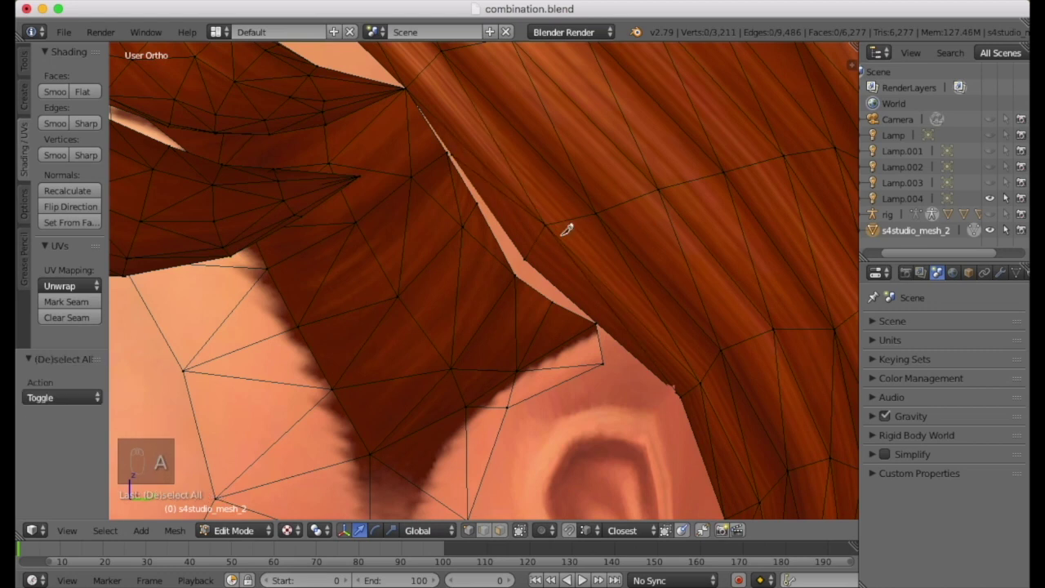
{"action": "key", "text": "k"}
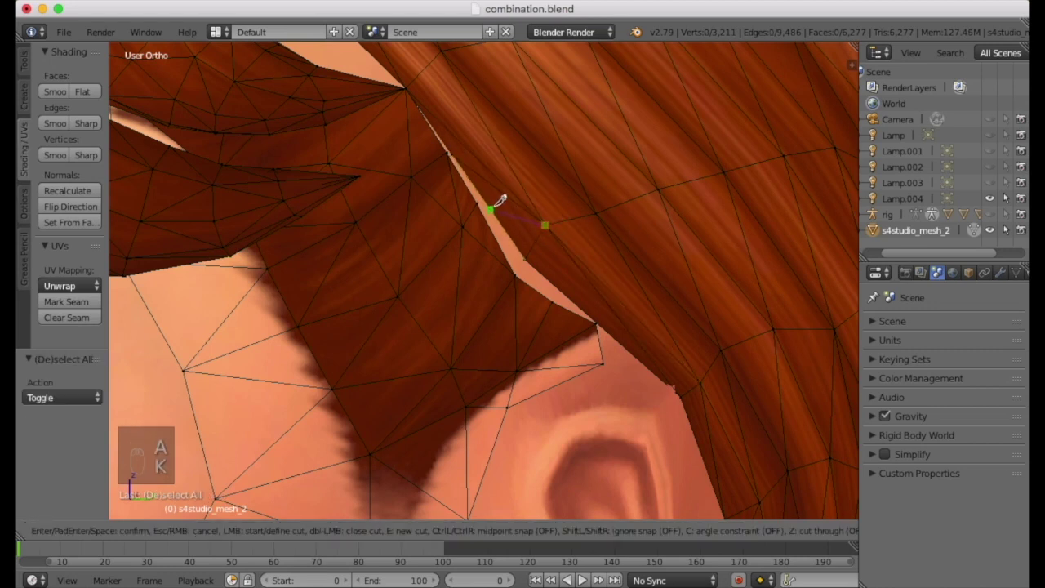
{"action": "left_click", "coordinate": [493, 206]}
{"action": "key", "text": "Return"}
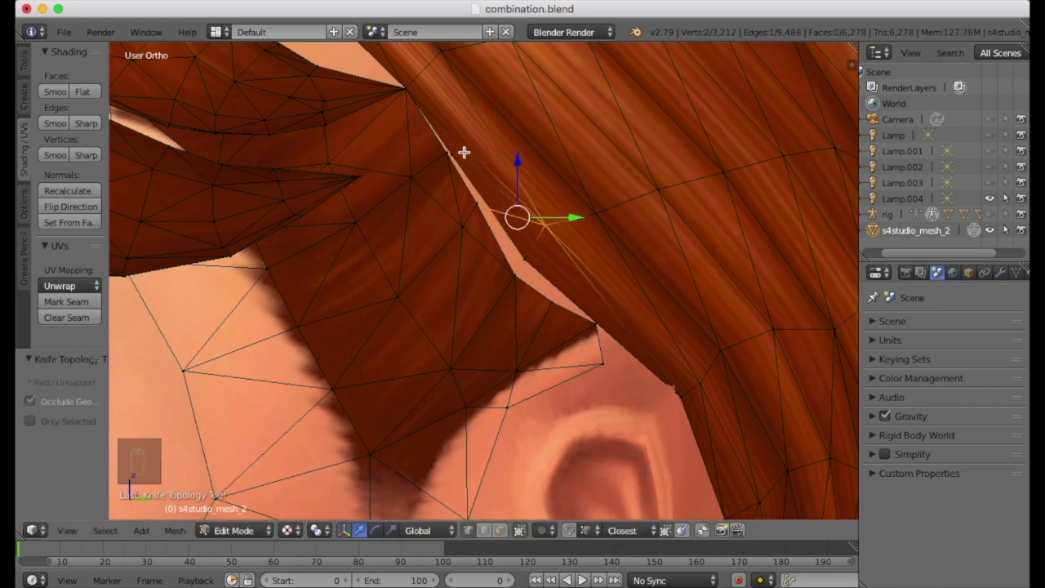
Step: Snap the newly cut hair-edge vertices onto the matching vertices of the sideburn's upper edge
{"action": "key", "text": "a"}
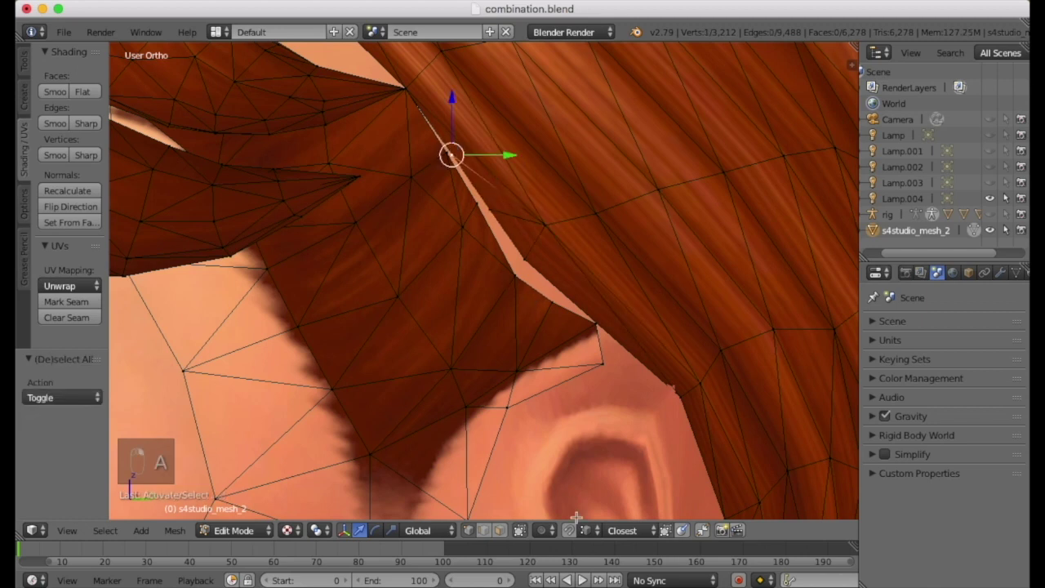
{"action": "key", "text": "g"}
{"action": "left_click", "coordinate": [452, 158]}
{"action": "key", "text": "g"}
{"action": "left_click", "coordinate": [480, 205]}
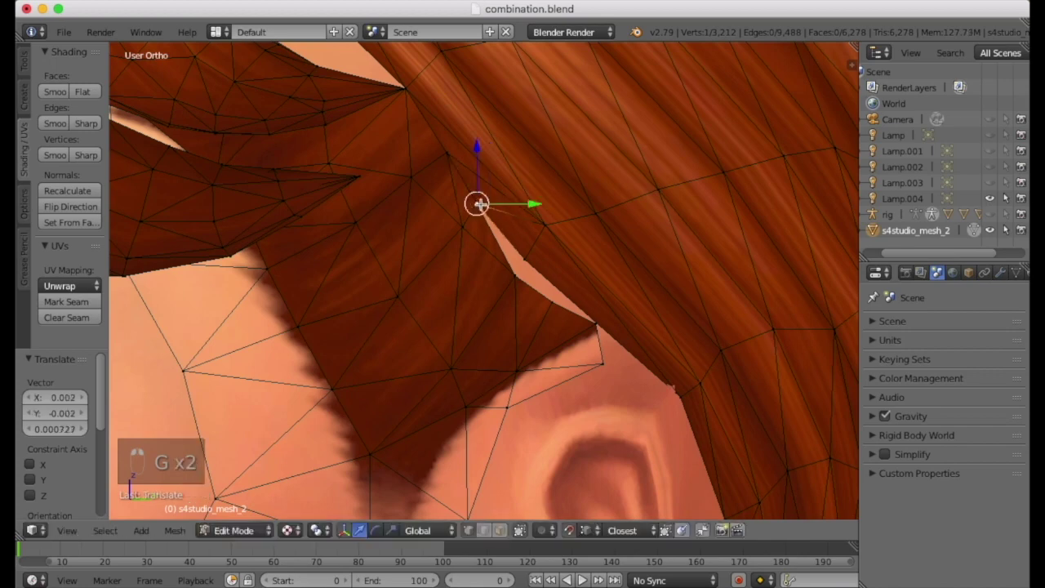
Step: Join the lower hair-edge vertex with the sideburn's edge vertex to close the gap above the ear
{"action": "key", "text": "g"}
{"action": "key", "text": "g"}
{"action": "left_click", "coordinate": [515, 278]}
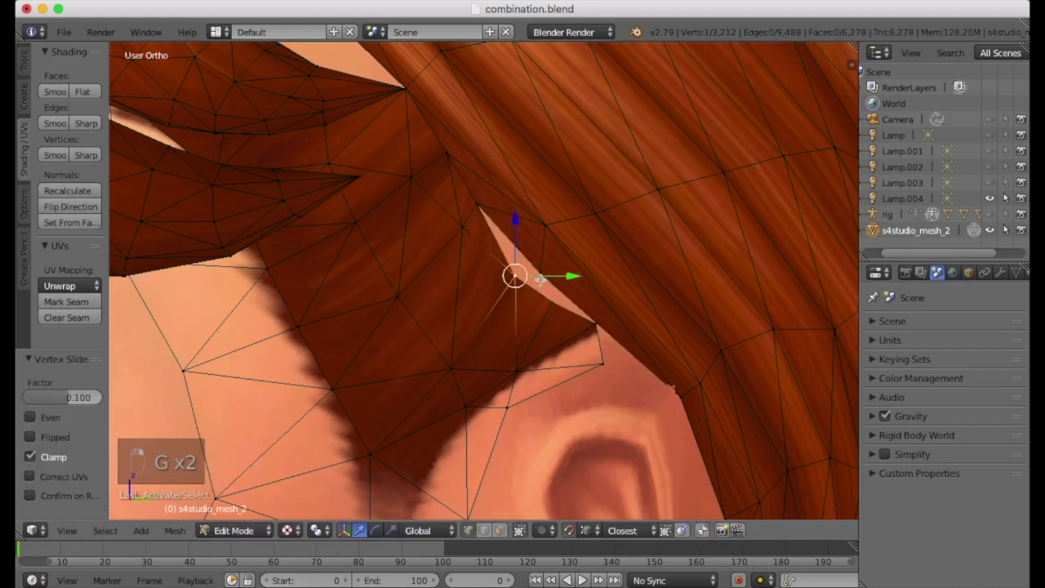
{"action": "key", "text": "g"}
{"action": "left_click", "coordinate": [515, 275]}
{"action": "middle_click_drag", "start_coordinate": [577, 312], "coordinate": [513, 195]}
Step: Knife two more cuts through the long hair toward its open edge, between the sideburn and the top of the ear
{"action": "key", "text": "a"}
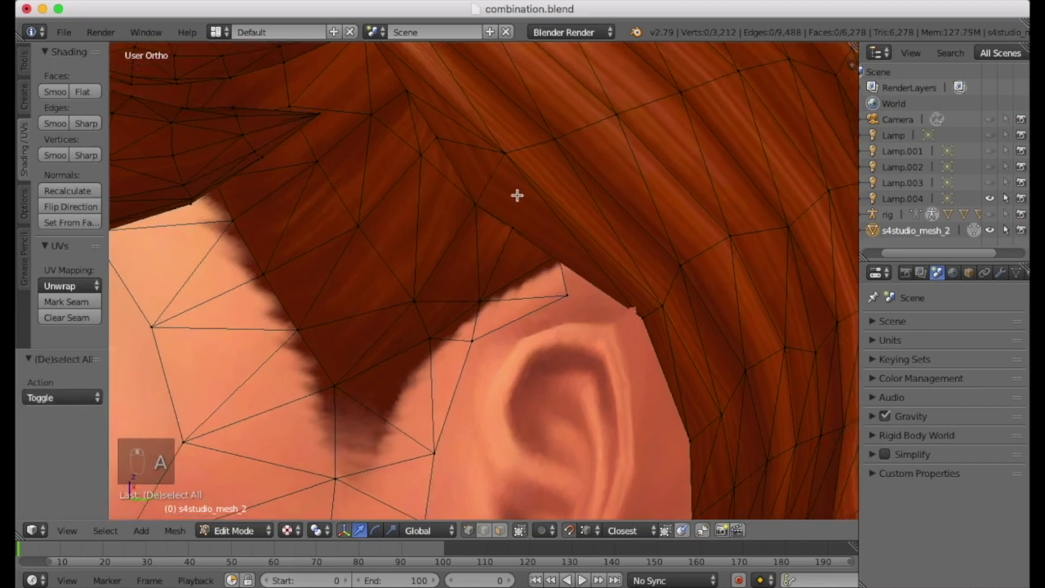
{"action": "key", "text": "k"}
{"action": "left_click", "coordinate": [518, 234]}
{"action": "key", "text": "Return"}
{"action": "key", "text": "a"}
{"action": "key", "text": "k"}
{"action": "left_click", "coordinate": [505, 153]}
{"action": "left_click", "coordinate": [560, 260]}
{"action": "key", "text": "Return"}
Step: Bring the newly cut hair-edge vertex to the sideburn's corner just above the ear
{"action": "key", "text": "a"}
{"action": "key", "text": "g"}
{"action": "left_click", "coordinate": [561, 253]}
{"action": "key", "text": "g"}
{"action": "key", "text": "a"}
{"action": "middle_click_drag", "start_coordinate": [561, 254], "coordinate": [658, 284]}
{"action": "right_click", "coordinate": [565, 248]}
{"action": "scroll", "coordinate": [697, 289], "scroll_direction": "down", "scroll_amount": 1}
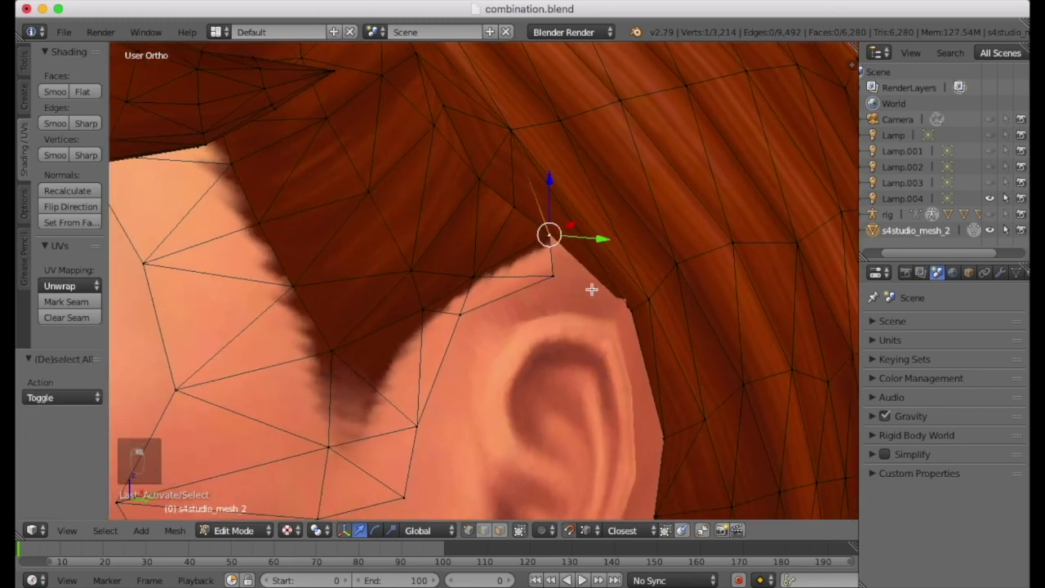
{"action": "key", "text": "a"}
{"action": "middle_click_drag", "start_coordinate": [593, 289], "coordinate": [607, 294]}
Step: Reposition the long hair's vertices near the sideburn and the rear tip of the bangs to smooth the hairline
{"action": "middle_click_drag", "start_coordinate": [644, 207], "coordinate": [599, 221]}
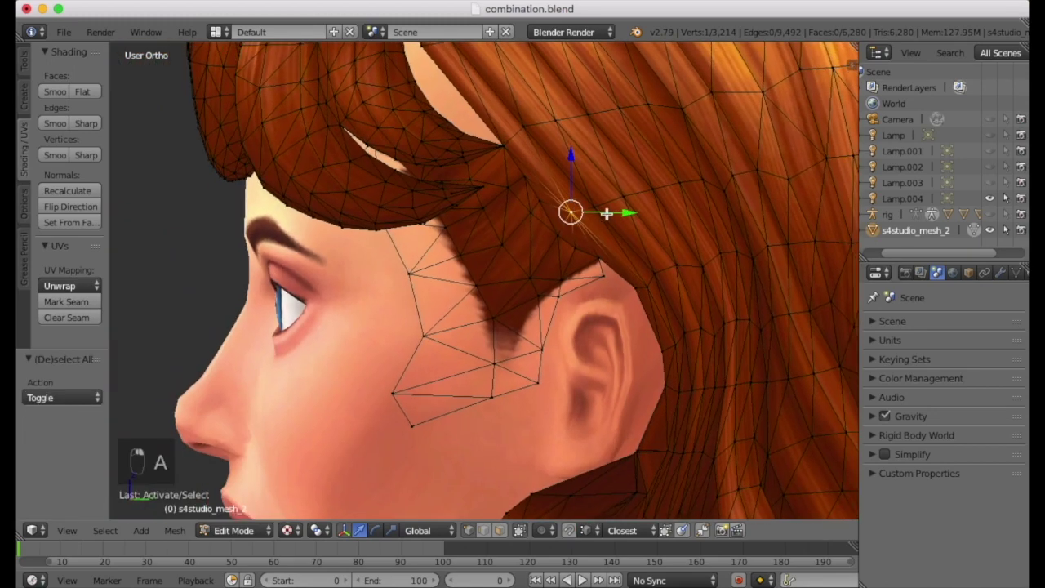
{"action": "key", "text": "g"}
{"action": "left_click", "coordinate": [583, 253]}
{"action": "middle_click_drag", "start_coordinate": [584, 253], "coordinate": [513, 109]}
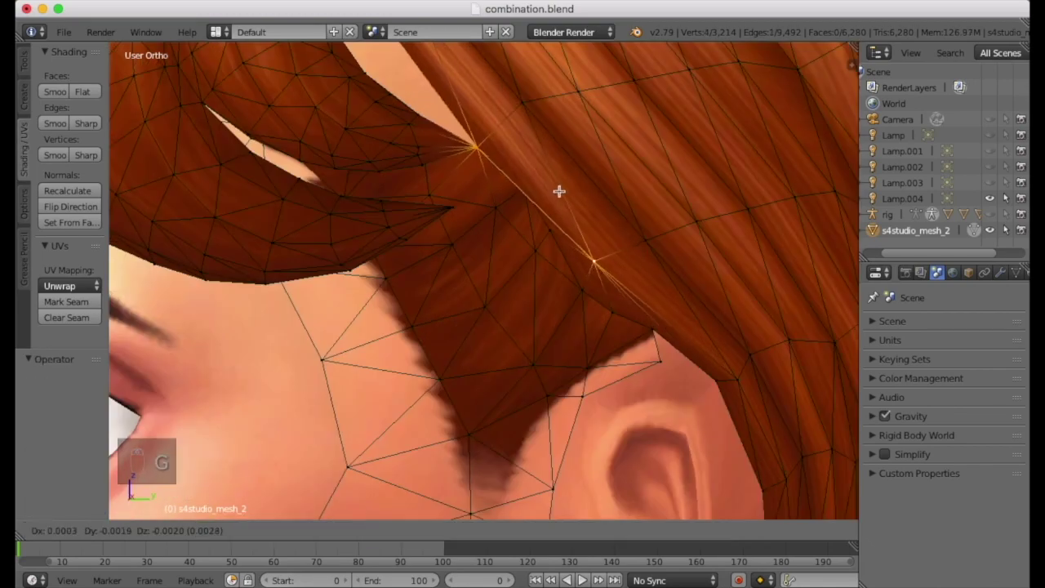
{"action": "left_click", "coordinate": [548, 212]}
{"action": "middle_click_drag", "start_coordinate": [549, 212], "coordinate": [644, 224]}
{"action": "key", "text": "a"}
Step: Move the hair-edge vertex above the ear by about -0.006 along the X axis, toward the head
{"action": "scroll", "coordinate": [454, 263], "scroll_direction": "down", "scroll_amount": 7}
{"action": "middle_click_drag", "start_coordinate": [455, 264], "coordinate": [481, 303]}
{"action": "scroll", "coordinate": [481, 303], "scroll_direction": "up", "scroll_amount": 6}
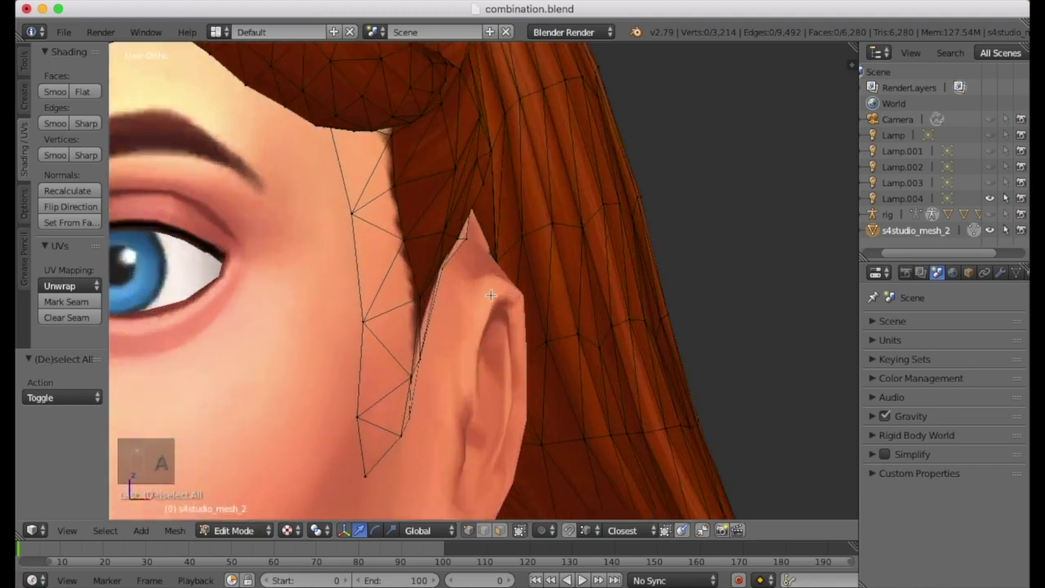
{"action": "middle_click_drag", "start_coordinate": [535, 259], "coordinate": [574, 264]}
{"action": "key", "text": "g"}
{"action": "key", "text": "x"}
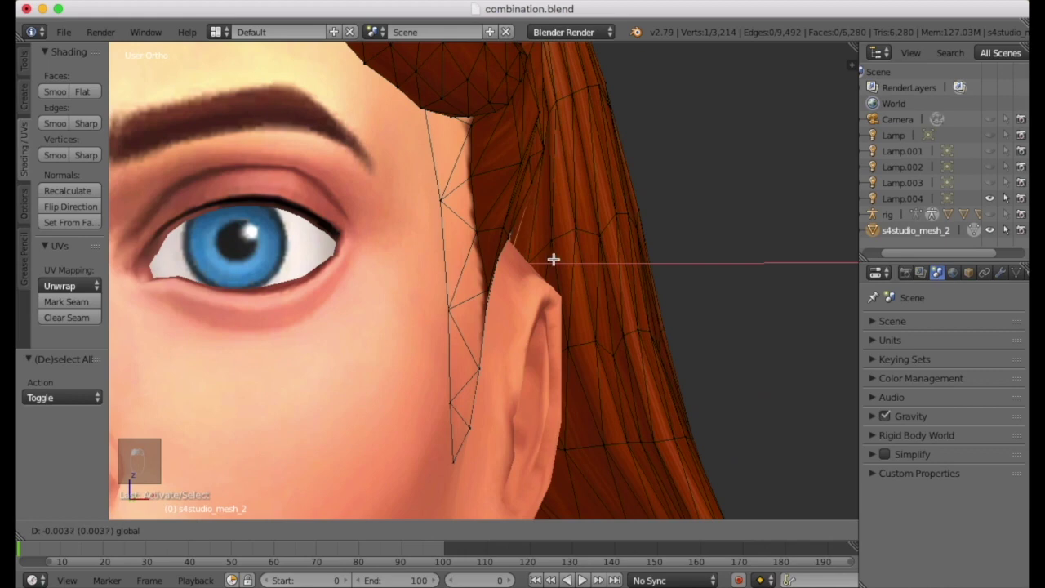
{"action": "left_click_drag", "start_coordinate": [541, 259], "coordinate": [535, 259]}
{"action": "middle_click_drag", "start_coordinate": [624, 268], "coordinate": [481, 258]}
{"action": "middle_click_drag", "start_coordinate": [494, 219], "coordinate": [623, 240]}
{"action": "scroll", "coordinate": [622, 240], "scroll_direction": "down", "scroll_amount": 6}
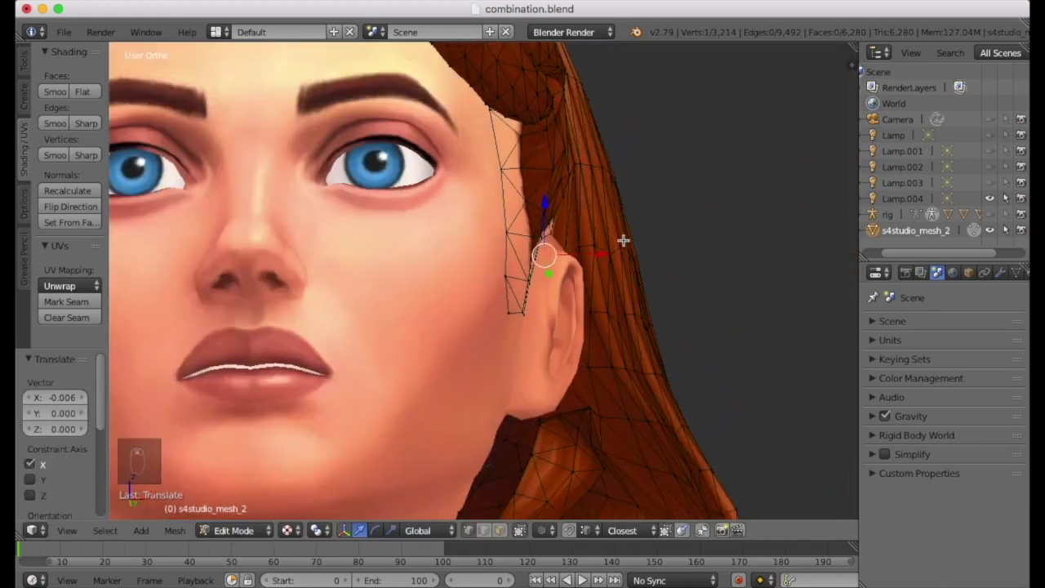
{"action": "middle_click_drag", "start_coordinate": [502, 240], "coordinate": [317, 270]}
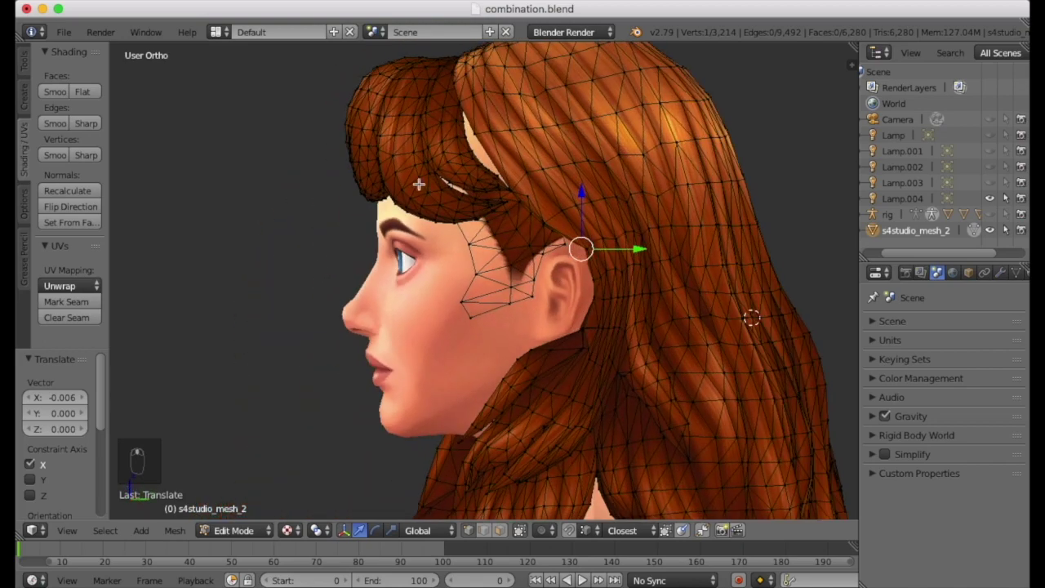
Step: Examine the openings between the bangs and the long hair from several angles
{"action": "scroll", "coordinate": [477, 172], "scroll_direction": "up", "scroll_amount": 4}
{"action": "scroll", "coordinate": [477, 172], "scroll_direction": "up", "scroll_amount": 2}
{"action": "middle_click_drag", "start_coordinate": [566, 128], "coordinate": [559, 217], "text": "shift"}
{"action": "middle_click_drag", "start_coordinate": [637, 117], "coordinate": [644, 163]}
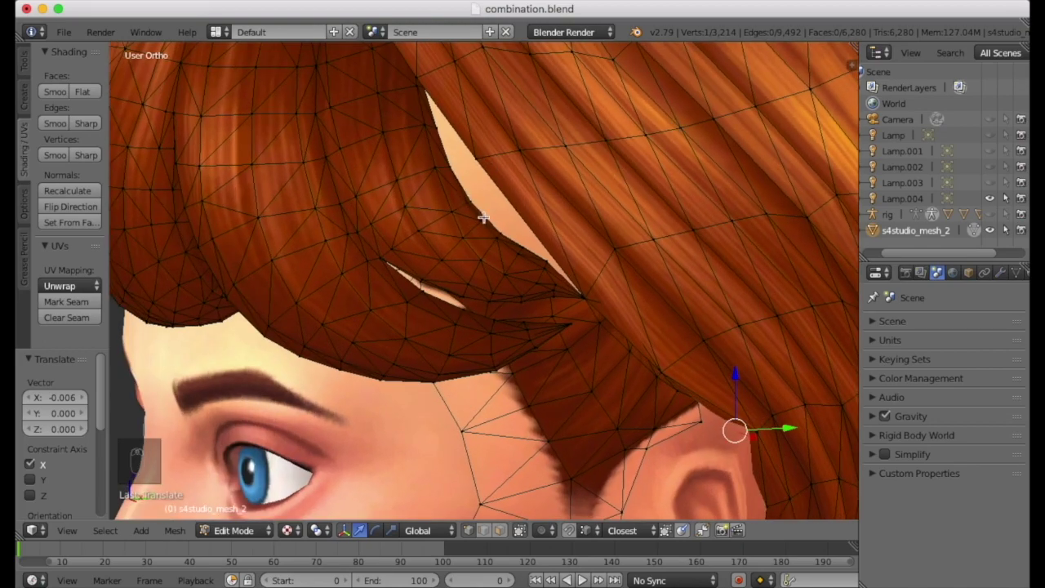
{"action": "middle_click_drag", "start_coordinate": [527, 245], "coordinate": [516, 166]}
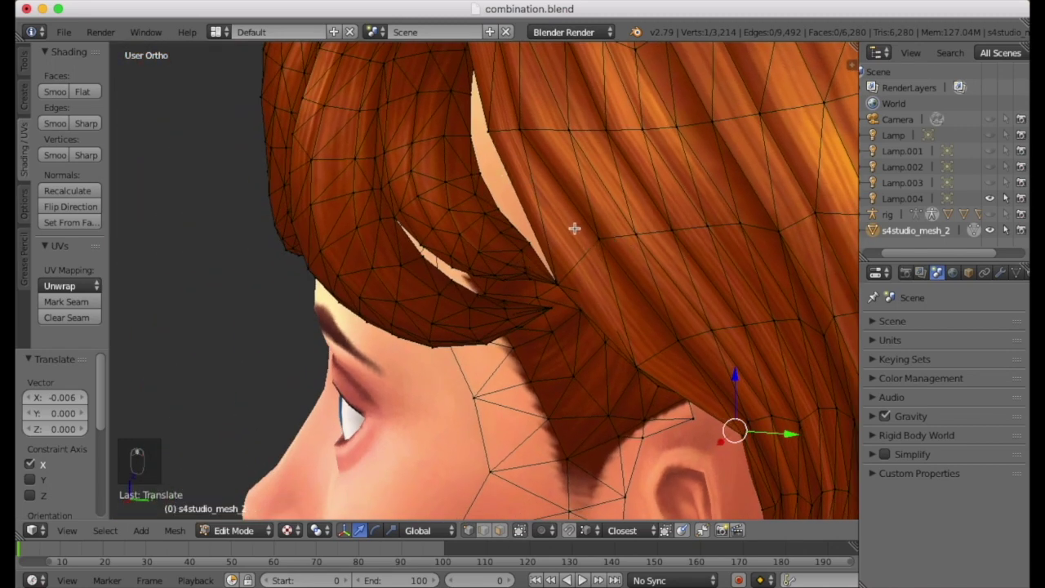
{"action": "middle_click_drag", "start_coordinate": [574, 228], "coordinate": [644, 227]}
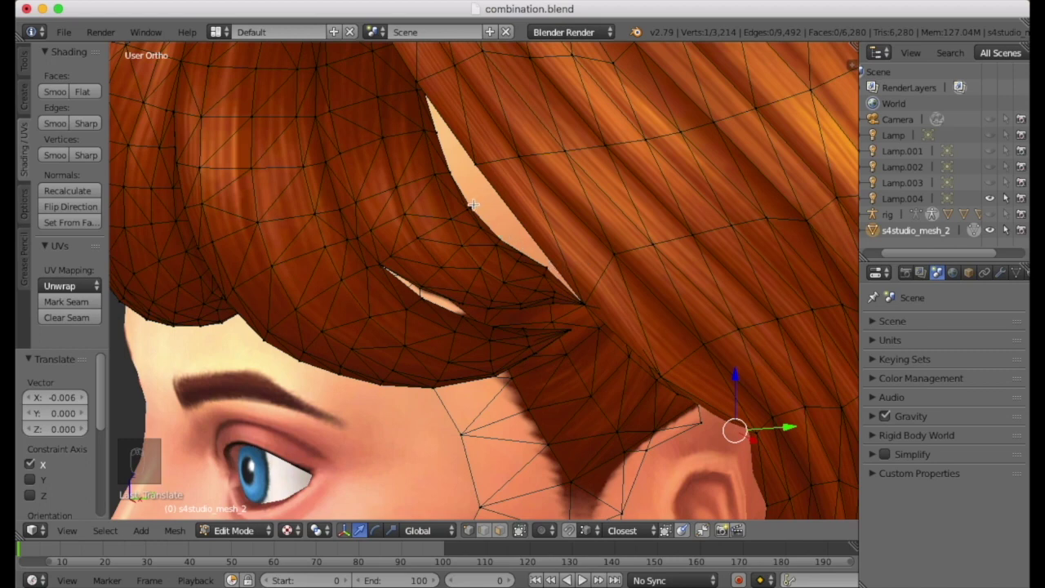
Step: Cut three new edges with the Knife from the long-hair vertex behind the opening to the hair's front edge
{"action": "key", "text": "k"}
{"action": "left_click", "coordinate": [520, 157]}
{"action": "left_click", "coordinate": [548, 256]}
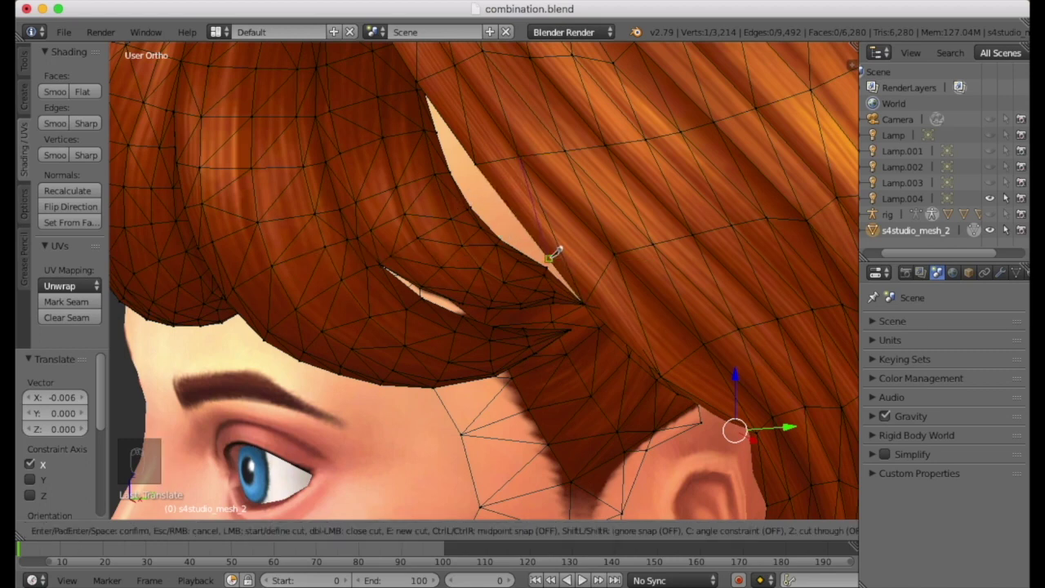
{"action": "key", "text": "Return"}
{"action": "key", "text": "a"}
{"action": "key", "text": "k"}
{"action": "left_click", "coordinate": [523, 226]}
{"action": "left_click", "coordinate": [523, 155]}
{"action": "key", "text": "Return"}
{"action": "key", "text": "a"}
{"action": "key", "text": "k"}
{"action": "left_click", "coordinate": [520, 158]}
{"action": "left_click", "coordinate": [488, 181]}
{"action": "key", "text": "Return"}
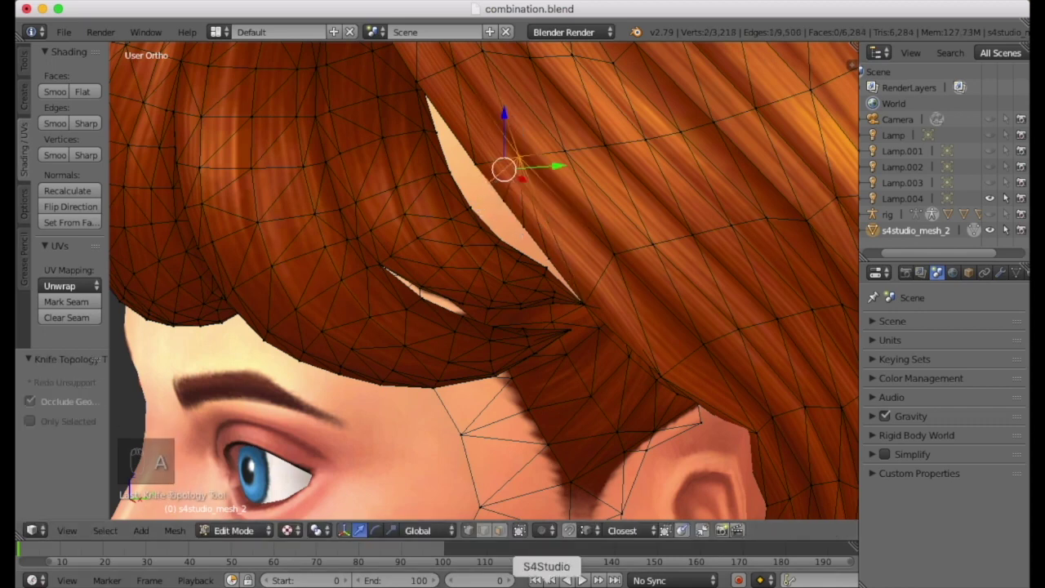
Step: Move the three newly cut long-hair edge vertices onto the bangs' edge to close the lower part of the opening
{"action": "left_click", "coordinate": [567, 586]}
{"action": "middle_click_drag", "start_coordinate": [598, 513], "coordinate": [577, 529]}
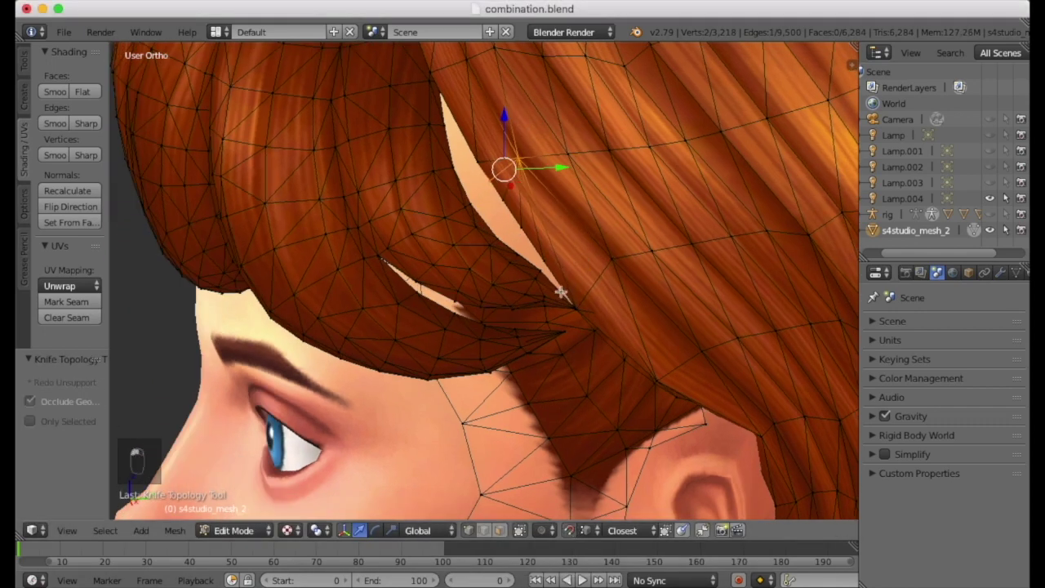
{"action": "right_click", "coordinate": [547, 259]}
{"action": "key", "text": "g"}
{"action": "left_click", "coordinate": [539, 273]}
{"action": "right_click", "coordinate": [522, 226]}
{"action": "key", "text": "g"}
{"action": "left_click", "coordinate": [520, 254]}
{"action": "right_click", "coordinate": [504, 204]}
{"action": "key", "text": "g"}
{"action": "left_click", "coordinate": [498, 234]}
Step: Try to move the next long-hair edge vertex up the opening onto the bangs, and undo the move
{"action": "left_click", "coordinate": [470, 201]}
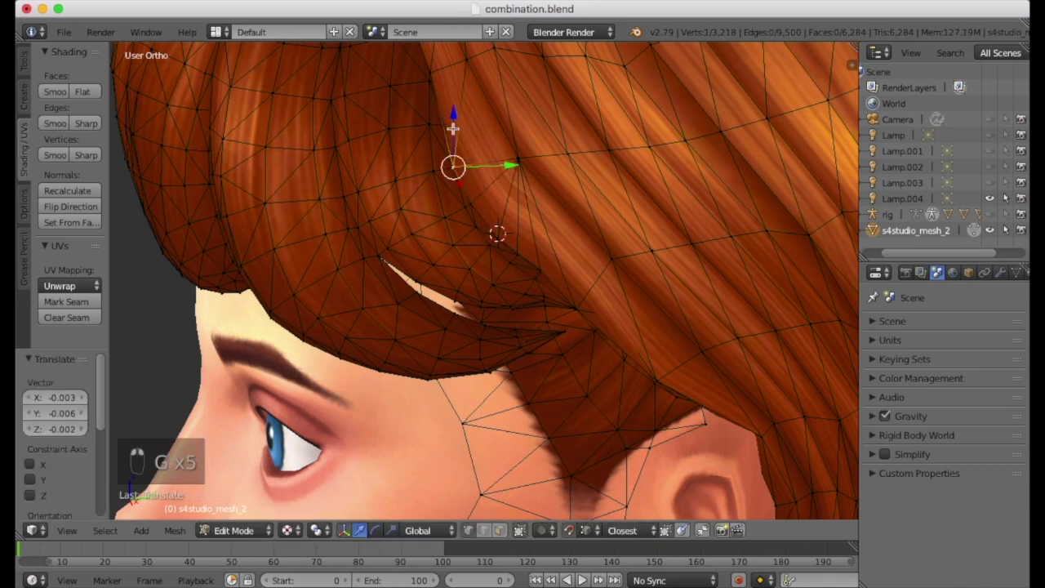
{"action": "scroll", "coordinate": [527, 112], "scroll_direction": "up", "scroll_amount": 4}
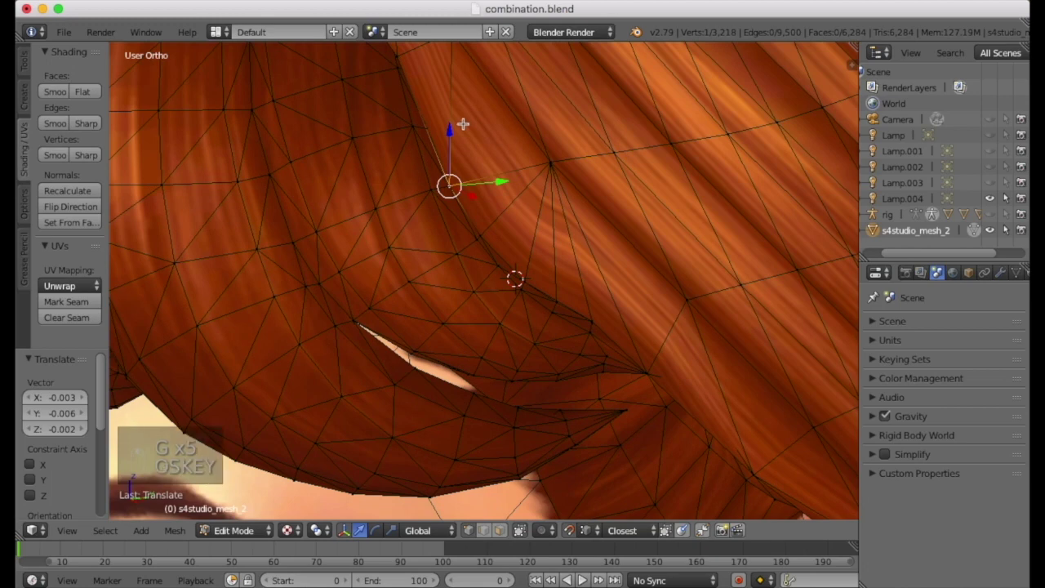
{"action": "key", "text": "super+z"}
Step: Reposition the long hair's edge vertices at the upper end of the opening beside the bangs
{"action": "middle_click_drag", "start_coordinate": [436, 93], "coordinate": [483, 262], "text": "shift"}
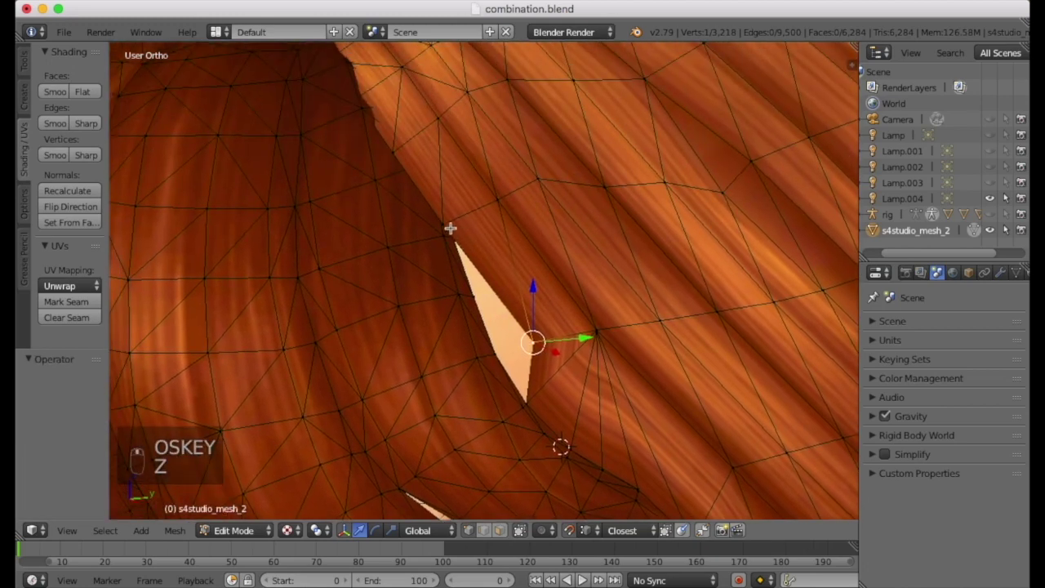
{"action": "right_click", "coordinate": [443, 222]}
{"action": "key", "text": "g"}
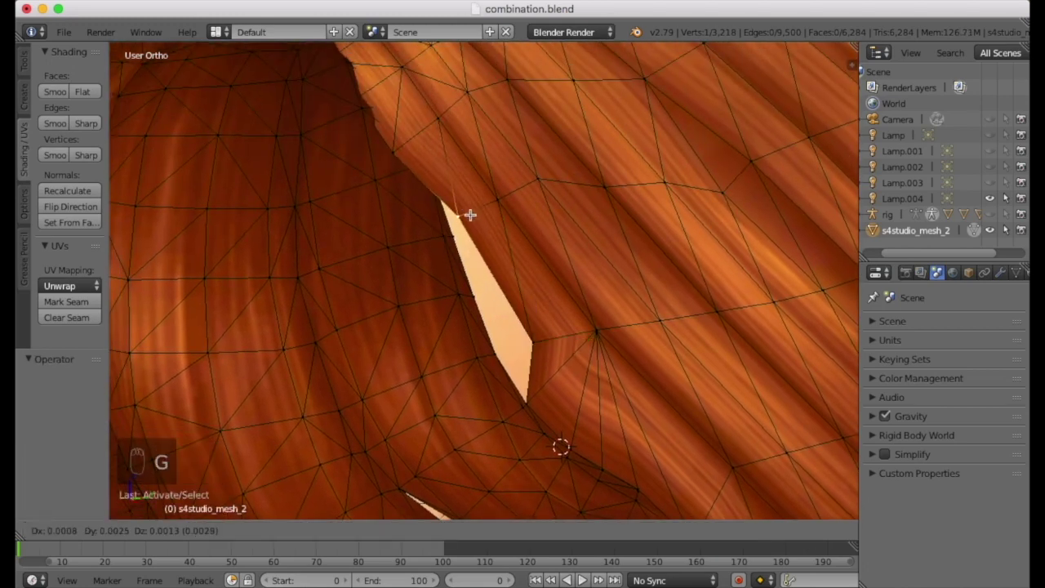
{"action": "left_click", "coordinate": [481, 237]}
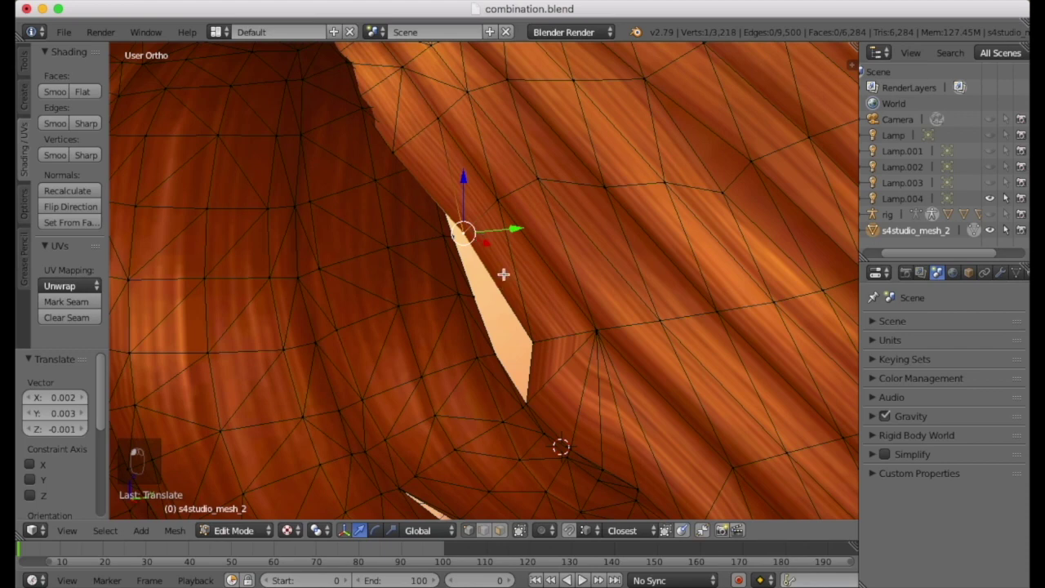
{"action": "right_click", "coordinate": [400, 152]}
{"action": "middle_click_drag", "start_coordinate": [400, 152], "coordinate": [485, 196]}
{"action": "key", "text": "g"}
{"action": "left_click", "coordinate": [443, 156]}
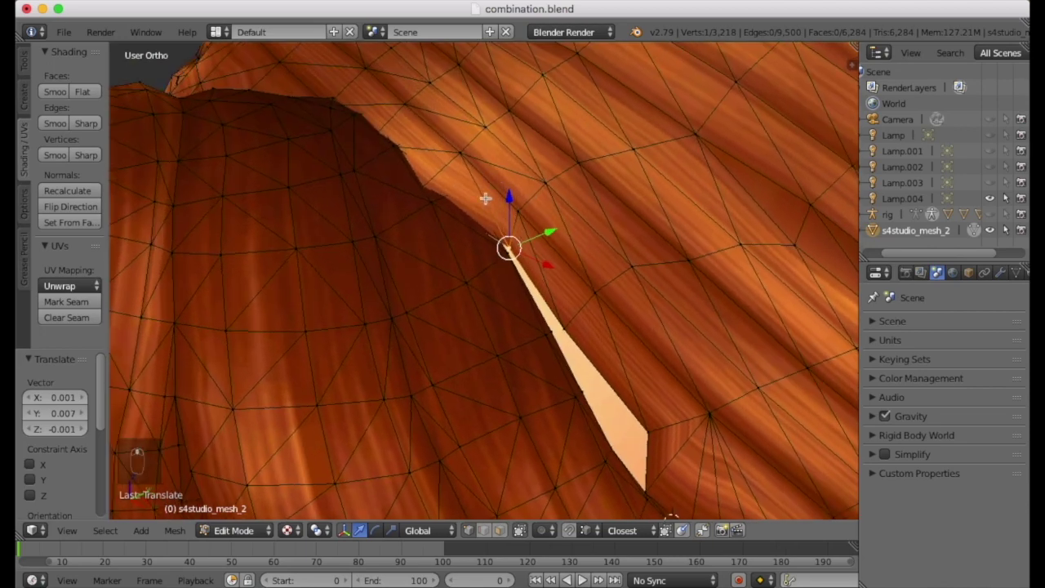
Step: Make hidden vertices selectable and delete two long-hair edge vertices lying beneath the bangs above the opening
{"action": "left_click", "coordinate": [519, 530]}
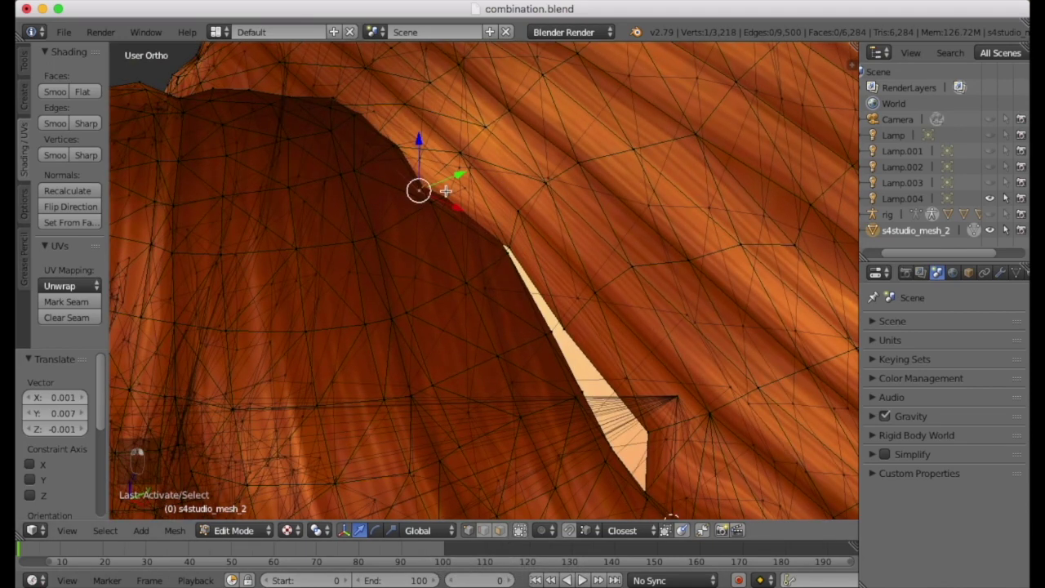
{"action": "key", "text": "x"}
{"action": "left_click", "coordinate": [443, 191]}
{"action": "middle_click_drag", "start_coordinate": [443, 191], "coordinate": [490, 278]}
{"action": "right_click", "coordinate": [450, 251]}
{"action": "right_click", "coordinate": [412, 250]}
{"action": "key", "text": "x"}
{"action": "left_click", "coordinate": [420, 236]}
Step: Move the long hair's edge vertex at the far end of the gap along the top of the bangs
{"action": "middle_click_drag", "start_coordinate": [420, 236], "coordinate": [368, 188]}
{"action": "middle_click_drag", "start_coordinate": [392, 242], "coordinate": [485, 345]}
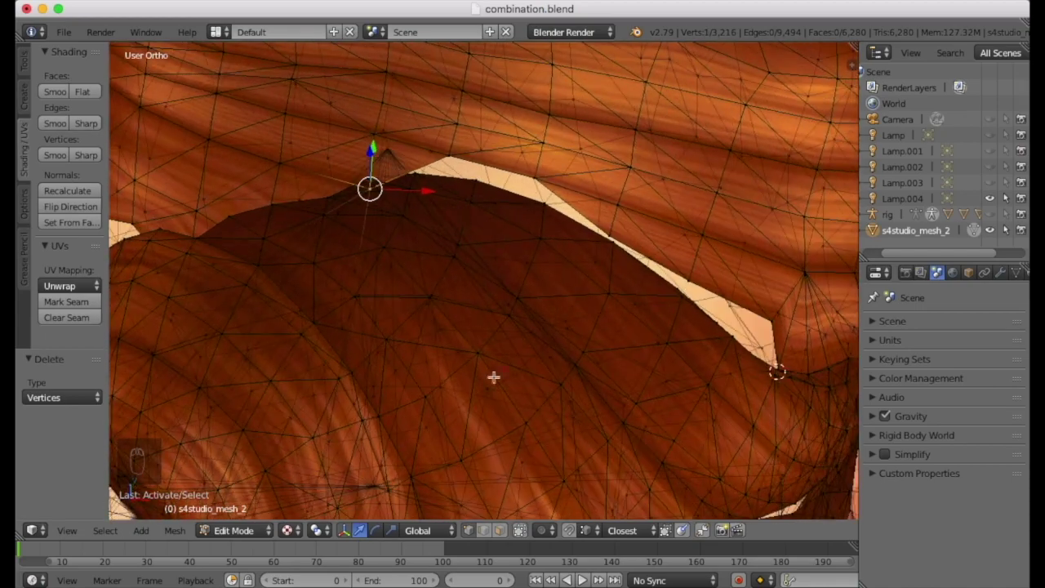
{"action": "middle_click_drag", "start_coordinate": [414, 110], "coordinate": [413, 107]}
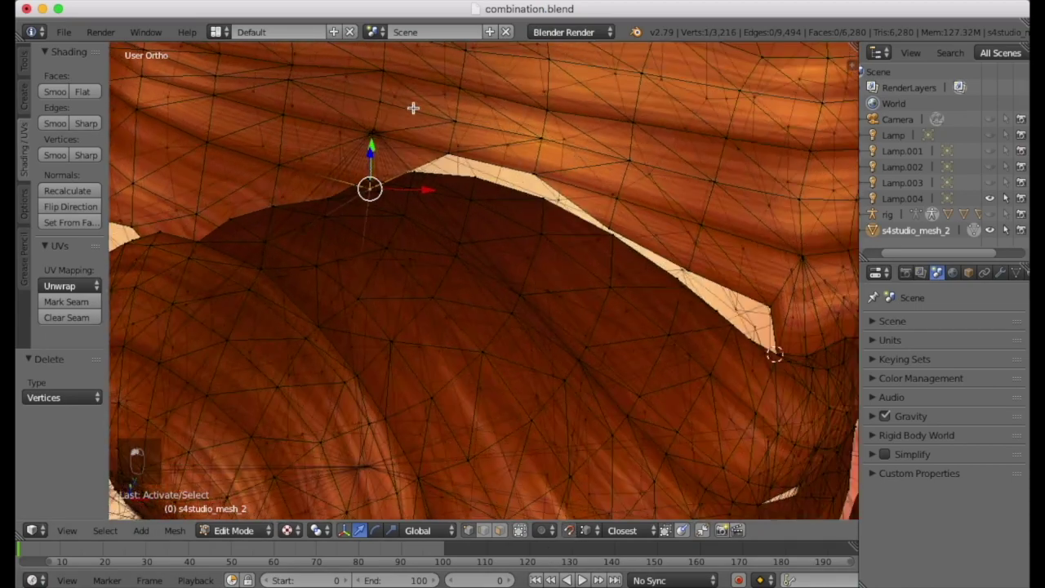
{"action": "key", "text": "g"}
{"action": "left_click", "coordinate": [449, 250]}
{"action": "key", "text": "a"}
Step: Limit selection to visible geometry and knife-cut a new edge from a long-hair vertex to the gap's border
{"action": "middle_click_drag", "start_coordinate": [479, 299], "coordinate": [405, 183]}
{"action": "middle_click_drag", "start_coordinate": [542, 372], "coordinate": [515, 364]}
{"action": "left_click", "coordinate": [521, 532]}
{"action": "middle_click_drag", "start_coordinate": [502, 401], "coordinate": [506, 373], "text": "shift"}
{"action": "left_click", "coordinate": [484, 136]}
{"action": "left_click", "coordinate": [481, 213]}
{"action": "key", "text": "Return"}
{"action": "key", "text": "a"}
Step: Move the newly cut vertex and its neighbour on the long hair's edge down onto the top of the bangs
{"action": "right_click", "coordinate": [526, 276]}
{"action": "key", "text": "g"}
{"action": "left_click", "coordinate": [454, 305]}
{"action": "right_click", "coordinate": [480, 214]}
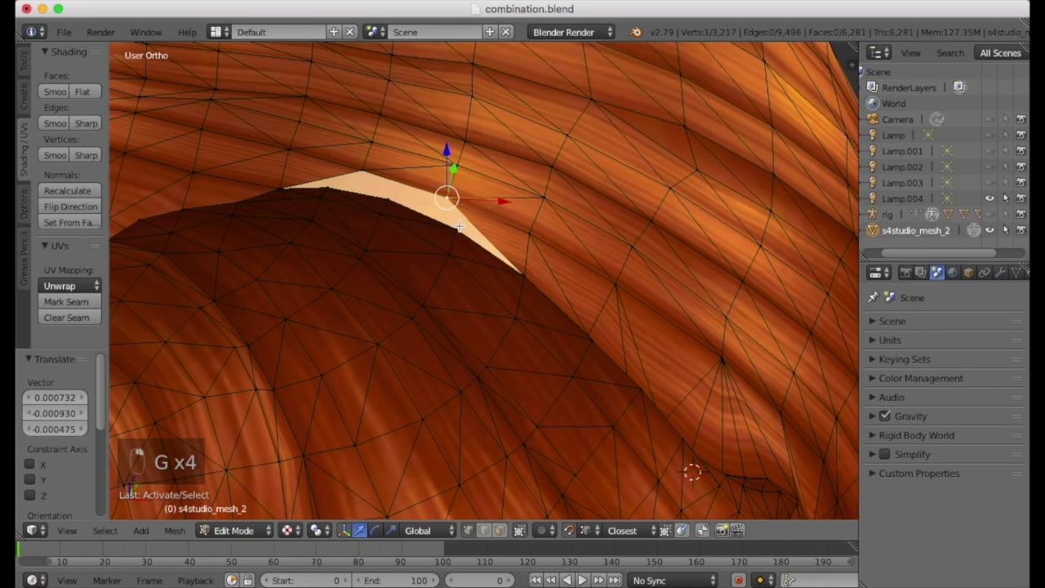
{"action": "key", "text": "g"}
Step: Knife-cut another edge from the long-hair vertex above the remaining gap to the hair's border
{"action": "key", "text": "k"}
{"action": "left_click", "coordinate": [441, 166]}
{"action": "left_click", "coordinate": [389, 195]}
{"action": "key", "text": "a"}
Step: Move the new cut vertex and the neighbouring long-hair edge vertices onto the bangs to close the rest of the gap
{"action": "right_click", "coordinate": [387, 196]}
{"action": "key", "text": "h"}
{"action": "key", "text": "super+z"}
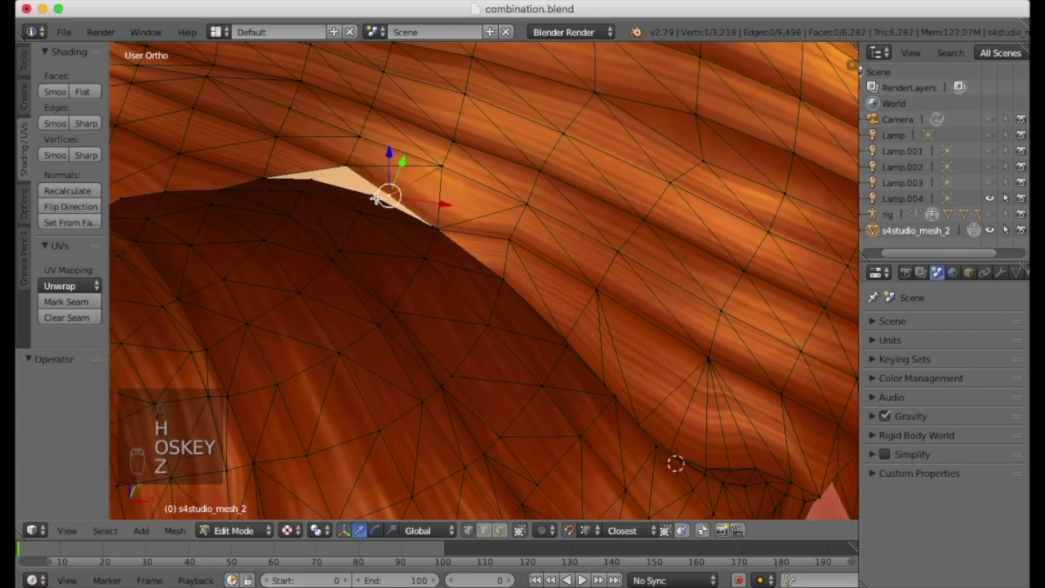
{"action": "key", "text": "g"}
{"action": "right_click", "coordinate": [346, 168]}
{"action": "key", "text": "g"}
{"action": "left_click", "coordinate": [308, 179]}
{"action": "middle_click_drag", "start_coordinate": [308, 180], "coordinate": [327, 273]}
{"action": "right_click", "coordinate": [361, 173]}
{"action": "left_click", "coordinate": [572, 534]}
{"action": "key", "text": "g"}
{"action": "left_click", "coordinate": [339, 158]}
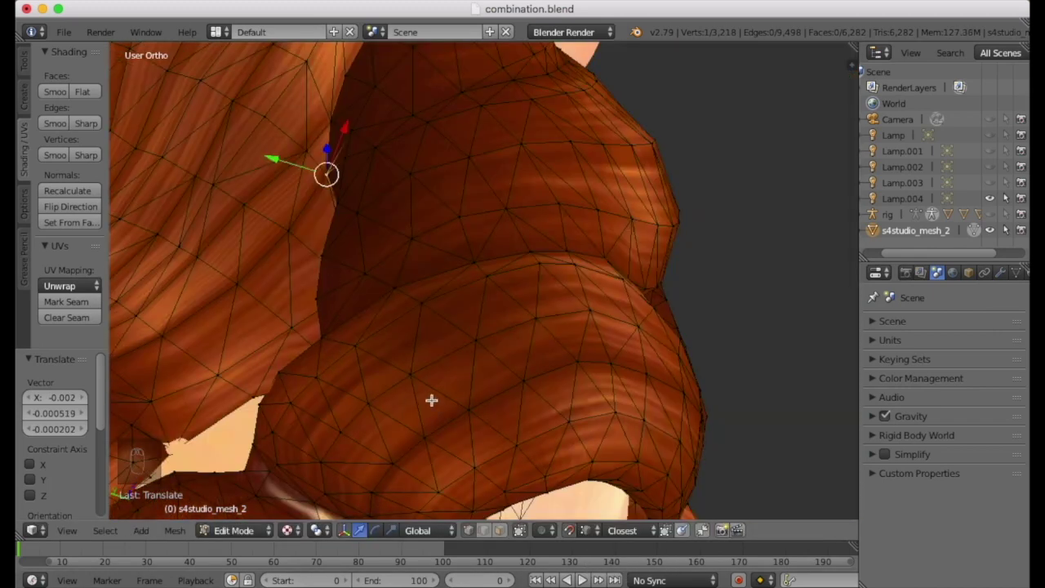
Step: Delete the three vertices of the hidden face beneath the bangs
{"action": "middle_click_drag", "start_coordinate": [494, 510], "coordinate": [299, 242]}
{"action": "middle_click_drag", "start_coordinate": [425, 307], "coordinate": [394, 429]}
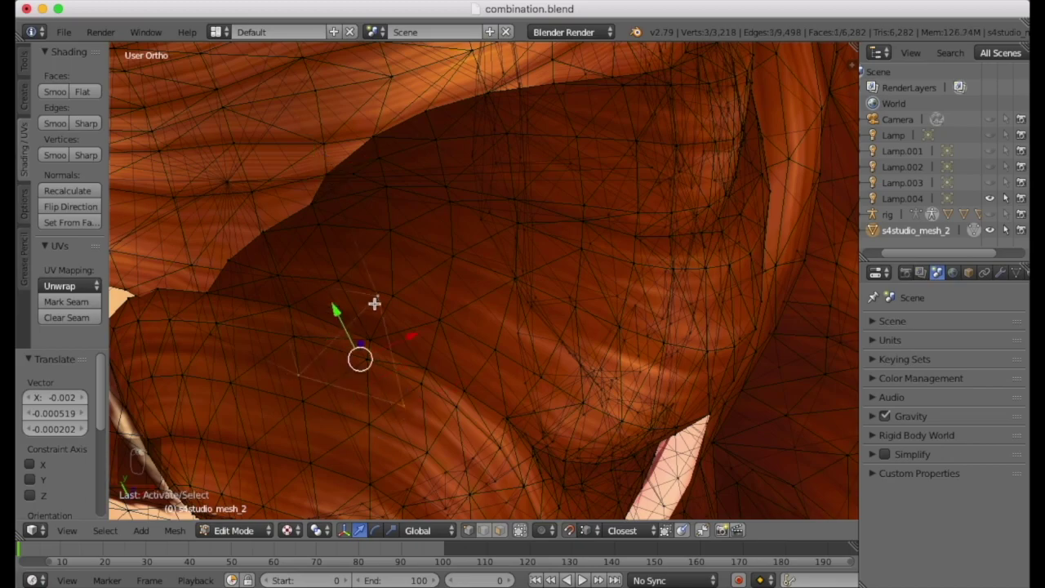
{"action": "key", "text": "x"}
{"action": "left_click", "coordinate": [359, 324]}
Step: Move the long-hair edge vertex that lies inside the bangs back toward the hair's border
{"action": "middle_click_drag", "start_coordinate": [359, 324], "coordinate": [441, 367]}
{"action": "right_click", "coordinate": [362, 279]}
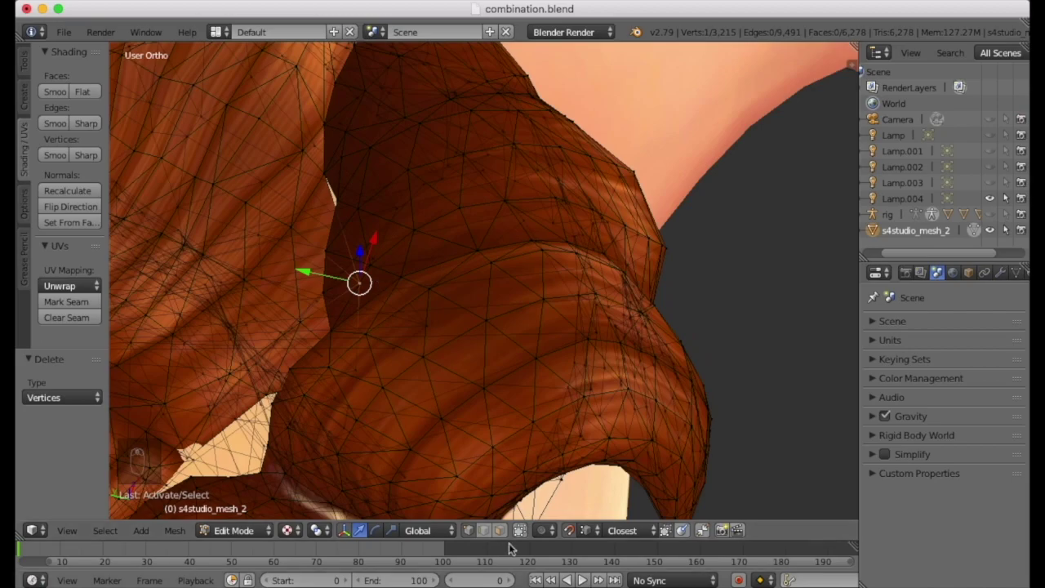
{"action": "key", "text": "g"}
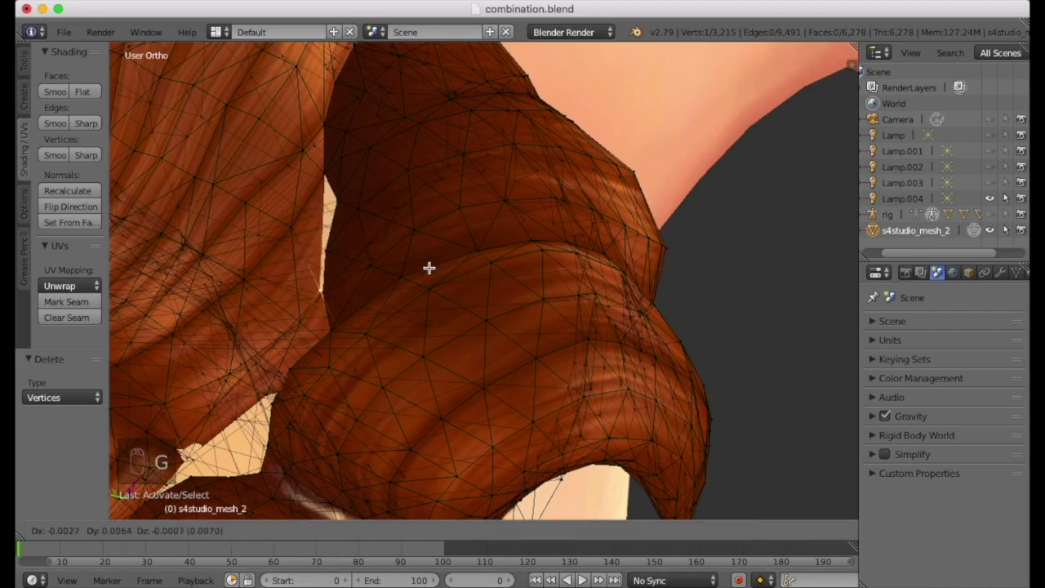
{"action": "left_click", "coordinate": [429, 269]}
{"action": "middle_click_drag", "start_coordinate": [331, 228], "coordinate": [389, 278]}
Step: Knife-cut two new edges from the long-hair vertex above the small gap to the hair's border
{"action": "key", "text": "a"}
{"action": "key", "text": "k"}
{"action": "left_click", "coordinate": [353, 240]}
{"action": "left_click", "coordinate": [395, 267]}
{"action": "key", "text": "Return"}
{"action": "key", "text": "a"}
{"action": "key", "text": "k"}
{"action": "left_click", "coordinate": [353, 241]}
{"action": "left_click", "coordinate": [354, 279]}
{"action": "key", "text": "Return"}
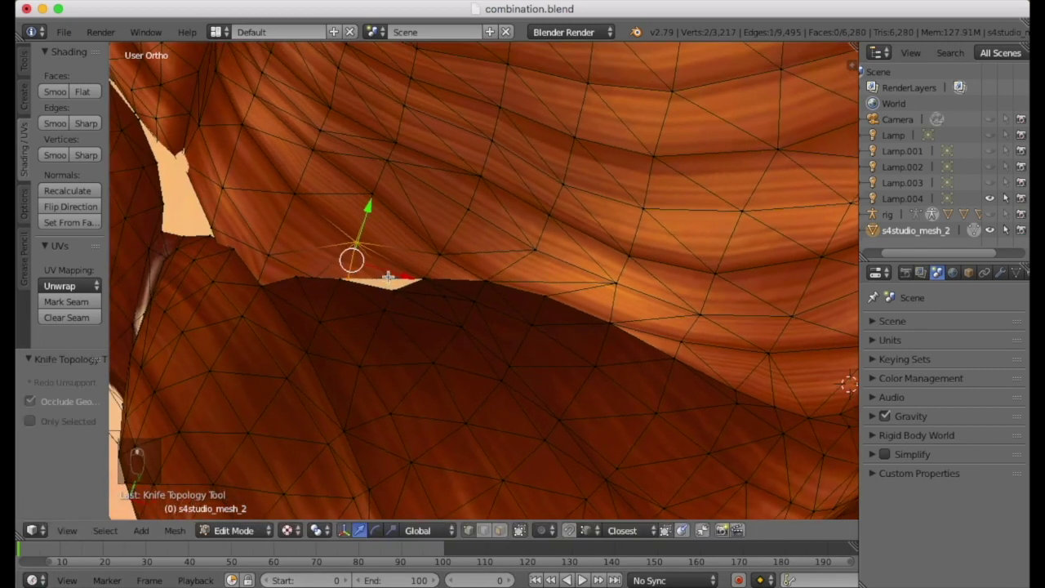
Step: Try to move the edge vertex at the tip of the small gap further over the bangs, and undo it
{"action": "key", "text": "g"}
{"action": "left_click", "coordinate": [449, 334]}
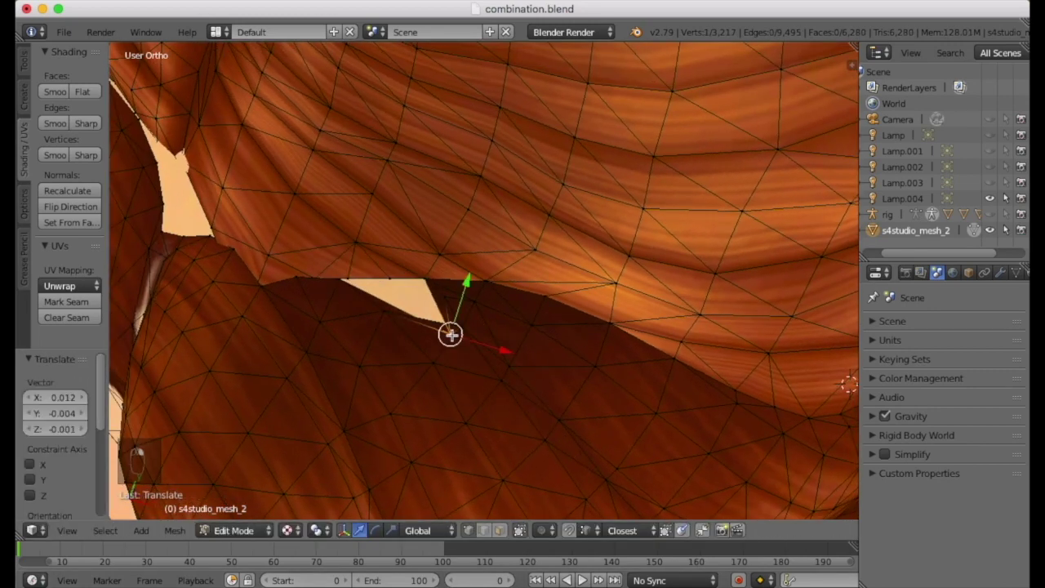
{"action": "key", "text": "super+z"}
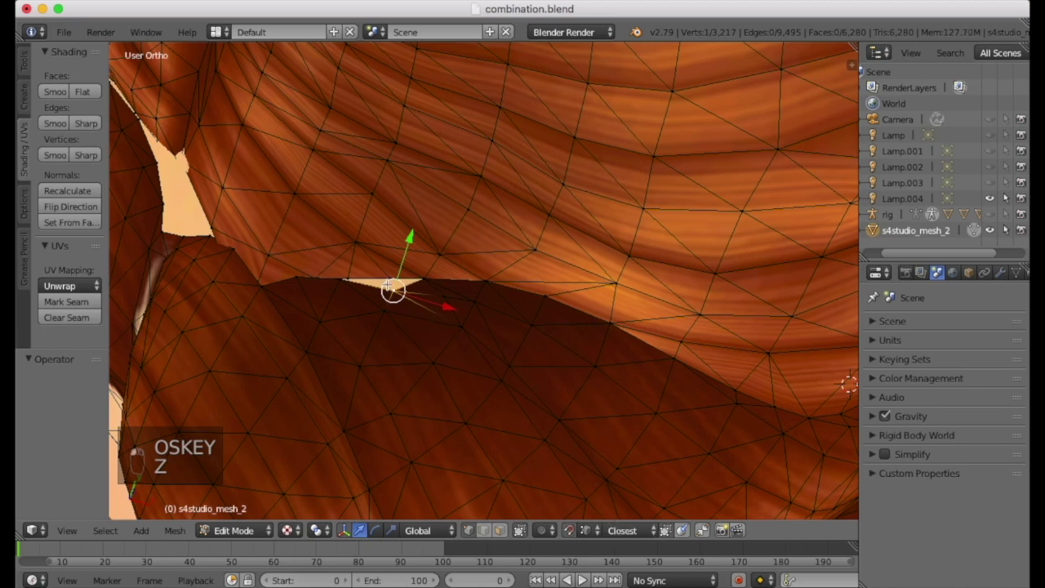
Step: Reposition the vertices around the small gap so the long hair's border meets the bangs
{"action": "key", "text": "g"}
{"action": "left_click", "coordinate": [389, 280]}
{"action": "right_click", "coordinate": [338, 280]}
{"action": "key", "text": "g"}
{"action": "left_click", "coordinate": [348, 278]}
{"action": "middle_click_drag", "start_coordinate": [347, 278], "coordinate": [500, 238]}
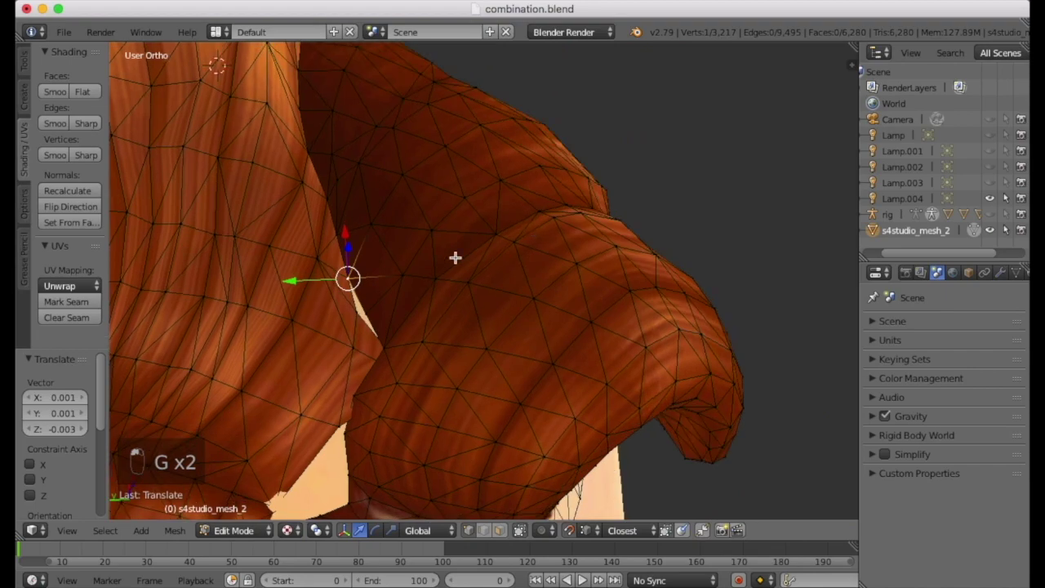
{"action": "key", "text": "g"}
{"action": "left_click", "coordinate": [364, 312]}
Step: Delete the protruding long-hair edge vertex beside the bangs and move the neighbouring edge vertex to narrow the gap
{"action": "middle_click_drag", "start_coordinate": [364, 312], "coordinate": [657, 325]}
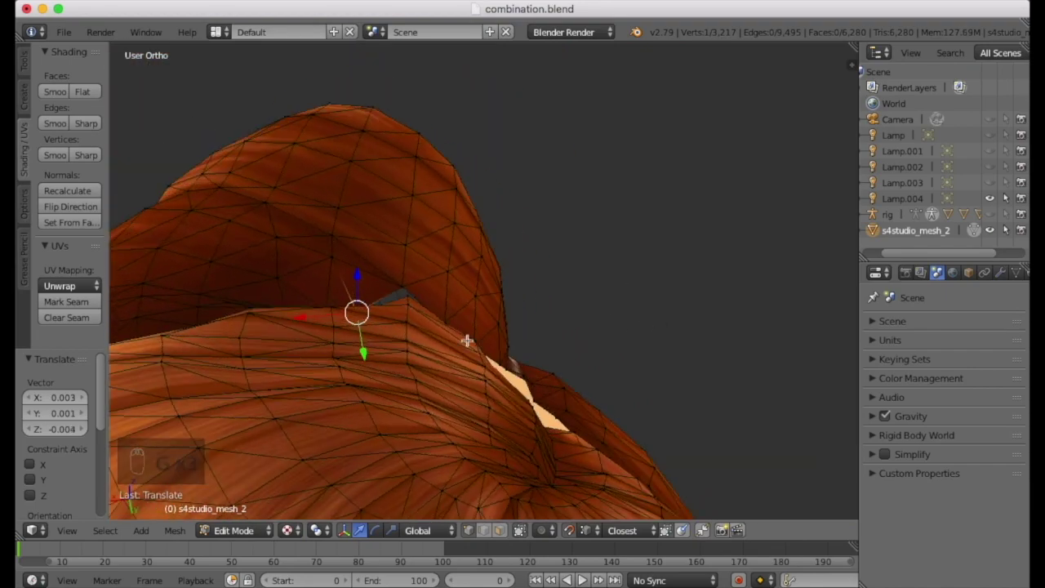
{"action": "right_click", "coordinate": [406, 295]}
{"action": "middle_click_drag", "start_coordinate": [407, 295], "coordinate": [354, 331]}
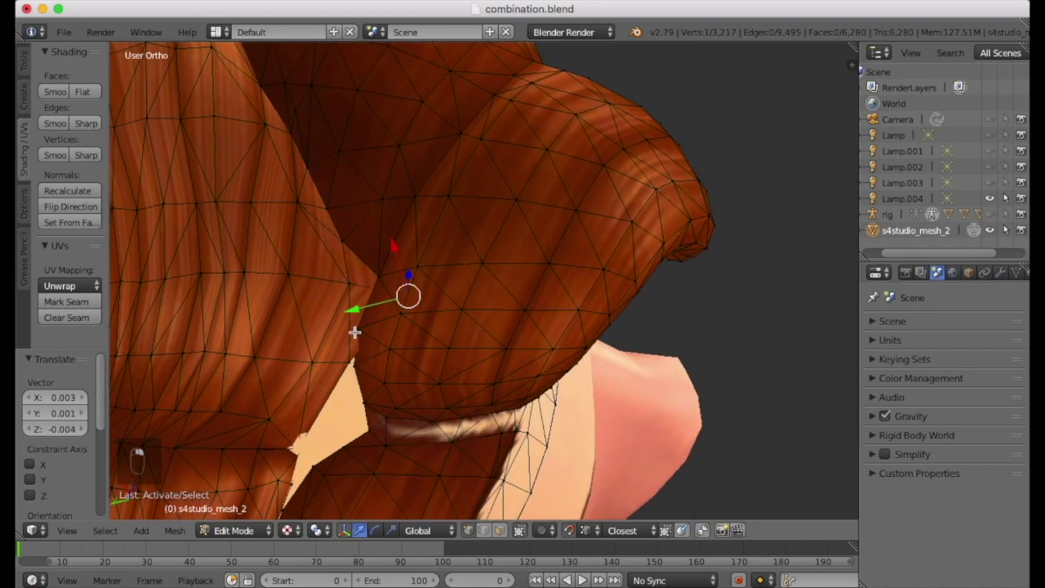
{"action": "key", "text": "x"}
{"action": "left_click", "coordinate": [417, 325]}
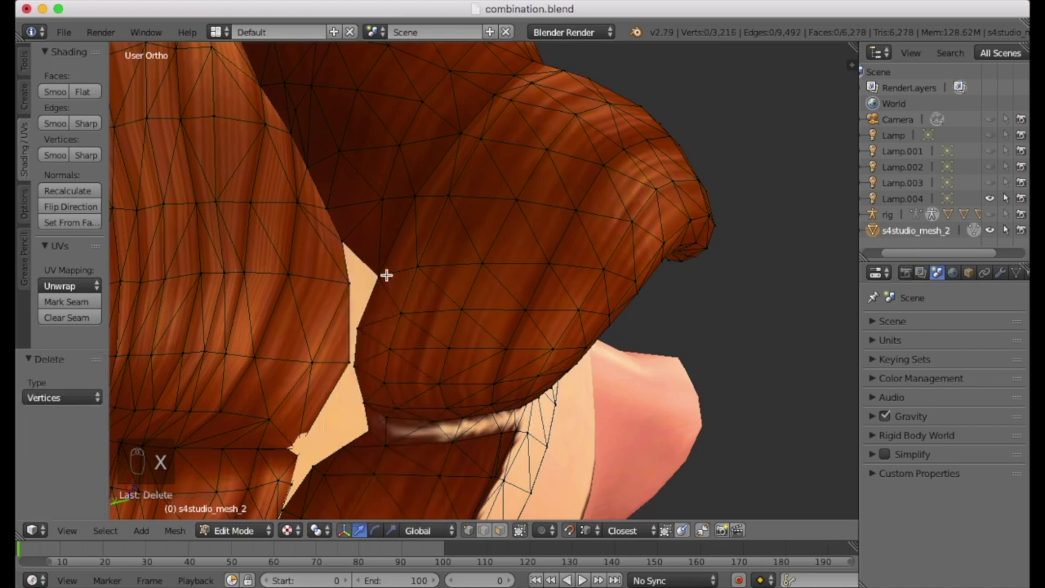
{"action": "key", "text": "g"}
{"action": "left_click", "coordinate": [369, 330]}
{"action": "middle_click_drag", "start_coordinate": [369, 330], "coordinate": [324, 269]}
Step: Knife-cut a horizontal edge from the long-hair vertex to the hair's border beside the narrow gap
{"action": "key", "text": "a"}
{"action": "scroll", "coordinate": [305, 267], "scroll_direction": "up", "scroll_amount": 5}
{"action": "key", "text": "k"}
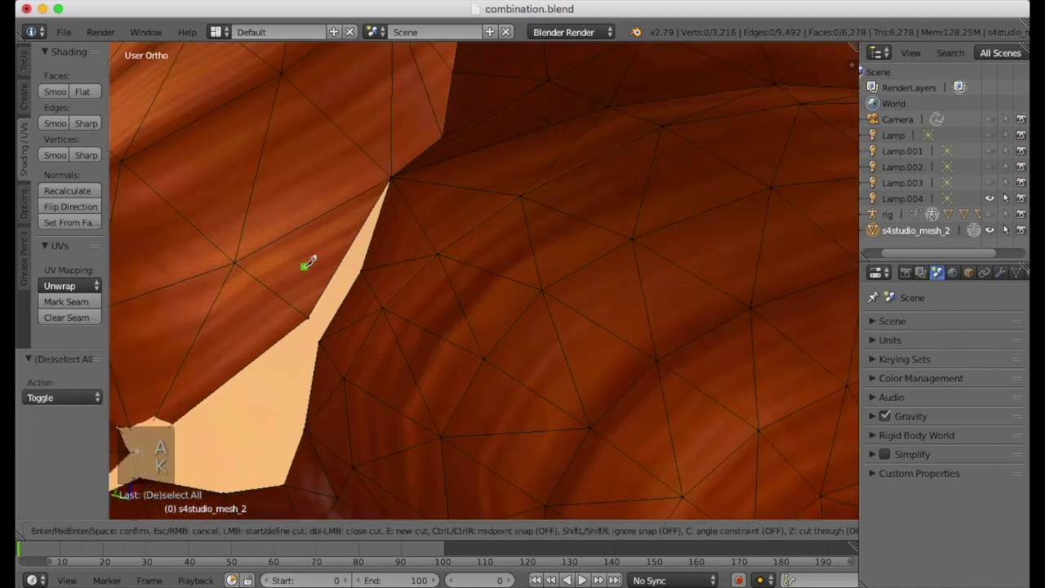
{"action": "left_click", "coordinate": [342, 261]}
{"action": "key", "text": "Return"}
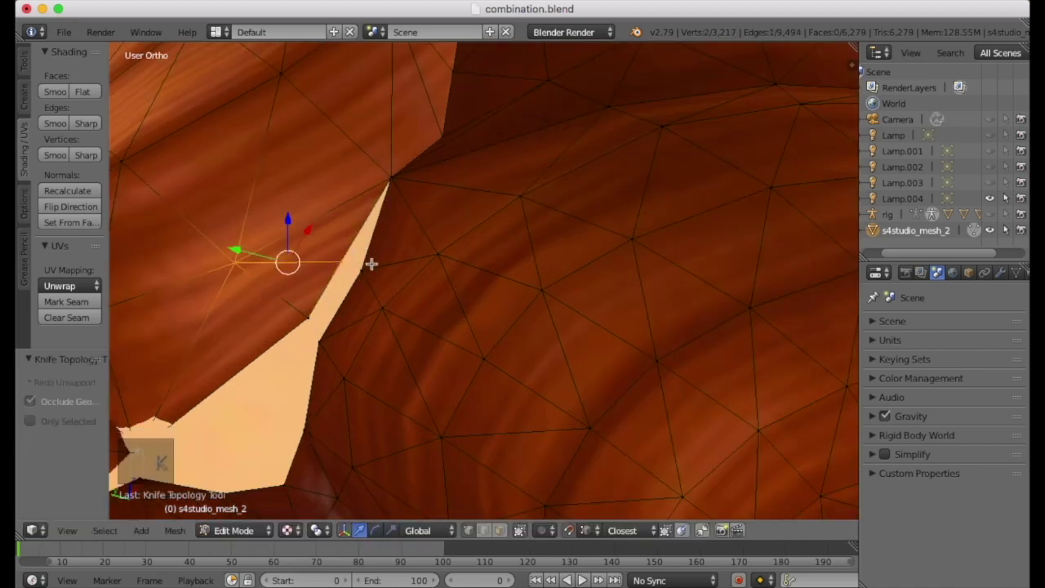
Step: Move two of the bangs' edge vertices onto the matching long-hair edge vertices to close the narrow gap
{"action": "key", "text": "h"}
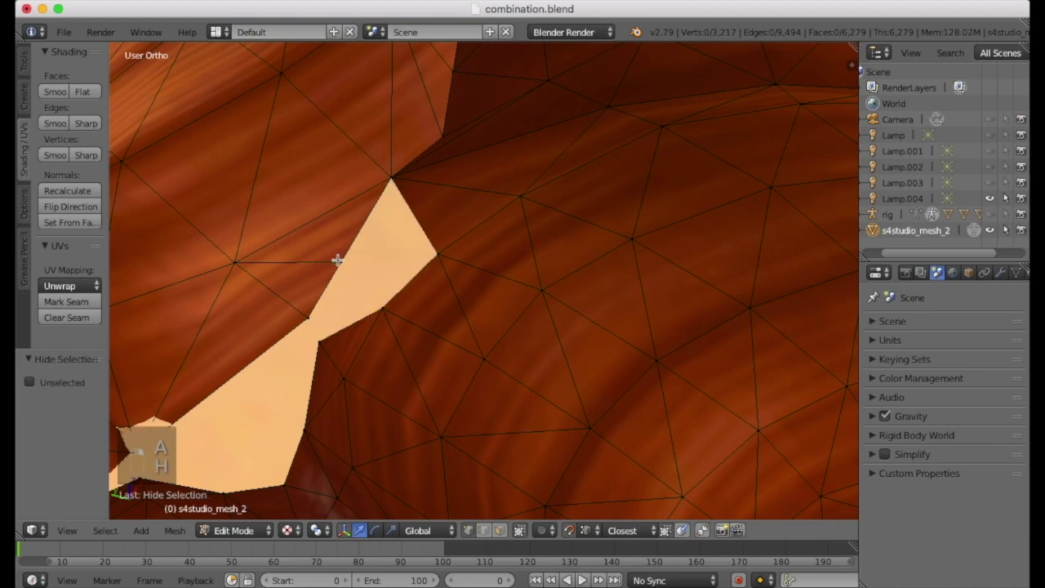
{"action": "key", "text": "super+z"}
{"action": "key", "text": "g"}
{"action": "left_click", "coordinate": [341, 261]}
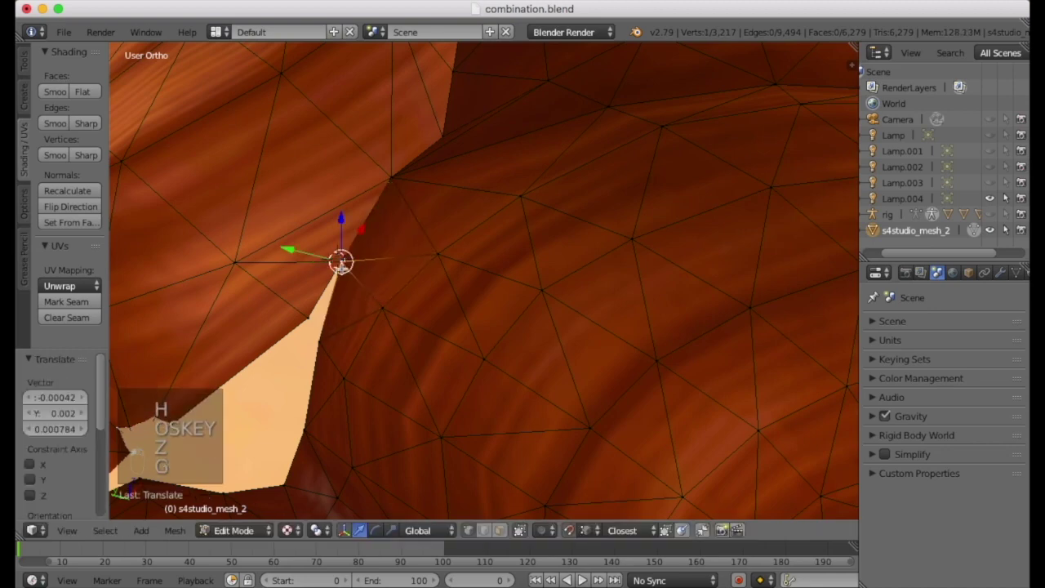
{"action": "key", "text": "g"}
{"action": "left_click", "coordinate": [312, 318]}
{"action": "scroll", "coordinate": [350, 351], "scroll_direction": "down", "scroll_amount": 6}
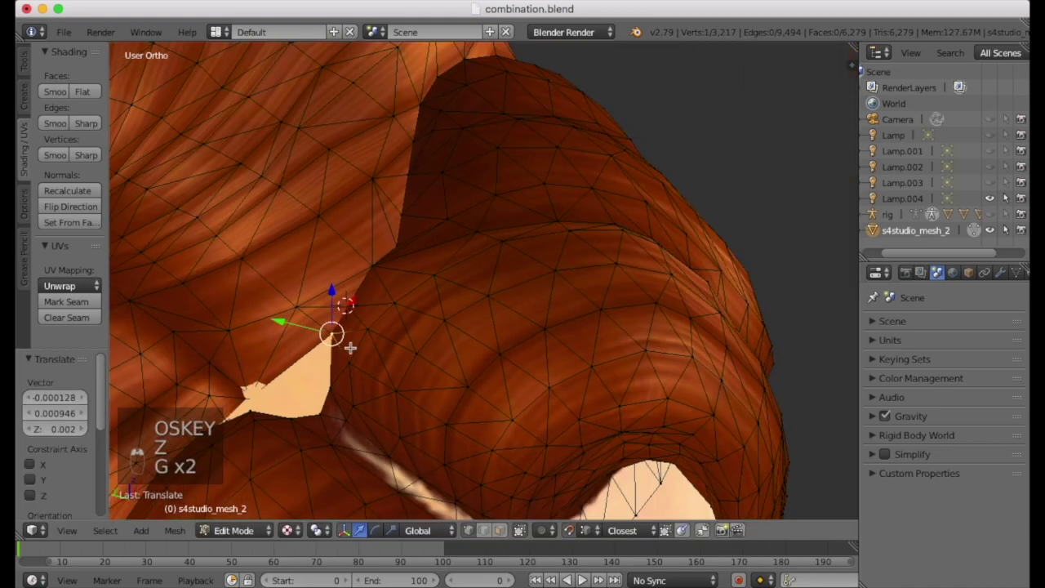
Step: Select the long hair's vertex at the corner of the remaining gap and enable proportional editing
{"action": "middle_click_drag", "start_coordinate": [385, 381], "coordinate": [319, 330]}
{"action": "right_click", "coordinate": [282, 309]}
{"action": "left_click", "coordinate": [543, 530]}
{"action": "left_click", "coordinate": [548, 495]}
Step: Try to move the gap's corner vertex toward the bangs with proportional editing, and undo it
{"action": "key", "text": "g"}
{"action": "left_click", "coordinate": [327, 301]}
{"action": "key", "text": "super+z"}
Step: Merge the two overlapping long-hair vertices at the corner of the gap, including the hidden one
{"action": "scroll", "coordinate": [334, 310], "scroll_direction": "up", "scroll_amount": 4}
{"action": "left_click", "coordinate": [520, 530]}
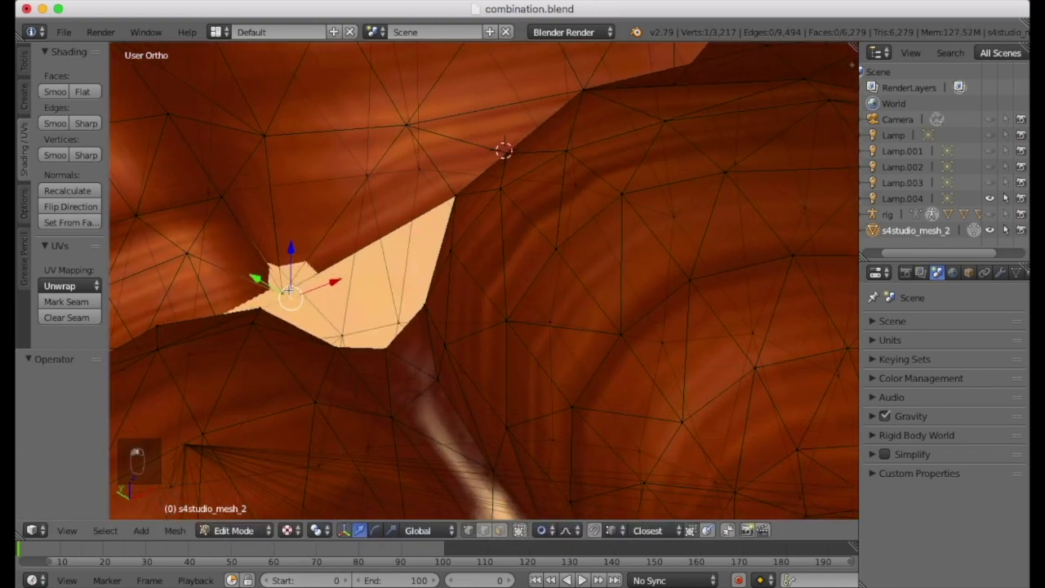
{"action": "right_click", "coordinate": [283, 283], "text": "shift"}
{"action": "key", "text": "alt+m"}
{"action": "middle_click_drag", "start_coordinate": [424, 453], "coordinate": [532, 461]}
{"action": "left_click", "coordinate": [520, 531]}
Step: Move the merged corner vertex toward the bangs by about -0.011 in Y and 0.002 in X using proportional editing
{"action": "middle_click_drag", "start_coordinate": [315, 325], "coordinate": [359, 324]}
{"action": "key", "text": "g"}
{"action": "scroll", "coordinate": [420, 310], "scroll_direction": "down", "scroll_amount": 17}
{"action": "left_click", "coordinate": [450, 321]}
{"action": "middle_click_drag", "start_coordinate": [553, 136], "coordinate": [415, 210]}
{"action": "scroll", "coordinate": [416, 210], "scroll_direction": "up", "scroll_amount": 6}
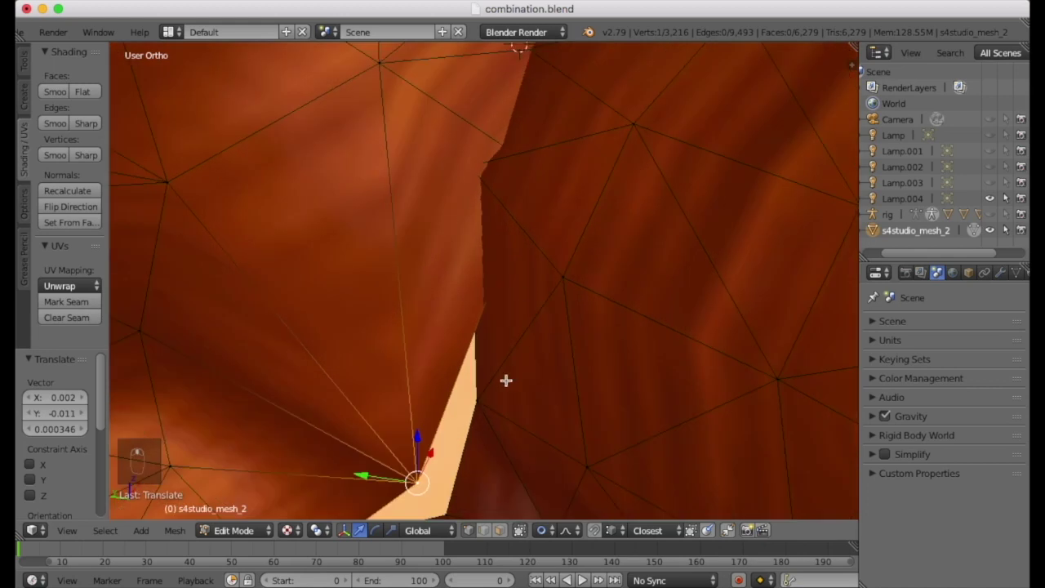
Step: Select the bangs' edge vertex above the remaining sliver and disable proportional editing
{"action": "right_click", "coordinate": [476, 177]}
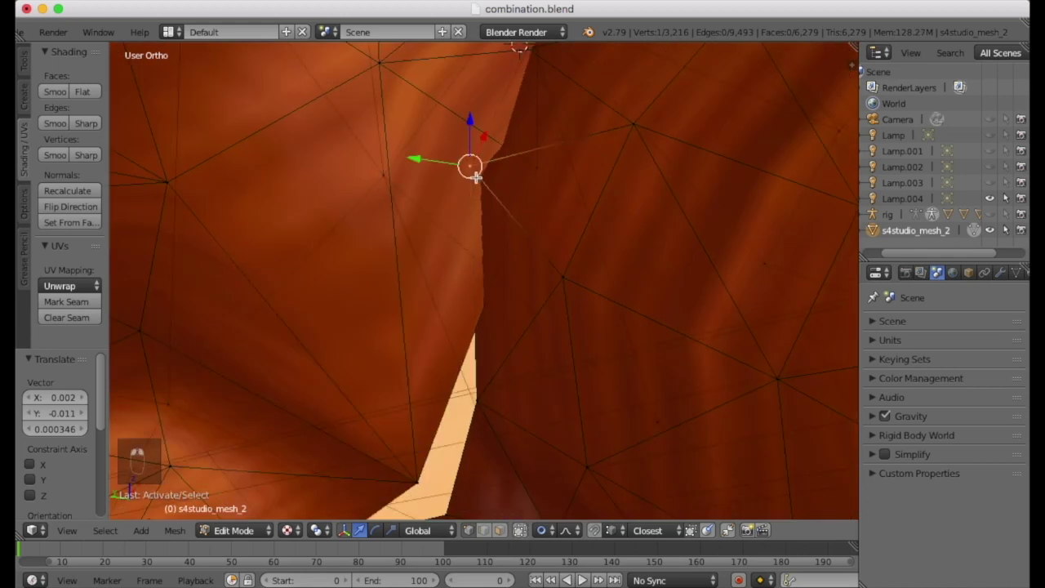
{"action": "left_click", "coordinate": [541, 530]}
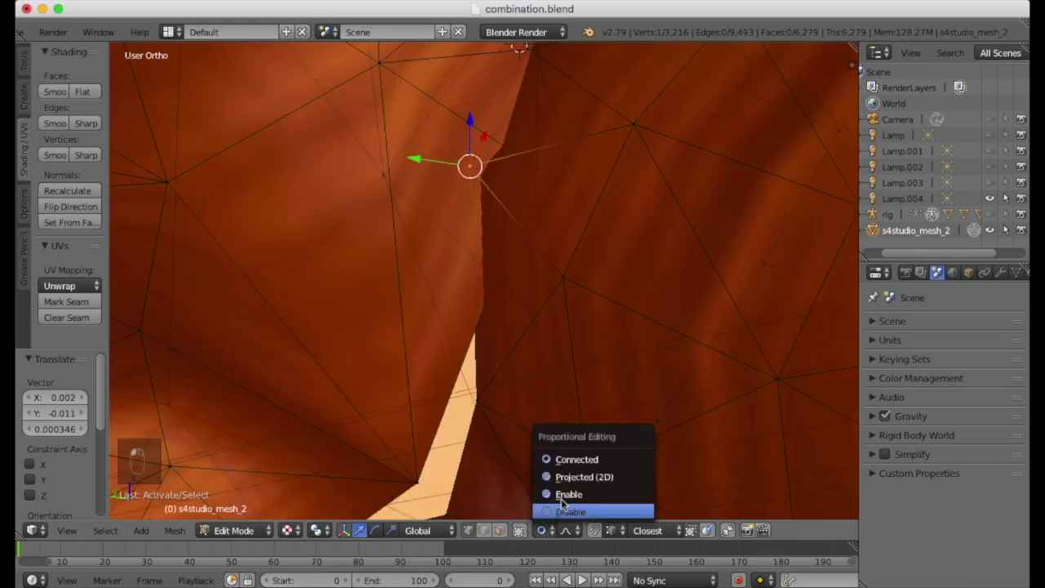
{"action": "left_click", "coordinate": [565, 511]}
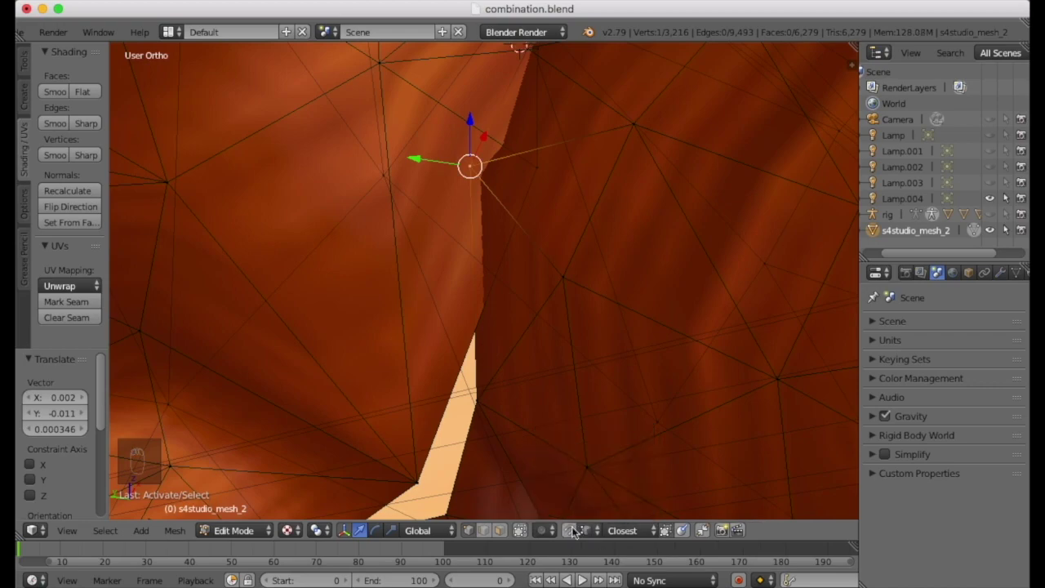
Step: Move the selected bangs edge vertex onto the neighbouring hair edge with snapping
{"action": "key", "text": "g"}
{"action": "left_click", "coordinate": [560, 191]}
{"action": "scroll", "coordinate": [555, 188], "scroll_direction": "down", "scroll_amount": 6}
{"action": "middle_click_drag", "start_coordinate": [555, 188], "coordinate": [364, 305]}
{"action": "scroll", "coordinate": [527, 156], "scroll_direction": "up", "scroll_amount": 8}
{"action": "scroll", "coordinate": [501, 199], "scroll_direction": "down", "scroll_amount": 3}
Step: Knife-cut a new vertex into the edge beside the sliver and move the two opposite edge vertices across to close it
{"action": "key", "text": "k"}
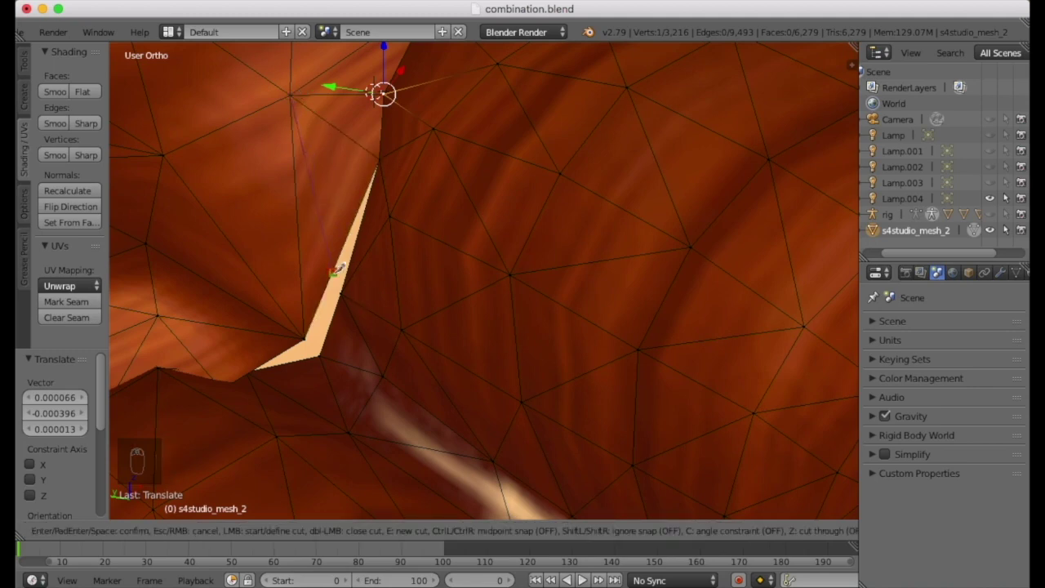
{"action": "key", "text": "Return"}
{"action": "key", "text": "a"}
{"action": "right_click", "coordinate": [344, 296]}
{"action": "key", "text": "g"}
{"action": "left_click", "coordinate": [335, 276]}
{"action": "right_click", "coordinate": [319, 355]}
{"action": "key", "text": "g"}
{"action": "left_click", "coordinate": [305, 340]}
Step: Move the two selected vertices at the closed seam along Y toward the face with proportional editing
{"action": "middle_click_drag", "start_coordinate": [347, 356], "coordinate": [266, 389]}
{"action": "scroll", "coordinate": [264, 364], "scroll_direction": "down", "scroll_amount": 7}
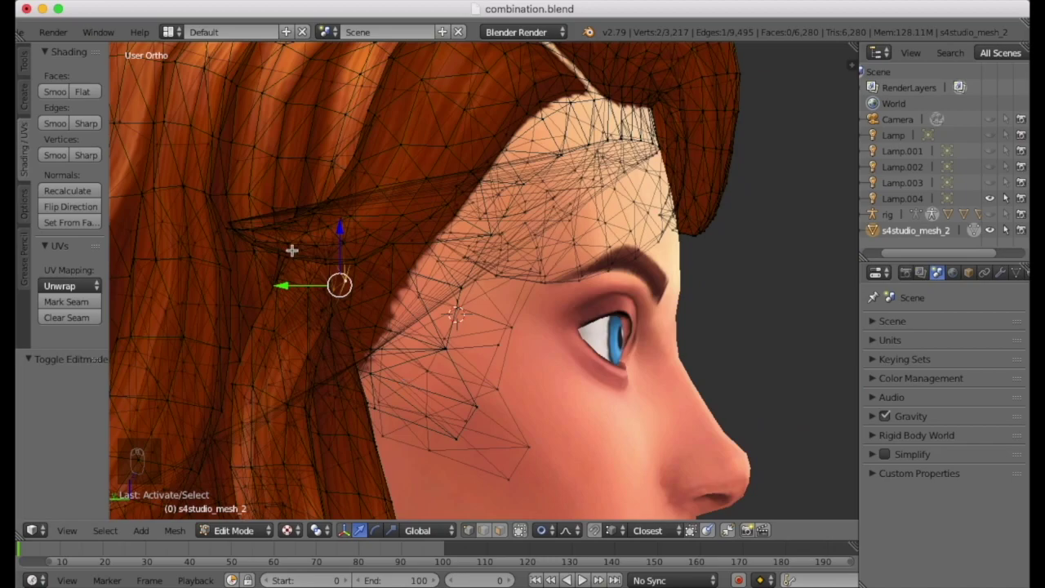
{"action": "left_click_drag", "start_coordinate": [285, 286], "coordinate": [328, 308]}
{"action": "scroll", "coordinate": [301, 297], "scroll_direction": "down", "scroll_amount": 9}
{"action": "scroll", "coordinate": [394, 284], "scroll_direction": "up", "scroll_amount": 6}
Step: Adjust two more hair vertices around the closed seam with single-axis moves using proportional editing
{"action": "middle_click_drag", "start_coordinate": [277, 277], "coordinate": [269, 237]}
{"action": "right_click", "coordinate": [397, 261]}
{"action": "left_click_drag", "start_coordinate": [438, 267], "coordinate": [494, 269]}
{"action": "middle_click_drag", "start_coordinate": [493, 269], "coordinate": [513, 286]}
{"action": "key", "text": "a"}
{"action": "right_click", "coordinate": [473, 286]}
{"action": "scroll", "coordinate": [473, 287], "scroll_direction": "down", "scroll_amount": 4}
{"action": "left_click_drag", "start_coordinate": [513, 287], "coordinate": [505, 283]}
{"action": "middle_click_drag", "start_coordinate": [422, 299], "coordinate": [592, 341]}
{"action": "key", "text": "a"}
{"action": "key", "text": "Tab"}
{"action": "key", "text": "Tab"}
Step: Box-select and hide the half of the hair mesh on the character's left side, including its part over the chest
{"action": "middle_click_drag", "start_coordinate": [634, 250], "coordinate": [568, 323]}
{"action": "scroll", "coordinate": [532, 319], "scroll_direction": "down", "scroll_amount": 6}
{"action": "key", "text": "b"}
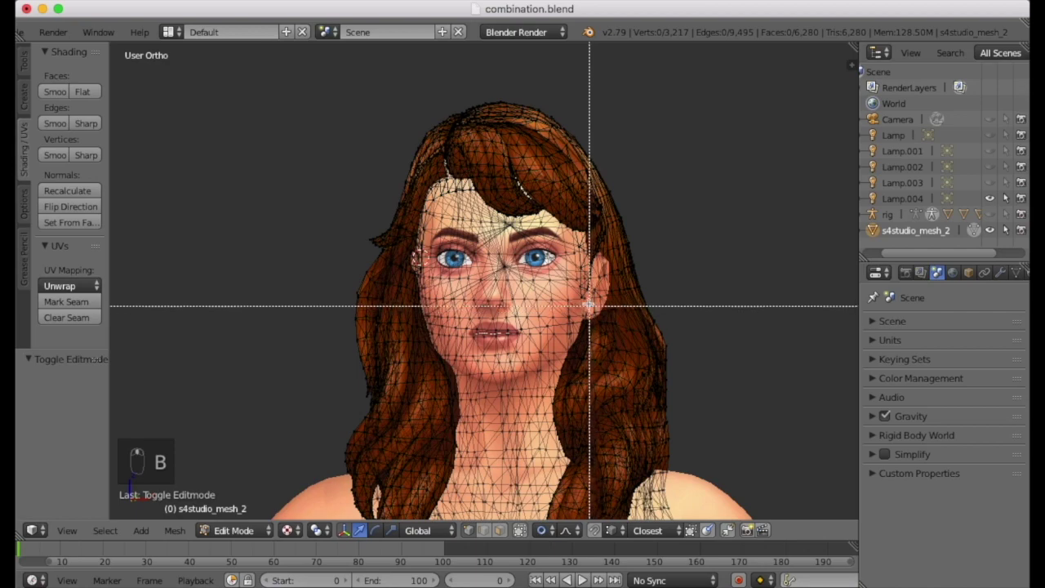
{"action": "left_click_drag", "start_coordinate": [487, 78], "coordinate": [714, 424]}
{"action": "key", "text": "h"}
{"action": "scroll", "coordinate": [715, 423], "scroll_direction": "down", "scroll_amount": 5}
{"action": "middle_click_drag", "start_coordinate": [478, 389], "coordinate": [478, 245], "text": "shift"}
{"action": "key", "text": "b"}
{"action": "left_click_drag", "start_coordinate": [477, 245], "coordinate": [632, 409]}
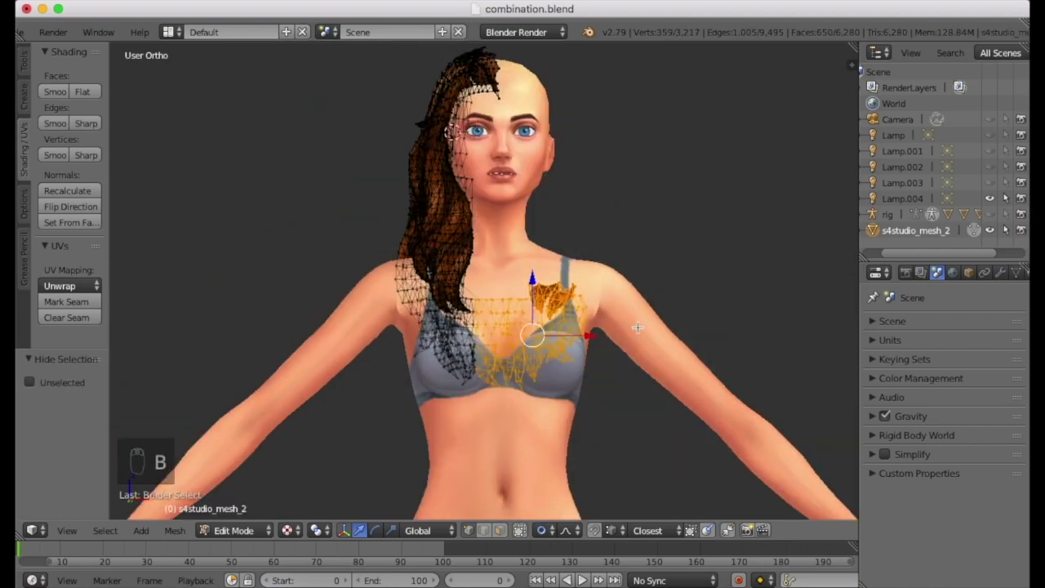
{"action": "key", "text": "h"}
Step: Try deleting the two vertices poking out beneath the curved hair strand, and undo the deletion
{"action": "middle_click_drag", "start_coordinate": [633, 408], "coordinate": [805, 400]}
{"action": "scroll", "coordinate": [546, 102], "scroll_direction": "up", "scroll_amount": 10}
{"action": "middle_click_drag", "start_coordinate": [546, 102], "coordinate": [436, 250], "text": "shift"}
{"action": "right_click", "coordinate": [581, 122]}
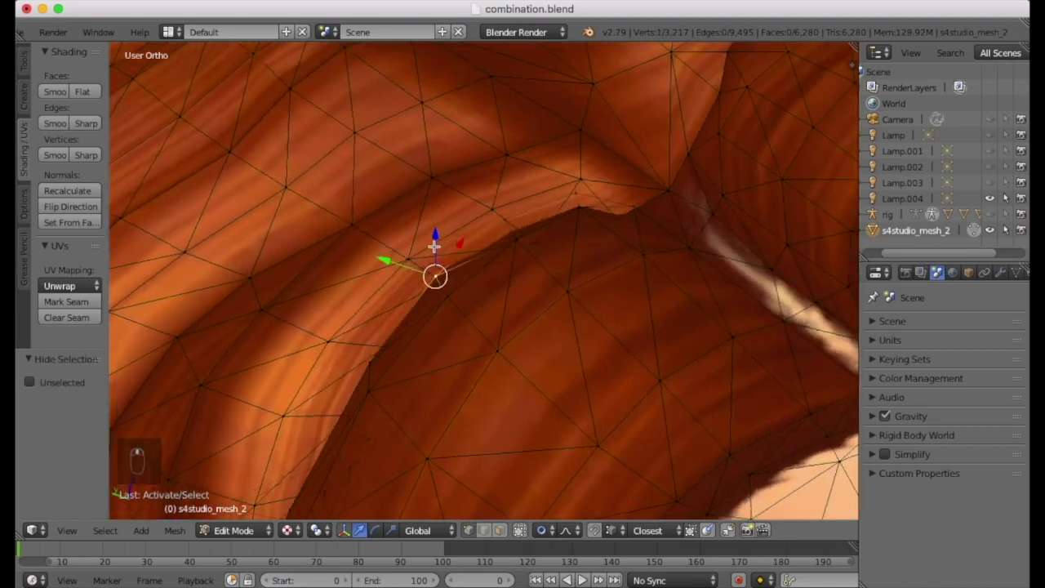
{"action": "middle_click_drag", "start_coordinate": [613, 238], "coordinate": [616, 236]}
{"action": "right_click", "coordinate": [616, 234]}
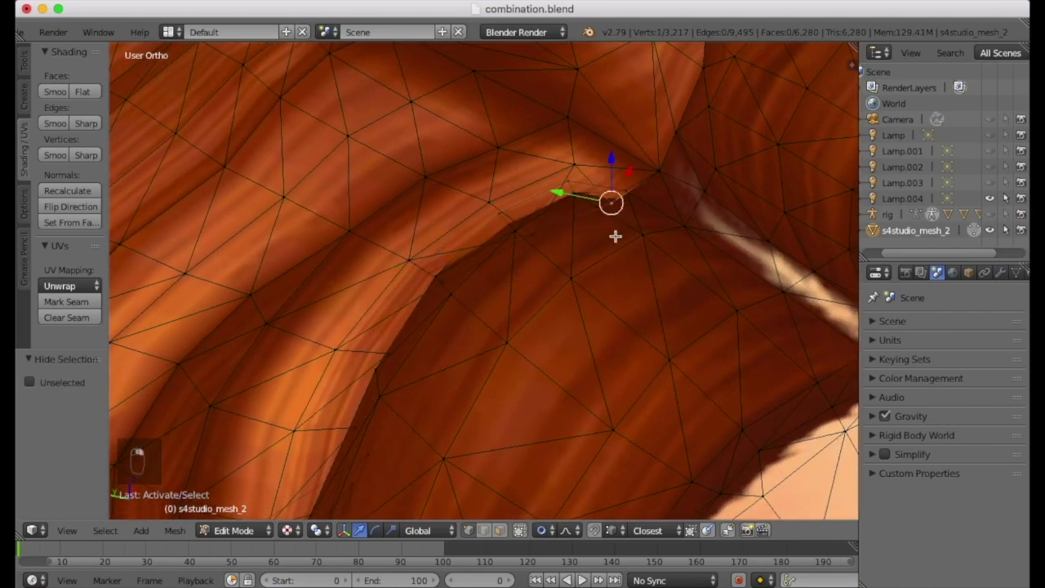
{"action": "key", "text": "x"}
{"action": "left_click", "coordinate": [550, 264]}
{"action": "middle_click_drag", "start_coordinate": [541, 287], "coordinate": [495, 262]}
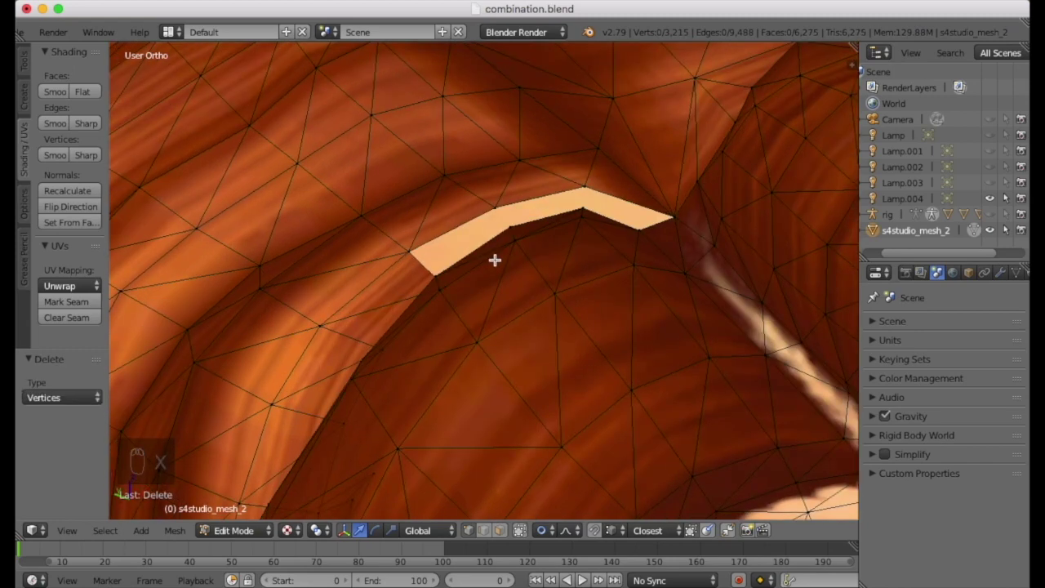
{"action": "key", "text": "super+z"}
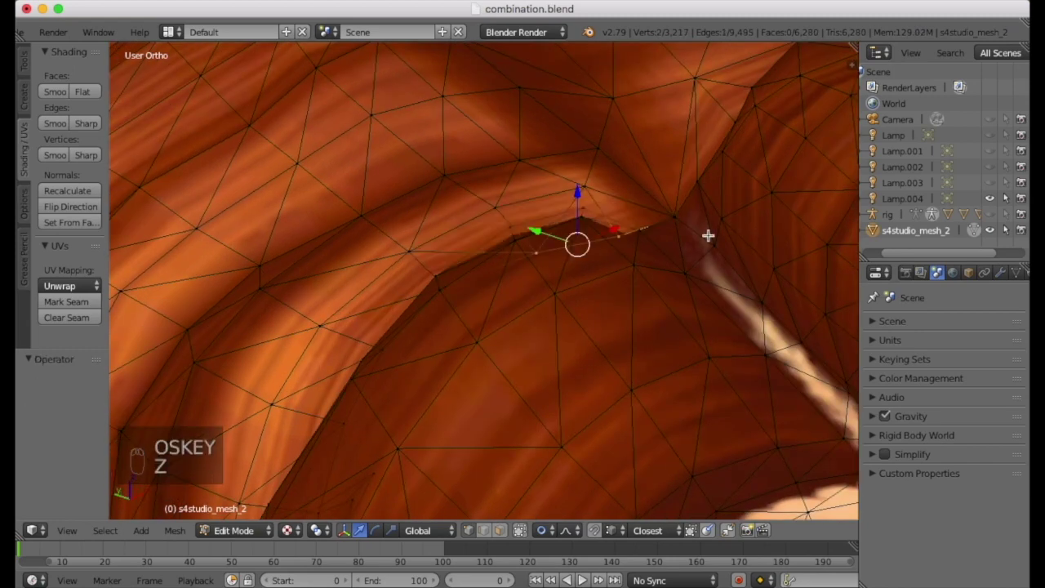
Step: Delete only the protruding vertex farther from the seam's corner beneath the curved strand
{"action": "key", "text": "x"}
{"action": "left_click", "coordinate": [563, 276]}
{"action": "middle_click_drag", "start_coordinate": [558, 345], "coordinate": [572, 302]}
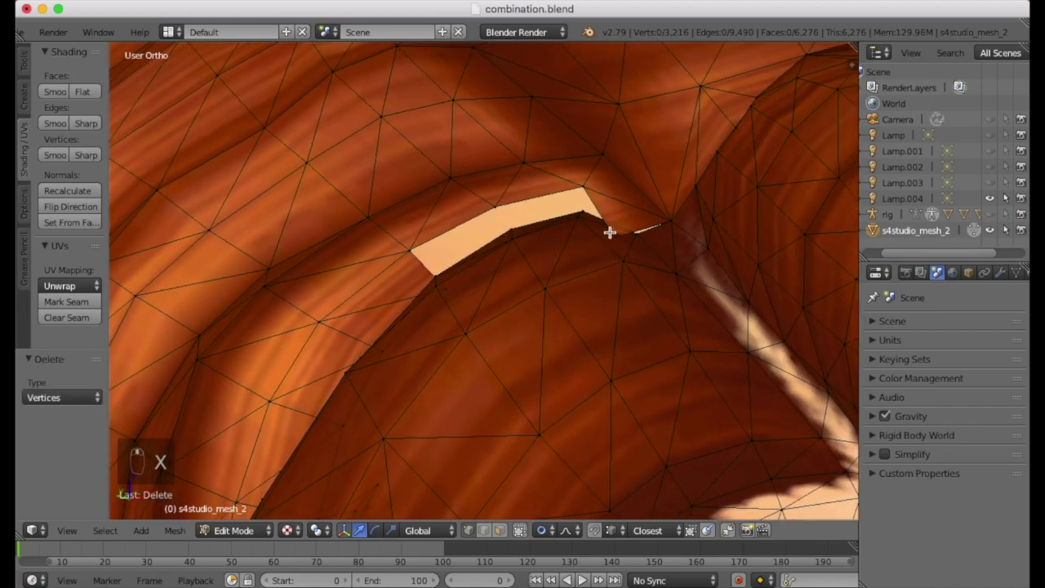
Step: Disable proportional editing and snap the curved strand's three edge vertices onto the opposite hair edge to close the gap
{"action": "left_click", "coordinate": [540, 530]}
{"action": "left_click", "coordinate": [563, 508]}
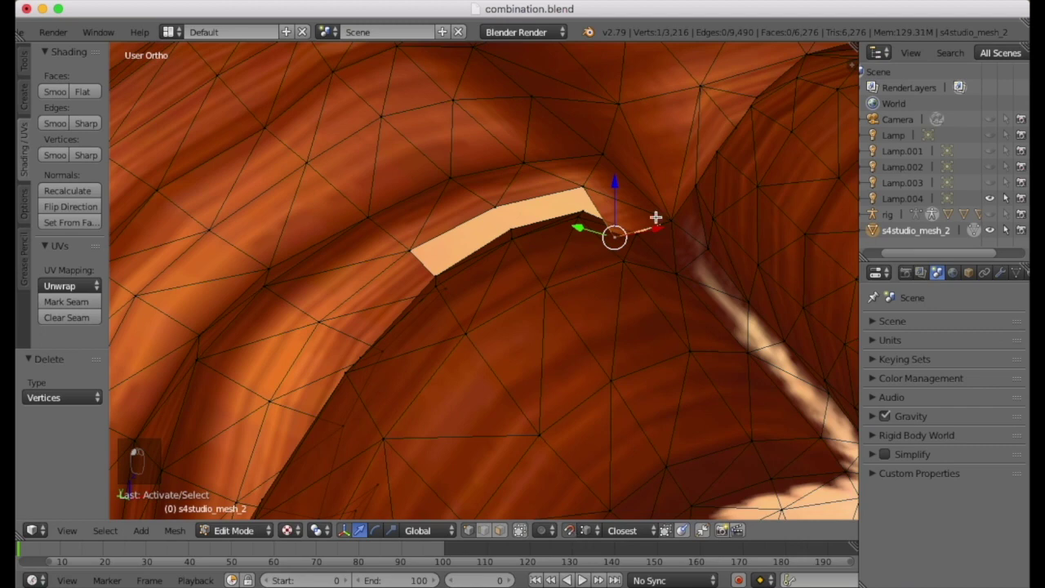
{"action": "key", "text": "g"}
{"action": "left_click", "coordinate": [602, 192]}
{"action": "key", "text": "g"}
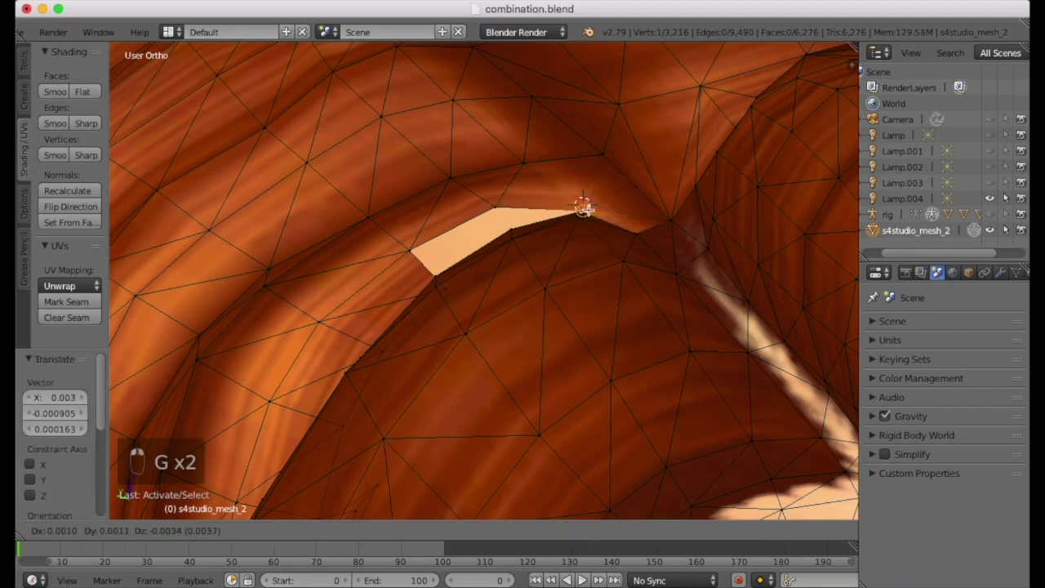
{"action": "left_click", "coordinate": [582, 210]}
{"action": "key", "text": "g"}
{"action": "left_click", "coordinate": [515, 229]}
Step: Snap the strand's vertex at the lower part of the narrow side gap onto the facing hair edge
{"action": "middle_click_drag", "start_coordinate": [462, 307], "coordinate": [564, 295]}
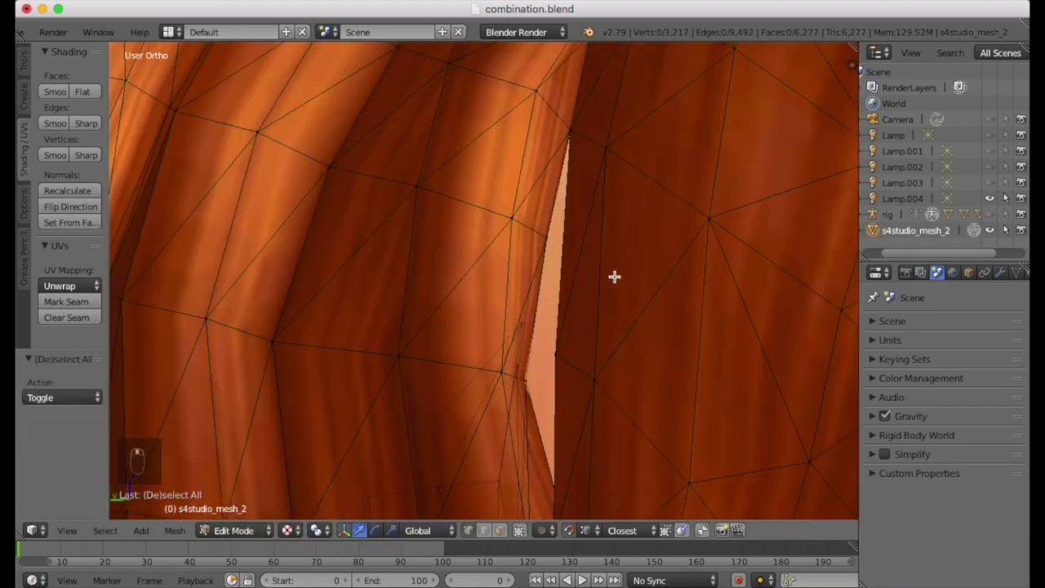
{"action": "middle_click_drag", "start_coordinate": [614, 278], "coordinate": [594, 299]}
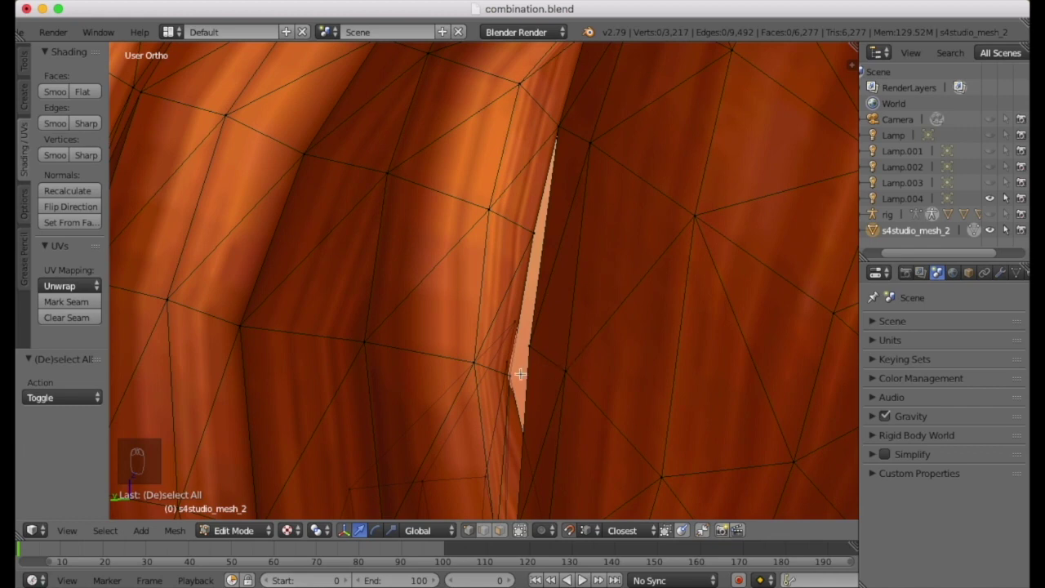
{"action": "key", "text": "g"}
{"action": "left_click", "coordinate": [531, 343]}
{"action": "middle_click_drag", "start_coordinate": [588, 339], "coordinate": [618, 354]}
{"action": "key", "text": "a"}
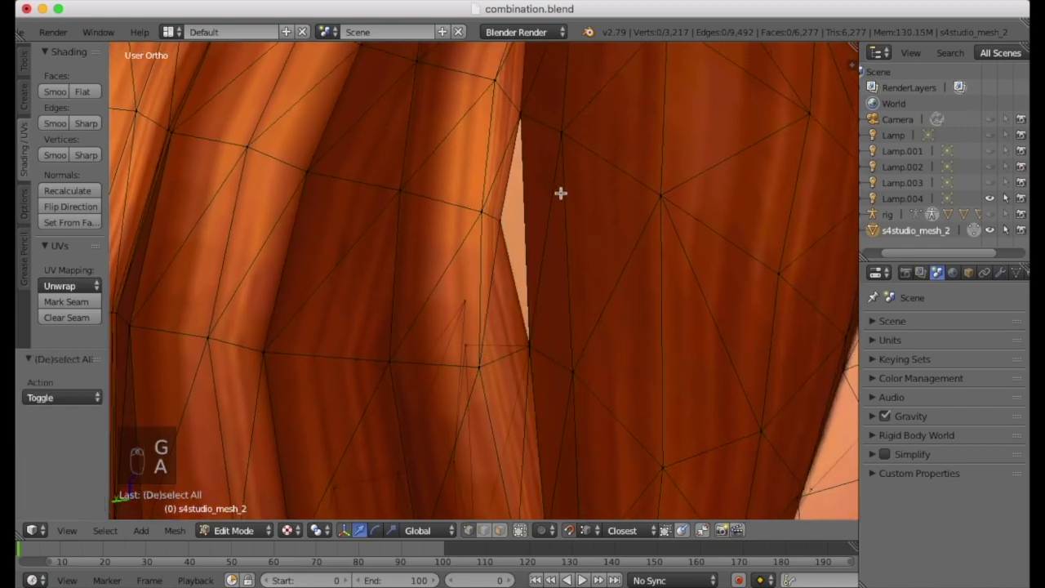
Step: Knife-cut a new vertex into the straight edge of the remaining gap and snap the strand's middle vertex onto it
{"action": "key", "text": "k"}
{"action": "left_click", "coordinate": [524, 215]}
{"action": "key", "text": "Return"}
{"action": "key", "text": "a"}
{"action": "right_click_drag", "start_coordinate": [501, 220], "coordinate": [525, 217]}
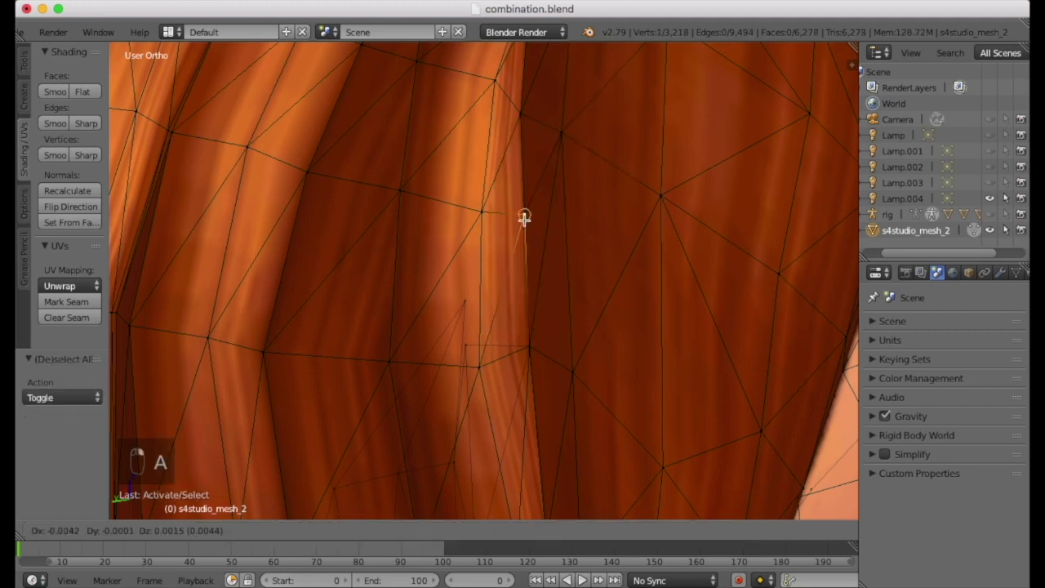
{"action": "left_click", "coordinate": [525, 218]}
{"action": "key", "text": "a"}
Step: Circle-select the small vertex cluster in the hair above the flicked side strand and delete its vertices
{"action": "middle_click_drag", "start_coordinate": [639, 280], "coordinate": [683, 174]}
{"action": "scroll", "coordinate": [669, 204], "scroll_direction": "down", "scroll_amount": 7}
{"action": "key", "text": "c"}
{"action": "left_click", "coordinate": [636, 218]}
{"action": "key", "text": "Escape"}
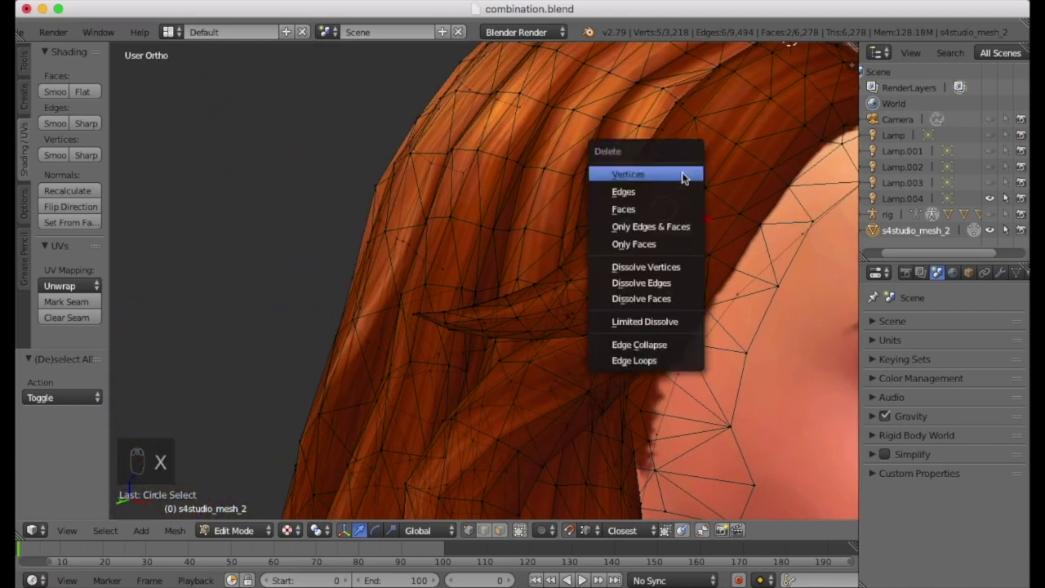
Step: Move a vertex on the side of the long hair by about 0.003 along X
{"action": "middle_click_drag", "start_coordinate": [626, 281], "coordinate": [687, 377]}
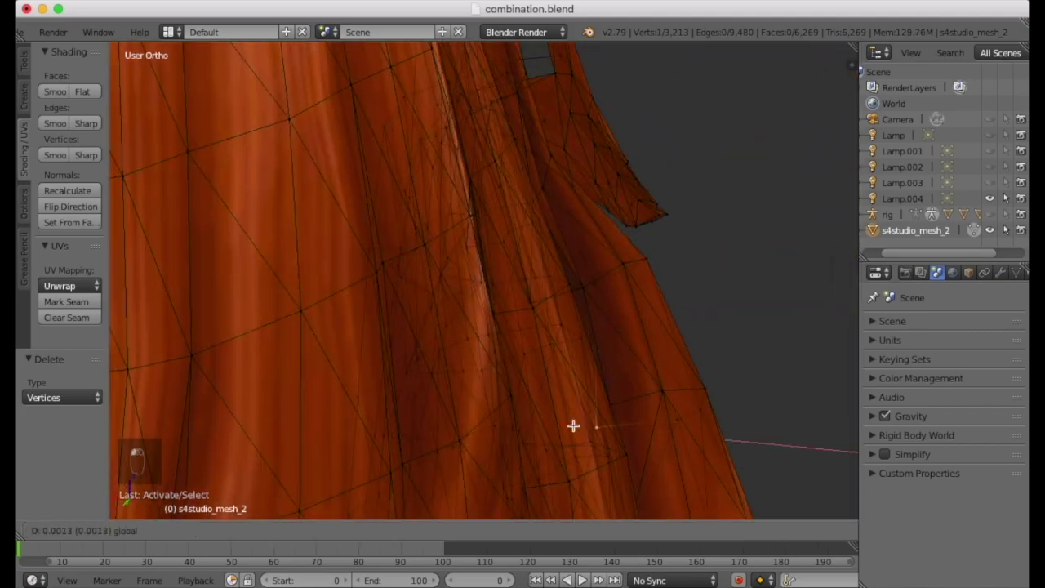
{"action": "left_click", "coordinate": [573, 425]}
{"action": "middle_click_drag", "start_coordinate": [573, 425], "coordinate": [554, 304]}
{"action": "middle_click_drag", "start_coordinate": [587, 378], "coordinate": [501, 357]}
{"action": "right_click", "coordinate": [570, 361]}
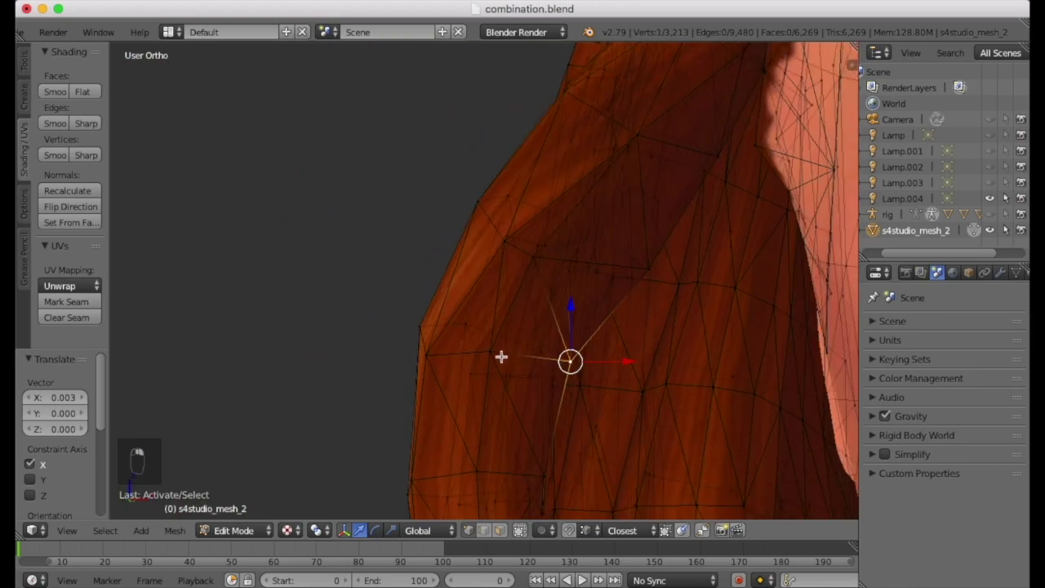
{"action": "key", "text": "a"}
Step: Shift the neighbouring long-hair vertex slightly along a single axis in two small moves
{"action": "middle_click_drag", "start_coordinate": [428, 212], "coordinate": [596, 369]}
{"action": "right_click", "coordinate": [580, 370]}
{"action": "left_click_drag", "start_coordinate": [543, 368], "coordinate": [527, 367]}
{"action": "mouse_move", "coordinate": [424, 359]}
{"action": "middle_mouse_down"}
{"action": "mouse_move", "coordinate": [511, 374]}
{"action": "mouse_move", "coordinate": [425, 363]}
{"action": "middle_mouse_up"}
{"action": "left_click_drag", "start_coordinate": [558, 369], "coordinate": [545, 376]}
{"action": "middle_click_drag", "start_coordinate": [544, 377], "coordinate": [634, 356]}
Step: Freely reposition two more long-hair vertices to smooth the side of the hair
{"action": "key", "text": "a"}
{"action": "right_click", "coordinate": [634, 357]}
{"action": "key", "text": "g"}
{"action": "left_click", "coordinate": [697, 411]}
{"action": "middle_click_drag", "start_coordinate": [697, 410], "coordinate": [727, 256], "text": "shift"}
{"action": "middle_click_drag", "start_coordinate": [728, 256], "coordinate": [666, 340]}
{"action": "right_click", "coordinate": [756, 282]}
{"action": "key", "text": "g"}
{"action": "left_click", "coordinate": [776, 313]}
Step: Reveal all hidden hair geometry, return to Object Mode and deselect the hair to inspect the blended result
{"action": "scroll", "coordinate": [595, 272], "scroll_direction": "down", "scroll_amount": 6}
{"action": "key", "text": "a"}
{"action": "key", "text": "alt+h"}
{"action": "key", "text": "a"}
{"action": "key", "text": "Tab"}
{"action": "scroll", "coordinate": [612, 323], "scroll_direction": "down", "scroll_amount": 5}
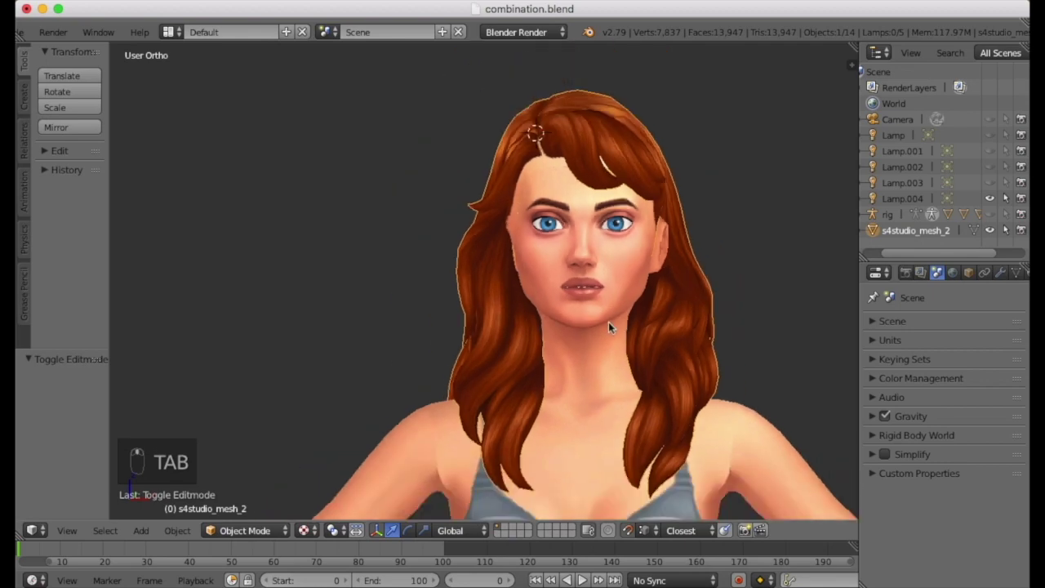
{"action": "middle_click_drag", "start_coordinate": [528, 320], "coordinate": [744, 352]}
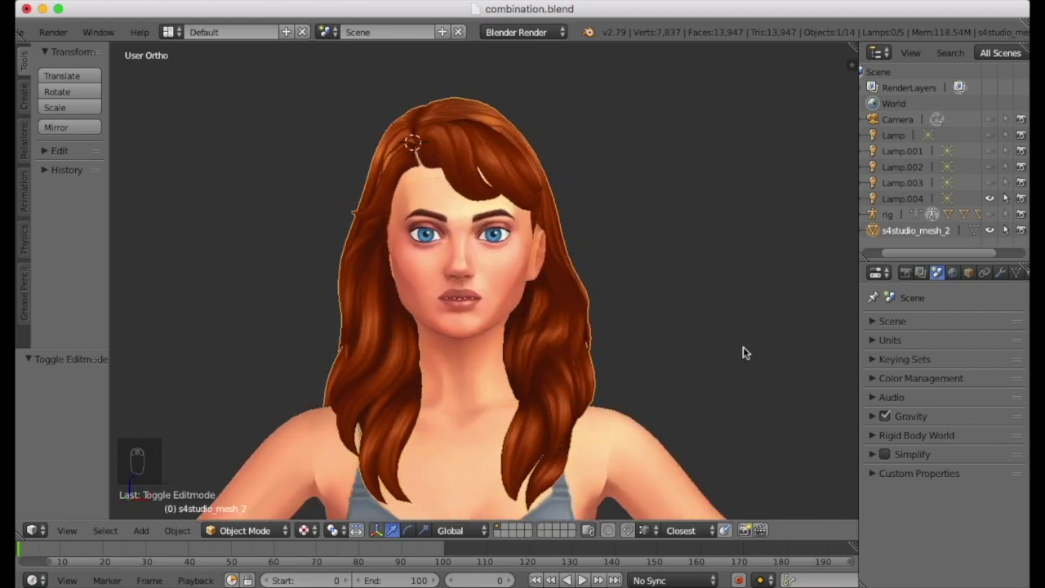
{"action": "key", "text": "a"}
{"action": "middle_click_drag", "start_coordinate": [632, 411], "coordinate": [640, 368], "text": "shift"}
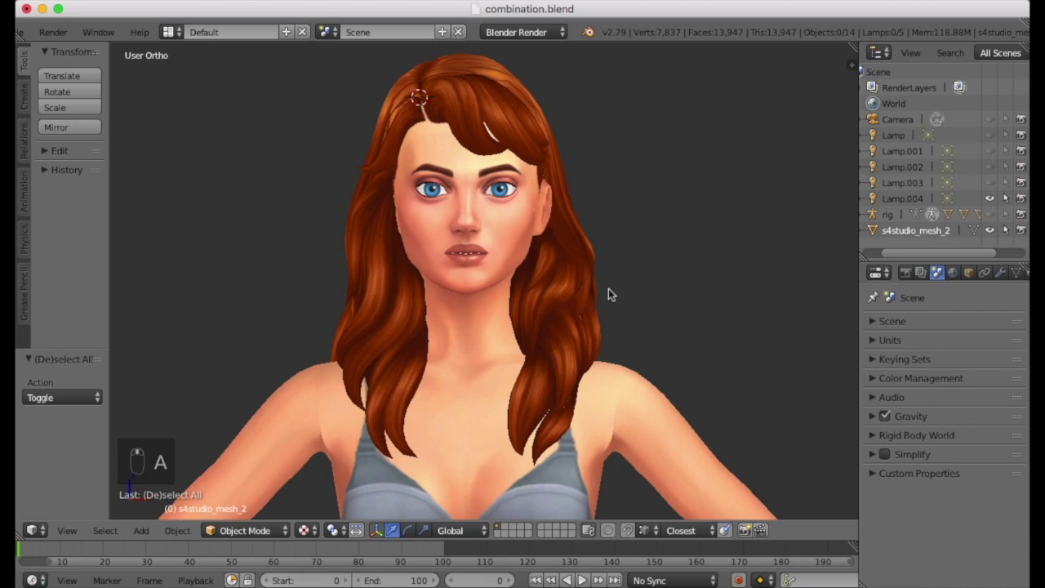
{"action": "middle_click_drag", "start_coordinate": [454, 306], "coordinate": [442, 201]}
{"action": "middle_click_drag", "start_coordinate": [598, 302], "coordinate": [570, 301]}
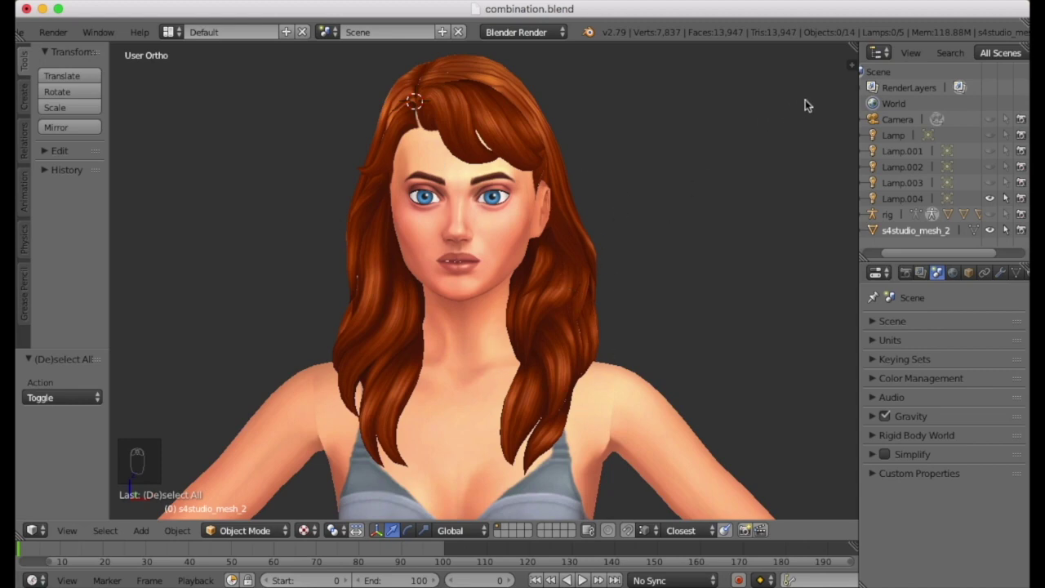
Step: Split the 3D viewport in two and turn the new area into a UV/Image Editor
{"action": "left_click_drag", "start_coordinate": [857, 42], "coordinate": [333, 159]}
{"action": "left_click", "coordinate": [363, 531]}
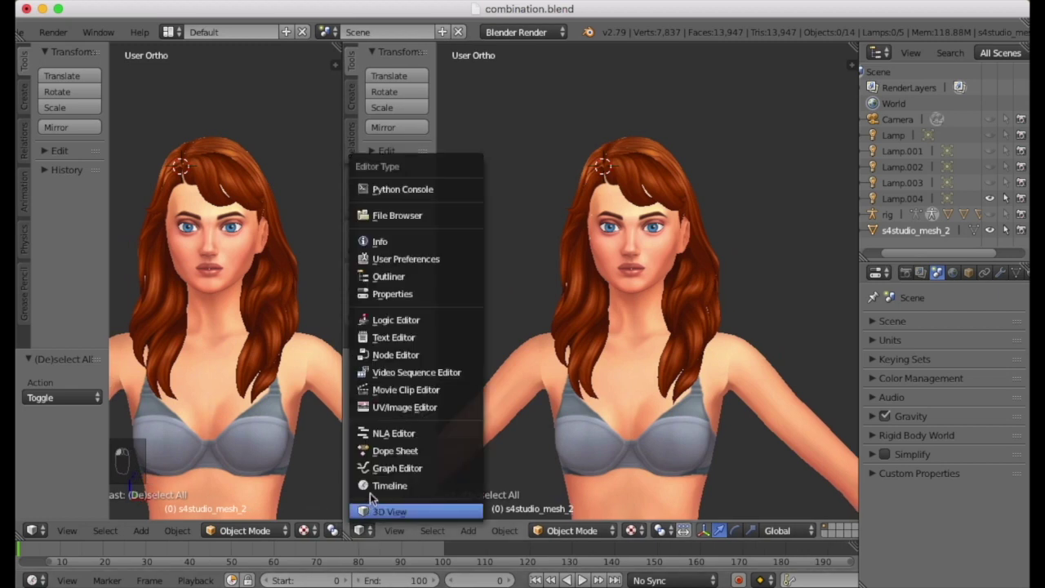
{"action": "left_click", "coordinate": [400, 406]}
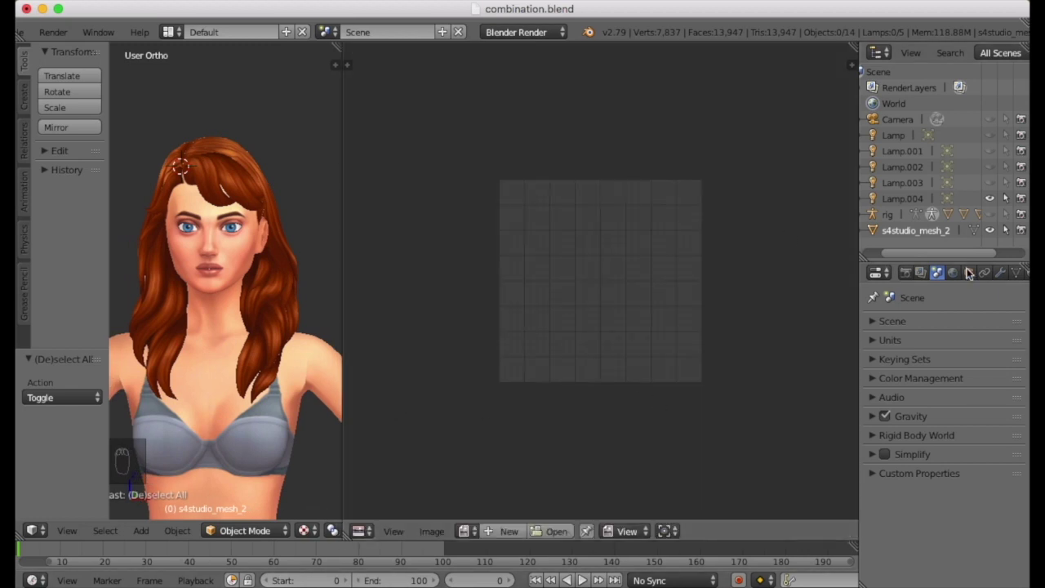
Step: Show the hair mesh's data properties and select uv_0 among its UV maps
{"action": "left_click", "coordinate": [1015, 273]}
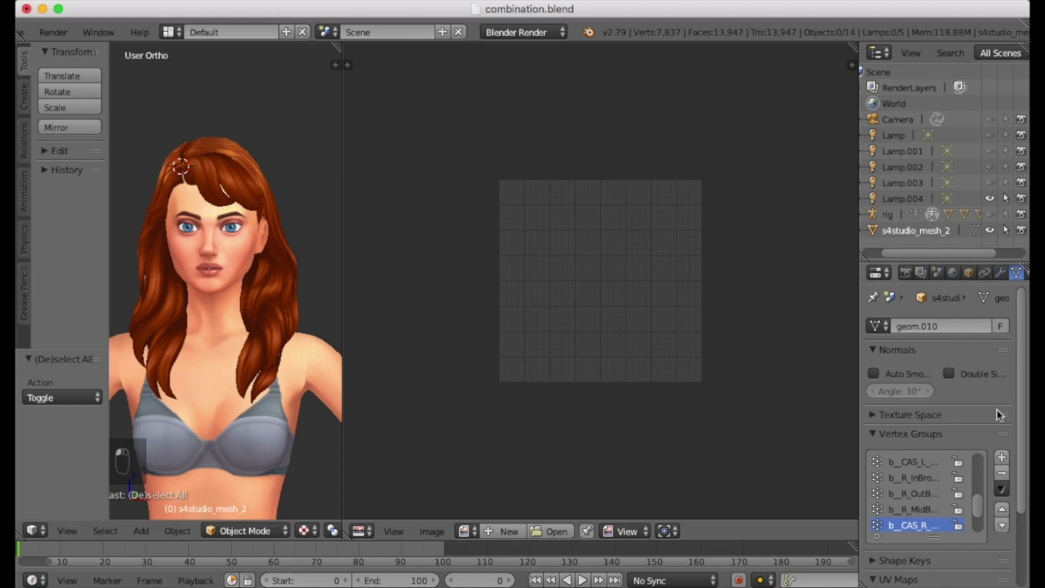
{"action": "scroll", "coordinate": [972, 423], "scroll_direction": "down", "scroll_amount": 2}
{"action": "scroll", "coordinate": [934, 390], "scroll_direction": "down", "scroll_amount": 3}
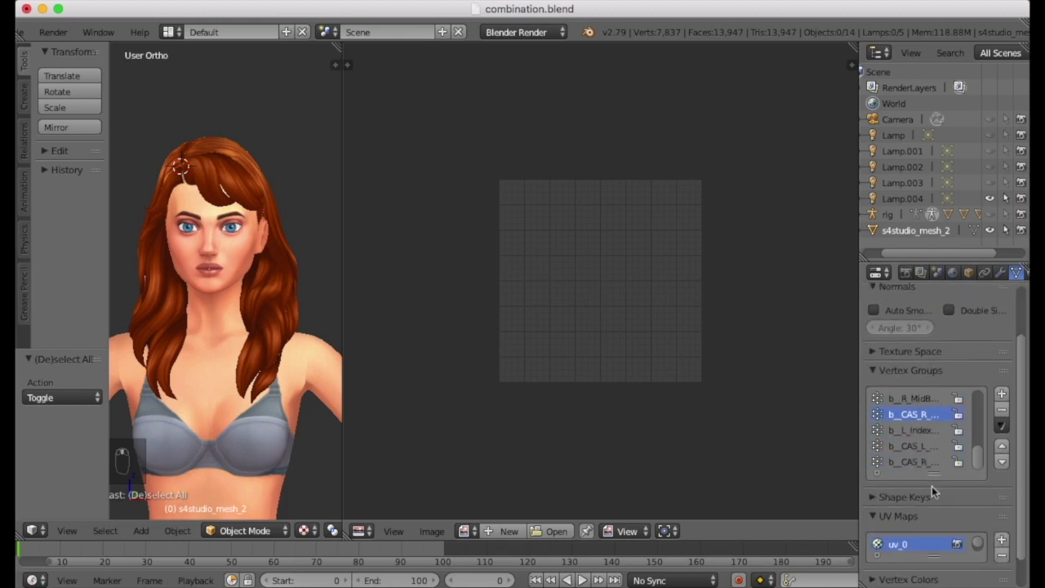
{"action": "left_click", "coordinate": [913, 551]}
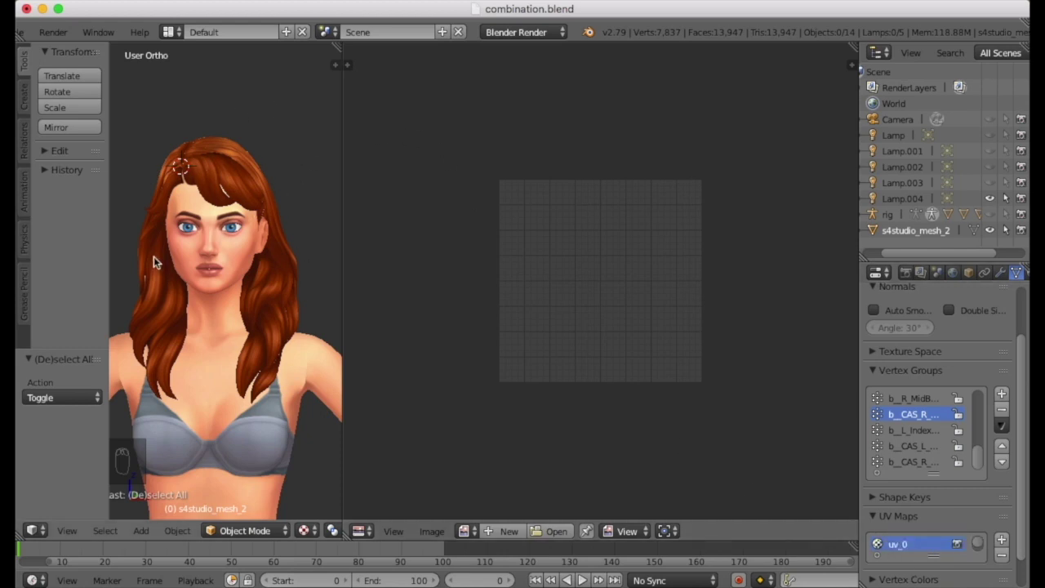
Step: Enter Edit Mode and select the linked hair geometry to inspect its uv_0 layout
{"action": "key", "text": "Tab"}
{"action": "key", "text": "a"}
{"action": "key", "text": "a"}
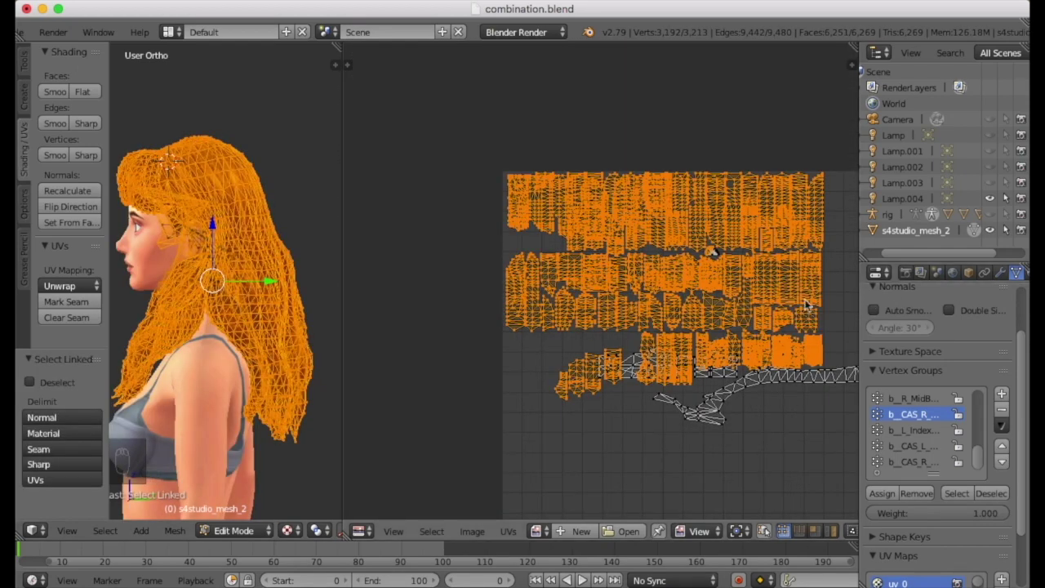
{"action": "scroll", "coordinate": [640, 266], "scroll_direction": "down", "scroll_amount": 3}
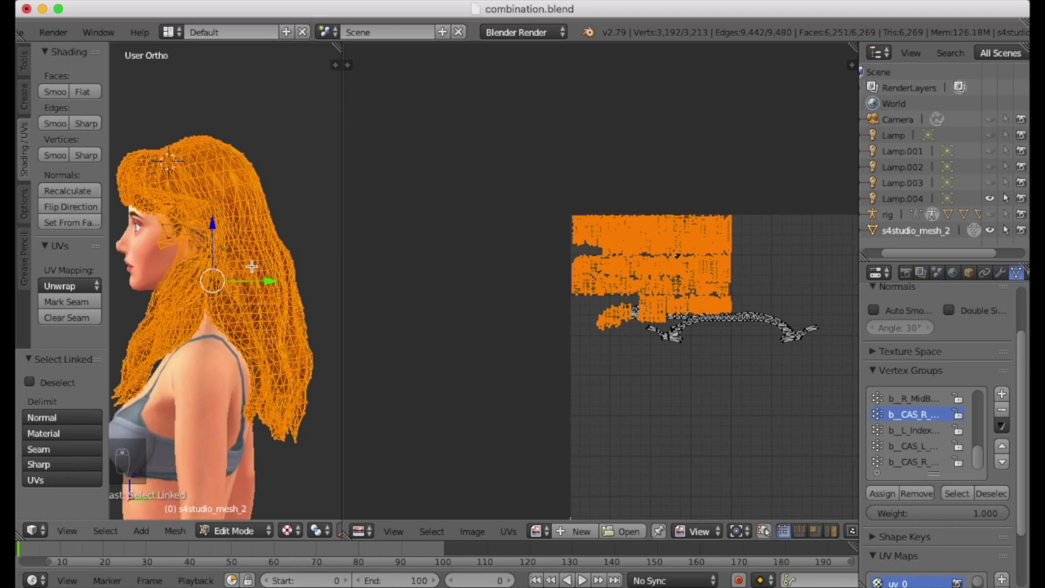
{"action": "scroll", "coordinate": [251, 266], "scroll_direction": "down", "scroll_amount": 3}
{"action": "middle_click_drag", "start_coordinate": [185, 304], "coordinate": [126, 311]}
{"action": "middle_click_drag", "start_coordinate": [256, 312], "coordinate": [392, 315]}
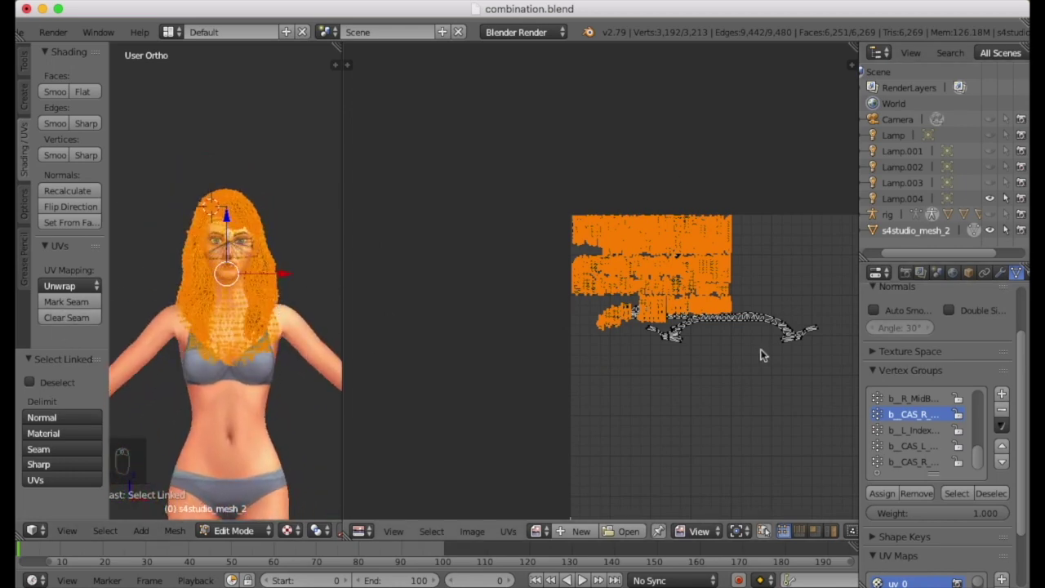
{"action": "middle_click_drag", "start_coordinate": [630, 362], "coordinate": [581, 275]}
Step: Switch the active UV map to uv_1 and examine its layout in the UV editor
{"action": "scroll", "coordinate": [936, 533], "scroll_direction": "down", "scroll_amount": 2}
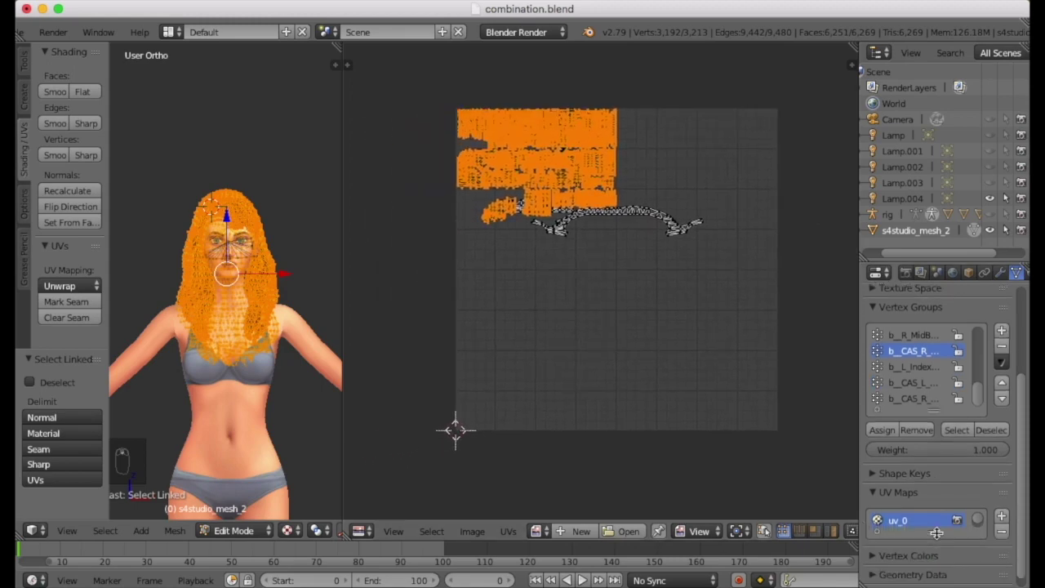
{"action": "left_click", "coordinate": [893, 522]}
{"action": "scroll", "coordinate": [455, 226], "scroll_direction": "down", "scroll_amount": 2}
{"action": "scroll", "coordinate": [457, 226], "scroll_direction": "up", "scroll_amount": 7}
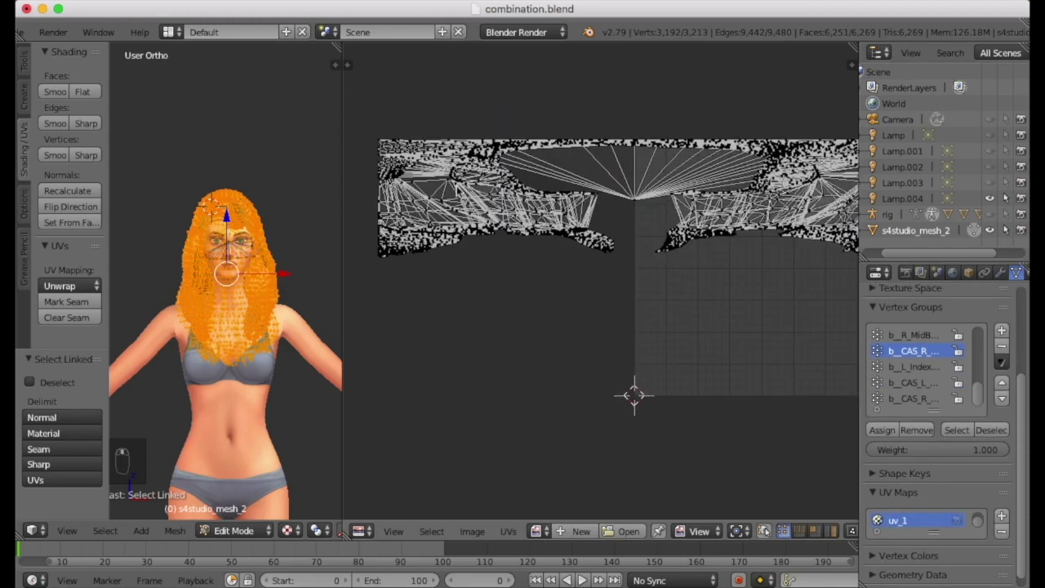
{"action": "scroll", "coordinate": [509, 203], "scroll_direction": "down", "scroll_amount": 3}
{"action": "scroll", "coordinate": [692, 219], "scroll_direction": "up", "scroll_amount": 2}
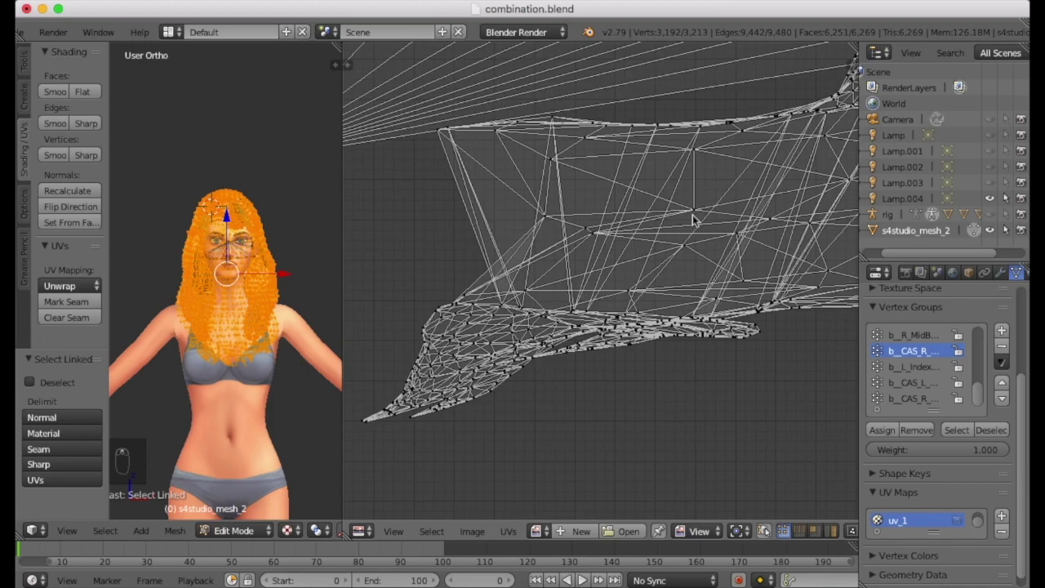
{"action": "scroll", "coordinate": [692, 218], "scroll_direction": "down", "scroll_amount": 6}
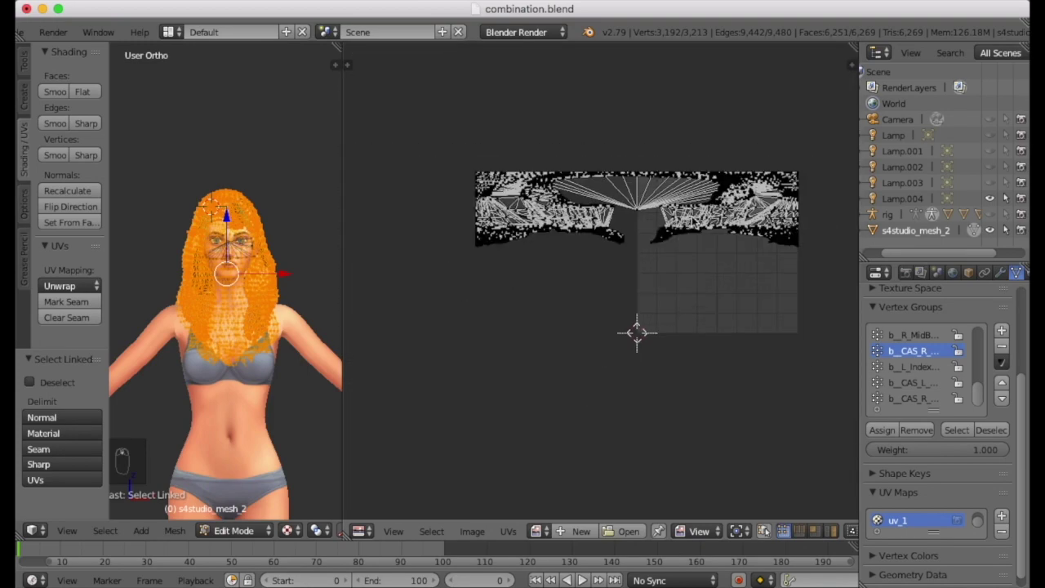
{"action": "scroll", "coordinate": [499, 210], "scroll_direction": "up", "scroll_amount": 5}
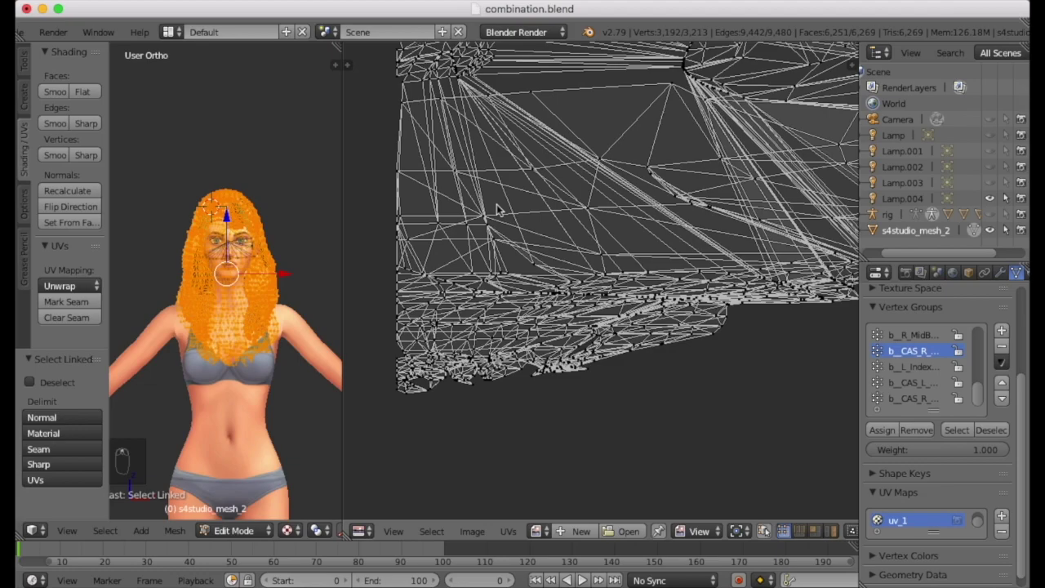
Step: Clear the hair mesh selection and select only the linked long hair geometry, leaving the bangs unselected
{"action": "middle_click_drag", "start_coordinate": [550, 157], "coordinate": [437, 243]}
{"action": "scroll", "coordinate": [562, 211], "scroll_direction": "down", "scroll_amount": 5}
{"action": "scroll", "coordinate": [562, 211], "scroll_direction": "down", "scroll_amount": 3}
{"action": "scroll", "coordinate": [804, 211], "scroll_direction": "up", "scroll_amount": 10}
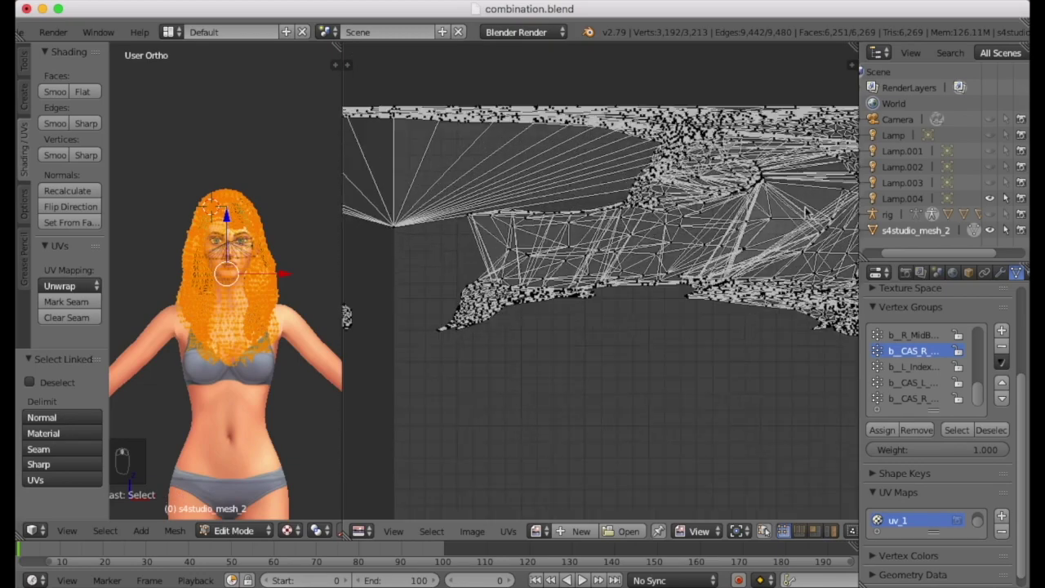
{"action": "scroll", "coordinate": [804, 210], "scroll_direction": "down", "scroll_amount": 8}
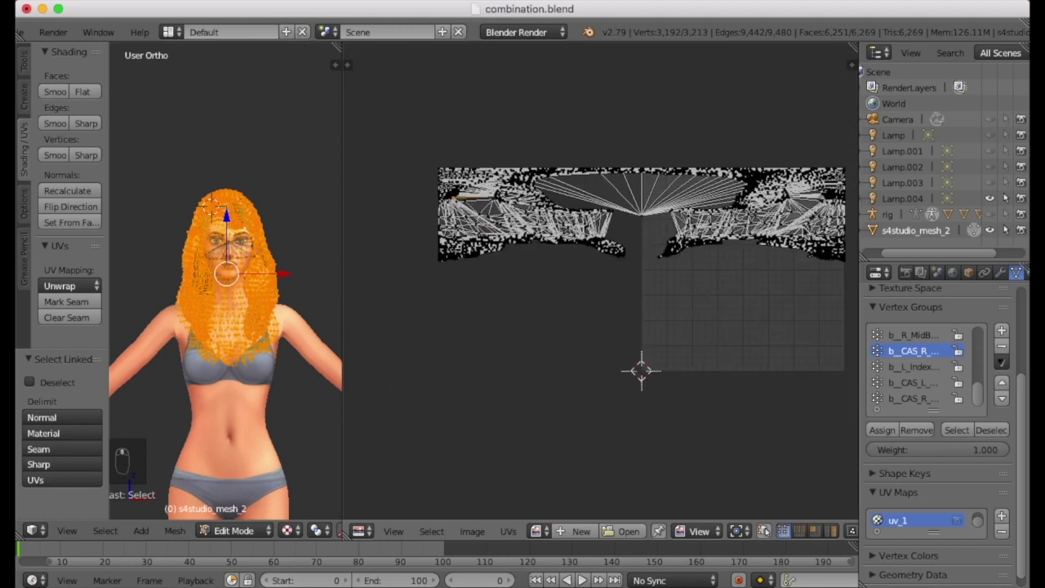
{"action": "key", "text": "a"}
{"action": "middle_click_drag", "start_coordinate": [231, 291], "coordinate": [130, 272]}
{"action": "key", "text": "l"}
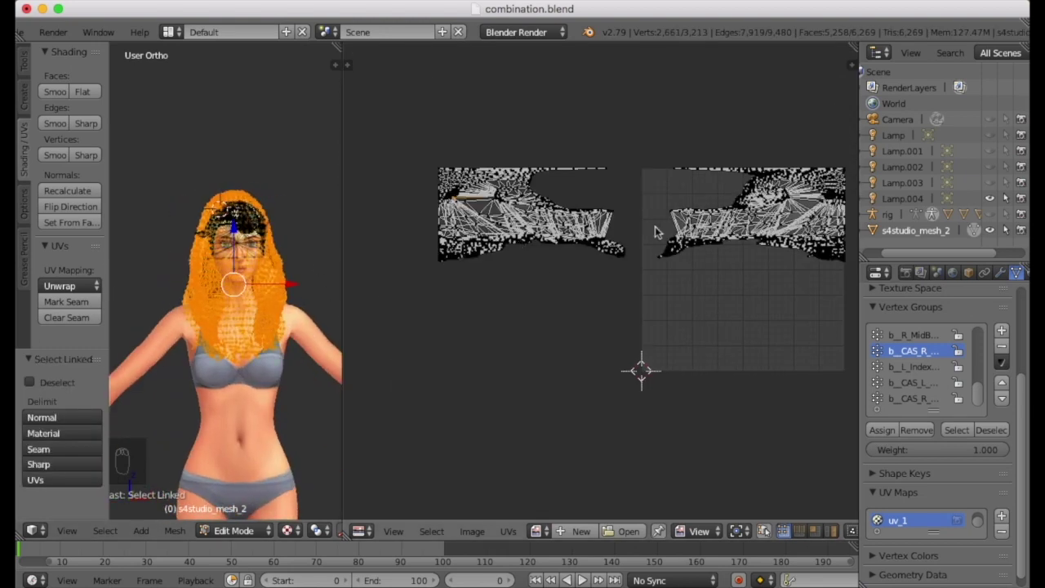
Step: Select all of the long hair's uv_1 coordinates and mirror them by scaling -1 along X
{"action": "key", "text": "a"}
{"action": "key", "text": "a"}
{"action": "key", "text": "a"}
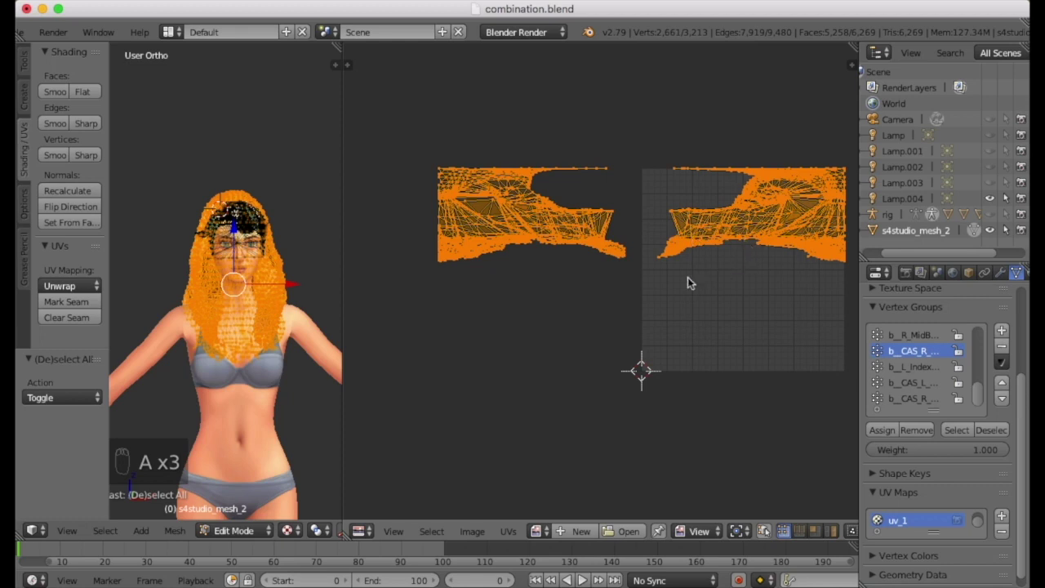
{"action": "key", "text": "s"}
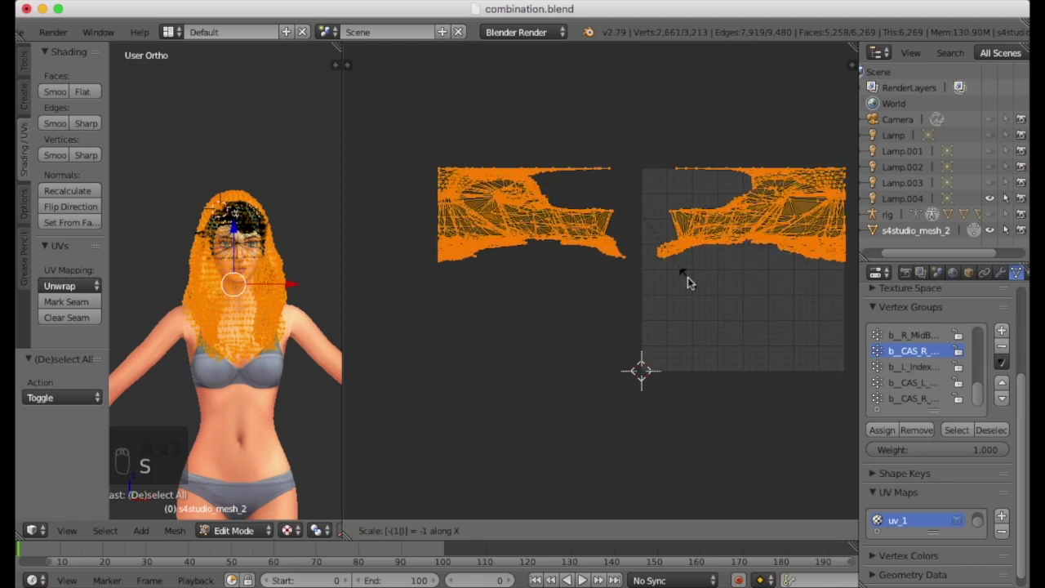
{"action": "left_click", "coordinate": [688, 280]}
Step: Deselect the uv_1 coordinates and compare the long hair's uv_0 and uv_1 layouts, ending on uv_1
{"action": "key", "text": "a"}
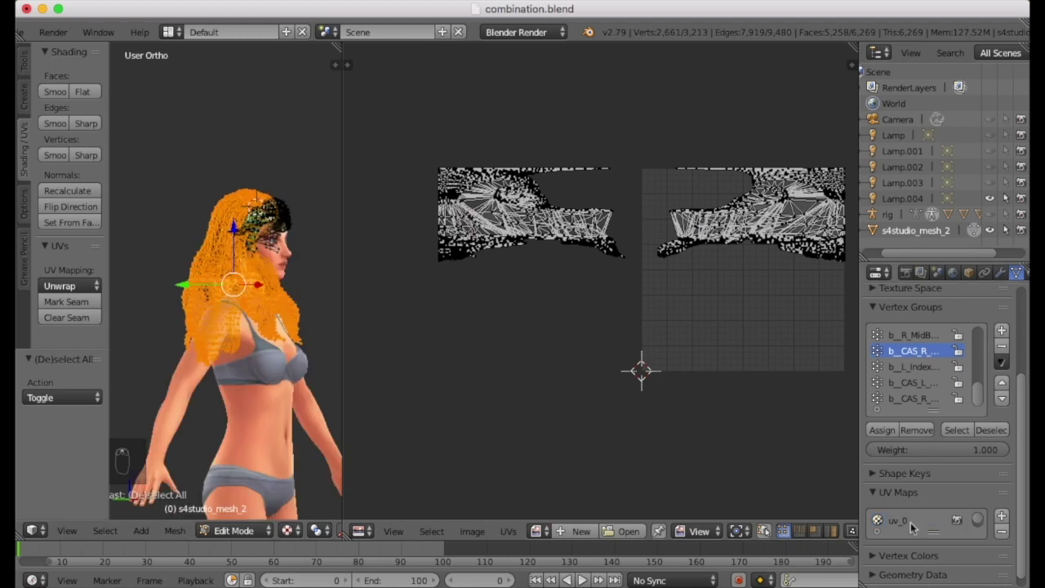
{"action": "left_click", "coordinate": [910, 523]}
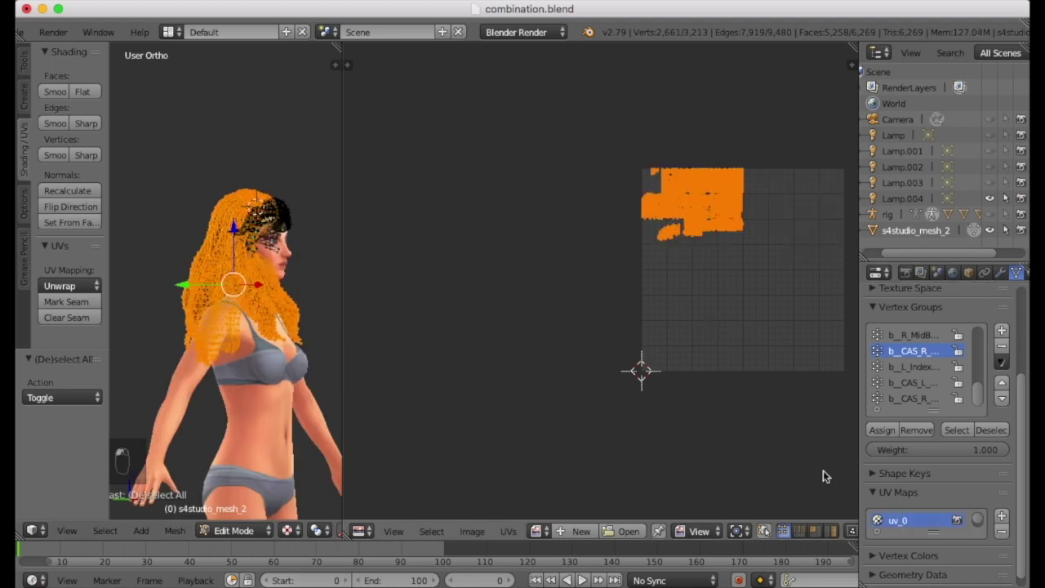
{"action": "left_click", "coordinate": [909, 527]}
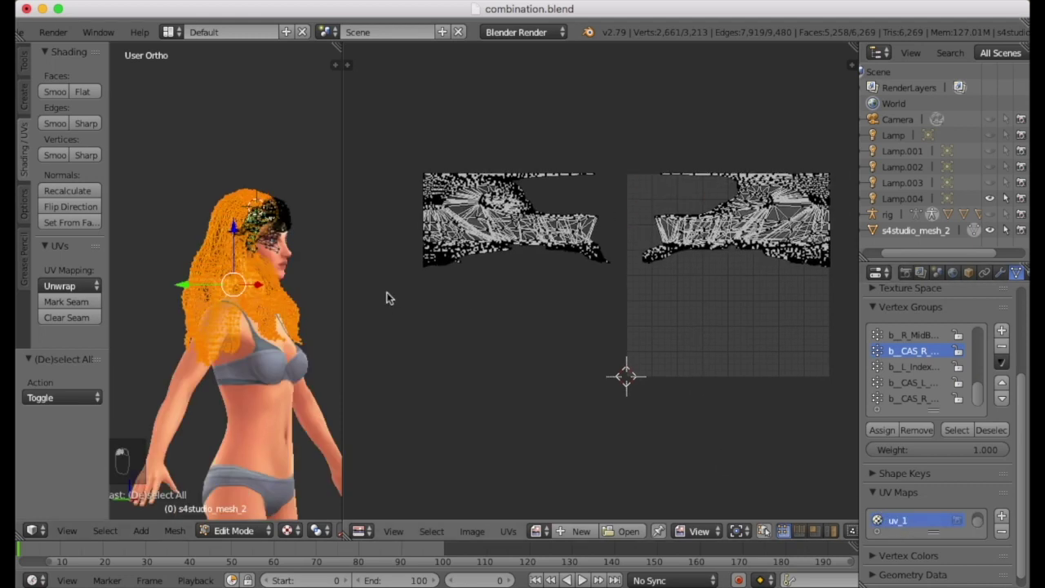
Step: Switch the hair mesh to Vertex Paint mode with Solid shading and inspect its vertex colours
{"action": "left_click", "coordinate": [222, 532]}
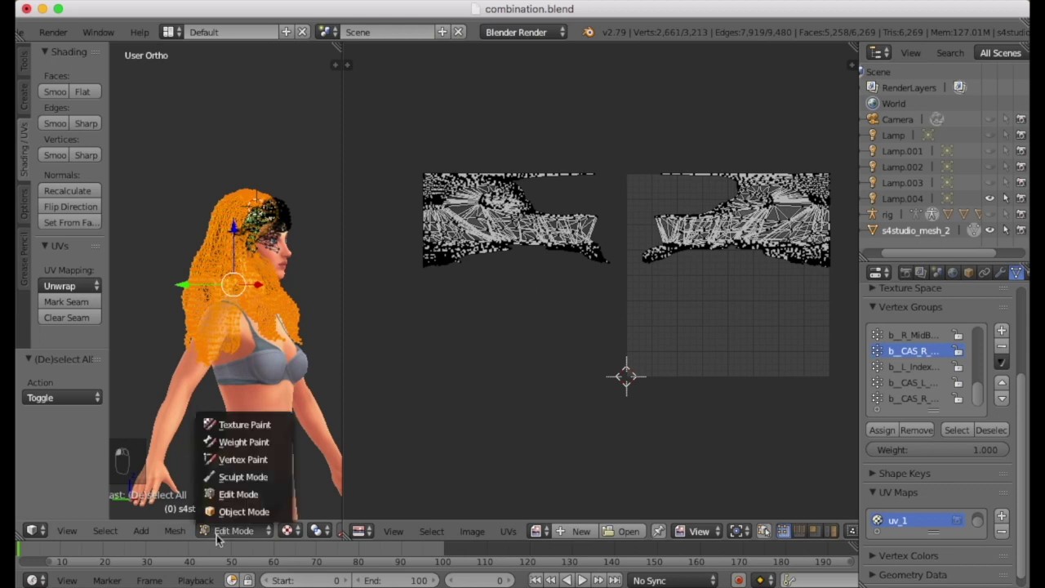
{"action": "left_click", "coordinate": [258, 468]}
{"action": "mouse_move", "coordinate": [269, 441]}
{"action": "middle_mouse_down"}
{"action": "mouse_move", "coordinate": [293, 395]}
{"action": "mouse_move", "coordinate": [223, 391]}
{"action": "mouse_move", "coordinate": [217, 455]}
{"action": "middle_mouse_up"}
{"action": "left_click", "coordinate": [264, 531]}
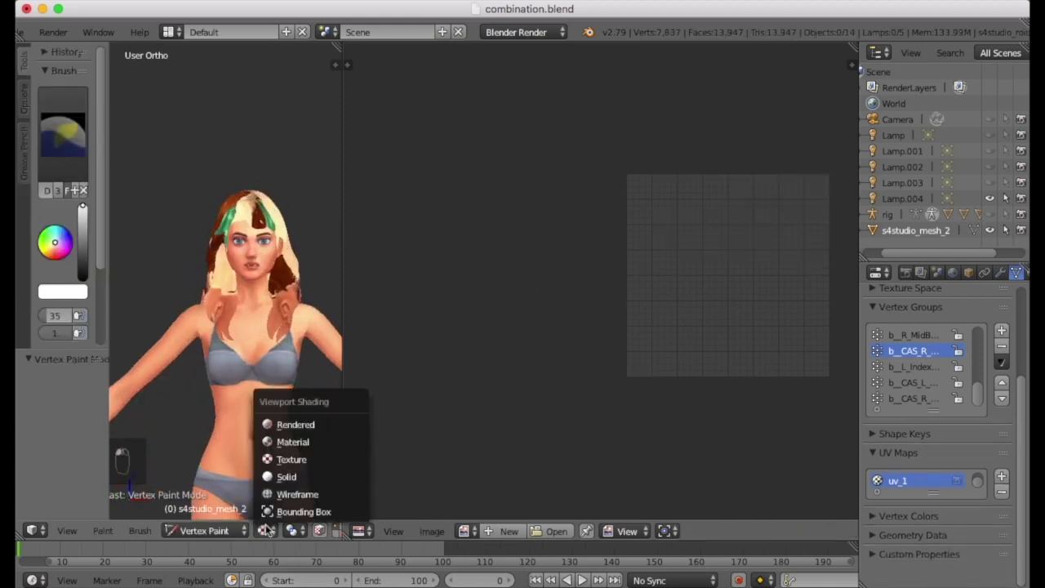
{"action": "left_click", "coordinate": [294, 475]}
{"action": "scroll", "coordinate": [236, 231], "scroll_direction": "up", "scroll_amount": 5}
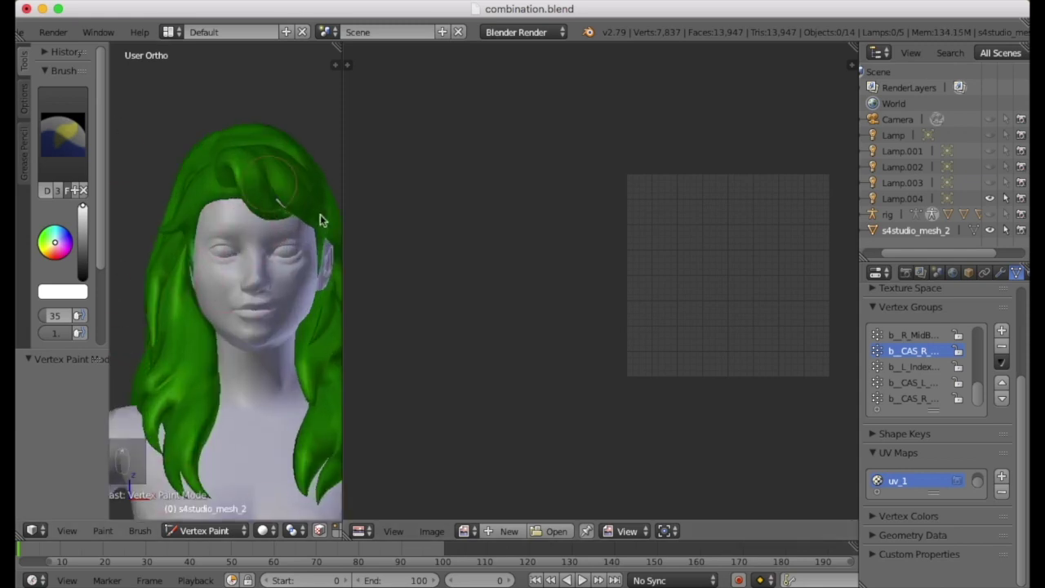
{"action": "scroll", "coordinate": [260, 330], "scroll_direction": "down", "scroll_amount": 4}
{"action": "middle_click_drag", "start_coordinate": [340, 386], "coordinate": [298, 380]}
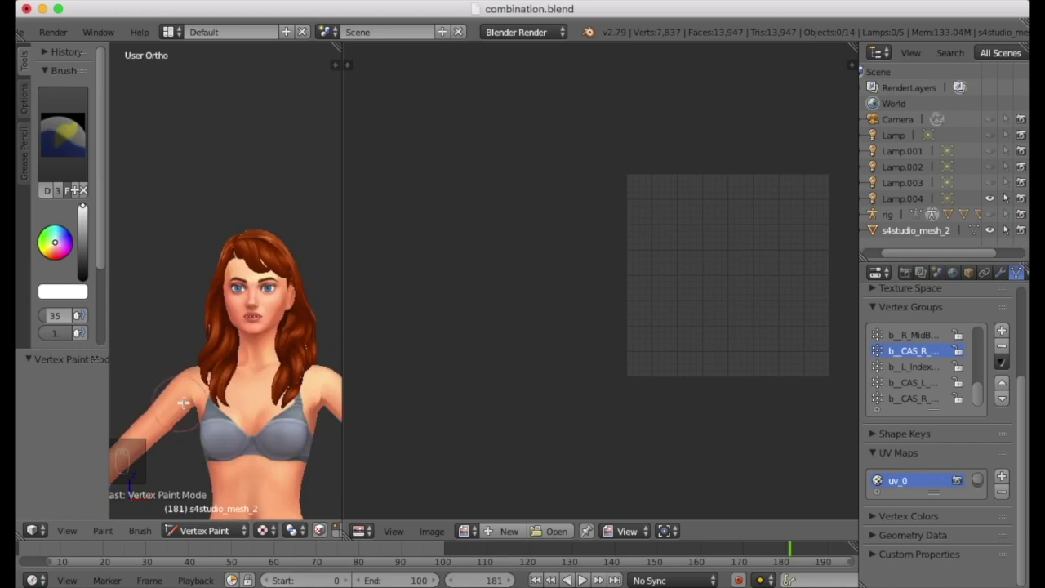
Step: Return the hair mesh to Edit Mode and select all of its geometry to show the complete uv_0 layout
{"action": "key", "text": "Tab"}
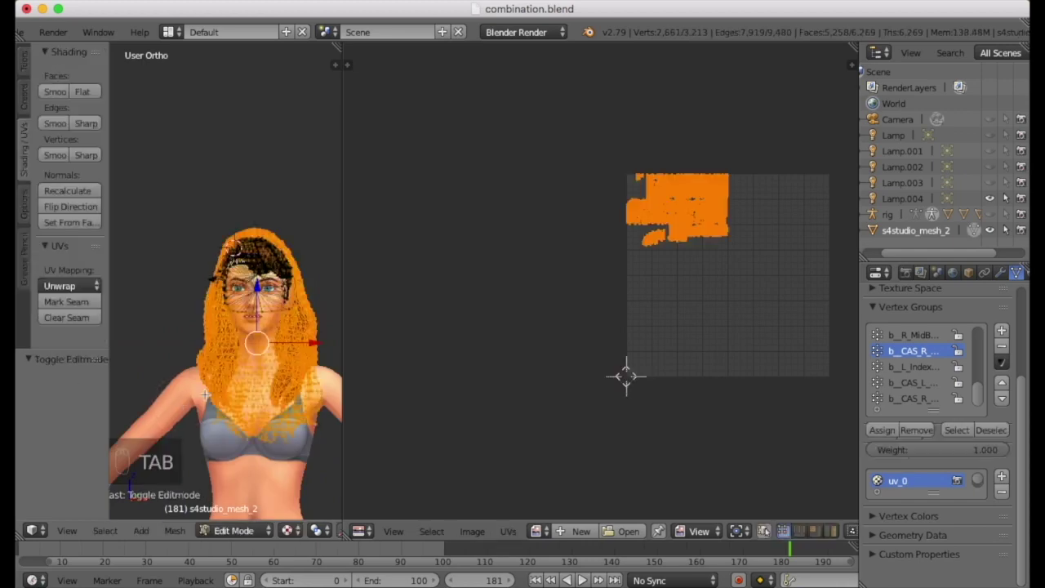
{"action": "key", "text": "a"}
{"action": "key", "text": "a"}
{"action": "key", "text": "a"}
{"action": "key", "text": "a"}
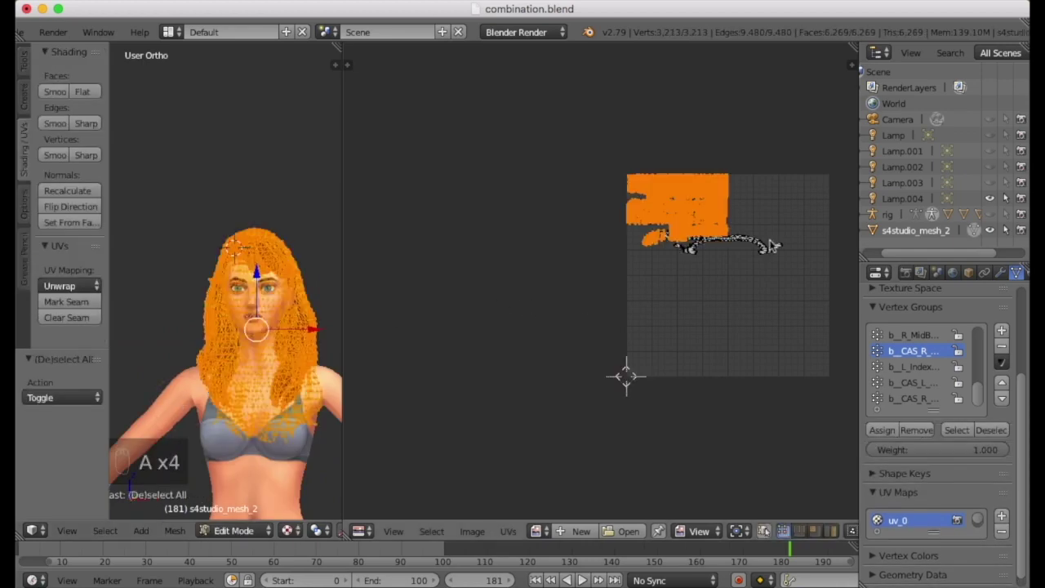
Step: Examine the lower uv_0 islands and the hairline strip for overlaps between the bangs and the long hair
{"action": "scroll", "coordinate": [769, 241], "scroll_direction": "up", "scroll_amount": 10}
{"action": "scroll", "coordinate": [586, 280], "scroll_direction": "down", "scroll_amount": 2}
{"action": "middle_click_drag", "start_coordinate": [623, 279], "coordinate": [759, 327]}
{"action": "scroll", "coordinate": [450, 289], "scroll_direction": "up", "scroll_amount": 3}
{"action": "middle_click_drag", "start_coordinate": [443, 325], "coordinate": [598, 318]}
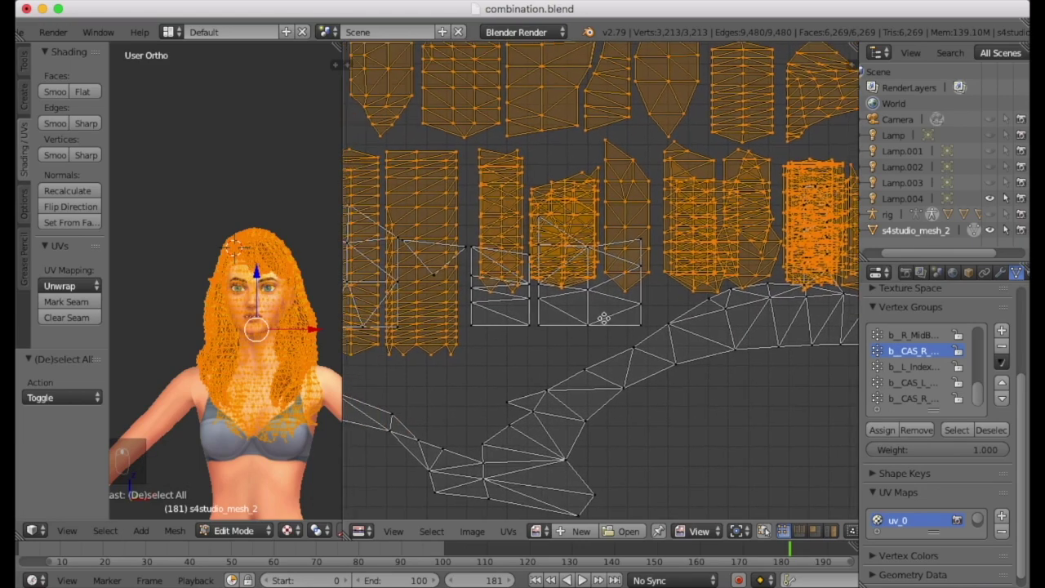
{"action": "scroll", "coordinate": [563, 342], "scroll_direction": "down", "scroll_amount": 2}
{"action": "scroll", "coordinate": [478, 347], "scroll_direction": "down", "scroll_amount": 2}
{"action": "scroll", "coordinate": [458, 330], "scroll_direction": "down", "scroll_amount": 2}
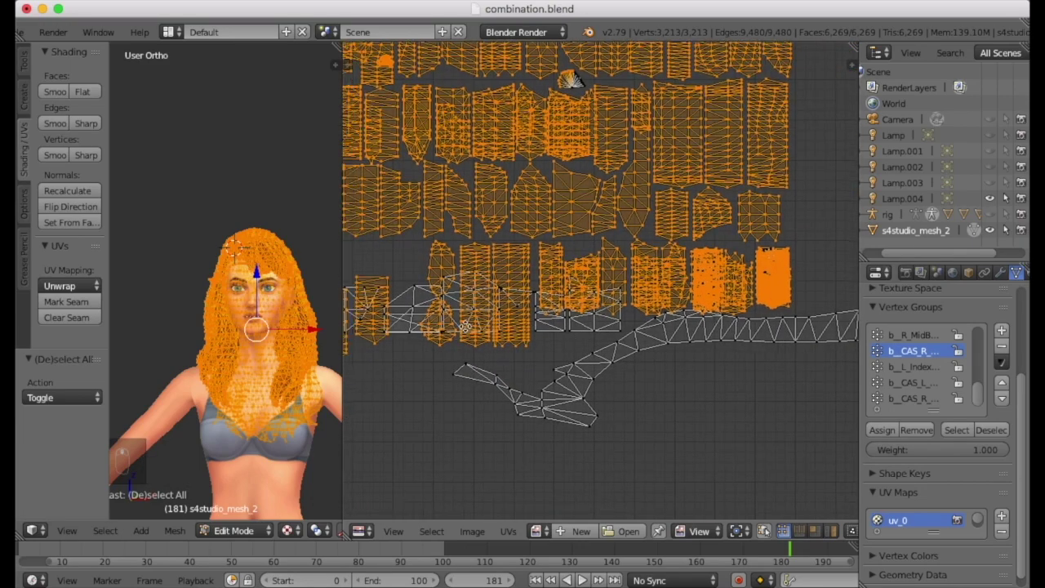
{"action": "scroll", "coordinate": [683, 188], "scroll_direction": "down", "scroll_amount": 1}
{"action": "scroll", "coordinate": [694, 314], "scroll_direction": "down", "scroll_amount": 1}
Step: Isolate the linked bangs geometry in the right side view and examine its uv_0 islands
{"action": "key", "text": "a"}
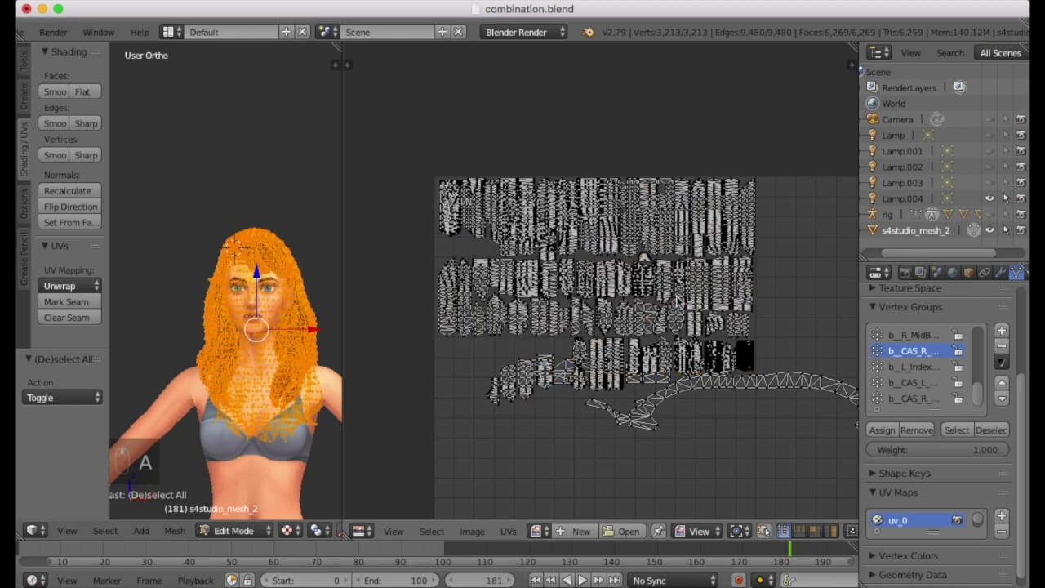
{"action": "key", "text": "a"}
{"action": "key", "text": "a"}
{"action": "key", "text": "a"}
{"action": "middle_click_drag", "start_coordinate": [278, 282], "coordinate": [170, 309]}
{"action": "middle_click_drag", "start_coordinate": [265, 287], "coordinate": [261, 291]}
{"action": "key", "text": "KP_3"}
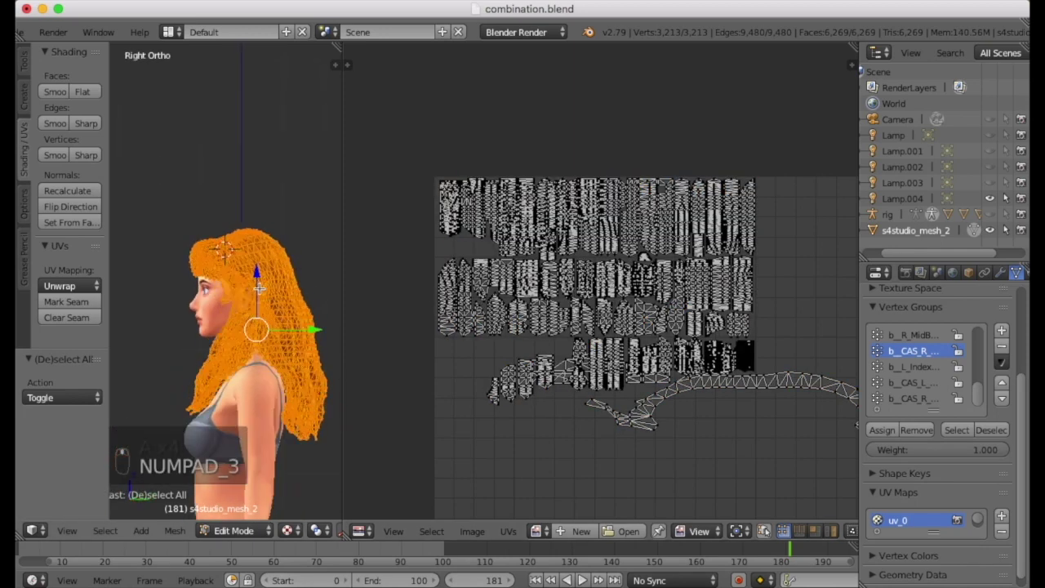
{"action": "key", "text": "a"}
{"action": "key", "text": "a"}
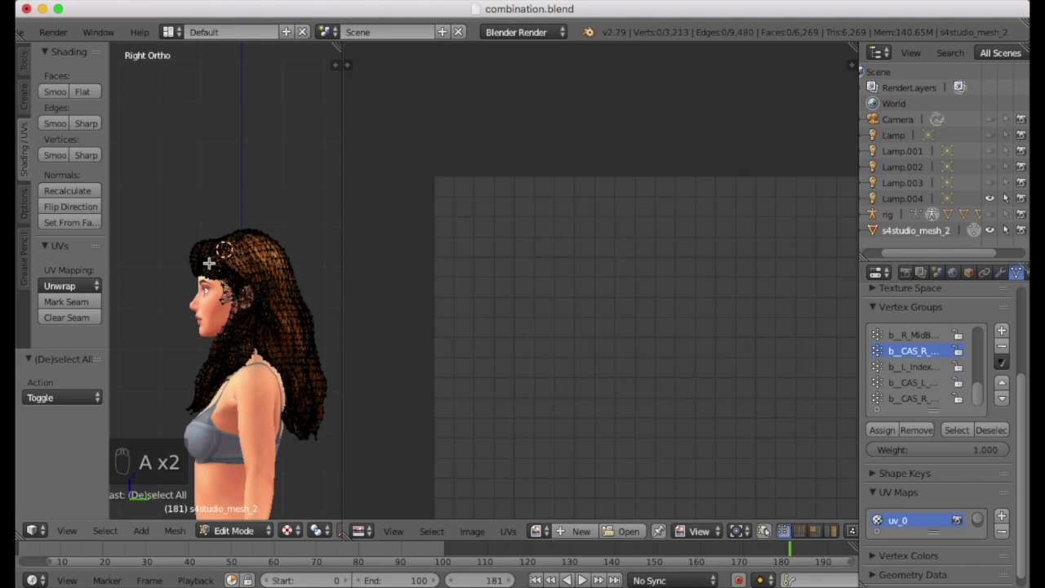
{"action": "key", "text": "l"}
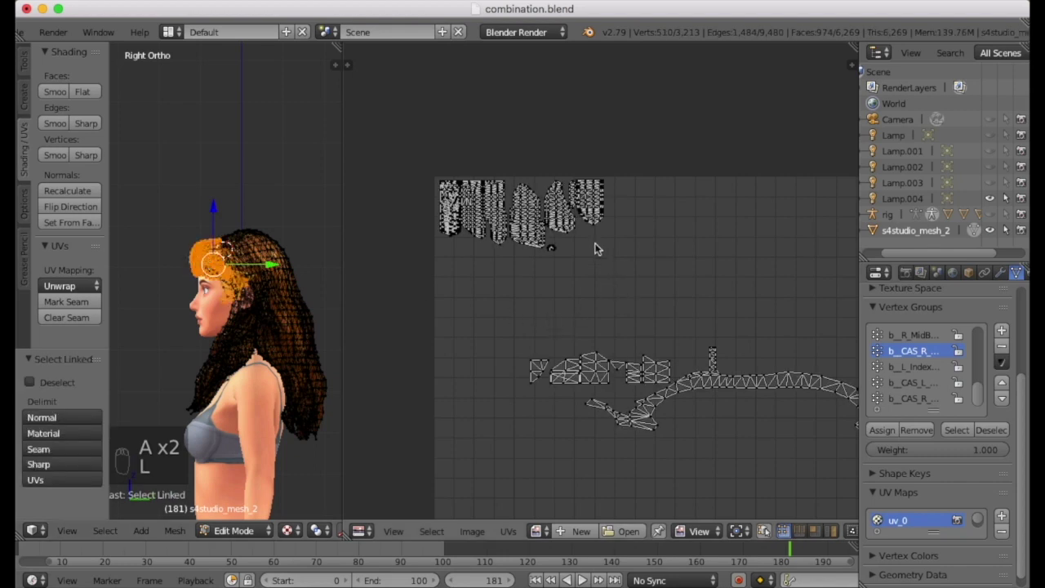
{"action": "scroll", "coordinate": [637, 373], "scroll_direction": "down", "scroll_amount": 4}
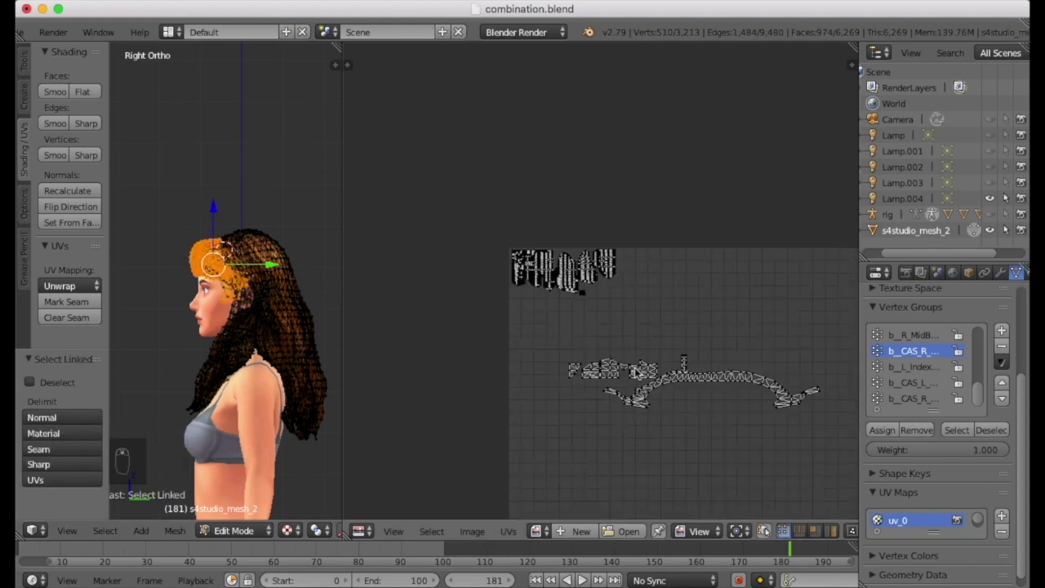
{"action": "scroll", "coordinate": [640, 372], "scroll_direction": "up", "scroll_amount": 8}
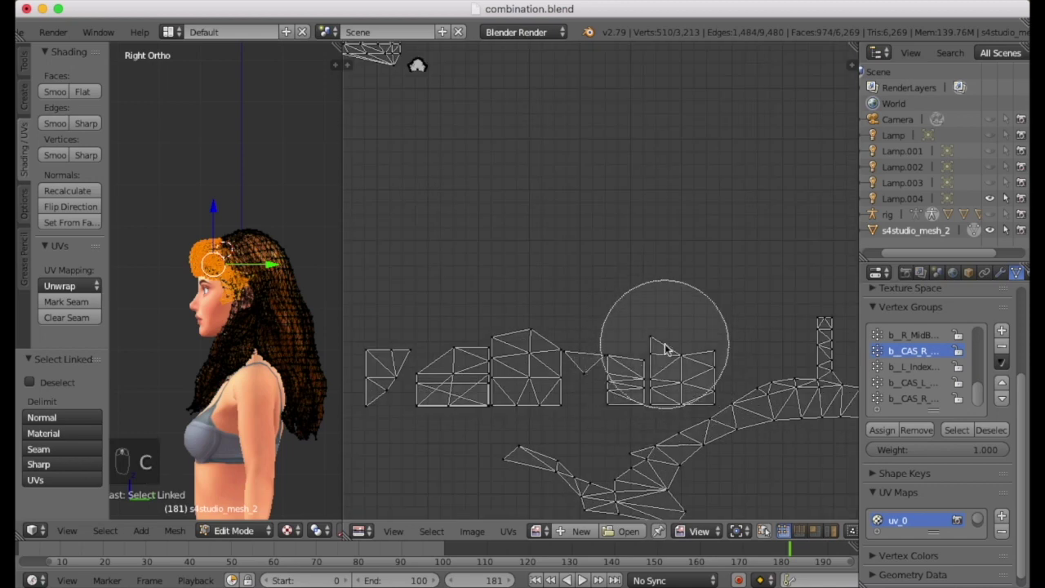
Step: Undo the last selection change and select the entire hair mesh
{"action": "key", "text": "super+z"}
{"action": "key", "text": "a"}
{"action": "key", "text": "a"}
{"action": "key", "text": "a"}
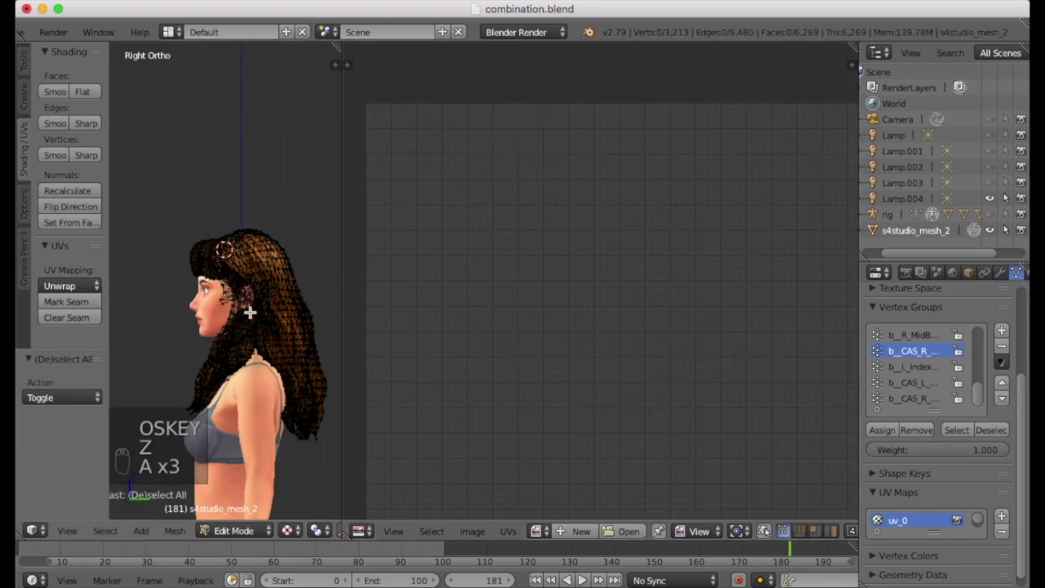
{"action": "key", "text": "a"}
Step: Display uv map guide.png behind the hair's uv_0 layout in the UV editor
{"action": "scroll", "coordinate": [724, 408], "scroll_direction": "down", "scroll_amount": 5}
{"action": "middle_click_drag", "start_coordinate": [724, 408], "coordinate": [636, 319]}
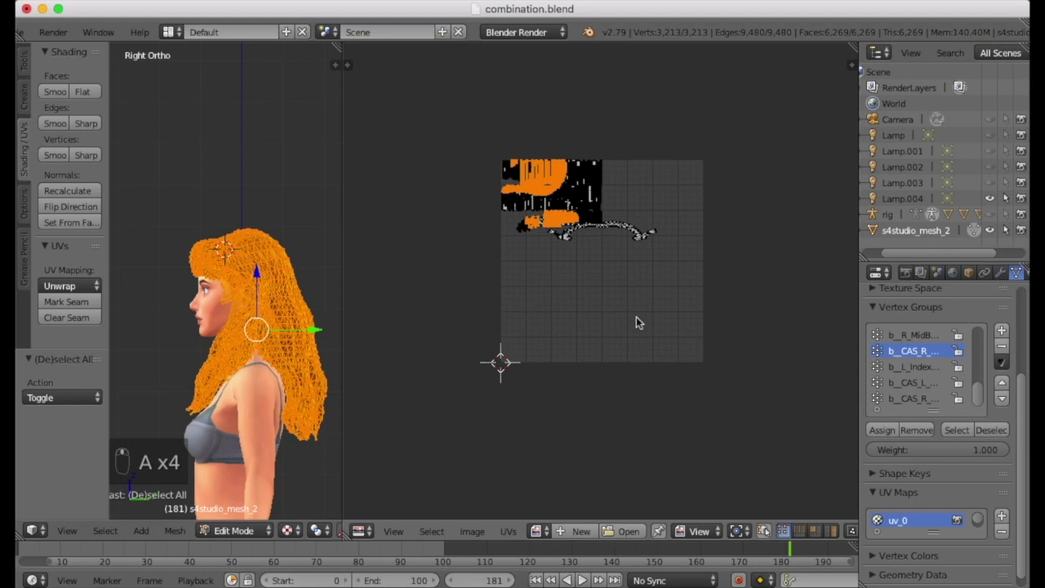
{"action": "scroll", "coordinate": [636, 319], "scroll_direction": "up", "scroll_amount": 2}
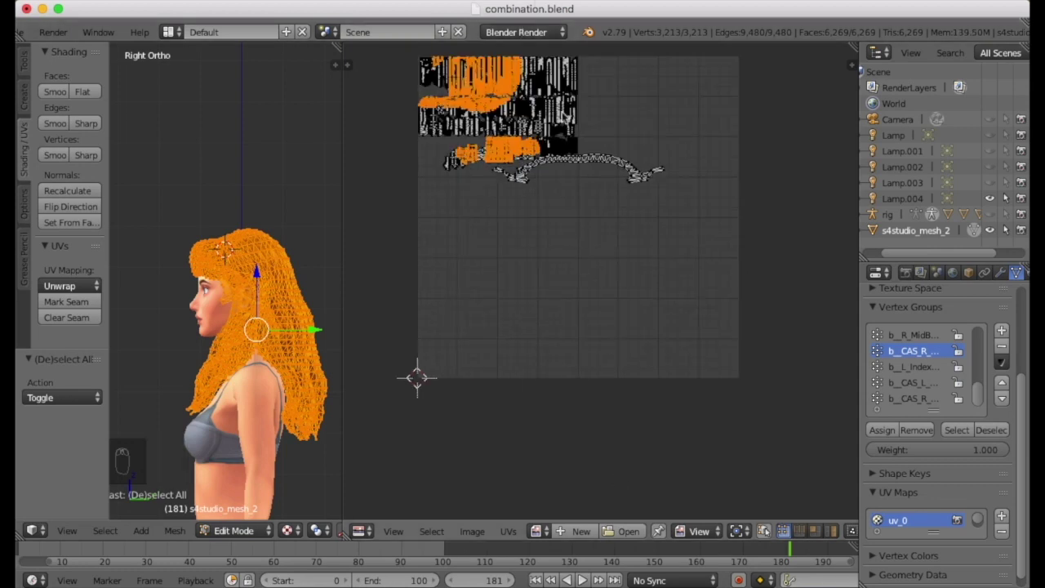
{"action": "left_click", "coordinate": [626, 531]}
{"action": "key", "text": "Escape"}
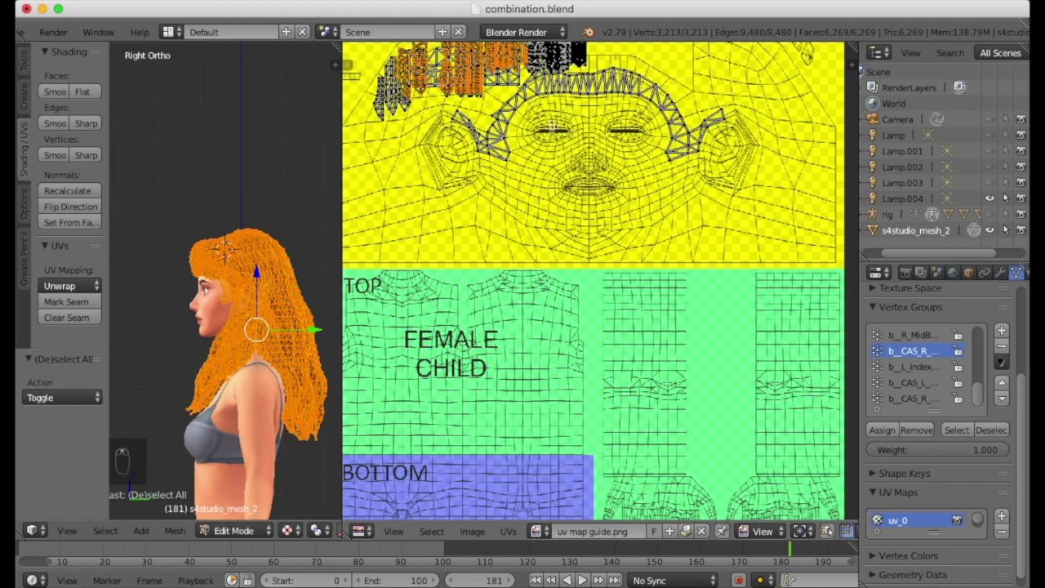
Step: Select all of the hair's uv_0 coordinates over the guide and open the UV layout export
{"action": "scroll", "coordinate": [553, 130], "scroll_direction": "down", "scroll_amount": 4}
{"action": "key", "text": "a"}
{"action": "key", "text": "a"}
{"action": "key", "text": "a"}
{"action": "key", "text": "a"}
{"action": "key", "text": "a"}
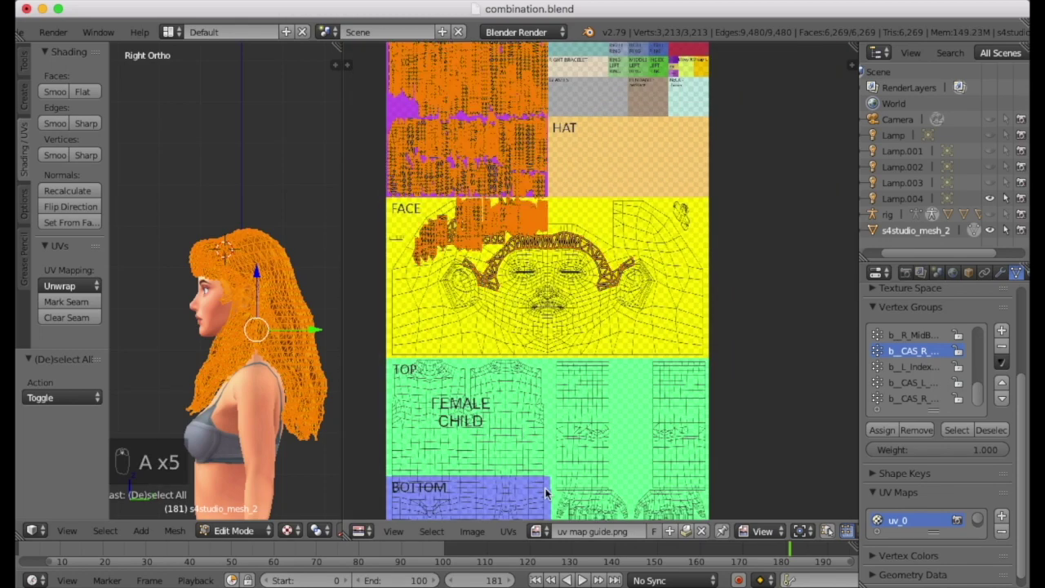
{"action": "left_click", "coordinate": [507, 531]}
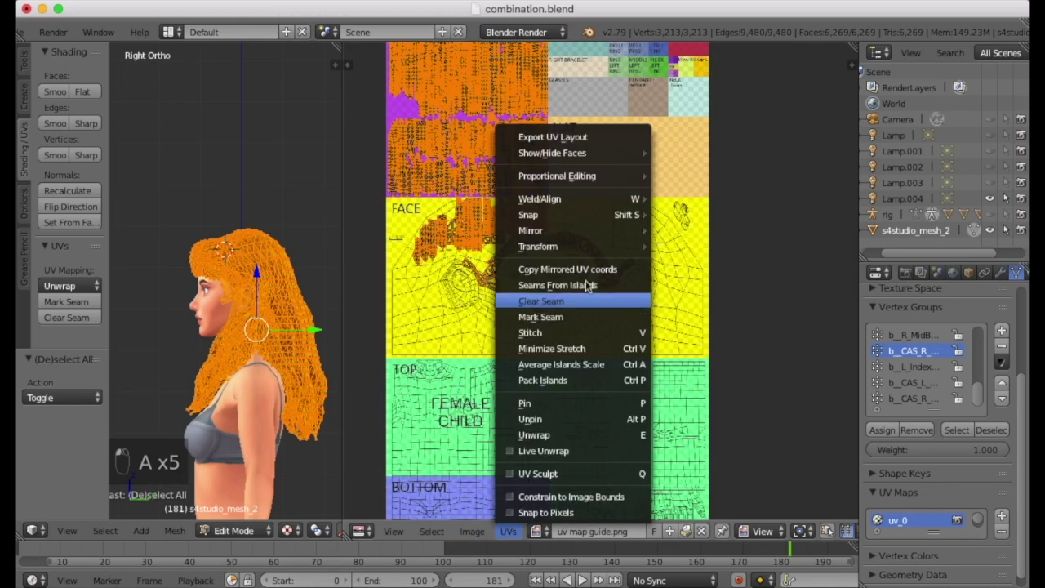
{"action": "left_click", "coordinate": [569, 138]}
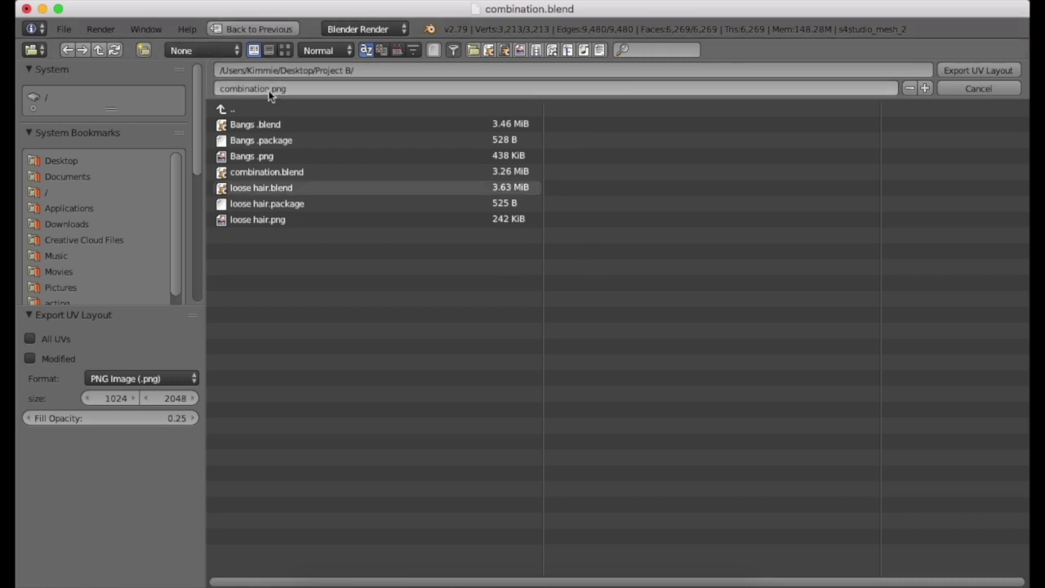
Step: Deselect the whole hair mesh and select only the linked bangs geometry
{"action": "key", "text": "a"}
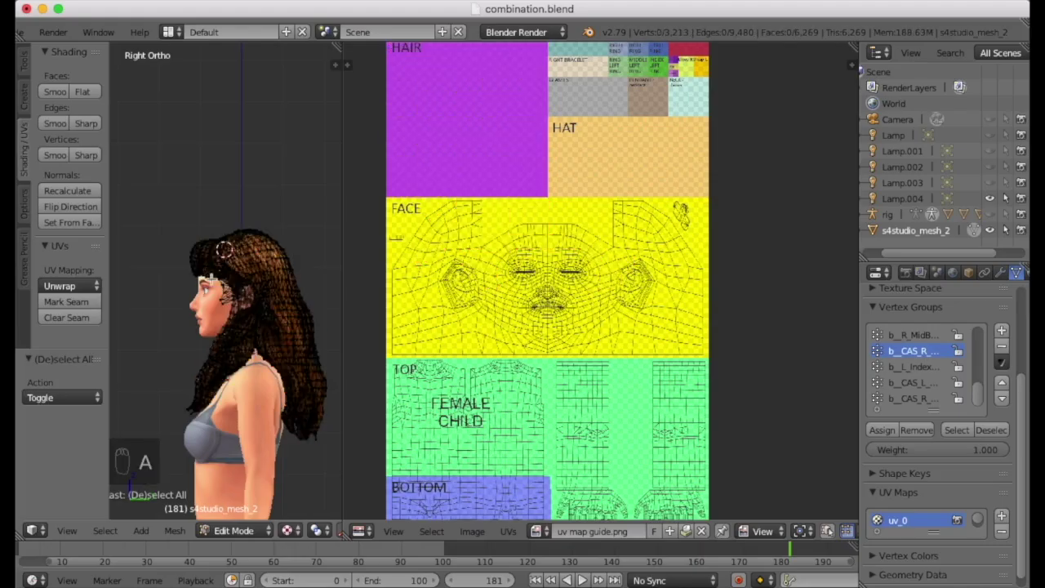
{"action": "scroll", "coordinate": [210, 272], "scroll_direction": "up", "scroll_amount": 4}
{"action": "key", "text": "l"}
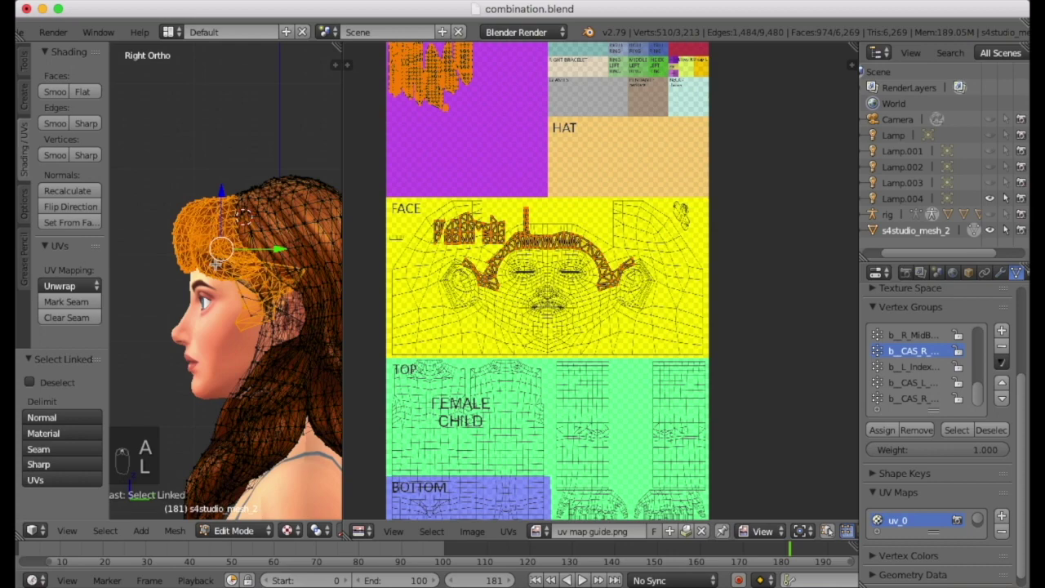
Step: Remove the hairline strip over the guide's face area from the UV selection with Circle Select, keeping the other bangs islands selected
{"action": "scroll", "coordinate": [538, 238], "scroll_direction": "up", "scroll_amount": 5}
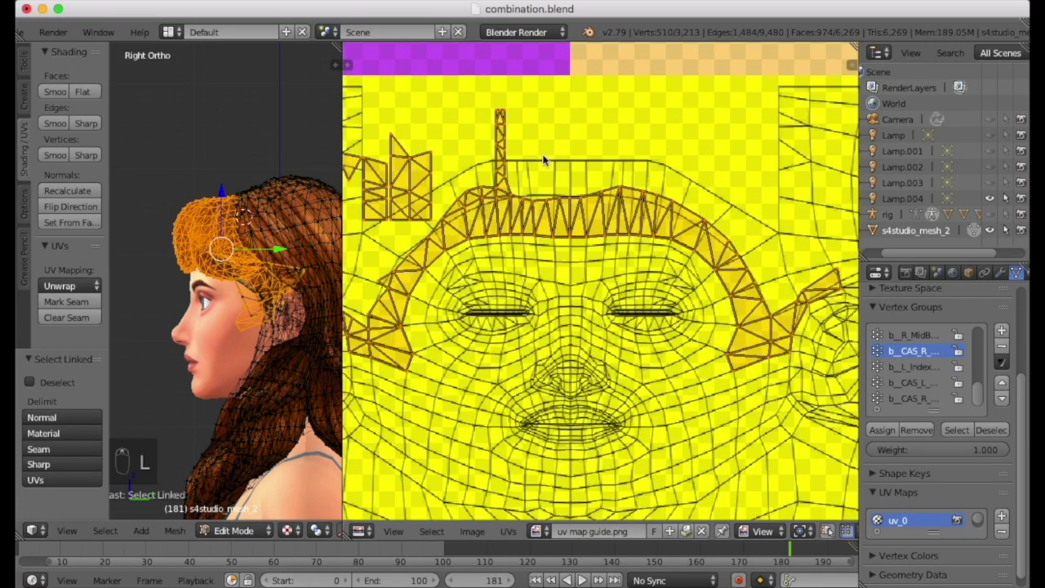
{"action": "scroll", "coordinate": [543, 160], "scroll_direction": "down", "scroll_amount": 3}
{"action": "key", "text": "c"}
{"action": "mouse_move", "coordinate": [505, 328]}
{"action": "middle_mouse_down"}
{"action": "mouse_move", "coordinate": [496, 343]}
{"action": "mouse_move", "coordinate": [608, 310]}
{"action": "mouse_move", "coordinate": [657, 256]}
{"action": "mouse_move", "coordinate": [626, 207]}
{"action": "middle_mouse_up"}
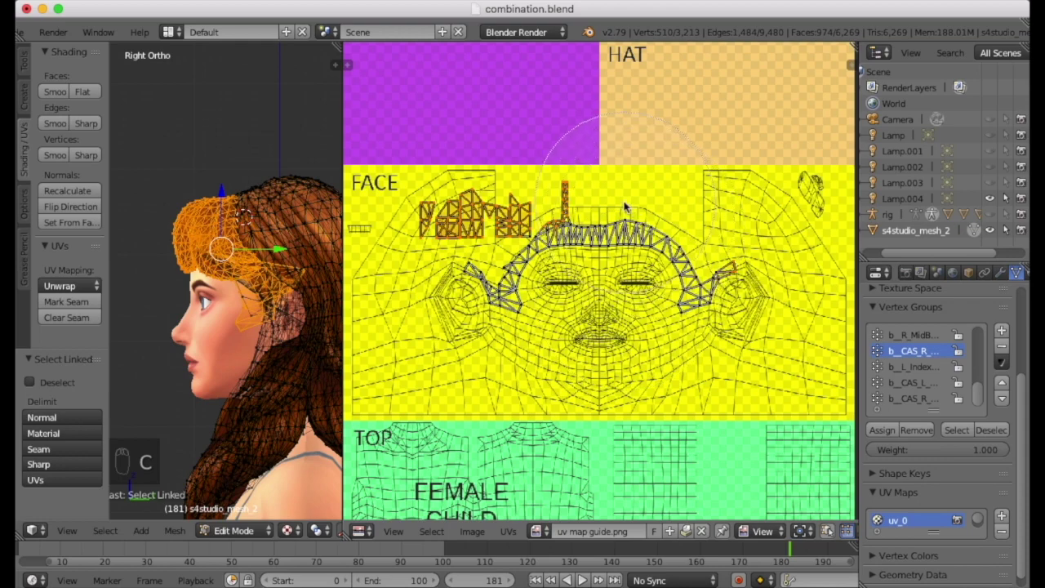
{"action": "key", "text": "Escape"}
{"action": "scroll", "coordinate": [509, 233], "scroll_direction": "up", "scroll_amount": 3}
{"action": "right_click", "coordinate": [548, 244]}
Step: Scale the selected bangs UV islands to 0.5 along the X axis
{"action": "scroll", "coordinate": [560, 253], "scroll_direction": "down", "scroll_amount": 5}
{"action": "scroll", "coordinate": [571, 228], "scroll_direction": "up", "scroll_amount": 4}
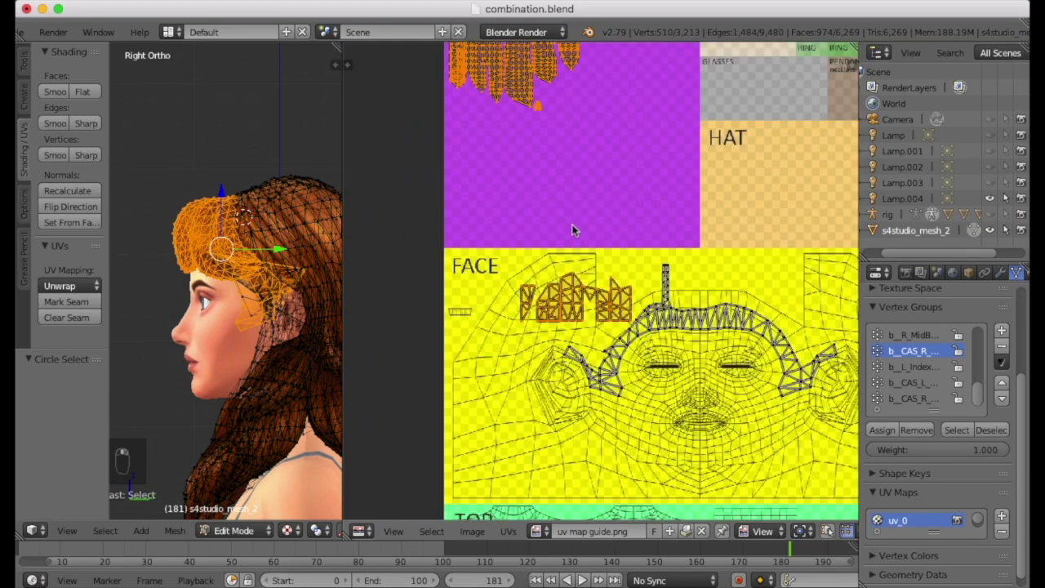
{"action": "scroll", "coordinate": [577, 305], "scroll_direction": "down", "scroll_amount": 2}
{"action": "key", "text": "s"}
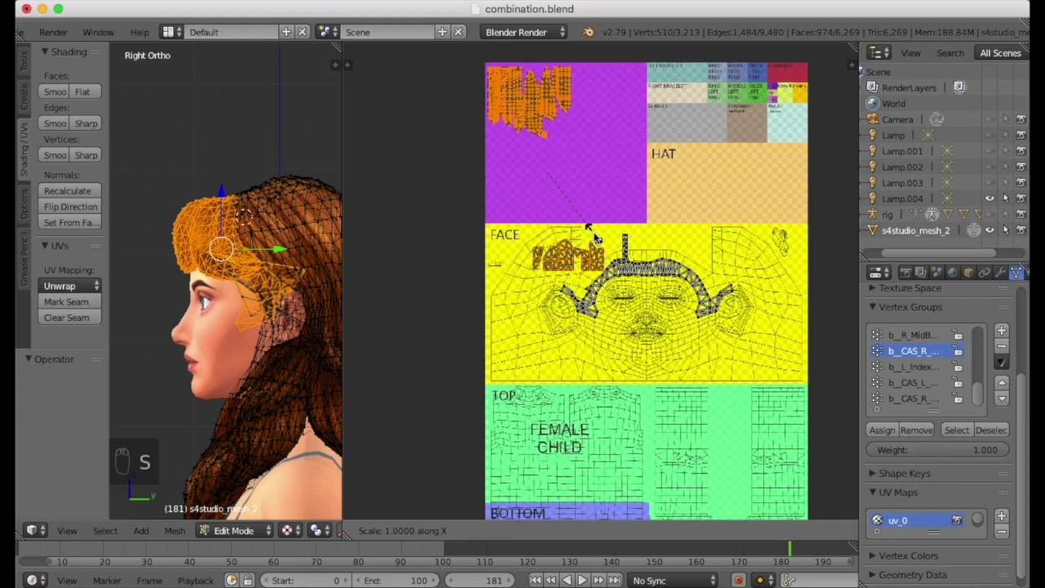
{"action": "type", "text": ".5"}
{"action": "left_click", "coordinate": [600, 240]}
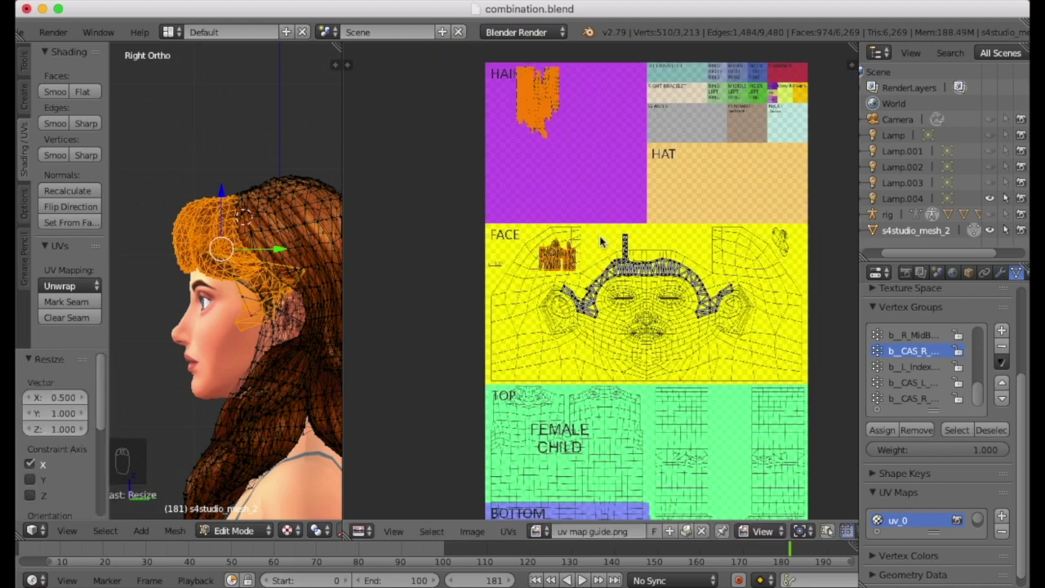
Step: Move the narrowed bangs islands -0.091 along X to the left edge of the guide's hair area
{"action": "scroll", "coordinate": [523, 95], "scroll_direction": "up", "scroll_amount": 2}
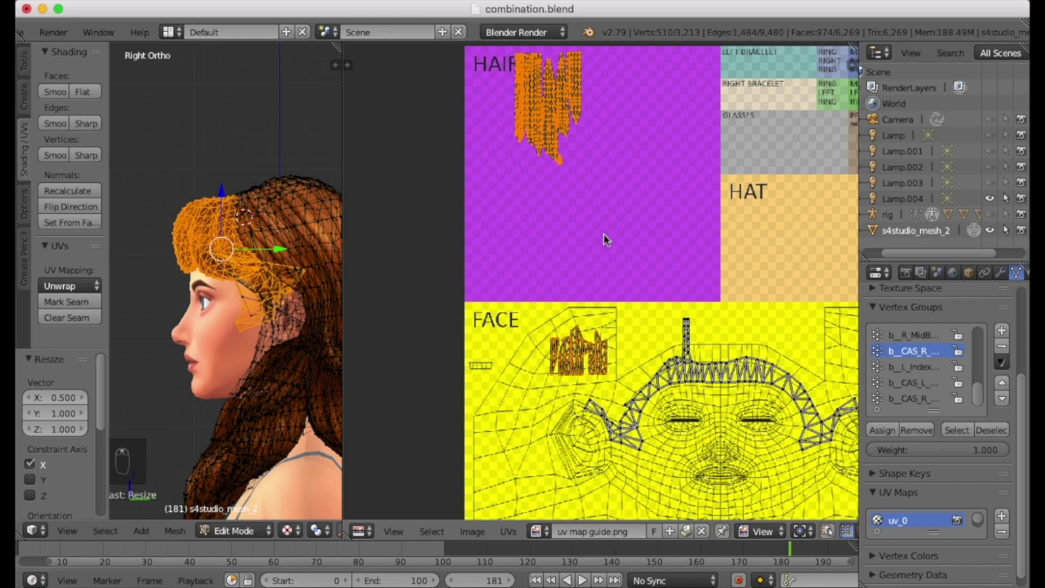
{"action": "key", "text": "g"}
{"action": "key", "text": "x"}
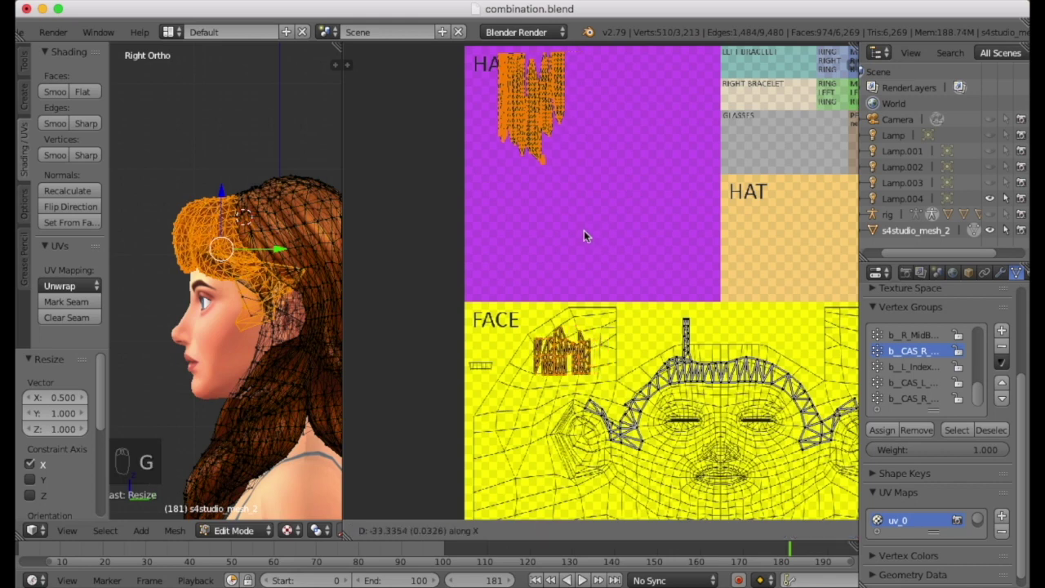
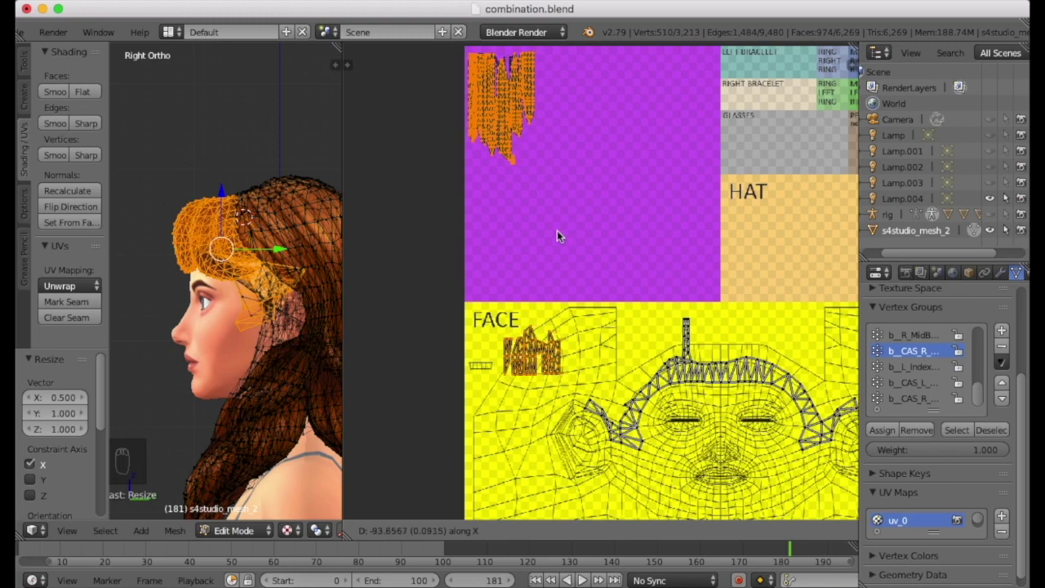
{"action": "left_click", "coordinate": [557, 230]}
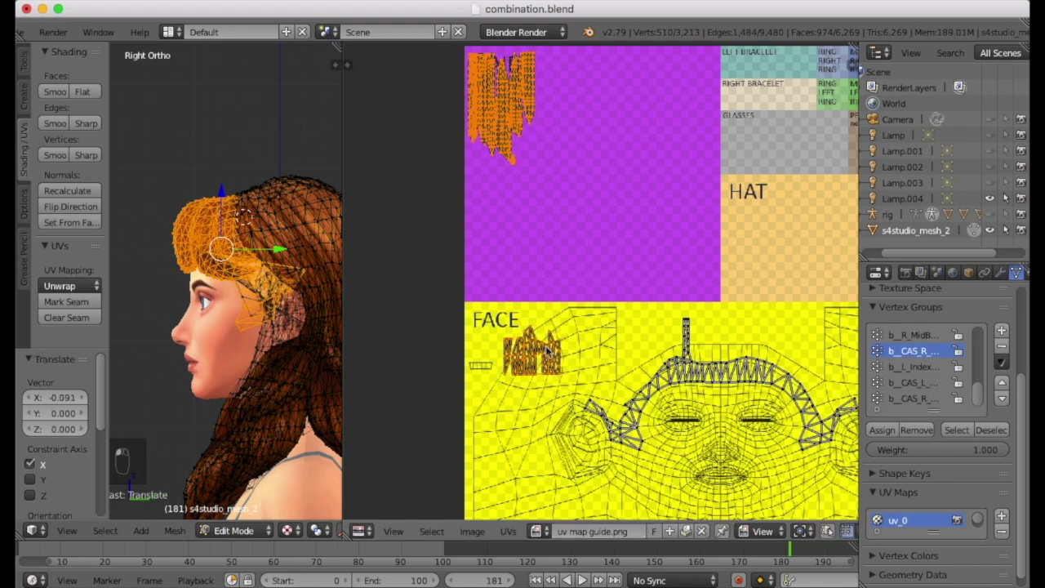
Step: Unlink uv map guide.png so the bangs islands can be checked against the face texture
{"action": "scroll", "coordinate": [546, 349], "scroll_direction": "down", "scroll_amount": 5}
{"action": "scroll", "coordinate": [533, 358], "scroll_direction": "up", "scroll_amount": 5}
{"action": "scroll", "coordinate": [533, 358], "scroll_direction": "up", "scroll_amount": 3}
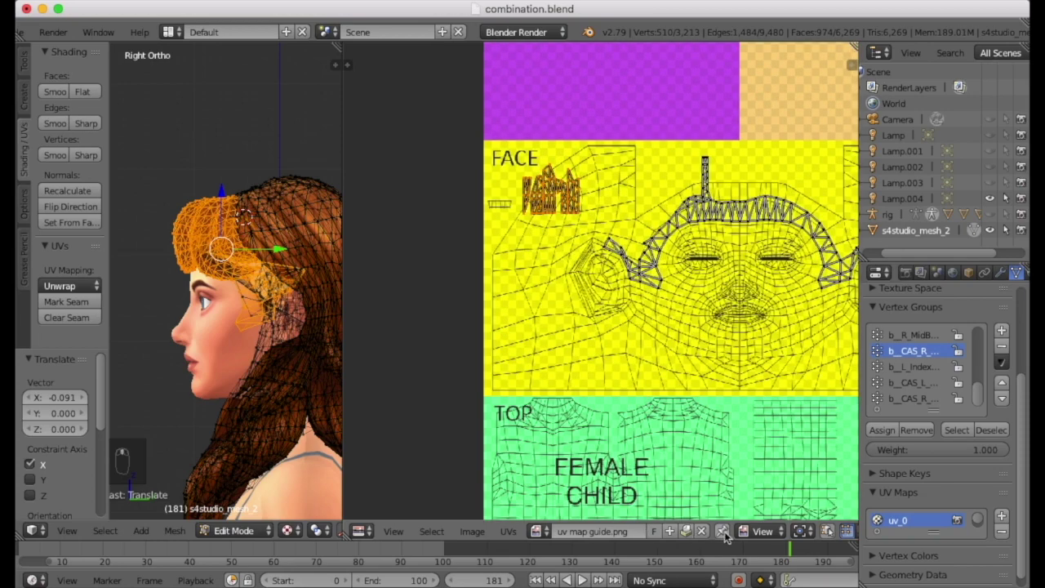
{"action": "left_click", "coordinate": [701, 532]}
{"action": "scroll", "coordinate": [508, 170], "scroll_direction": "up", "scroll_amount": 3}
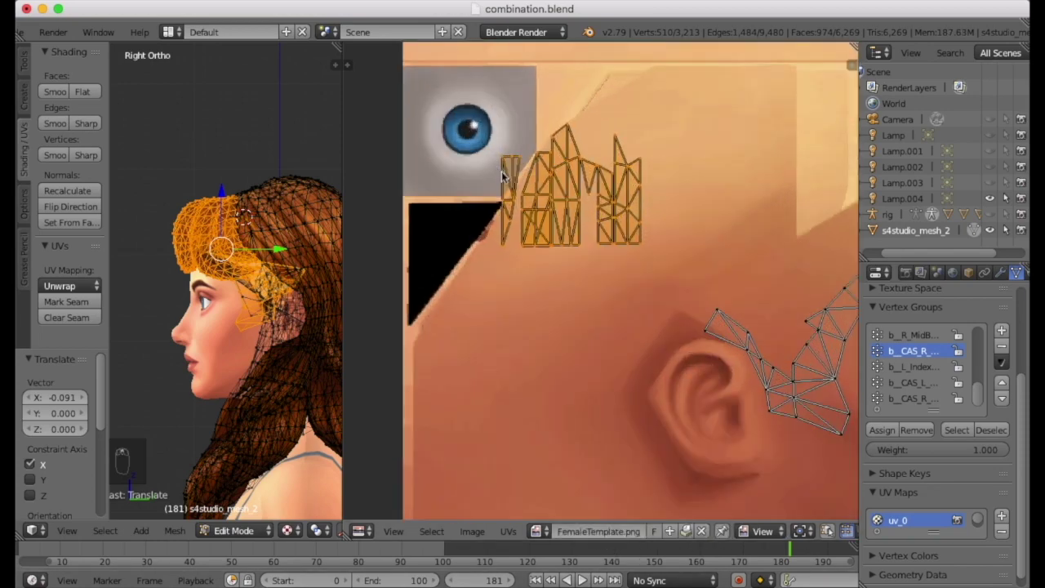
Step: Move the bangs islands 0.027 along X, away from the eye texture on FemaleTemplate.png
{"action": "scroll", "coordinate": [507, 214], "scroll_direction": "down", "scroll_amount": 1}
{"action": "scroll", "coordinate": [508, 213], "scroll_direction": "down", "scroll_amount": 4}
{"action": "middle_click_drag", "start_coordinate": [560, 153], "coordinate": [580, 239]}
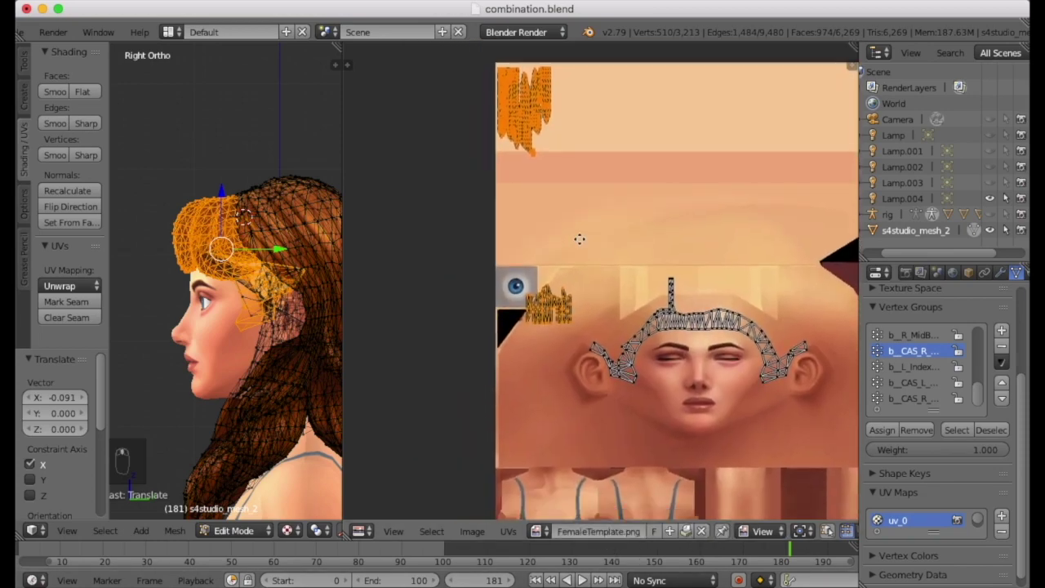
{"action": "key", "text": "g"}
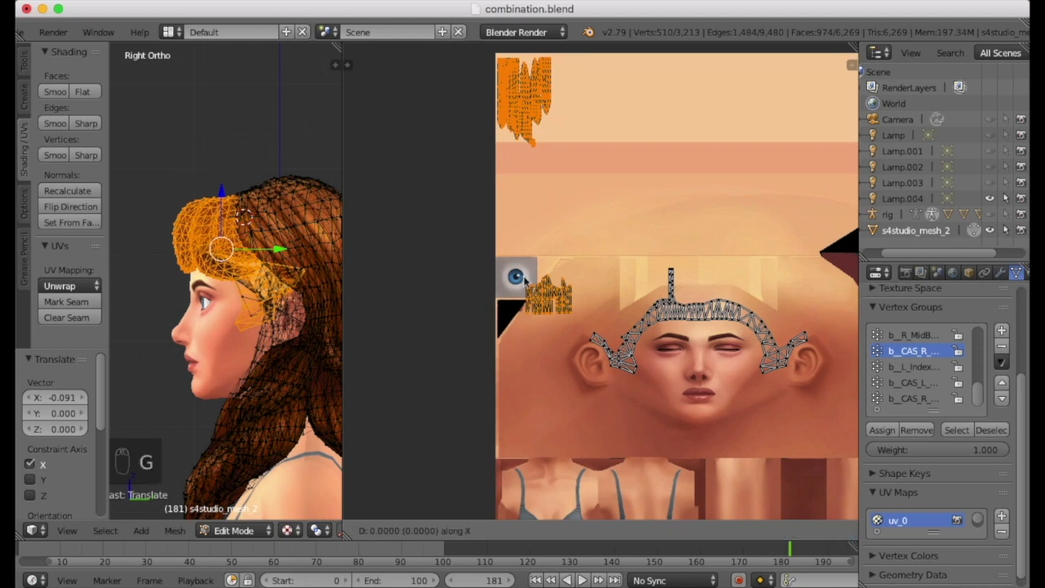
{"action": "left_click", "coordinate": [536, 290]}
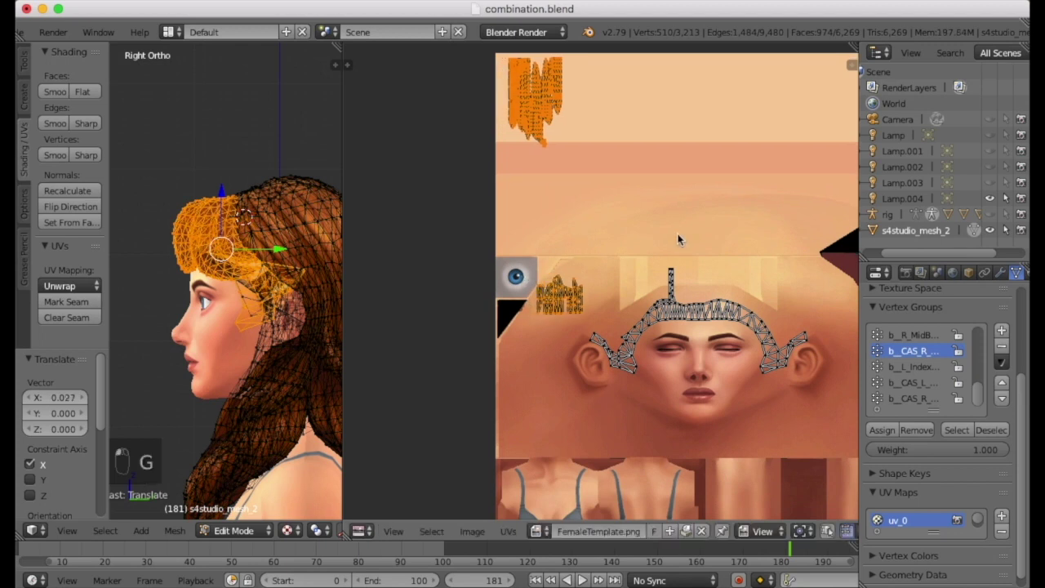
Step: Deselect the bangs and select only the loose hair geometry, with all of its UV islands selected over the guide
{"action": "key", "text": "a"}
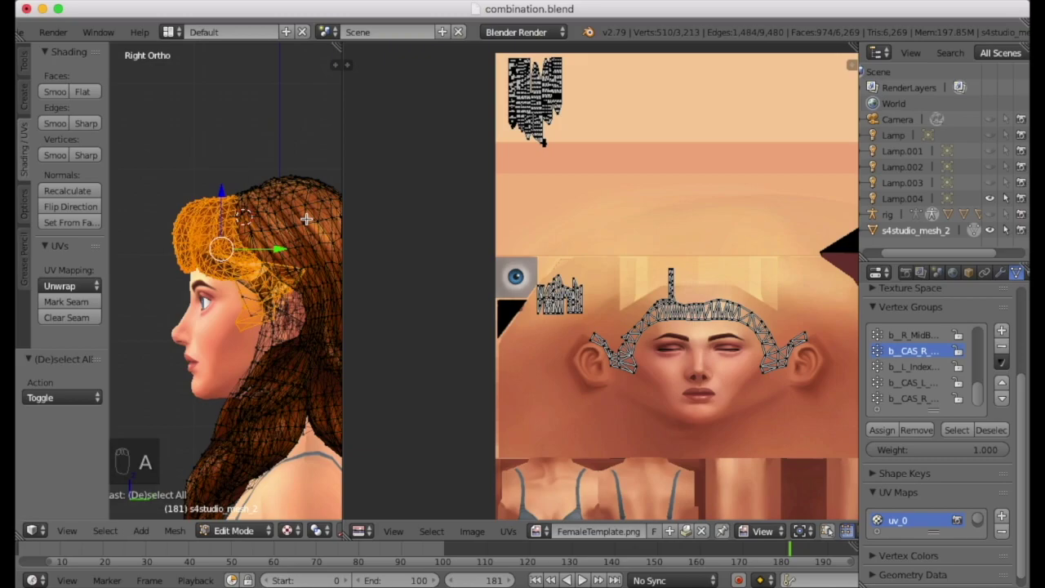
{"action": "key", "text": "a"}
{"action": "key", "text": "a"}
{"action": "key", "text": "a"}
{"action": "key", "text": "a"}
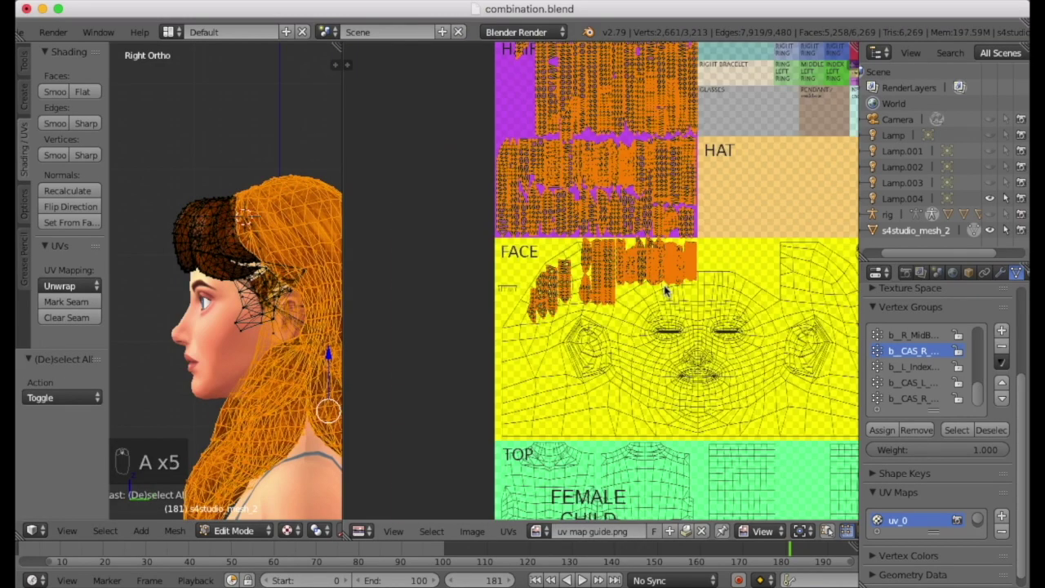
Step: Scale the loose hair's UV islands to 0.5 along the X axis
{"action": "key", "text": "s"}
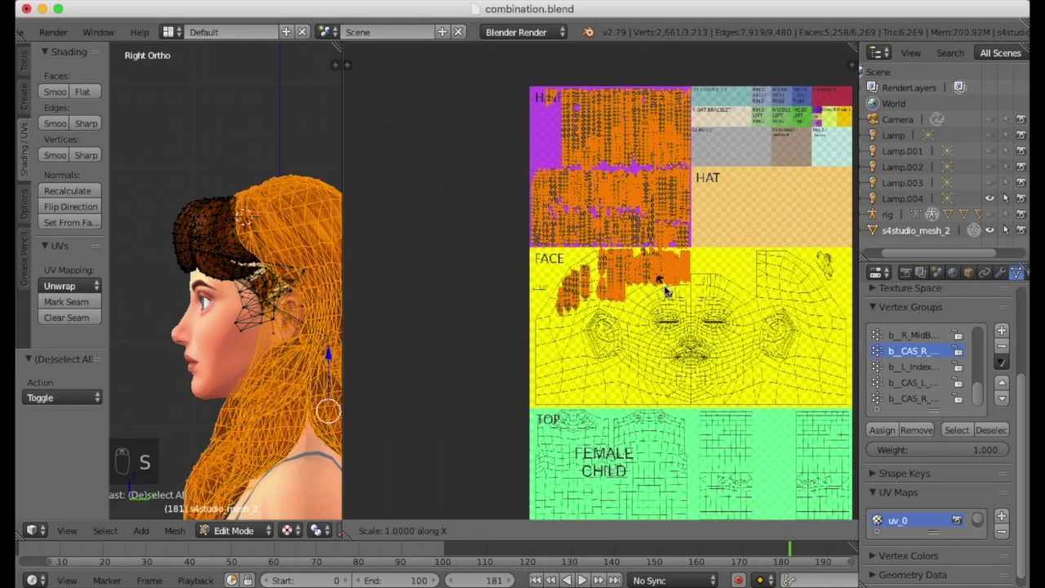
{"action": "type", "text": "5"}
{"action": "left_click", "coordinate": [665, 291]}
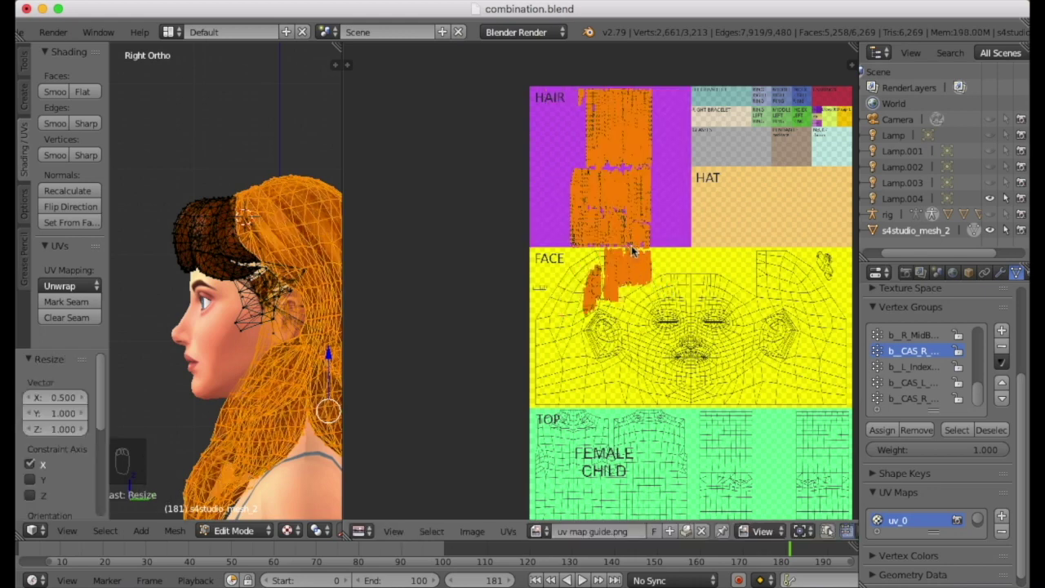
Step: Move the loose hair islands 0.116 along X to the right edge of the guide's hair area
{"action": "key", "text": "g"}
{"action": "key", "text": "x"}
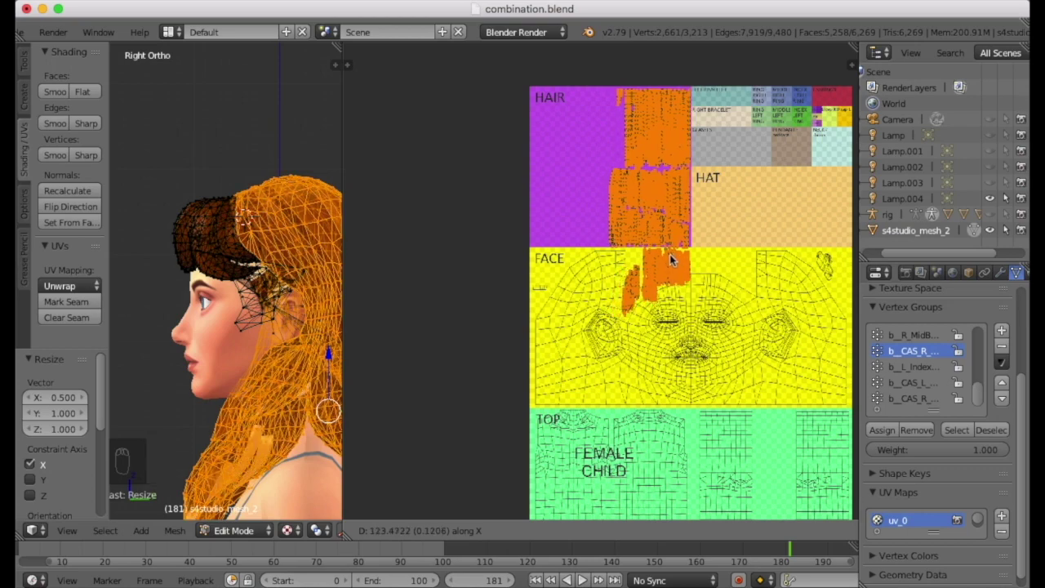
{"action": "left_click", "coordinate": [680, 276]}
{"action": "scroll", "coordinate": [679, 275], "scroll_direction": "up", "scroll_amount": 4}
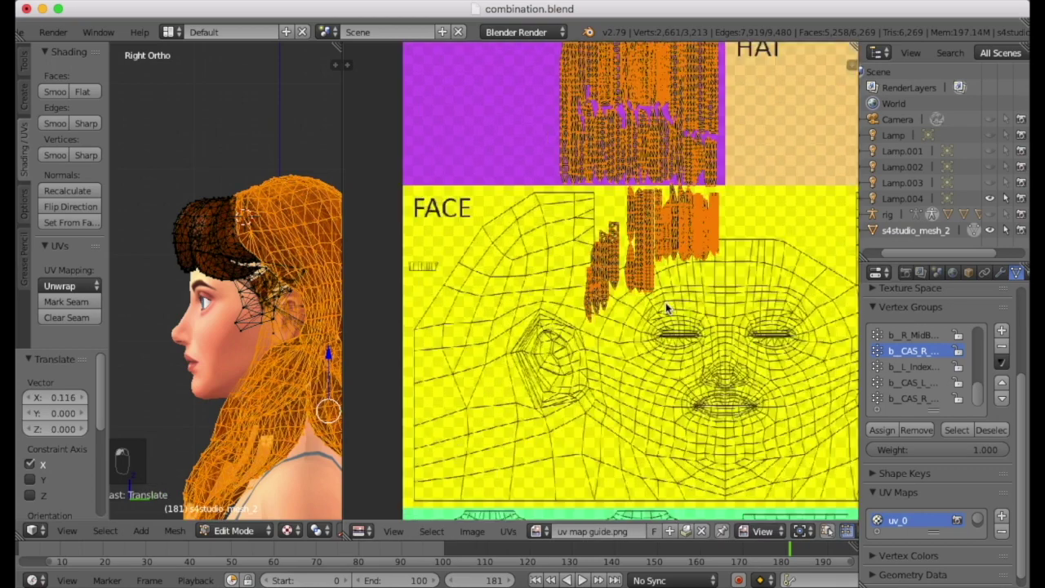
Step: Select the whole hair mesh to display every island, and move the loose hair UV islands -0.074 along X
{"action": "key", "text": "a"}
{"action": "key", "text": "a"}
{"action": "key", "text": "a"}
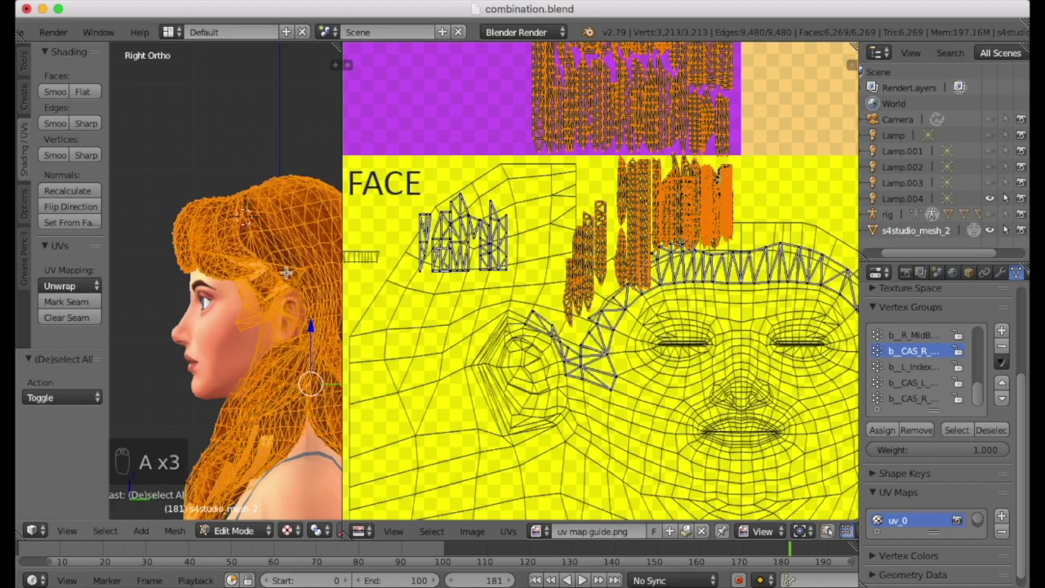
{"action": "scroll", "coordinate": [606, 317], "scroll_direction": "down", "scroll_amount": 5}
{"action": "scroll", "coordinate": [605, 317], "scroll_direction": "up", "scroll_amount": 2}
{"action": "scroll", "coordinate": [622, 277], "scroll_direction": "down", "scroll_amount": 4}
{"action": "scroll", "coordinate": [629, 266], "scroll_direction": "up", "scroll_amount": 4}
{"action": "key", "text": "g"}
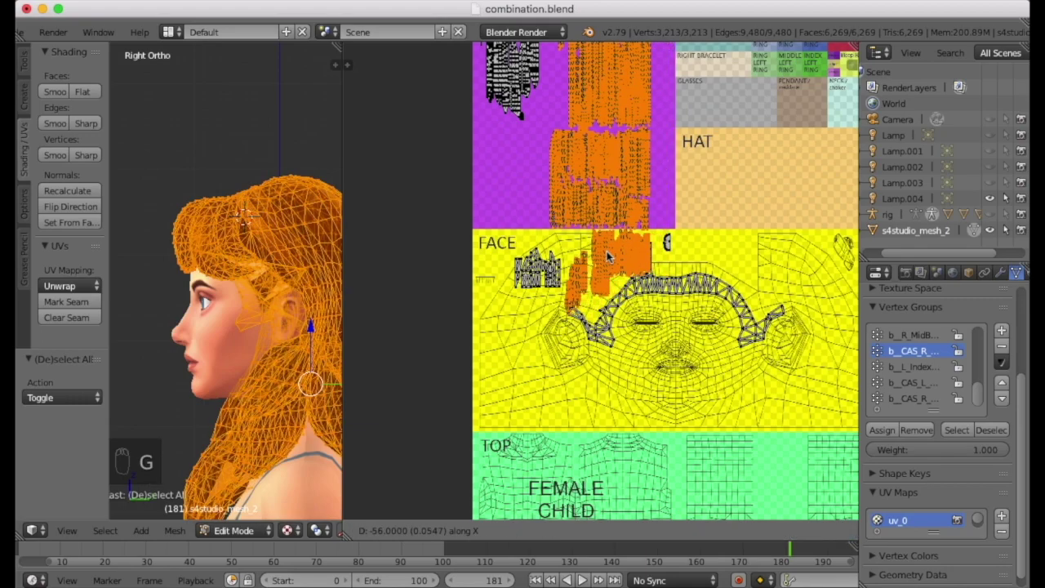
{"action": "left_click", "coordinate": [594, 258]}
Step: Examine the loose hair, bangs and hairline islands over the hair and face areas for overlaps
{"action": "scroll", "coordinate": [441, 393], "scroll_direction": "up", "scroll_amount": 5}
{"action": "scroll", "coordinate": [441, 393], "scroll_direction": "down", "scroll_amount": 6}
{"action": "scroll", "coordinate": [555, 304], "scroll_direction": "down", "scroll_amount": 5}
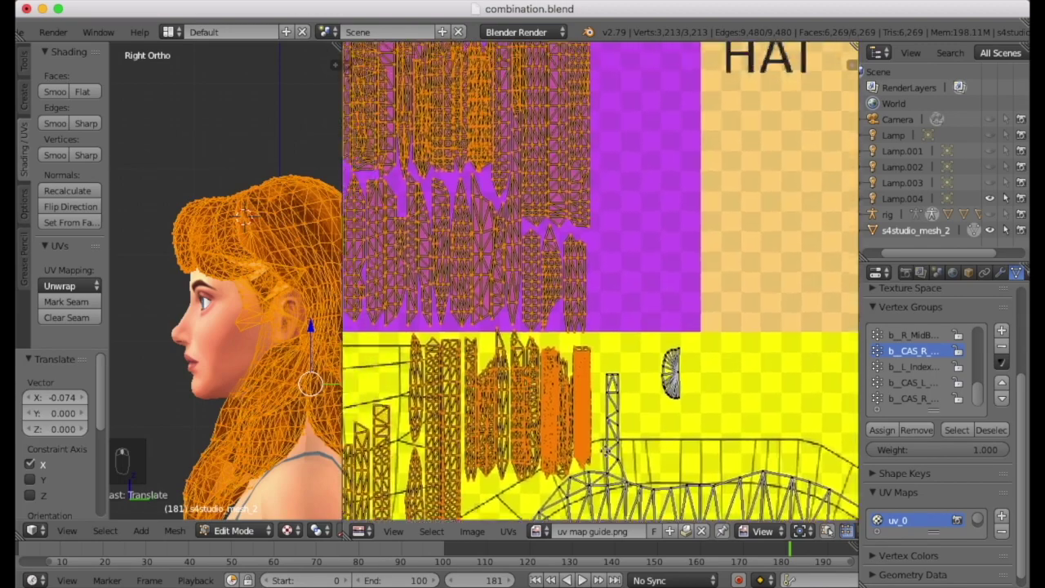
{"action": "middle_click_drag", "start_coordinate": [606, 450], "coordinate": [623, 466]}
{"action": "middle_click_drag", "start_coordinate": [578, 186], "coordinate": [656, 350]}
{"action": "middle_click_drag", "start_coordinate": [591, 126], "coordinate": [609, 420]}
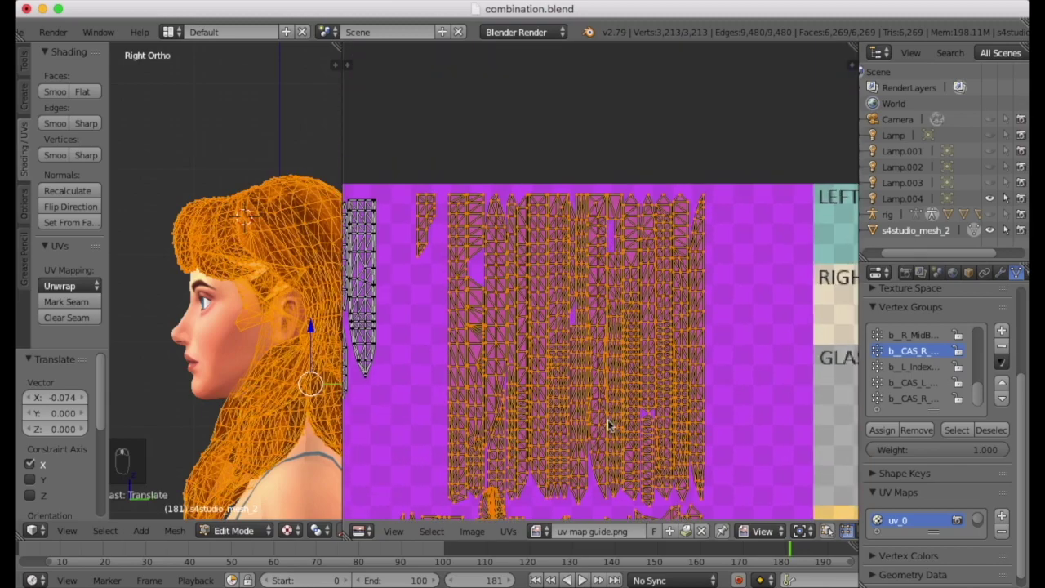
{"action": "scroll", "coordinate": [611, 399], "scroll_direction": "down", "scroll_amount": 6}
{"action": "middle_click_drag", "start_coordinate": [615, 311], "coordinate": [601, 45]}
{"action": "scroll", "coordinate": [604, 316], "scroll_direction": "up", "scroll_amount": 1}
{"action": "scroll", "coordinate": [608, 314], "scroll_direction": "up", "scroll_amount": 5}
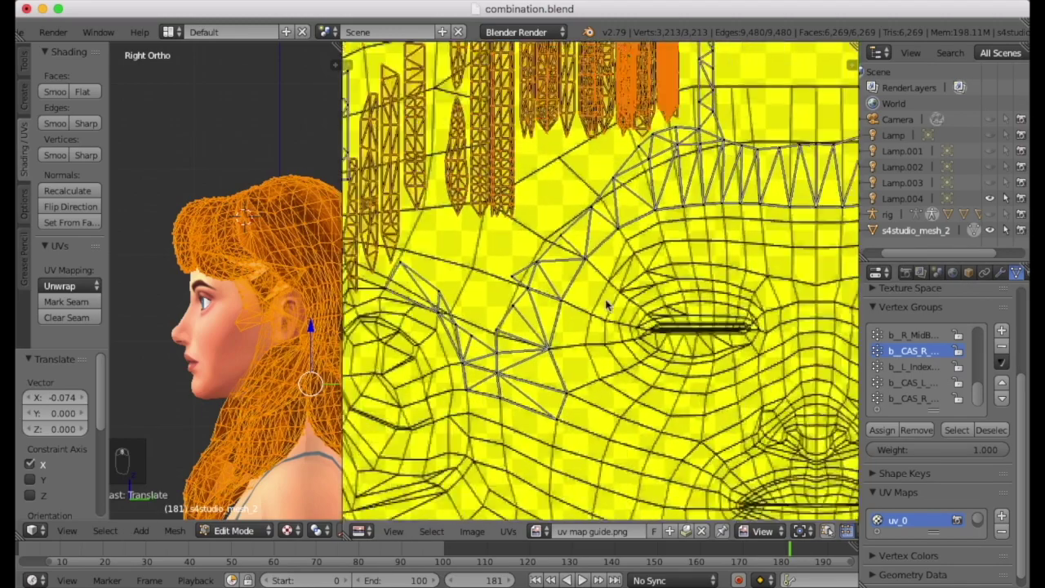
{"action": "scroll", "coordinate": [611, 303], "scroll_direction": "down", "scroll_amount": 4}
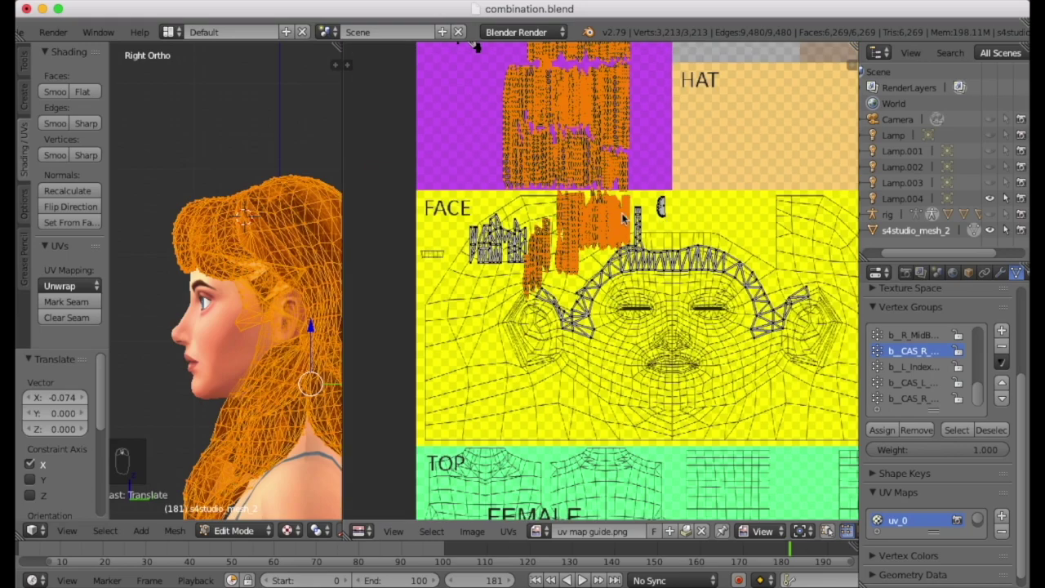
Step: Select the whole hair mesh with all of its rearranged UV islands and start the UV layout export
{"action": "key", "text": "a"}
{"action": "middle_click_drag", "start_coordinate": [384, 270], "coordinate": [188, 315]}
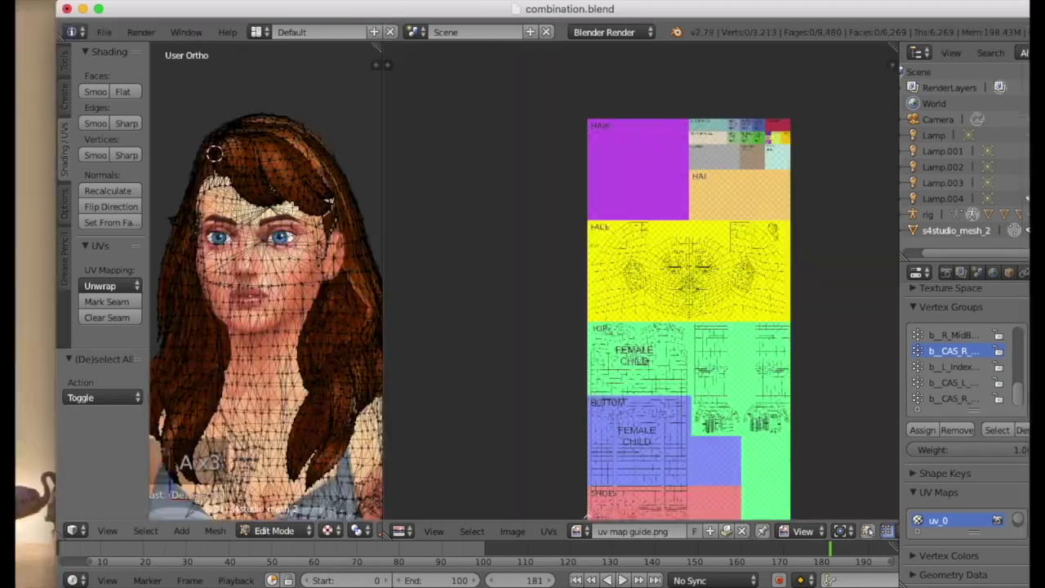
{"action": "key", "text": "a"}
{"action": "key", "text": "a"}
{"action": "key", "text": "a"}
{"action": "key", "text": "a"}
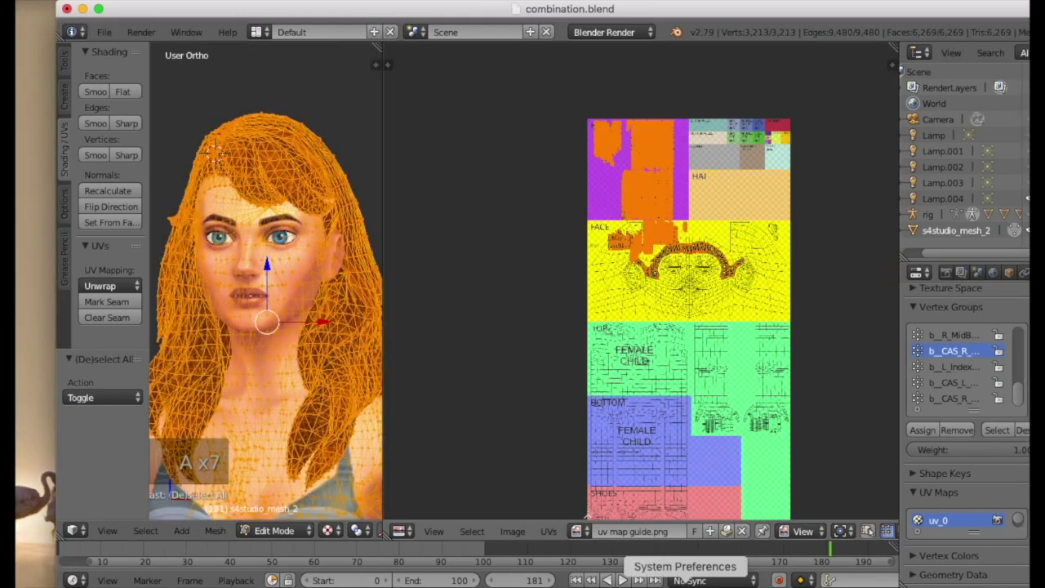
{"action": "left_click", "coordinate": [554, 531]}
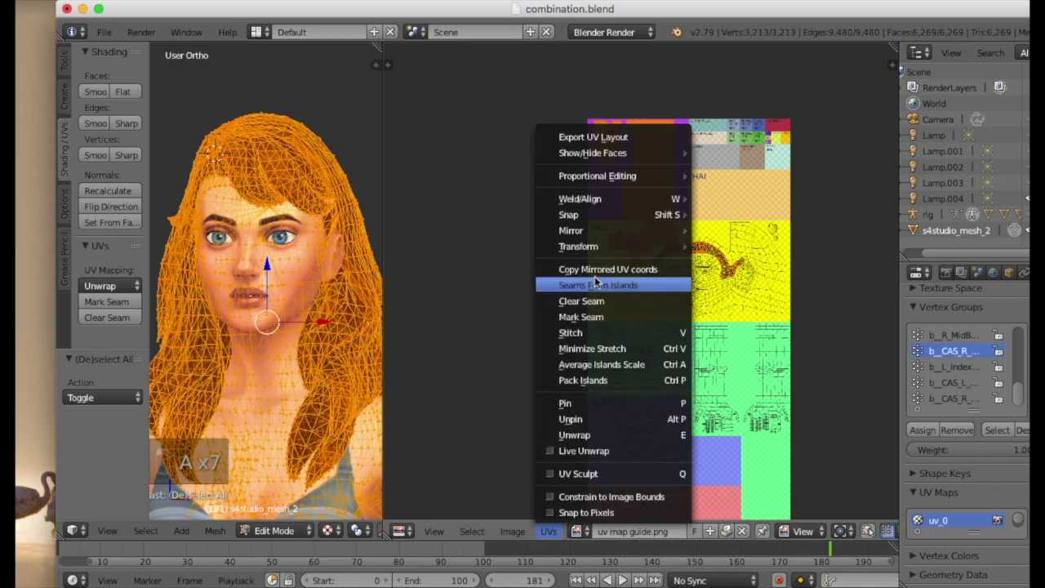
{"action": "left_click", "coordinate": [604, 139]}
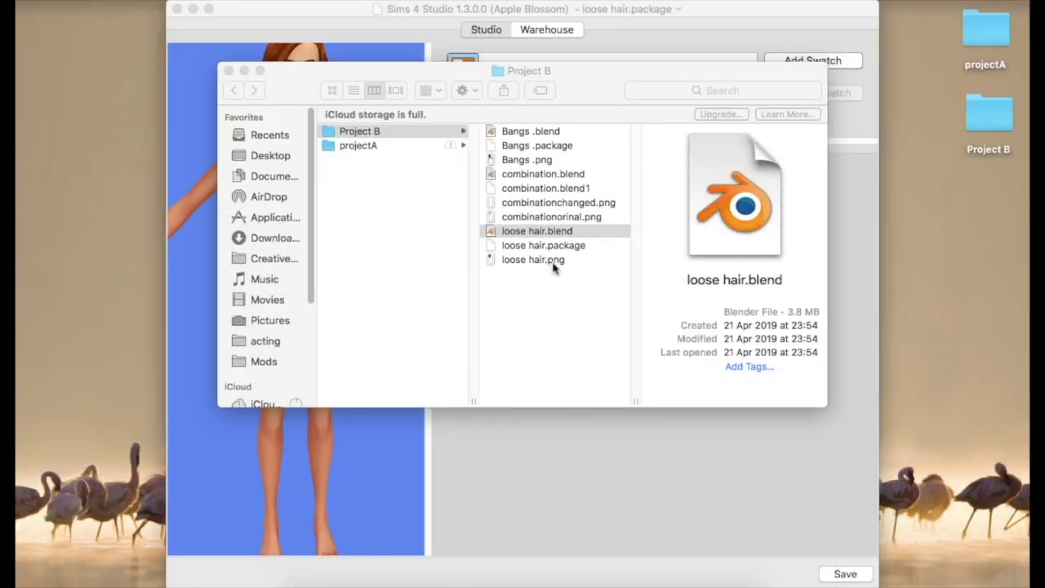
Step: Open loose hair.png, Bangs .png, combinationorinal.png and combinationchanged.png from the Project B folder in Photoshop
{"action": "left_click", "coordinate": [545, 286]}
{"action": "left_click", "coordinate": [537, 260]}
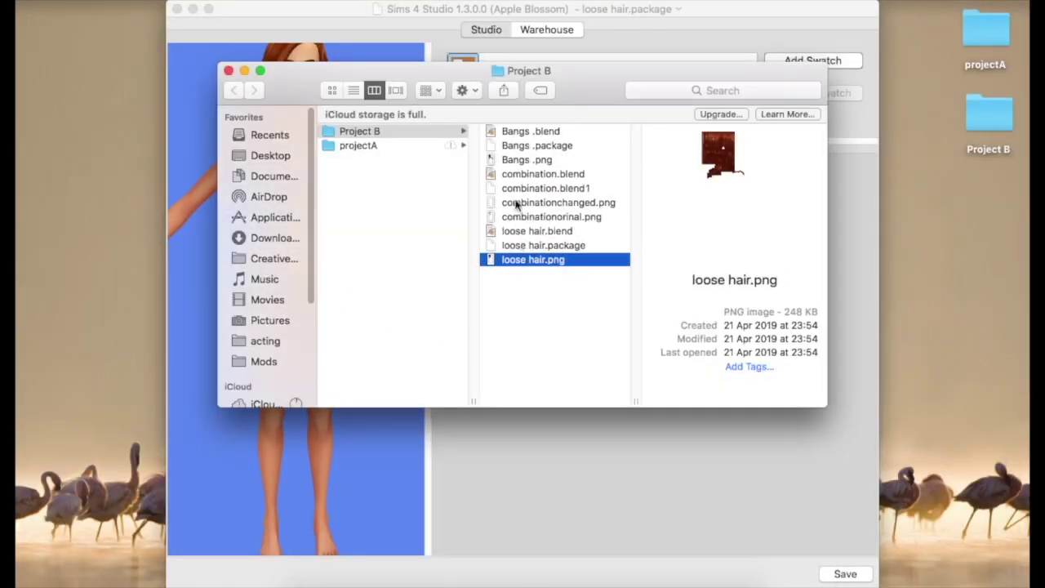
{"action": "left_click", "coordinate": [515, 161], "text": "super"}
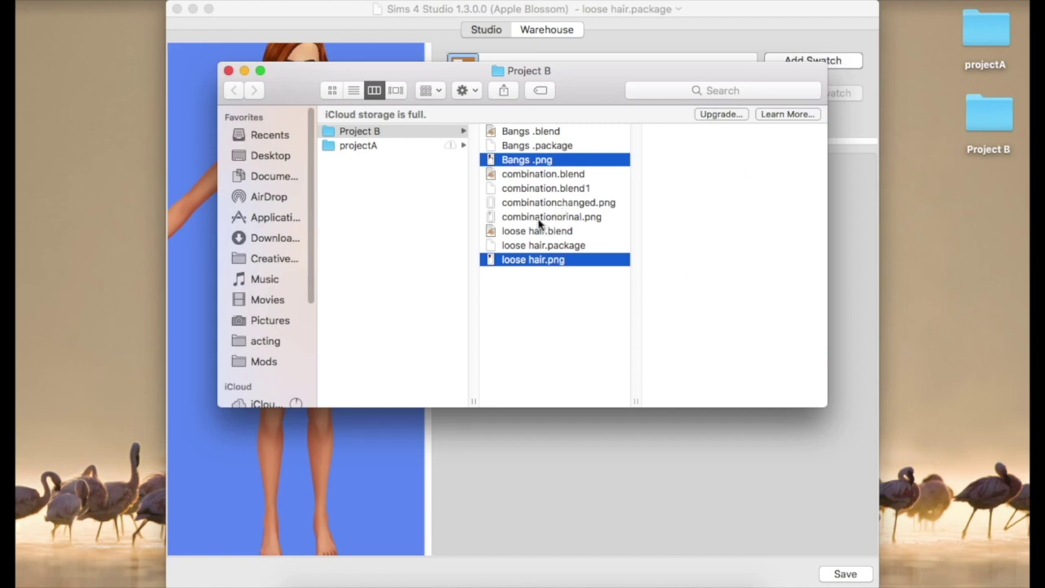
{"action": "left_click", "coordinate": [539, 217], "text": "super"}
{"action": "left_click", "coordinate": [538, 215], "text": "super"}
{"action": "left_click", "coordinate": [536, 202], "text": "super"}
{"action": "left_click", "coordinate": [536, 216], "text": "super"}
{"action": "left_click_drag", "start_coordinate": [536, 217], "coordinate": [504, 563]}
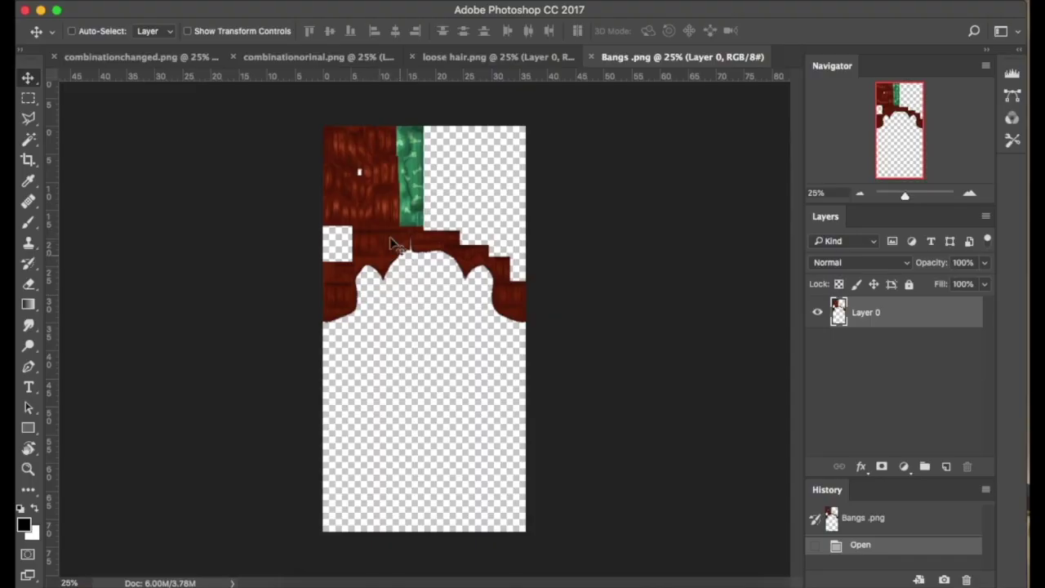
Step: Resize the Bangs .png image to 2048 × 4096 pixels
{"action": "left_click", "coordinate": [245, 4]}
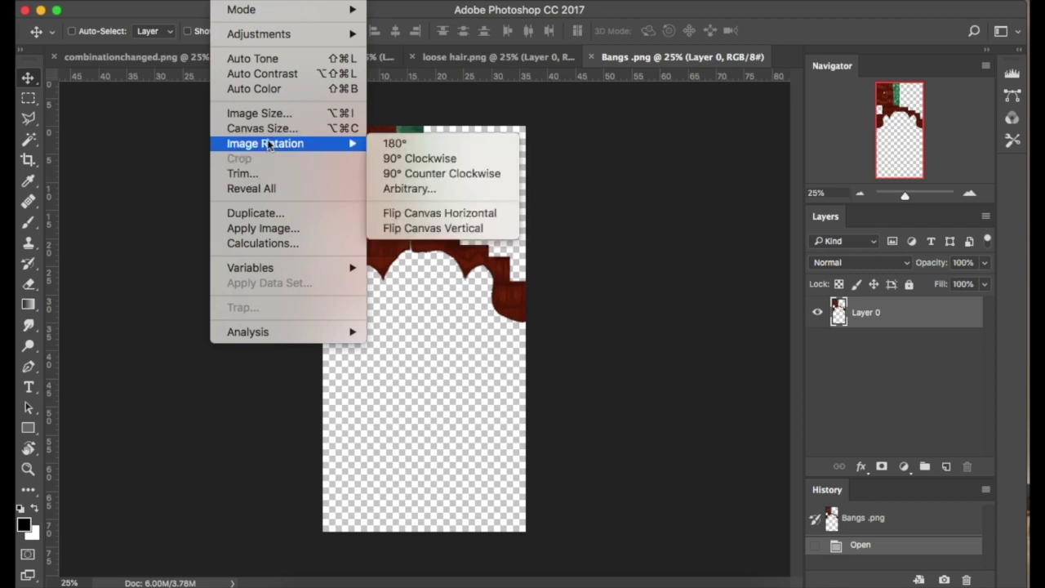
{"action": "left_click", "coordinate": [290, 113]}
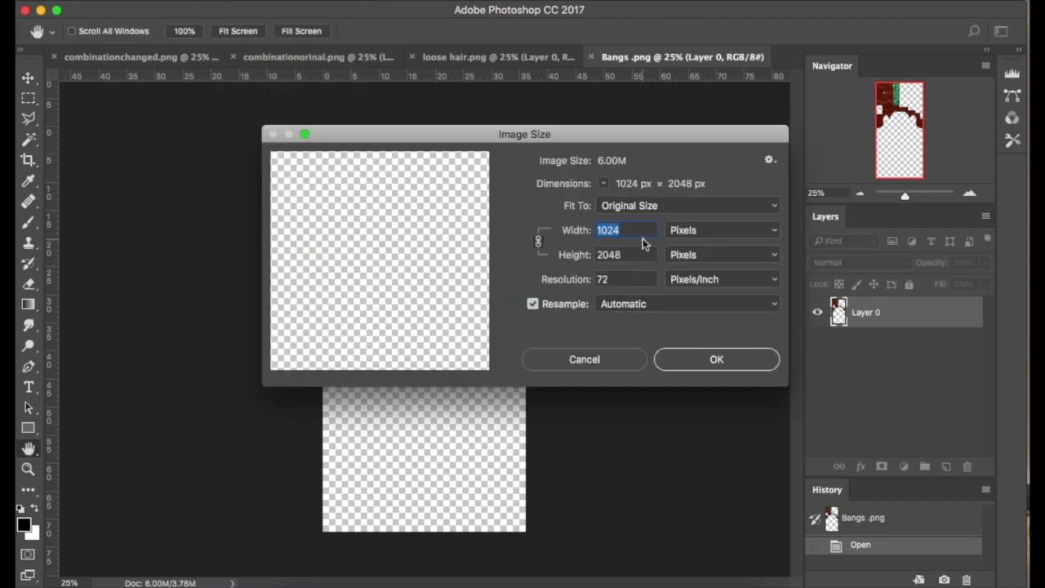
{"action": "type", "text": "20"}
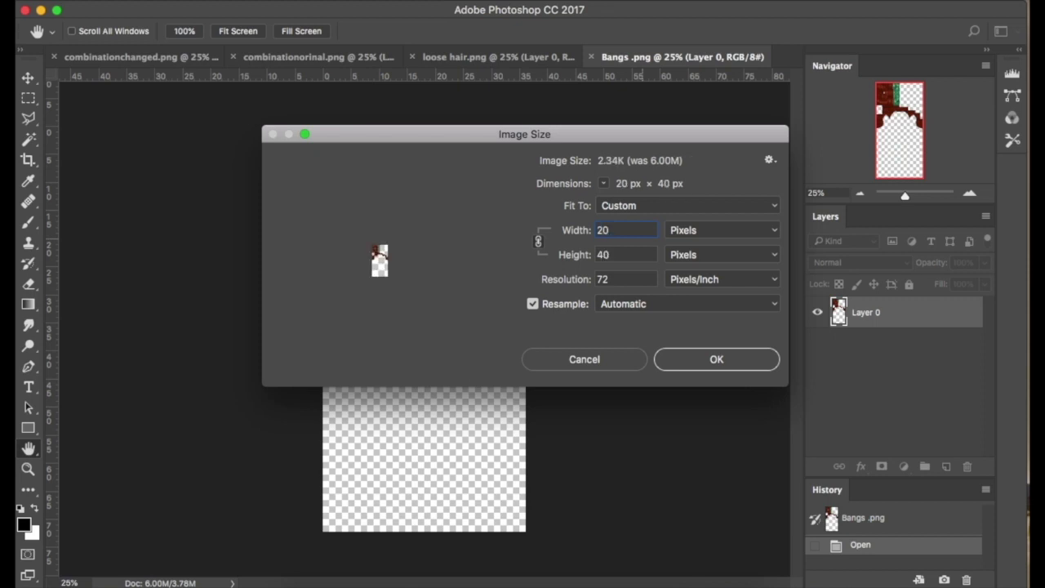
{"action": "type", "text": "48"}
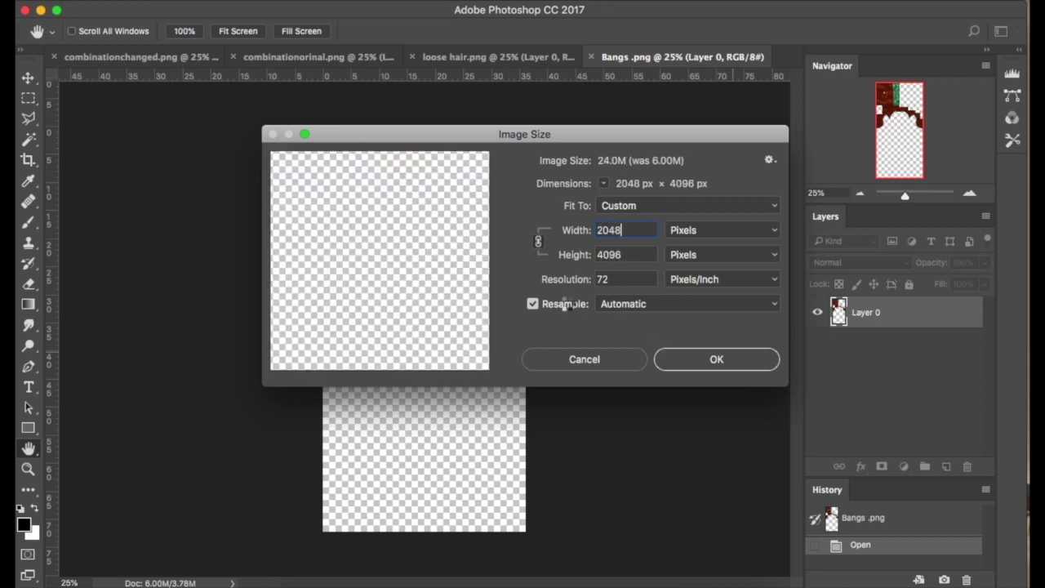
{"action": "key", "text": "Return"}
Step: Set the loose hair.png image width to 2048 pixels with proportions kept
{"action": "left_click", "coordinate": [473, 56]}
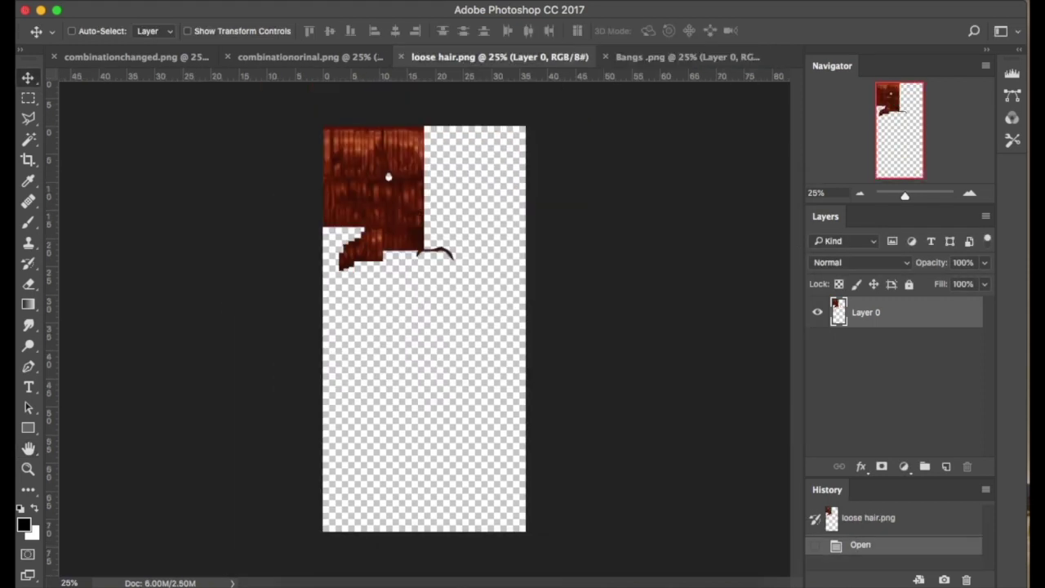
{"action": "left_click", "coordinate": [154, 1]}
{"action": "mouse_move", "coordinate": [222, 1]}
{"action": "left_click", "coordinate": [250, 118]}
{"action": "type", "text": "2048"}
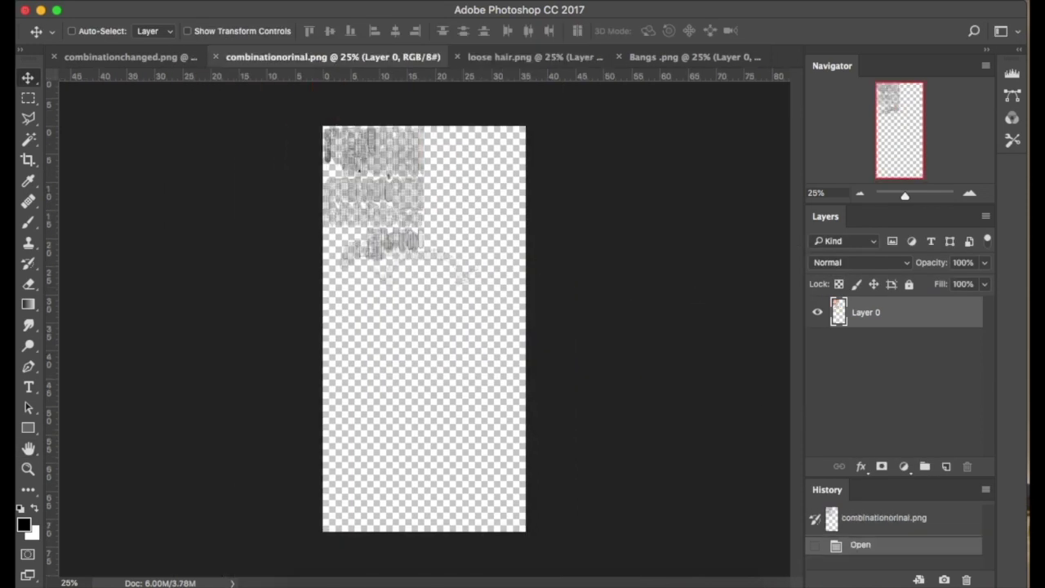
Step: Resize the combinationorinal.png image to 2048 × 4096 pixels
{"action": "left_click", "coordinate": [229, 0]}
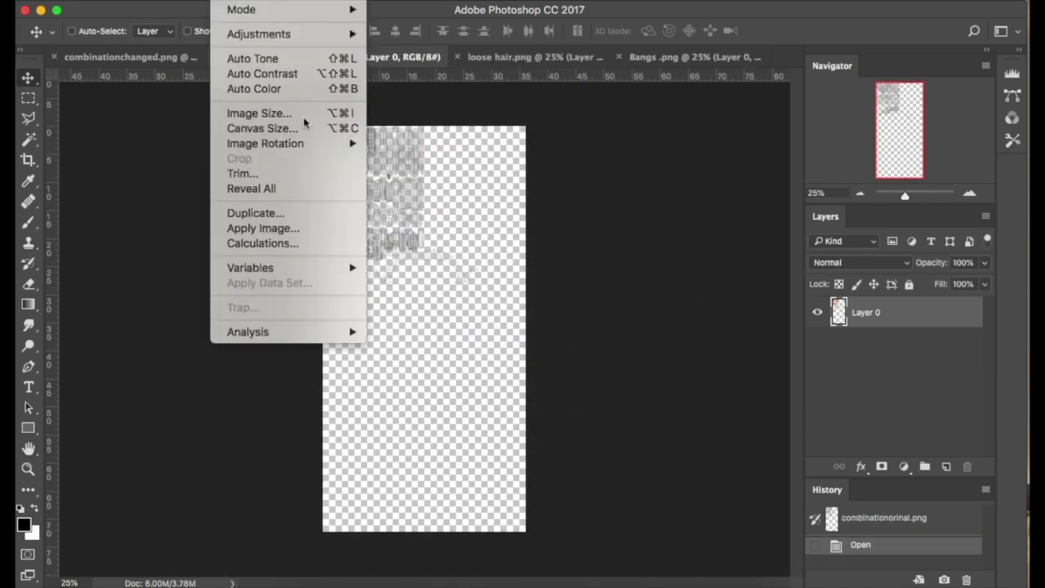
{"action": "left_click", "coordinate": [259, 114]}
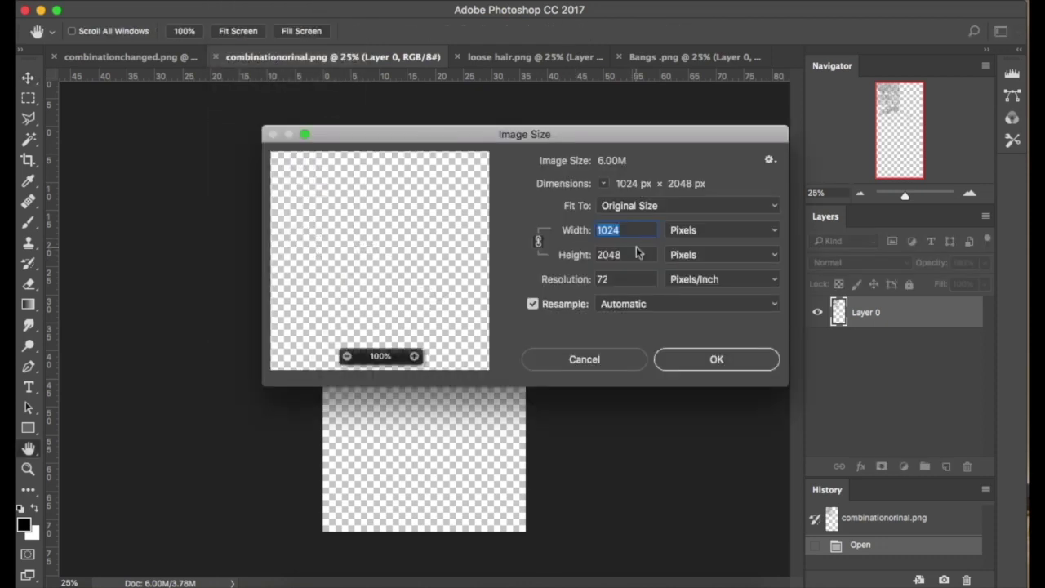
{"action": "type", "text": "2048"}
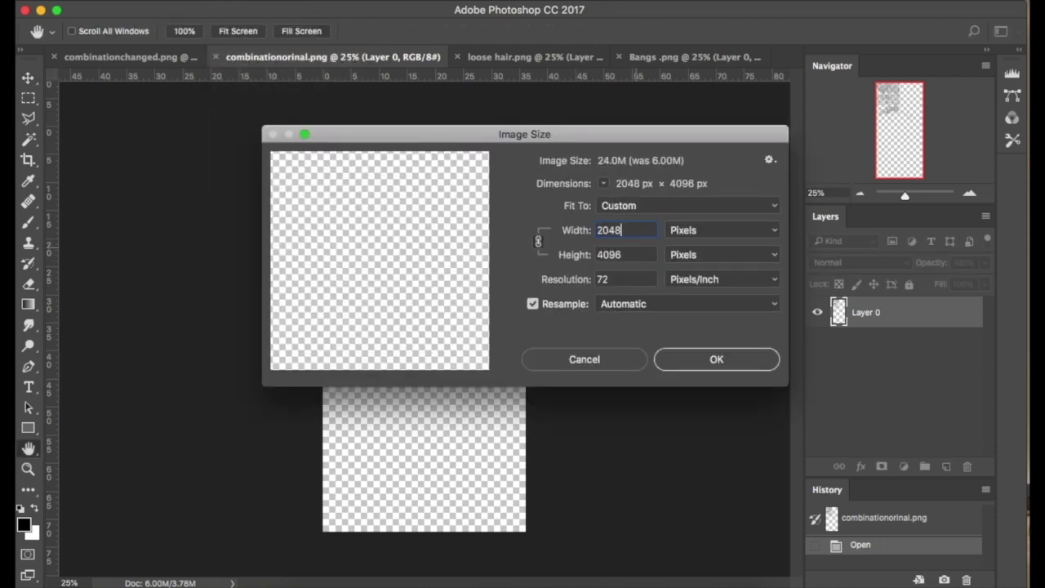
{"action": "left_click", "coordinate": [733, 363]}
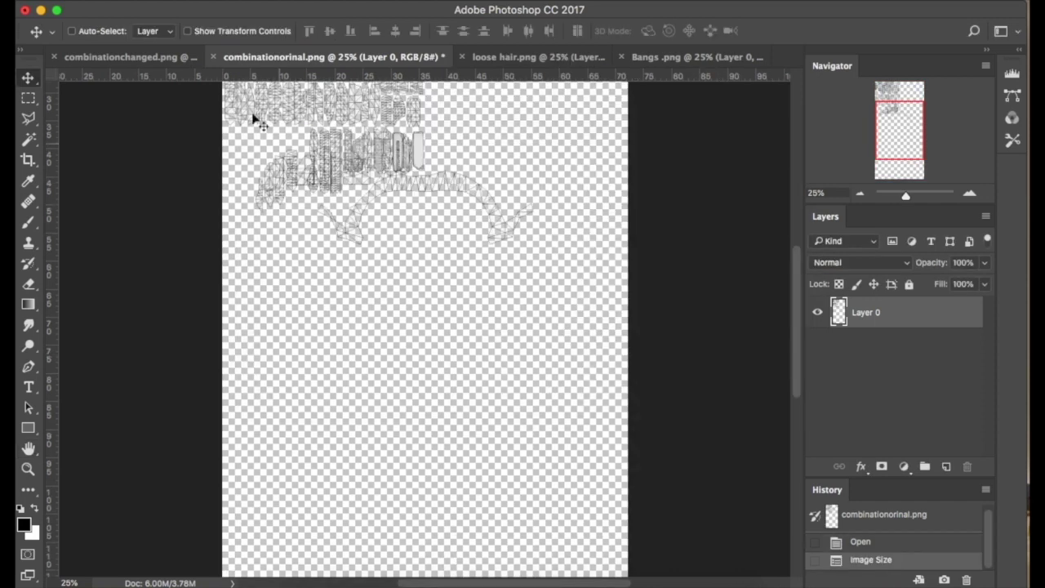
Step: Set the combinationchanged.png image width to 2048 pixels with proportions kept
{"action": "left_click", "coordinate": [155, 58]}
{"action": "left_click", "coordinate": [223, 2]}
{"action": "left_click", "coordinate": [261, 114]}
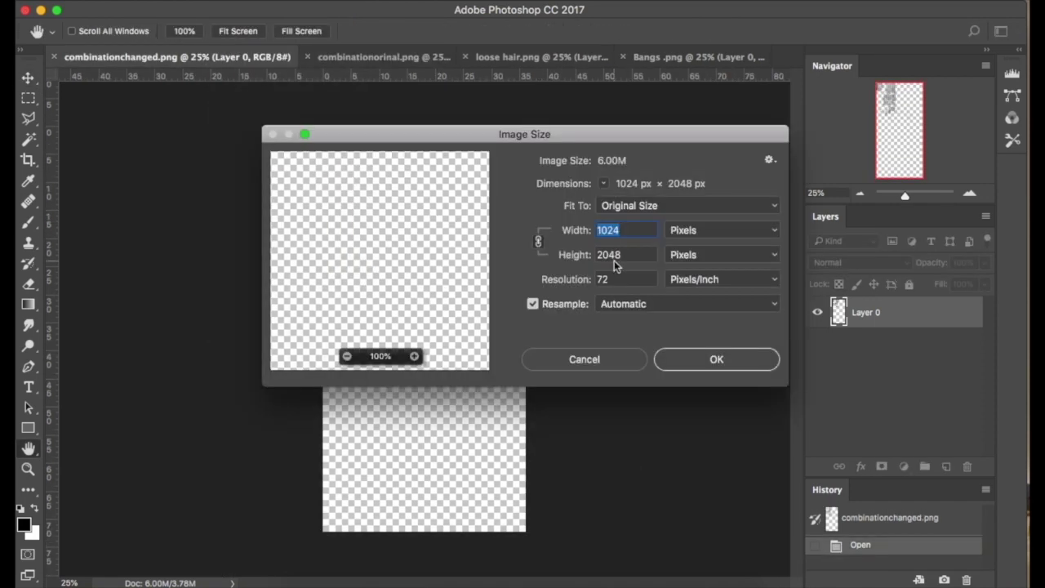
{"action": "type", "text": "2048"}
{"action": "key", "text": "Return"}
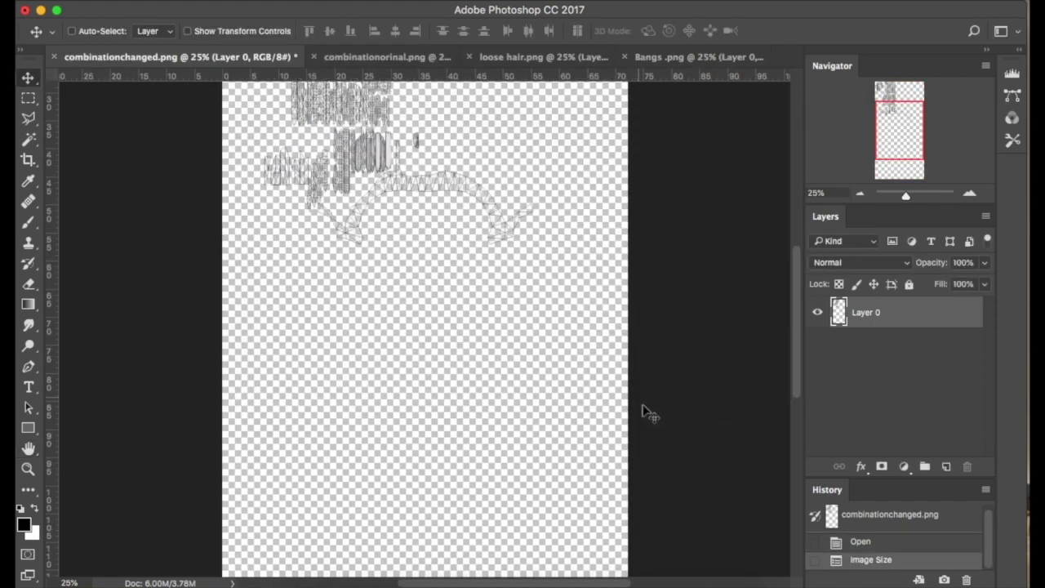
Step: Add a new layer to combinationchanged.png and fill it with solid gray
{"action": "left_click", "coordinate": [946, 467]}
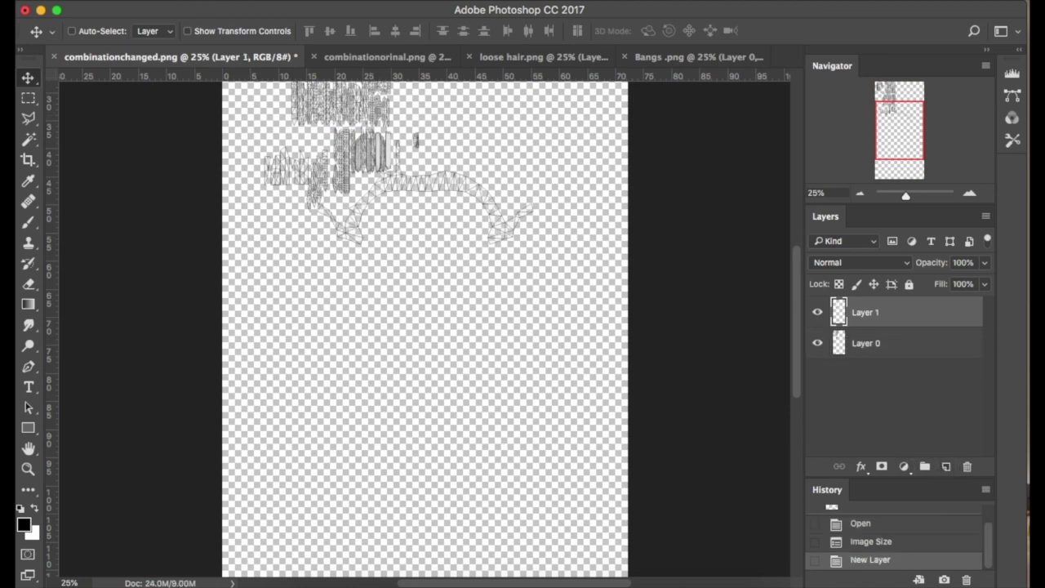
{"action": "left_click", "coordinate": [193, 1]}
{"action": "left_click", "coordinate": [241, 247]}
{"action": "key", "text": "Return"}
{"action": "key", "text": "v"}
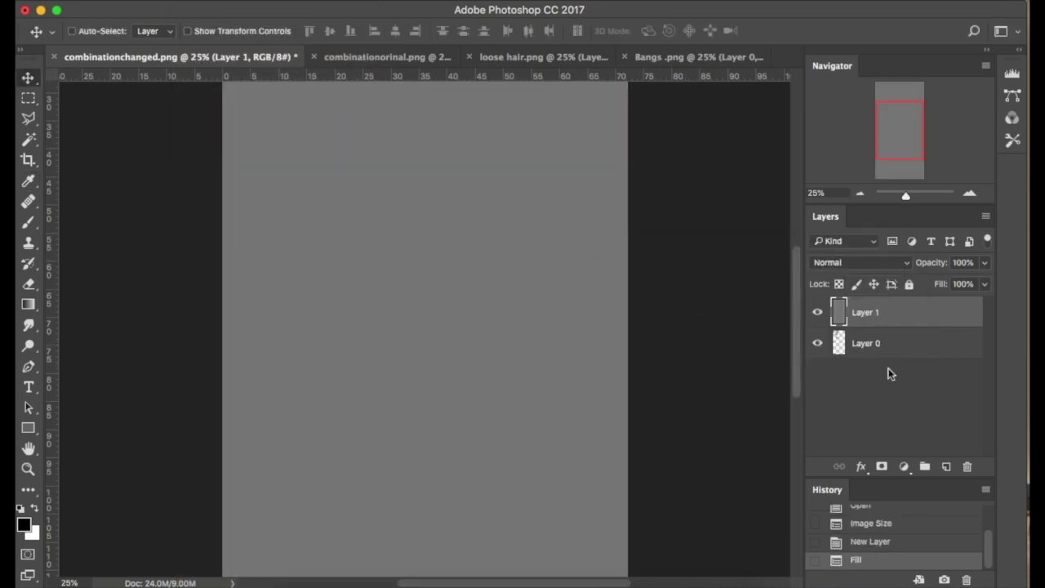
Step: Copy the gray layer and the changed UV layer together into combinationorinal.png and align them with the canvas edges
{"action": "left_click", "coordinate": [867, 351], "text": "shift"}
{"action": "left_click", "coordinate": [957, 400]}
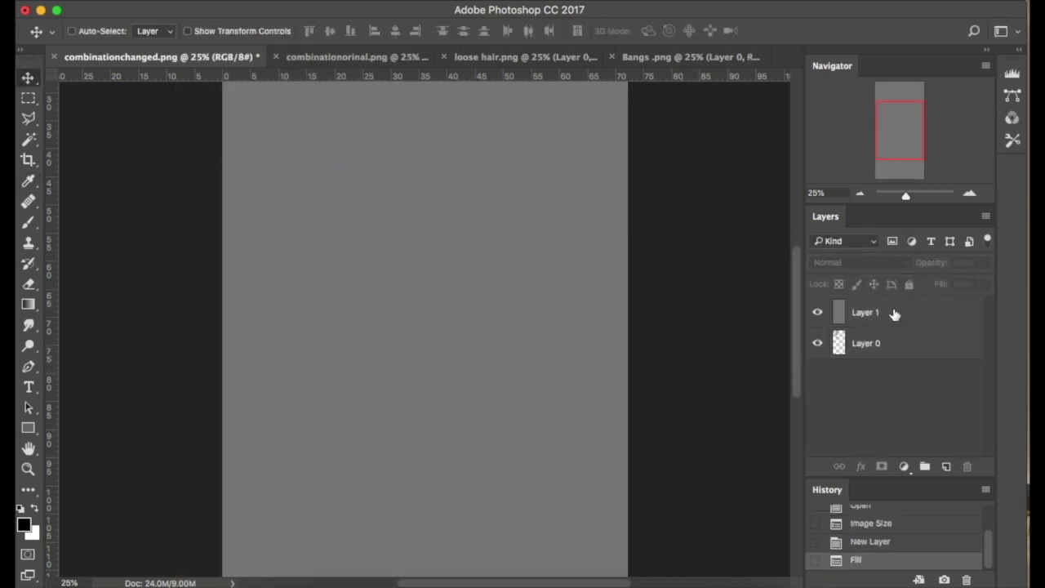
{"action": "left_click", "coordinate": [894, 316]}
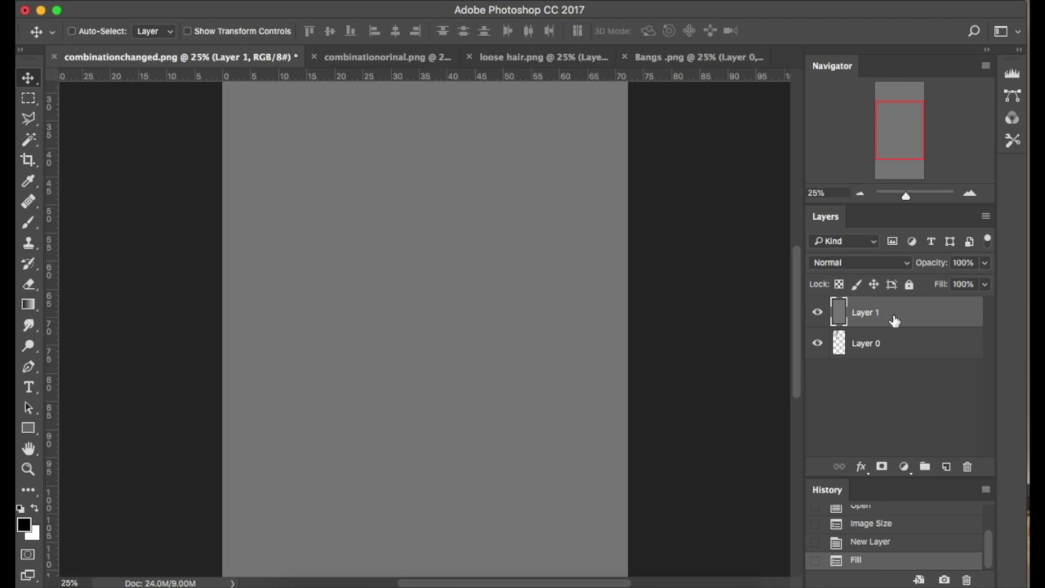
{"action": "left_click", "coordinate": [874, 354], "text": "shift"}
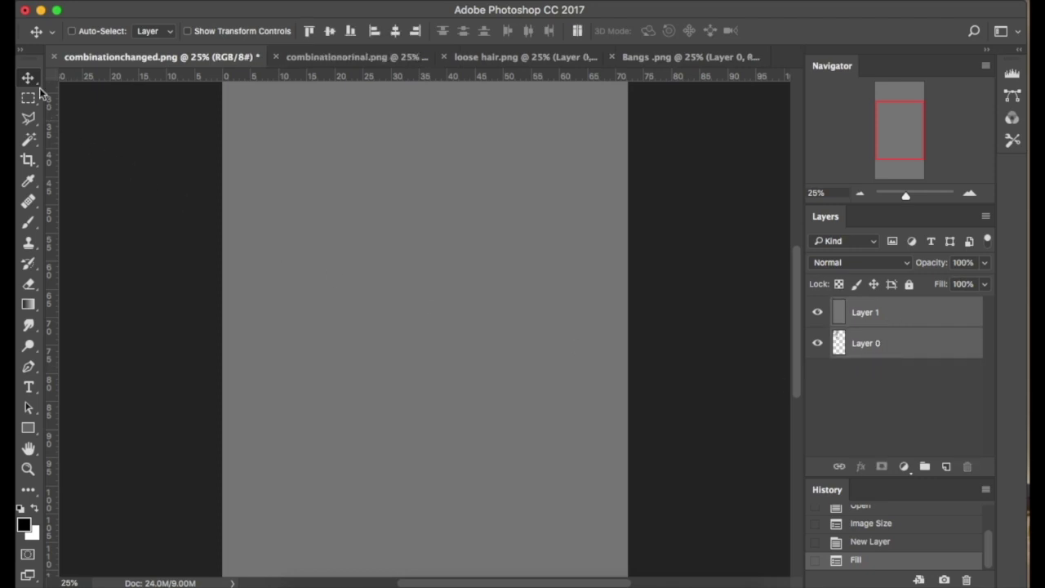
{"action": "left_click_drag", "start_coordinate": [304, 155], "coordinate": [323, 60]}
{"action": "left_click_drag", "start_coordinate": [384, 236], "coordinate": [393, 247]}
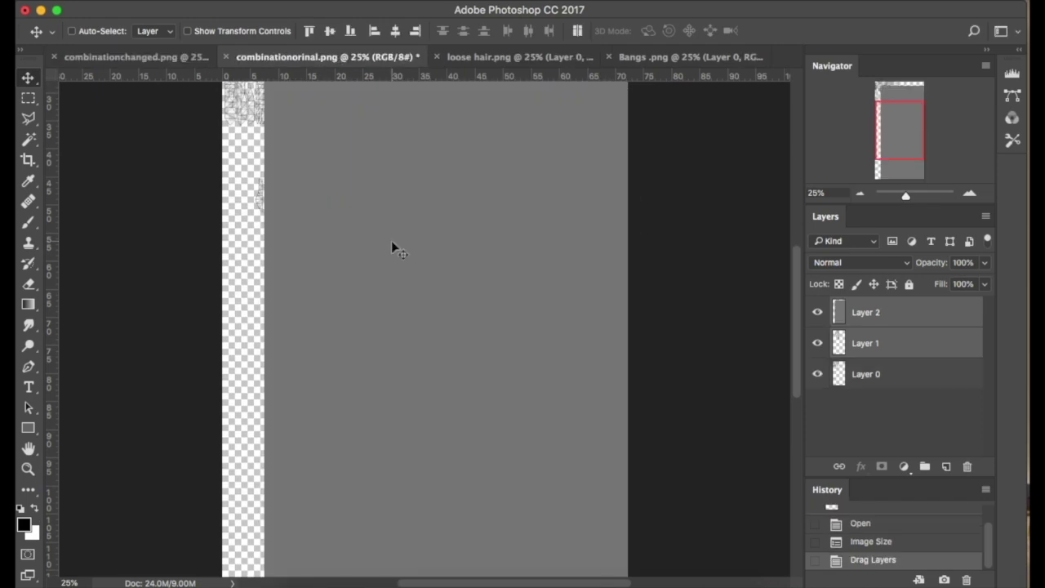
{"action": "scroll", "coordinate": [391, 243], "scroll_direction": "down", "scroll_amount": 5, "text": "alt"}
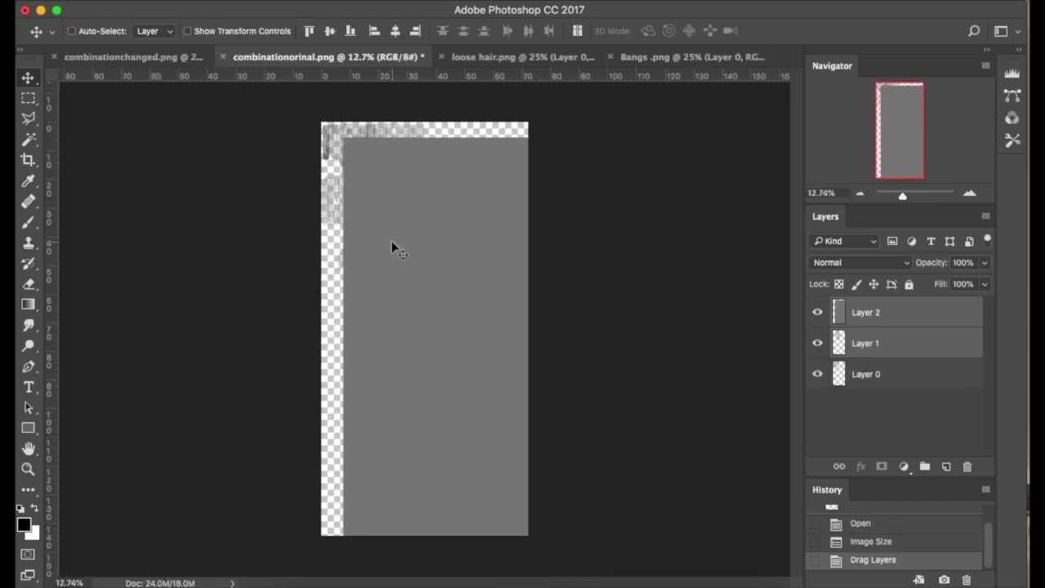
{"action": "left_click_drag", "start_coordinate": [422, 295], "coordinate": [408, 272]}
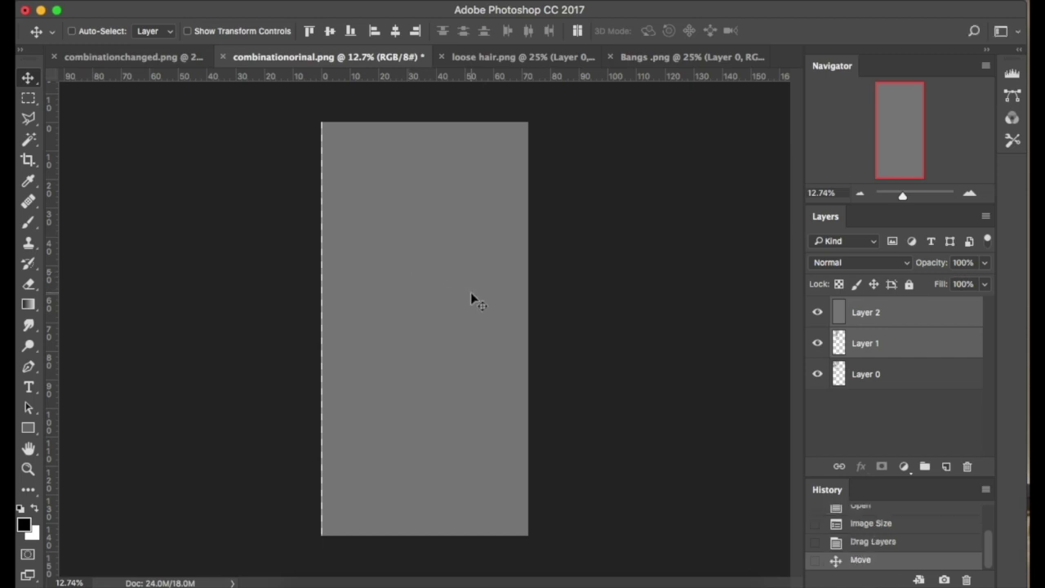
{"action": "scroll", "coordinate": [465, 301], "scroll_direction": "up", "scroll_amount": 8, "text": "alt"}
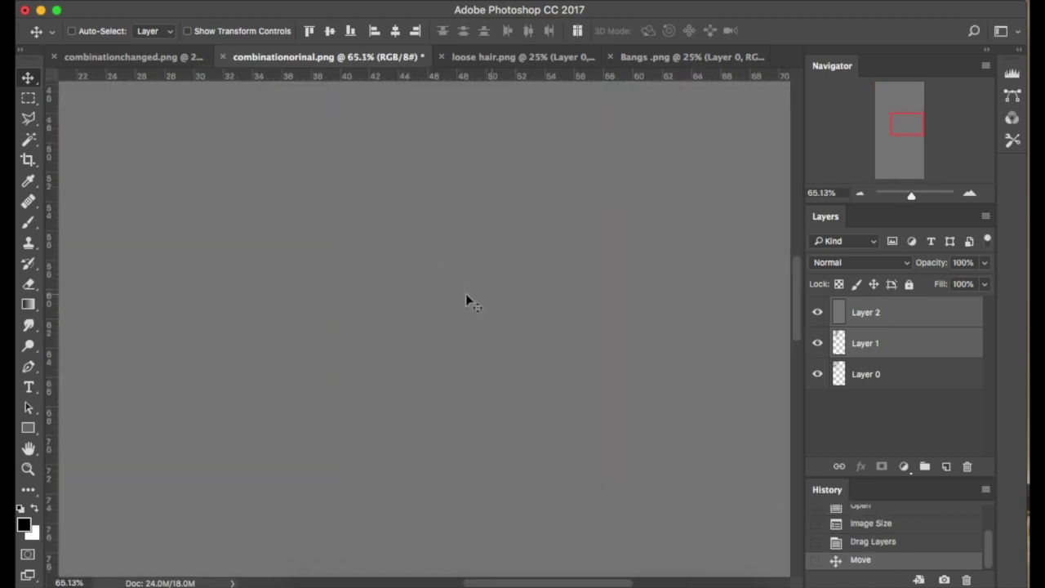
{"action": "scroll", "coordinate": [466, 294], "scroll_direction": "left", "scroll_amount": 5}
{"action": "scroll", "coordinate": [466, 295], "scroll_direction": "down", "scroll_amount": 2, "text": "alt"}
{"action": "left_click_drag", "start_coordinate": [466, 295], "coordinate": [515, 466]}
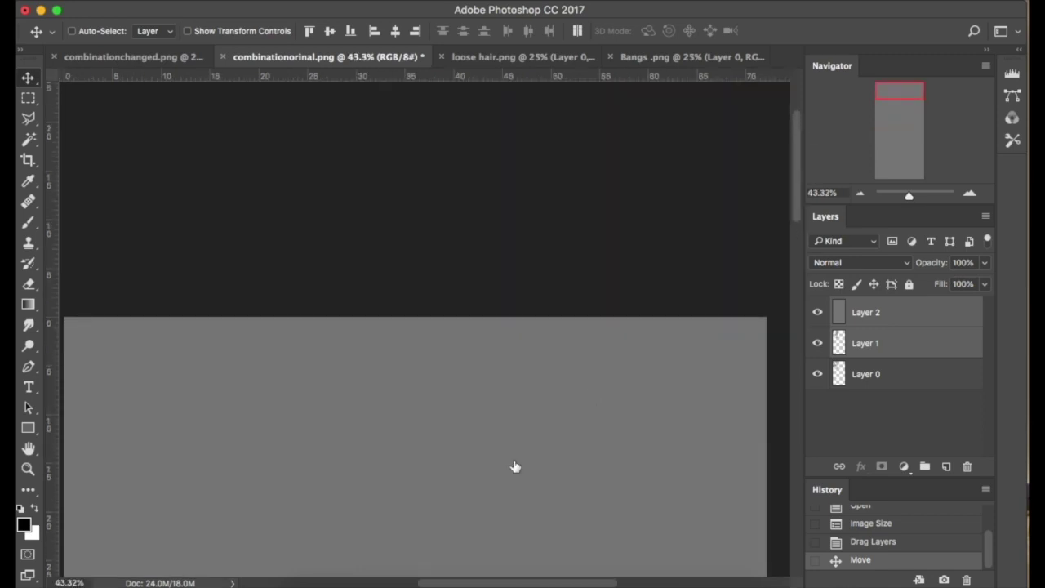
{"action": "scroll", "coordinate": [319, 315], "scroll_direction": "down", "scroll_amount": 10, "text": "alt"}
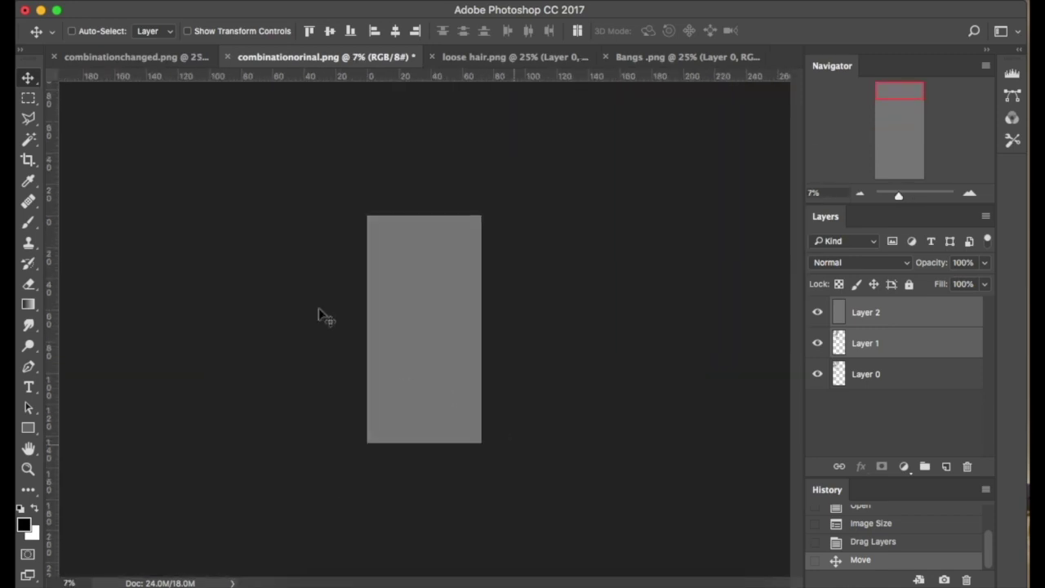
Step: Close combinationchanged.png, then copy all three layers of combinationorinal.png into loose hair.png and align them with its canvas
{"action": "left_click", "coordinate": [54, 56]}
{"action": "left_click", "coordinate": [470, 214]}
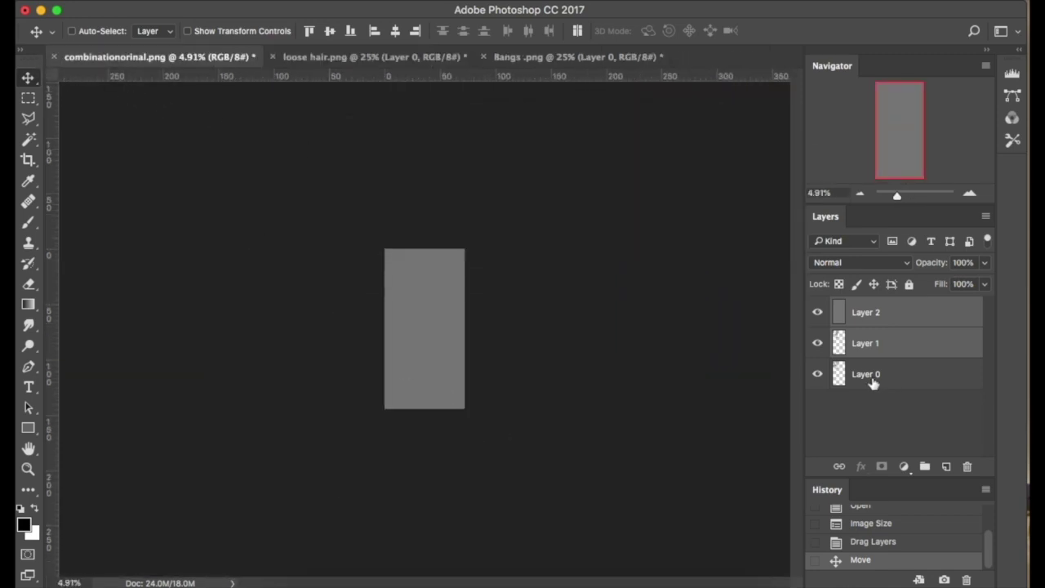
{"action": "left_click", "coordinate": [870, 378], "text": "shift"}
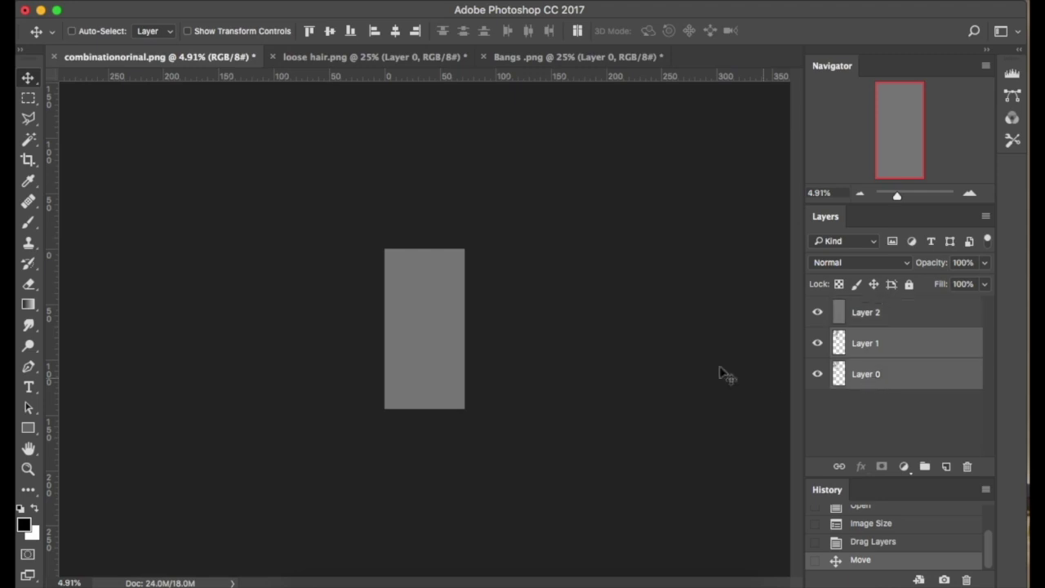
{"action": "left_click", "coordinate": [891, 316], "text": "shift"}
{"action": "left_click_drag", "start_coordinate": [430, 231], "coordinate": [476, 247]}
{"action": "scroll", "coordinate": [460, 319], "scroll_direction": "down", "scroll_amount": 3, "text": "alt"}
{"action": "left_click_drag", "start_coordinate": [461, 332], "coordinate": [446, 209]}
Step: Close combinationorinal.png and copy all four layers of loose hair.png into Bangs .png, aligned with its canvas
{"action": "left_click", "coordinate": [54, 57]}
{"action": "left_click", "coordinate": [474, 217]}
{"action": "scroll", "coordinate": [478, 208], "scroll_direction": "up", "scroll_amount": 3, "text": "alt"}
{"action": "scroll", "coordinate": [478, 208], "scroll_direction": "down", "scroll_amount": 5}
{"action": "scroll", "coordinate": [784, 422], "scroll_direction": "up", "scroll_amount": 1}
{"action": "left_click", "coordinate": [865, 405], "text": "shift"}
{"action": "left_click_drag", "start_coordinate": [310, 155], "coordinate": [437, 311]}
{"action": "scroll", "coordinate": [401, 286], "scroll_direction": "down", "scroll_amount": 2, "text": "alt"}
{"action": "scroll", "coordinate": [401, 285], "scroll_direction": "down", "scroll_amount": 2, "text": "alt"}
Step: Close loose hair.png, keeping only Bangs .png with the combined layers open
{"action": "left_click", "coordinate": [54, 56]}
{"action": "left_click", "coordinate": [452, 257]}
{"action": "scroll", "coordinate": [450, 276], "scroll_direction": "up", "scroll_amount": 5, "text": "alt"}
{"action": "scroll", "coordinate": [451, 275], "scroll_direction": "down", "scroll_amount": 3, "text": "alt"}
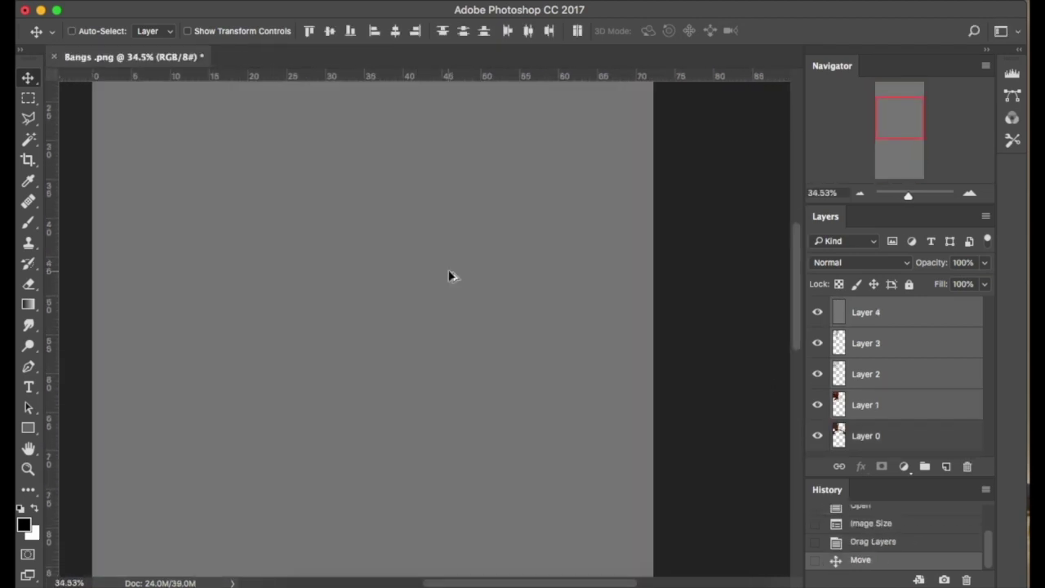
Step: Move the two UV layout layers, Layer 2 and Layer 3, above the gray Layer 4
{"action": "left_click", "coordinate": [889, 439]}
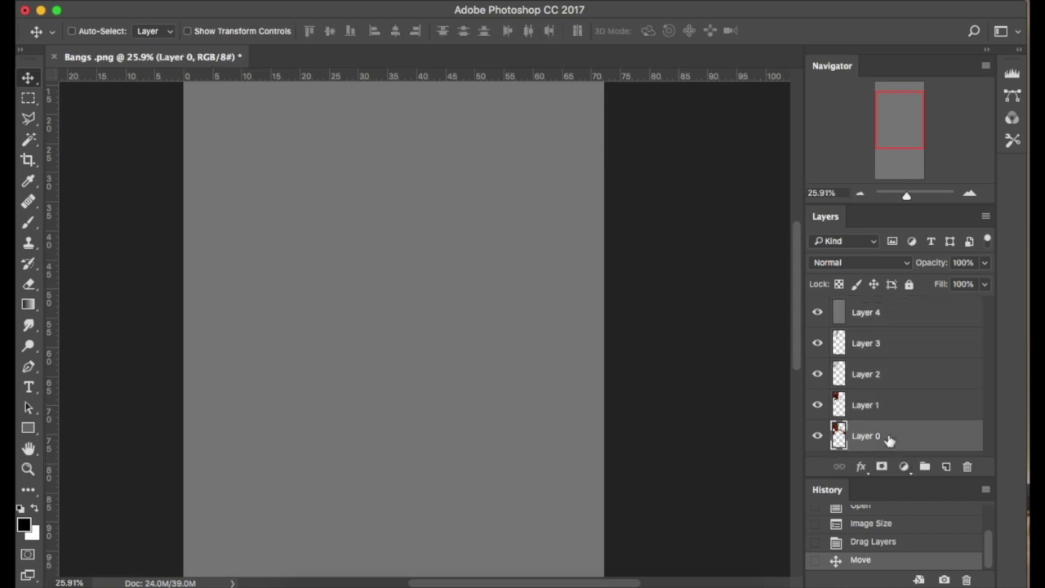
{"action": "left_click_drag", "start_coordinate": [878, 376], "coordinate": [872, 305]}
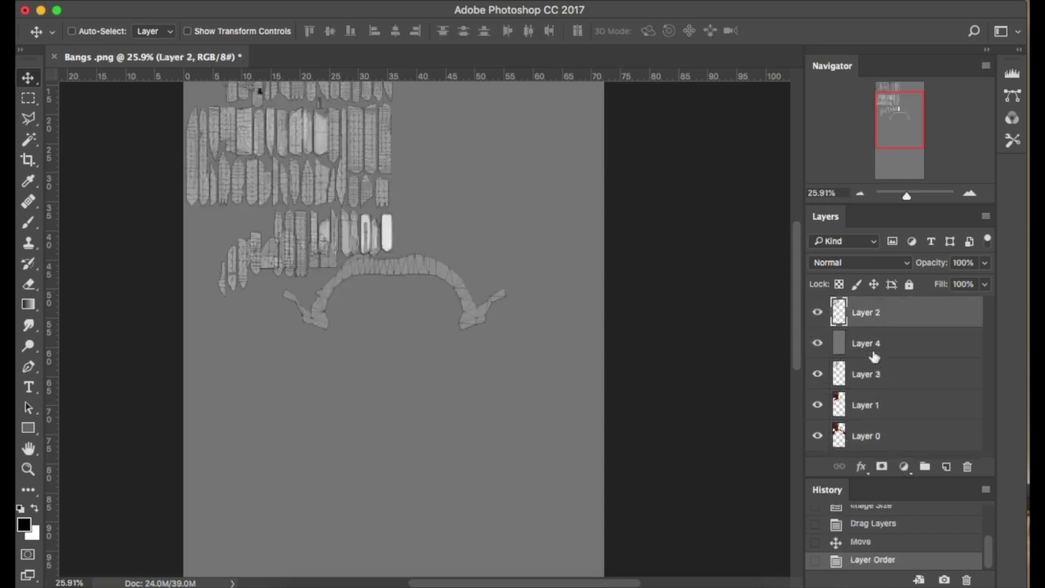
{"action": "double_click", "coordinate": [872, 375]}
{"action": "left_click_drag", "start_coordinate": [898, 371], "coordinate": [893, 335]}
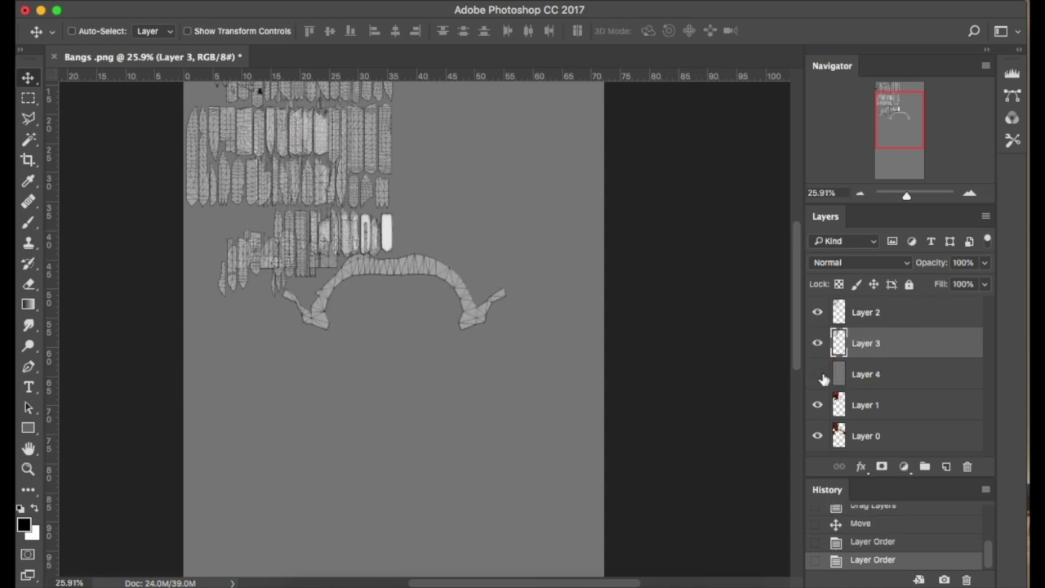
Step: Delete the gray fill Layer 4 from Bangs .png
{"action": "left_click", "coordinate": [819, 375]}
{"action": "left_click_drag", "start_coordinate": [885, 377], "coordinate": [942, 418]}
{"action": "left_click_drag", "start_coordinate": [967, 465], "coordinate": [967, 466]}
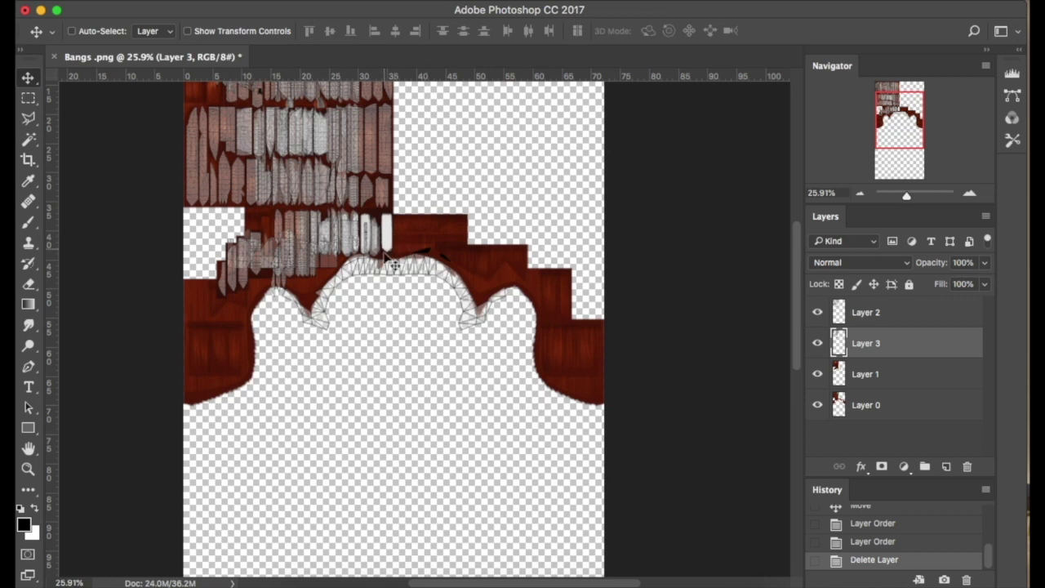
Step: Toggle the layers to compare them, and leave the bangs texture Layer 0 and the original UV Layer 2 hidden
{"action": "left_click", "coordinate": [817, 374]}
{"action": "left_click", "coordinate": [818, 374]}
{"action": "left_click", "coordinate": [817, 405]}
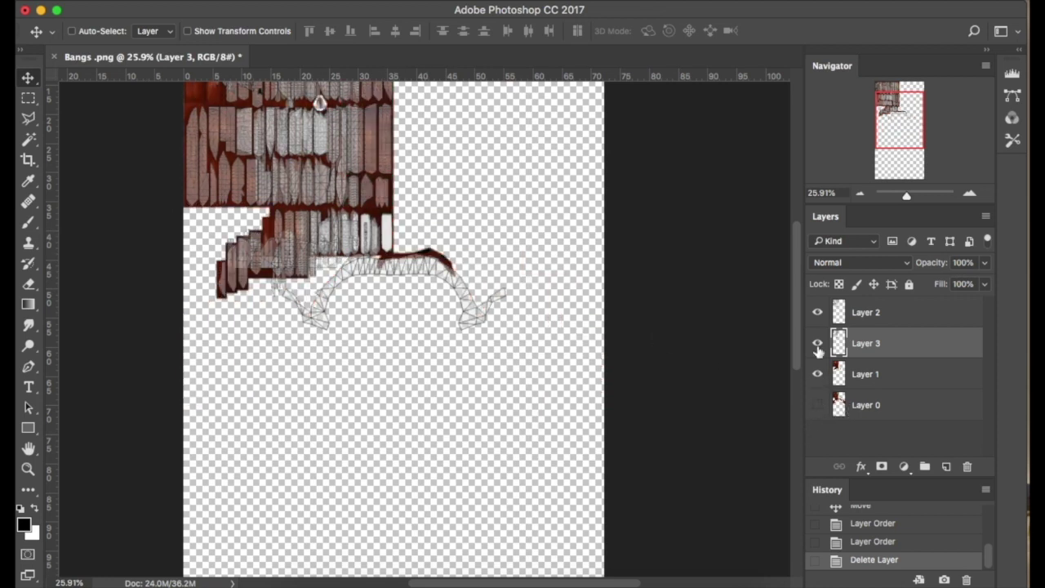
{"action": "left_click", "coordinate": [817, 344]}
{"action": "left_click", "coordinate": [817, 344]}
{"action": "left_click", "coordinate": [817, 343]}
{"action": "left_click", "coordinate": [818, 344]}
{"action": "left_click", "coordinate": [817, 312]}
{"action": "scroll", "coordinate": [306, 223], "scroll_direction": "up", "scroll_amount": 5}
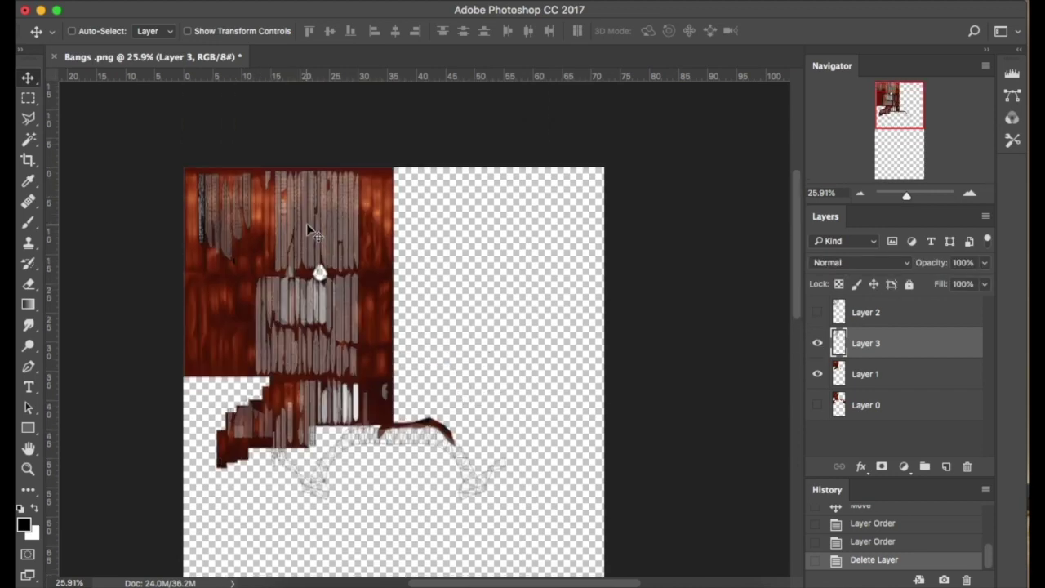
Step: Rename the UV layout layers: Layer 3 as "adjusted uv" and Layer 2 as "orininal uv"
{"action": "double_click", "coordinate": [866, 349]}
{"action": "type", "text": "adjusted uv"}
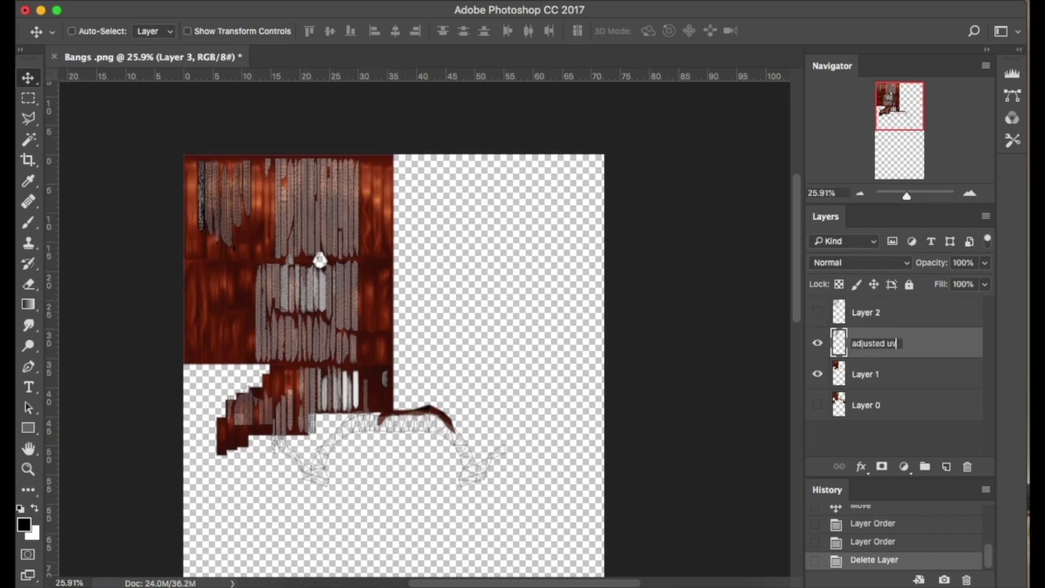
{"action": "left_click", "coordinate": [876, 318]}
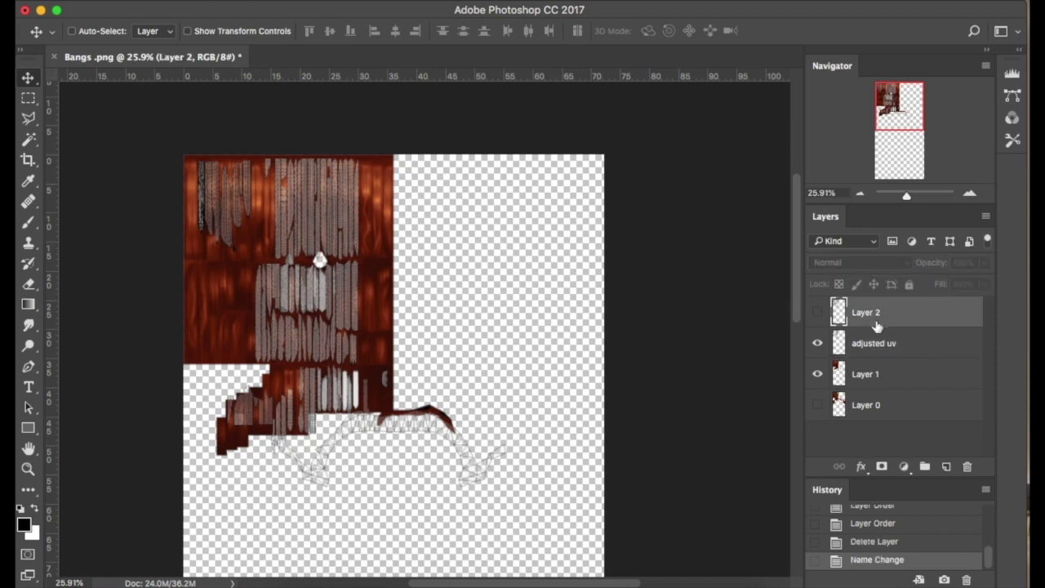
{"action": "type", "text": "orininal uv"}
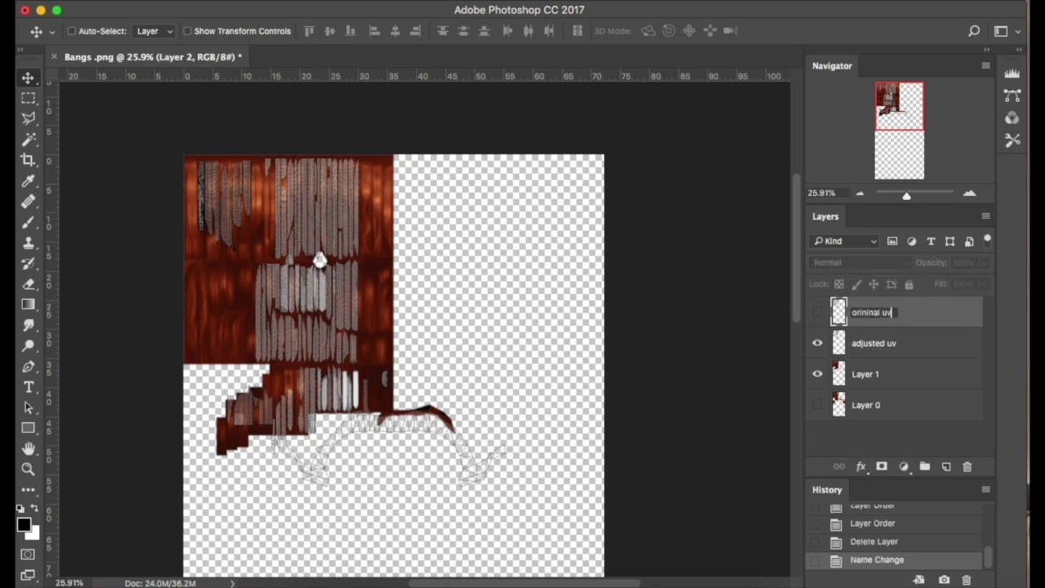
{"action": "key", "text": "super+a"}
{"action": "key", "text": "Right"}
Step: Hide the adjusted uv layer and Layer 1, and show the orininal uv layout over the Layer 0 texture
{"action": "left_click", "coordinate": [819, 311]}
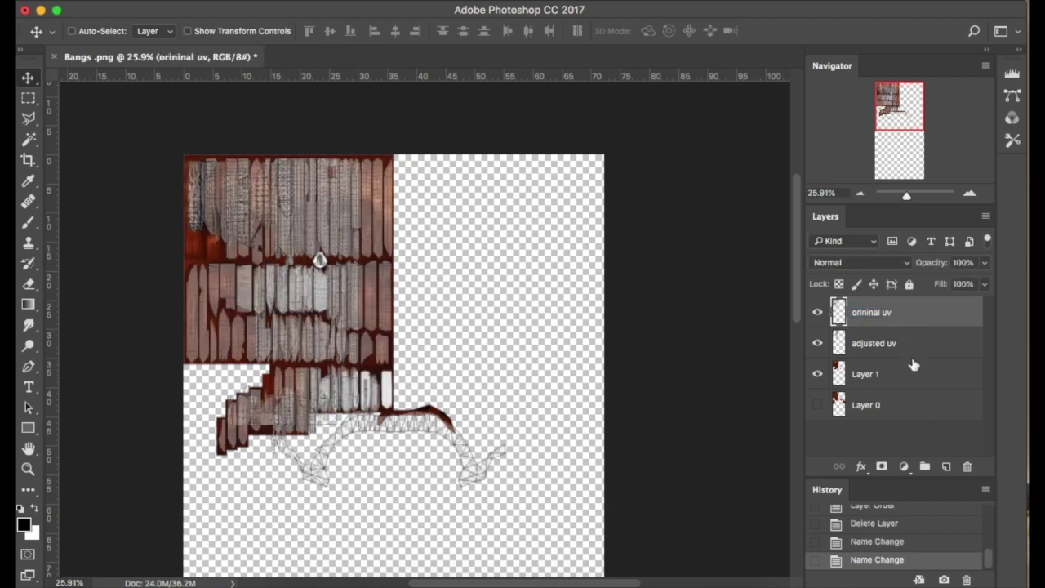
{"action": "left_click", "coordinate": [865, 373]}
{"action": "left_click", "coordinate": [817, 343]}
{"action": "left_click", "coordinate": [817, 312]}
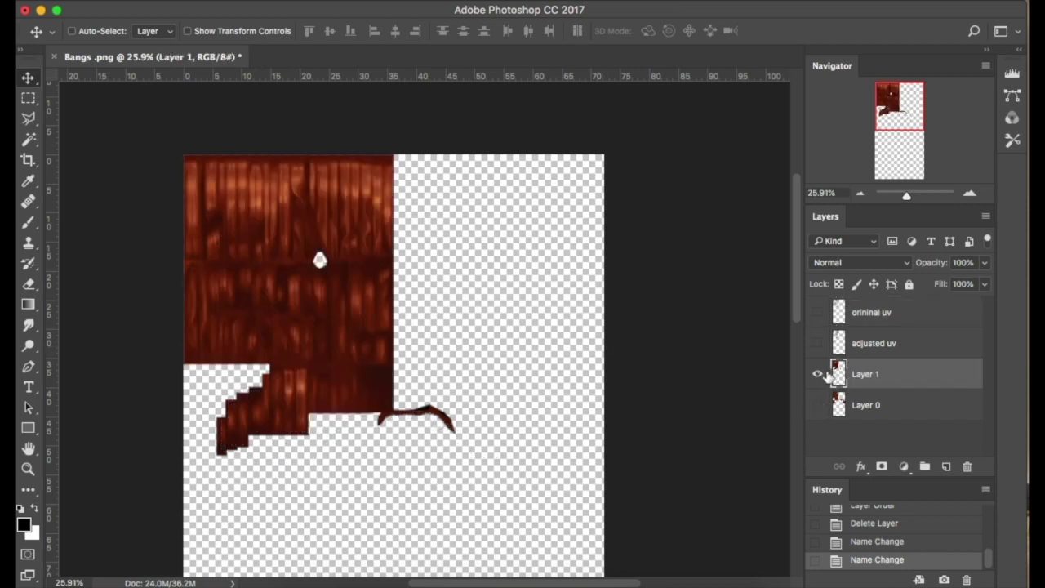
{"action": "left_click", "coordinate": [818, 374]}
{"action": "left_click", "coordinate": [864, 404]}
{"action": "left_click", "coordinate": [818, 404]}
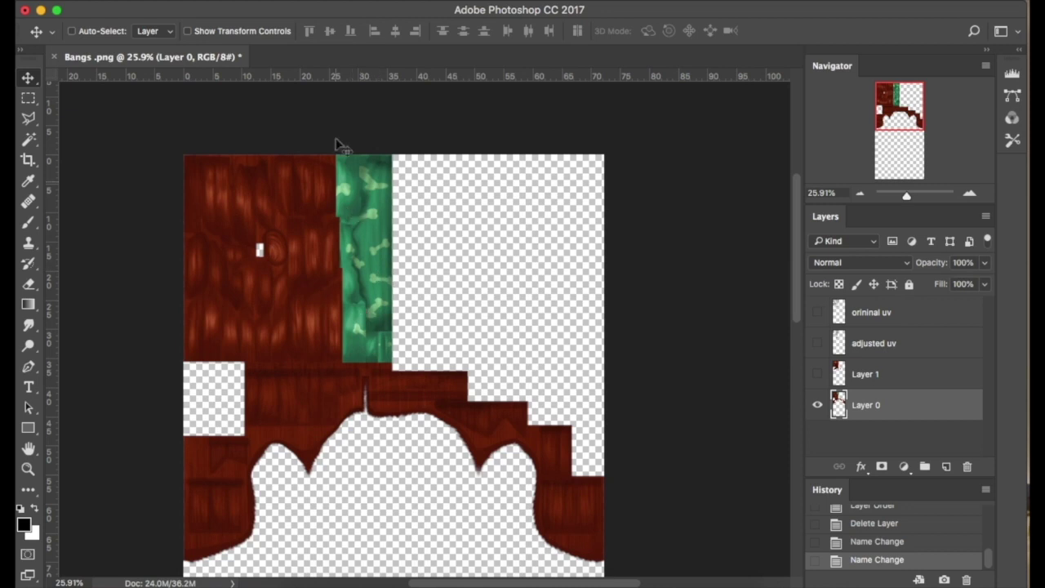
{"action": "left_click", "coordinate": [818, 312]}
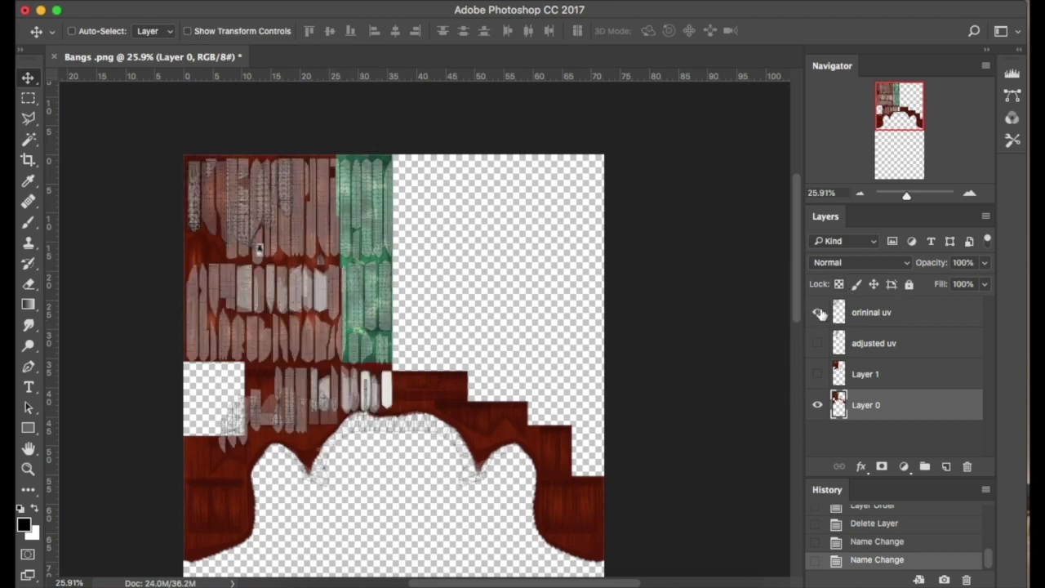
{"action": "scroll", "coordinate": [433, 321], "scroll_direction": "up", "scroll_amount": 1}
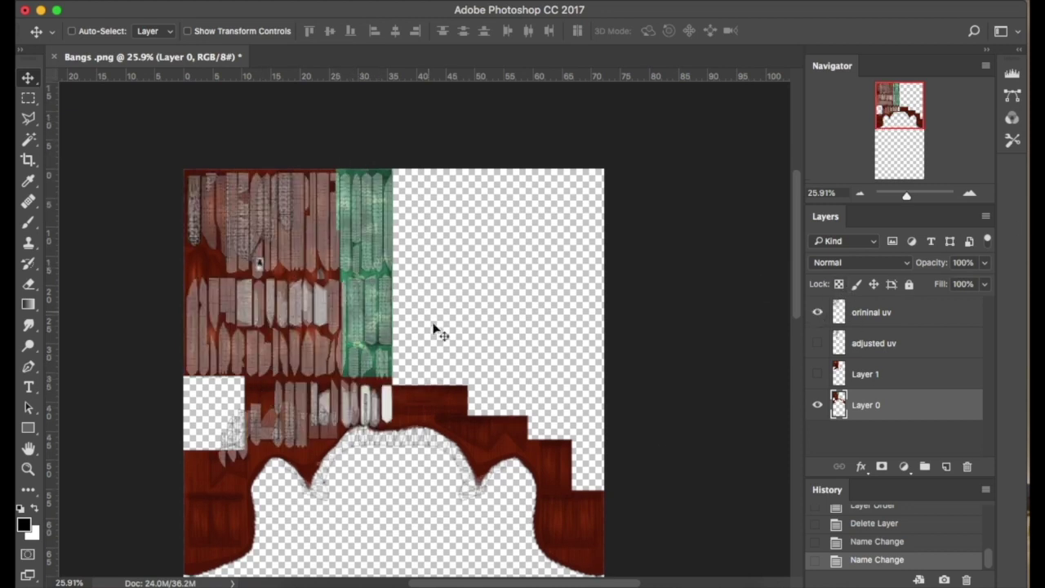
Step: Select the empty background of the orininal uv layer with the Magic Wand and invert the selection to the UV islands
{"action": "left_click", "coordinate": [31, 141]}
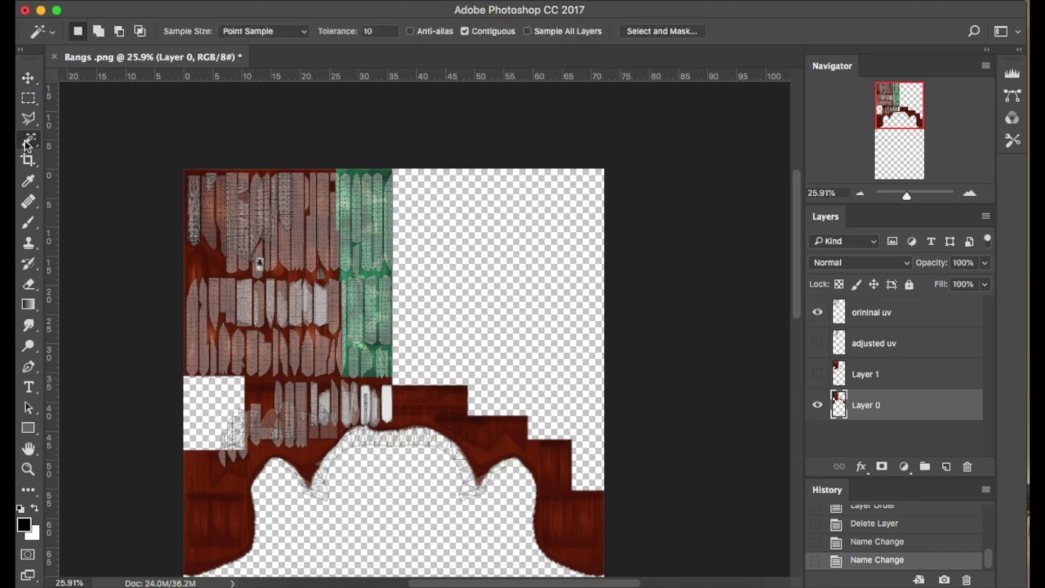
{"action": "left_click", "coordinate": [871, 312]}
{"action": "left_click", "coordinate": [452, 344]}
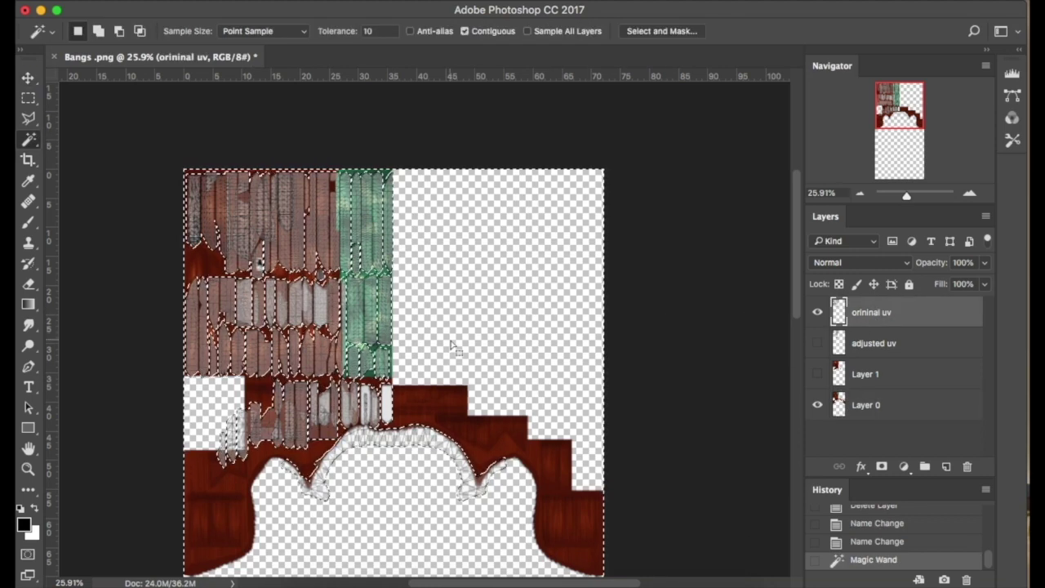
{"action": "right_click", "coordinate": [448, 341]}
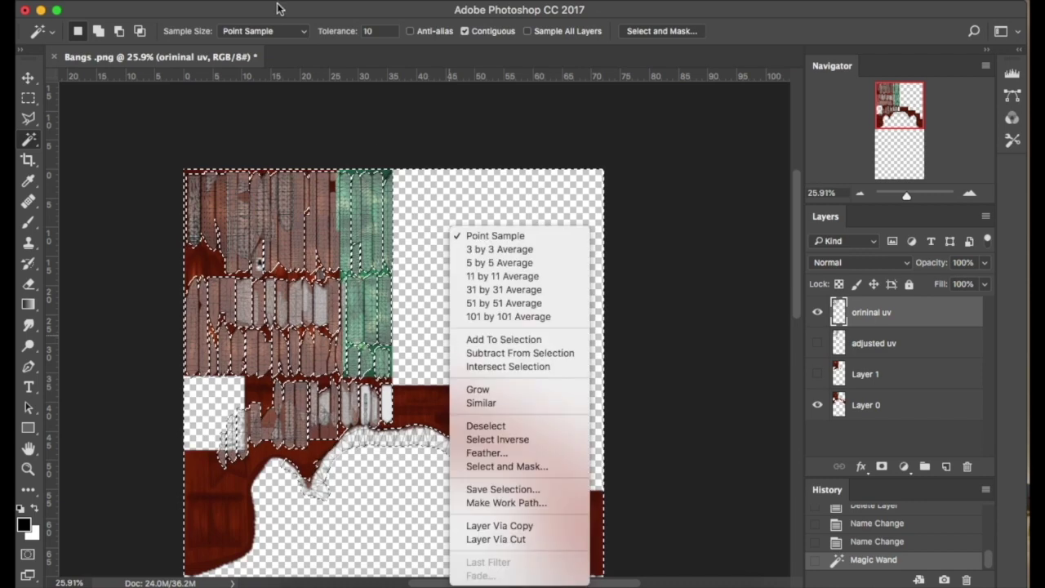
{"action": "left_click", "coordinate": [298, 18]}
{"action": "left_click", "coordinate": [359, 0]}
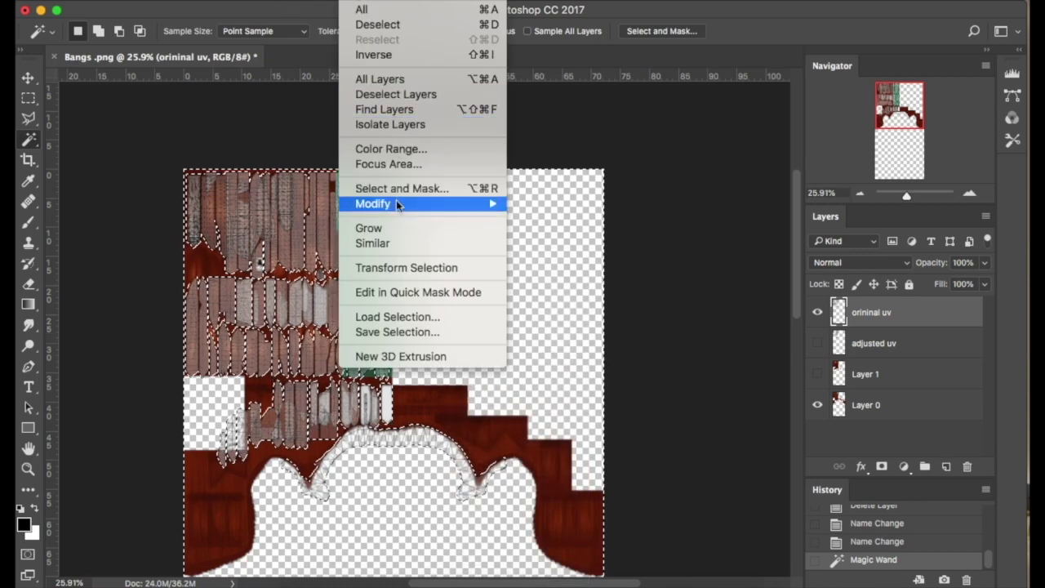
{"action": "left_click", "coordinate": [527, 369]}
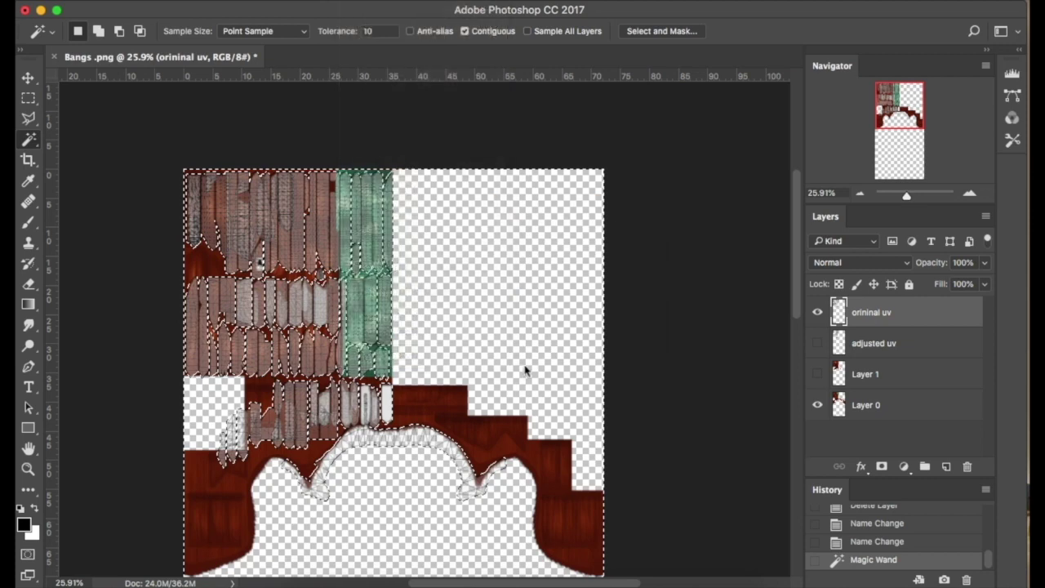
{"action": "right_click", "coordinate": [525, 368]}
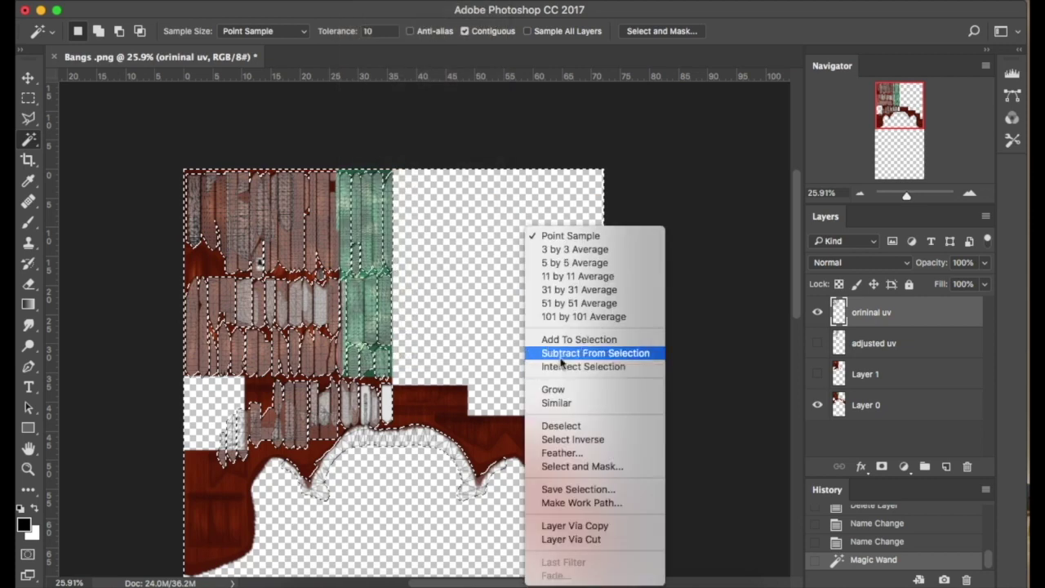
{"action": "left_click", "coordinate": [586, 439]}
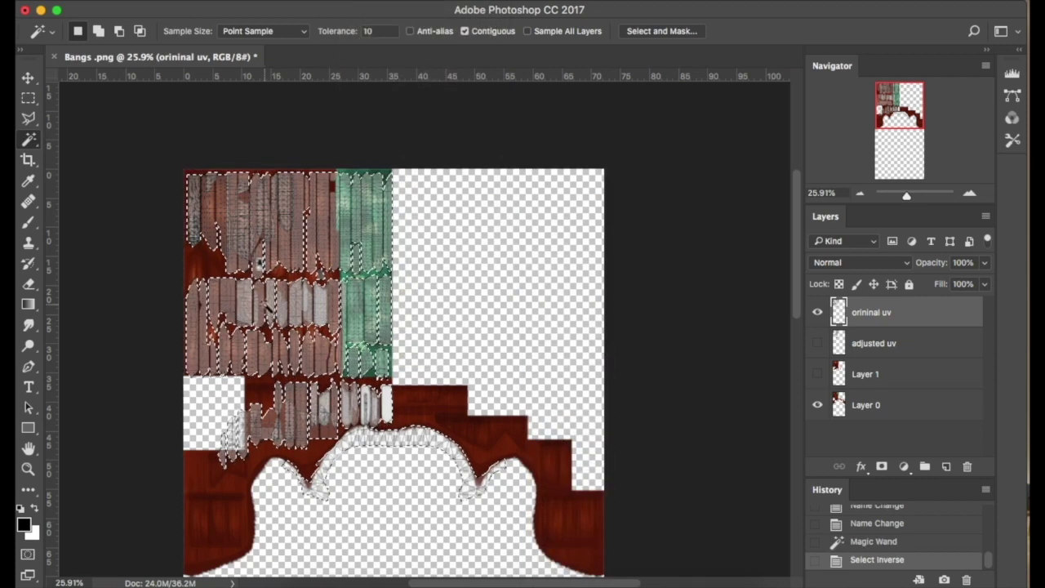
Step: Compare Layer 1 and Layer 0 under the UV selection, leaving Layer 1 hidden and Layer 0 visible
{"action": "left_click", "coordinate": [887, 380]}
{"action": "left_click", "coordinate": [817, 374]}
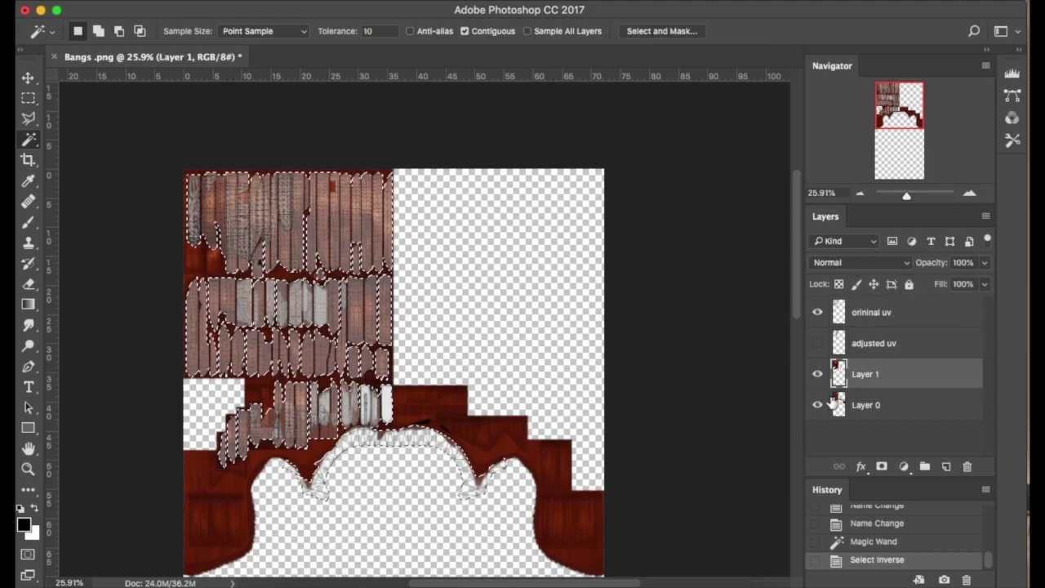
{"action": "left_click", "coordinate": [817, 405]}
{"action": "left_click", "coordinate": [817, 374]}
{"action": "left_click", "coordinate": [817, 405]}
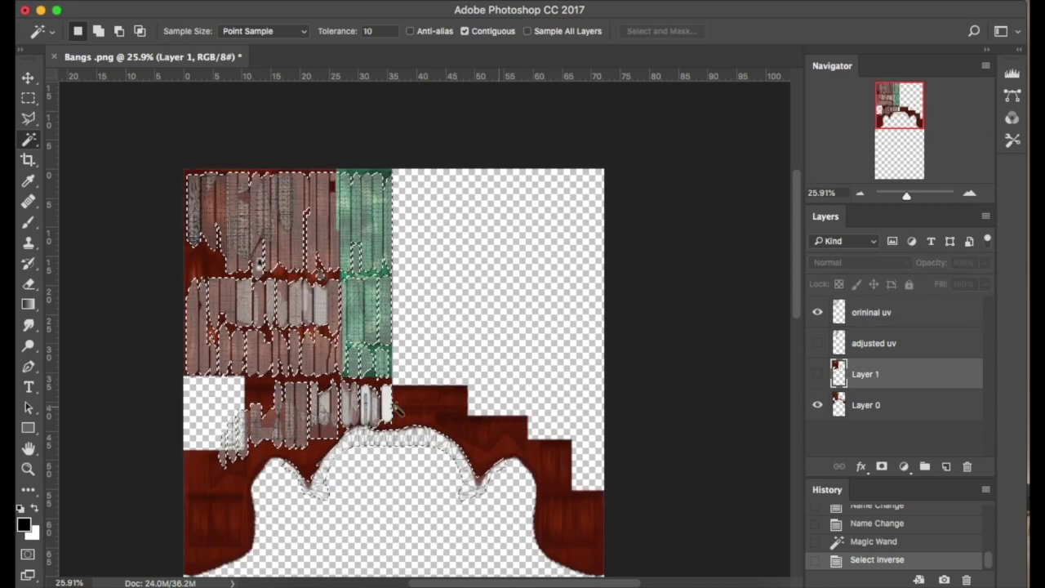
Step: Subtract the arched UV strip below the hair strands from the selection with the Polygonal Lasso
{"action": "scroll", "coordinate": [281, 362], "scroll_direction": "up", "scroll_amount": 8, "text": "alt"}
{"action": "scroll", "coordinate": [280, 361], "scroll_direction": "down", "scroll_amount": 4, "text": "alt"}
{"action": "scroll", "coordinate": [281, 362], "scroll_direction": "down", "scroll_amount": 3, "text": "alt"}
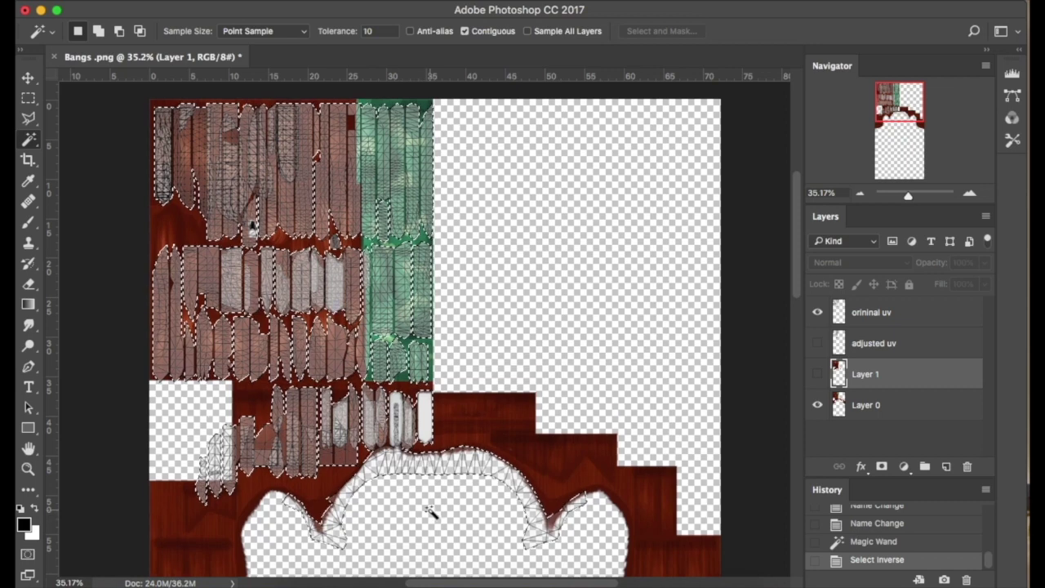
{"action": "scroll", "coordinate": [431, 509], "scroll_direction": "down", "scroll_amount": 5}
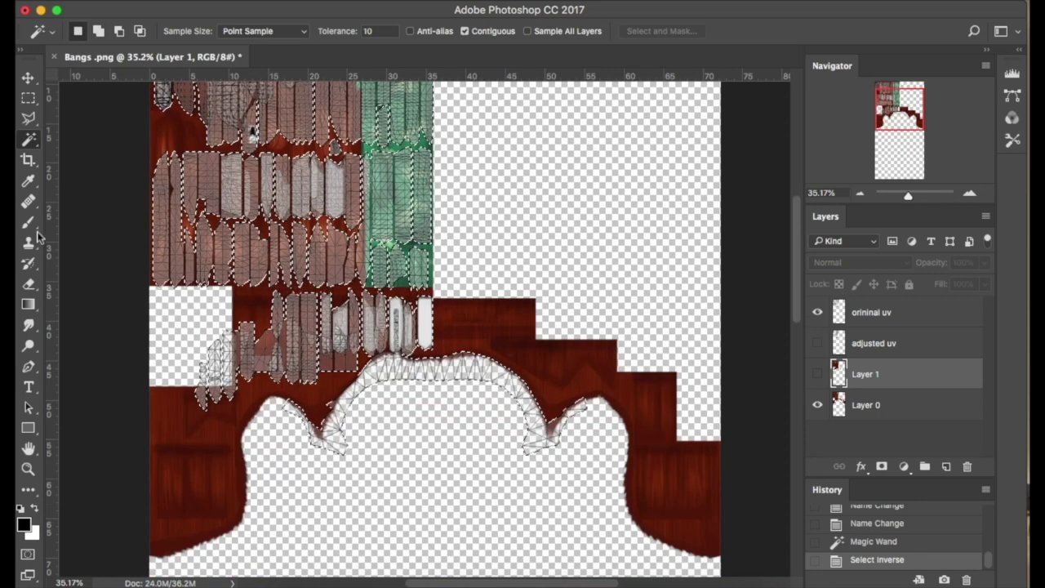
{"action": "left_click", "coordinate": [29, 118]}
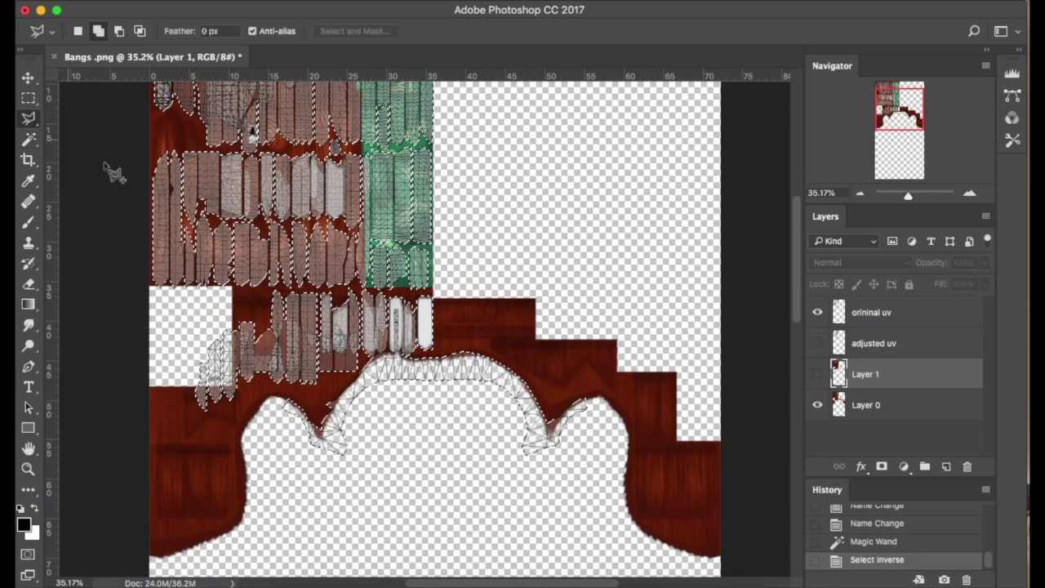
{"action": "left_click", "coordinate": [327, 477], "text": "alt"}
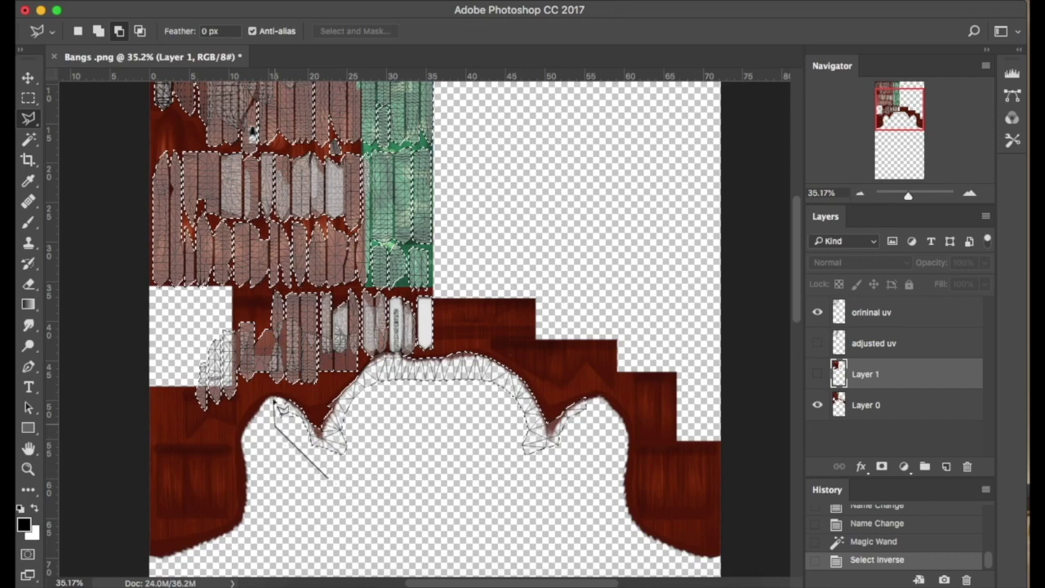
{"action": "mouse_move", "coordinate": [324, 392]}
{"action": "left_mouse_down", "text": "alt"}
{"action": "mouse_move", "coordinate": [393, 352]}
{"action": "mouse_move", "coordinate": [436, 351]}
{"action": "mouse_move", "coordinate": [334, 489]}
{"action": "left_mouse_up", "text": "alt"}
{"action": "left_click", "coordinate": [328, 479]}
{"action": "scroll", "coordinate": [350, 358], "scroll_direction": "up", "scroll_amount": 10, "text": "alt"}
{"action": "scroll", "coordinate": [350, 357], "scroll_direction": "down", "scroll_amount": 10, "text": "alt"}
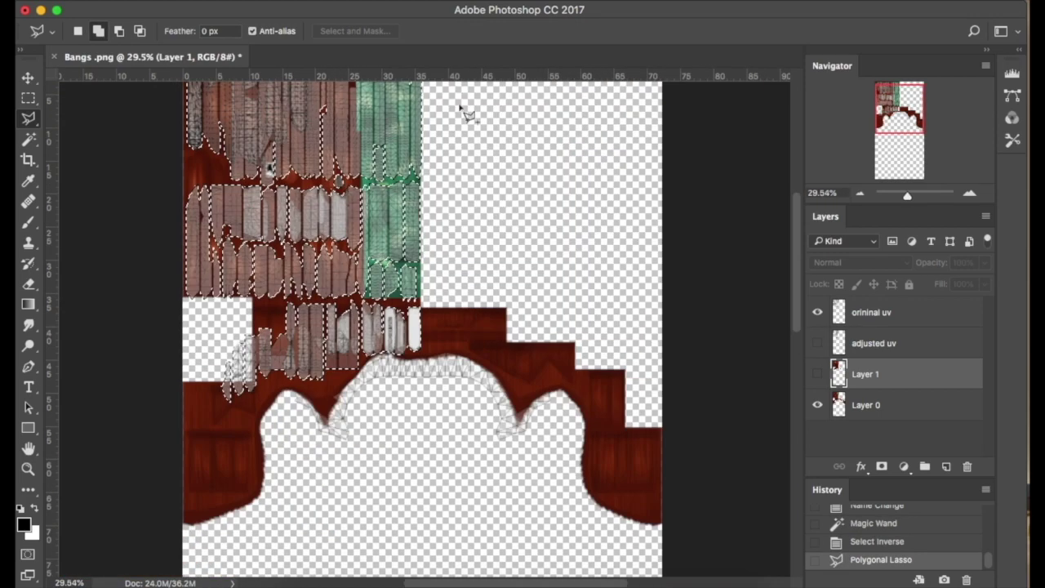
{"action": "left_click_drag", "start_coordinate": [908, 101], "coordinate": [909, 95]}
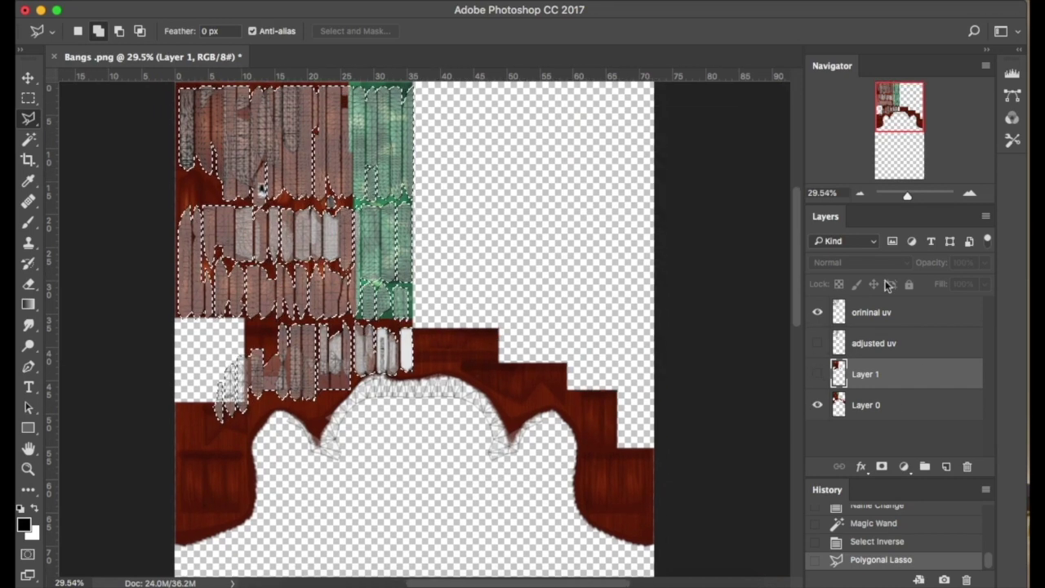
Step: Make Layer 0 active, expand the UV island selection by 2 pixels and check its margin around the islands
{"action": "left_click", "coordinate": [866, 404]}
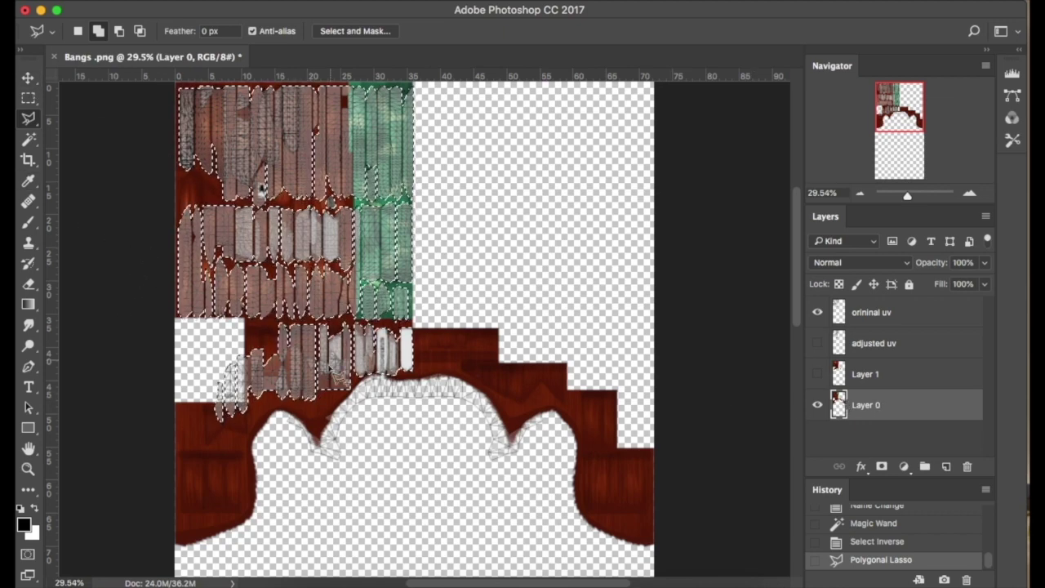
{"action": "left_click", "coordinate": [362, 1]}
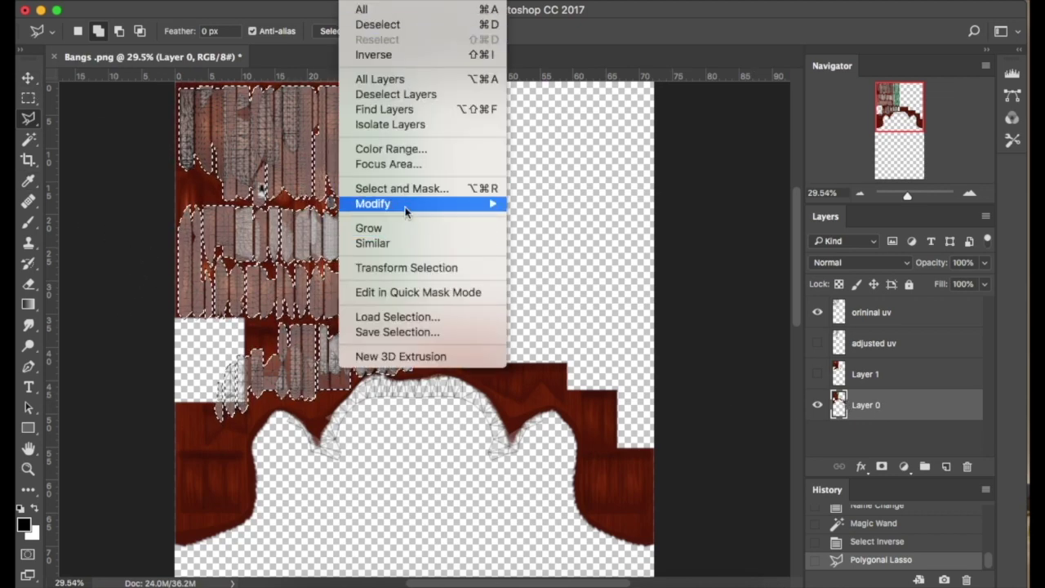
{"action": "mouse_move", "coordinate": [488, 204]}
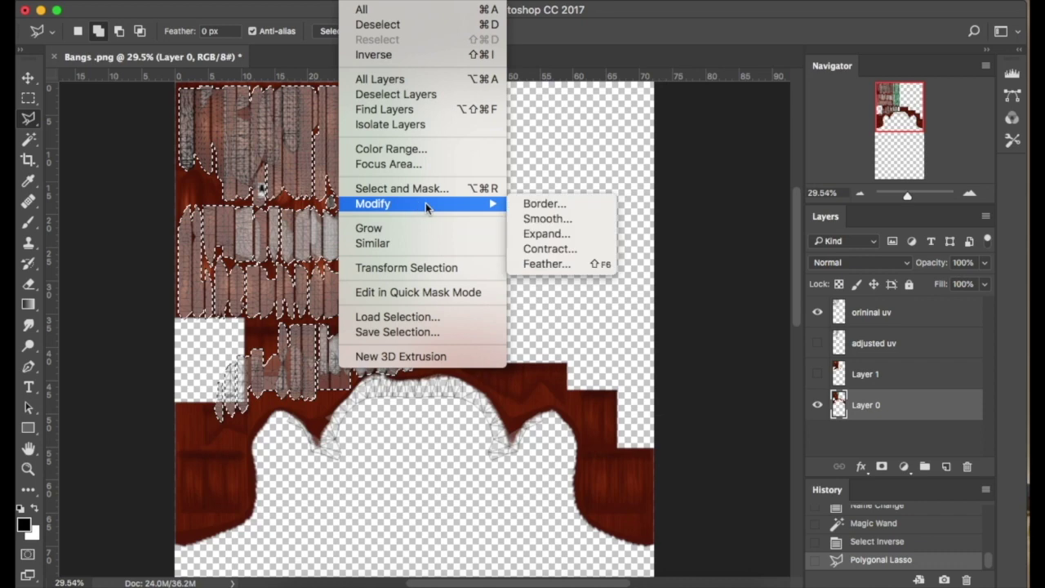
{"action": "left_click", "coordinate": [546, 234]}
{"action": "type", "text": "2"}
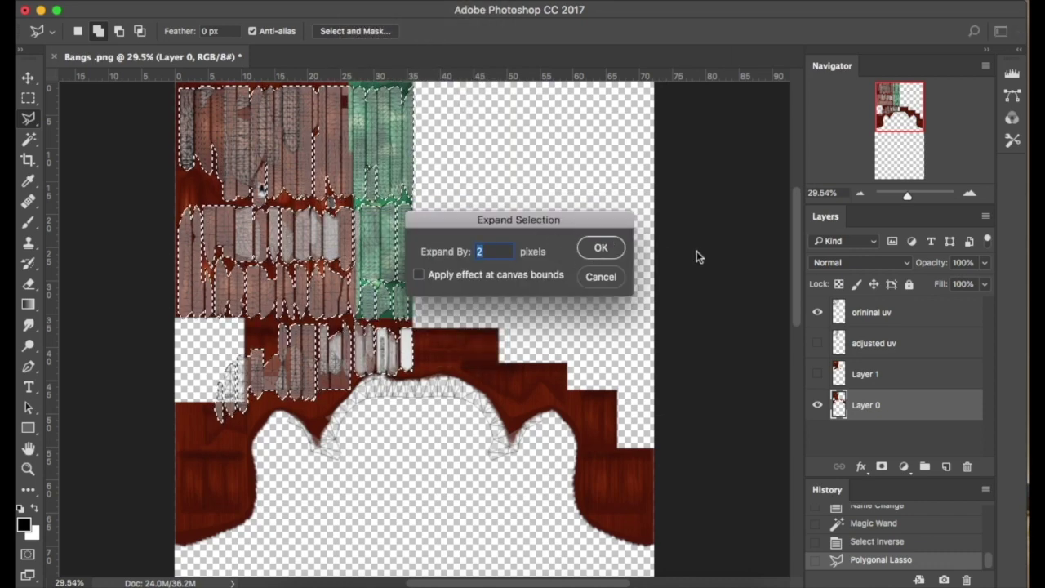
{"action": "left_click", "coordinate": [601, 247]}
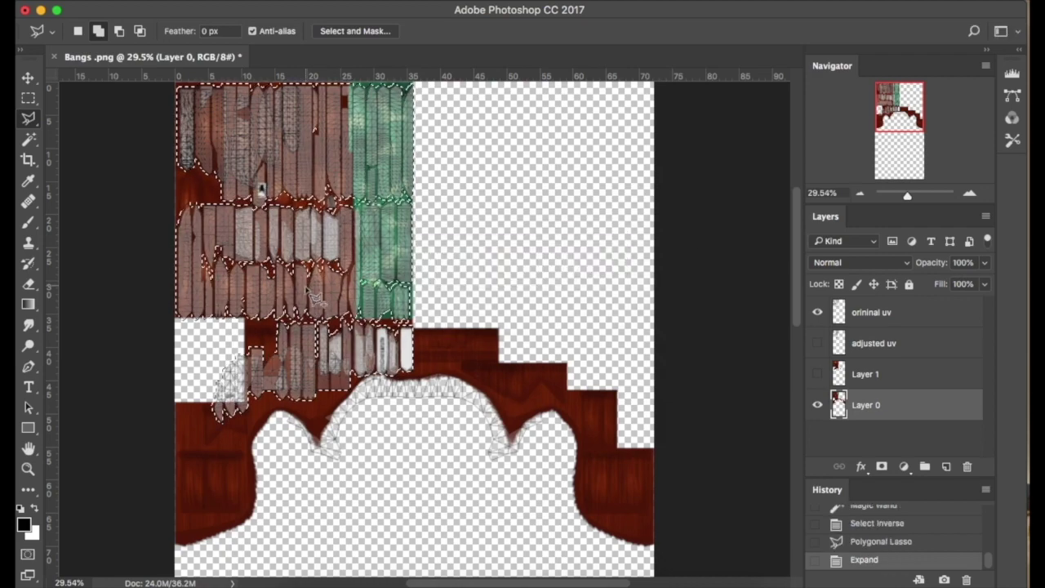
{"action": "scroll", "coordinate": [309, 290], "scroll_direction": "up", "scroll_amount": 5, "text": "alt"}
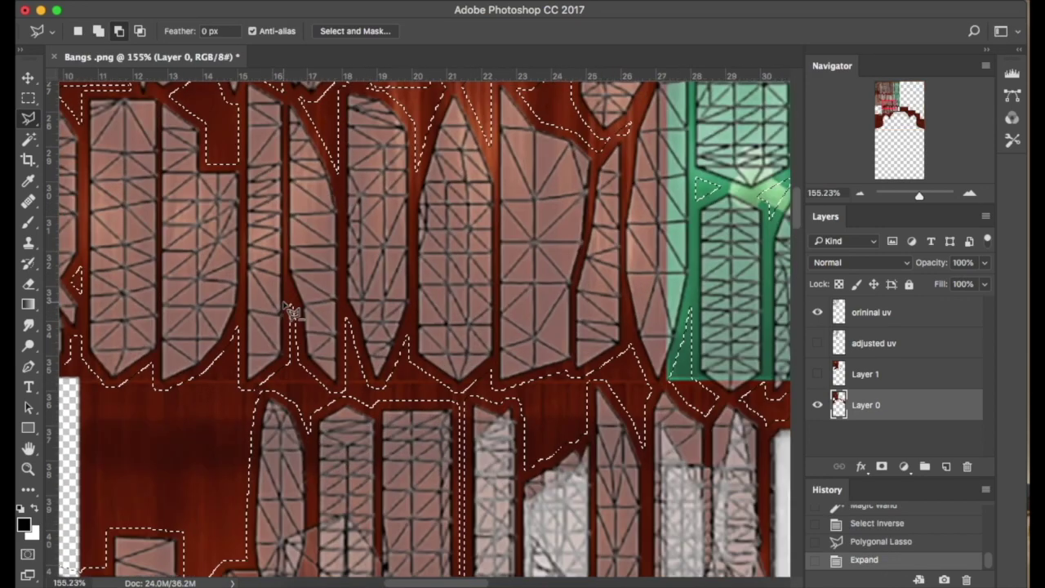
{"action": "scroll", "coordinate": [291, 310], "scroll_direction": "down", "scroll_amount": 6, "text": "alt"}
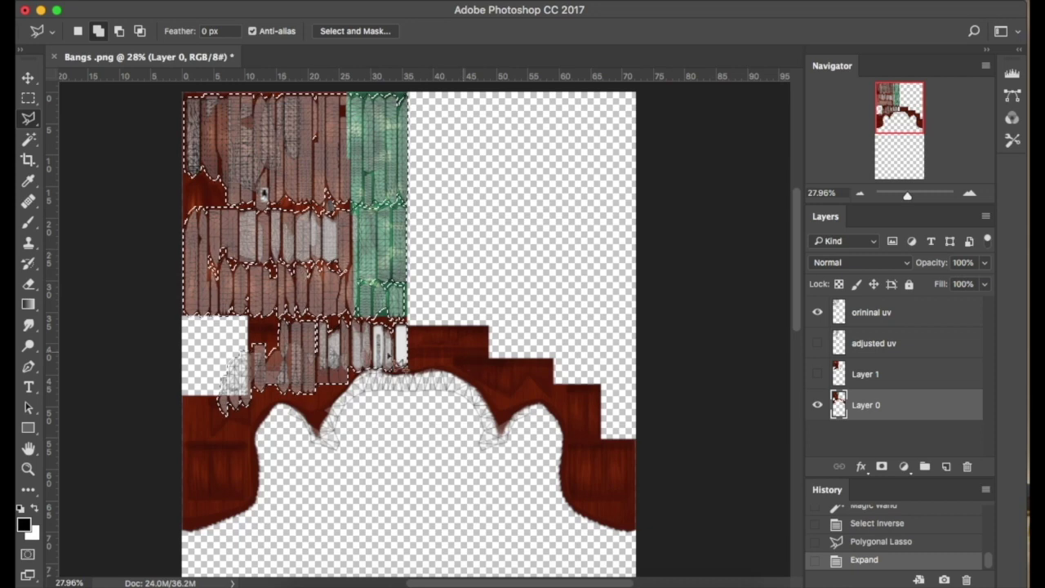
{"action": "right_click", "coordinate": [253, 295]}
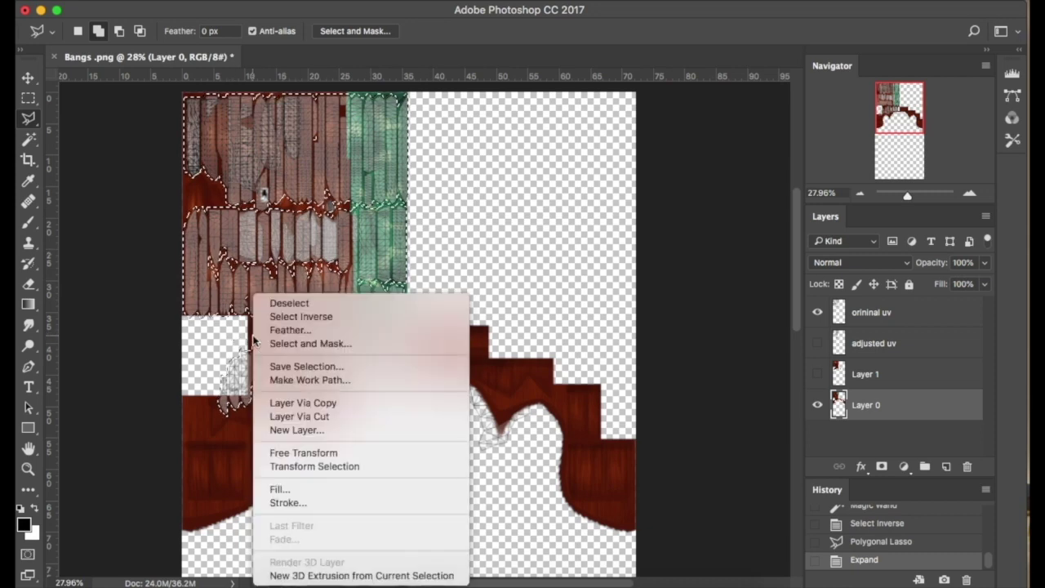
{"action": "left_click", "coordinate": [352, 408]}
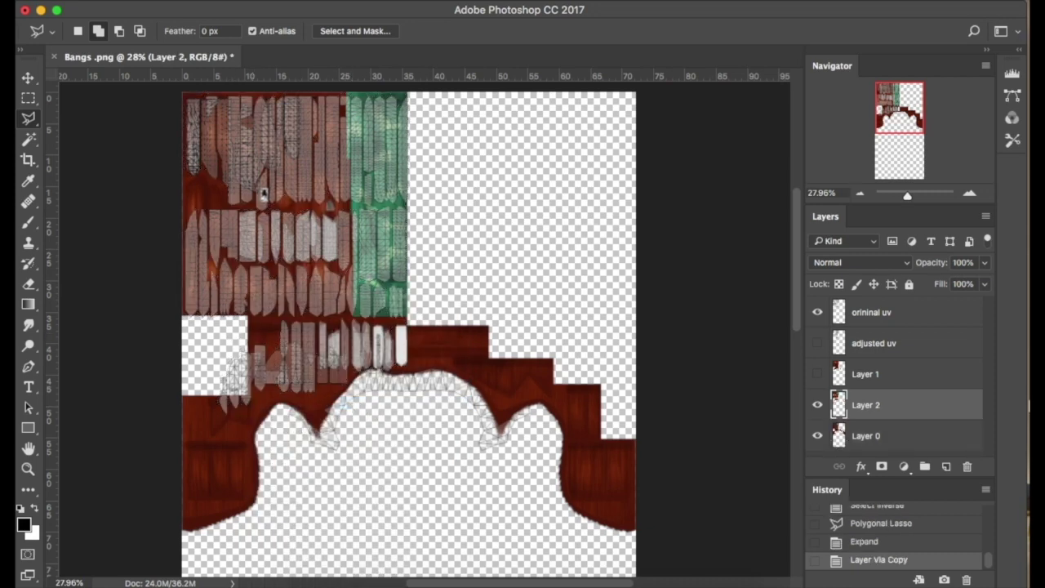
{"action": "key", "text": "super+z"}
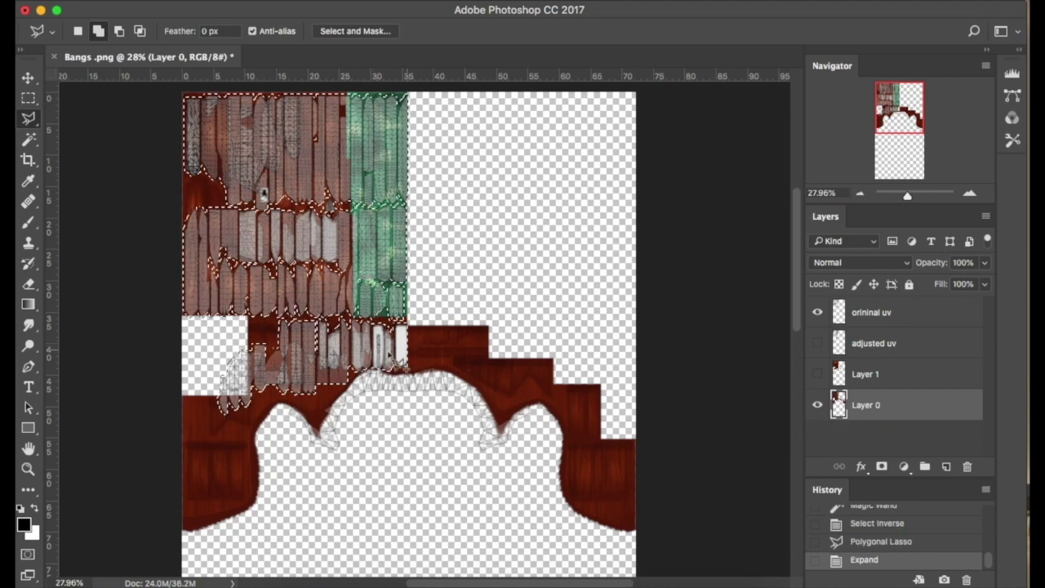
Step: Cut the selected UV island areas of Layer 0 onto their own layer with Layer Via Cut
{"action": "right_click", "coordinate": [255, 292]}
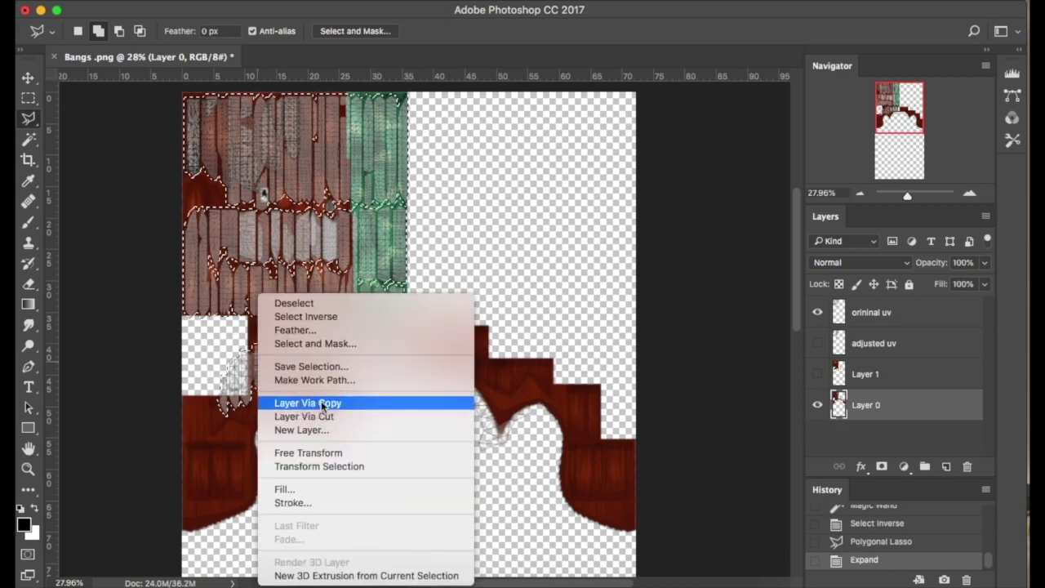
{"action": "left_click", "coordinate": [321, 419]}
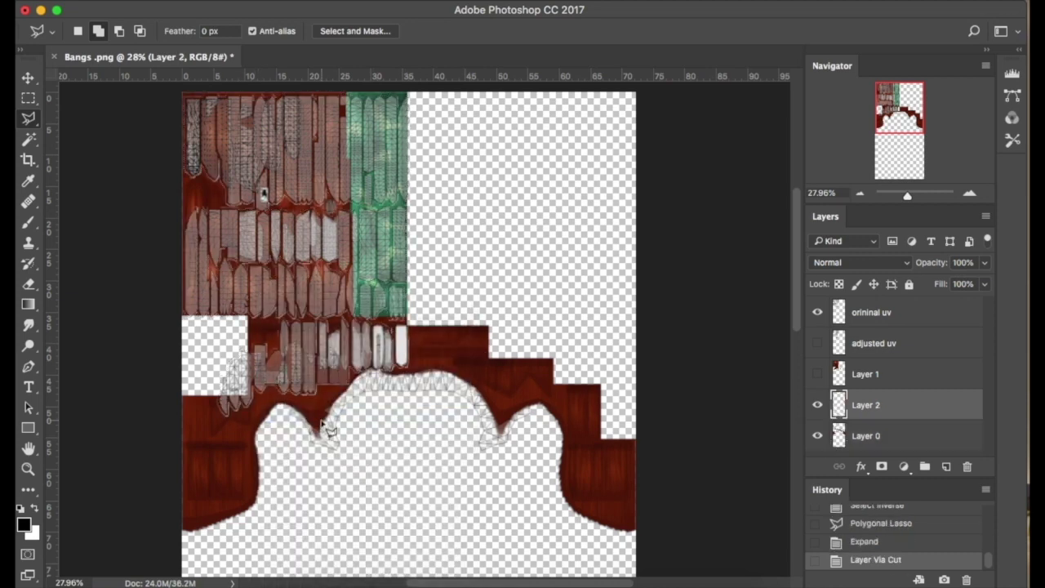
Step: Rename Layer 0 as hairline, checking its content against Layer 2 and leaving both layers visible
{"action": "left_click", "coordinate": [818, 439]}
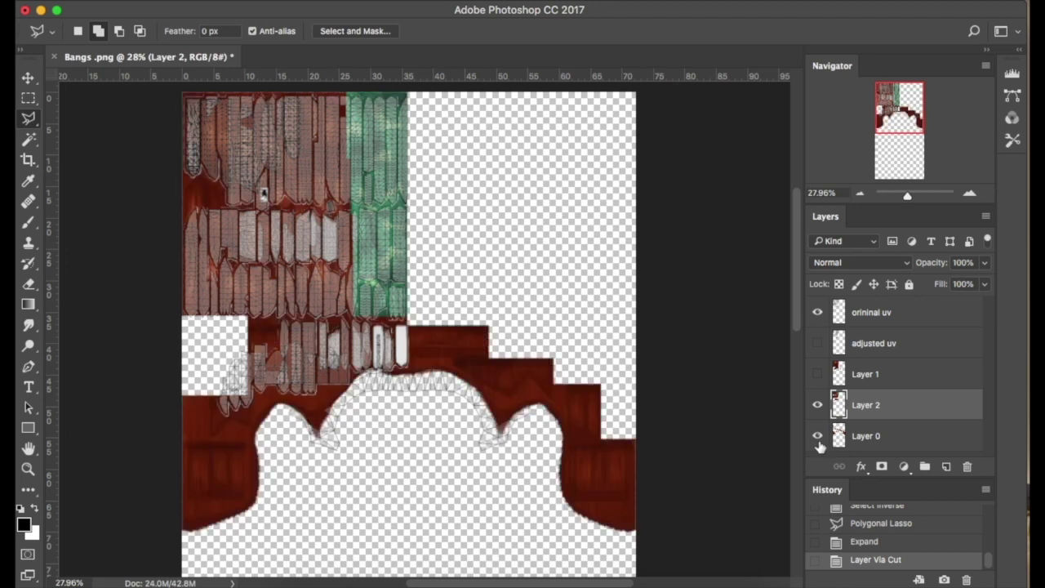
{"action": "double_click", "coordinate": [863, 436]}
{"action": "type", "text": "hair"}
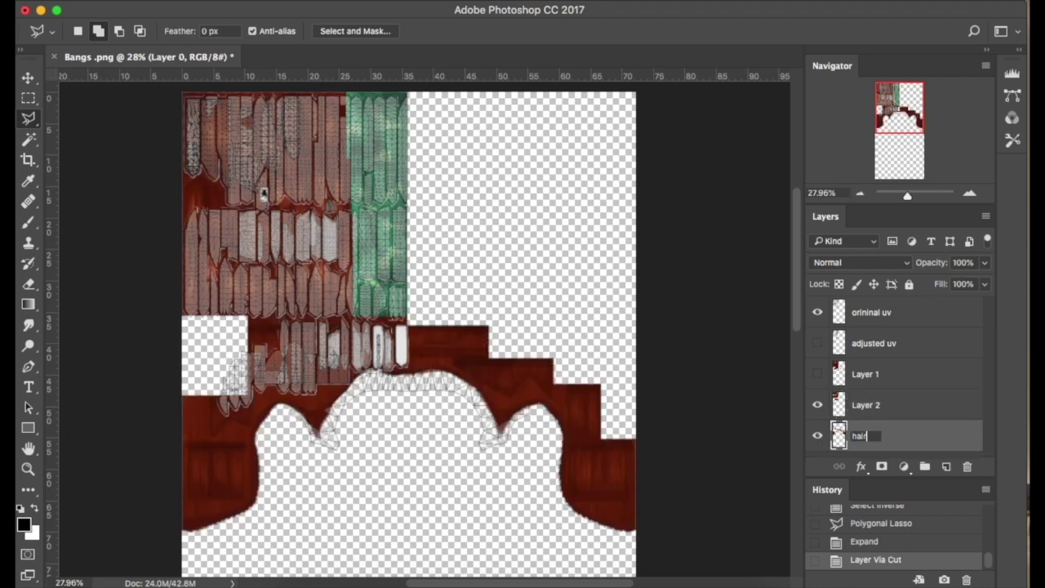
{"action": "type", "text": "line"}
{"action": "key", "text": "Return"}
{"action": "left_click", "coordinate": [816, 405]}
{"action": "left_click", "coordinate": [816, 404]}
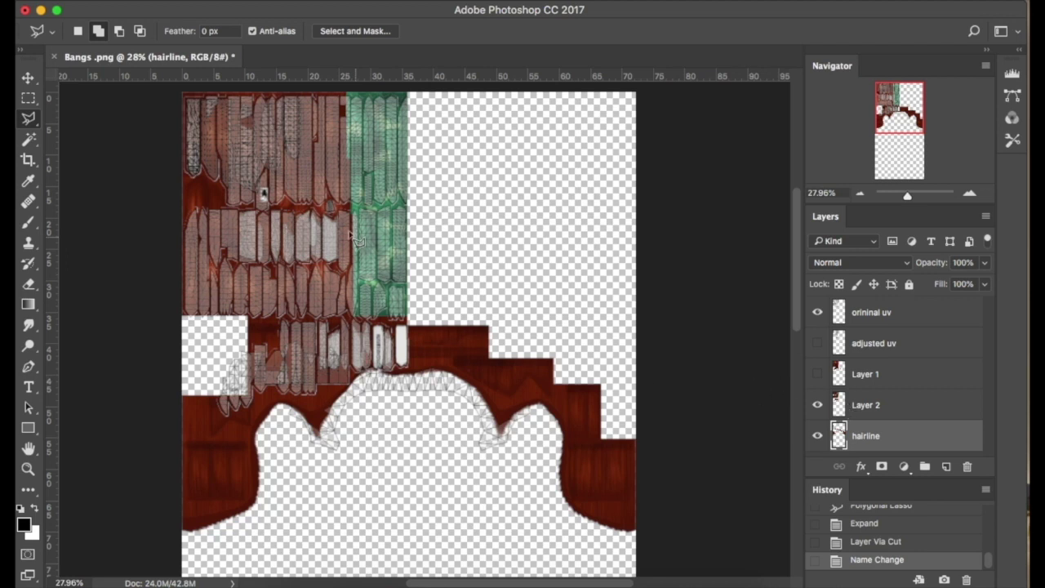
Step: Clear the leftover texture around the hair strands from the upper part of the hairline layer with a full-width rectangular selection, then deselect
{"action": "left_click", "coordinate": [28, 99]}
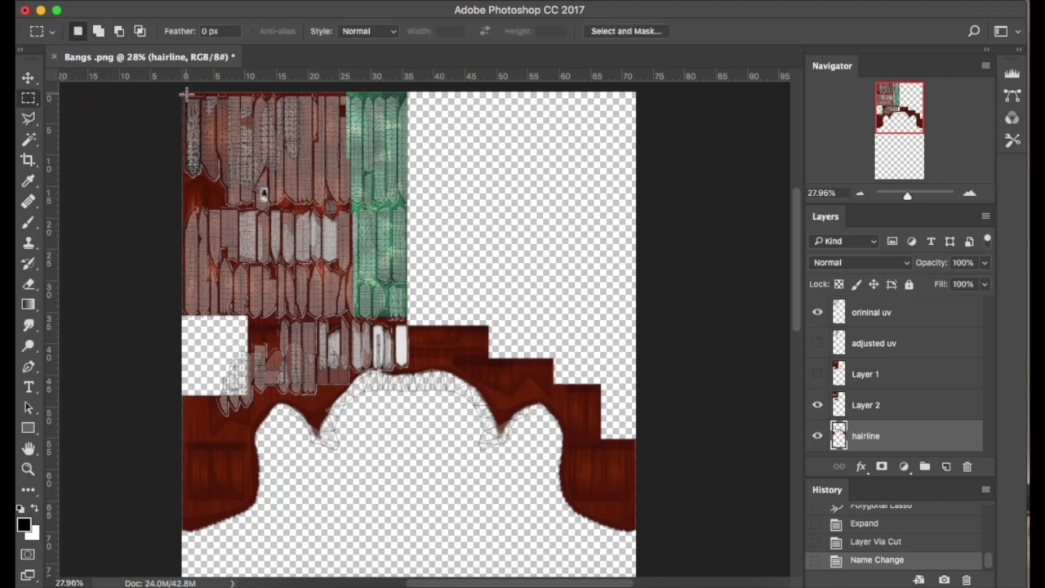
{"action": "left_click_drag", "start_coordinate": [182, 94], "coordinate": [716, 354]}
{"action": "key", "text": "Delete"}
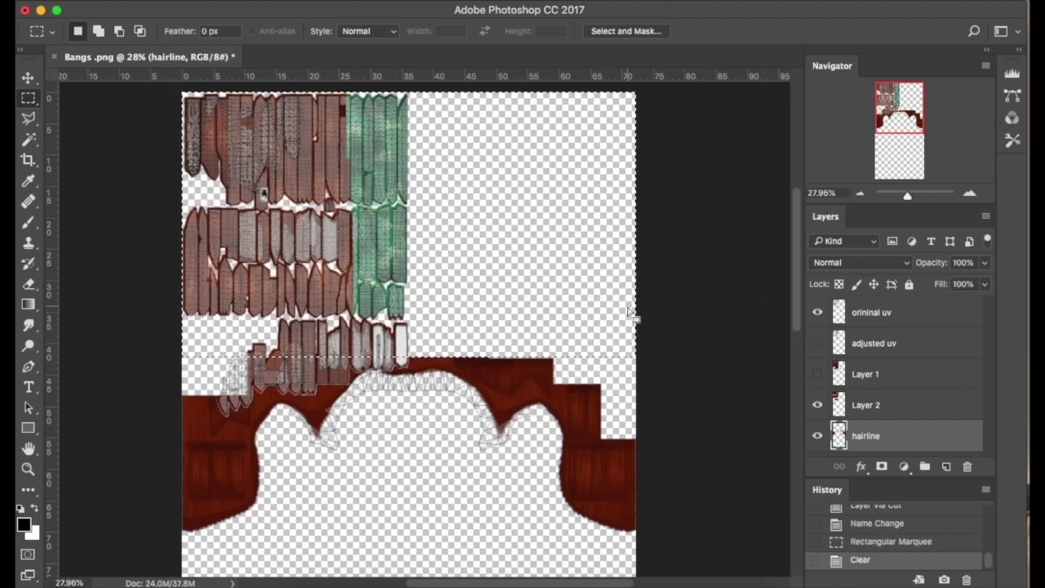
{"action": "key", "text": "super+d"}
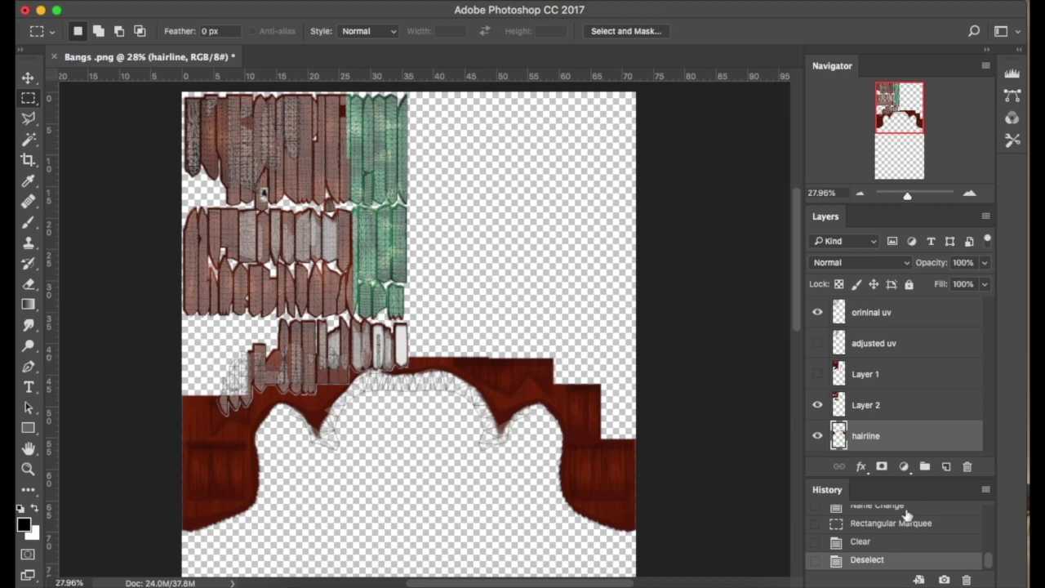
Step: Show adjusted uv instead of orininal uv and scale Layer 2 to 50% width with Free Transform
{"action": "left_click", "coordinate": [886, 408]}
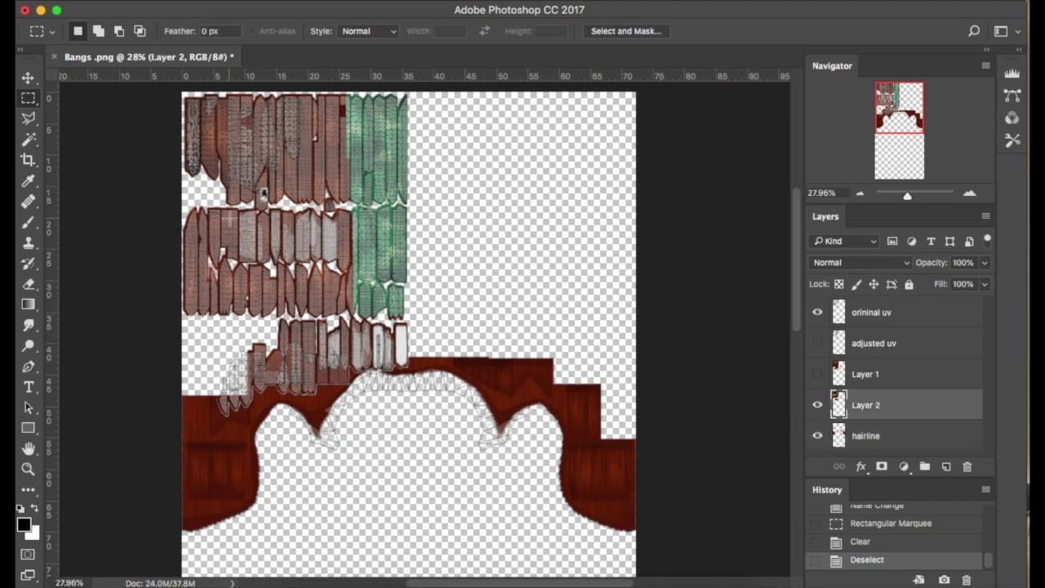
{"action": "left_click", "coordinate": [817, 342]}
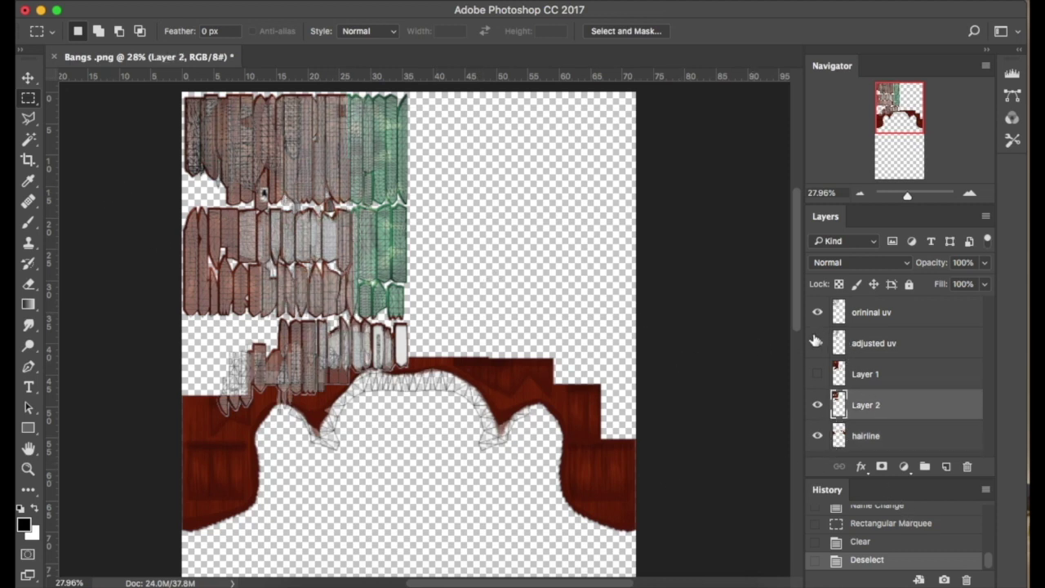
{"action": "left_click", "coordinate": [818, 313]}
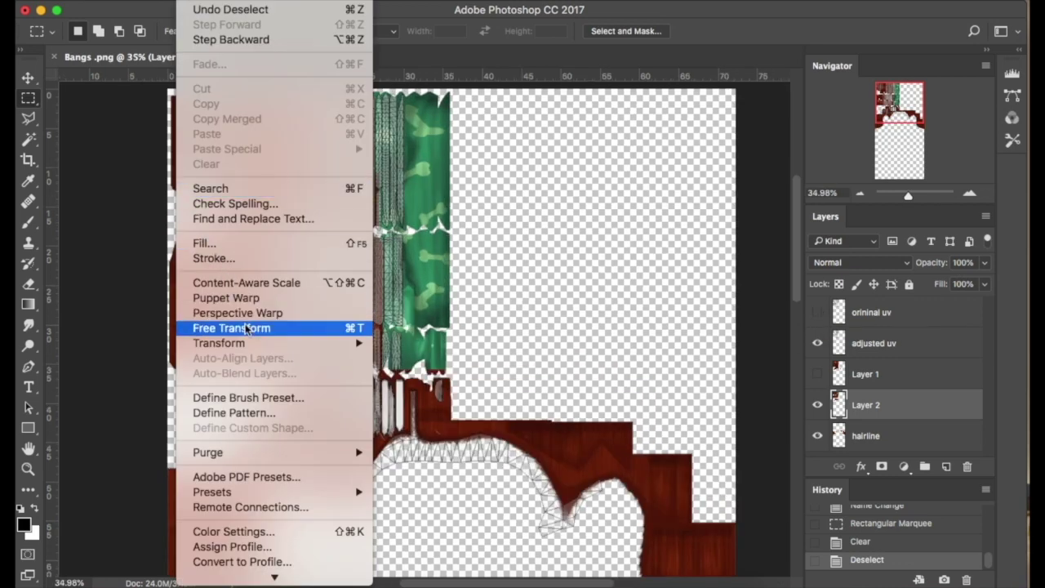
{"action": "left_click", "coordinate": [247, 329]}
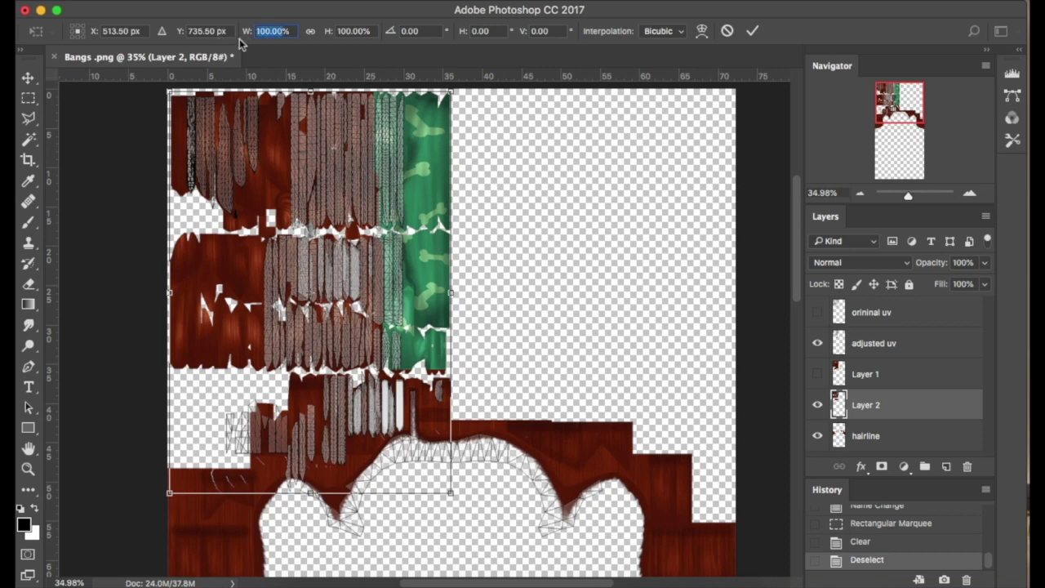
{"action": "type", "text": "50%"}
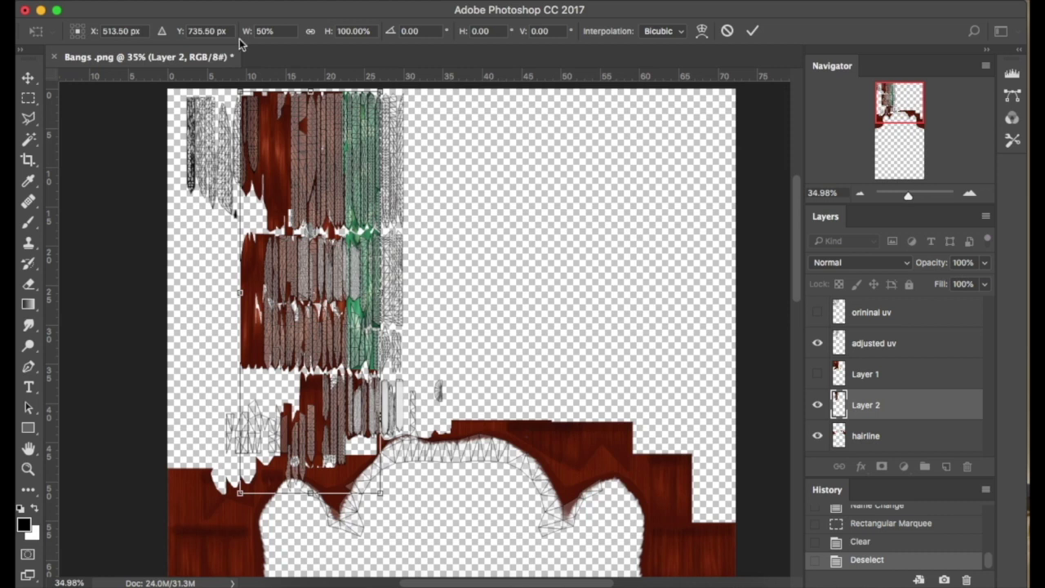
{"action": "key", "text": "Return"}
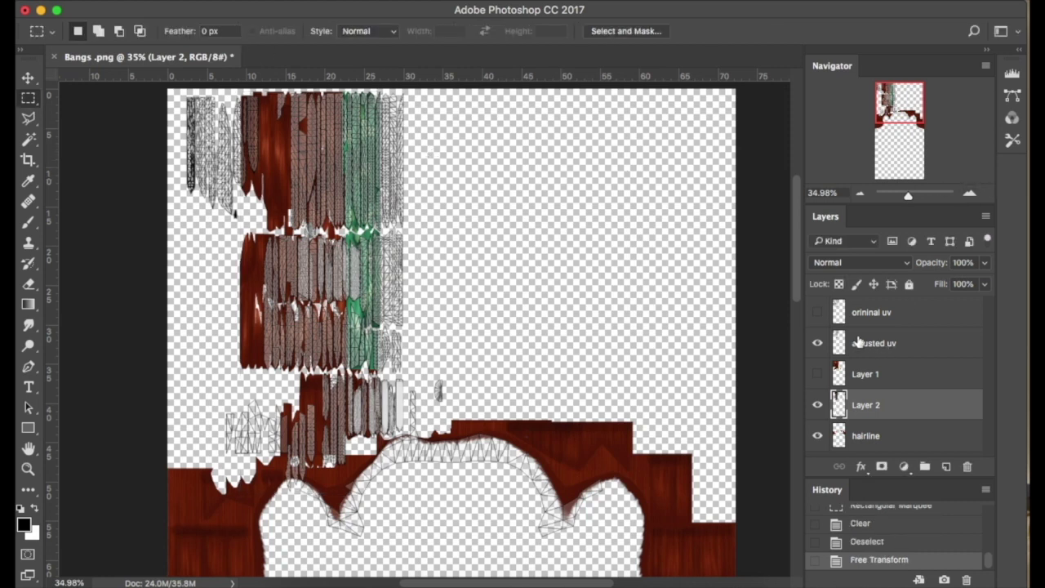
Step: Duplicate the orininal uv layer, keep the copy hidden and make the original layer active
{"action": "left_click", "coordinate": [868, 314]}
{"action": "left_click", "coordinate": [817, 313]}
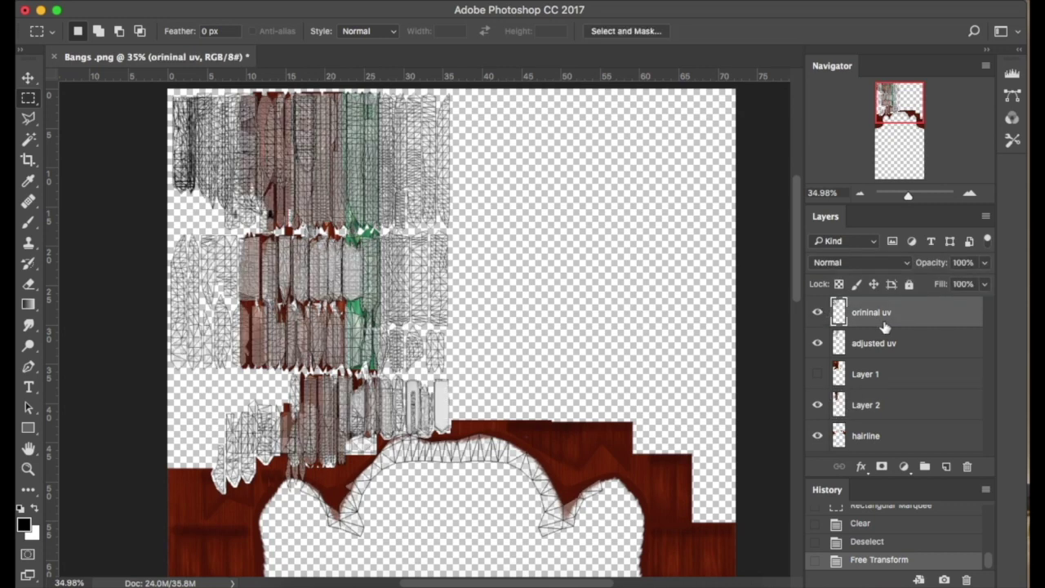
{"action": "left_click", "coordinate": [188, 0]}
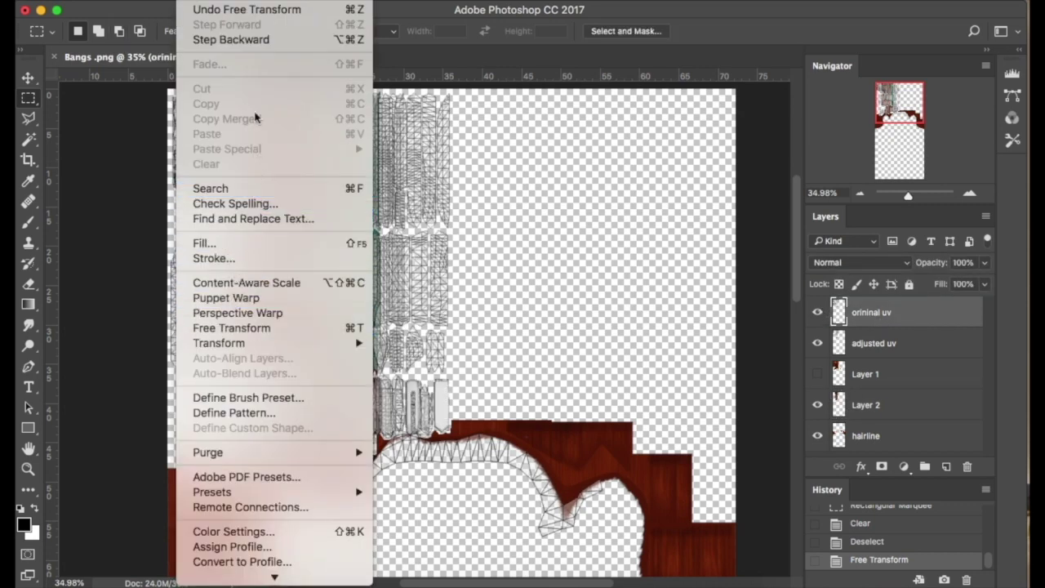
{"action": "left_click", "coordinate": [950, 317]}
{"action": "left_click_drag", "start_coordinate": [949, 318], "coordinate": [946, 466]}
{"action": "left_click", "coordinate": [817, 311]}
{"action": "left_click", "coordinate": [878, 346]}
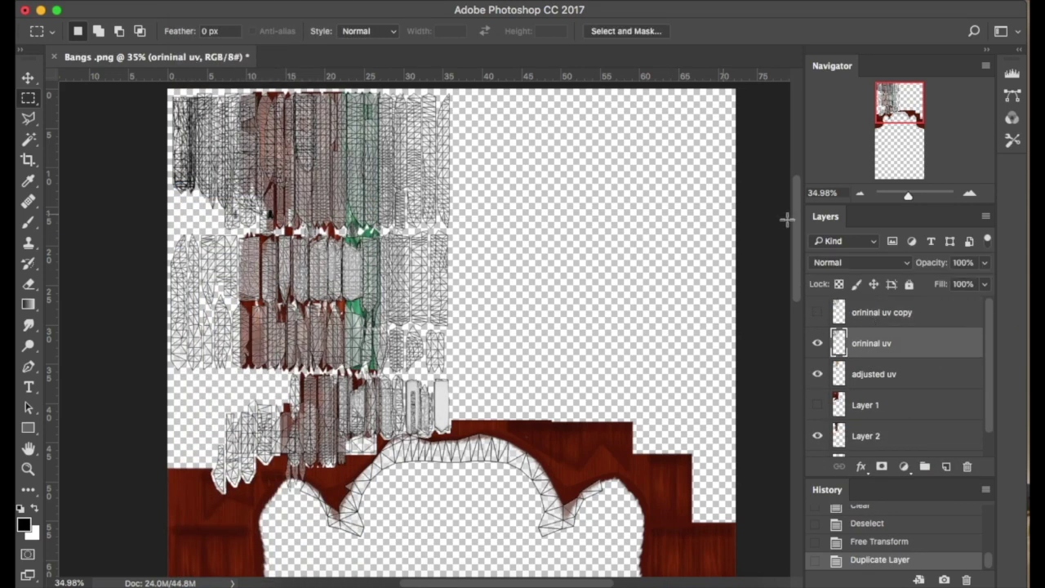
Step: Scale the orininal uv layer to 50% width with Free Transform
{"action": "left_click", "coordinate": [187, 0]}
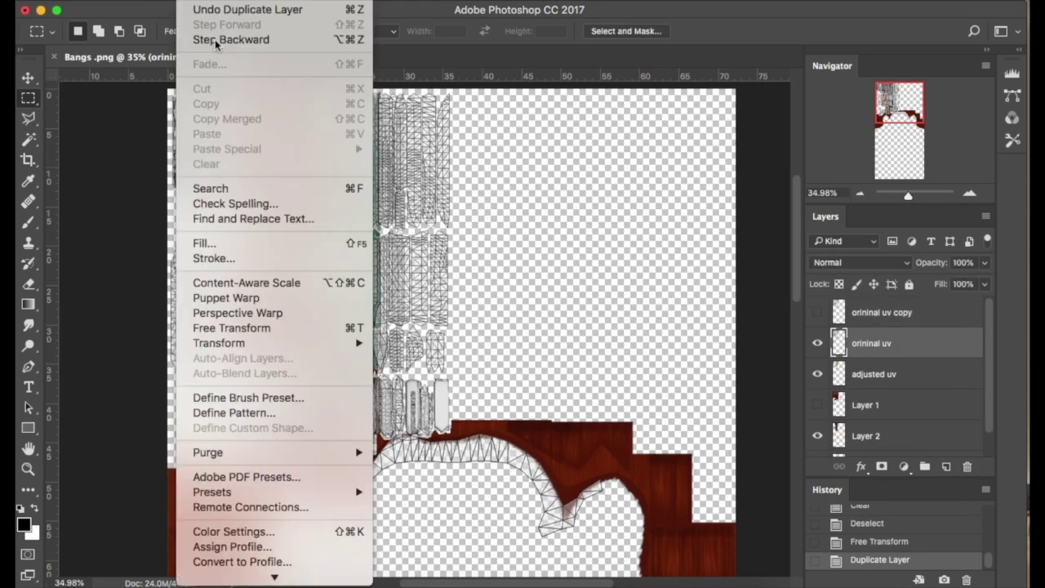
{"action": "left_click", "coordinate": [263, 328]}
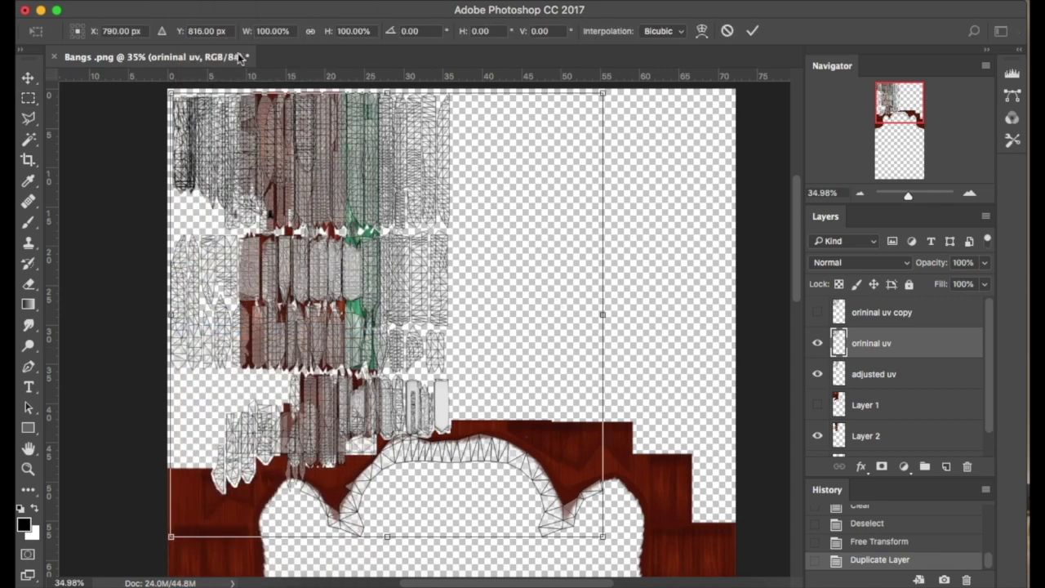
{"action": "left_click", "coordinate": [277, 31]}
{"action": "type", "text": "50"}
{"action": "key", "text": "Return"}
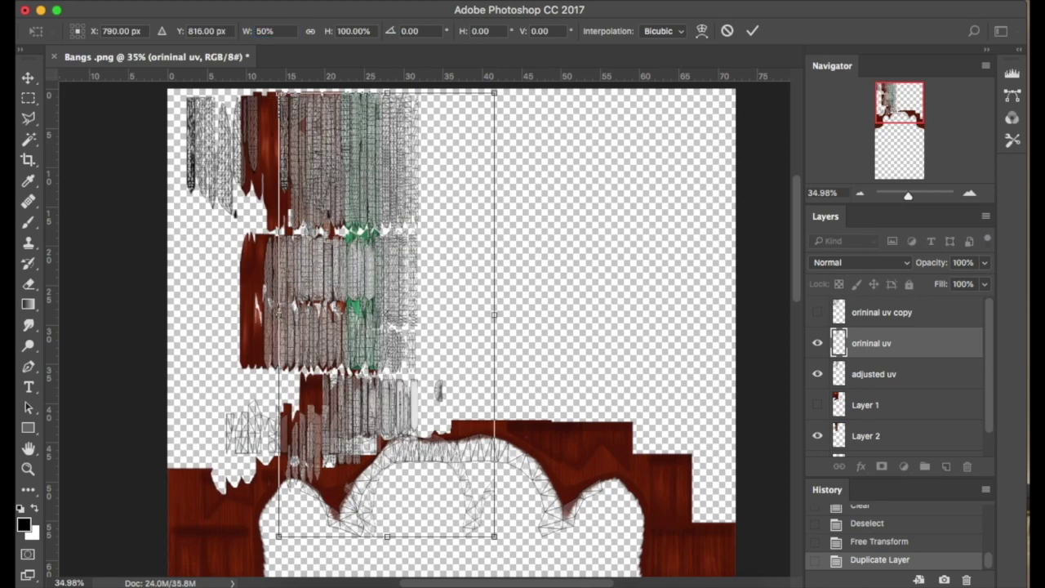
{"action": "key", "text": "Return"}
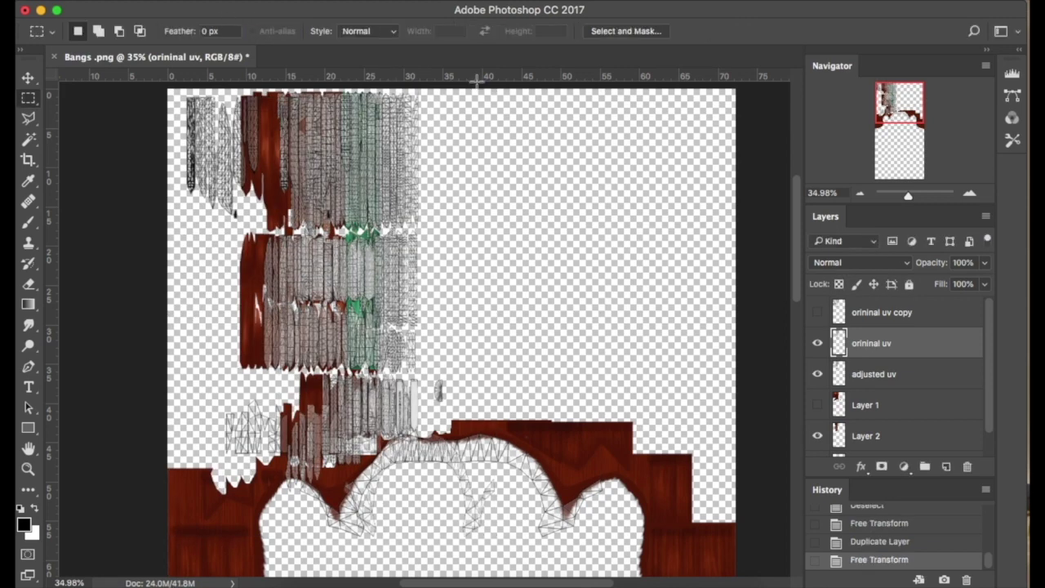
Step: Hide the adjusted uv layer and compare the scaled orininal uv wireframe with the Layer 2 strands
{"action": "left_click", "coordinate": [899, 408]}
{"action": "scroll", "coordinate": [859, 433], "scroll_direction": "down", "scroll_amount": 1}
{"action": "left_click", "coordinate": [865, 423]}
{"action": "left_click", "coordinate": [817, 361]}
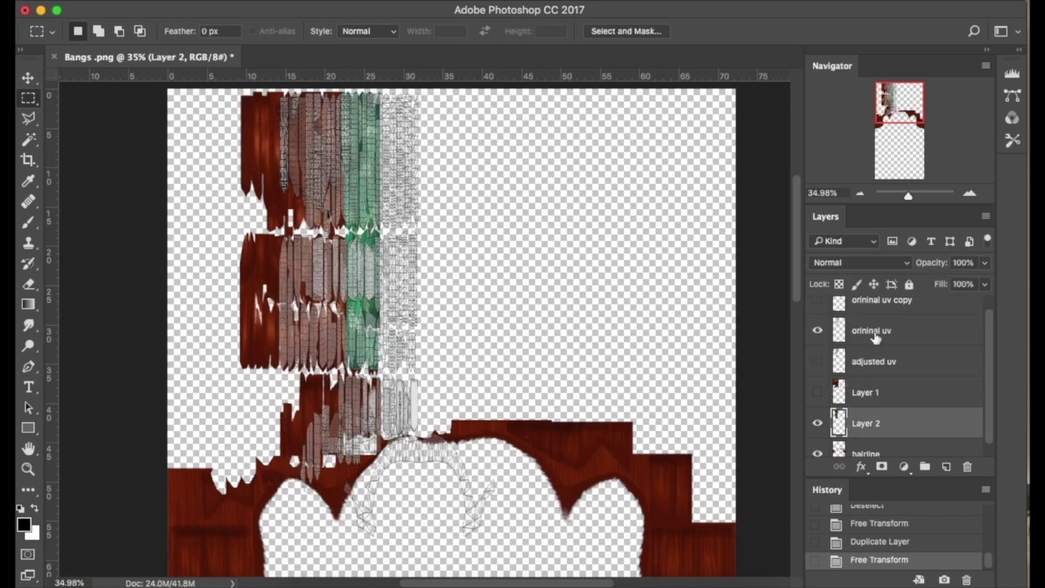
{"action": "left_click", "coordinate": [875, 338], "text": "shift"}
{"action": "left_click", "coordinate": [869, 422]}
{"action": "left_click", "coordinate": [886, 331], "text": "super"}
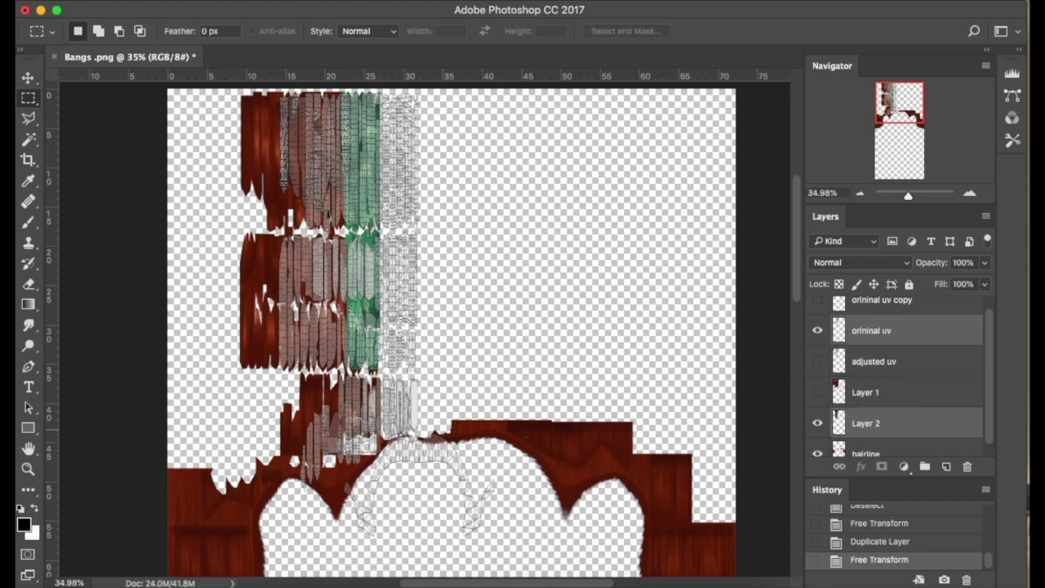
{"action": "scroll", "coordinate": [357, 340], "scroll_direction": "up", "scroll_amount": 1}
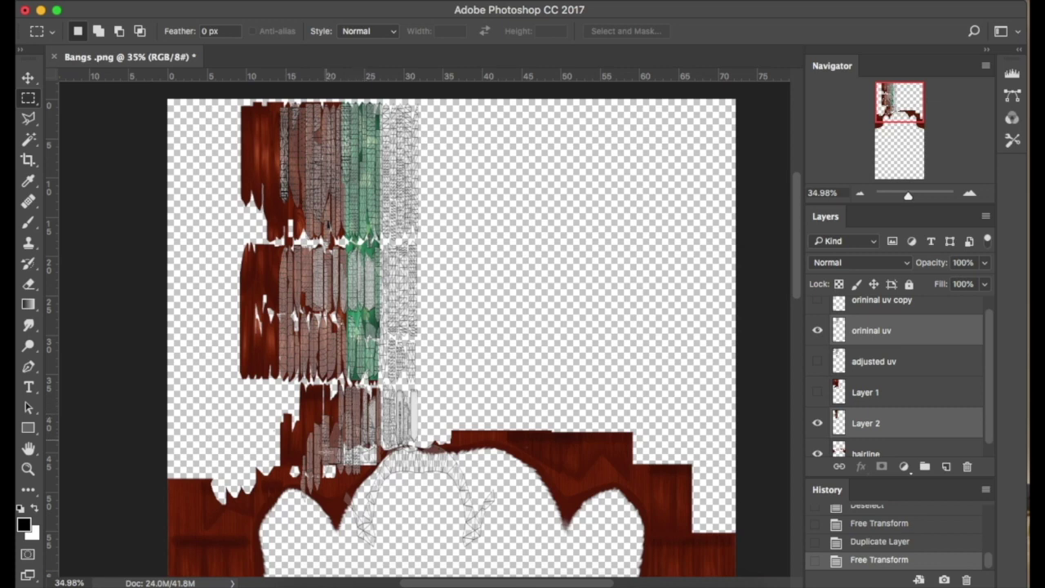
{"action": "scroll", "coordinate": [313, 408], "scroll_direction": "up", "scroll_amount": 6, "text": "alt"}
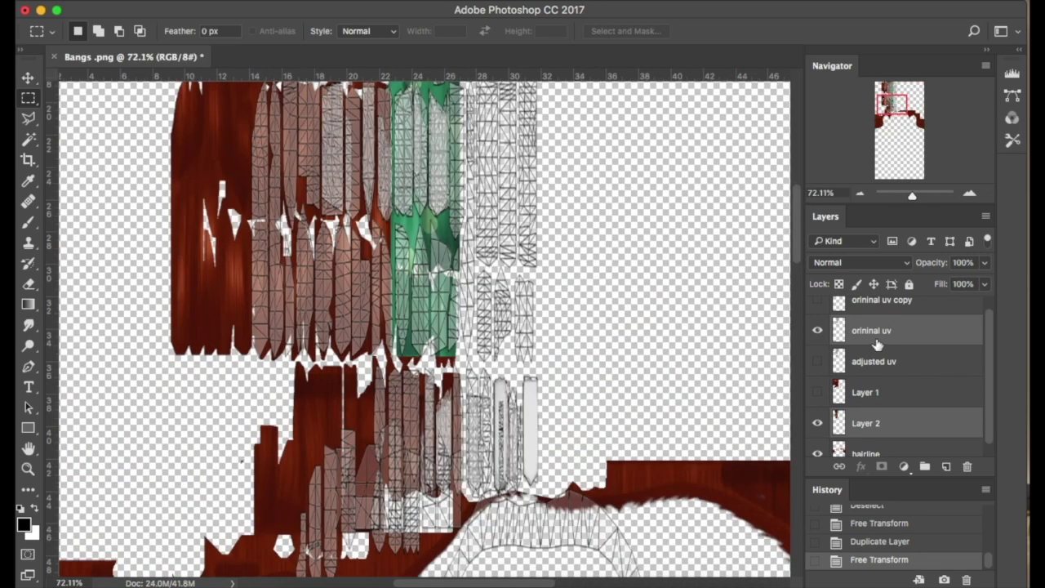
Step: Nudge only the orininal uv layer left until its wireframe lines up with the Layer 2 hair strands
{"action": "left_click", "coordinate": [877, 343]}
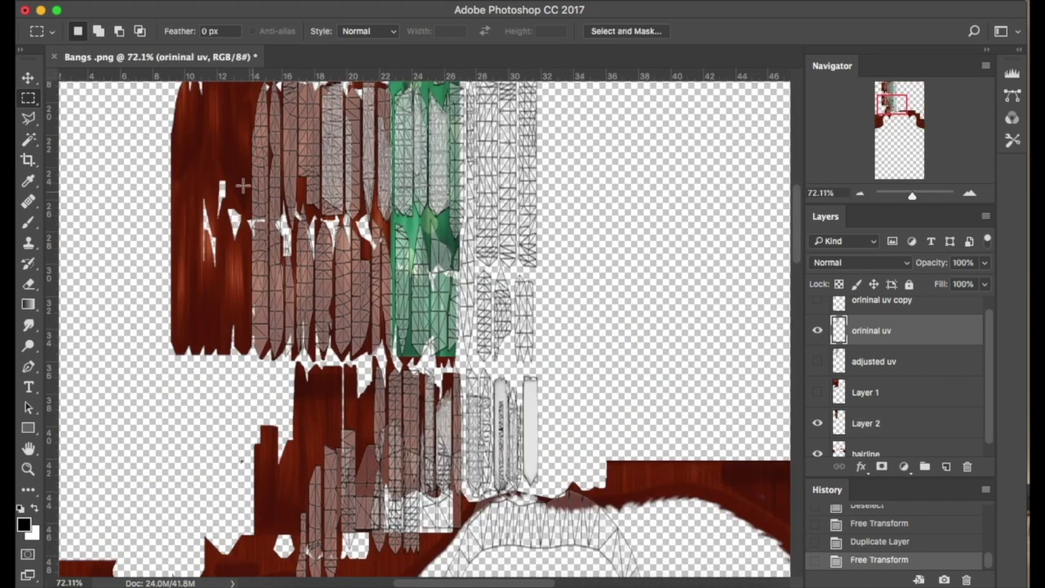
{"action": "key", "text": "v"}
{"action": "key", "text": "Left"}
{"action": "key", "text": "Left"}
{"action": "key", "text": "Left"}
{"action": "key", "text": "Left"}
{"action": "key", "text": "Left"}
{"action": "key", "text": "Left"}
{"action": "key", "text": "Left"}
{"action": "key", "text": "Left"}
{"action": "key", "text": "Left"}
{"action": "key", "text": "Left"}
{"action": "key", "text": "Left"}
{"action": "key", "text": "Left"}
{"action": "key", "text": "Left"}
{"action": "key", "text": "Left"}
{"action": "key", "text": "Left"}
{"action": "key", "text": "Left"}
{"action": "key", "text": "Left"}
{"action": "key", "text": "Left"}
{"action": "key", "text": "Left"}
{"action": "key", "text": "Left"}
{"action": "key", "text": "Left"}
{"action": "key", "text": "Left"}
{"action": "key", "text": "Left"}
{"action": "key", "text": "Left"}
{"action": "key", "text": "Left"}
{"action": "key", "text": "Left"}
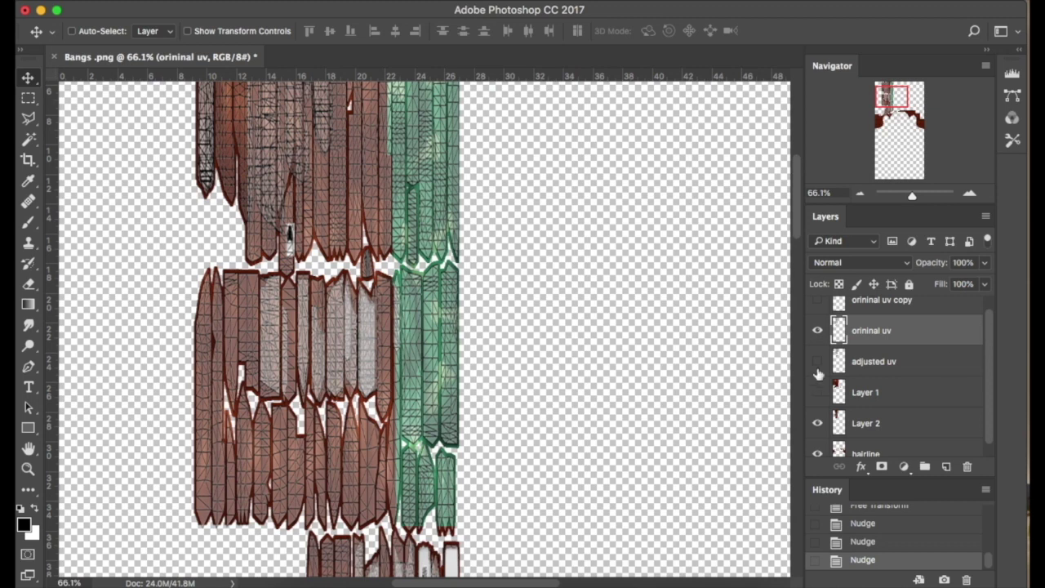
Step: Show adjusted uv and nudge Layer 2 and orininal uv left together until their leftmost strands align with the adjusted uv layout
{"action": "left_click", "coordinate": [874, 425], "text": "super"}
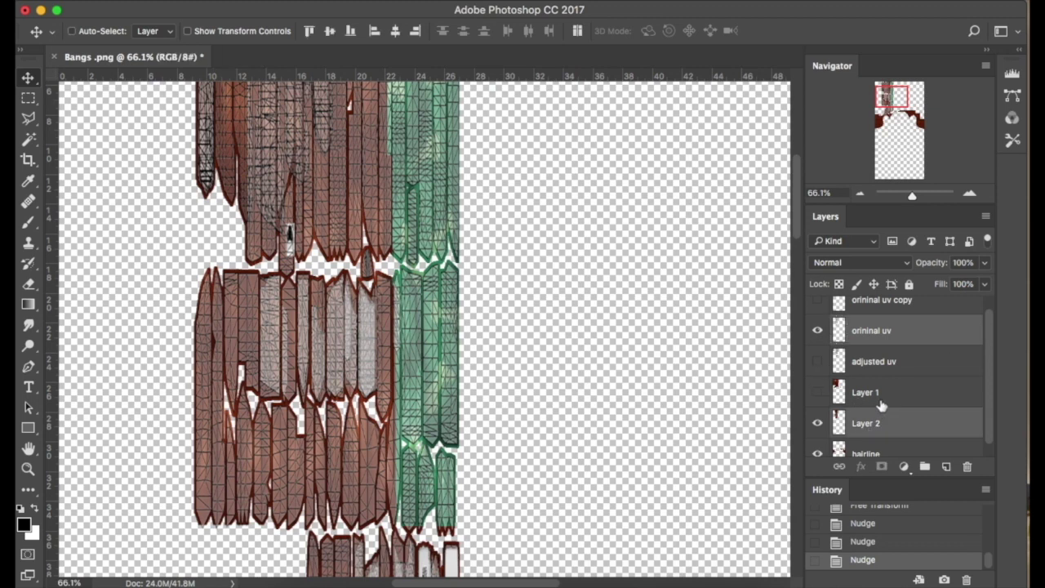
{"action": "left_click", "coordinate": [818, 362]}
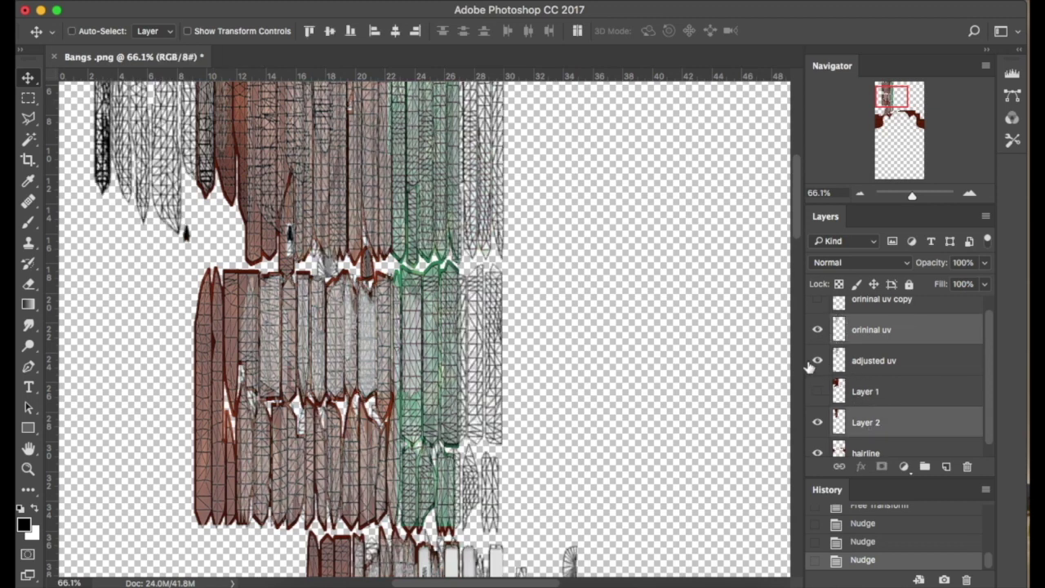
{"action": "scroll", "coordinate": [168, 282], "scroll_direction": "up", "scroll_amount": 5}
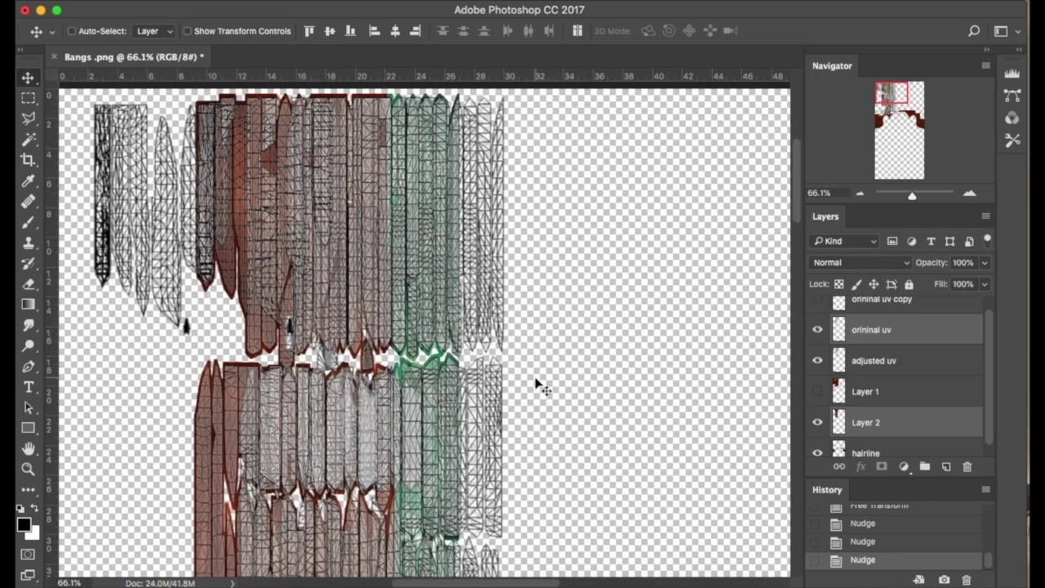
{"action": "key", "text": "Left"}
{"action": "key", "text": "Left"}
{"action": "key", "text": "Left"}
{"action": "key", "text": "Left"}
{"action": "key", "text": "Left"}
{"action": "key", "text": "Left"}
{"action": "key", "text": "Left"}
{"action": "key", "text": "Left"}
{"action": "key", "text": "Left"}
{"action": "key", "text": "Left"}
{"action": "key", "text": "Left"}
{"action": "key", "text": "Left"}
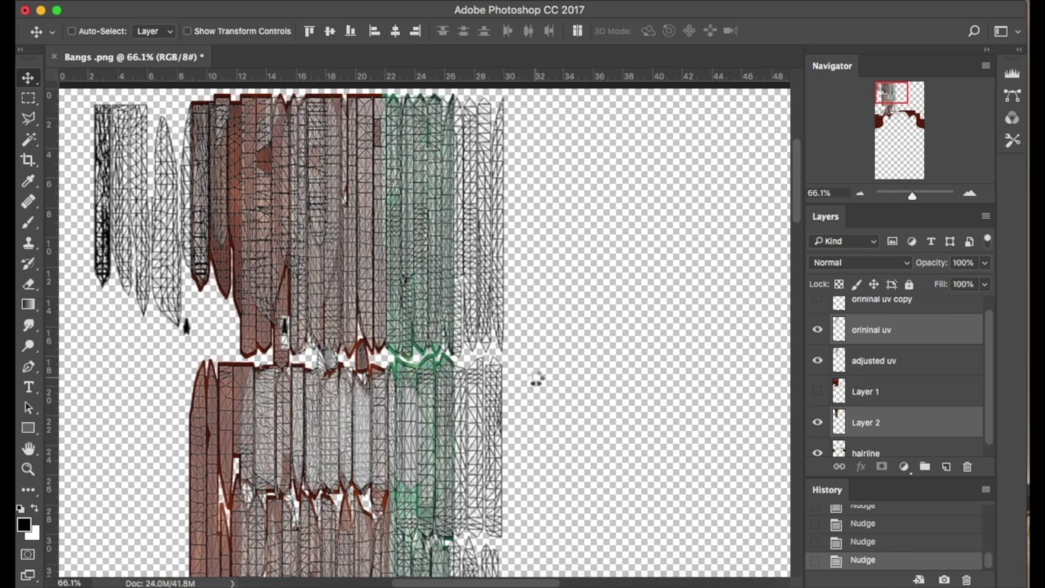
{"action": "key", "text": "Left"}
{"action": "key", "text": "Left"}
{"action": "key", "text": "Left"}
{"action": "key", "text": "Left"}
{"action": "key", "text": "Left"}
{"action": "key", "text": "Left"}
{"action": "key", "text": "Left"}
{"action": "key", "text": "Left"}
{"action": "key", "text": "Left"}
{"action": "key", "text": "Left"}
{"action": "key", "text": "Left"}
{"action": "key", "text": "Left"}
{"action": "key", "text": "Left"}
{"action": "key", "text": "Left"}
{"action": "key", "text": "Left"}
{"action": "key", "text": "Left"}
{"action": "key", "text": "Left"}
{"action": "key", "text": "Left"}
{"action": "key", "text": "Left"}
{"action": "key", "text": "Left"}
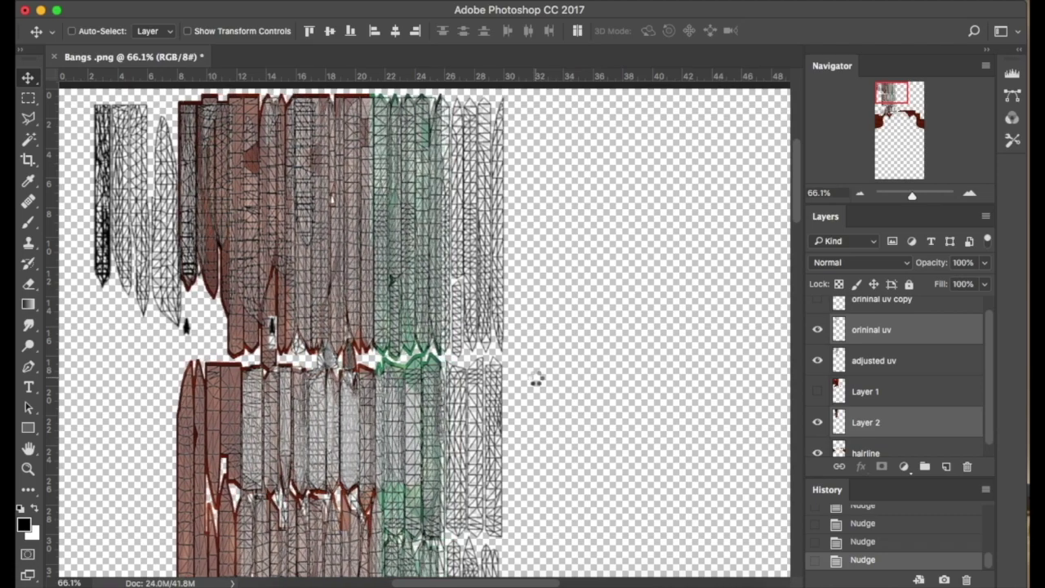
{"action": "key", "text": "shift+Left"}
{"action": "key", "text": "shift+Left"}
{"action": "key", "text": "shift+Left"}
{"action": "key", "text": "shift+Left"}
{"action": "key", "text": "shift+Left"}
{"action": "key", "text": "shift+Left"}
{"action": "key", "text": "shift+Left"}
{"action": "key", "text": "shift+Left"}
{"action": "key", "text": "shift+Left"}
{"action": "key", "text": "shift+Left"}
{"action": "key", "text": "shift+Left"}
{"action": "key", "text": "shift+Left"}
{"action": "key", "text": "shift+Left"}
{"action": "key", "text": "shift+Left"}
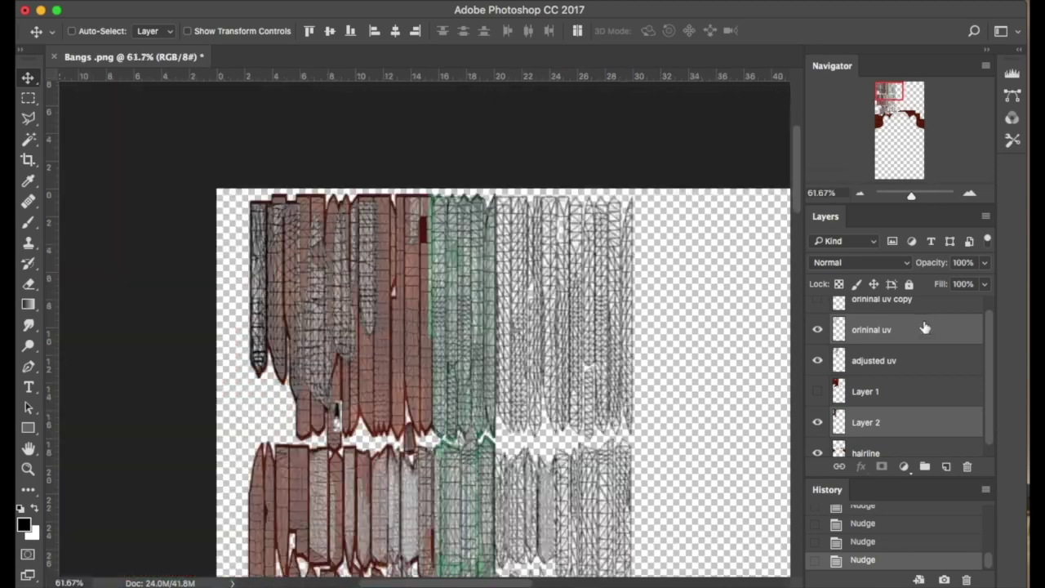
Step: Hide and delete the scaled orininal uv layer, keeping its unscaled copy
{"action": "left_click", "coordinate": [926, 327]}
{"action": "left_click", "coordinate": [819, 330]}
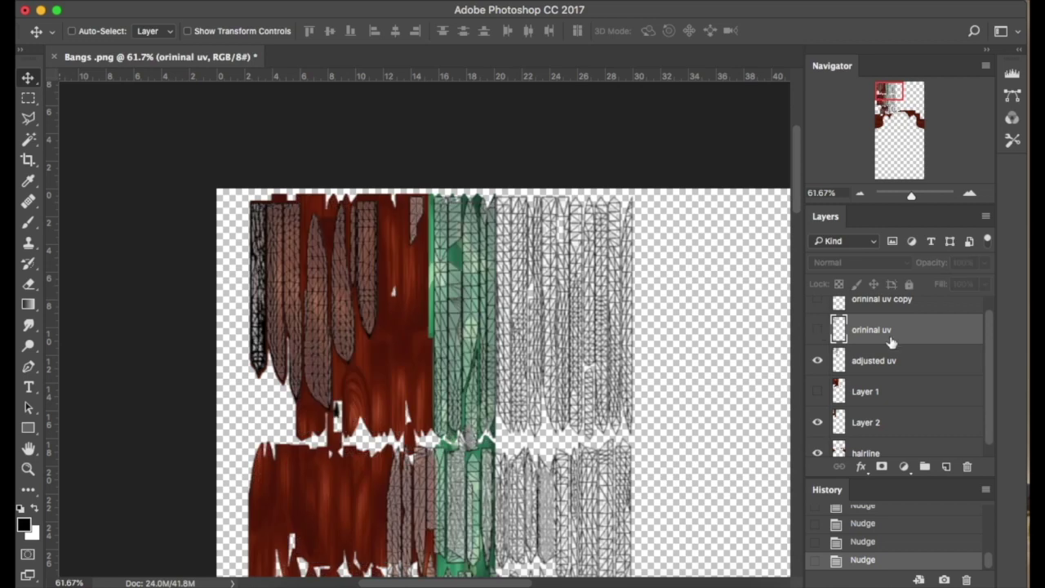
{"action": "left_click_drag", "start_coordinate": [908, 331], "coordinate": [967, 466]}
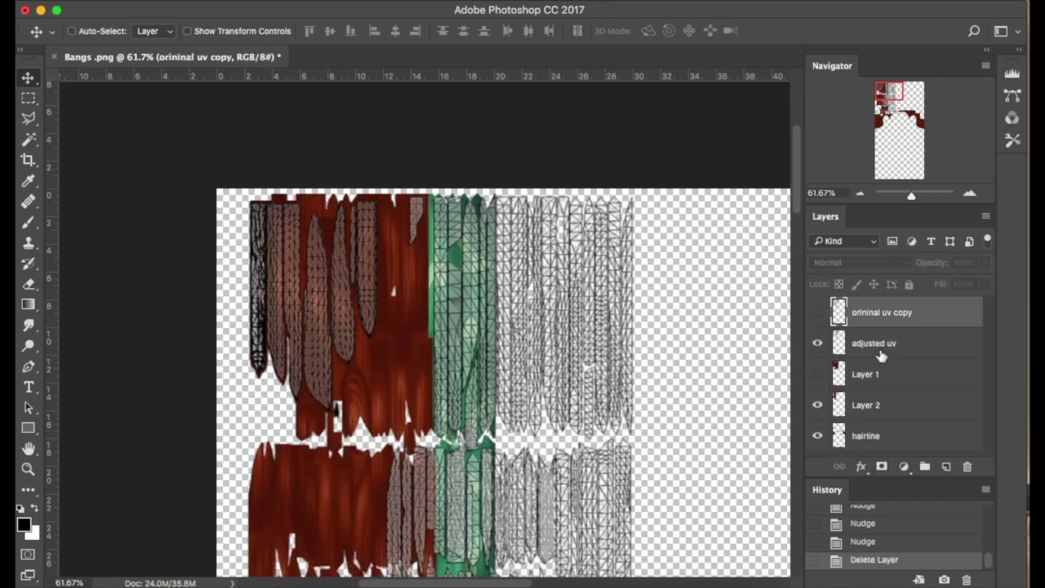
Step: Select all strand shapes on the adjusted uv layer with the Magic Wand by inverting the empty-area selection, and expand the selection
{"action": "left_click", "coordinate": [29, 142]}
{"action": "left_click", "coordinate": [274, 400]}
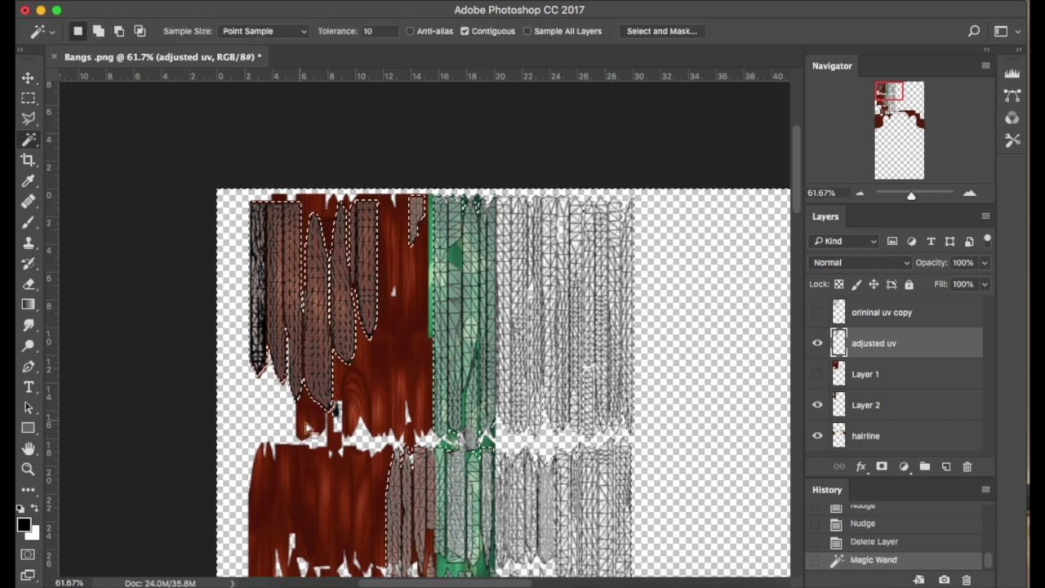
{"action": "right_click", "coordinate": [400, 411]}
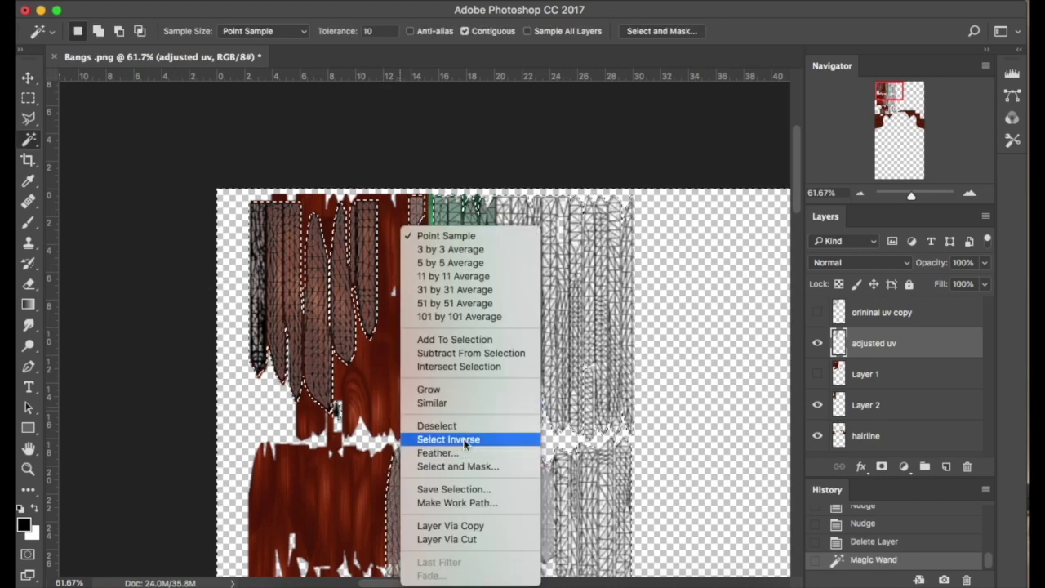
{"action": "left_click", "coordinate": [404, 439]}
{"action": "left_click", "coordinate": [359, 1]}
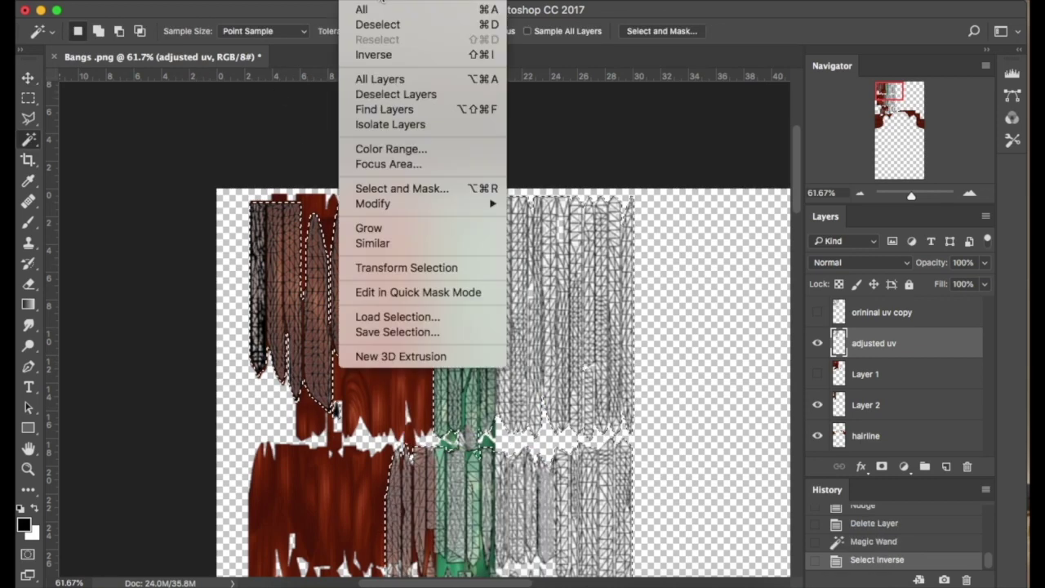
{"action": "mouse_move", "coordinate": [425, 204]}
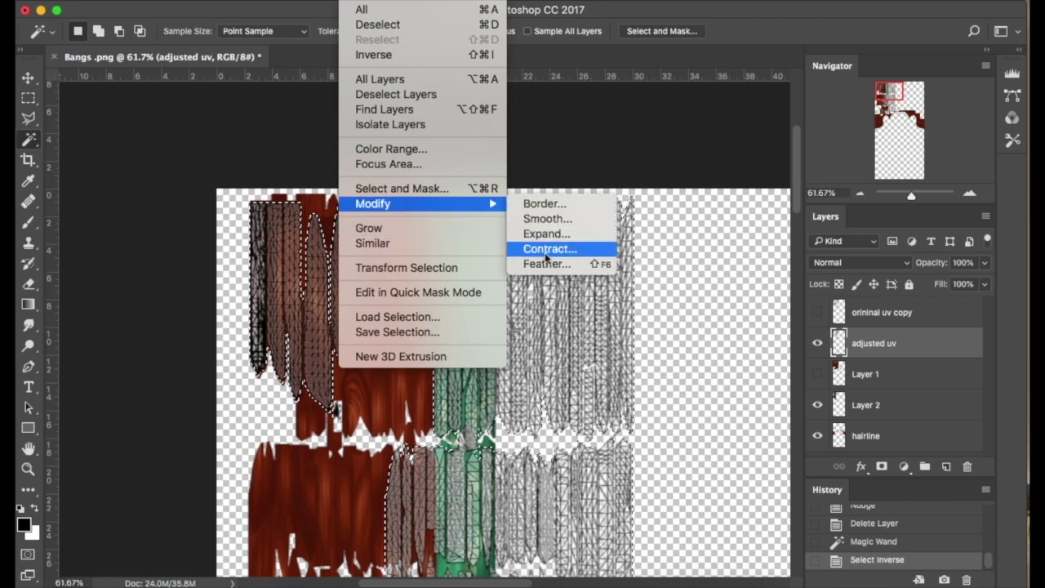
{"action": "left_click", "coordinate": [597, 236]}
{"action": "left_click", "coordinate": [602, 245]}
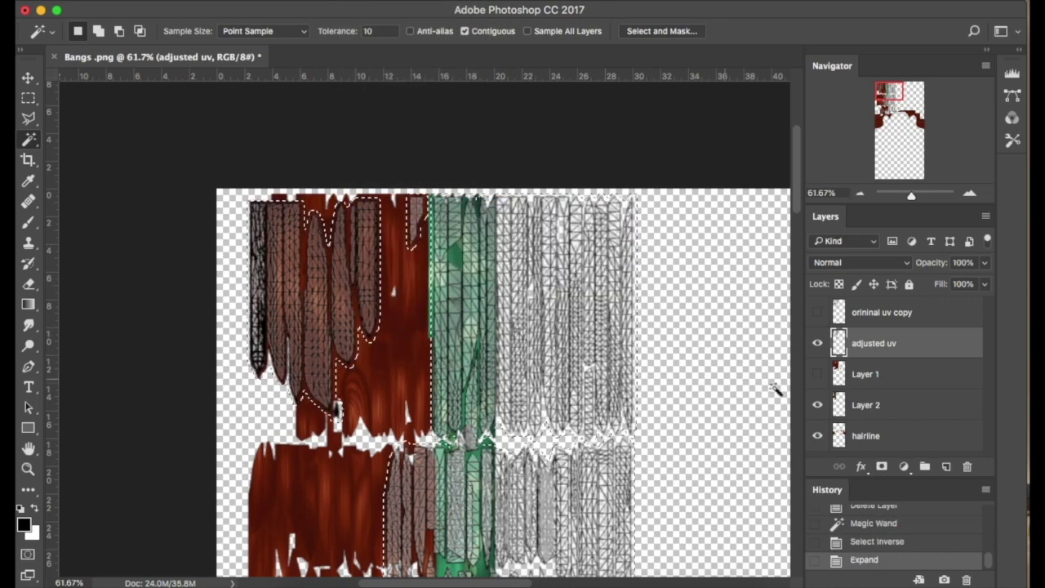
Step: Clear the Layer 2 texture outside the expanded adjusted uv selection and deselect
{"action": "left_click", "coordinate": [873, 404]}
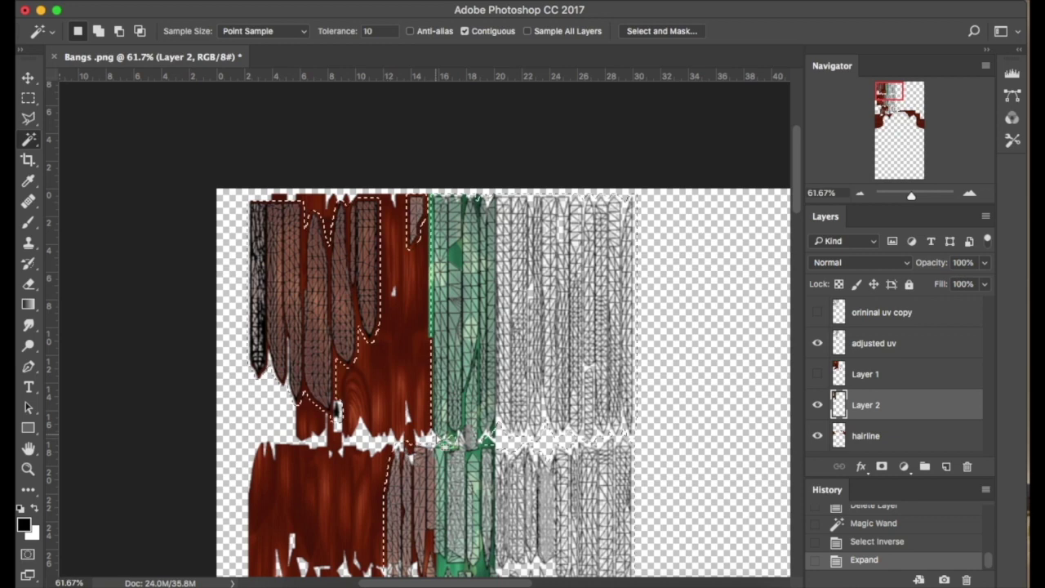
{"action": "mouse_move", "coordinate": [889, 95]}
{"action": "left_mouse_down"}
{"action": "mouse_move", "coordinate": [895, 112]}
{"action": "mouse_move", "coordinate": [893, 94]}
{"action": "left_mouse_up"}
{"action": "right_click", "coordinate": [235, 302]}
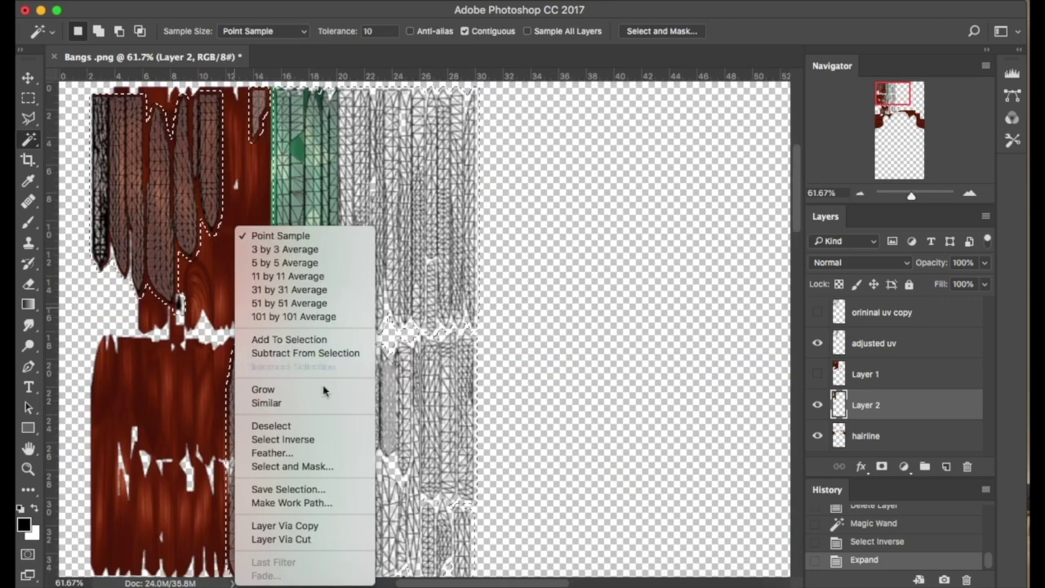
{"action": "left_click", "coordinate": [294, 440]}
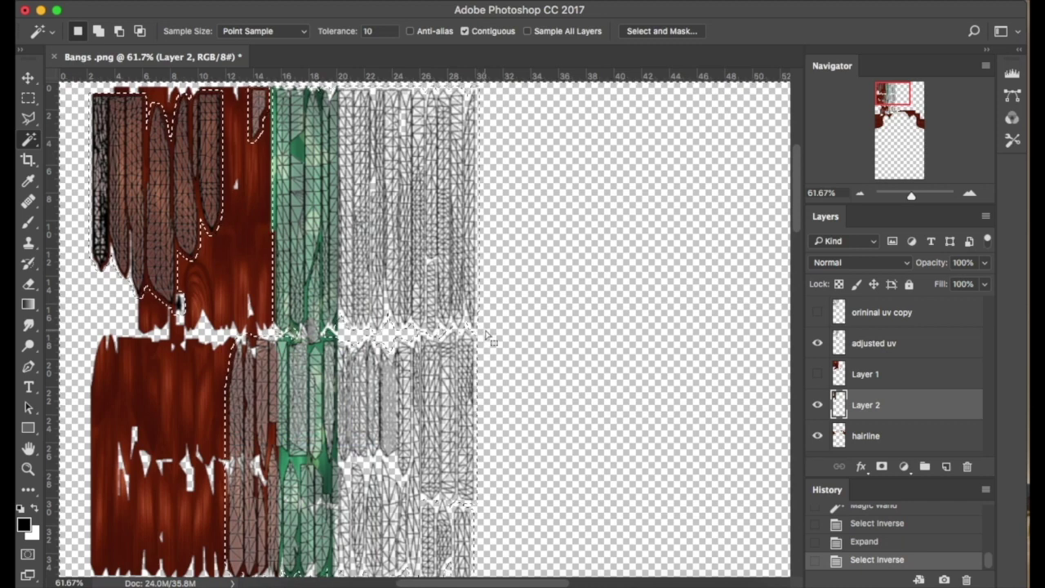
{"action": "key", "text": "Delete"}
{"action": "key", "text": "super+d"}
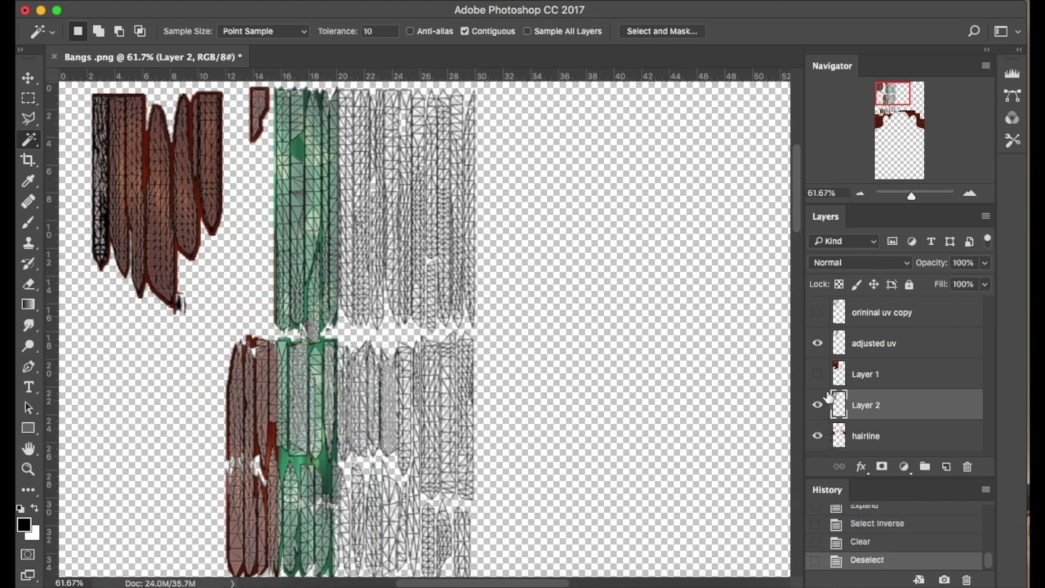
Step: Show Layer 1 and the orininal uv copy layer, making orininal uv copy the active layer
{"action": "left_click", "coordinate": [818, 374]}
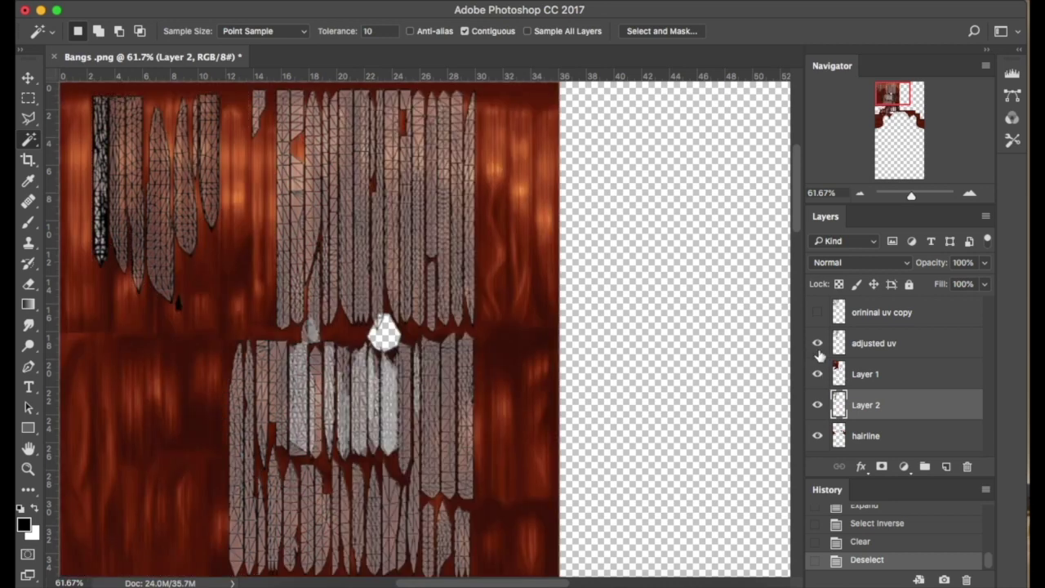
{"action": "left_click", "coordinate": [858, 384]}
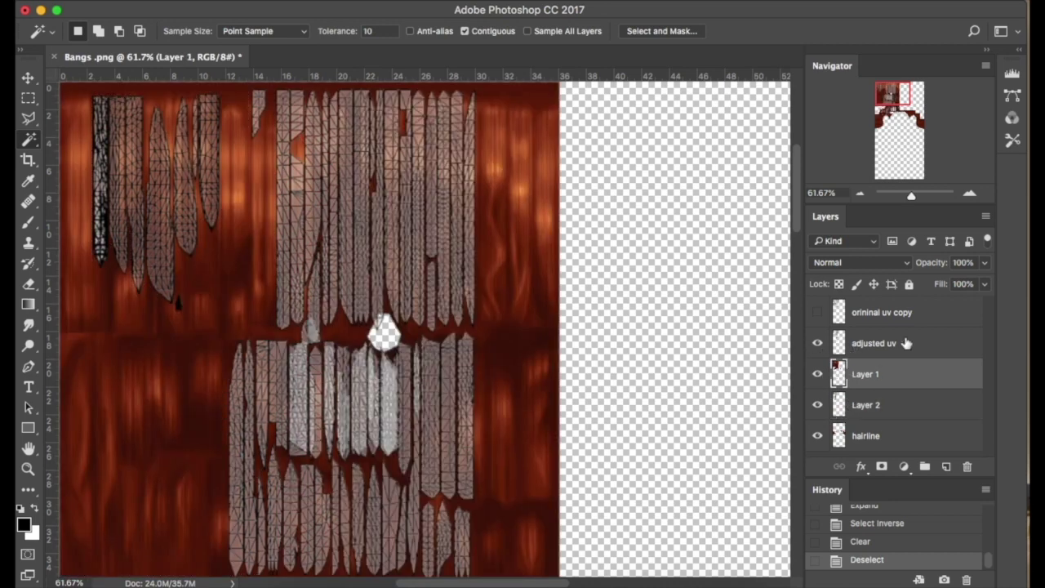
{"action": "left_click", "coordinate": [874, 318]}
{"action": "left_click", "coordinate": [817, 312]}
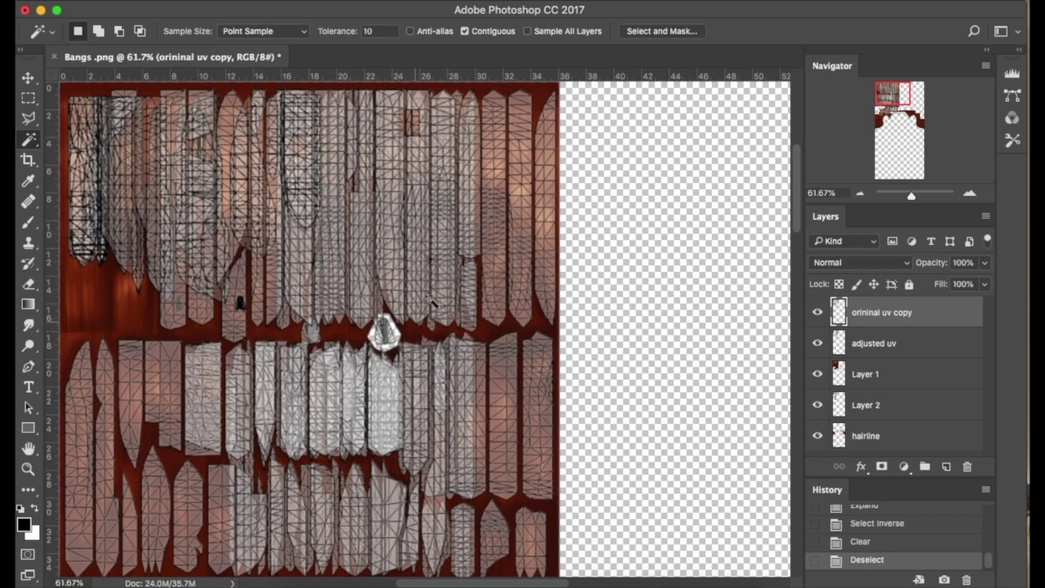
Step: Select all strand shapes on orininal uv copy by inverting a Magic Wand selection of its empty area, and expand the selection
{"action": "left_click", "coordinate": [642, 303]}
{"action": "right_click", "coordinate": [608, 287]}
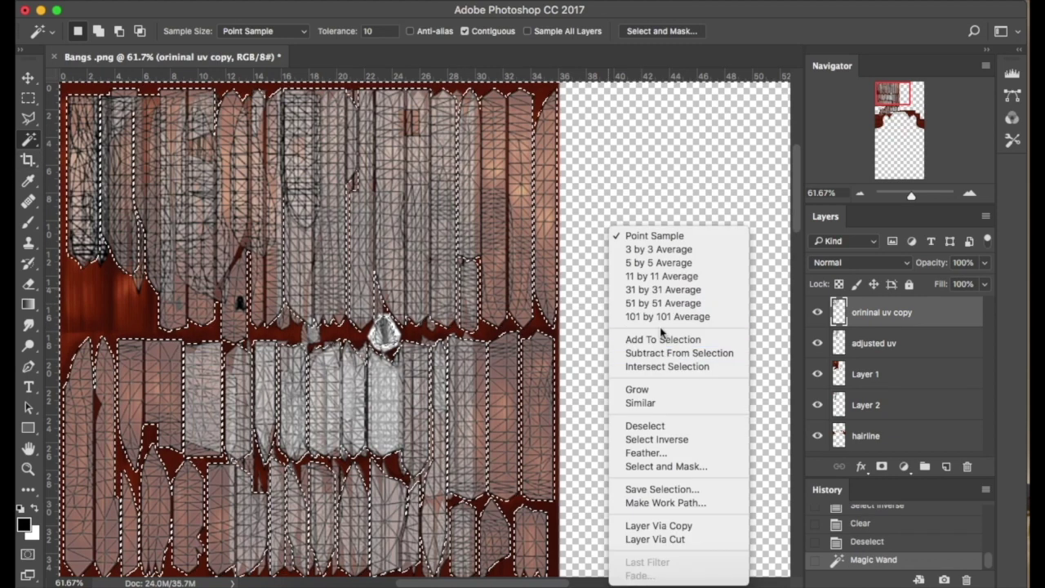
{"action": "left_click", "coordinate": [662, 439]}
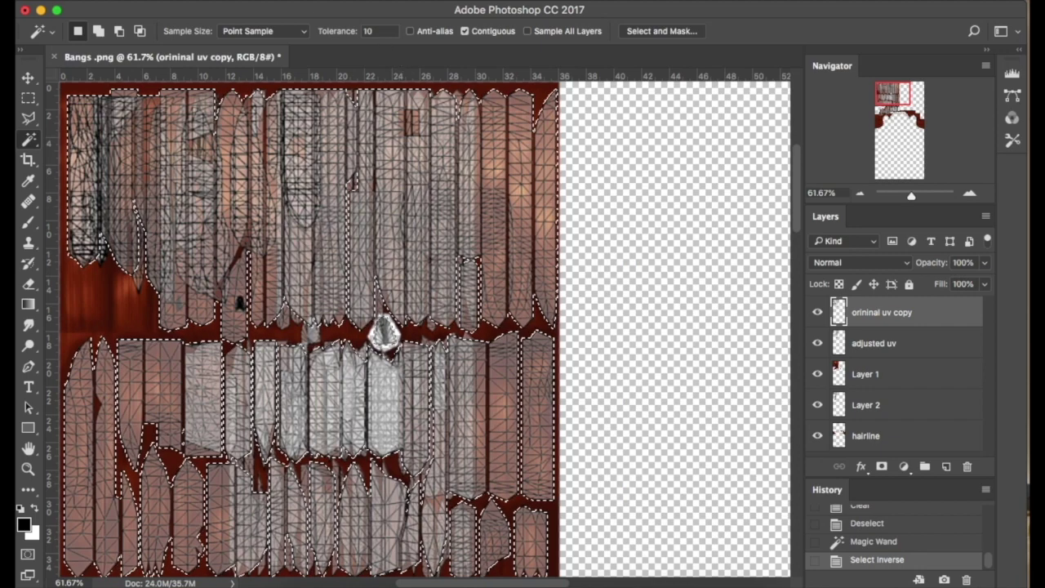
{"action": "left_click", "coordinate": [357, 0]}
{"action": "mouse_move", "coordinate": [417, 206]}
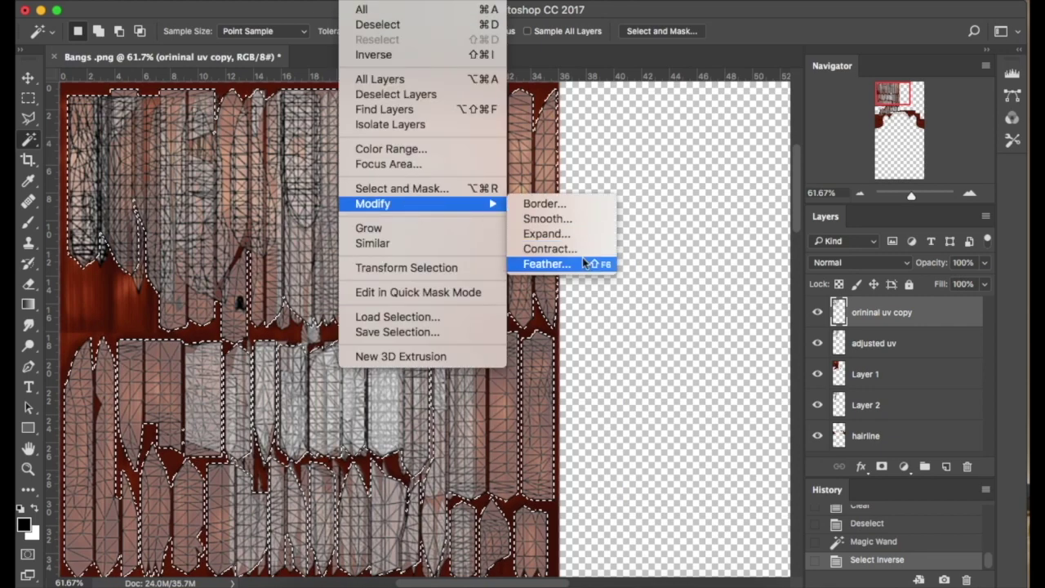
{"action": "left_click", "coordinate": [546, 234]}
{"action": "left_click", "coordinate": [601, 249]}
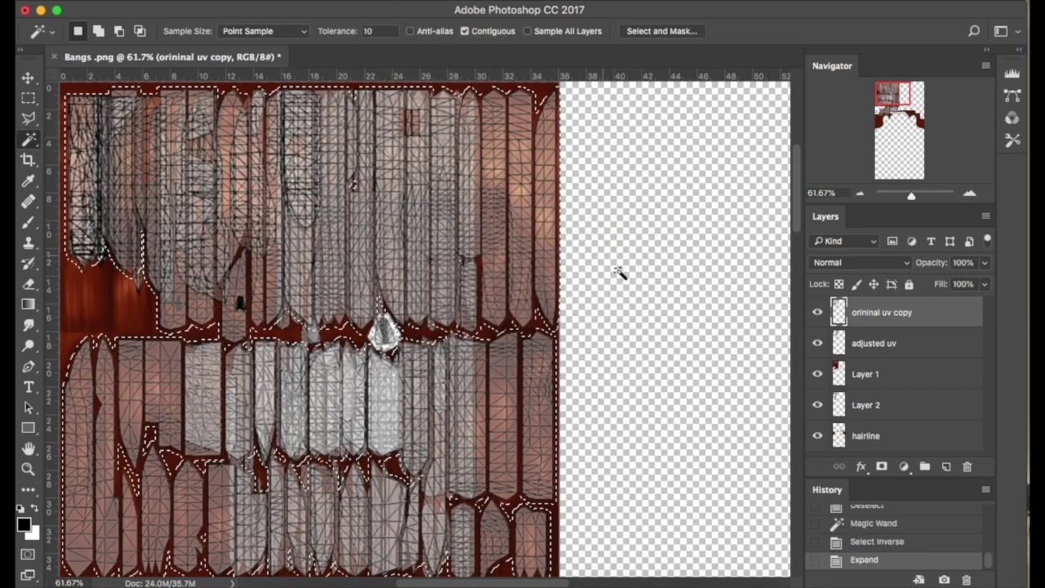
Step: Clear the Layer 1 texture outside the expanded orininal uv copy selection and deselect
{"action": "left_click", "coordinate": [865, 374]}
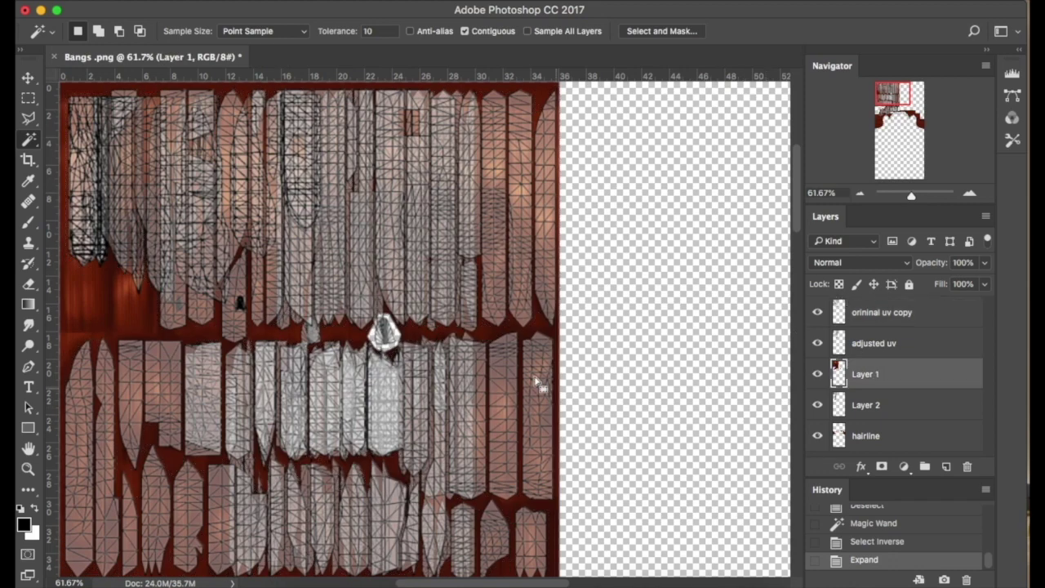
{"action": "right_click", "coordinate": [589, 374]}
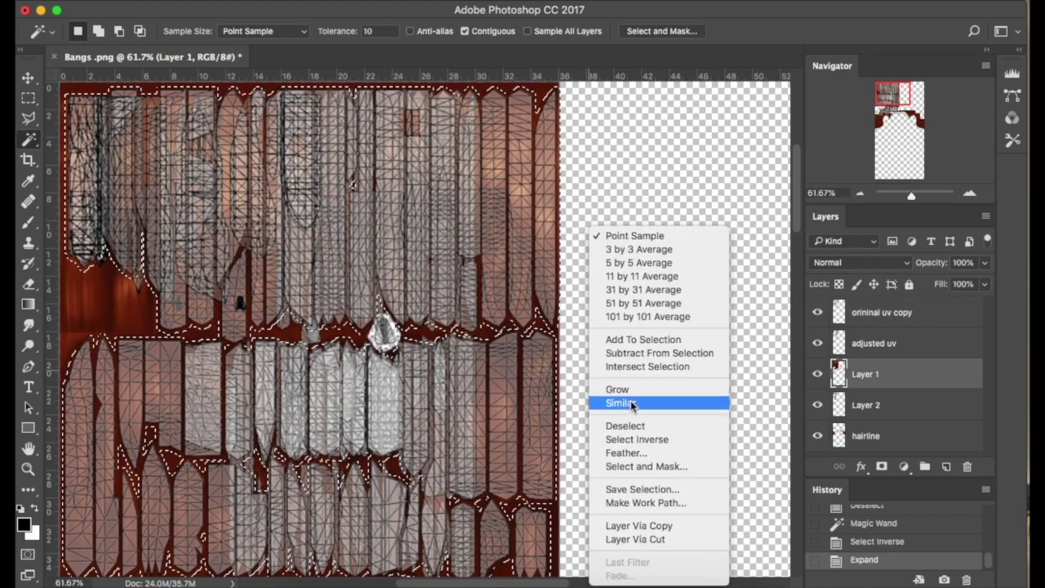
{"action": "left_click", "coordinate": [636, 439]}
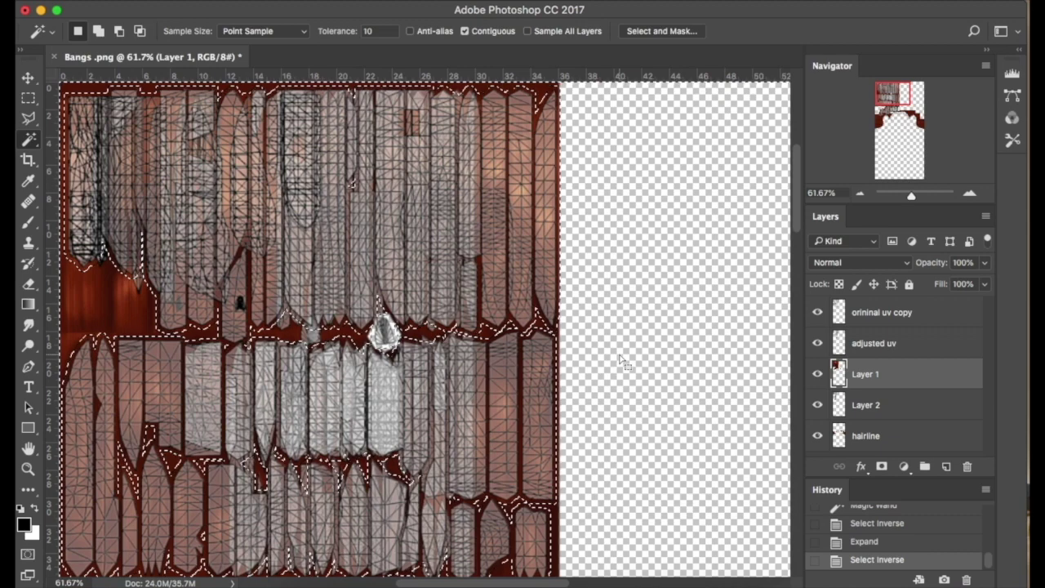
{"action": "key", "text": "Delete"}
{"action": "key", "text": "super+d"}
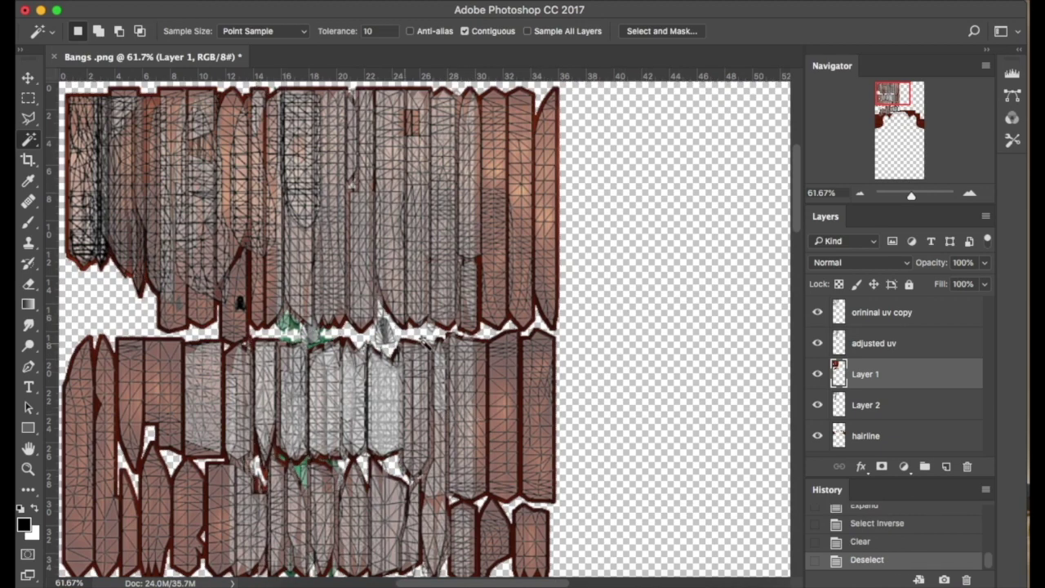
Step: Scale Layer 1 and orininal uv copy together to 50% width with Free Transform, keeping the height at 100%
{"action": "scroll", "coordinate": [240, 302], "scroll_direction": "down", "scroll_amount": 3}
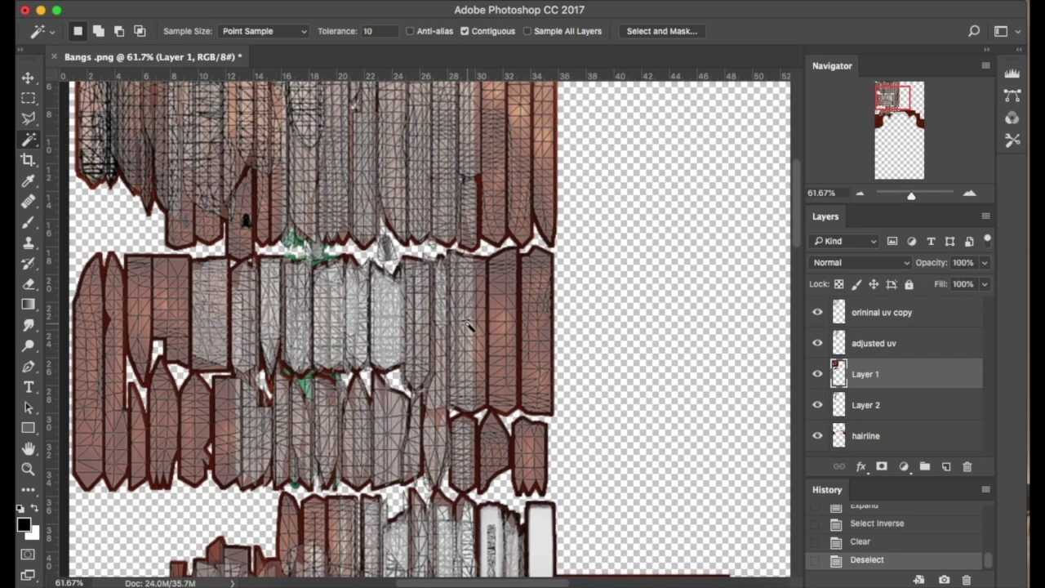
{"action": "scroll", "coordinate": [467, 325], "scroll_direction": "down", "scroll_amount": 3, "text": "alt"}
{"action": "scroll", "coordinate": [468, 325], "scroll_direction": "down", "scroll_amount": 1, "text": "alt"}
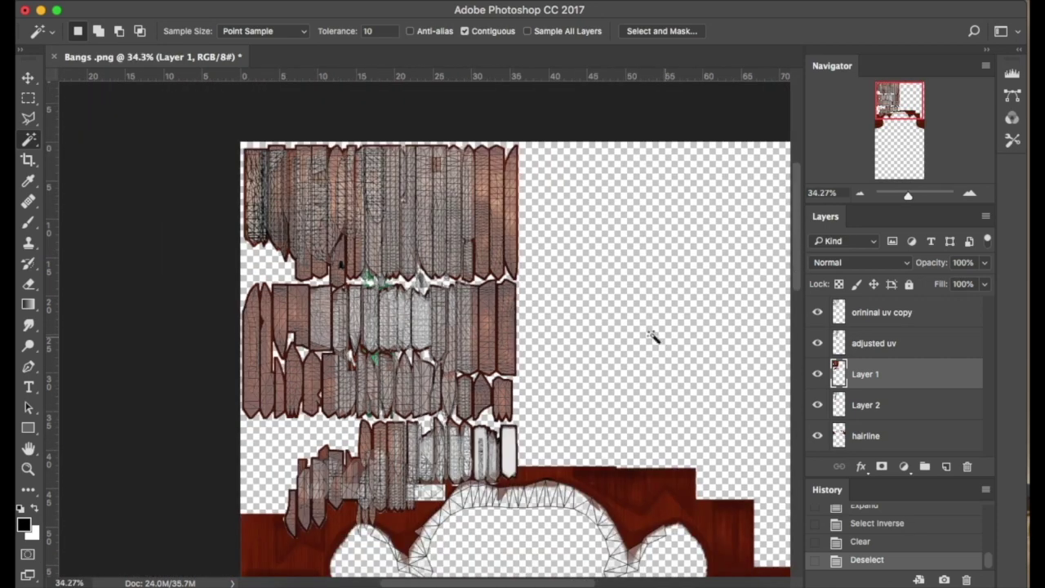
{"action": "left_click", "coordinate": [897, 321], "text": "super"}
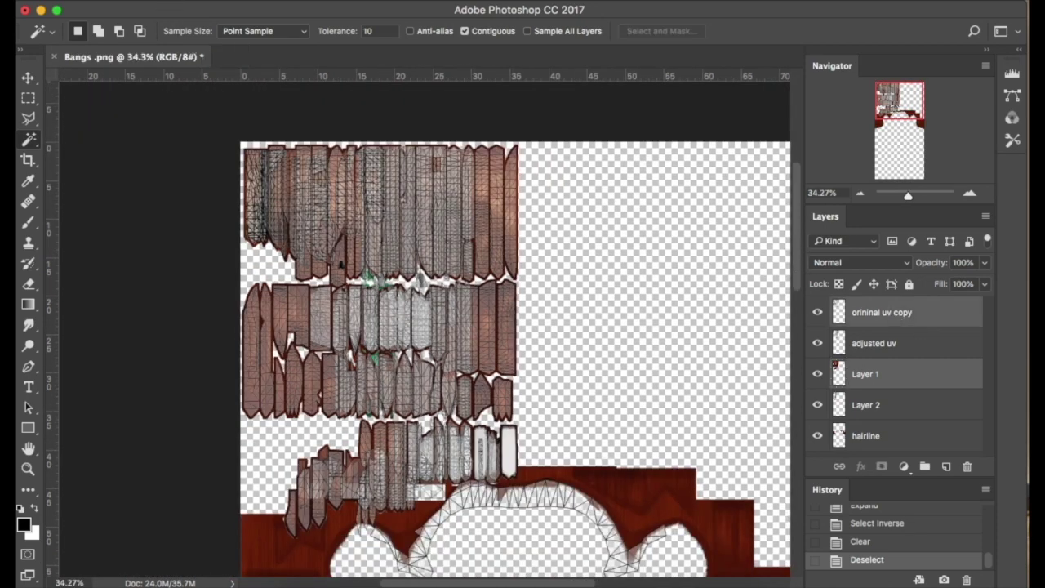
{"action": "left_click", "coordinate": [200, 1]}
{"action": "left_click", "coordinate": [249, 328]}
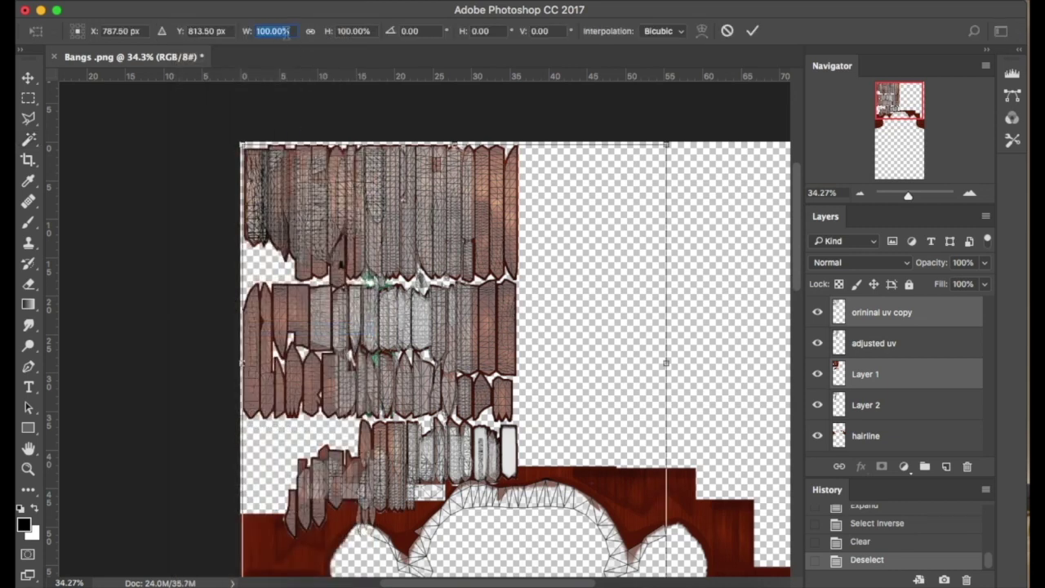
{"action": "type", "text": "50"}
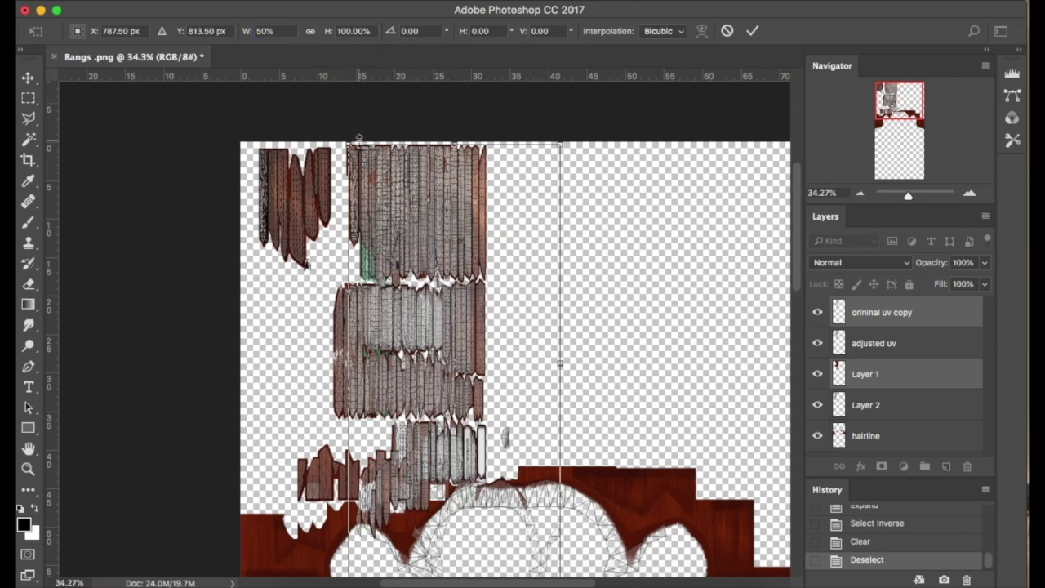
{"action": "key", "text": "Return"}
{"action": "key", "text": "w"}
Step: Move Layer 1 and orininal uv copy together slightly left so their strands line up with the adjusted uv layout
{"action": "scroll", "coordinate": [382, 442], "scroll_direction": "up", "scroll_amount": 3, "text": "alt"}
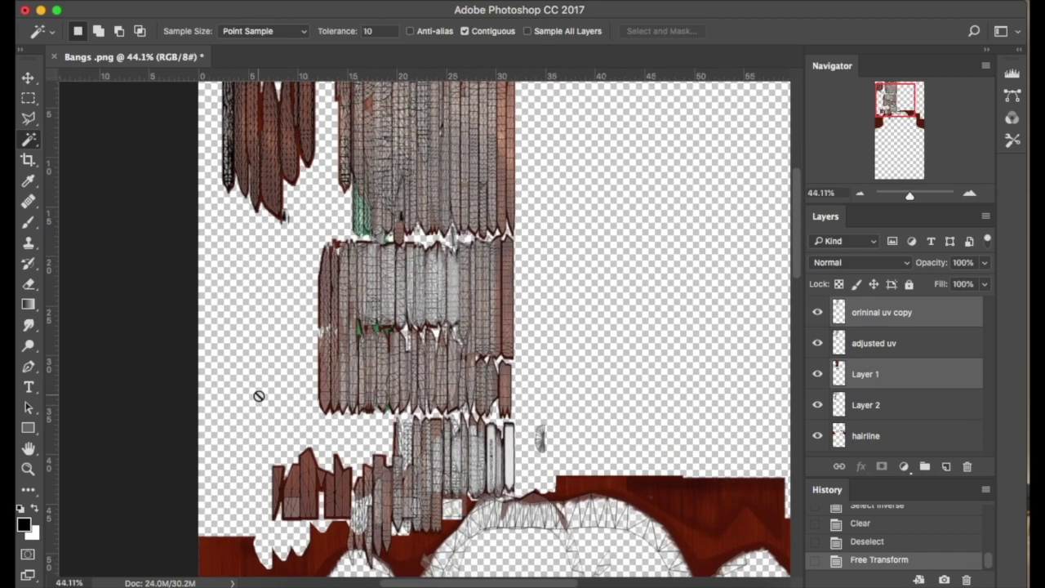
{"action": "scroll", "coordinate": [259, 396], "scroll_direction": "up", "scroll_amount": 2, "text": "alt"}
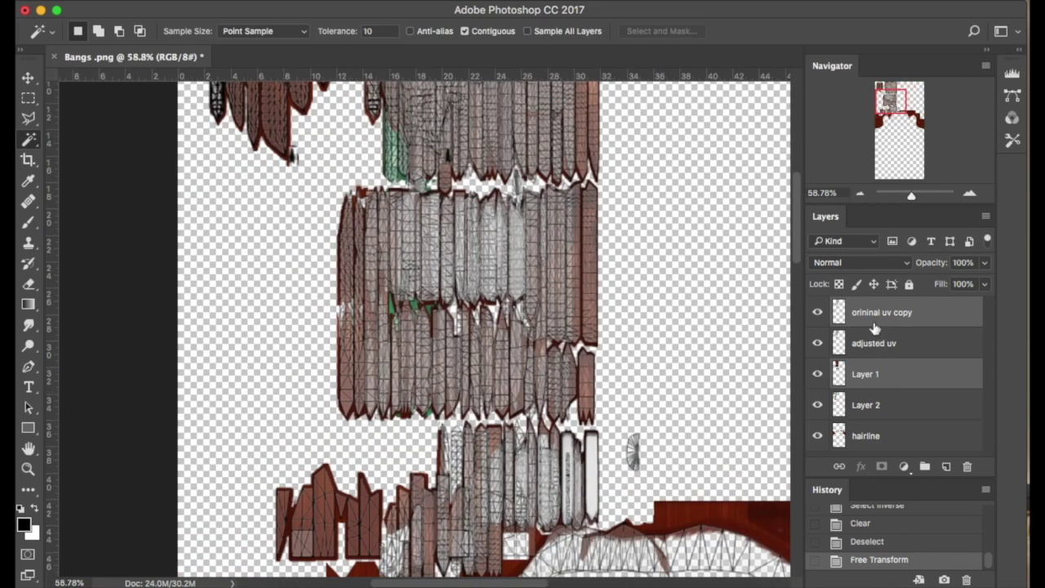
{"action": "left_click", "coordinate": [28, 78]}
{"action": "scroll", "coordinate": [400, 385], "scroll_direction": "up", "scroll_amount": 2, "text": "alt"}
{"action": "scroll", "coordinate": [411, 382], "scroll_direction": "up", "scroll_amount": 1, "text": "alt"}
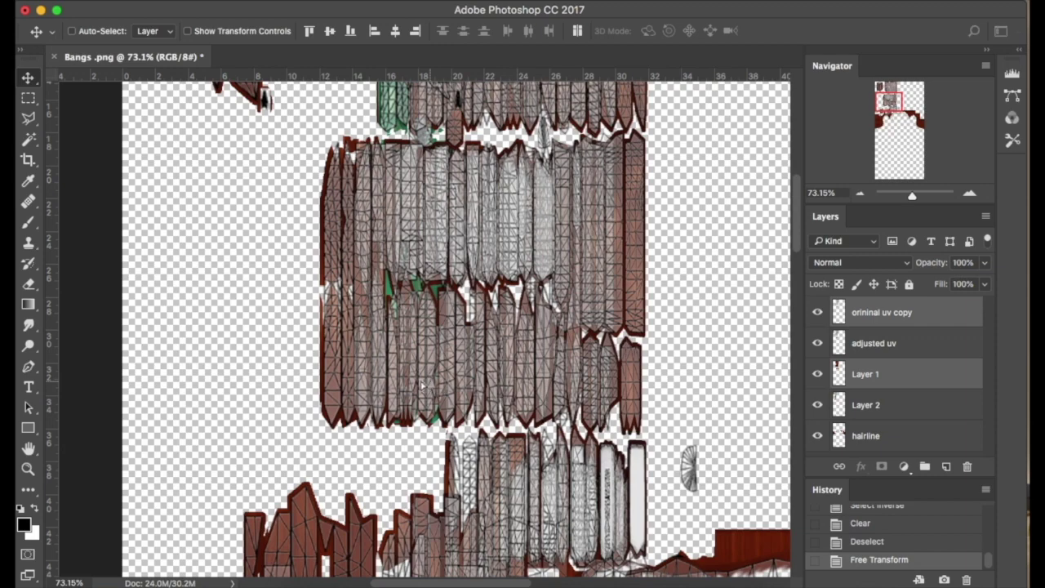
{"action": "left_click_drag", "start_coordinate": [423, 384], "coordinate": [403, 388]}
Step: Delete the orininal uv copy layer, keeping adjusted uv, Layer 1, Layer 2 and hairline
{"action": "scroll", "coordinate": [646, 443], "scroll_direction": "down", "scroll_amount": 5, "text": "alt"}
{"action": "scroll", "coordinate": [639, 427], "scroll_direction": "up", "scroll_amount": 4, "text": "alt"}
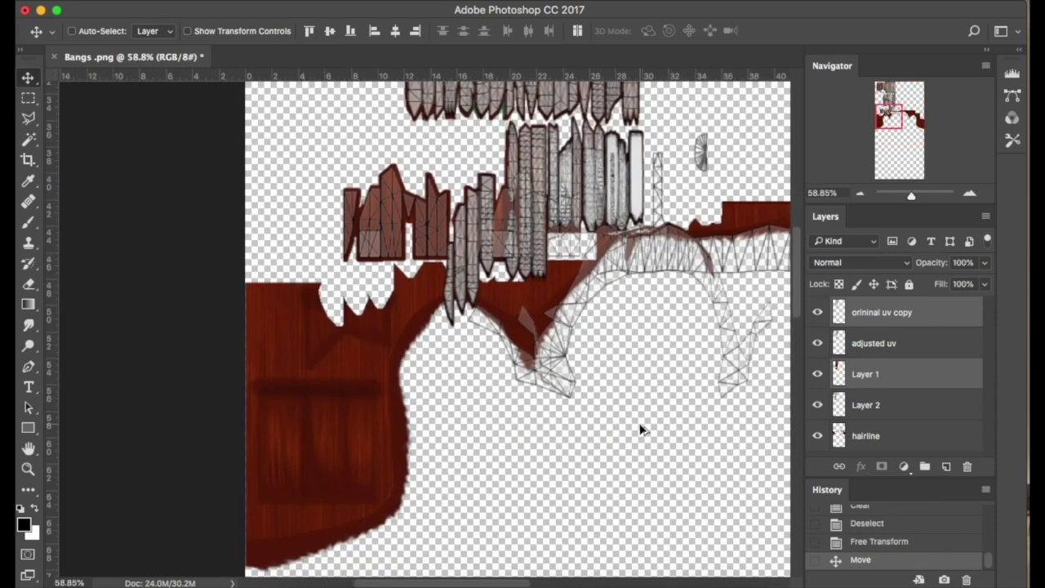
{"action": "scroll", "coordinate": [639, 427], "scroll_direction": "down", "scroll_amount": 2, "text": "alt"}
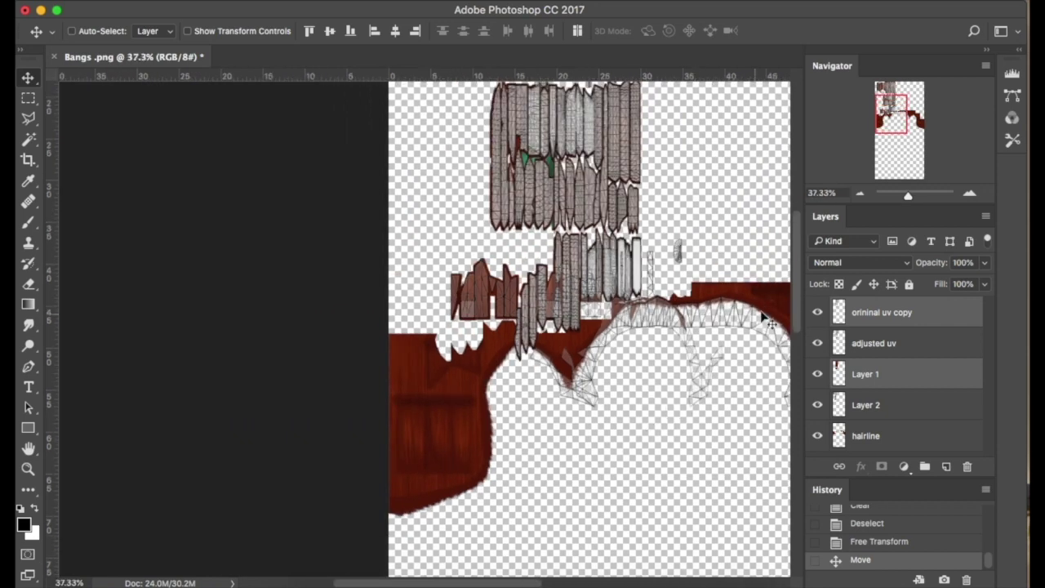
{"action": "left_click", "coordinate": [906, 325]}
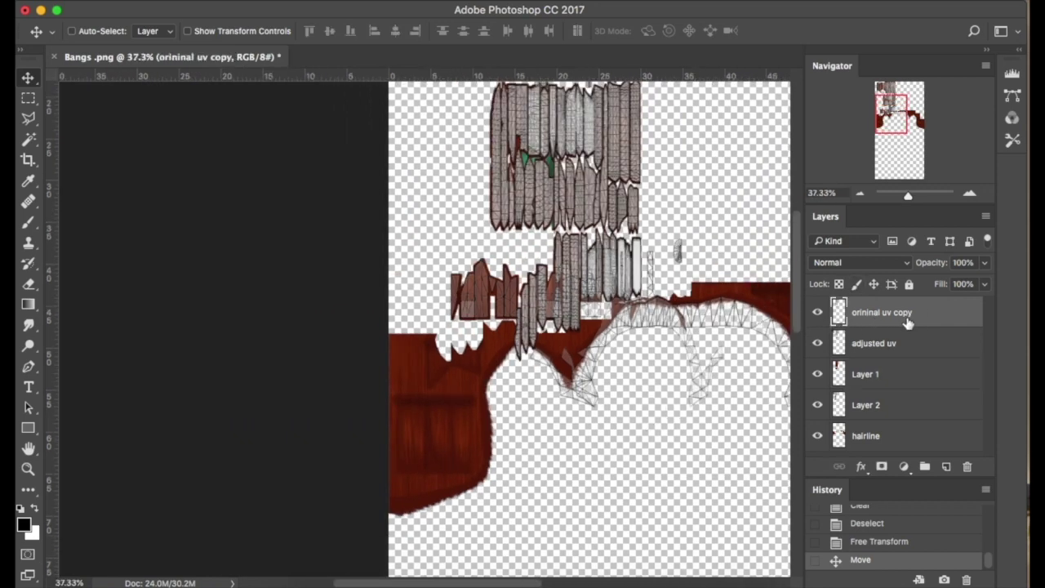
{"action": "left_click_drag", "start_coordinate": [933, 316], "coordinate": [967, 466]}
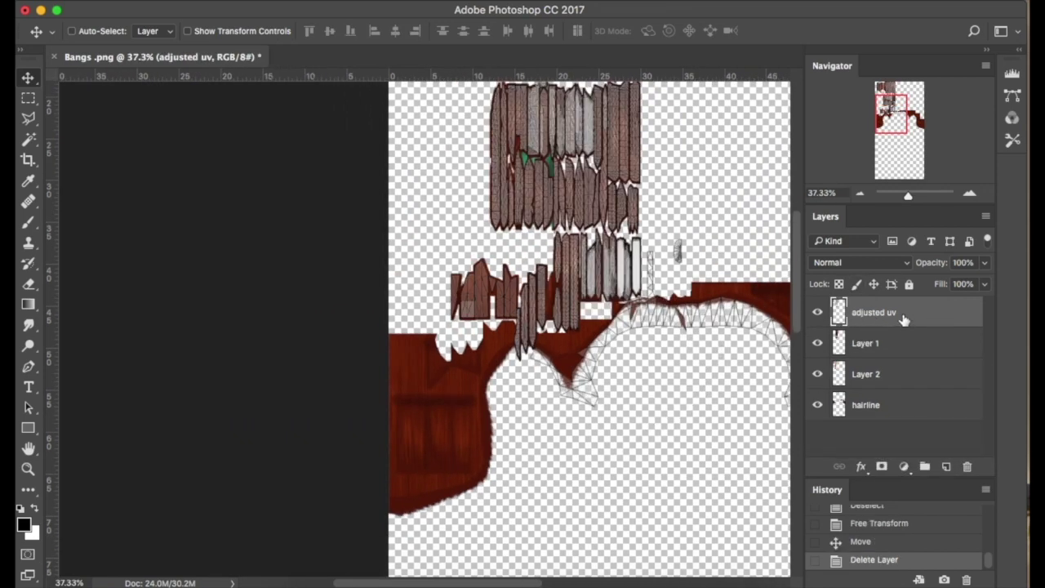
Step: Select the empty area around the adjusted uv strands with the Magic Wand and contract the selection
{"action": "key", "text": "w"}
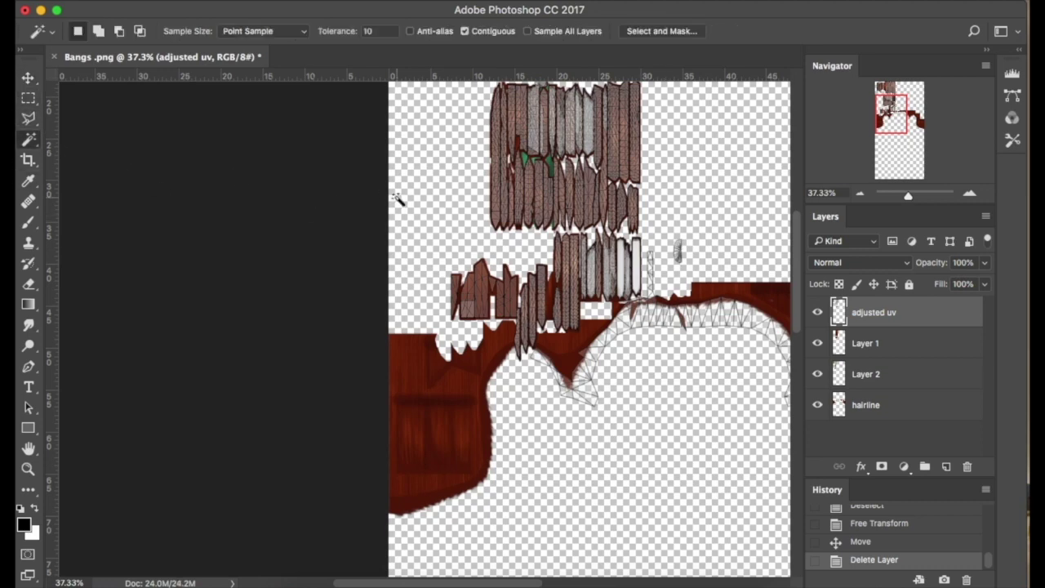
{"action": "left_click", "coordinate": [474, 181]}
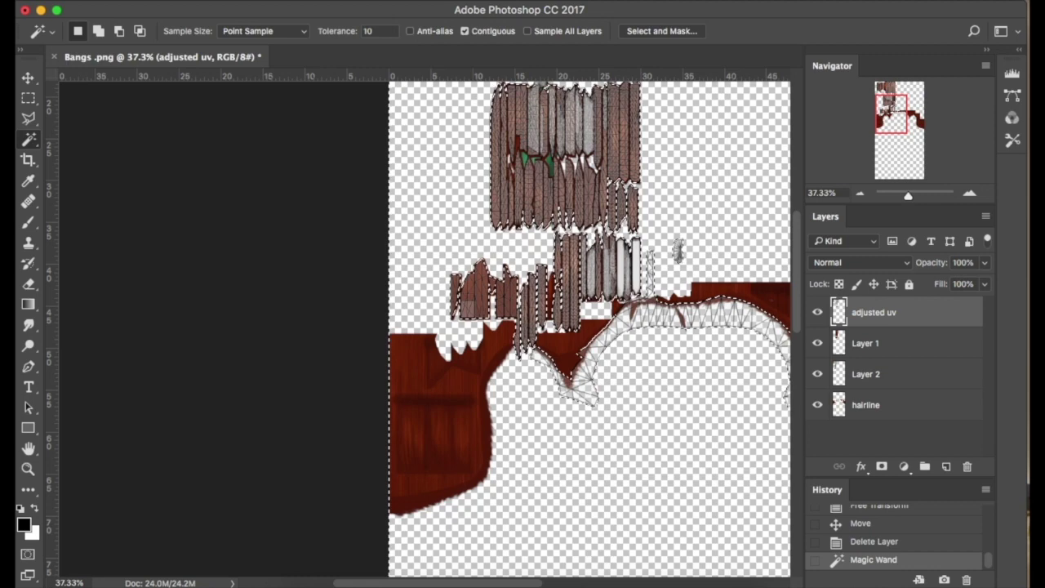
{"action": "left_click", "coordinate": [361, 1]}
{"action": "mouse_move", "coordinate": [425, 205]}
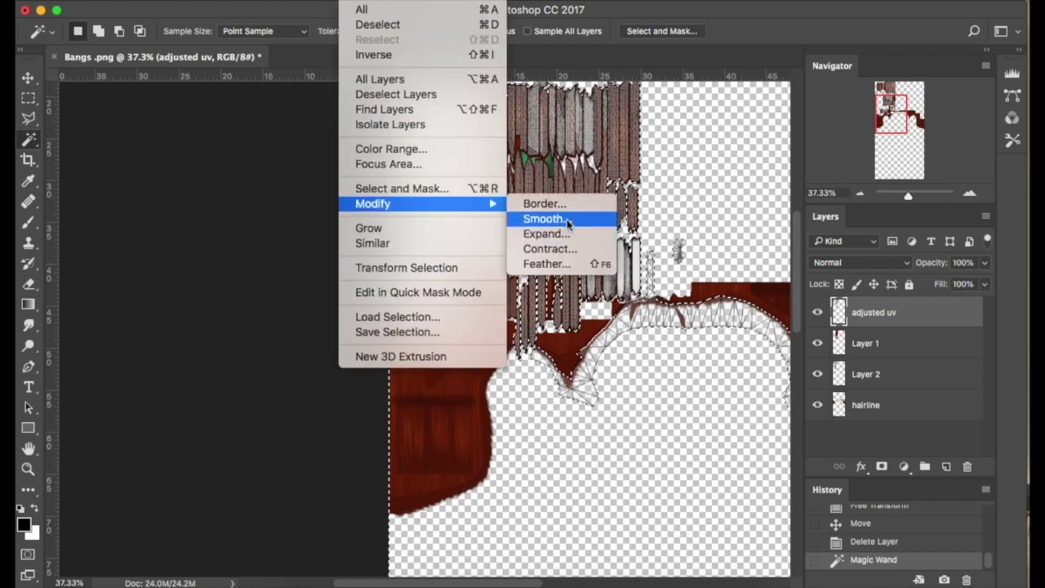
{"action": "left_click", "coordinate": [563, 248]}
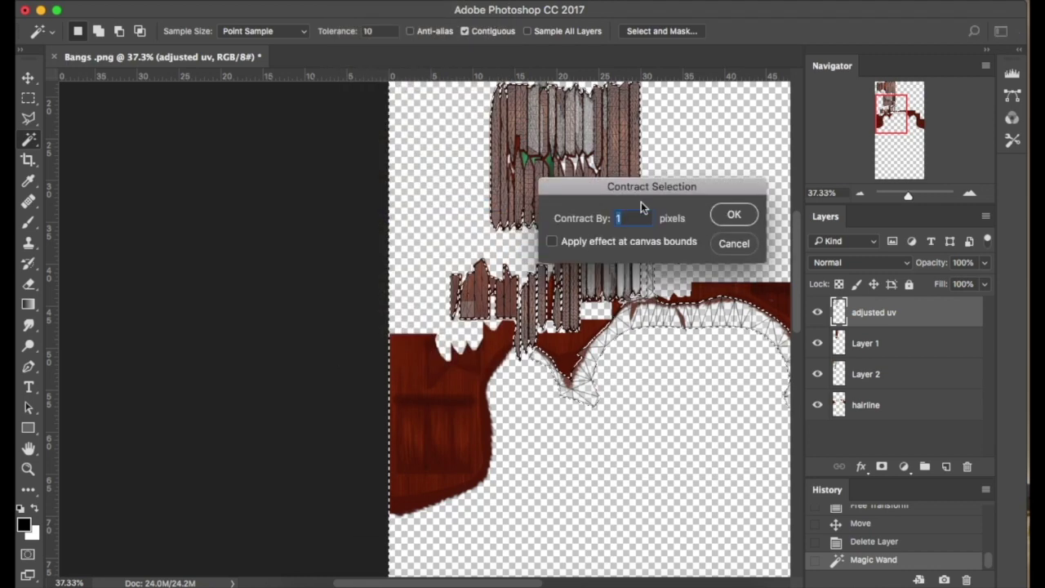
{"action": "left_click", "coordinate": [734, 214]}
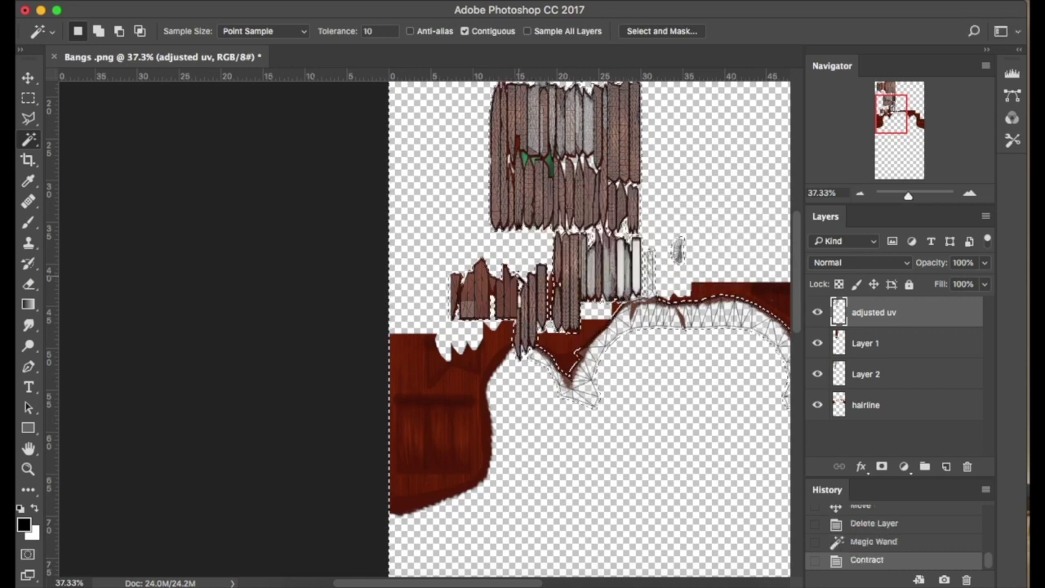
Step: Clear the Layer 1 texture inside the contracted selection and deselect
{"action": "scroll", "coordinate": [547, 245], "scroll_direction": "up", "scroll_amount": 2, "text": "alt"}
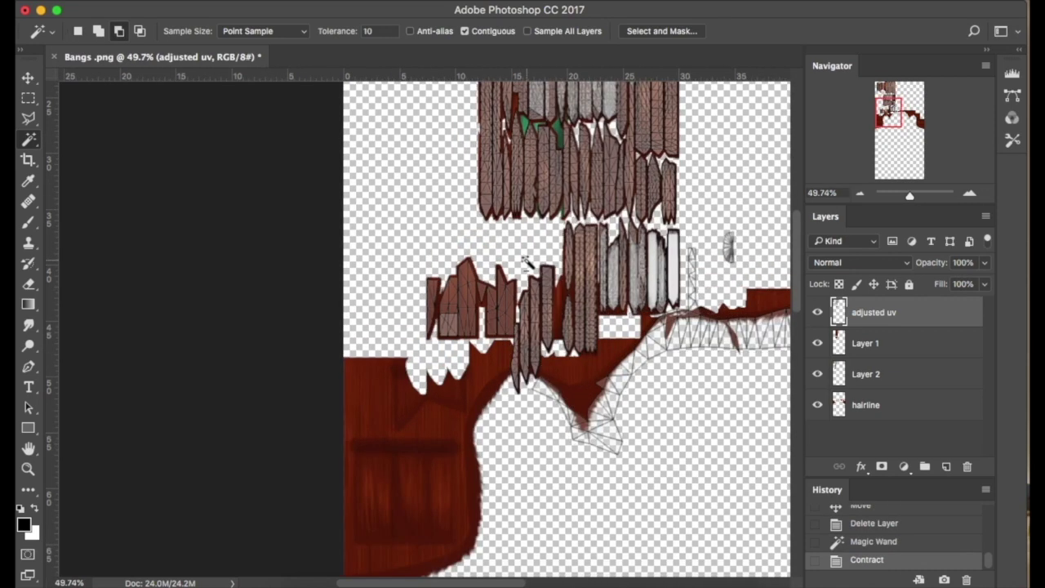
{"action": "left_click", "coordinate": [856, 345]}
{"action": "key", "text": "BackSpace"}
{"action": "key", "text": "super+d"}
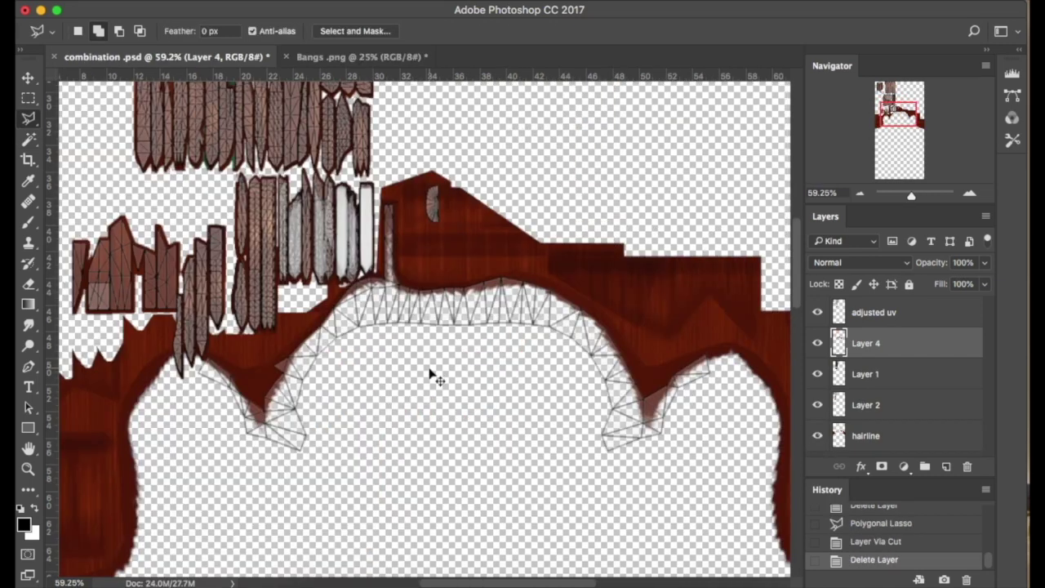
Step: Move Layer 4 beneath the hairline layer and hide the adjusted uv layer
{"action": "scroll", "coordinate": [431, 373], "scroll_direction": "right", "scroll_amount": 2}
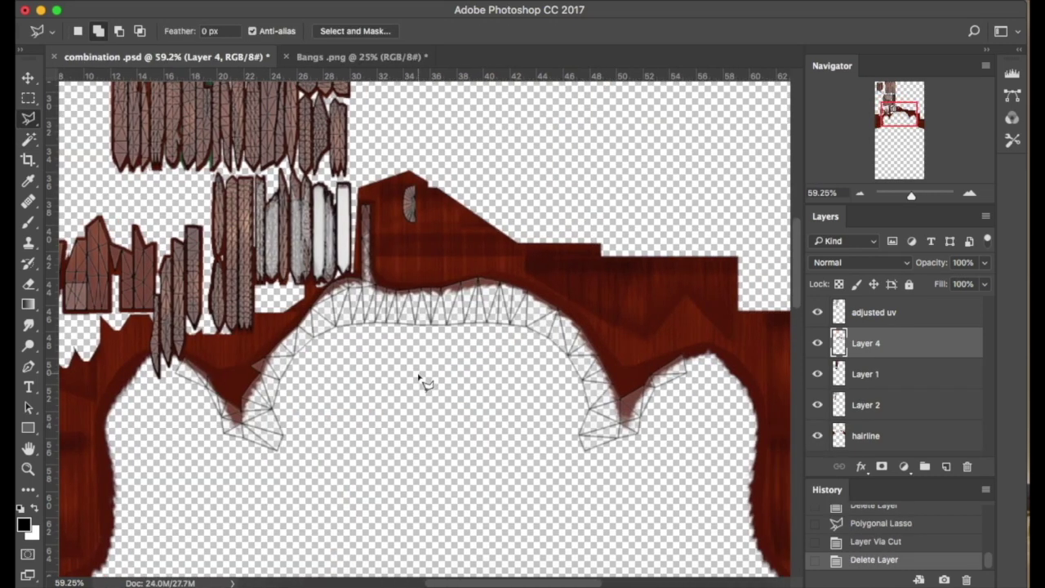
{"action": "scroll", "coordinate": [423, 377], "scroll_direction": "down", "scroll_amount": 2, "text": "alt"}
{"action": "scroll", "coordinate": [418, 377], "scroll_direction": "down", "scroll_amount": 2, "text": "alt"}
{"action": "scroll", "coordinate": [425, 391], "scroll_direction": "up", "scroll_amount": 3, "text": "alt"}
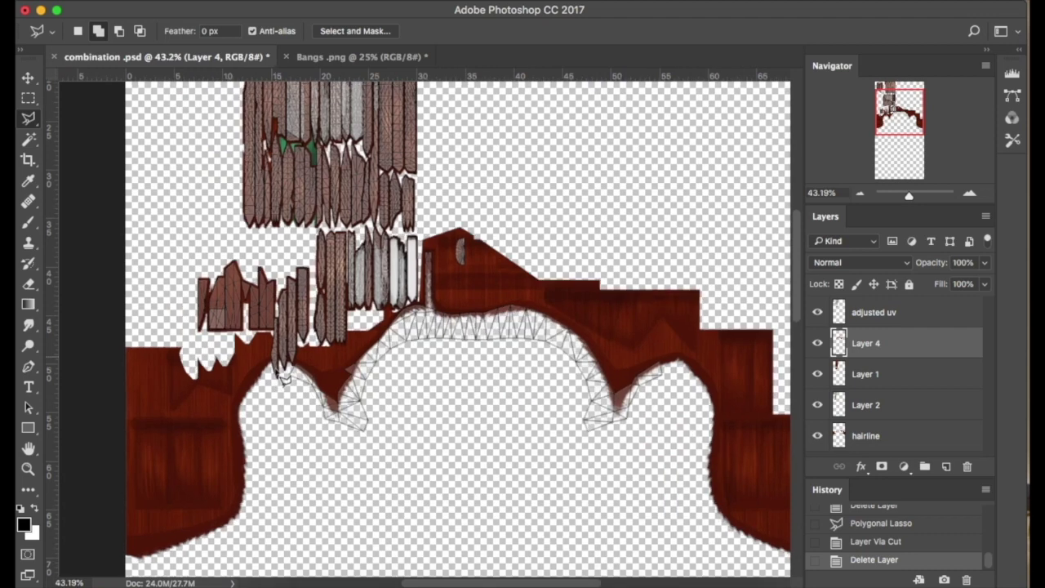
{"action": "left_click_drag", "start_coordinate": [842, 356], "coordinate": [866, 444]}
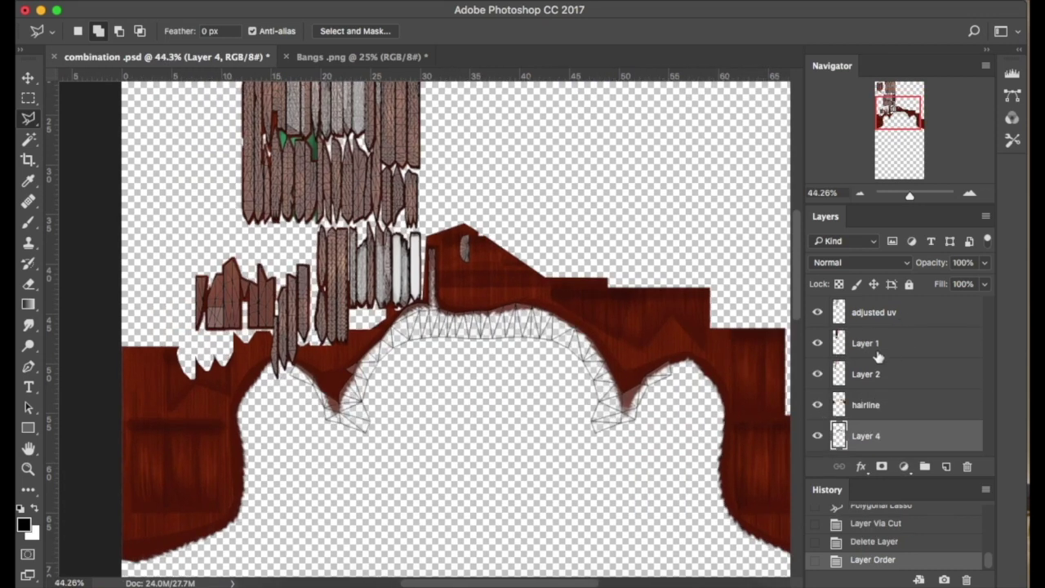
{"action": "left_click", "coordinate": [817, 313]}
{"action": "scroll", "coordinate": [353, 343], "scroll_direction": "down", "scroll_amount": 3, "text": "alt"}
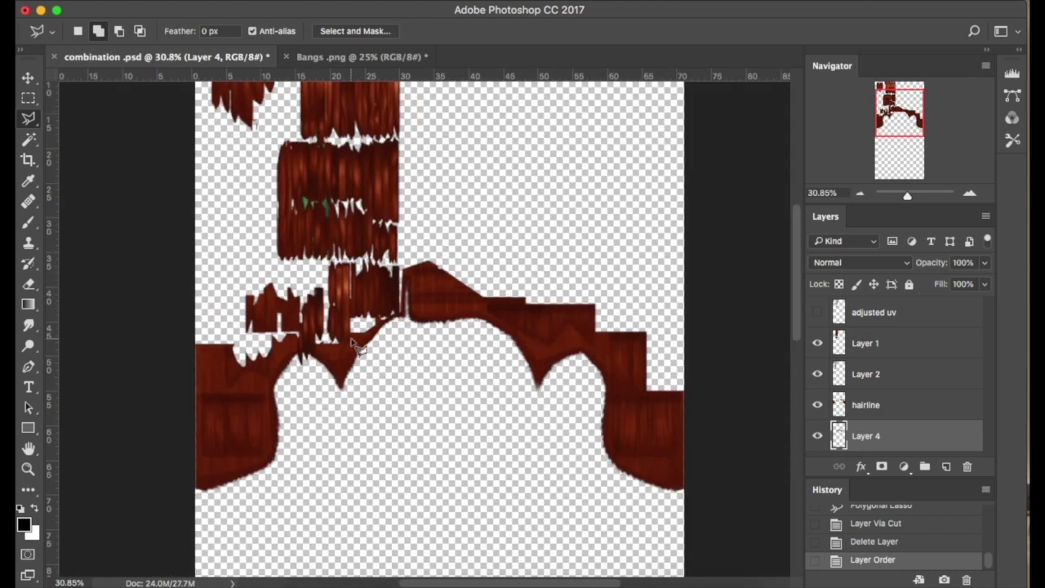
{"action": "scroll", "coordinate": [448, 333], "scroll_direction": "down", "scroll_amount": 1, "text": "alt"}
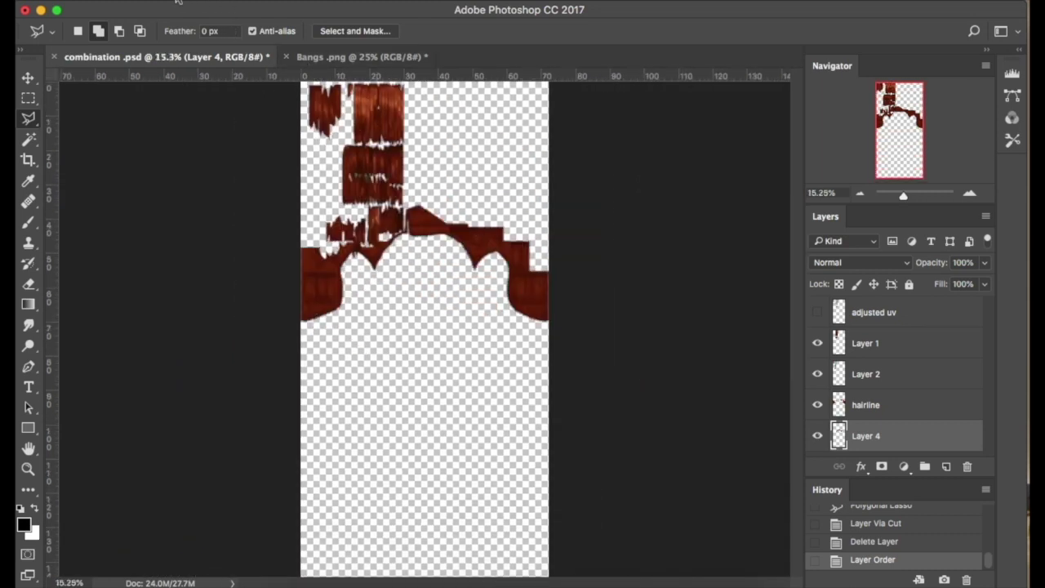
Step: Save a PNG copy of the hair texture as "combination diffuse .png" in the Project B folder
{"action": "left_click", "coordinate": [142, 2]}
{"action": "mouse_move", "coordinate": [157, 2]}
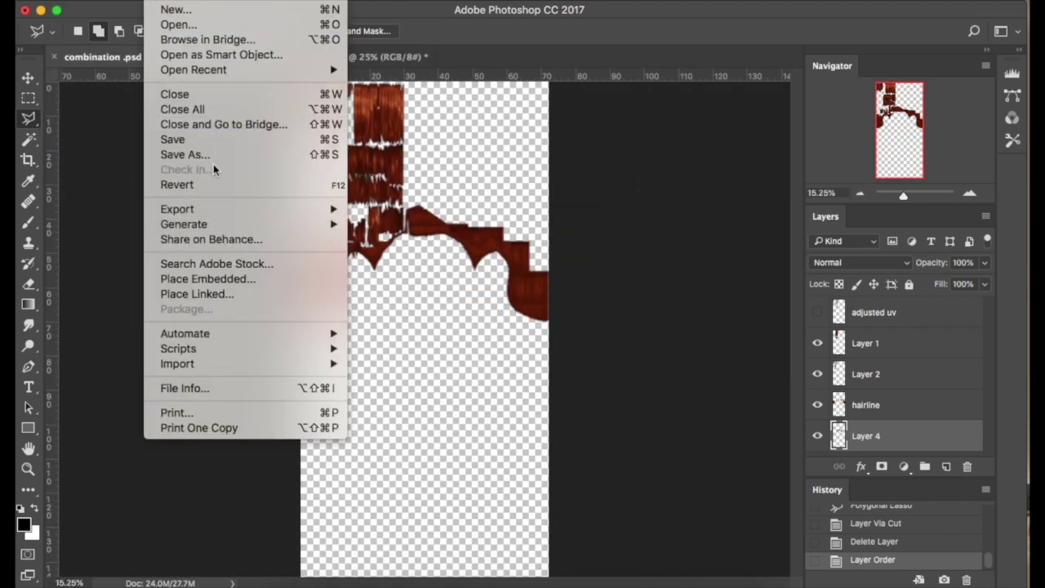
{"action": "left_click", "coordinate": [187, 154]}
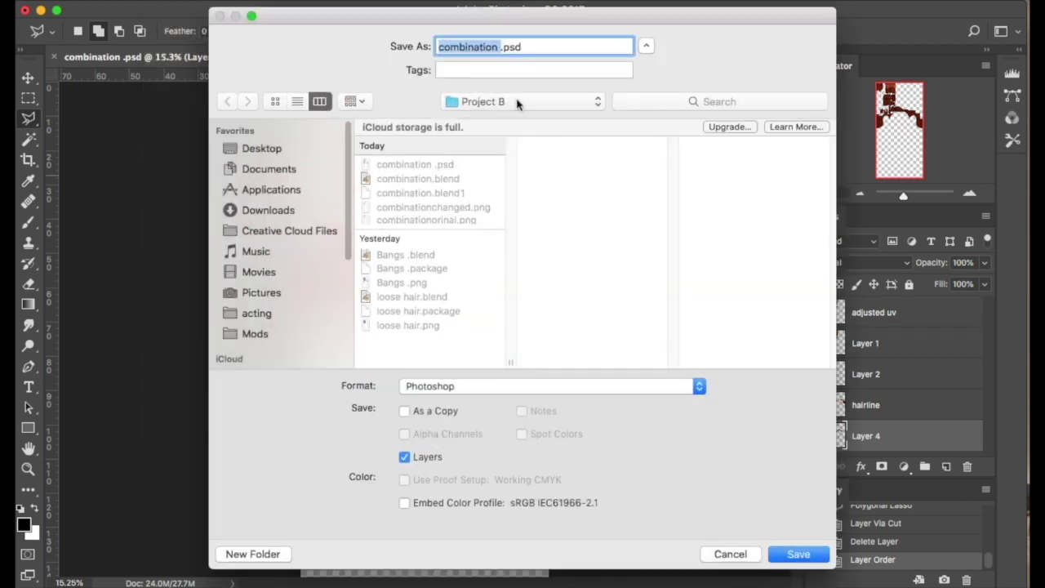
{"action": "left_click", "coordinate": [702, 387]}
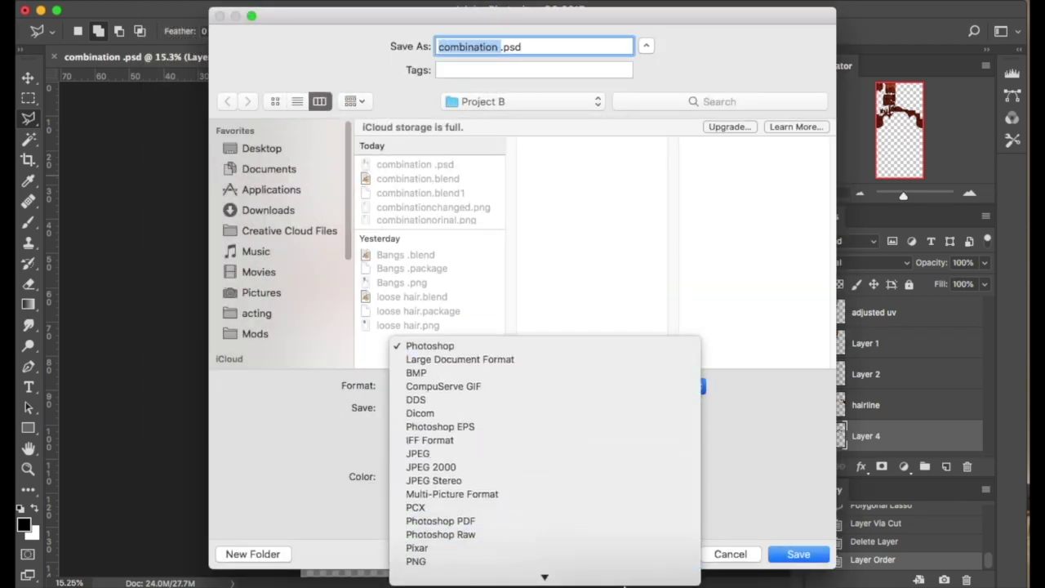
{"action": "left_click", "coordinate": [618, 550]}
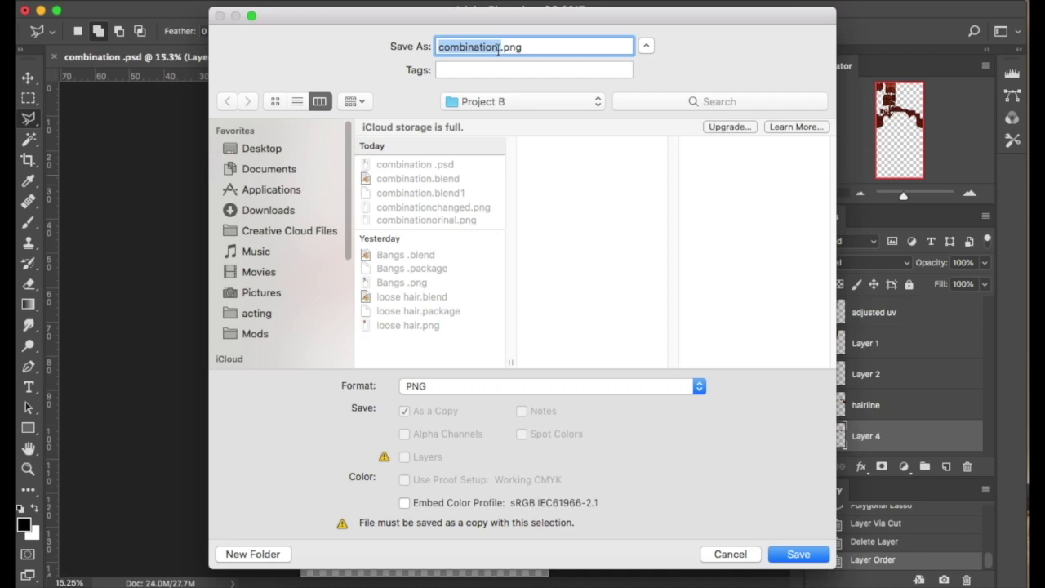
{"action": "left_click", "coordinate": [498, 49]}
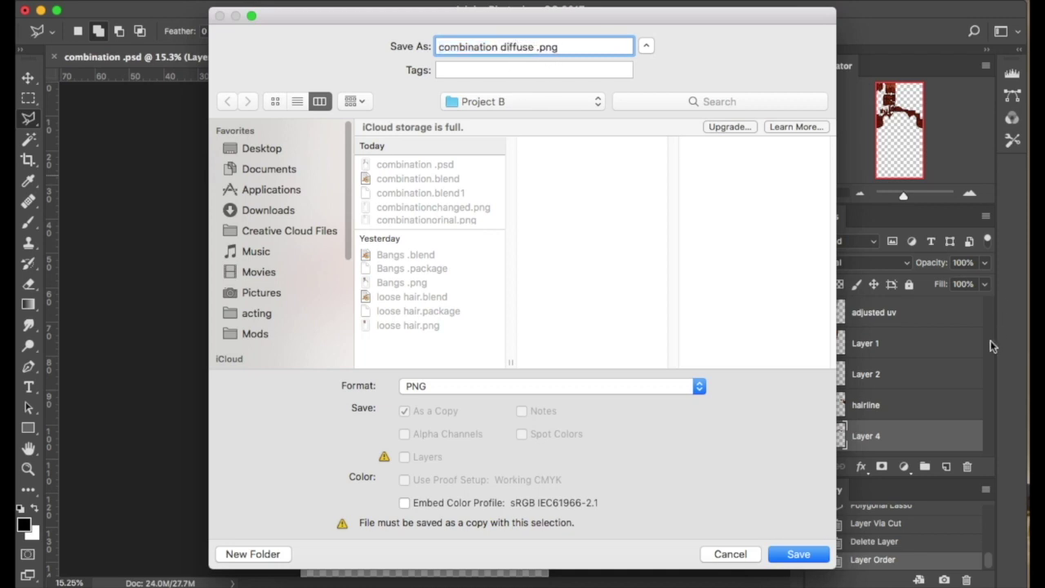
{"action": "left_click", "coordinate": [794, 555]}
{"action": "left_click", "coordinate": [580, 204]}
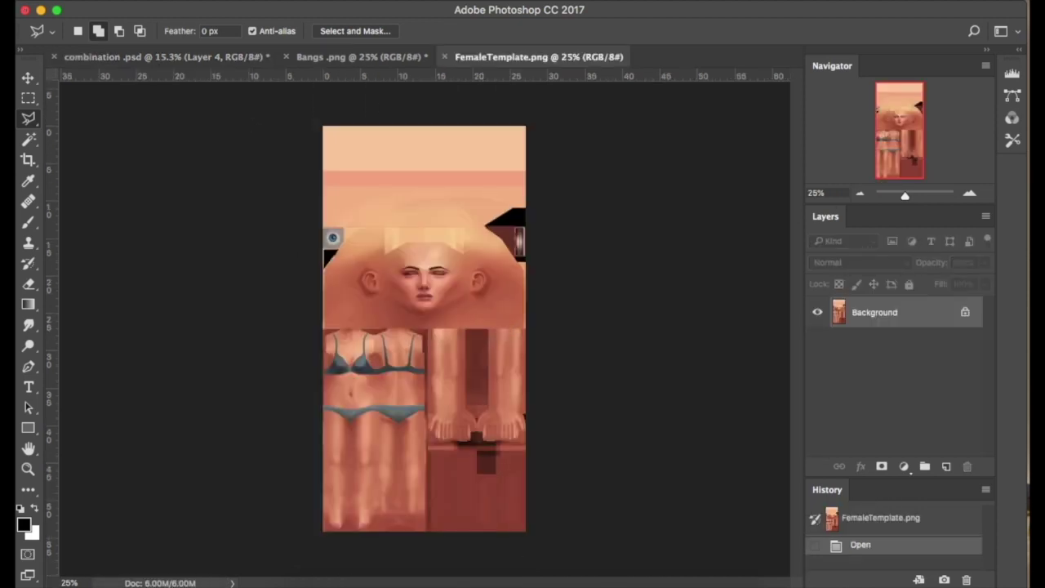
Step: Resize FemaleTemplate.png to 2048 × 4096 pixels
{"action": "left_click", "coordinate": [224, 2]}
{"action": "left_click", "coordinate": [249, 114]}
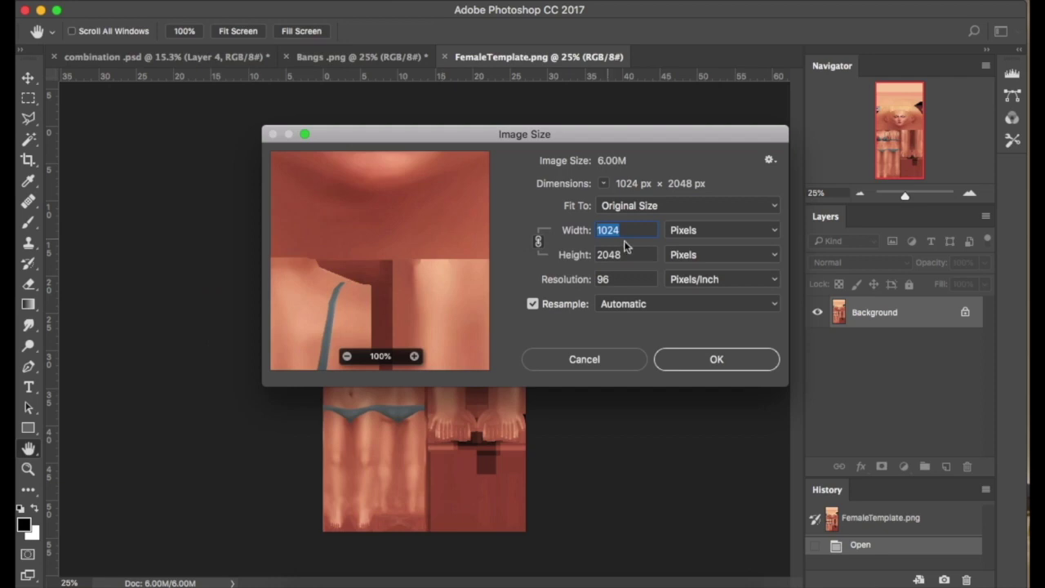
{"action": "type", "text": "2048"}
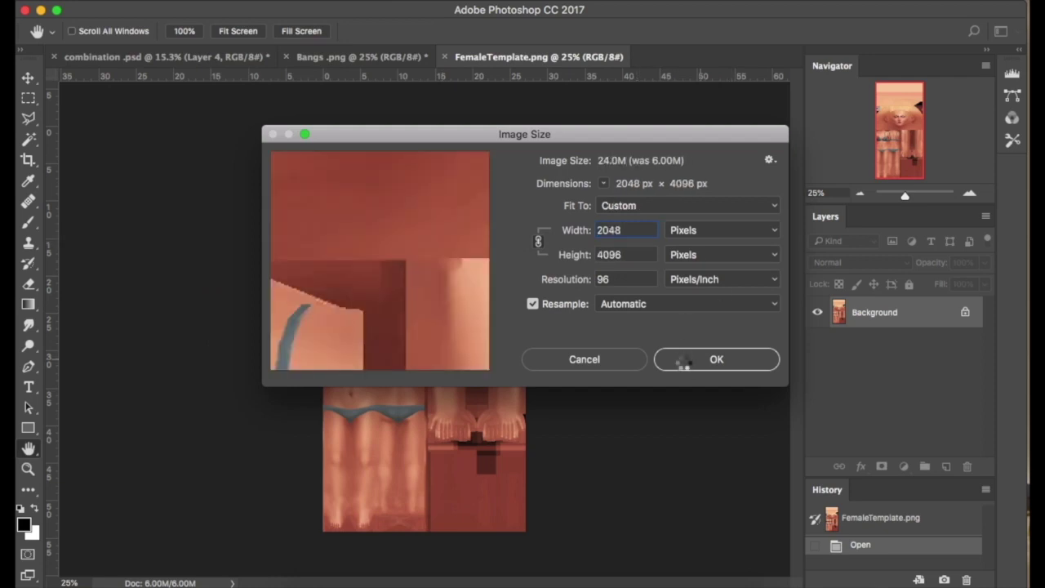
{"action": "key", "text": "Return"}
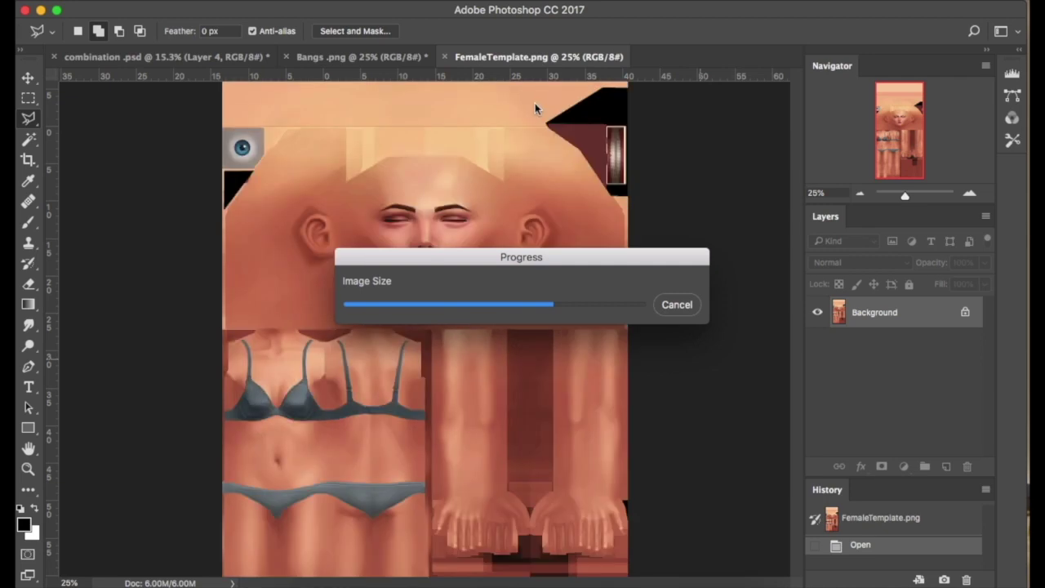
Step: Copy the FemaleTemplate image into combination .psd beneath the hairline layer and align it to fill the canvas
{"action": "left_click", "coordinate": [28, 77]}
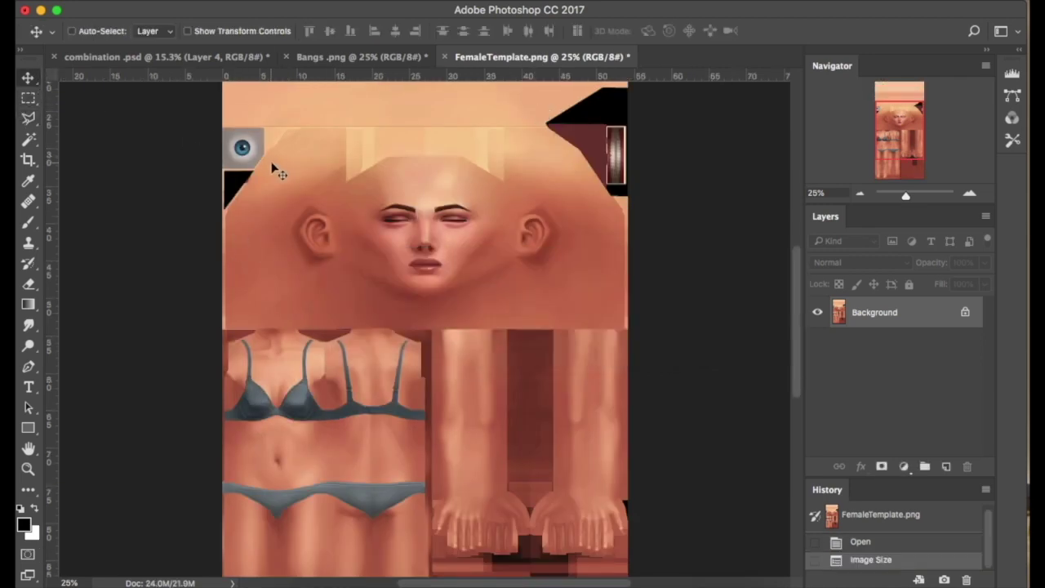
{"action": "left_click", "coordinate": [129, 57]}
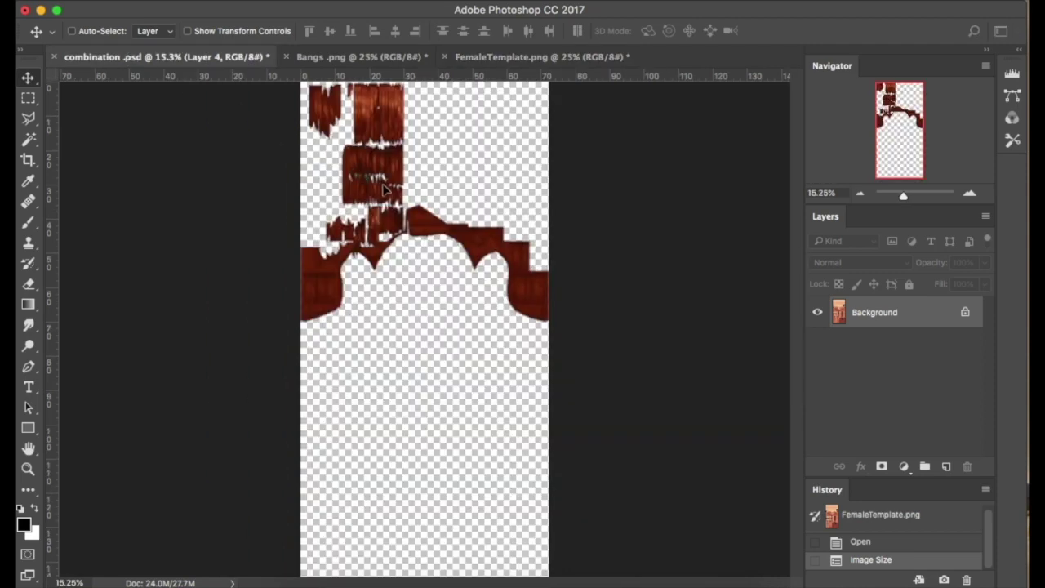
{"action": "left_click_drag", "start_coordinate": [385, 190], "coordinate": [441, 232]}
{"action": "scroll", "coordinate": [423, 309], "scroll_direction": "down", "scroll_amount": 4, "text": "alt"}
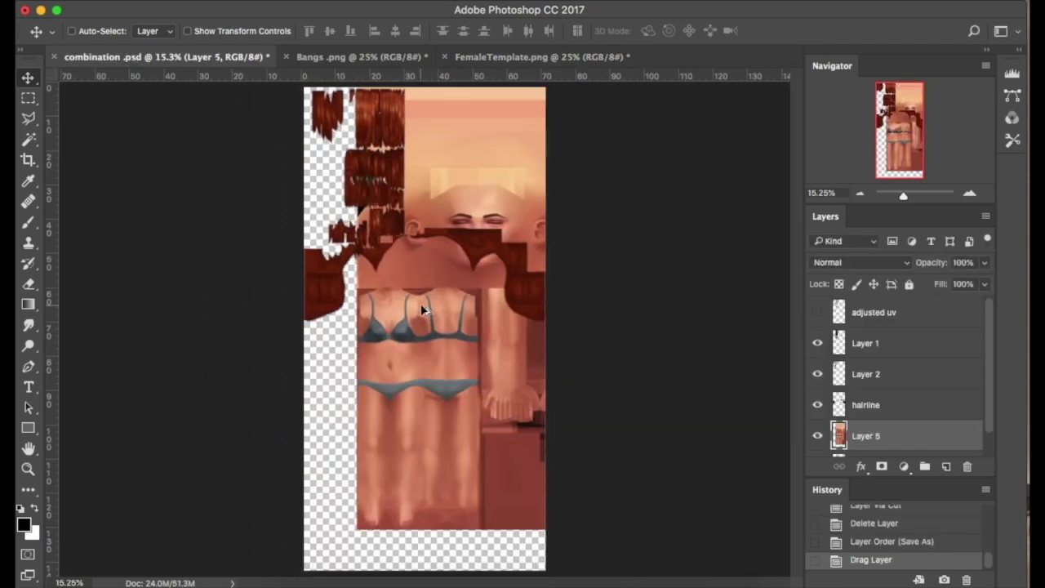
{"action": "left_click_drag", "start_coordinate": [445, 372], "coordinate": [405, 389]}
{"action": "scroll", "coordinate": [401, 287], "scroll_direction": "up", "scroll_amount": 6, "text": "alt"}
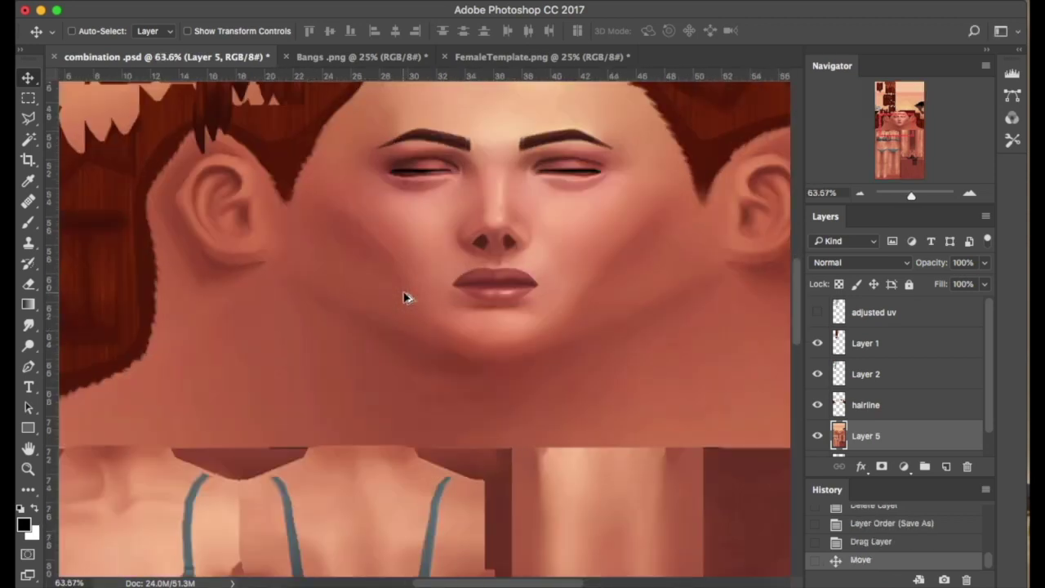
{"action": "scroll", "coordinate": [405, 296], "scroll_direction": "down", "scroll_amount": 6, "text": "alt"}
{"action": "scroll", "coordinate": [384, 278], "scroll_direction": "up", "scroll_amount": 1, "text": "alt"}
Step: Save a PNG copy of the combined skin and hair texture as "matirial" on the Desktop, with smallest compression and no interlacing
{"action": "left_click", "coordinate": [152, 0]}
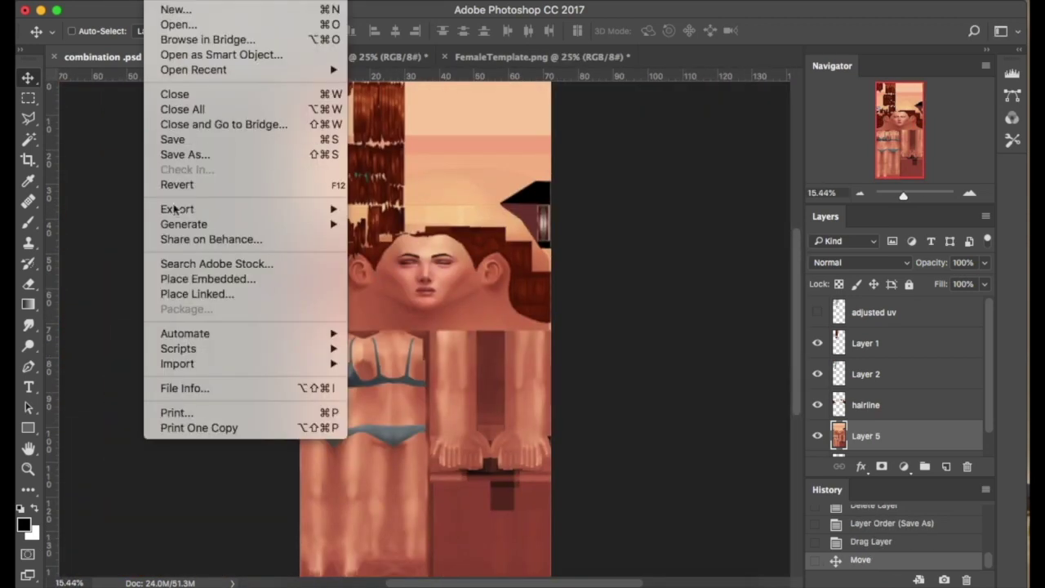
{"action": "left_click", "coordinate": [191, 155]}
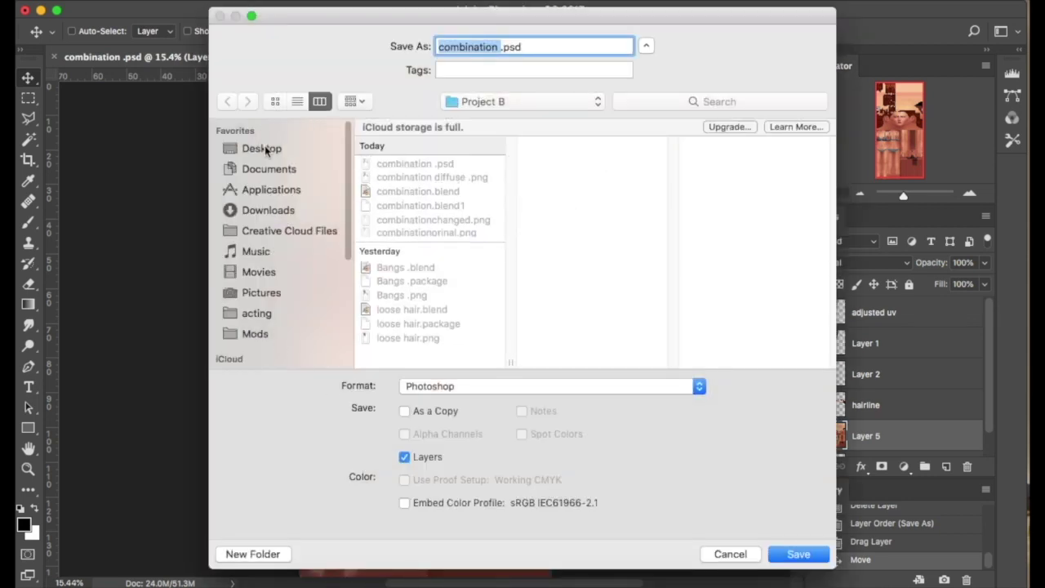
{"action": "left_click", "coordinate": [263, 148]}
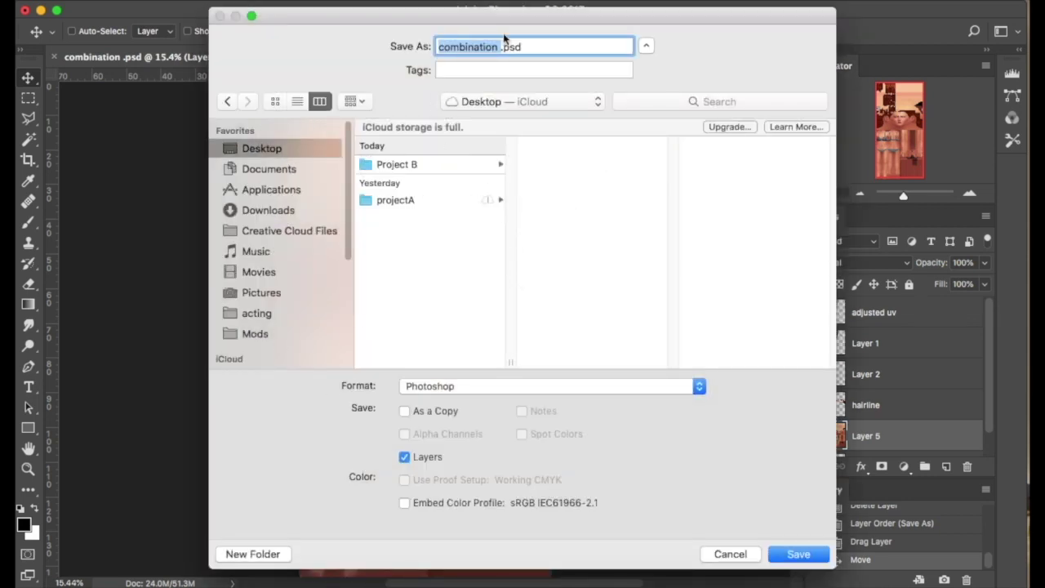
{"action": "type", "text": "mat"}
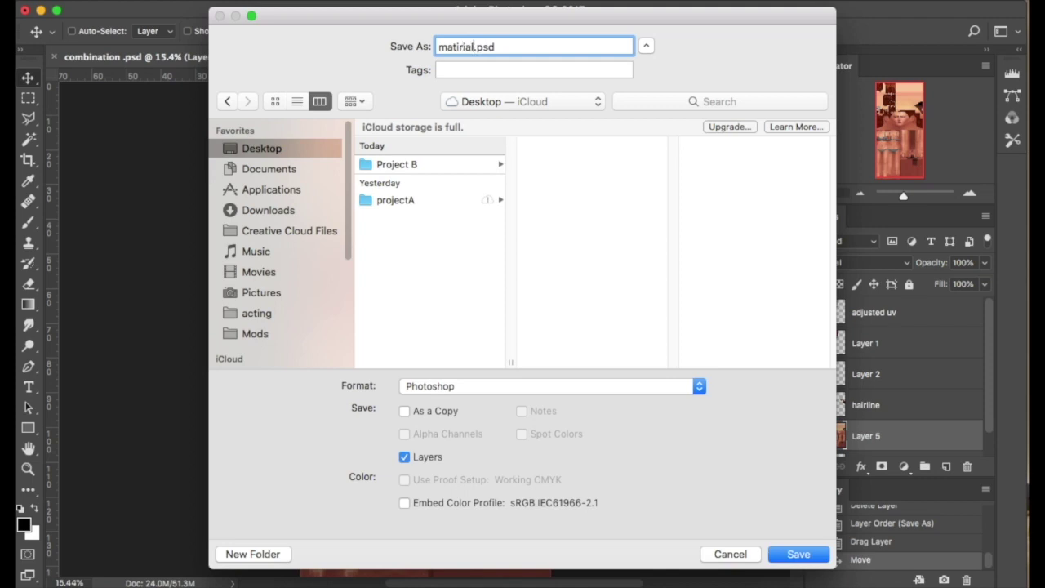
{"action": "left_click", "coordinate": [513, 386]}
{"action": "scroll", "coordinate": [465, 543], "scroll_direction": "down", "scroll_amount": 4}
{"action": "left_click", "coordinate": [445, 548]}
{"action": "left_click", "coordinate": [799, 554]}
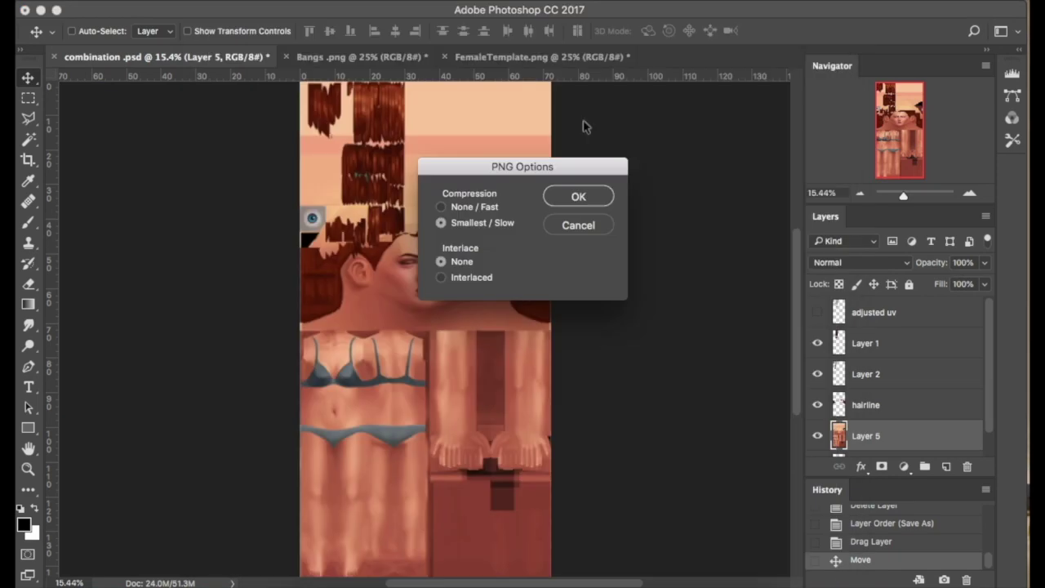
{"action": "left_click", "coordinate": [578, 196]}
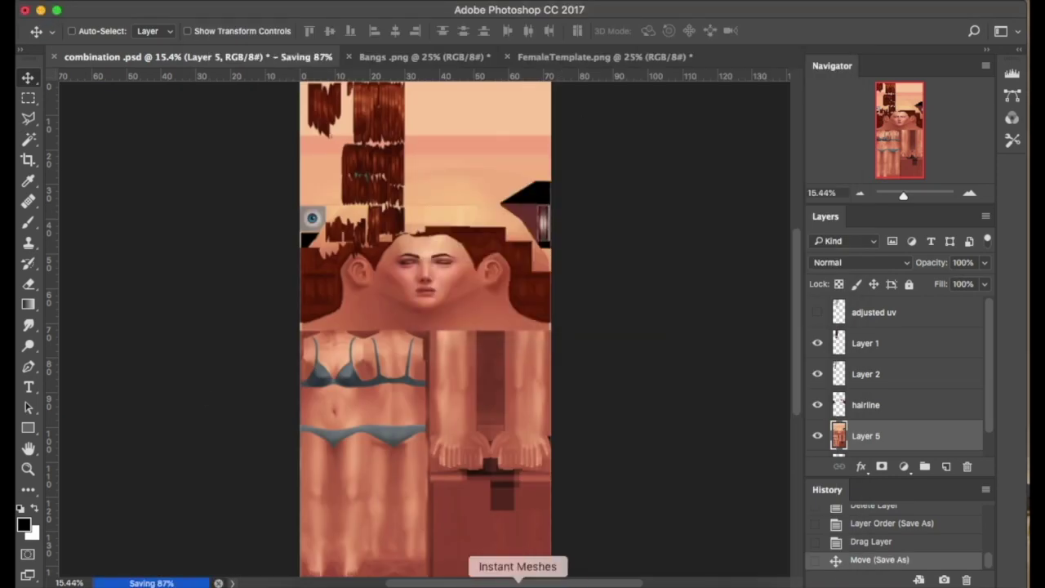
Step: Switch to Blender, load matirial.png behind the selected hair UVs, and return s4studio_mesh_2 to Object Mode
{"action": "left_click", "coordinate": [557, 581]}
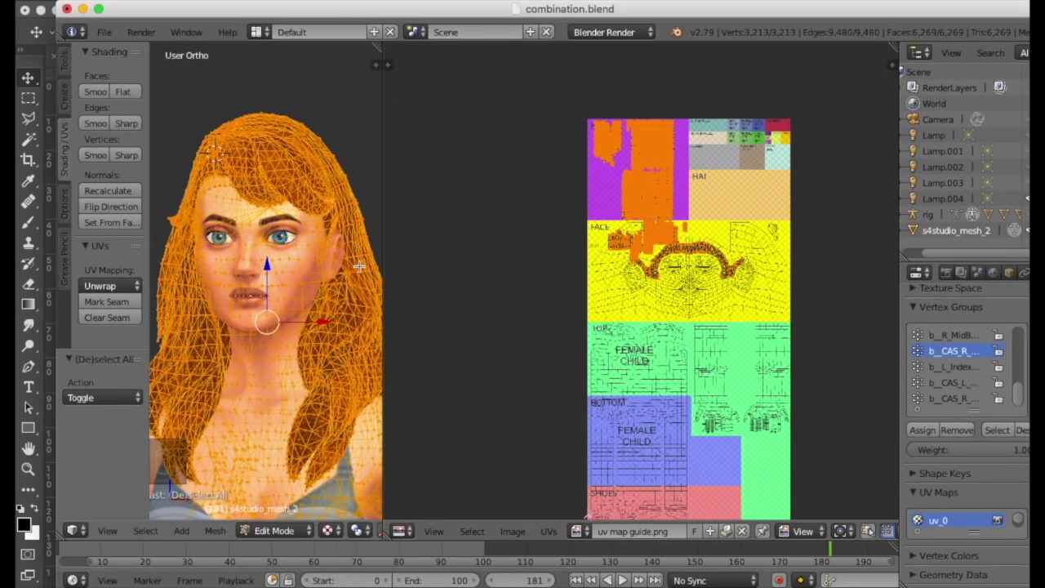
{"action": "left_click", "coordinate": [743, 532]}
{"action": "left_click", "coordinate": [669, 531]}
{"action": "left_click", "coordinate": [294, 156]}
{"action": "key", "text": "Return"}
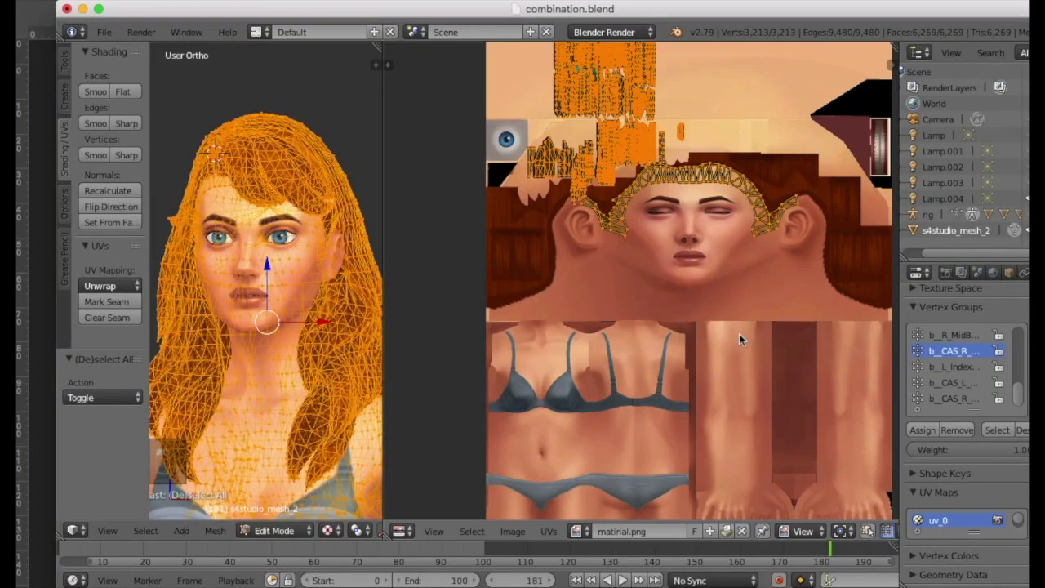
{"action": "scroll", "coordinate": [248, 339], "scroll_direction": "down", "scroll_amount": 5}
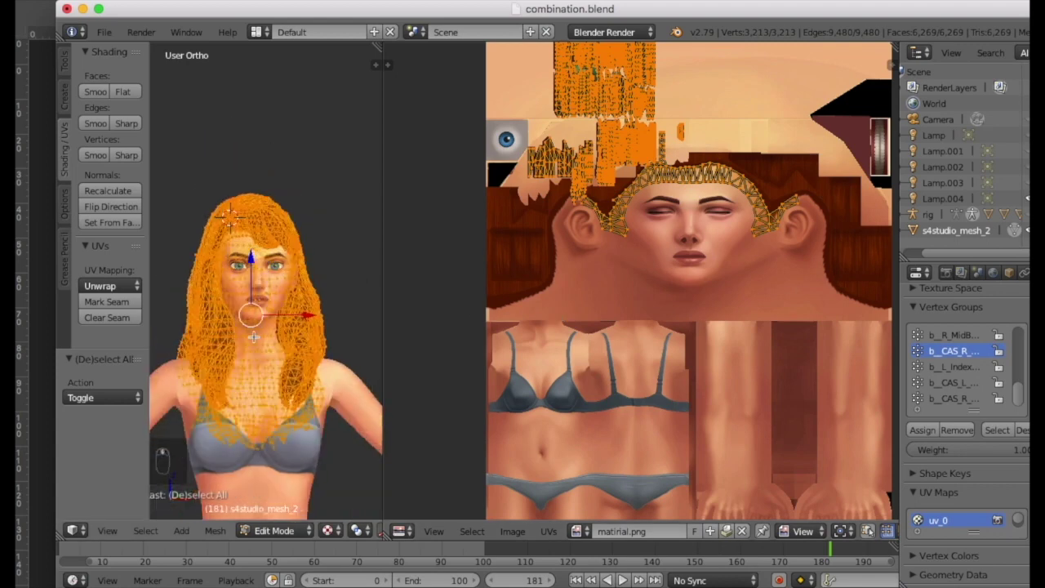
{"action": "middle_click_drag", "start_coordinate": [382, 312], "coordinate": [240, 173]}
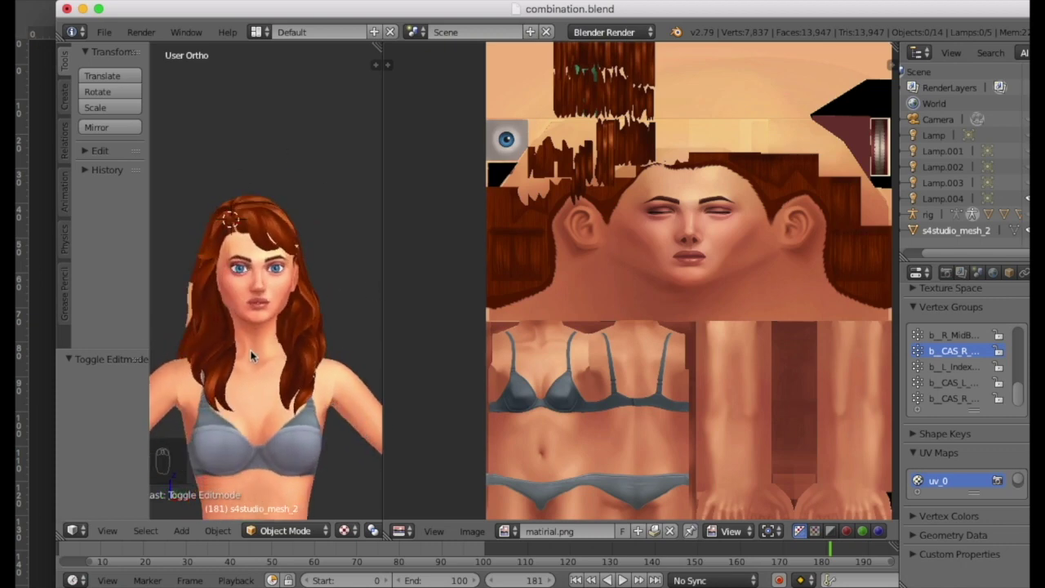
Step: Merge the UV image editor area into the 3D view and widen the properties area
{"action": "middle_click_drag", "start_coordinate": [251, 353], "coordinate": [245, 351]}
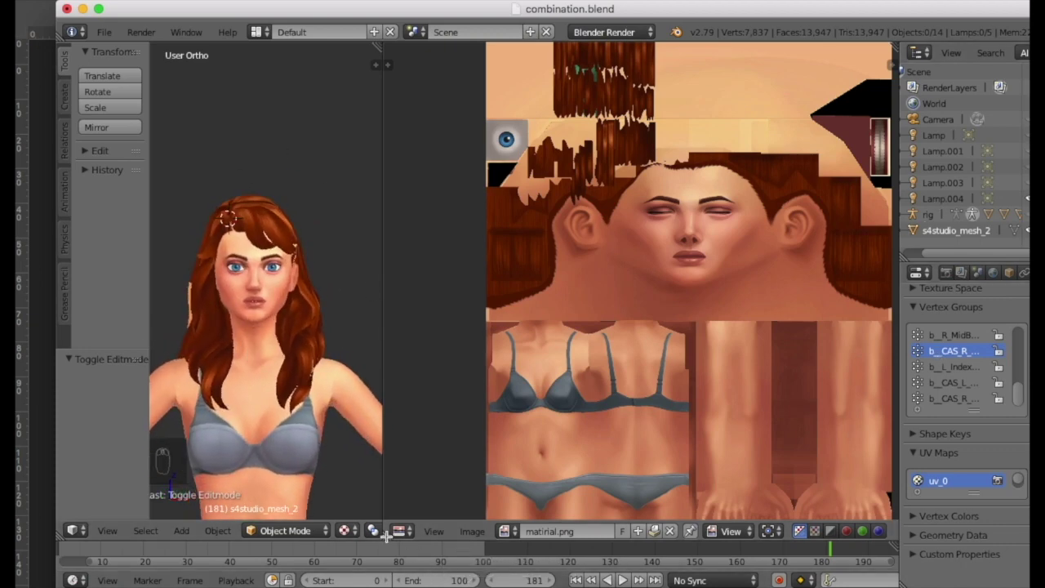
{"action": "left_click_drag", "start_coordinate": [378, 45], "coordinate": [731, 179]}
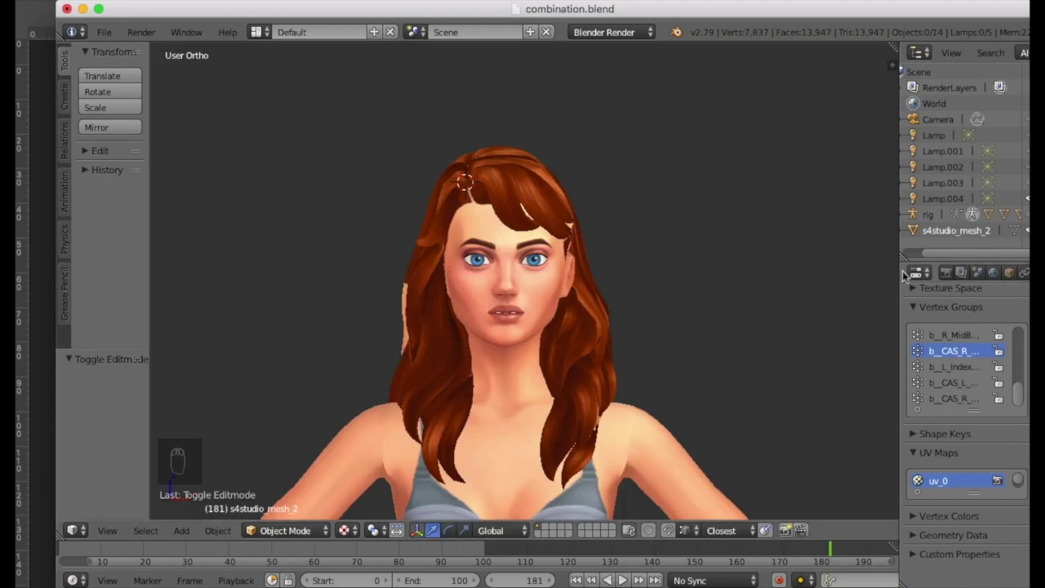
{"action": "left_click_drag", "start_coordinate": [899, 276], "coordinate": [658, 276]}
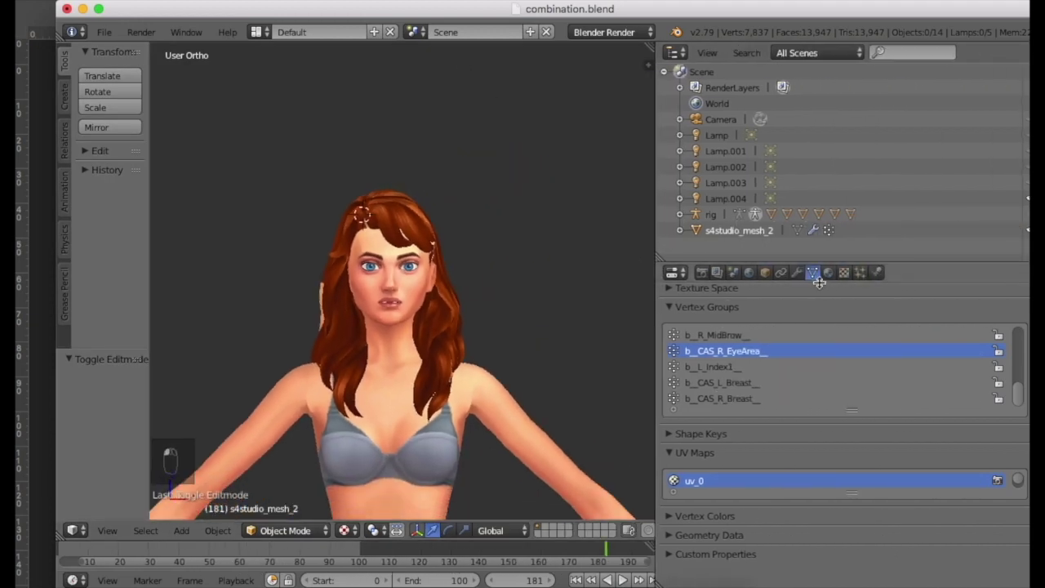
Step: Remove the DiffuseMap.001, DiffuseMap and DiffuseMap.002 material slots from s4studio_mesh_2 and add a new material
{"action": "left_click", "coordinate": [828, 274]}
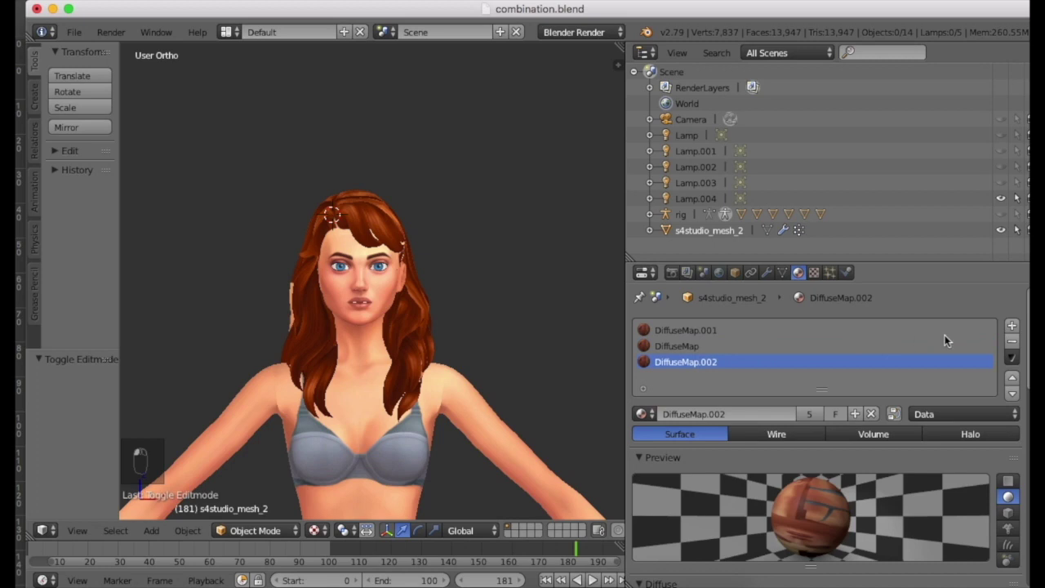
{"action": "left_click", "coordinate": [1010, 343]}
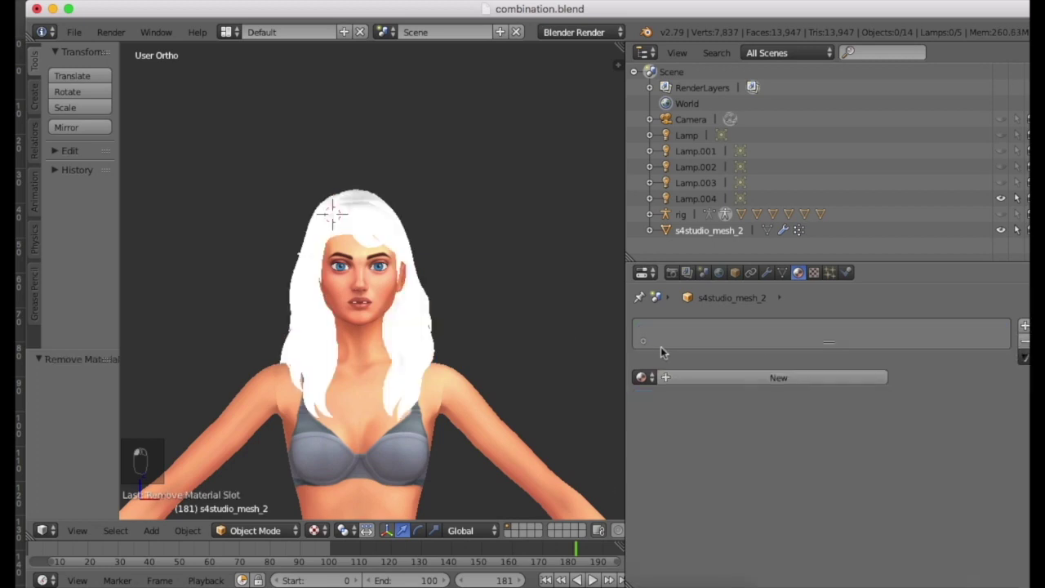
{"action": "left_click", "coordinate": [771, 379]}
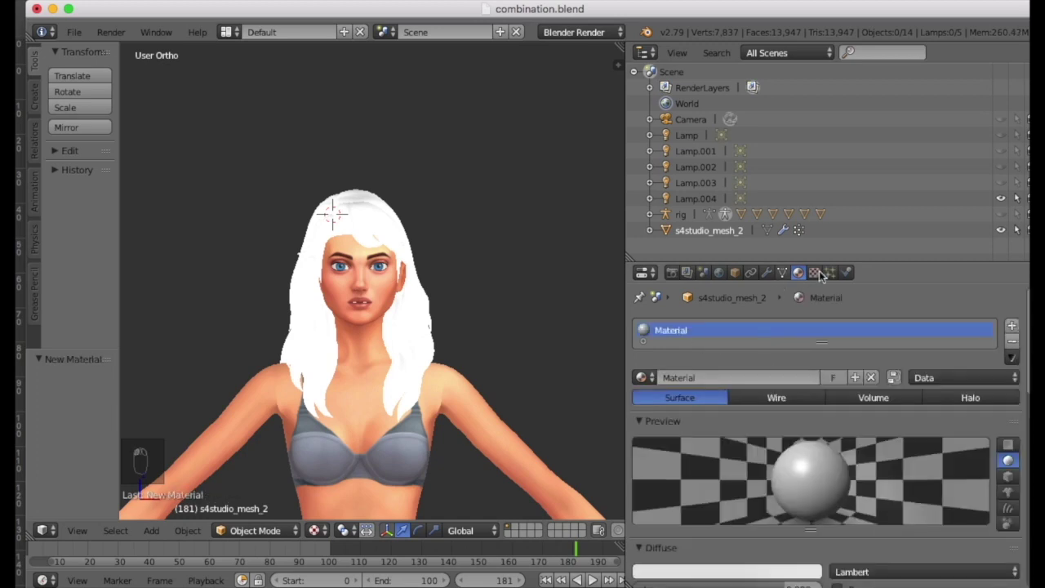
{"action": "left_click", "coordinate": [814, 273]}
{"action": "left_click", "coordinate": [798, 272]}
{"action": "scroll", "coordinate": [759, 404], "scroll_direction": "down", "scroll_amount": 15}
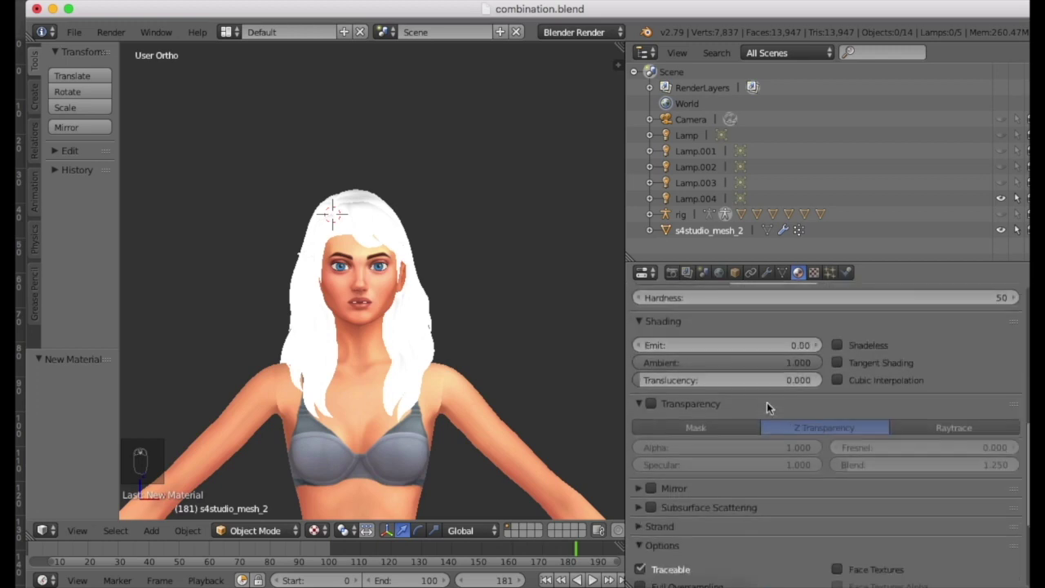
{"action": "scroll", "coordinate": [767, 403], "scroll_direction": "up", "scroll_amount": 6}
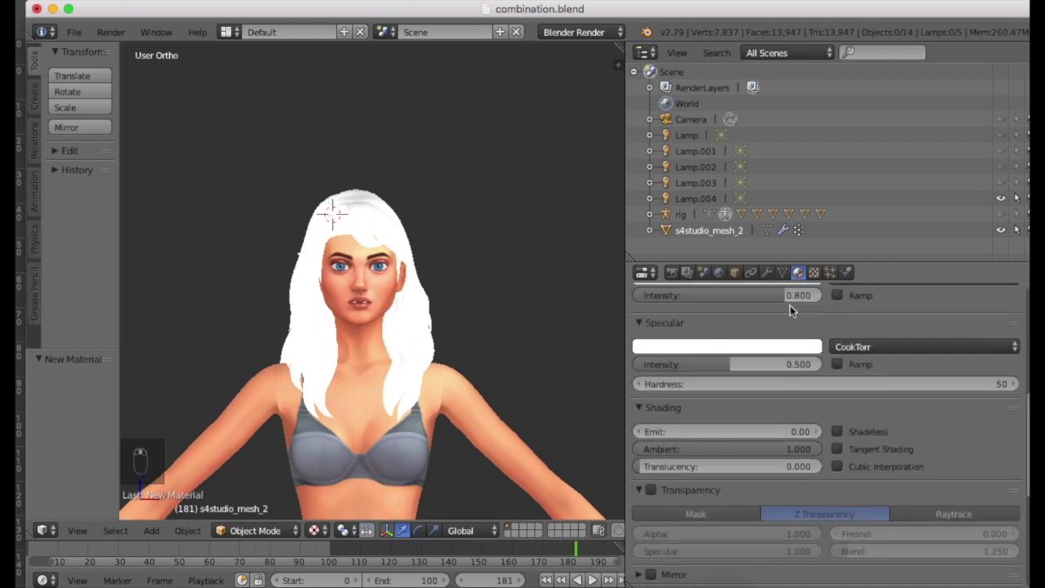
Step: Try a new image texture on the hair material using matirial.png from the Desktop
{"action": "left_click", "coordinate": [814, 273]}
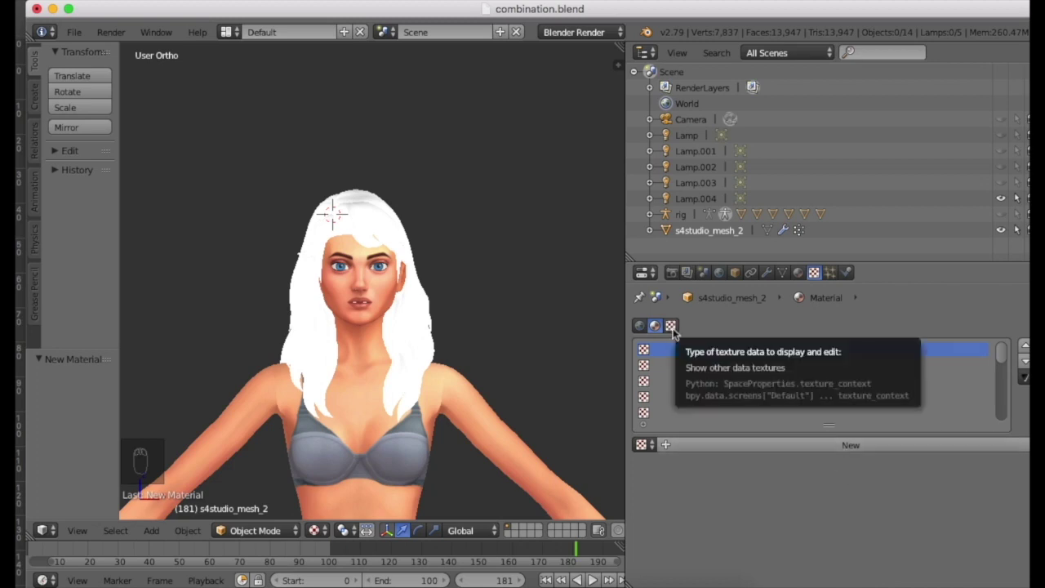
{"action": "left_click", "coordinate": [805, 451]}
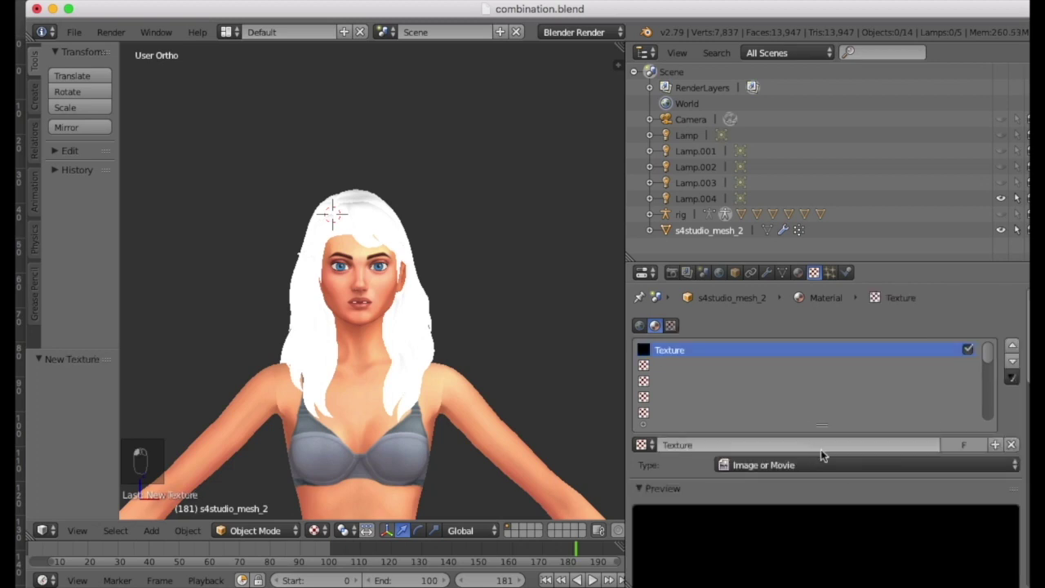
{"action": "scroll", "coordinate": [821, 445], "scroll_direction": "down", "scroll_amount": 5}
{"action": "scroll", "coordinate": [820, 441], "scroll_direction": "down", "scroll_amount": 2}
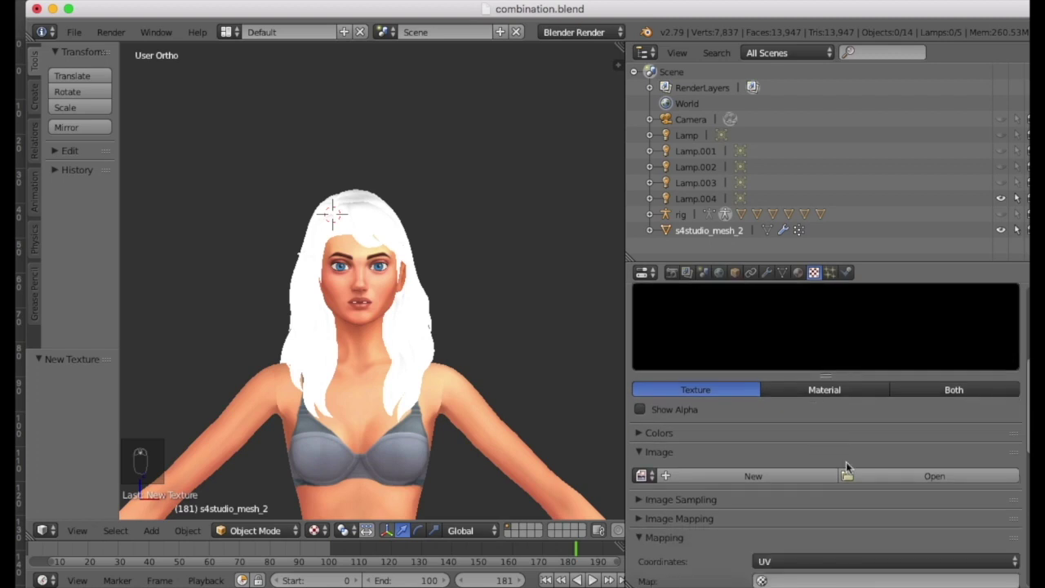
{"action": "left_click", "coordinate": [847, 466]}
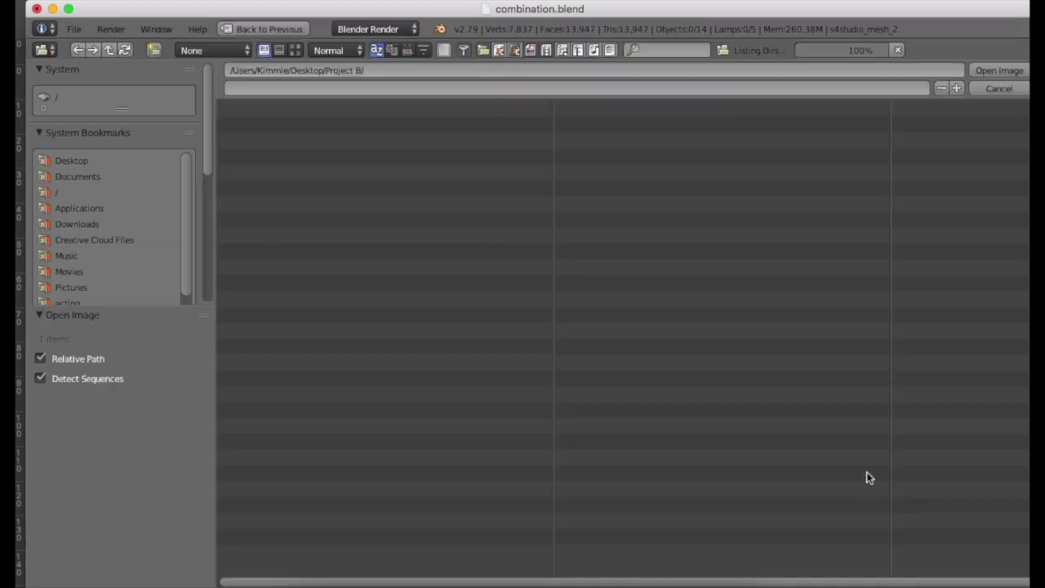
{"action": "left_click", "coordinate": [123, 161]}
{"action": "left_click", "coordinate": [261, 156]}
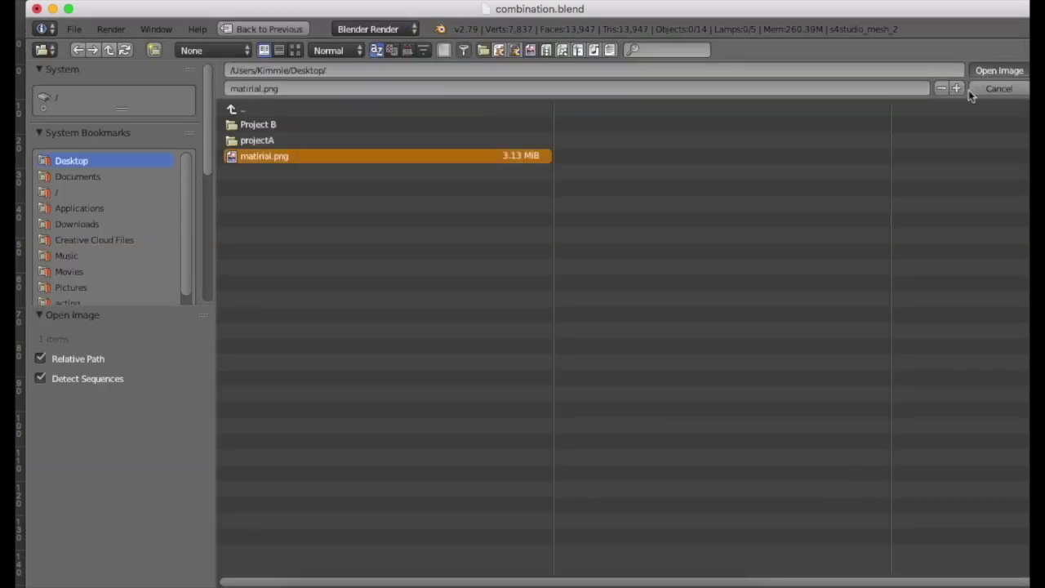
{"action": "key", "text": "Return"}
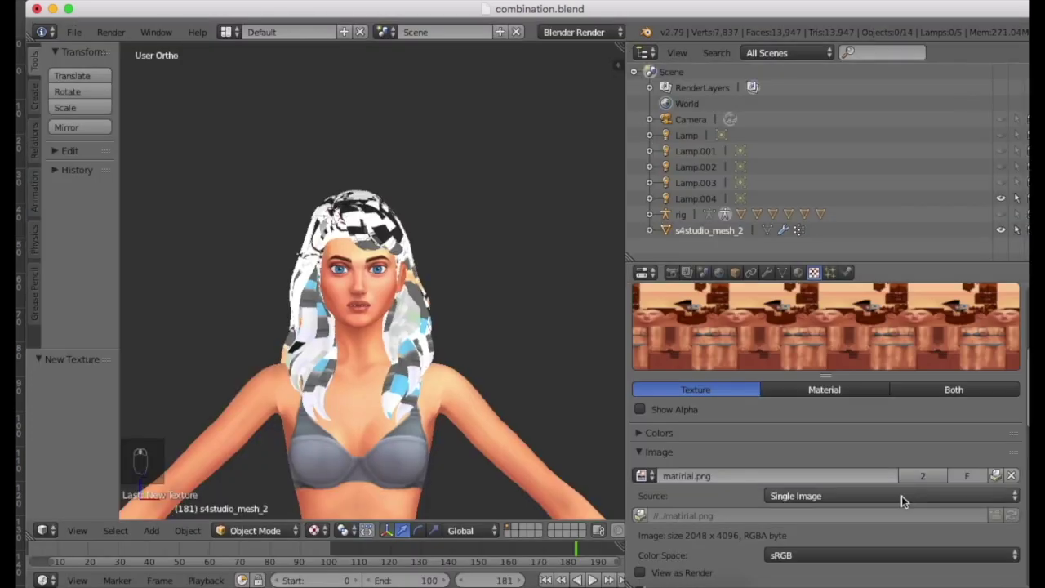
{"action": "scroll", "coordinate": [901, 494], "scroll_direction": "down", "scroll_amount": 1}
{"action": "middle_click_drag", "start_coordinate": [459, 386], "coordinate": [433, 394]}
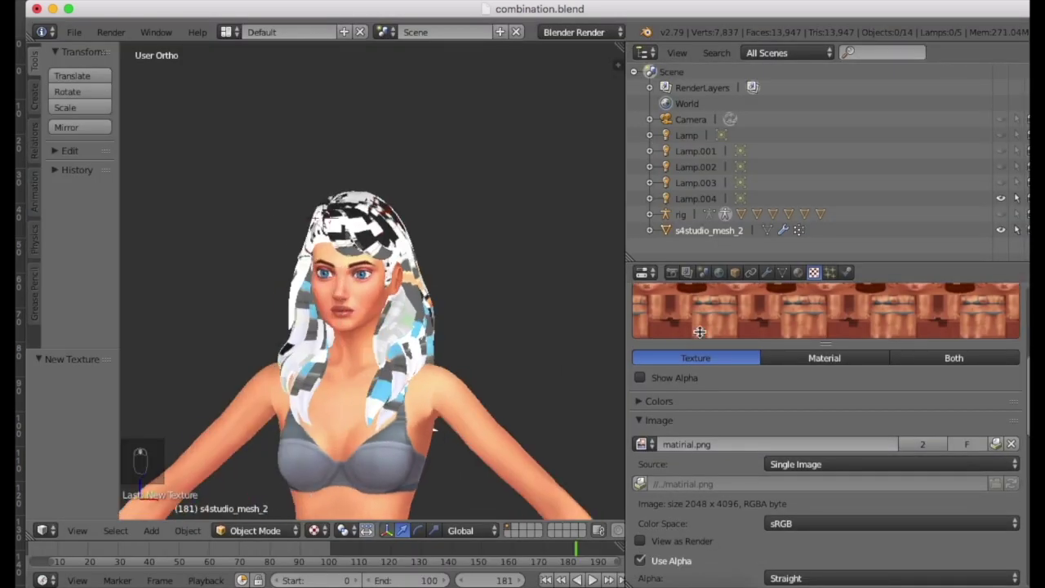
{"action": "left_click", "coordinate": [781, 273]}
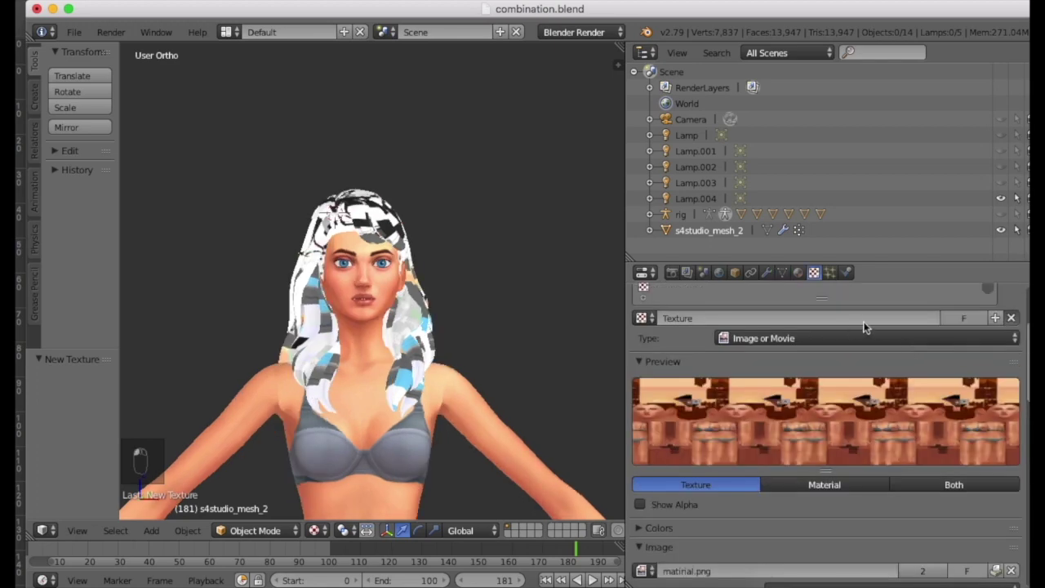
Step: Replace the hair material's texture with a new image texture using combination diffuse .png from the Project B folder
{"action": "left_click", "coordinate": [1011, 317]}
{"action": "left_click", "coordinate": [844, 318]}
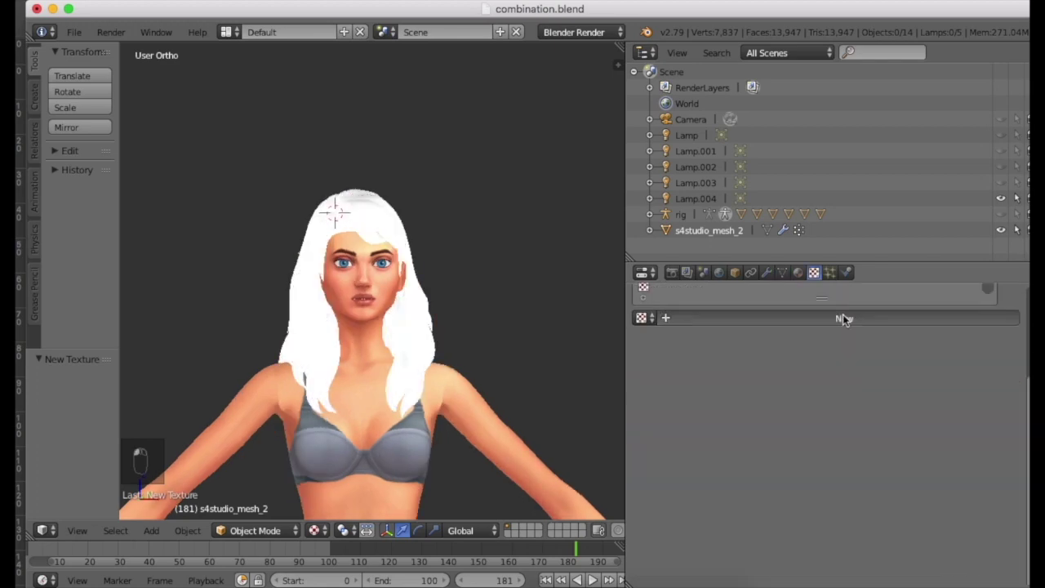
{"action": "left_click", "coordinate": [899, 573]}
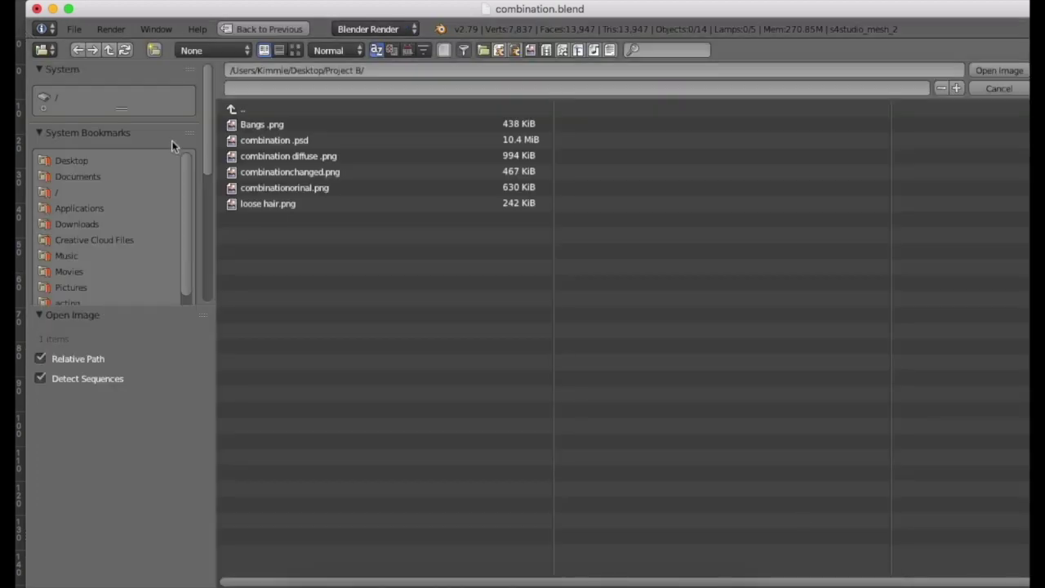
{"action": "left_click", "coordinate": [290, 187]}
{"action": "left_click", "coordinate": [303, 157]}
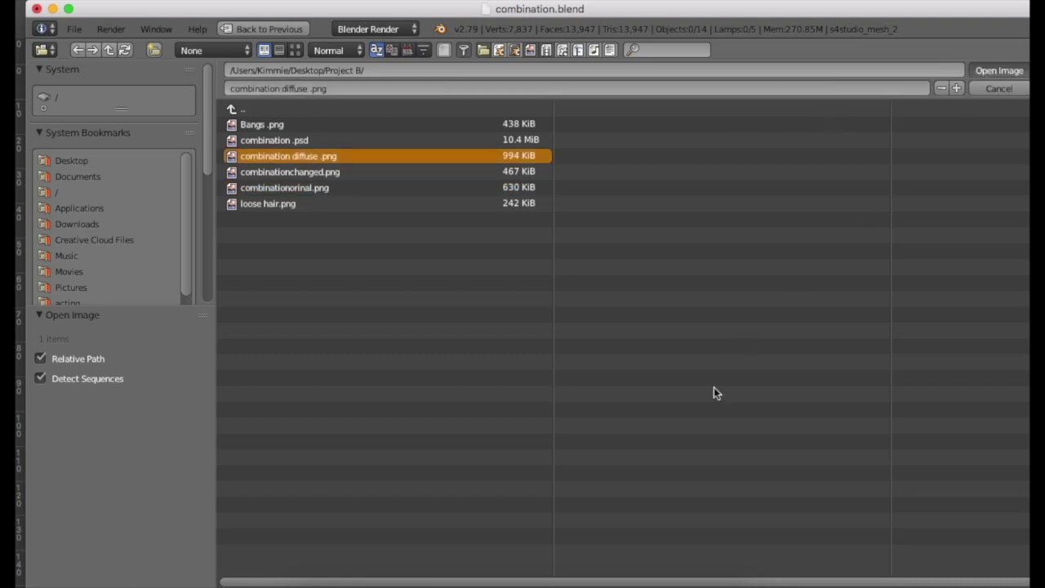
{"action": "key", "text": "Return"}
Step: Inspect the textured hair from the side and close up along the hairline and forehead
{"action": "middle_click_drag", "start_coordinate": [555, 331], "coordinate": [213, 323]}
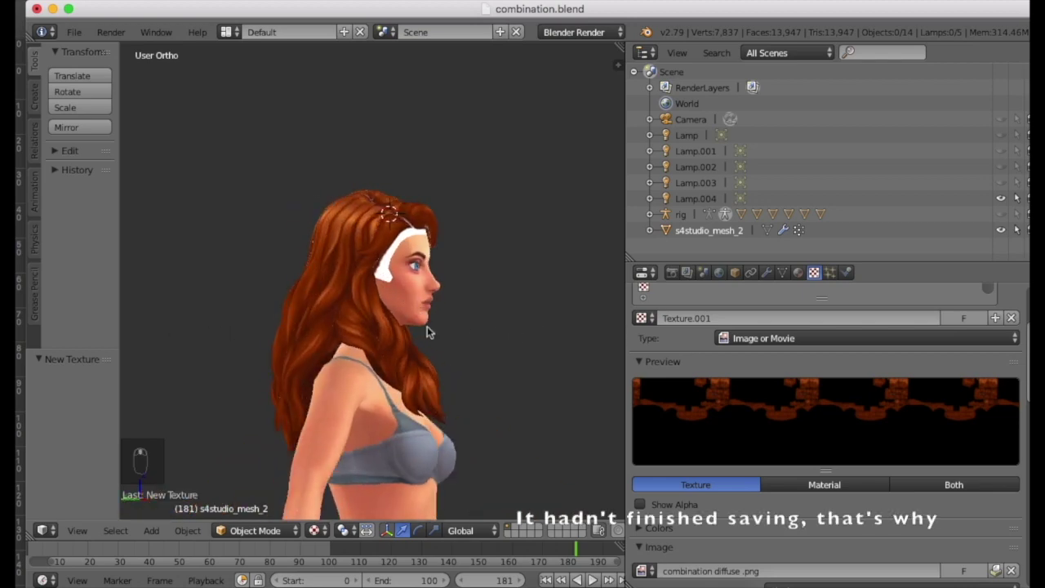
{"action": "middle_click_drag", "start_coordinate": [427, 325], "coordinate": [374, 337]}
{"action": "scroll", "coordinate": [328, 371], "scroll_direction": "up", "scroll_amount": 6}
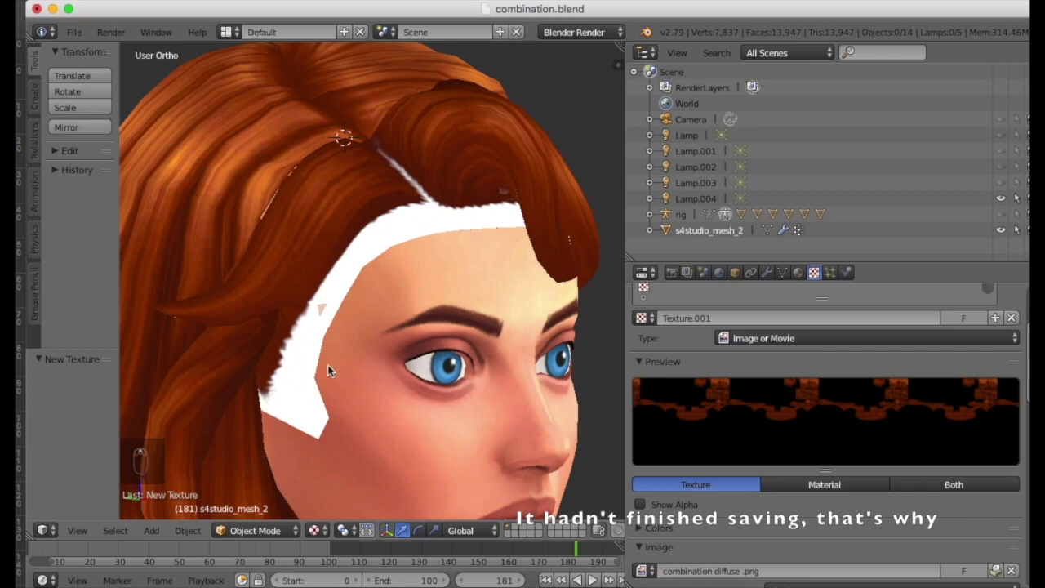
{"action": "middle_click_drag", "start_coordinate": [446, 306], "coordinate": [261, 286]}
{"action": "middle_click_drag", "start_coordinate": [345, 422], "coordinate": [461, 263]}
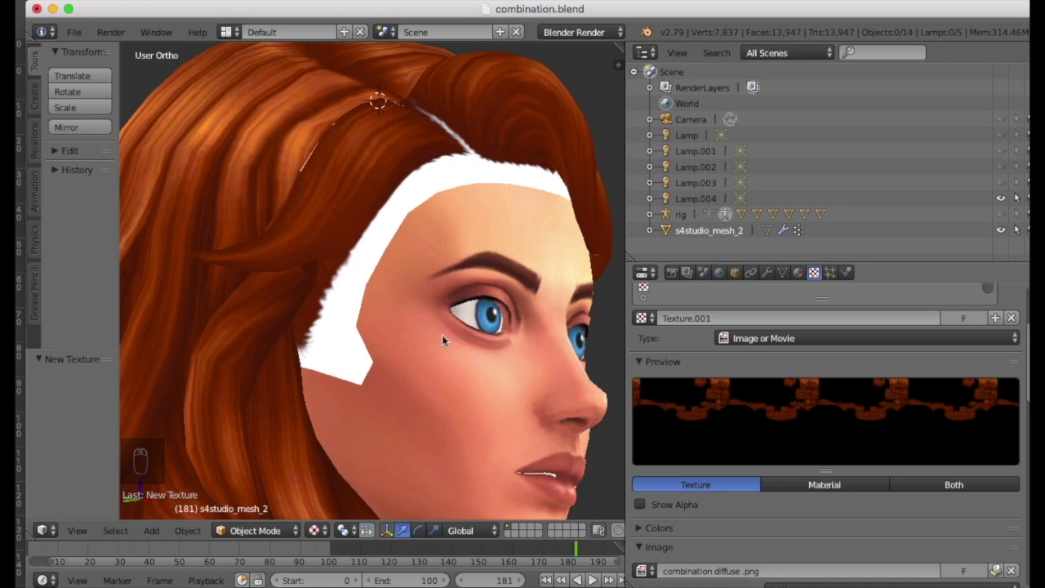
Step: Move two vertices of the hair mesh in Edit Mode to close the thin gap between strands near the parting
{"action": "middle_click_drag", "start_coordinate": [411, 147], "coordinate": [285, 230]}
{"action": "scroll", "coordinate": [286, 229], "scroll_direction": "up", "scroll_amount": 8}
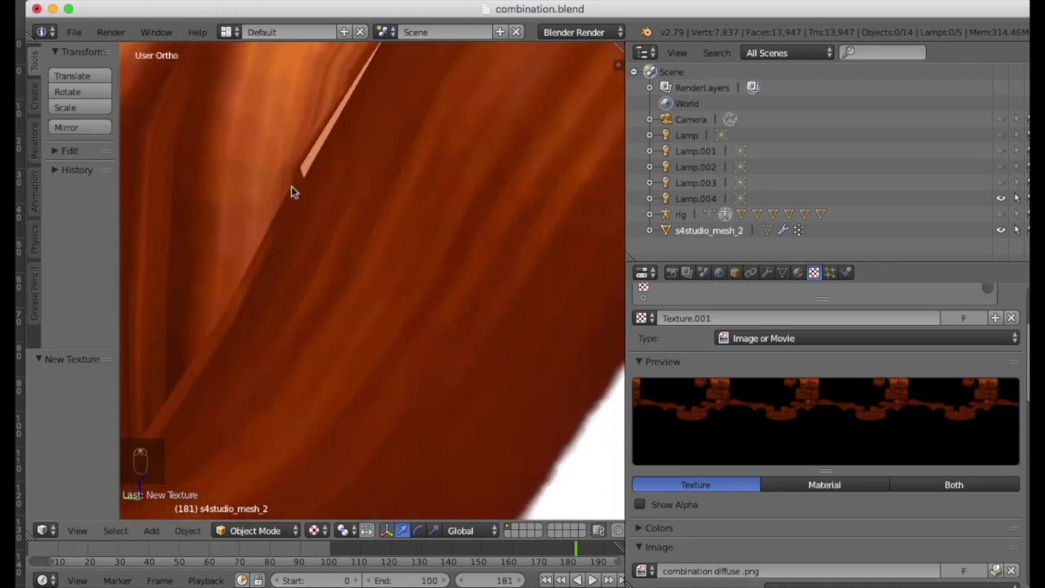
{"action": "key", "text": "Tab"}
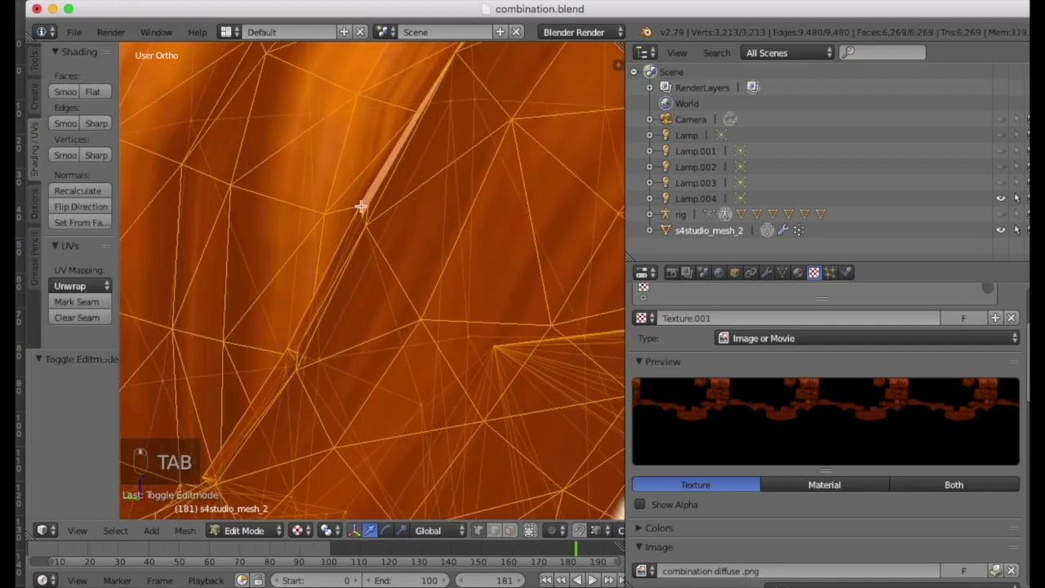
{"action": "right_click", "coordinate": [357, 204]}
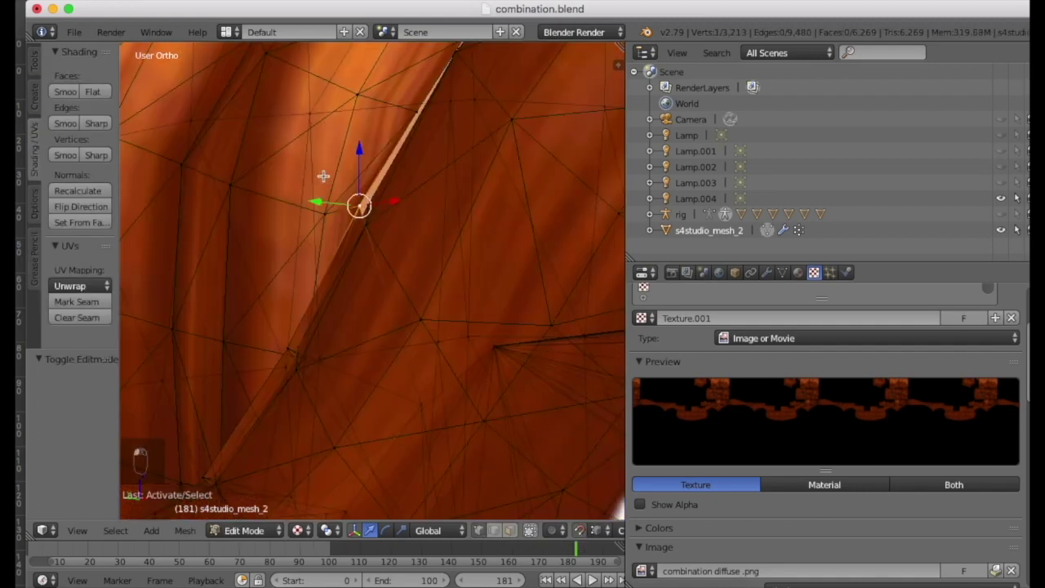
{"action": "key", "text": "g"}
{"action": "left_click", "coordinate": [425, 108]}
{"action": "middle_click_drag", "start_coordinate": [415, 119], "coordinate": [392, 160], "text": "shift"}
{"action": "scroll", "coordinate": [391, 160], "scroll_direction": "up", "scroll_amount": 3}
{"action": "right_click", "coordinate": [415, 187]}
{"action": "key", "text": "g"}
{"action": "left_click", "coordinate": [416, 189]}
Step: Return to Object Mode and examine the textured hair from all around
{"action": "scroll", "coordinate": [433, 214], "scroll_direction": "down", "scroll_amount": 7}
{"action": "middle_click_drag", "start_coordinate": [490, 214], "coordinate": [226, 160]}
{"action": "scroll", "coordinate": [327, 220], "scroll_direction": "down", "scroll_amount": 10}
{"action": "middle_click_drag", "start_coordinate": [475, 369], "coordinate": [509, 371]}
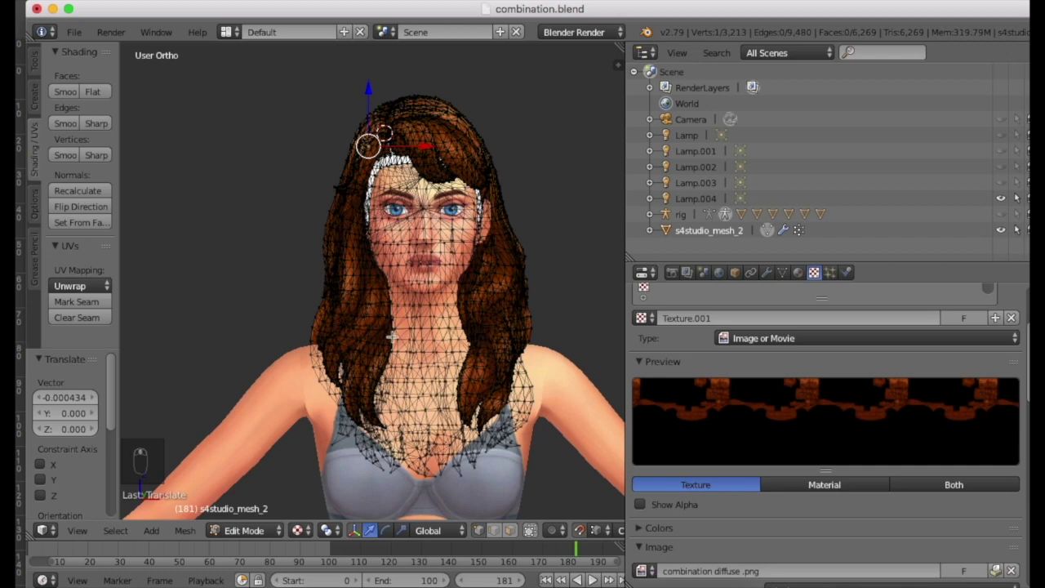
{"action": "key", "text": "Tab"}
{"action": "middle_click_drag", "start_coordinate": [417, 334], "coordinate": [269, 287]}
{"action": "middle_click_drag", "start_coordinate": [542, 283], "coordinate": [375, 146]}
{"action": "mouse_move", "coordinate": [528, 258]}
{"action": "middle_mouse_down"}
{"action": "mouse_move", "coordinate": [578, 222]}
{"action": "mouse_move", "coordinate": [152, 226]}
{"action": "mouse_move", "coordinate": [327, 273]}
{"action": "mouse_move", "coordinate": [599, 255]}
{"action": "mouse_move", "coordinate": [199, 240]}
{"action": "mouse_move", "coordinate": [517, 240]}
{"action": "mouse_move", "coordinate": [516, 254]}
{"action": "mouse_move", "coordinate": [539, 270]}
{"action": "middle_mouse_up"}
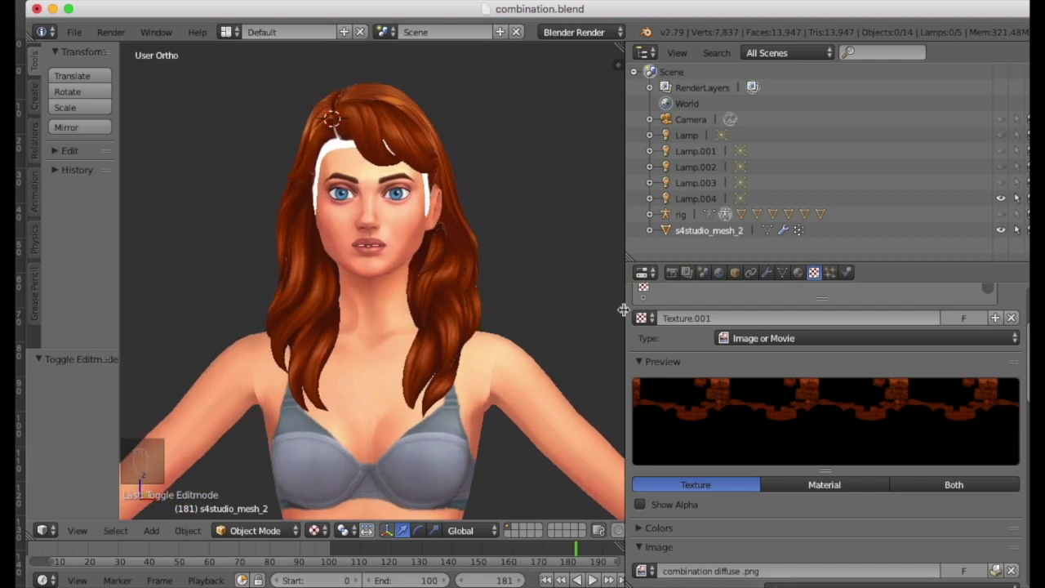
{"action": "middle_click_drag", "start_coordinate": [537, 206], "coordinate": [343, 219]}
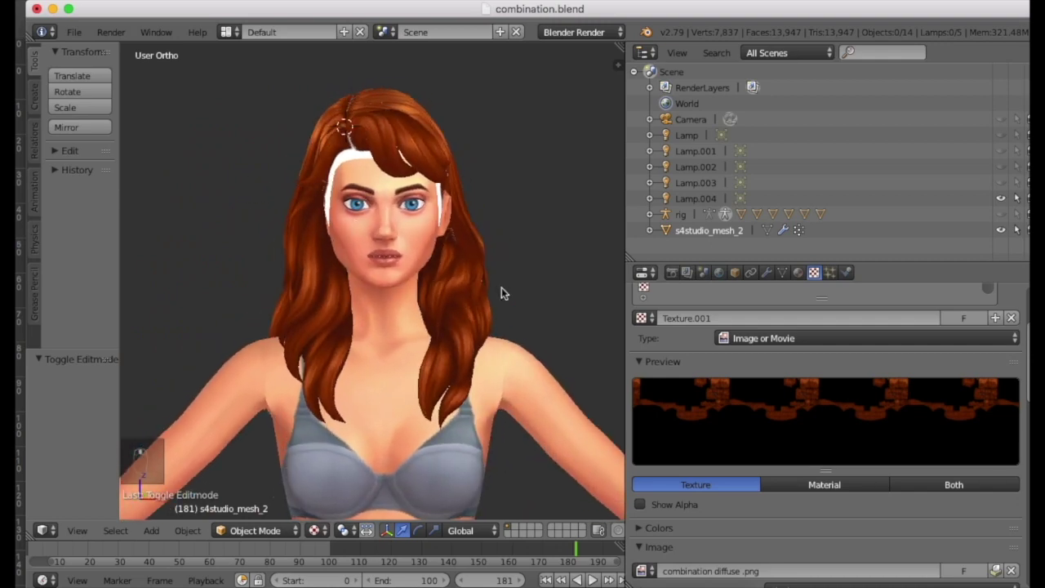